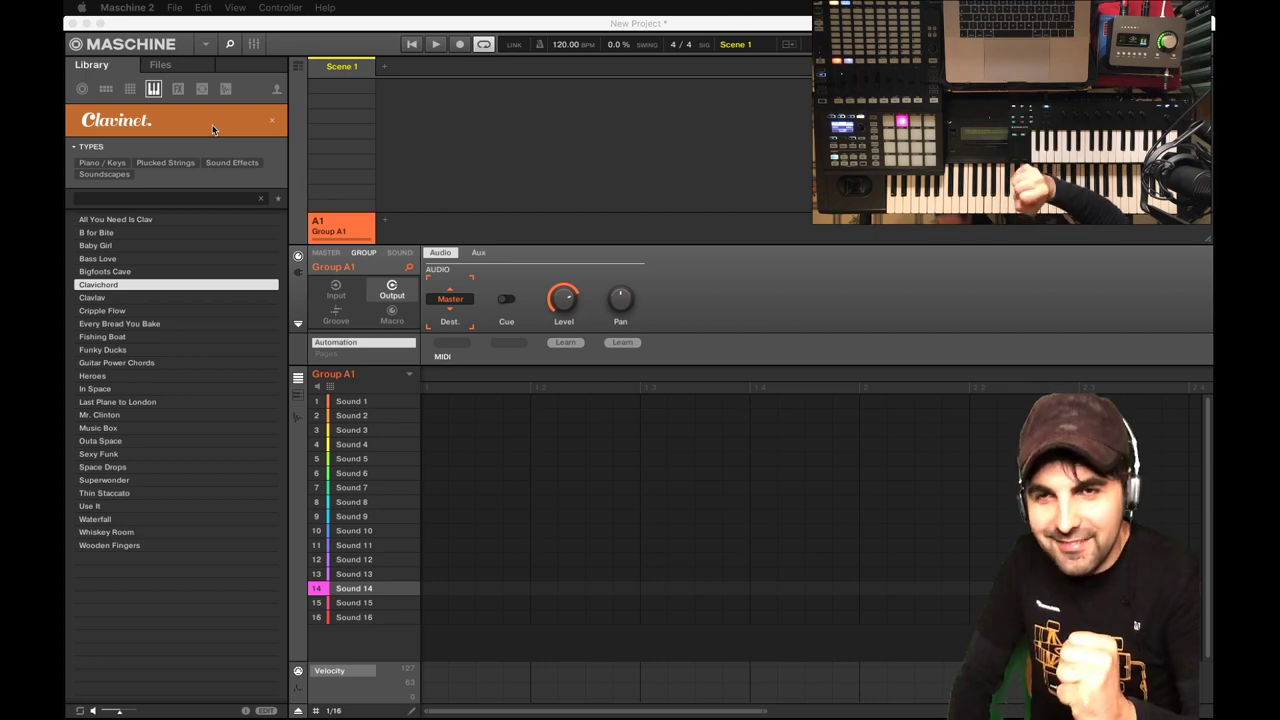
Look through the library's content categories: projects, groups, sounds, instruments, effects, loops and one-shots
left_click(82, 89)
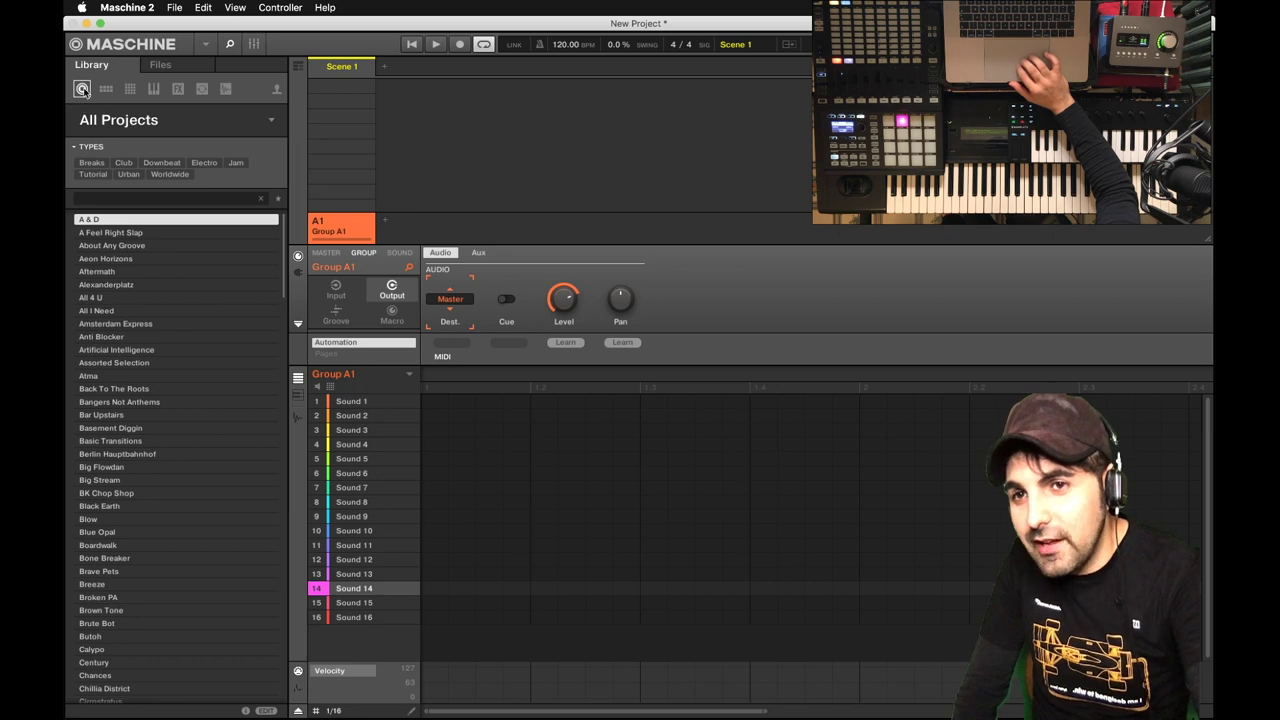
left_click(106, 92)
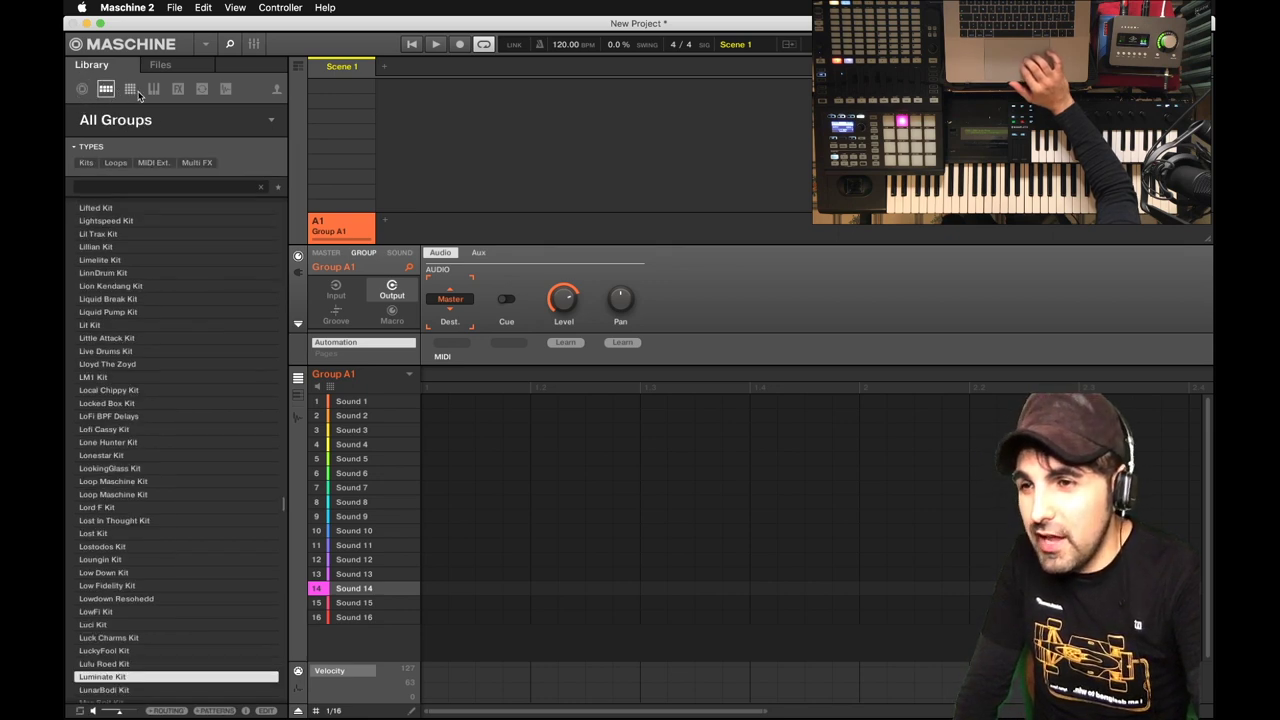
left_click(130, 90)
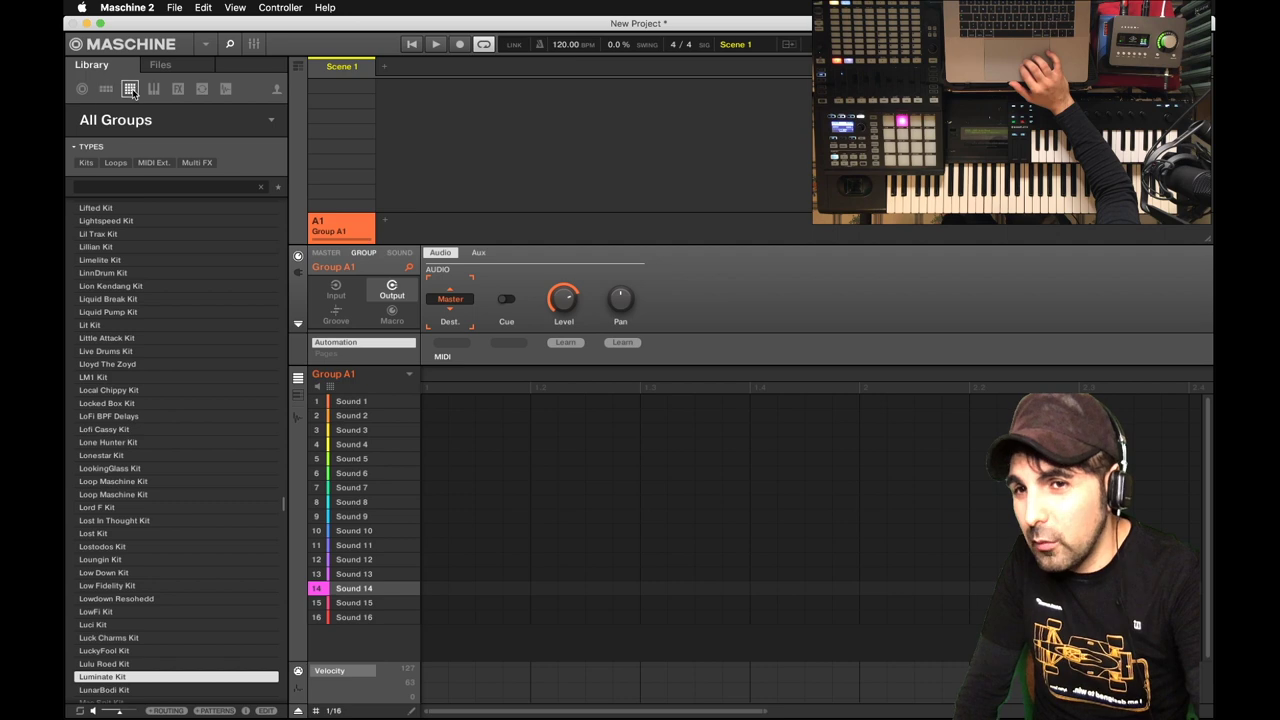
left_click(82, 89)
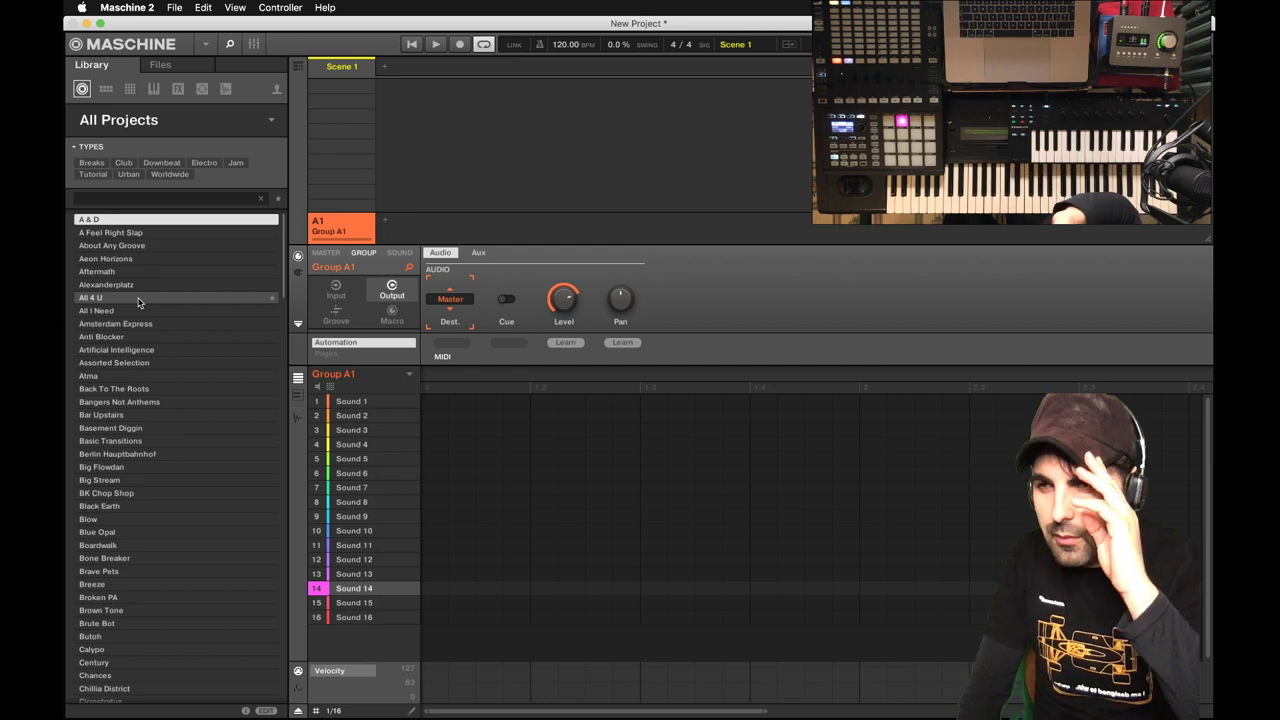
left_click(105, 89)
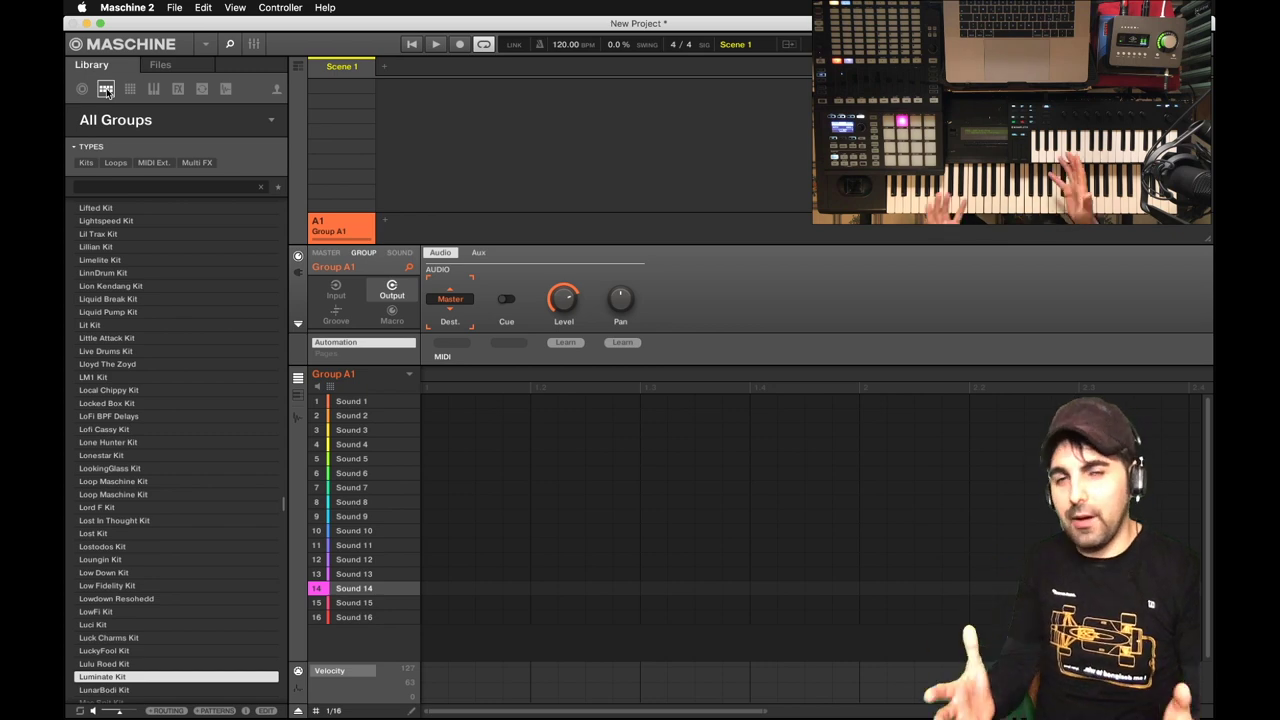
left_click(130, 89)
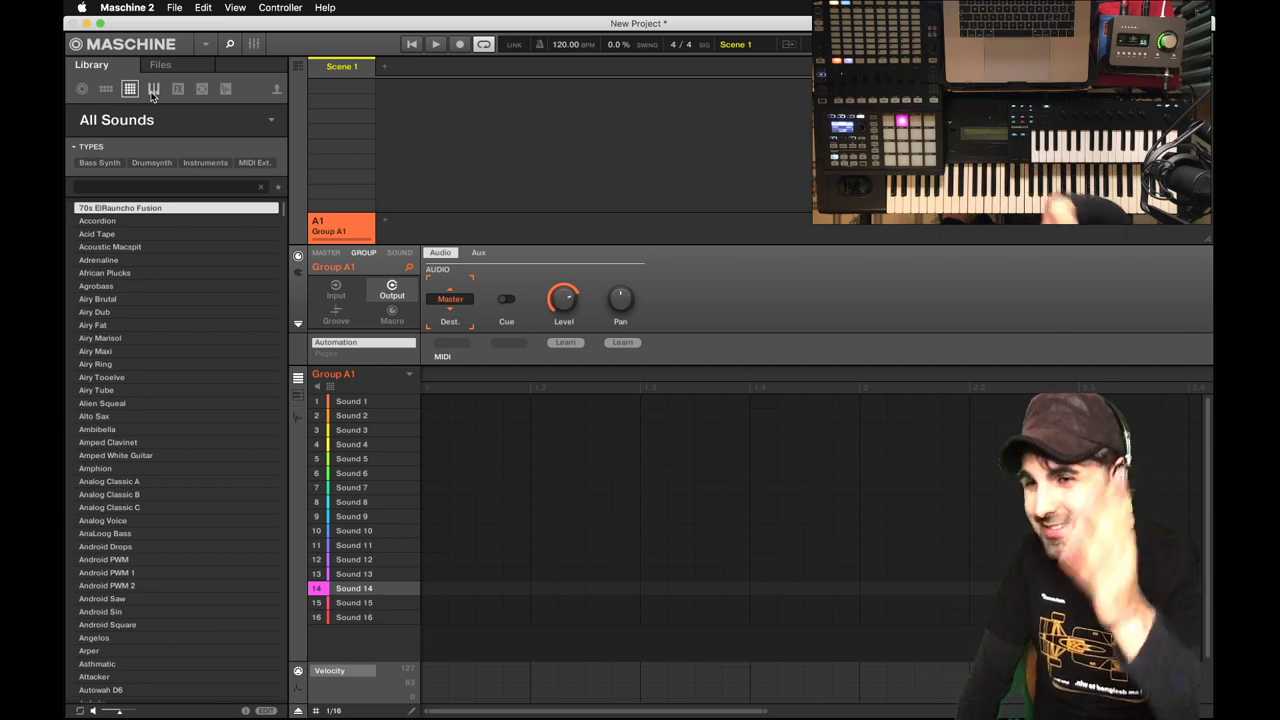
left_click(153, 89)
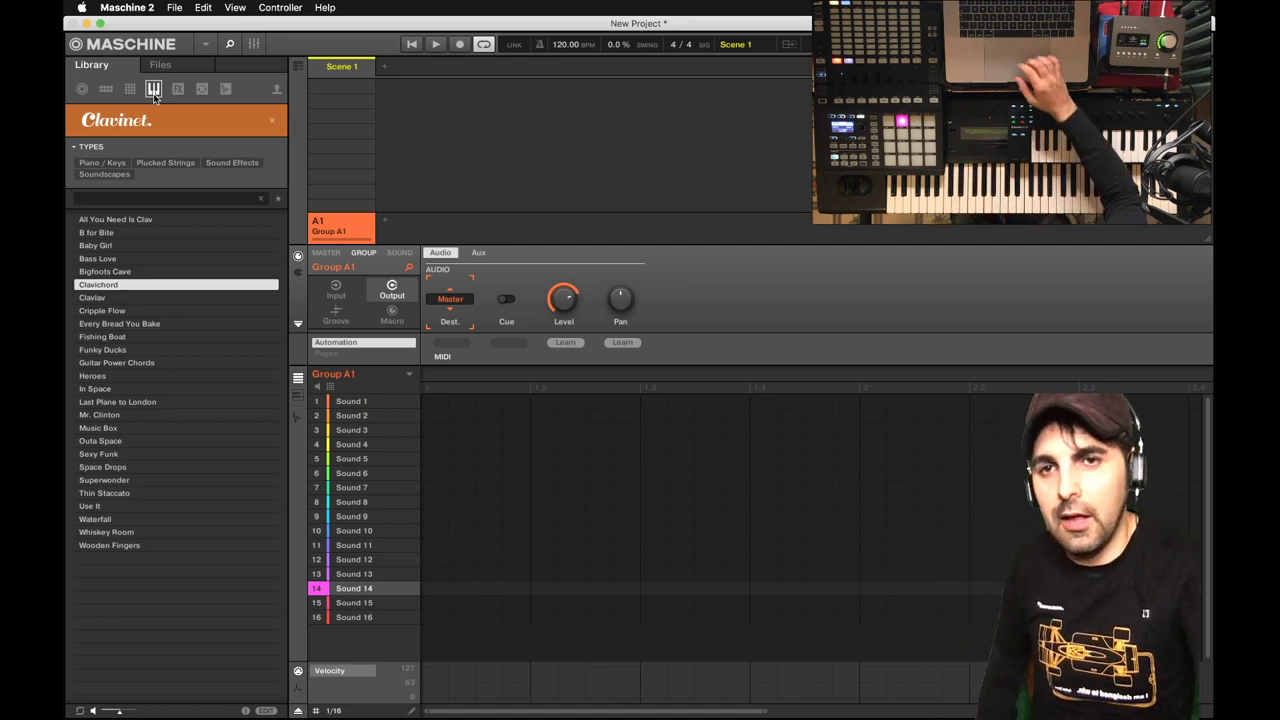
left_click(178, 90)
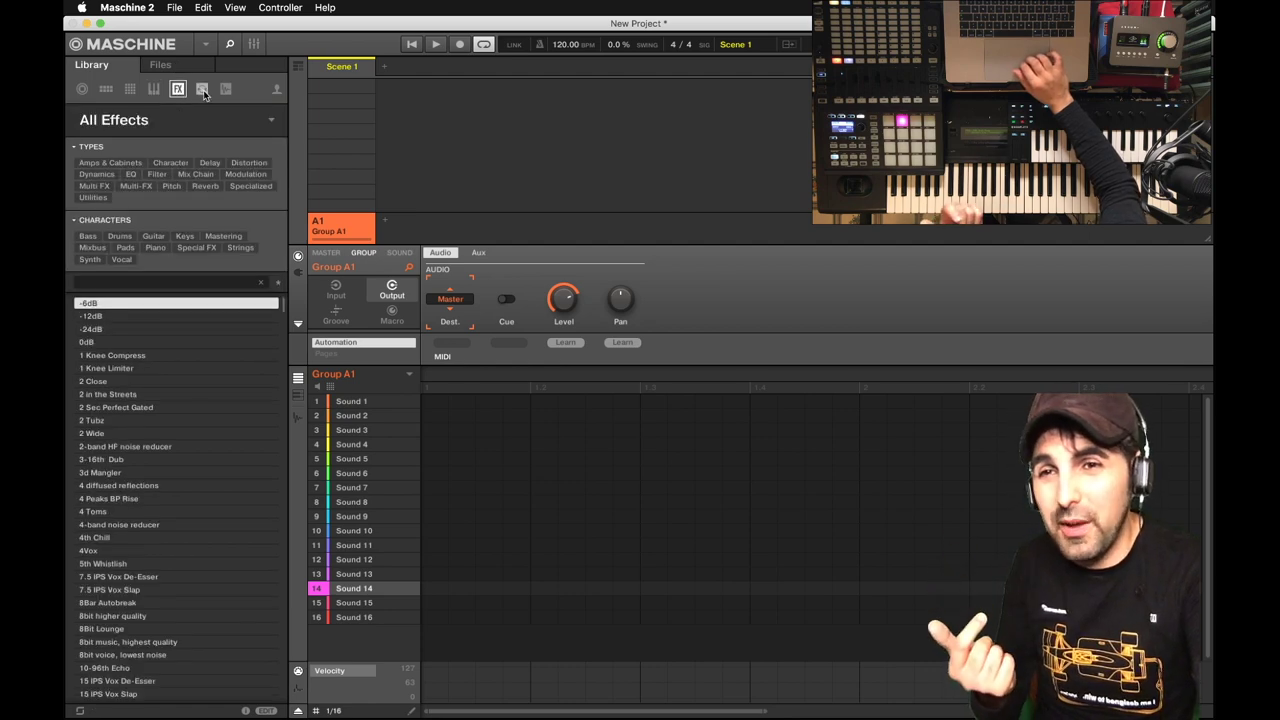
left_click(201, 90)
left_click(226, 90)
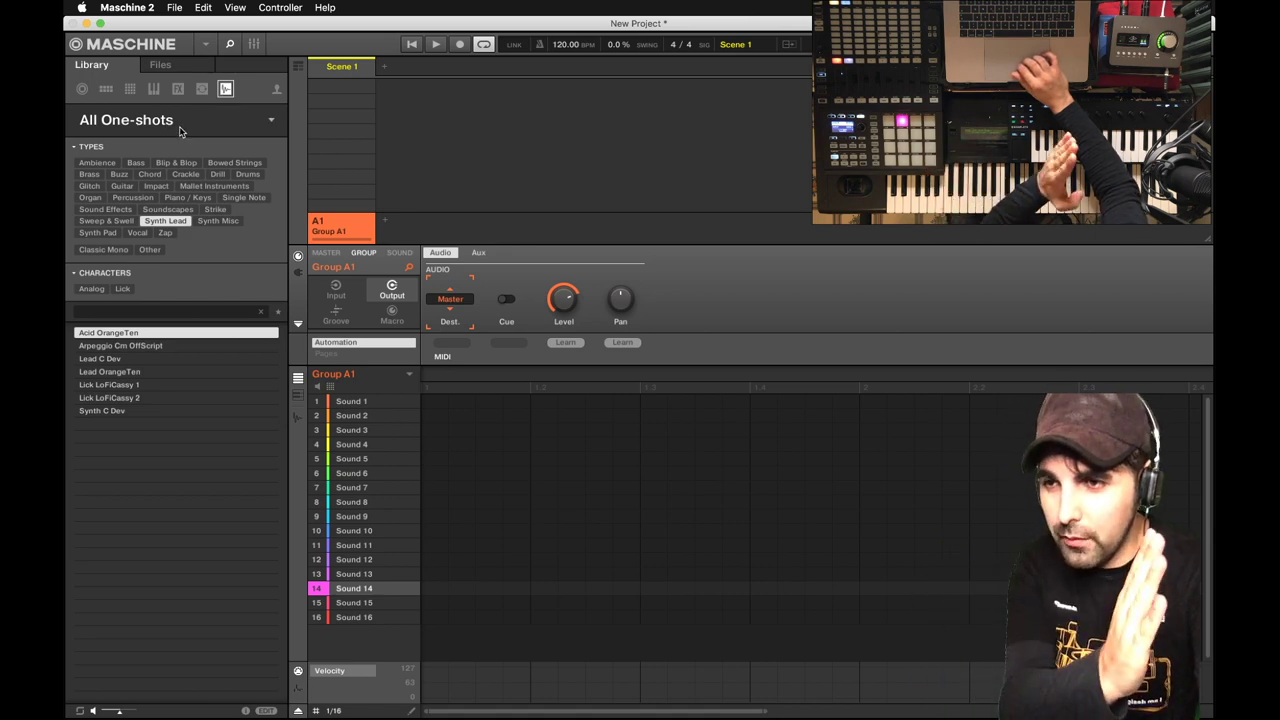
Load the Lost In Thought Kit together with its patterns from the groups library into group A1
left_click(106, 90)
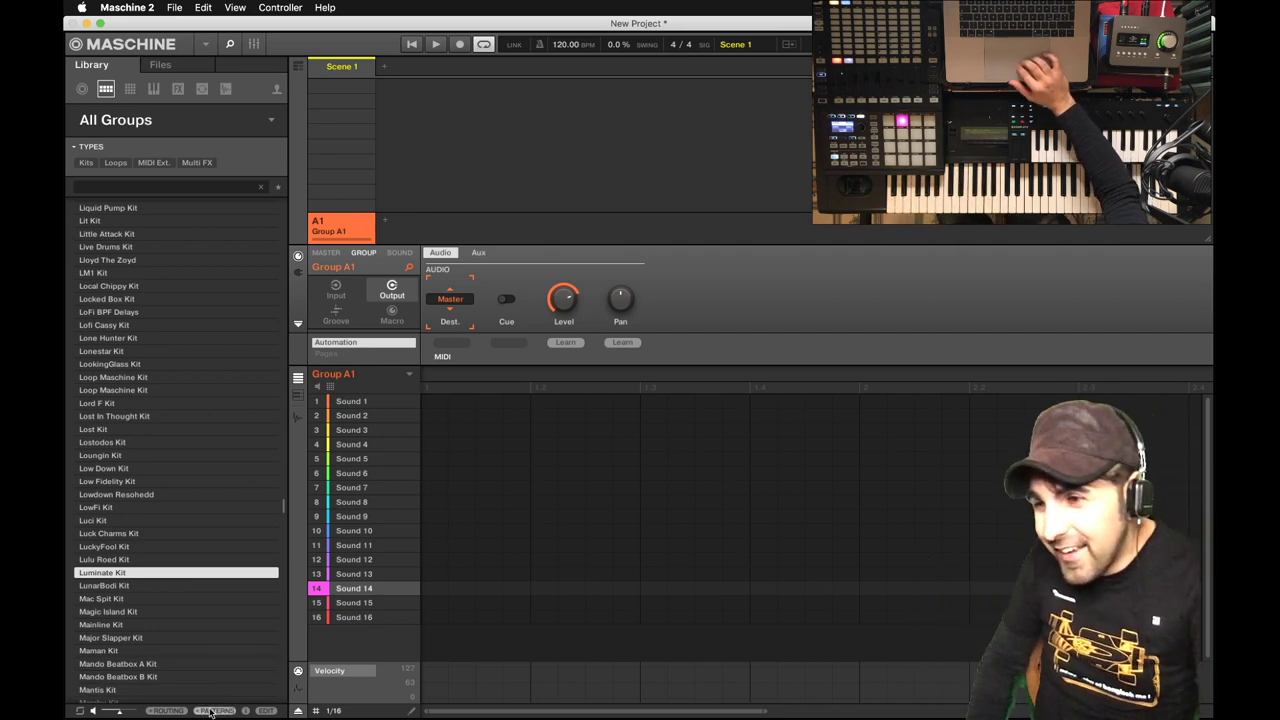
left_click(187, 495)
left_click(180, 455)
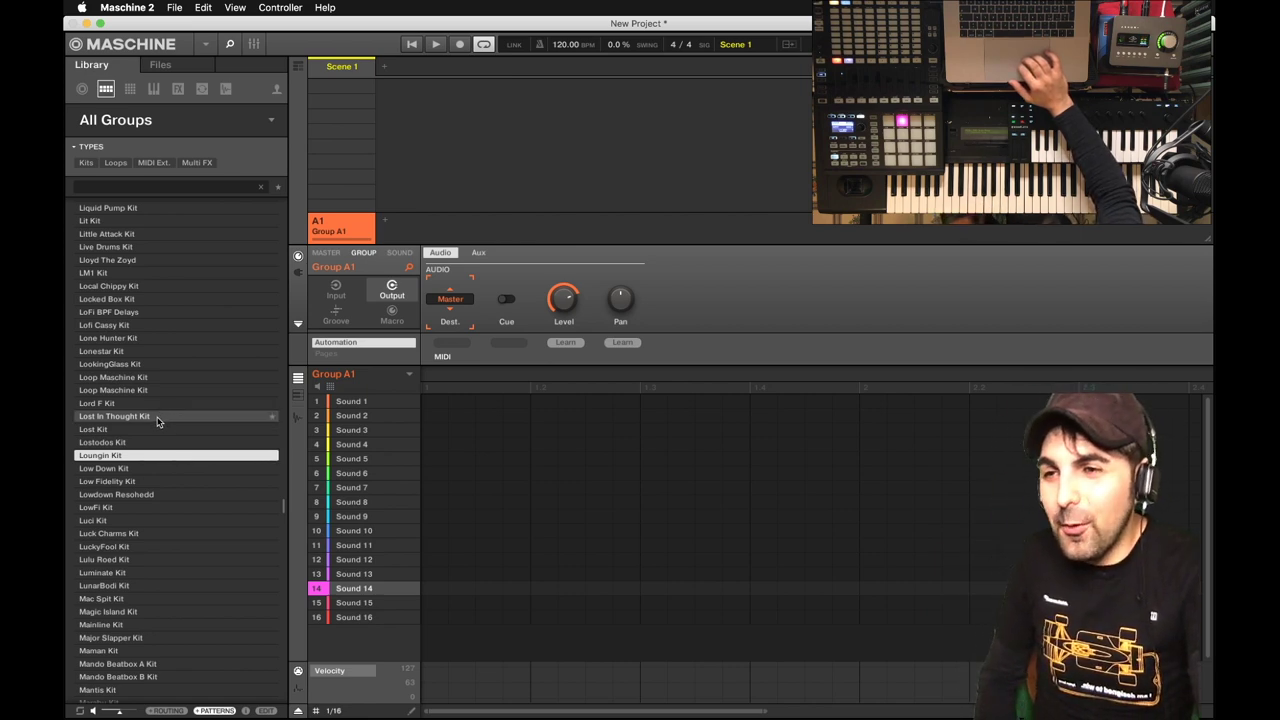
left_click(157, 418)
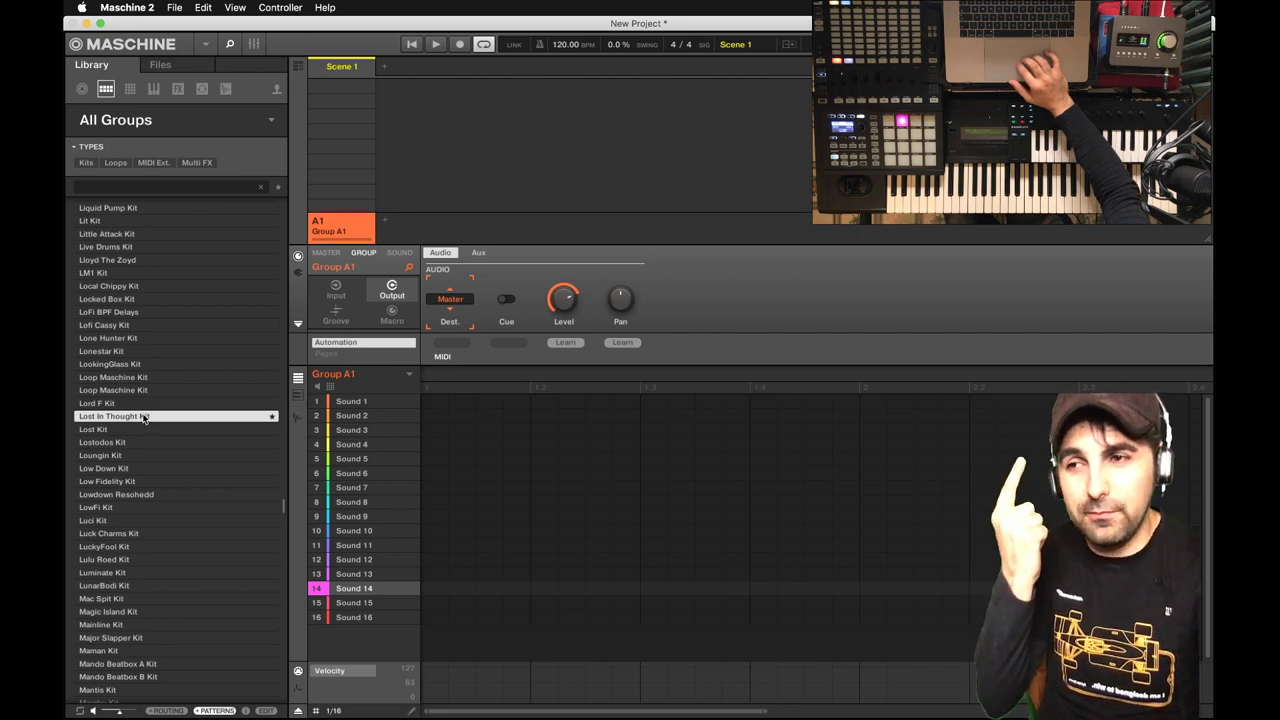
left_click(143, 416)
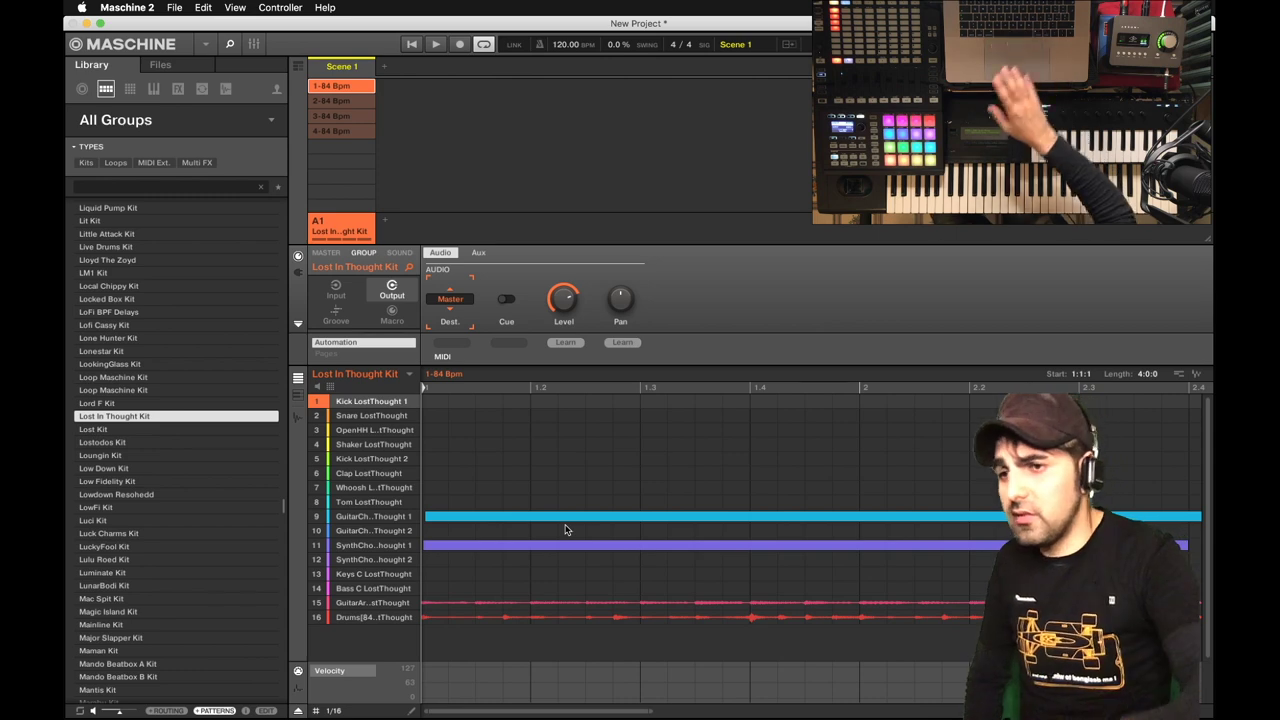
Play the loaded kit and audition its patterns through 4-84 Bpm, ending with playback stopped
left_click(435, 43)
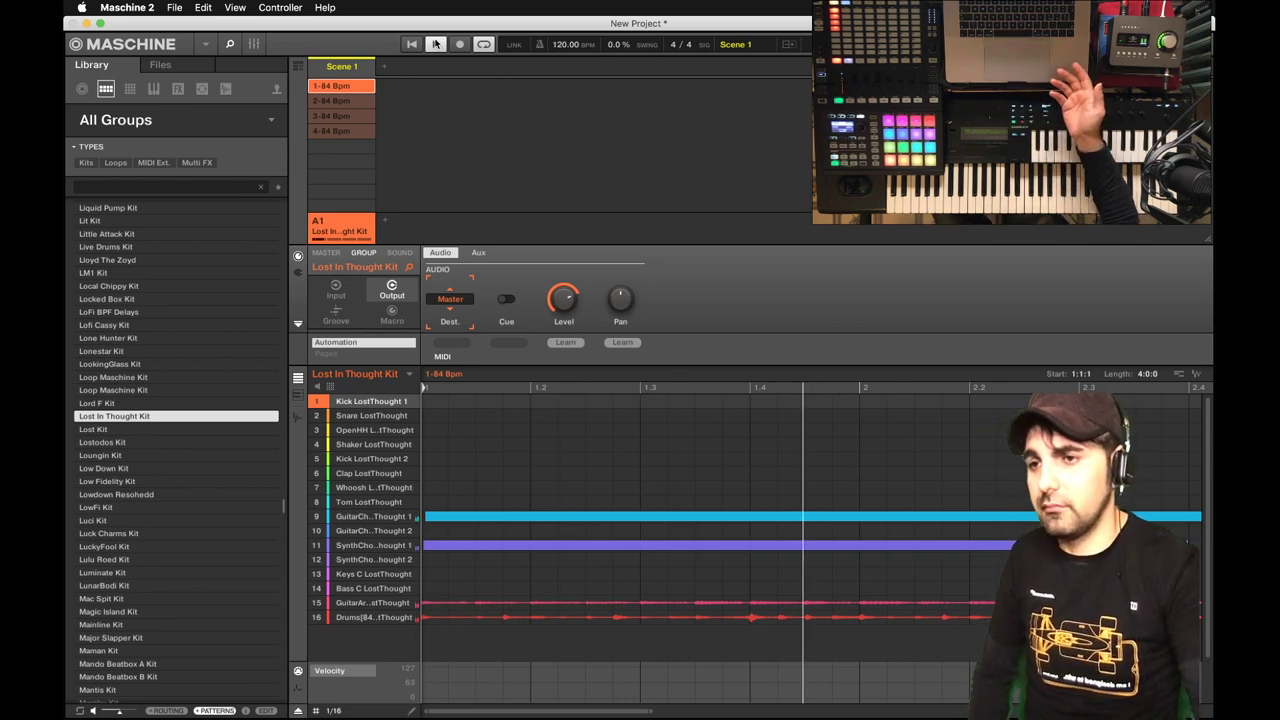
left_click(337, 103)
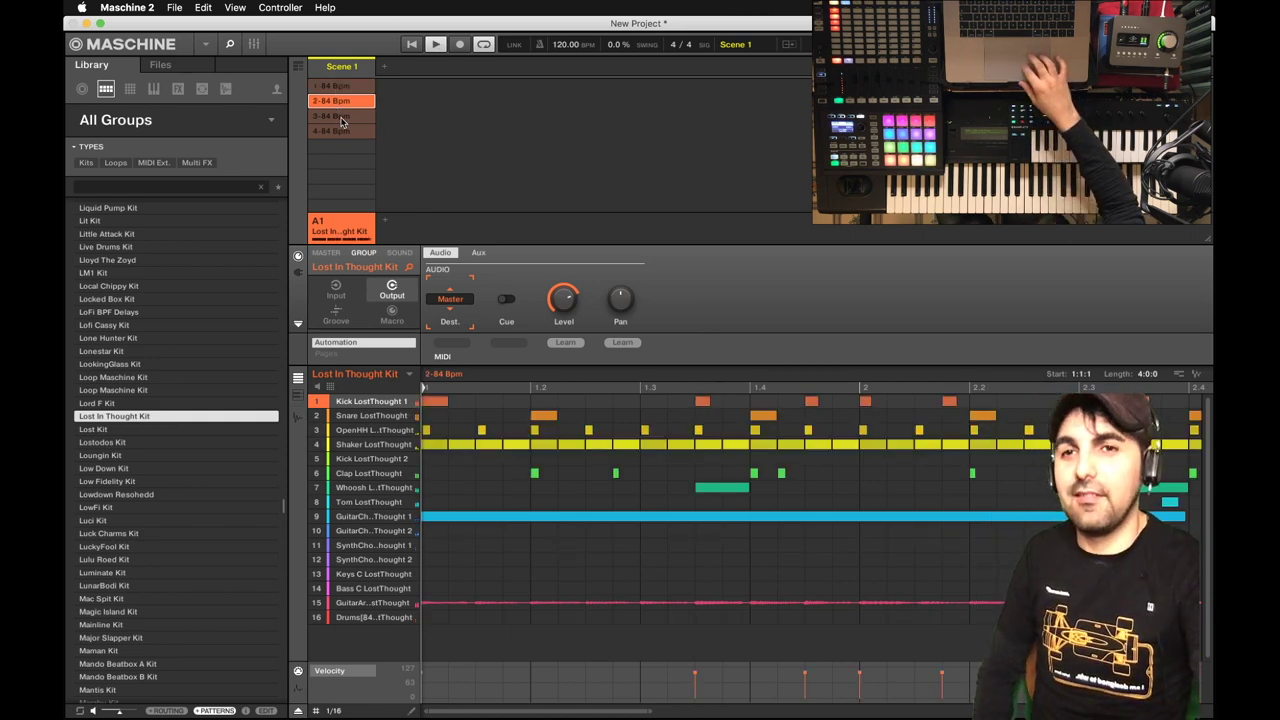
left_click(339, 116)
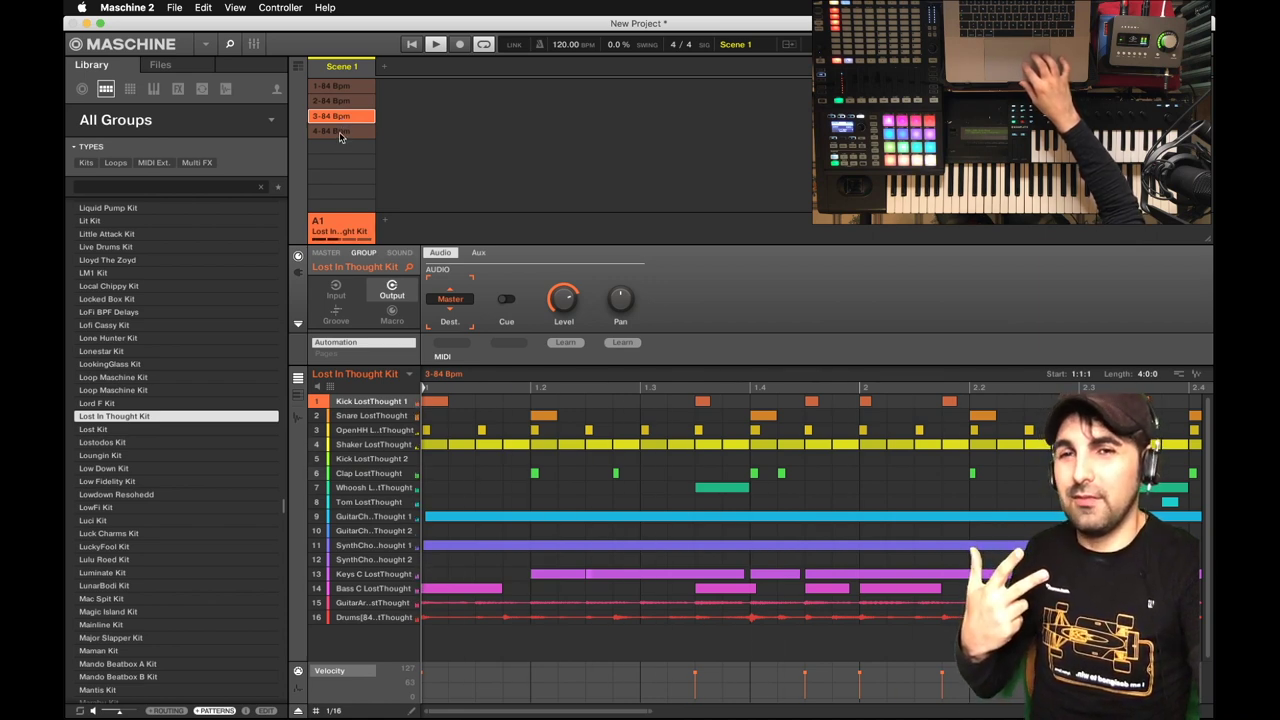
left_click(339, 132)
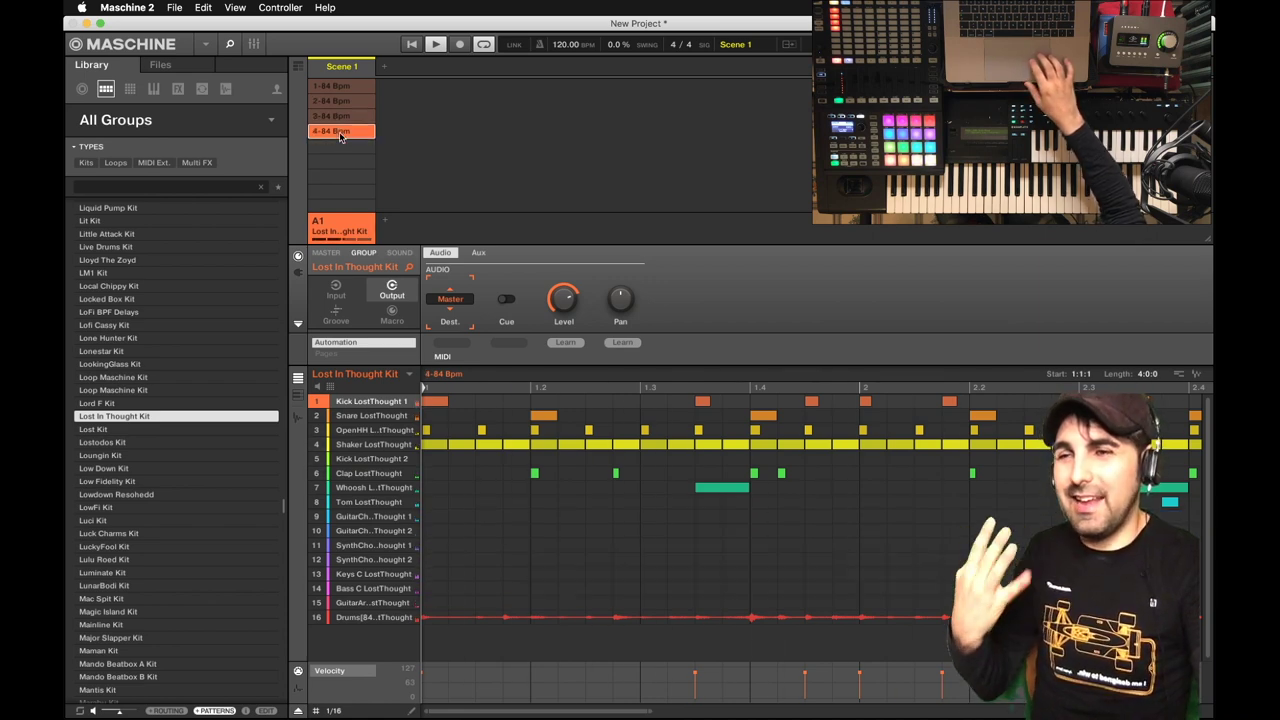
left_click(436, 45)
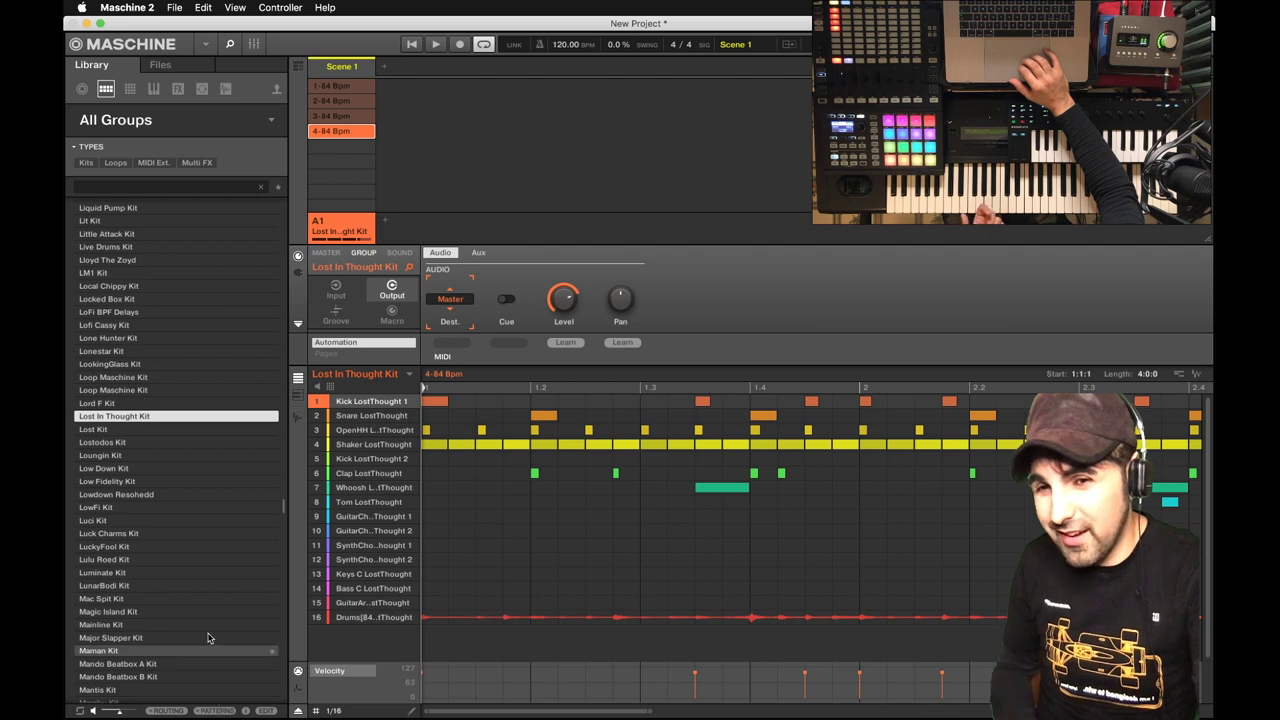
Load the Lord F Kit without its patterns into group A1 and play it with the existing 2-84 Bpm pattern
left_click(193, 404)
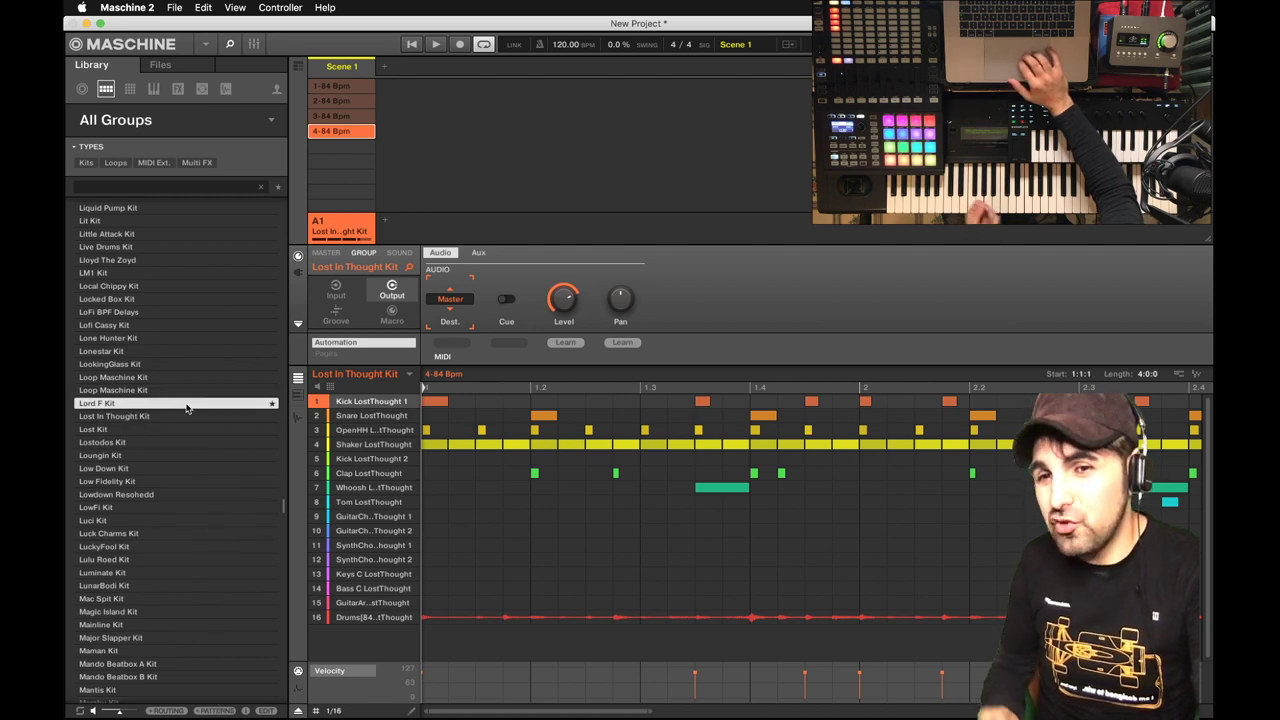
double_click(187, 407)
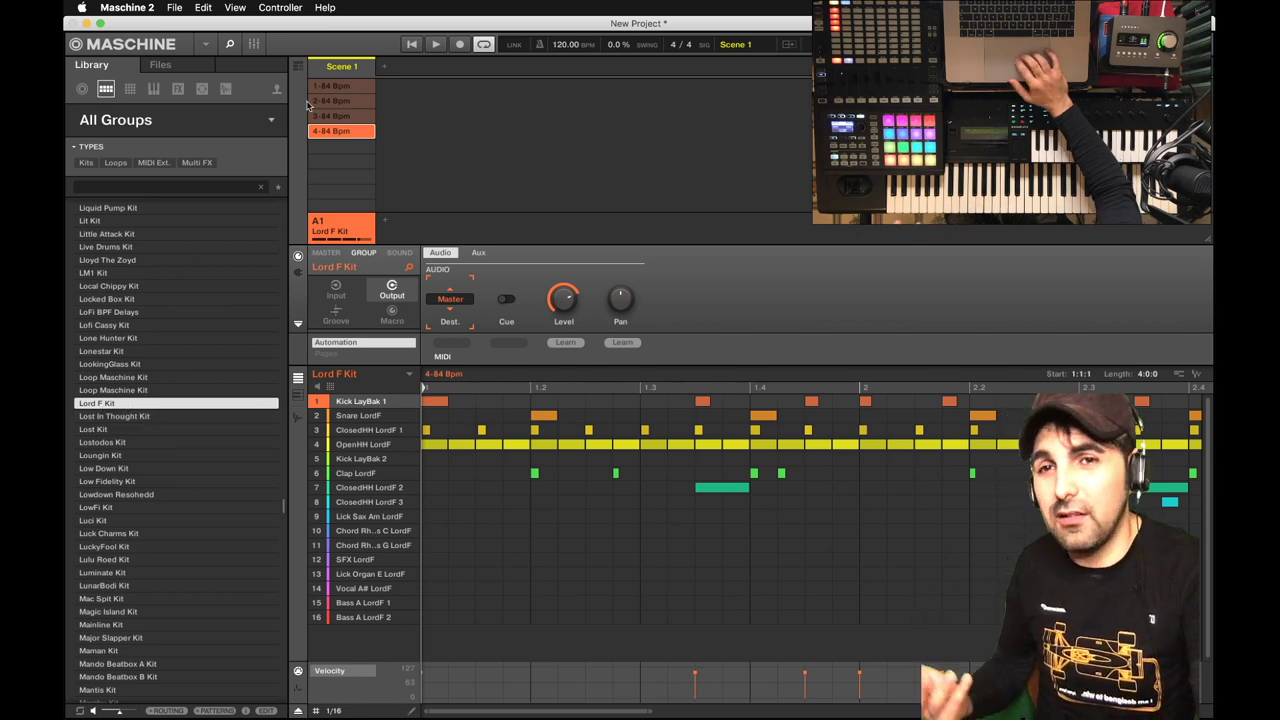
left_click(359, 85)
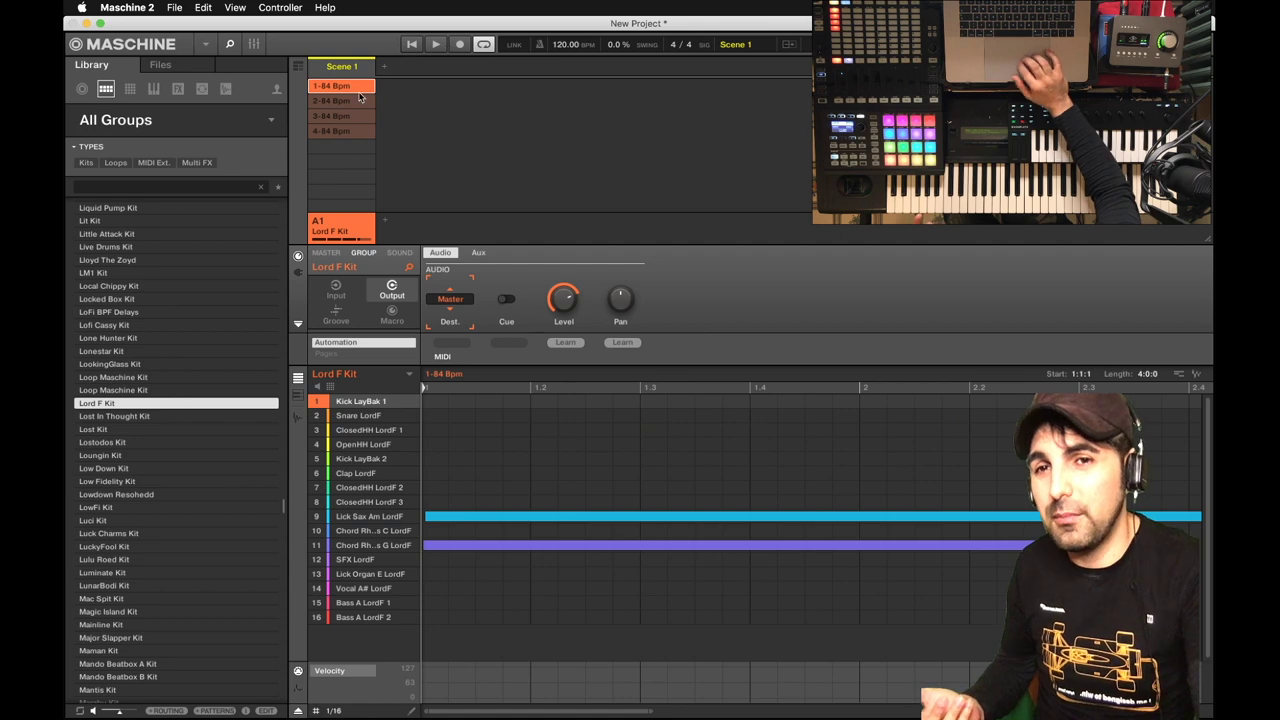
left_click(354, 102)
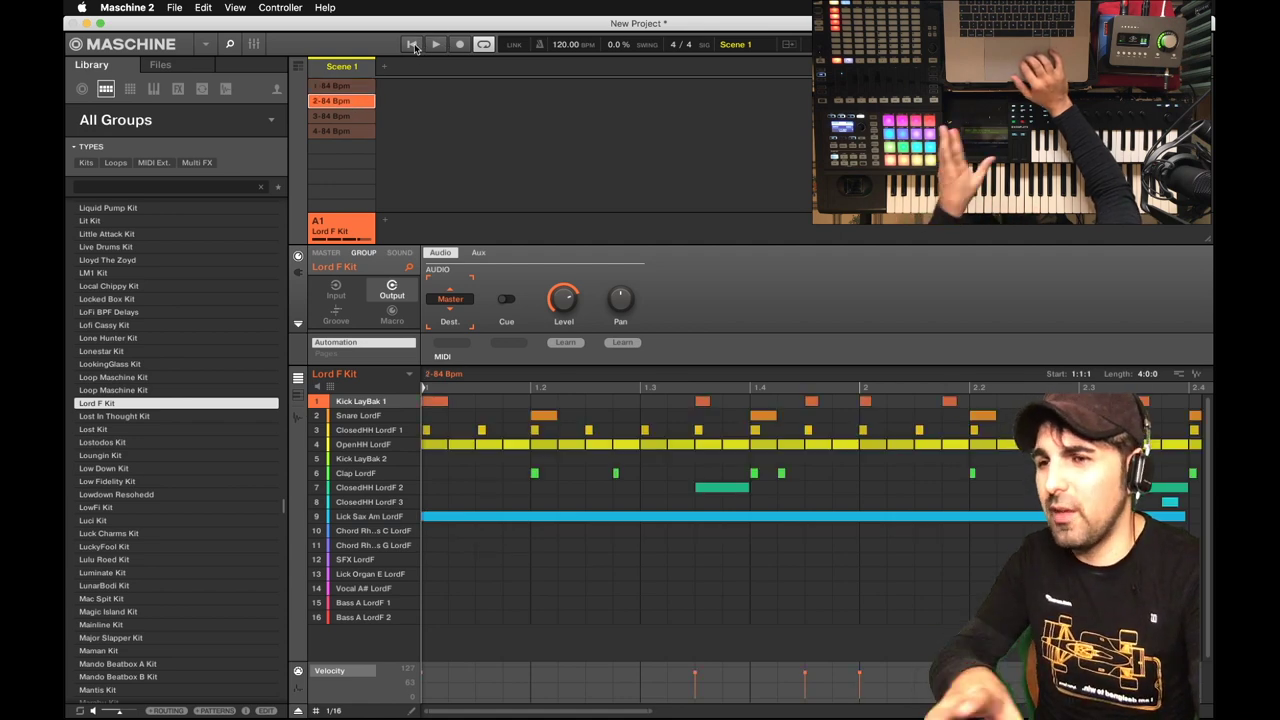
left_click(413, 45)
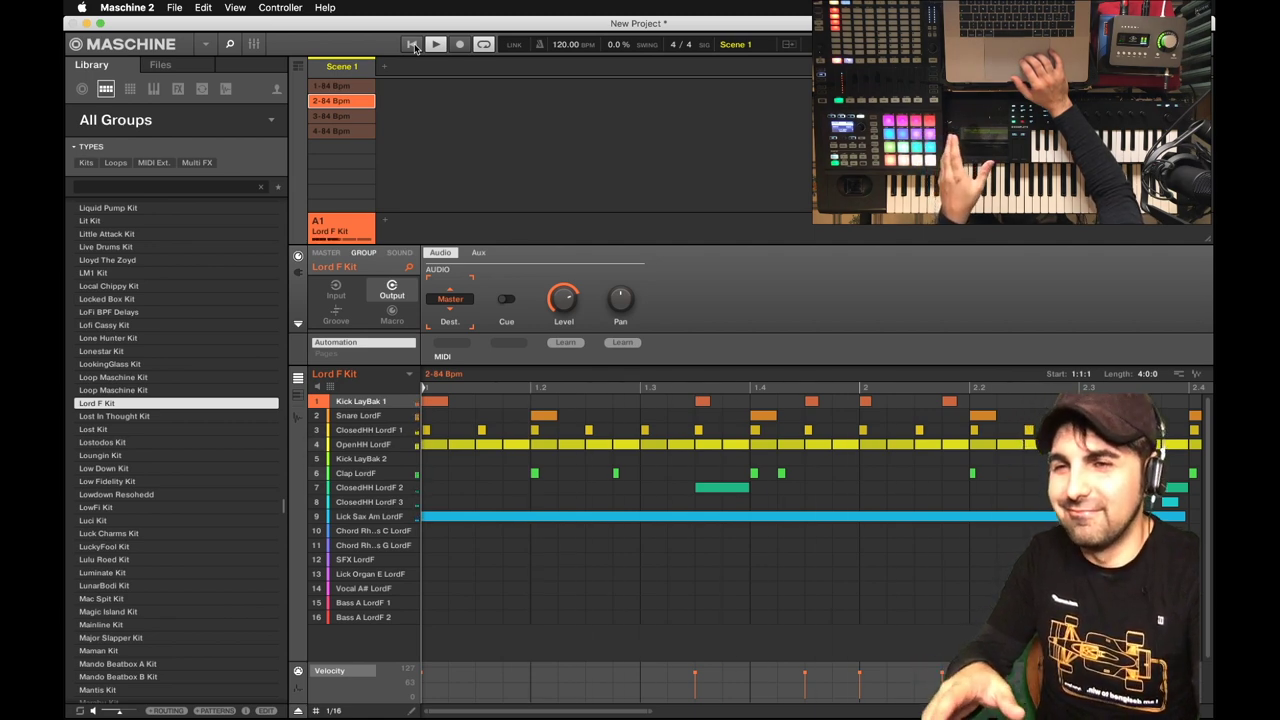
left_click(435, 45)
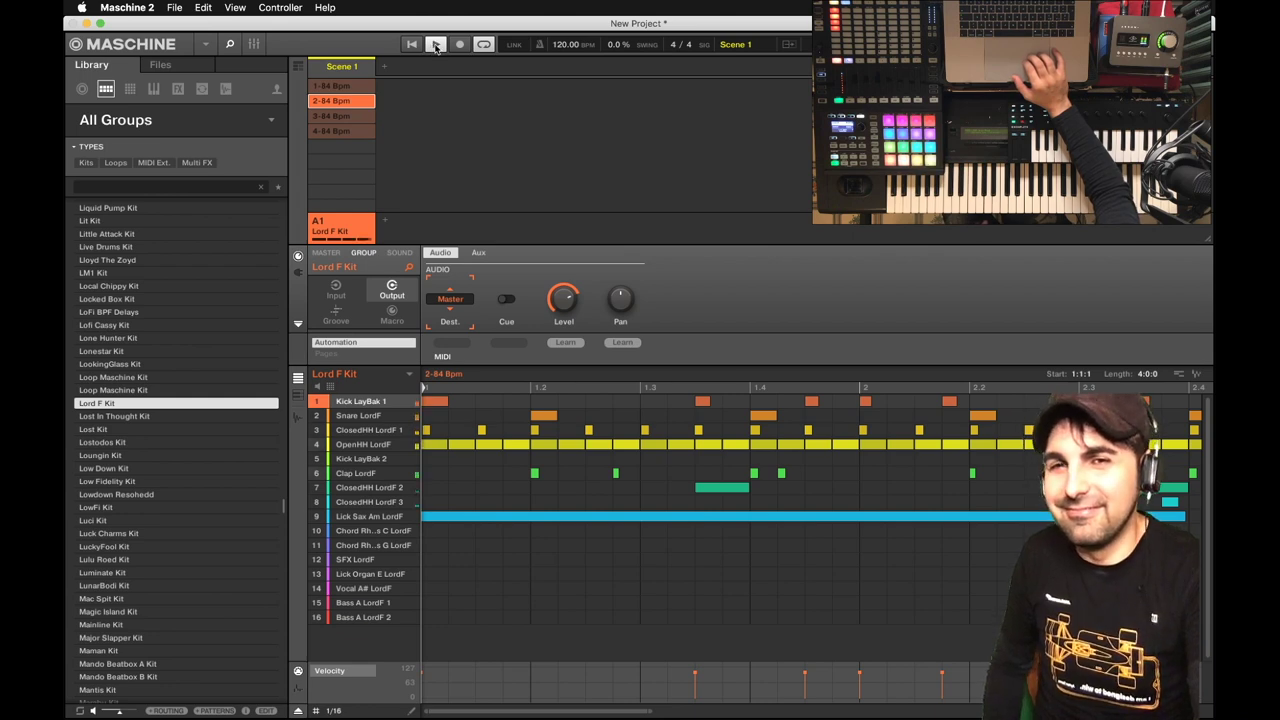
left_click(435, 45)
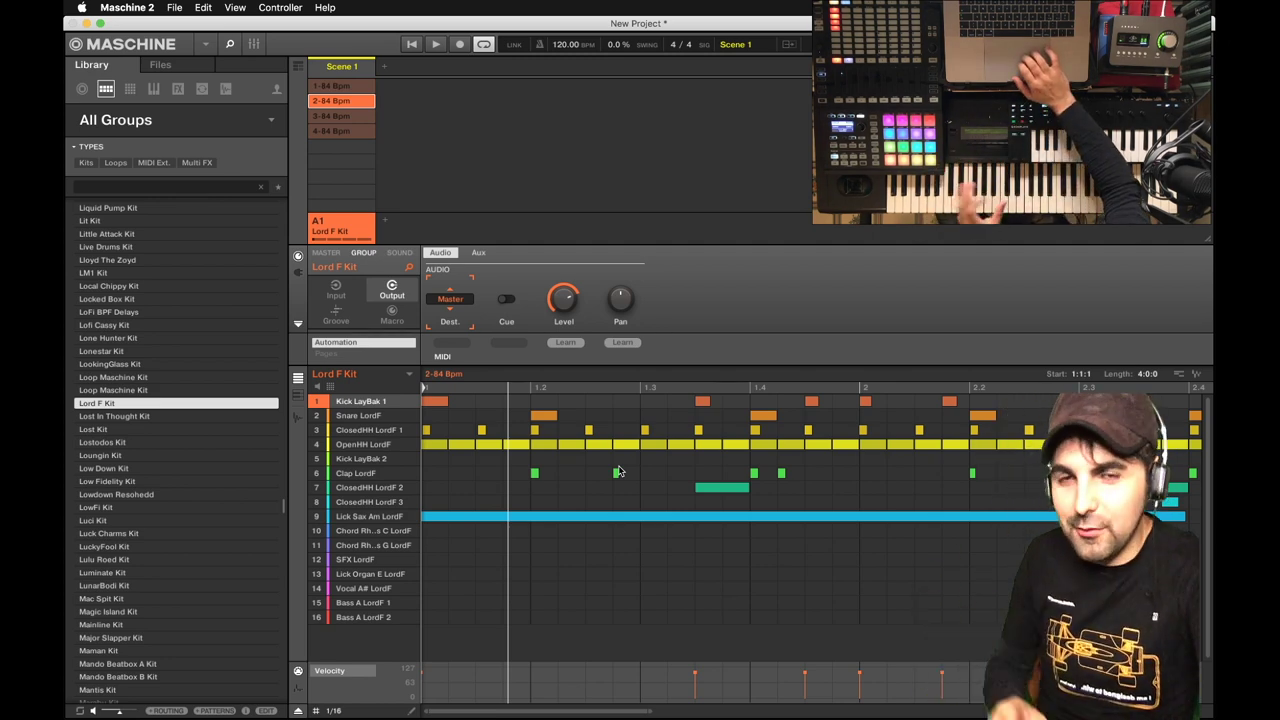
Reset group A1 to an empty group, clearing its kit and patterns
right_click(354, 222)
left_click(401, 408)
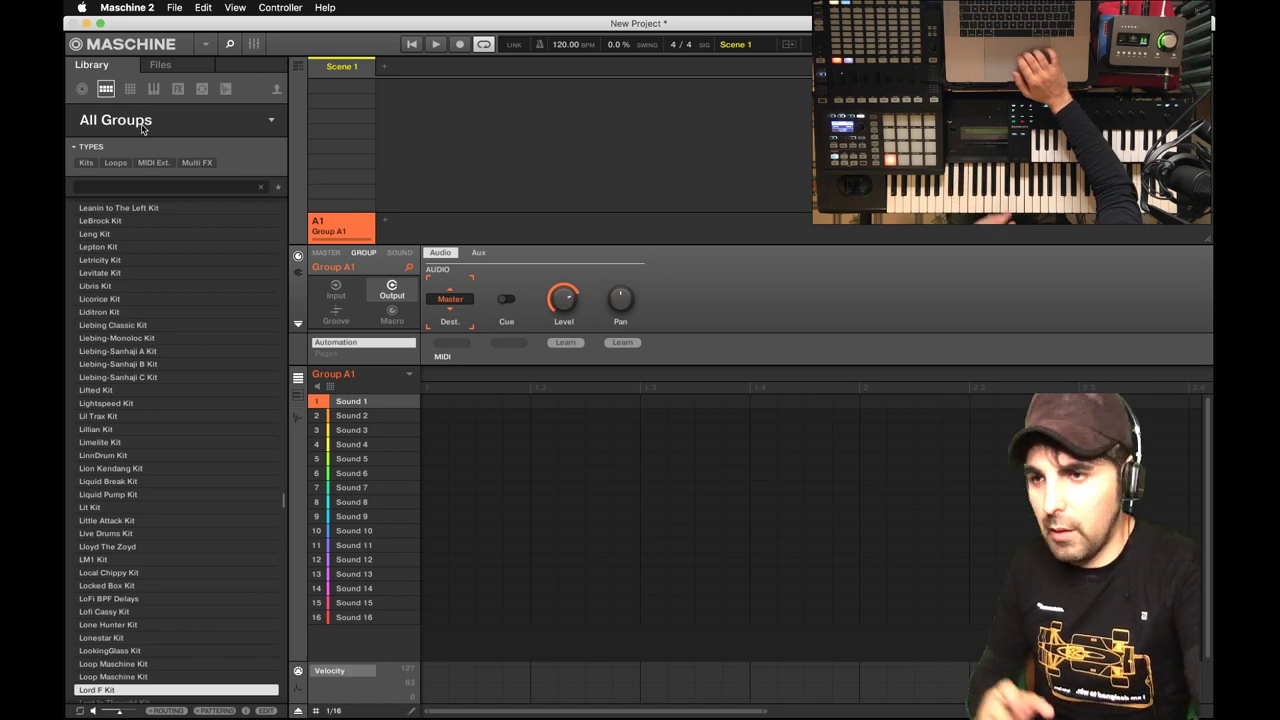
Filter the groups library to Neon Drive and preview its kits down to Milestone Kit, ending on Luminate Kit
left_click(253, 124)
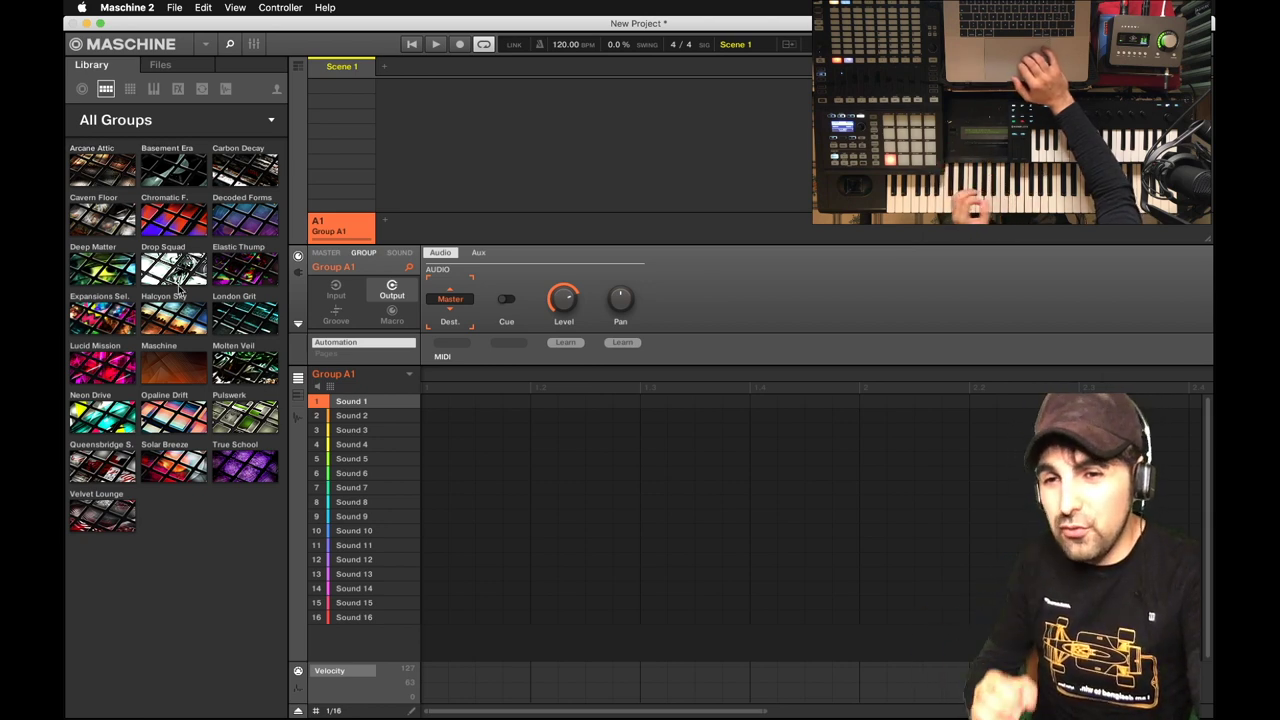
left_click(103, 405)
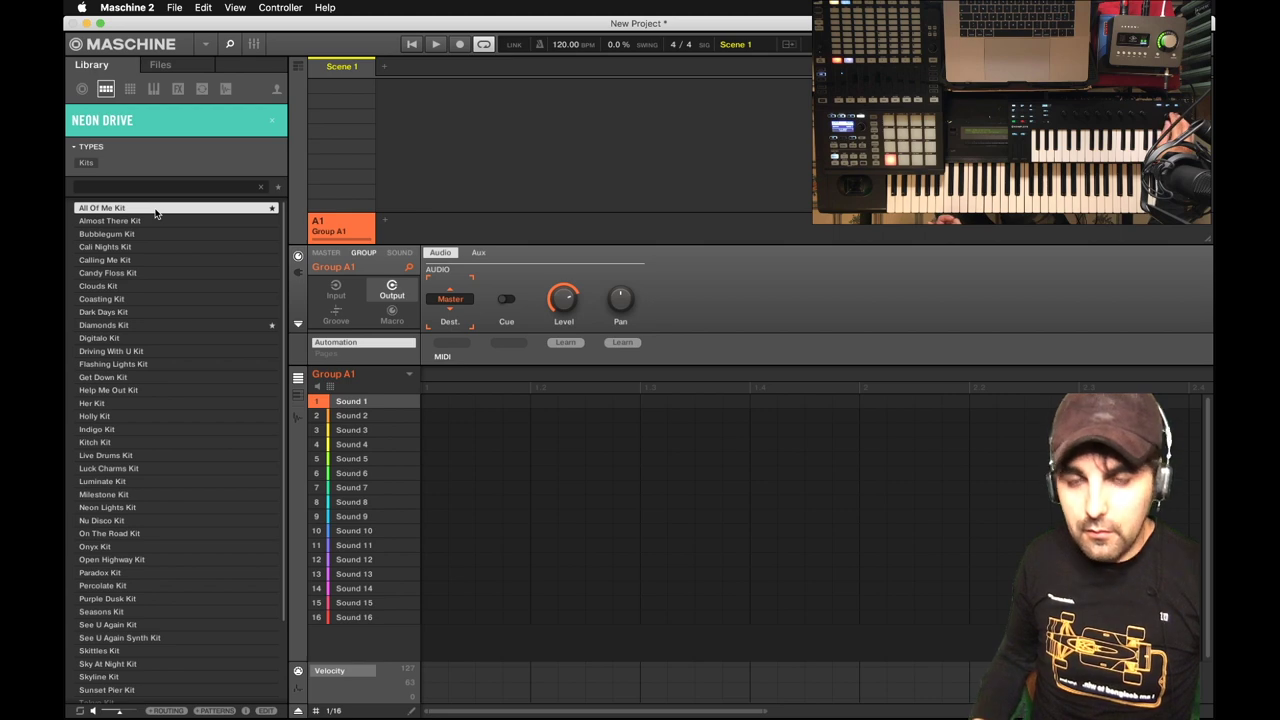
key("Down")
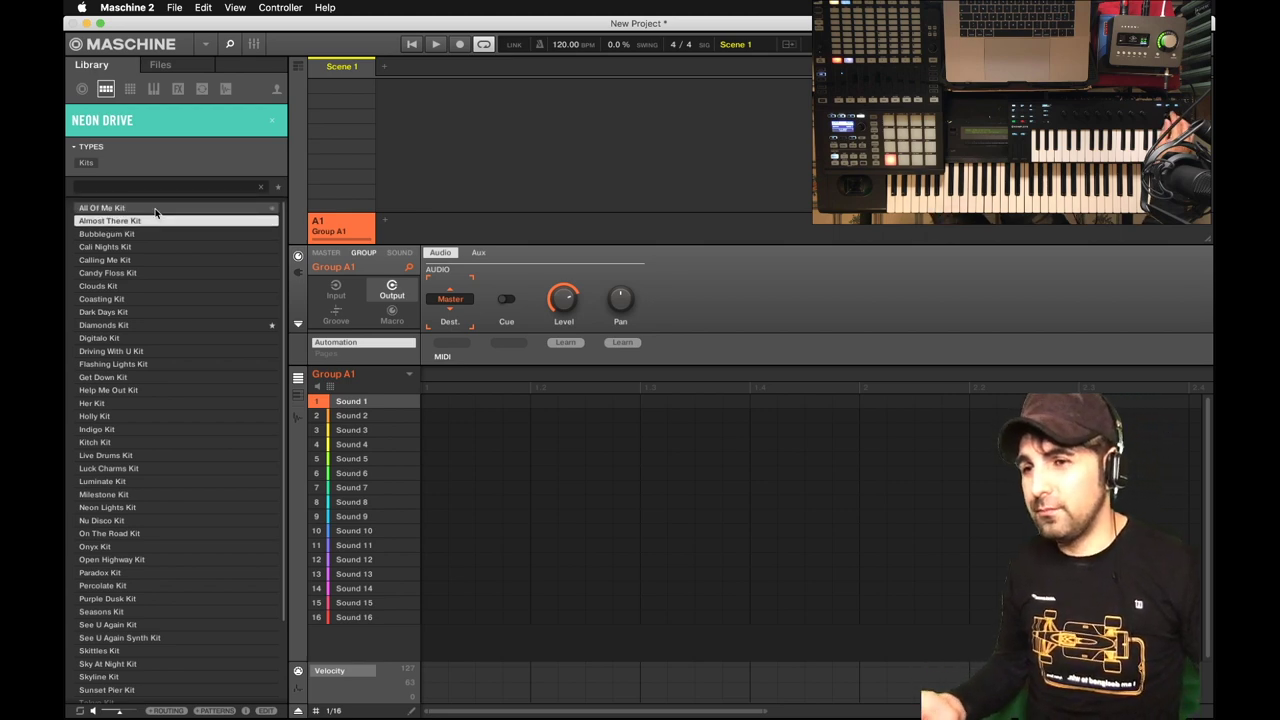
key("Down")
key("Down")
key("Down")
key("Down")
key("Down")
key("Down")
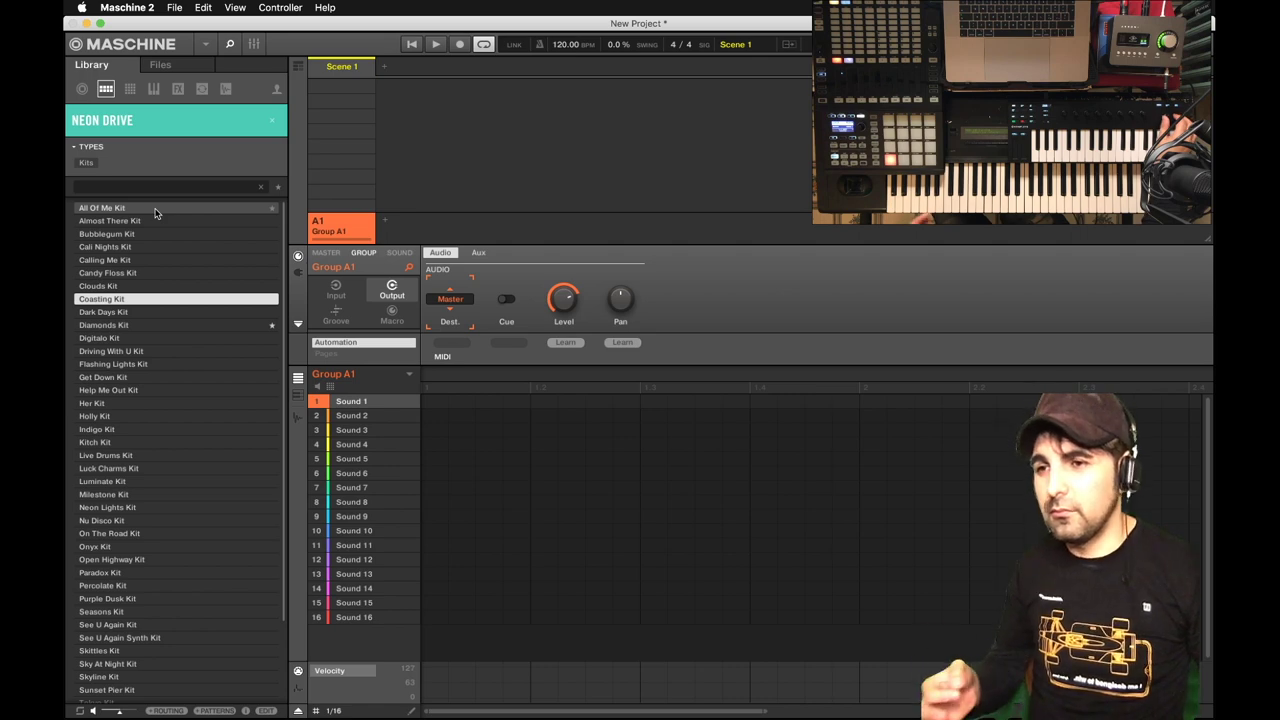
key("Down")
key("Down")
key("Down")
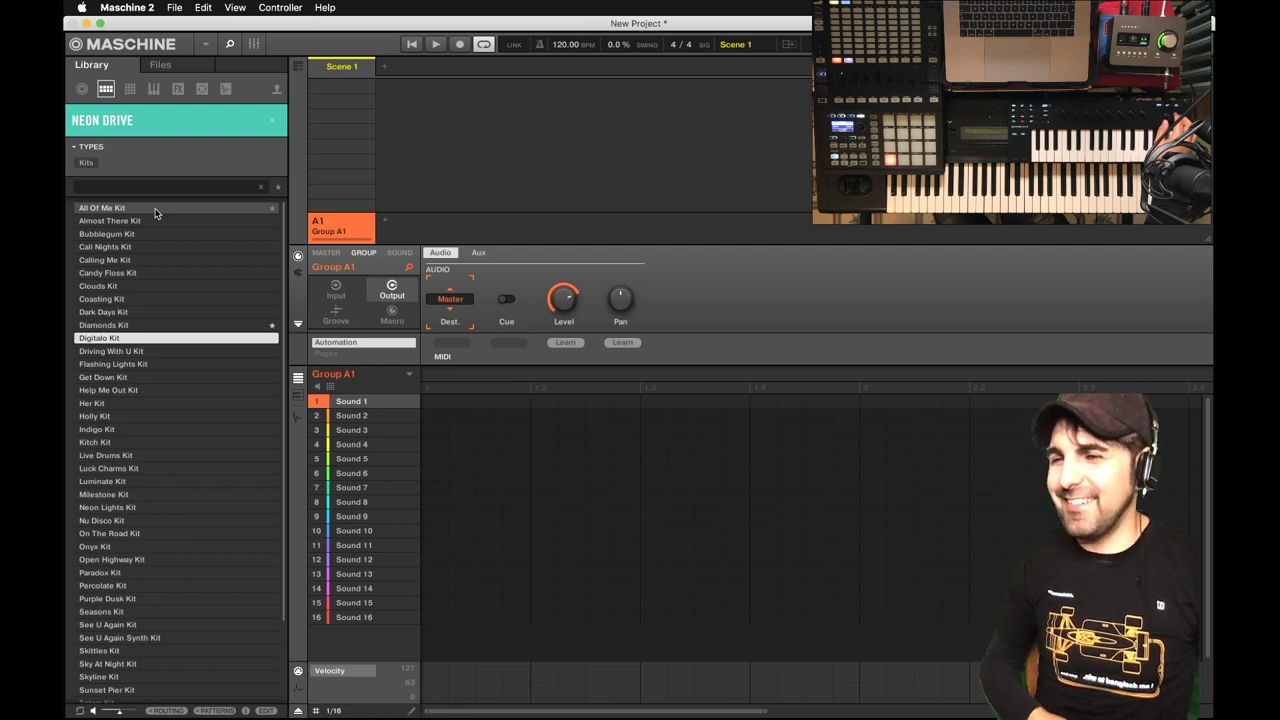
key("Down")
key("Down")
key("Down")
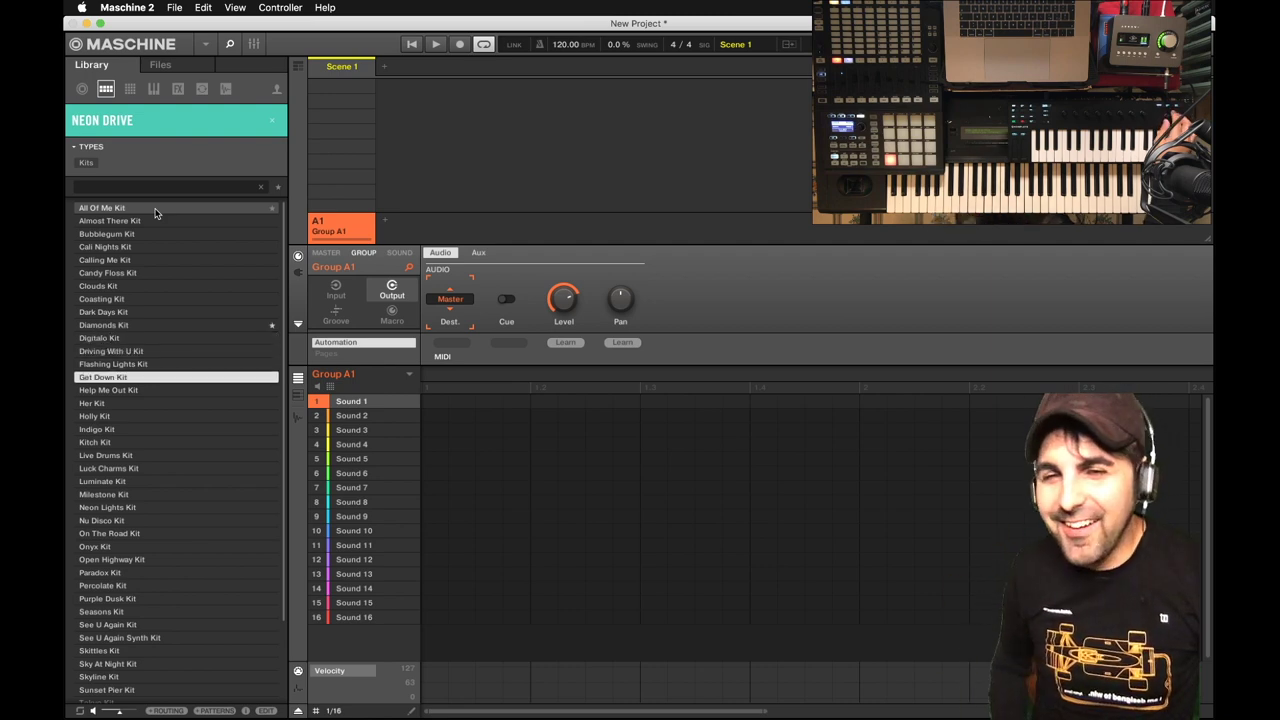
key("Down")
key("Down")
key("Down")
key("Down")
key("Down")
key("Down")
key("Down")
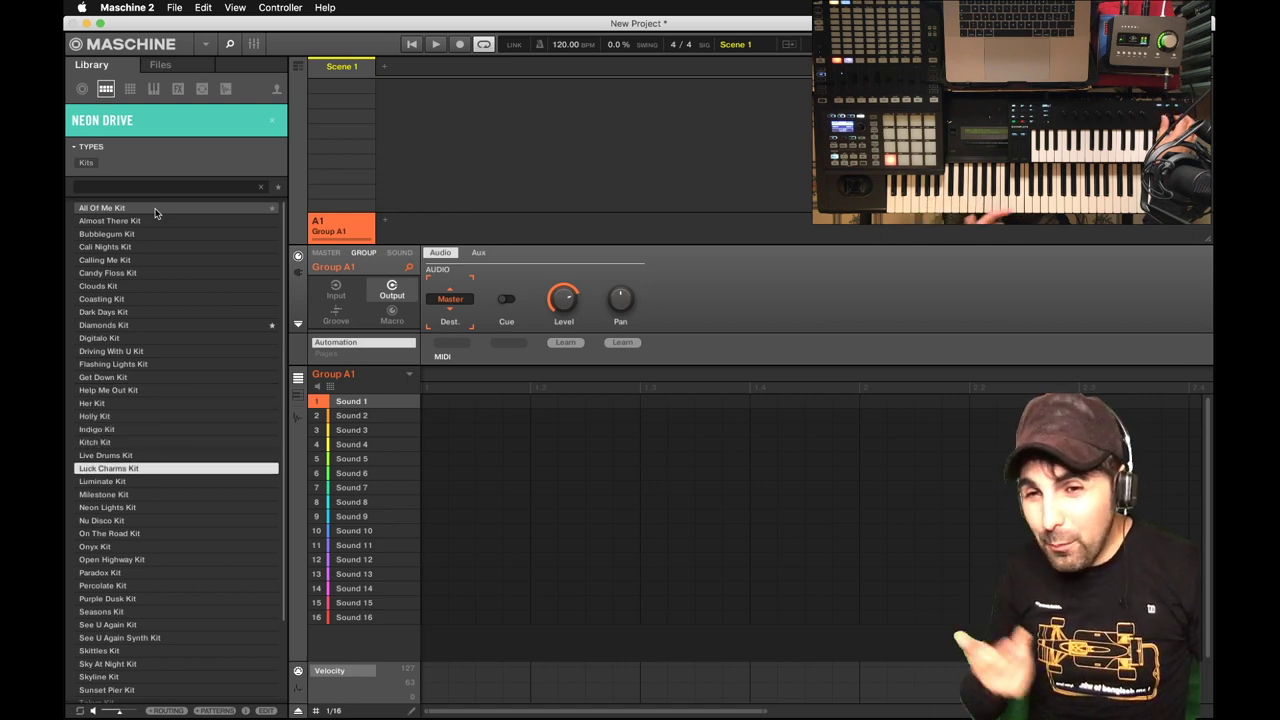
key("Up")
key("Down")
key("Down")
key("Down")
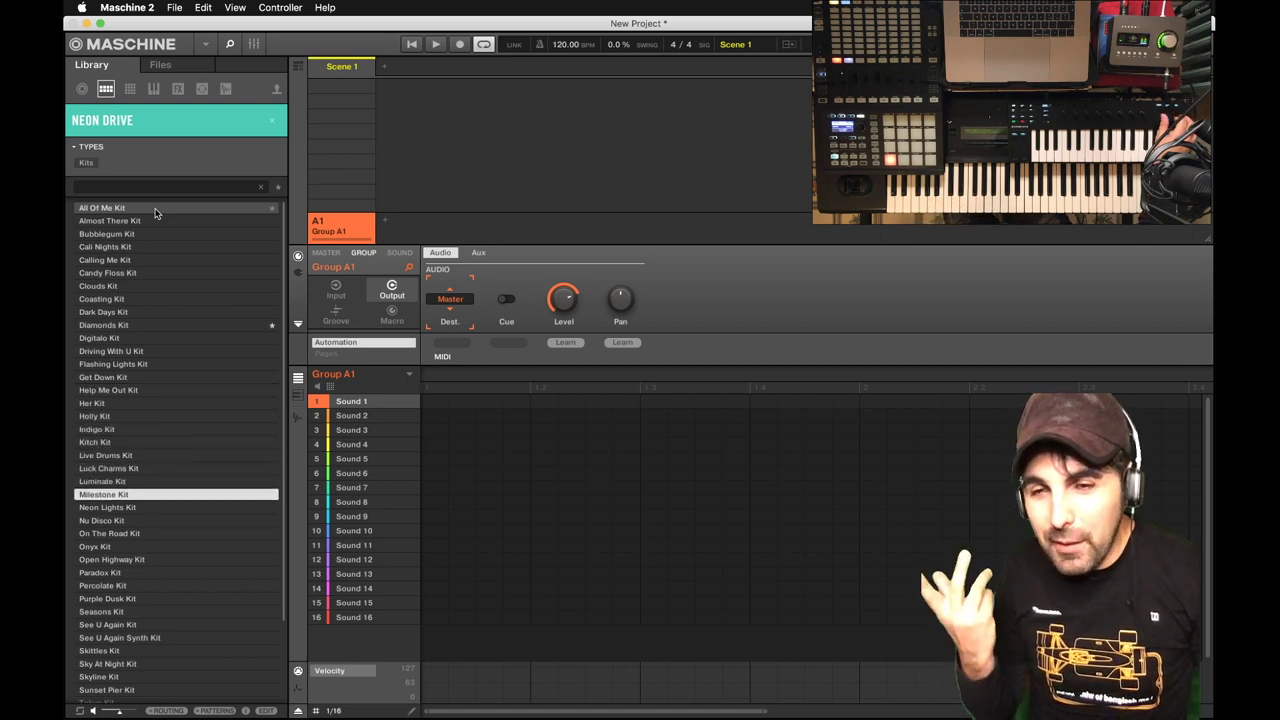
key("Up")
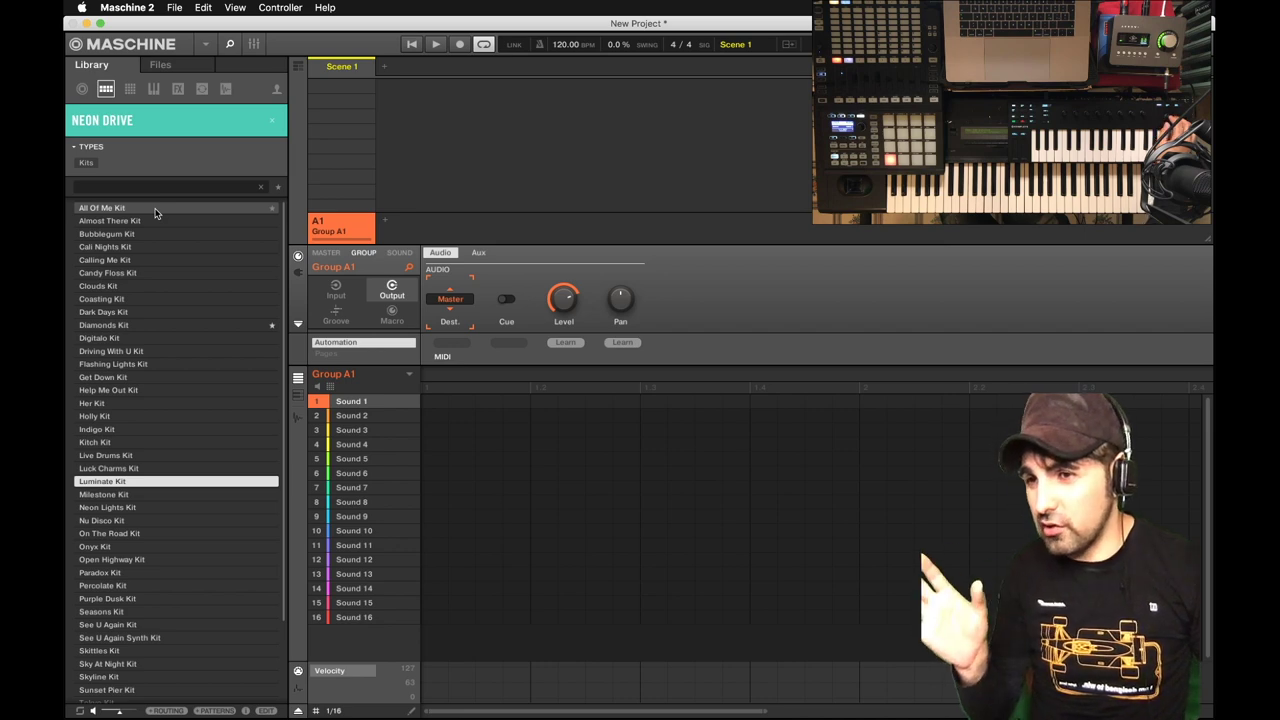
Load the Luminate Kit into group A1, play its pattern from the start and set the tempo to 127 BPM
key("Return")
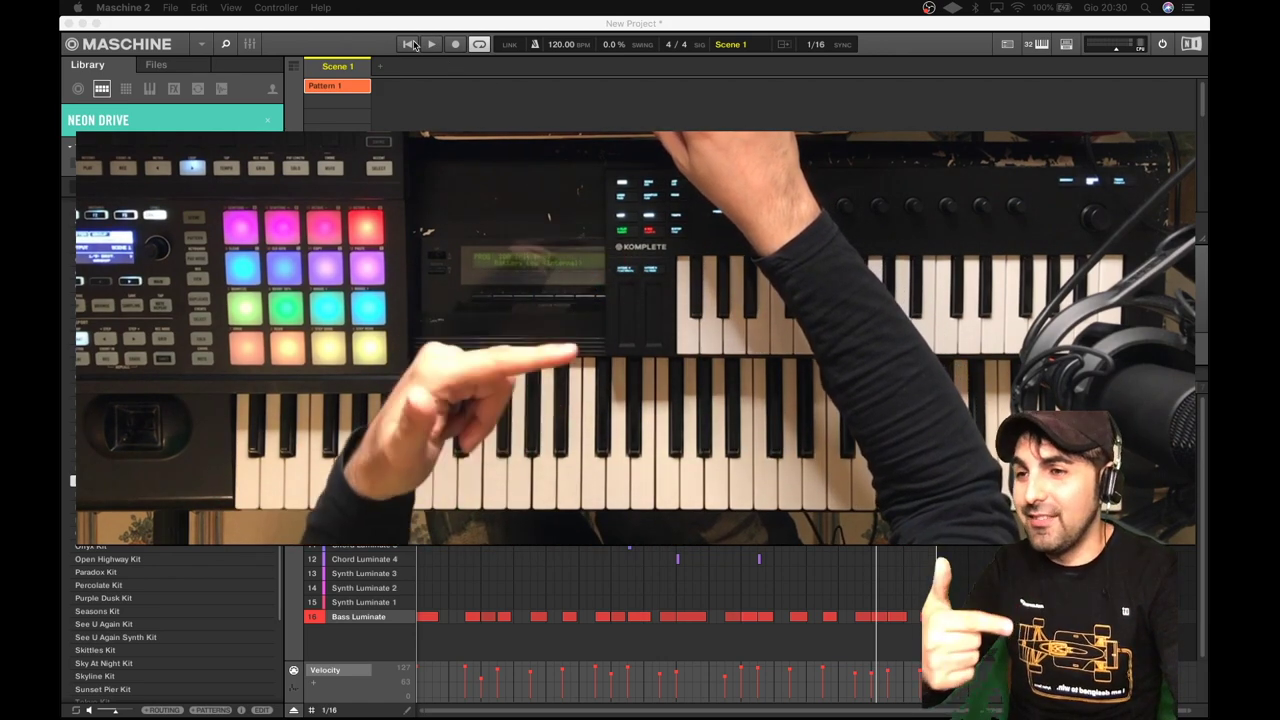
left_click(409, 44)
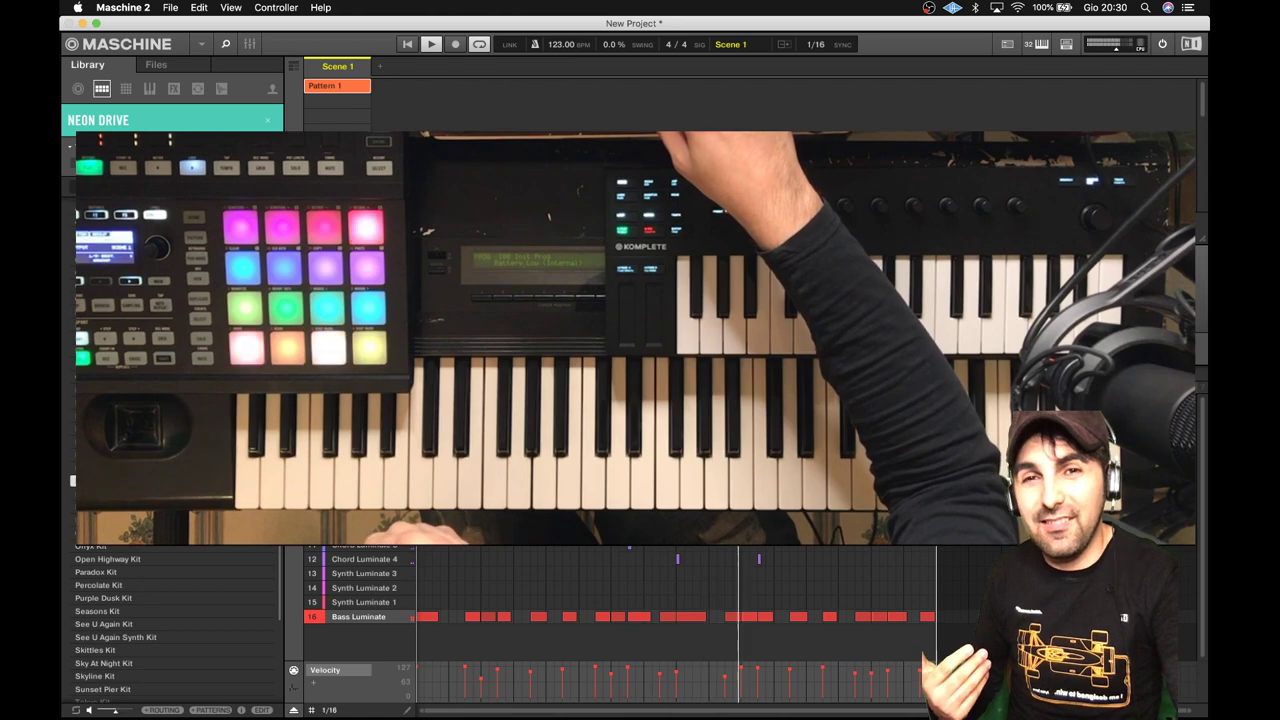
left_click_drag(561, 44, 561, 40)
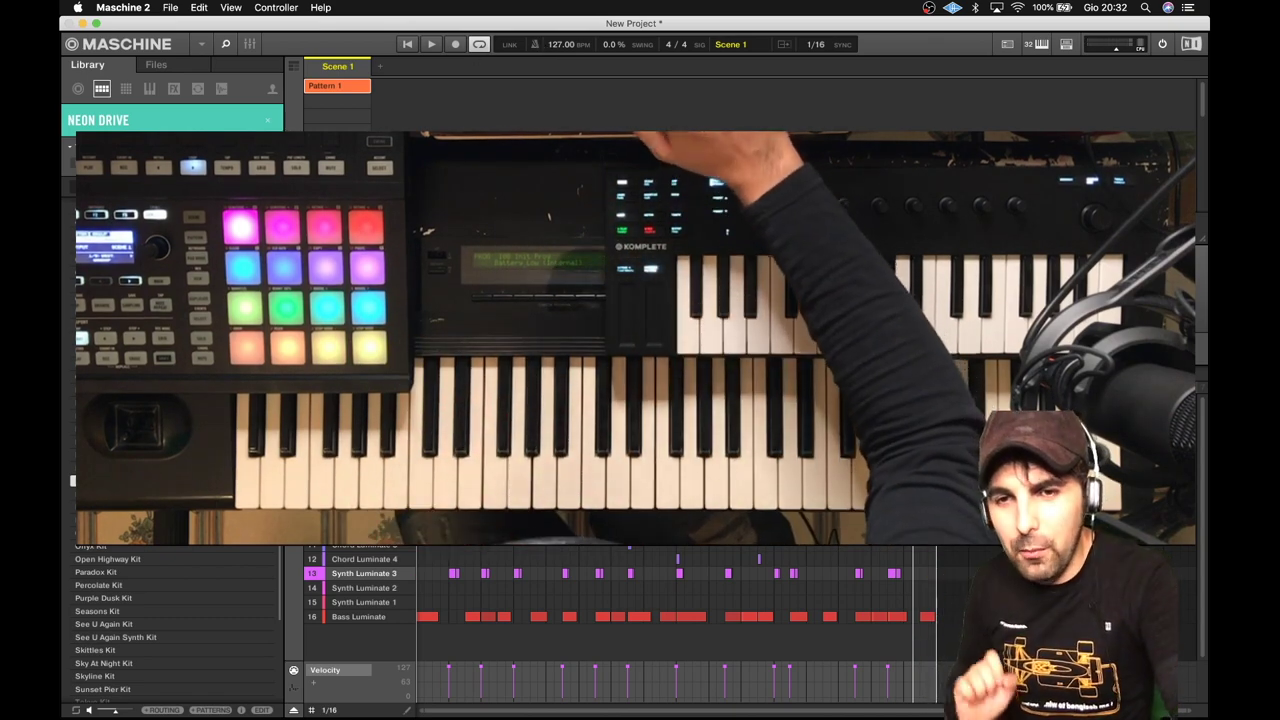
Solo the Synth Luminate 3 sound to hear it alone, ending with playback stopped
right_click(315, 576)
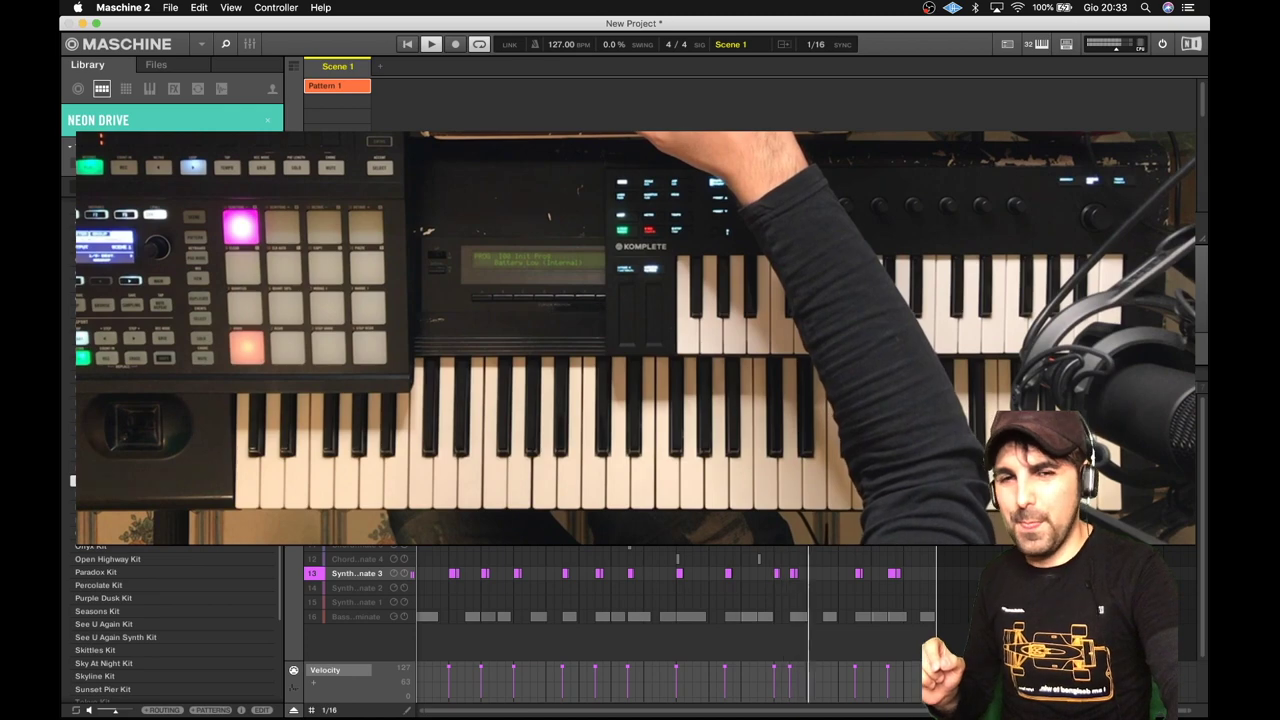
key("space")
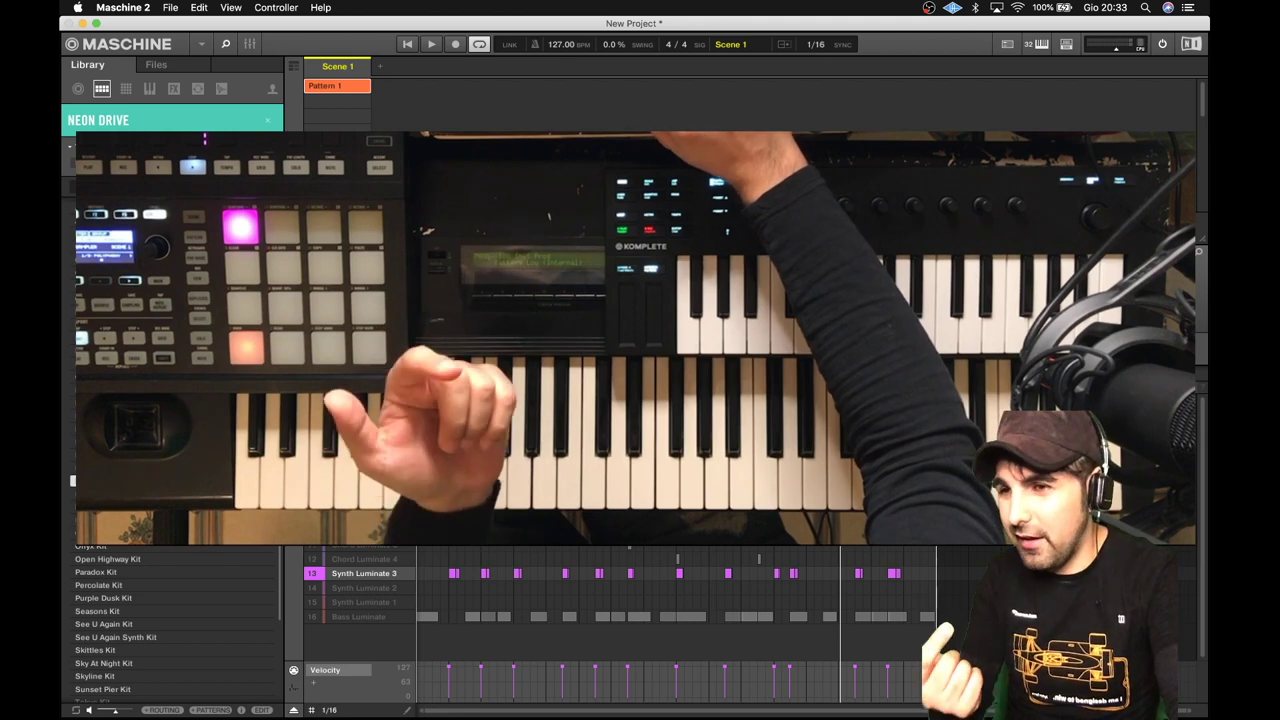
right_click(366, 550)
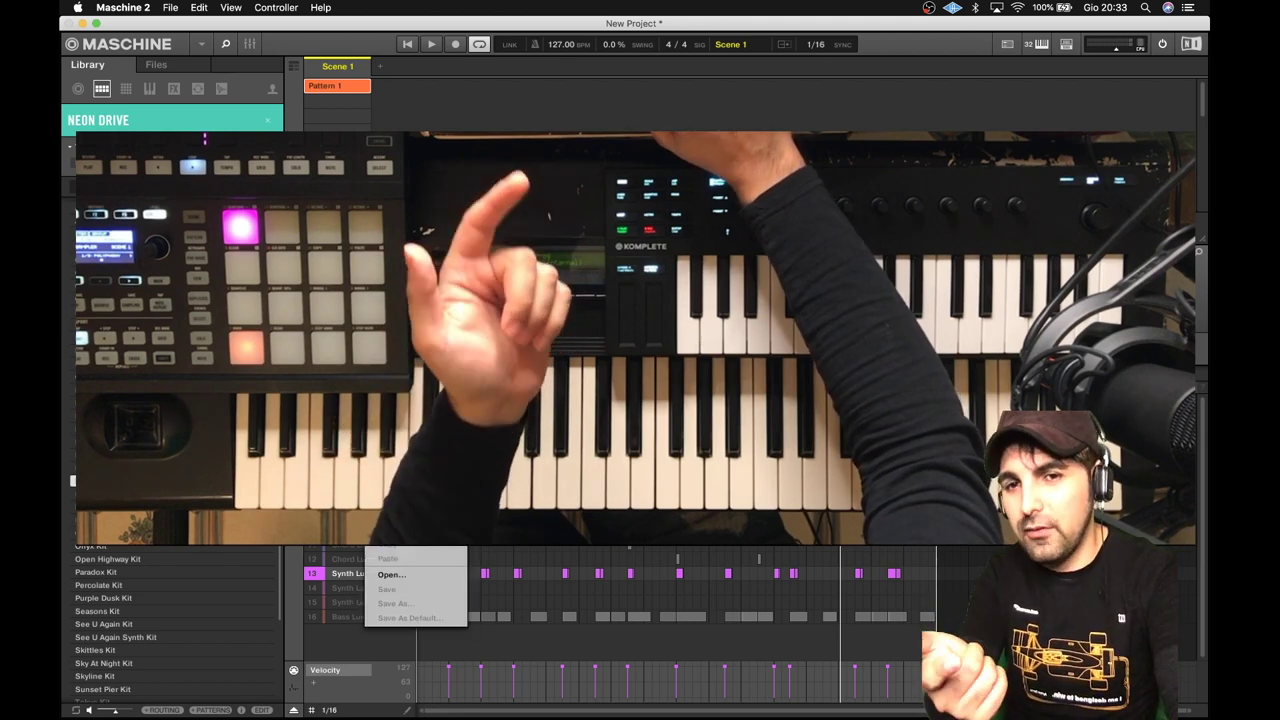
mouse_move(415, 352)
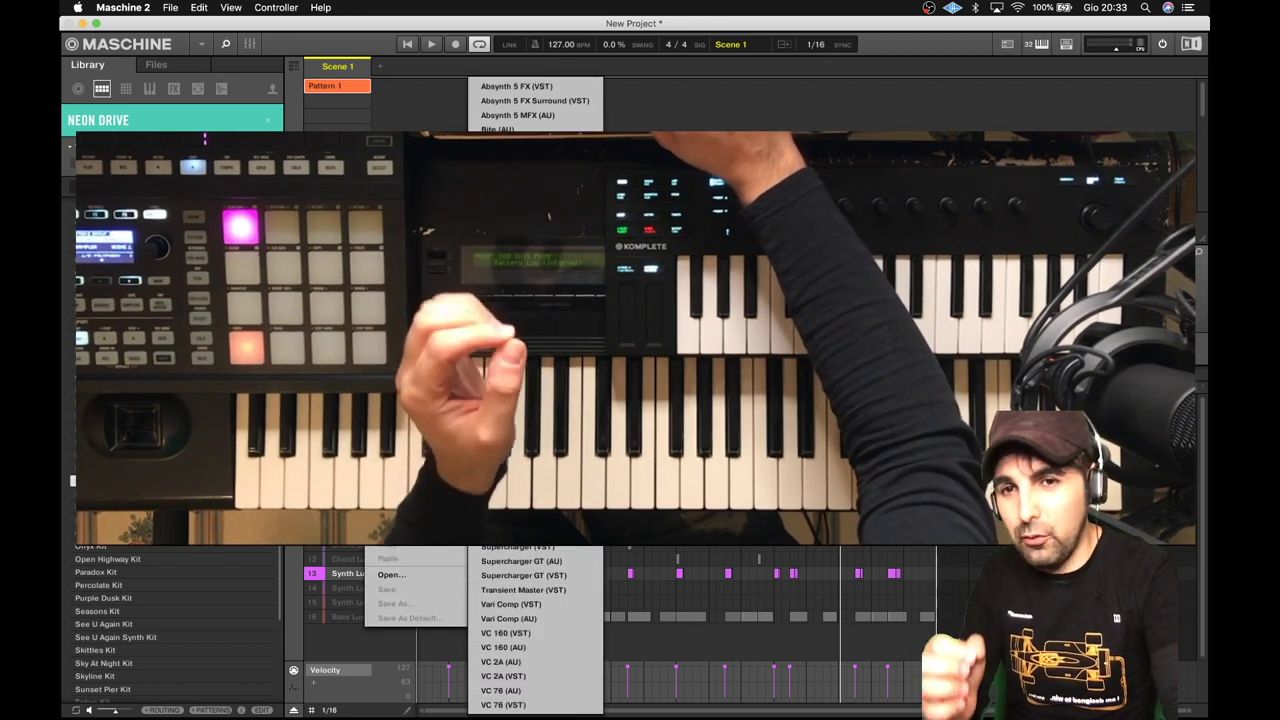
key("Escape")
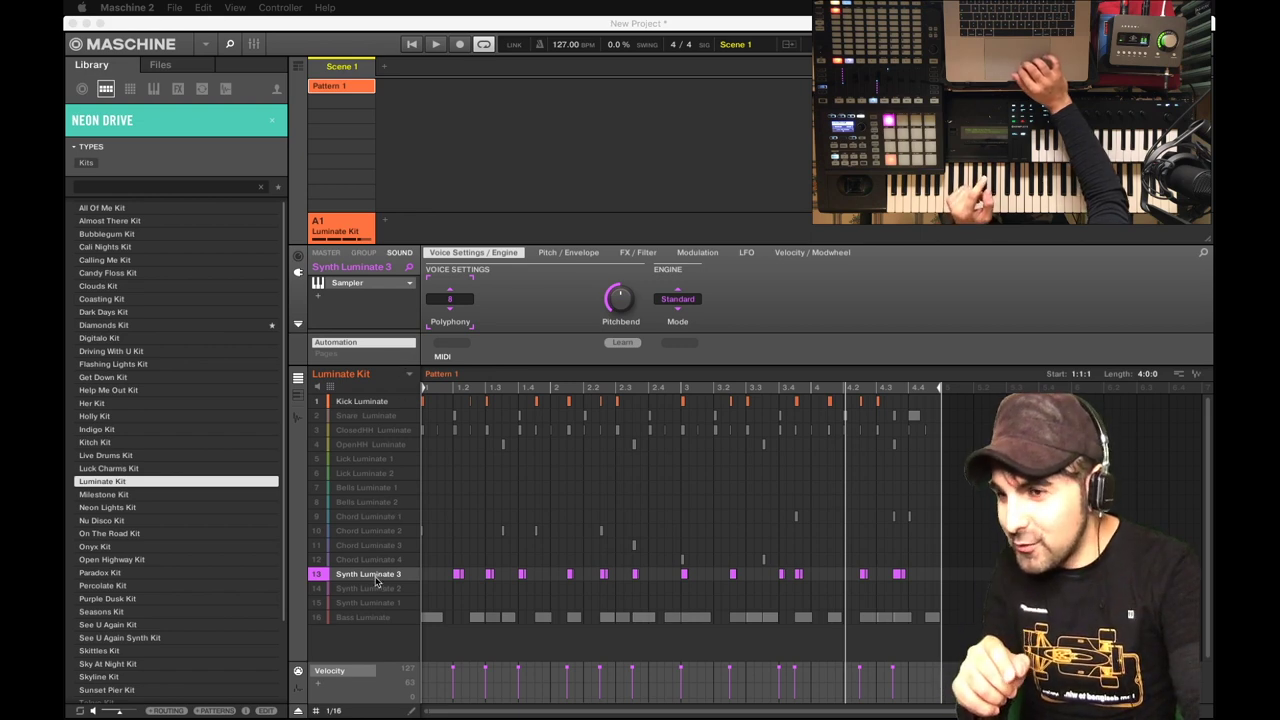
Insert the internal EQ effect after the Sampler on the Synth Luminate 3 sound
left_click(343, 296)
mouse_move(380, 322)
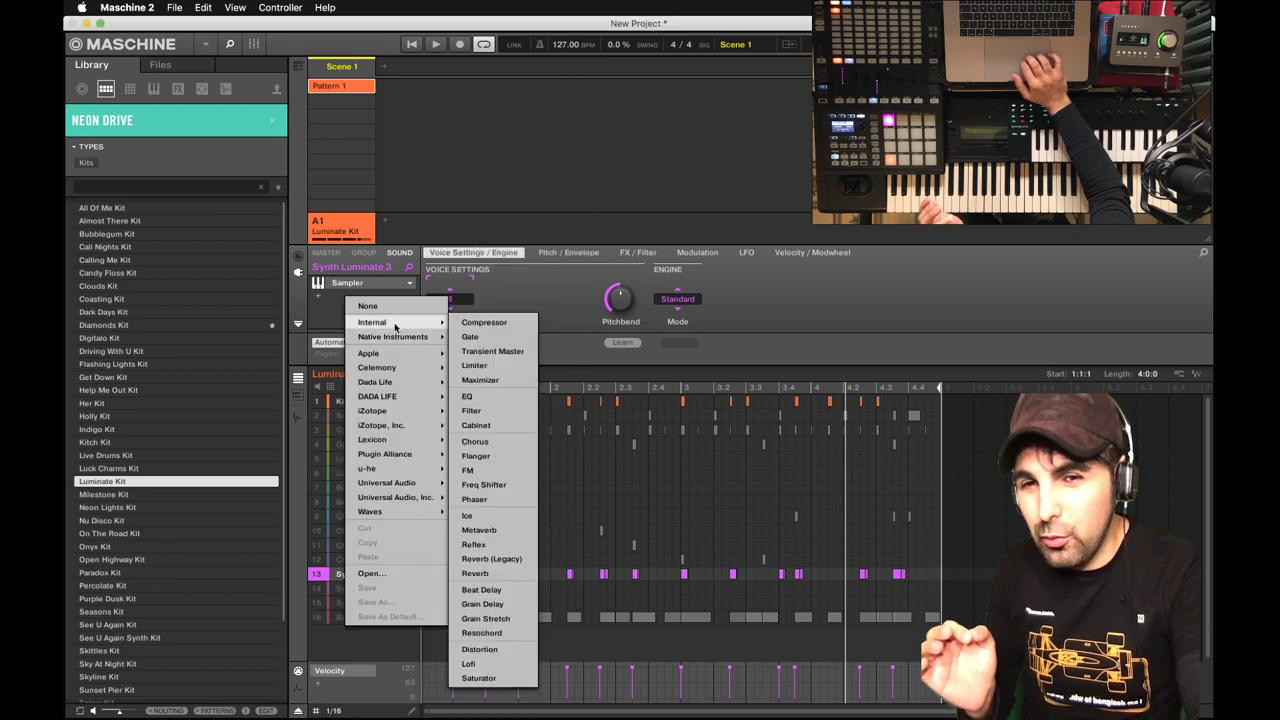
left_click(494, 400)
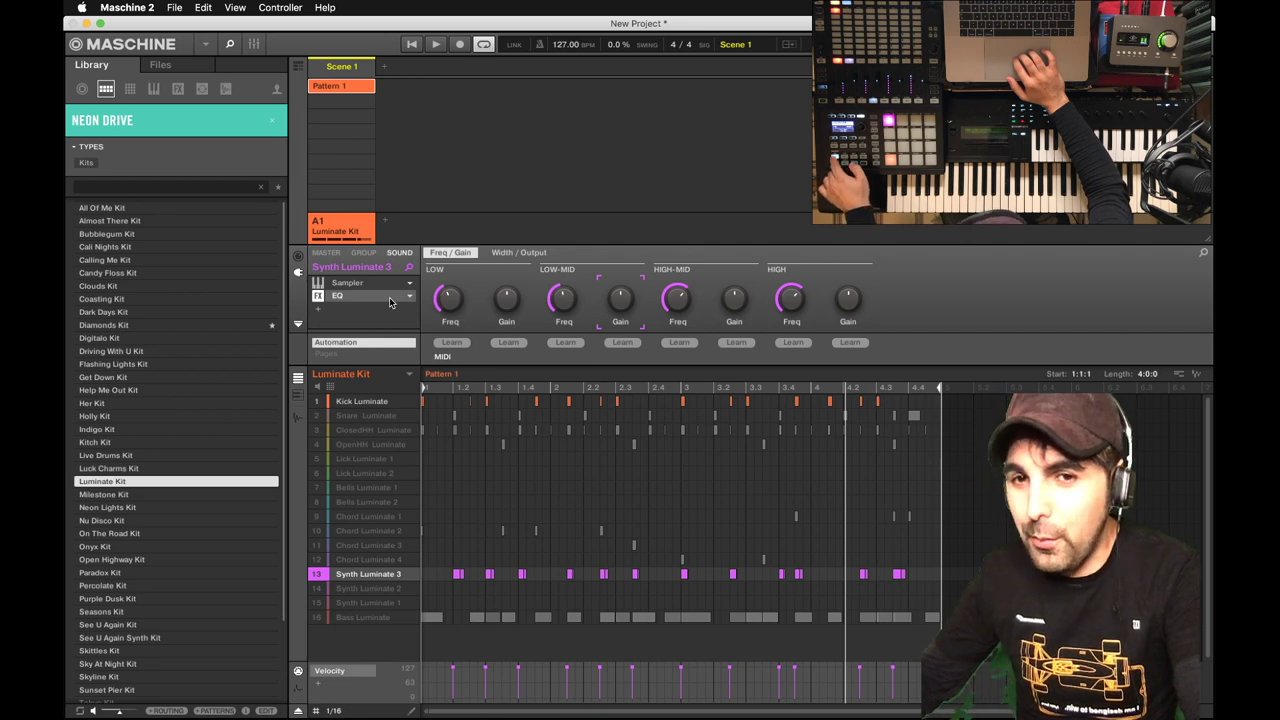
With the pattern playing, cut the EQ's Low gain to about -19.2 dB and adjust the Low-Mid gain and frequency
key("space")
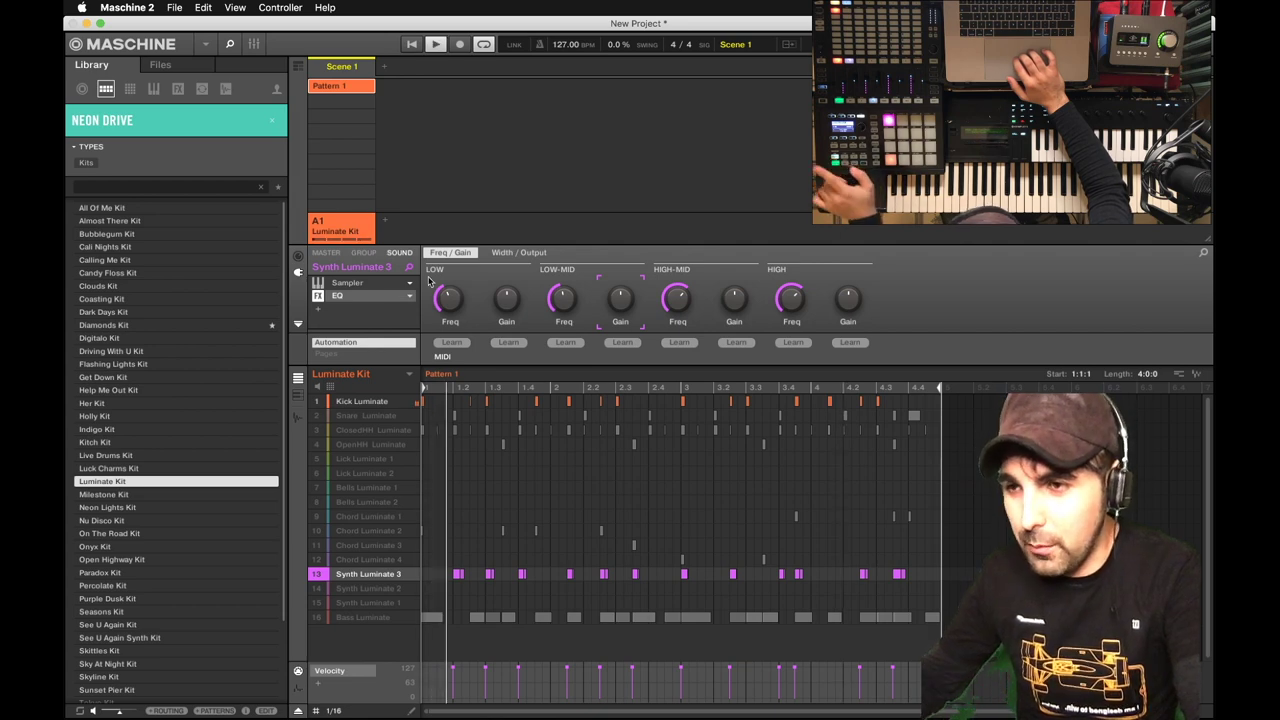
left_click(506, 298)
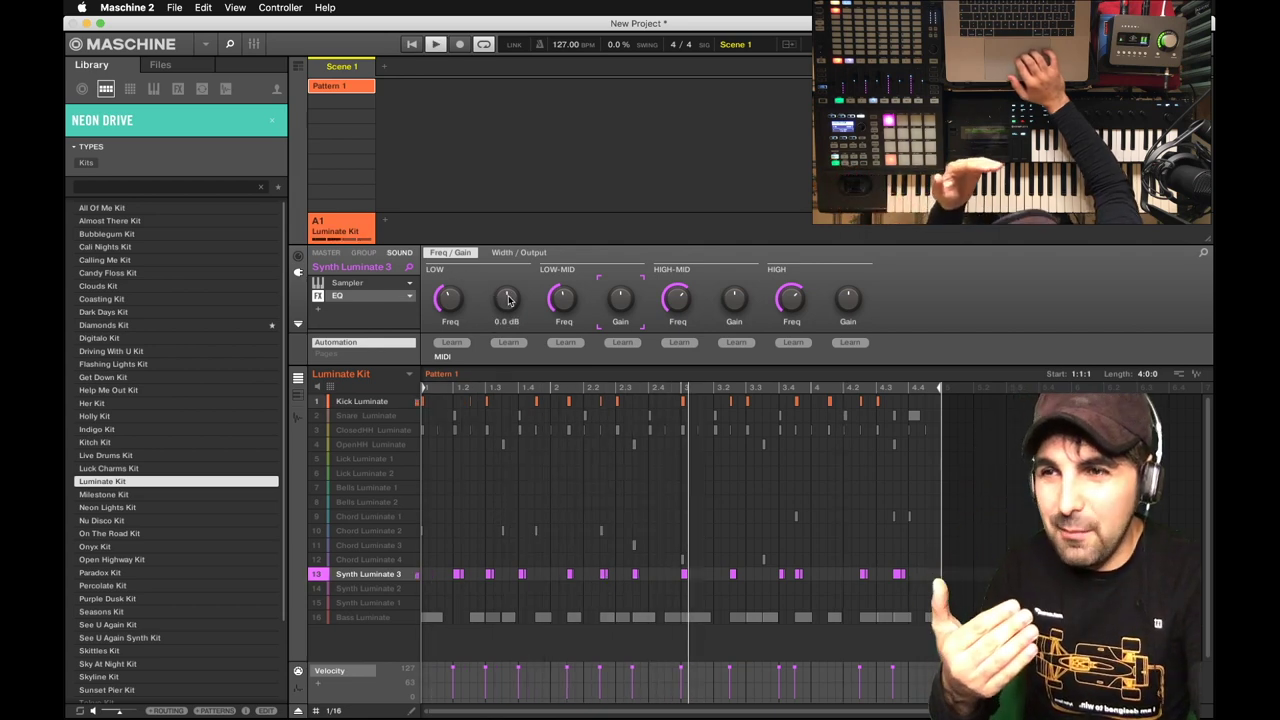
left_click_drag(506, 298, 506, 316)
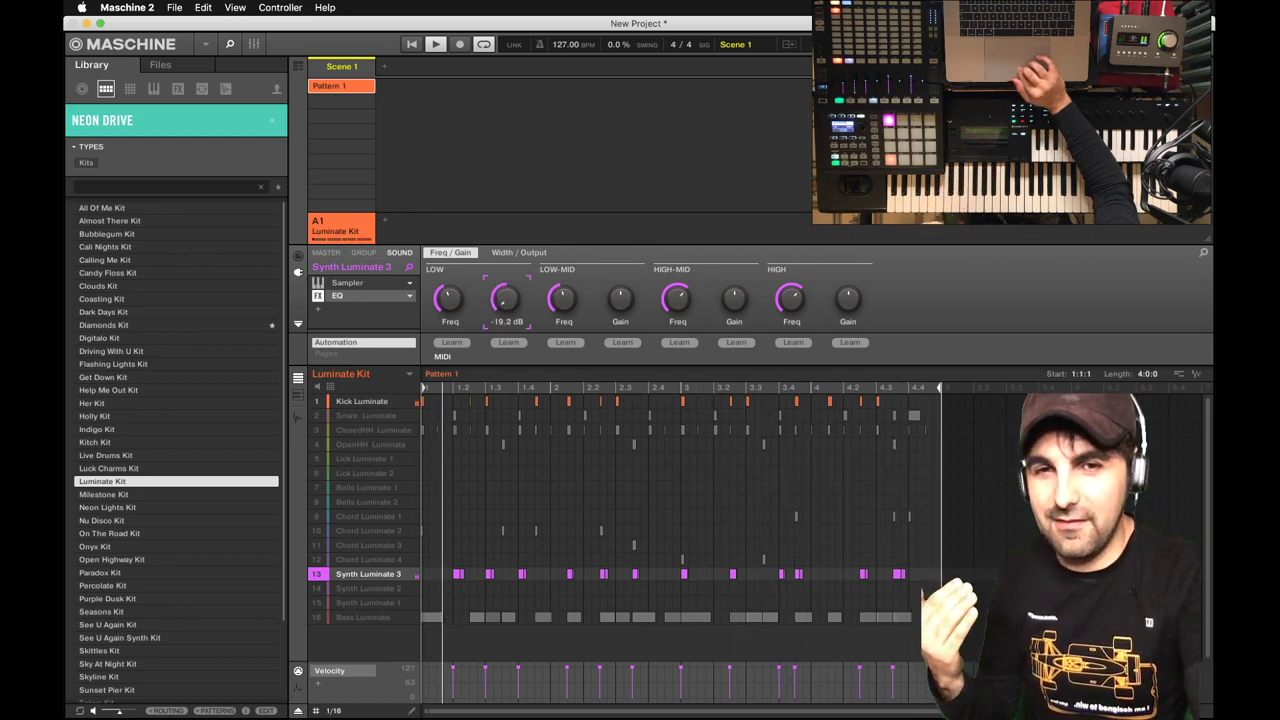
left_click(617, 299)
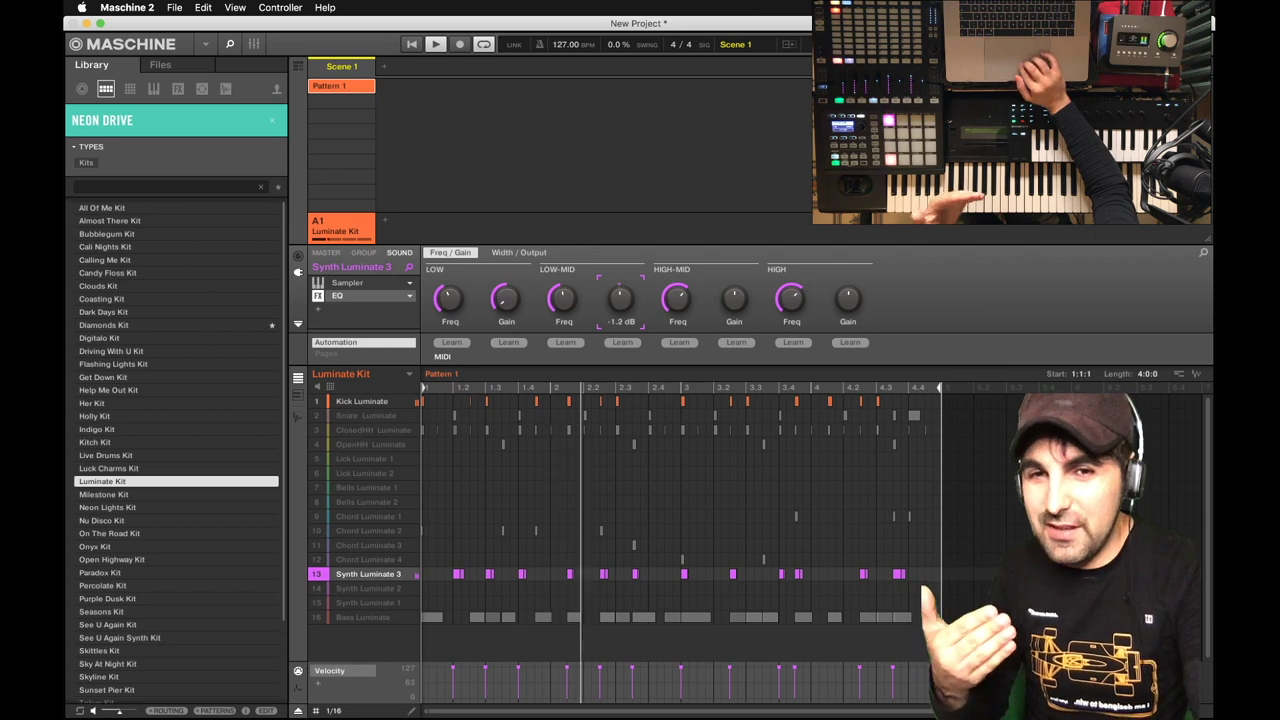
left_click(563, 299)
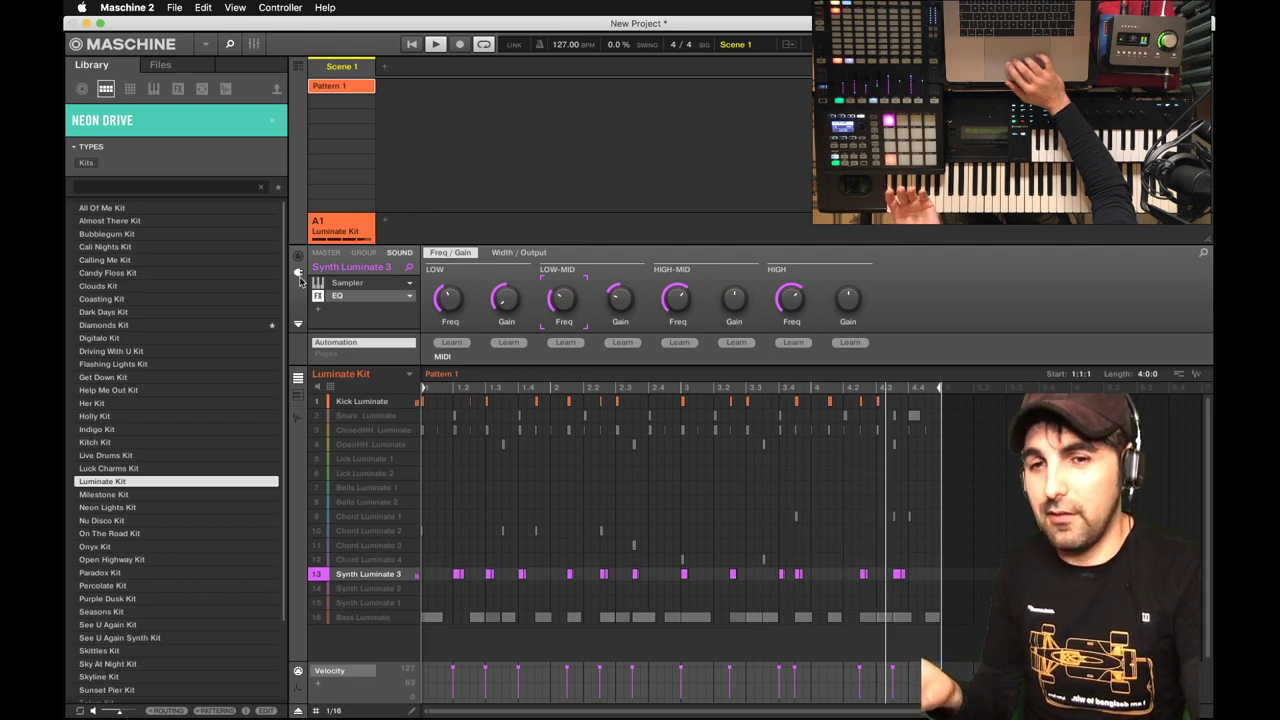
Audition the equalized Synth Luminate 3 in solo, restore all the kit's sounds and stop playback
right_click(317, 579)
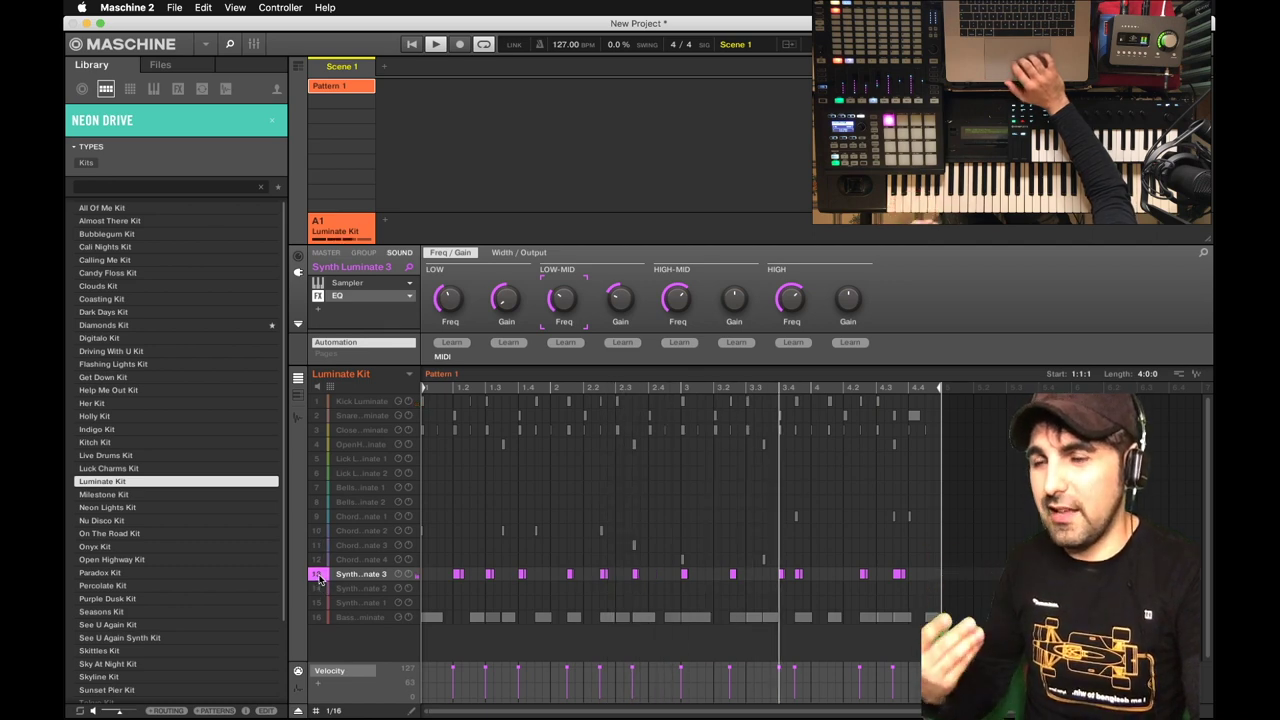
right_click(318, 578)
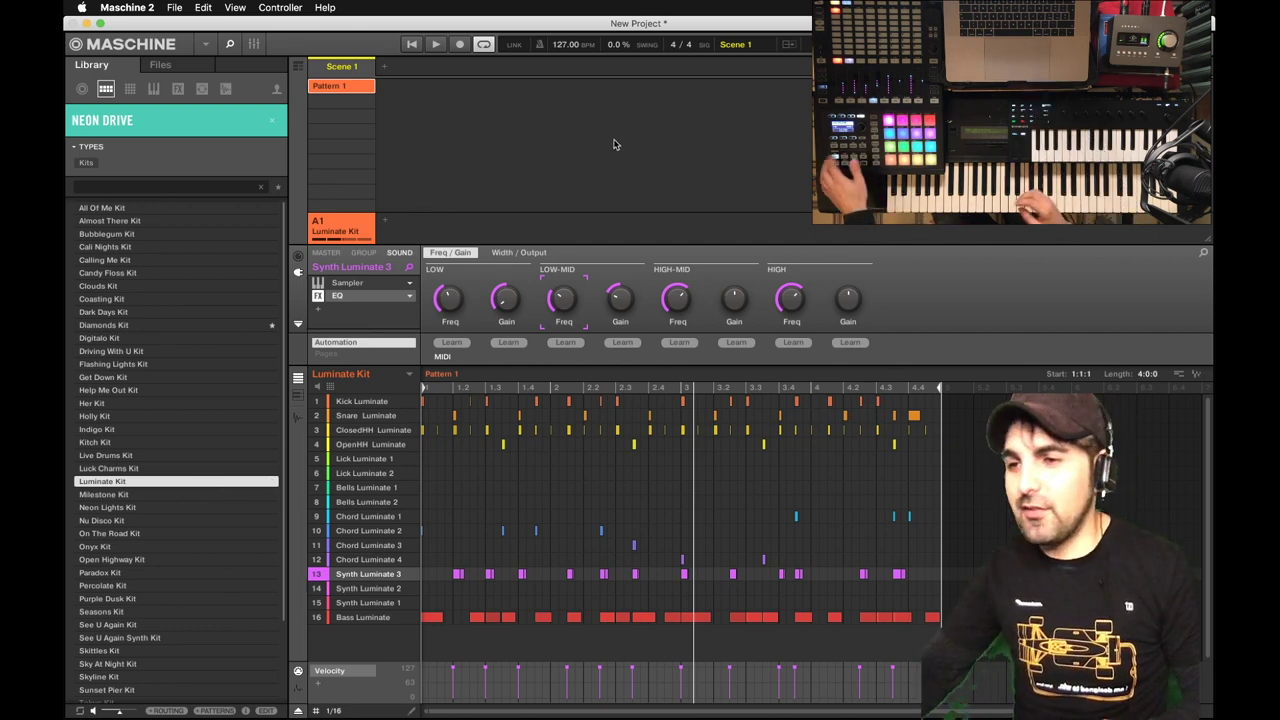
key("space")
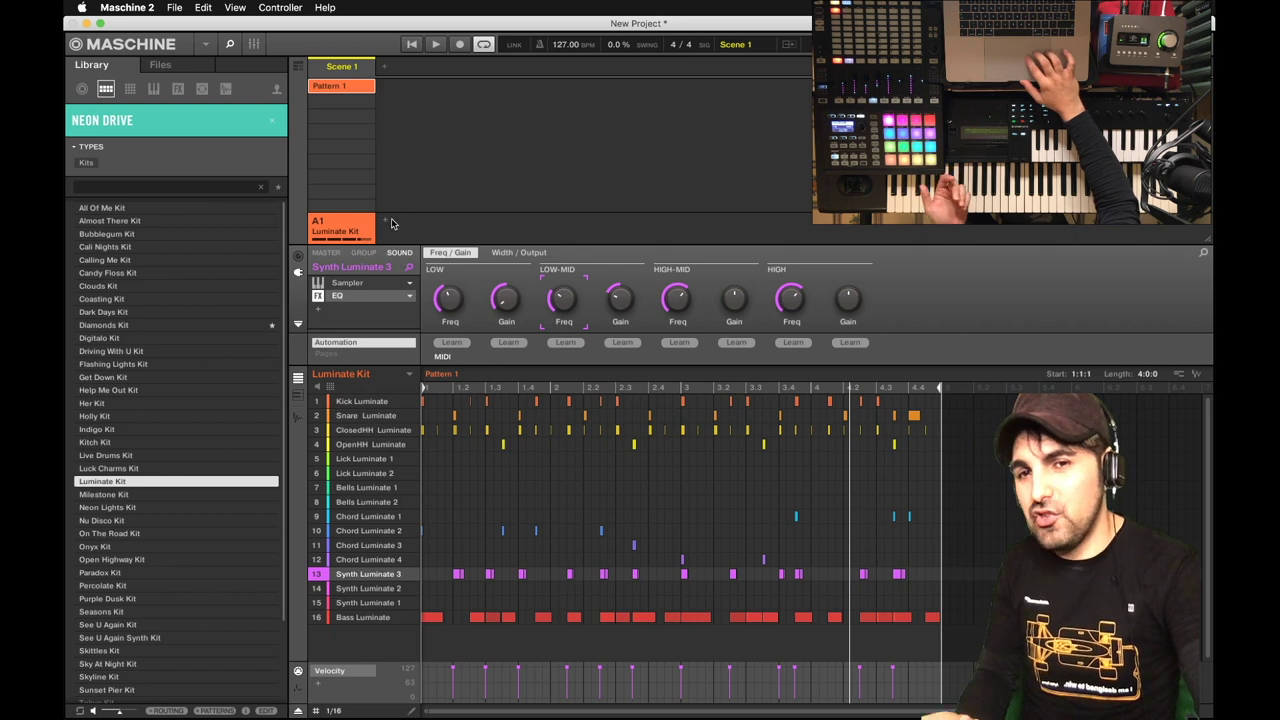
Add group B1 and load the KORG WAVESTATION (VST) instrument into its first sound
left_click(386, 222)
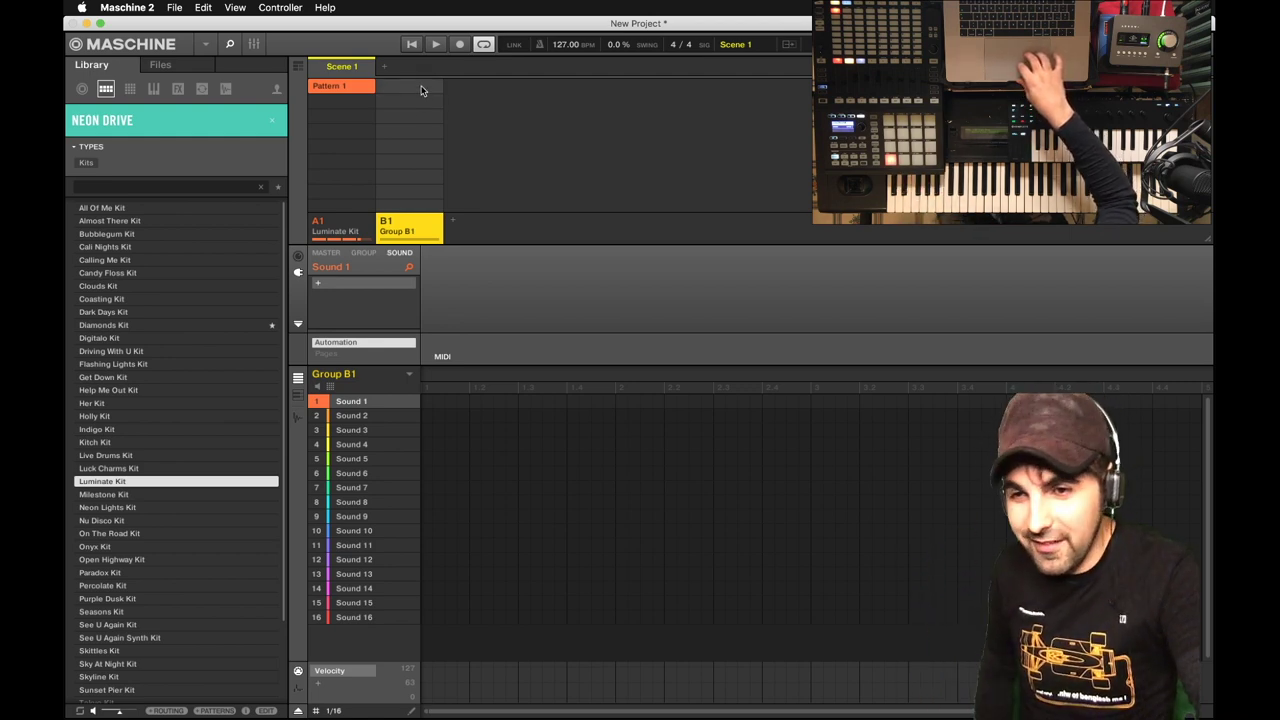
left_click(154, 89)
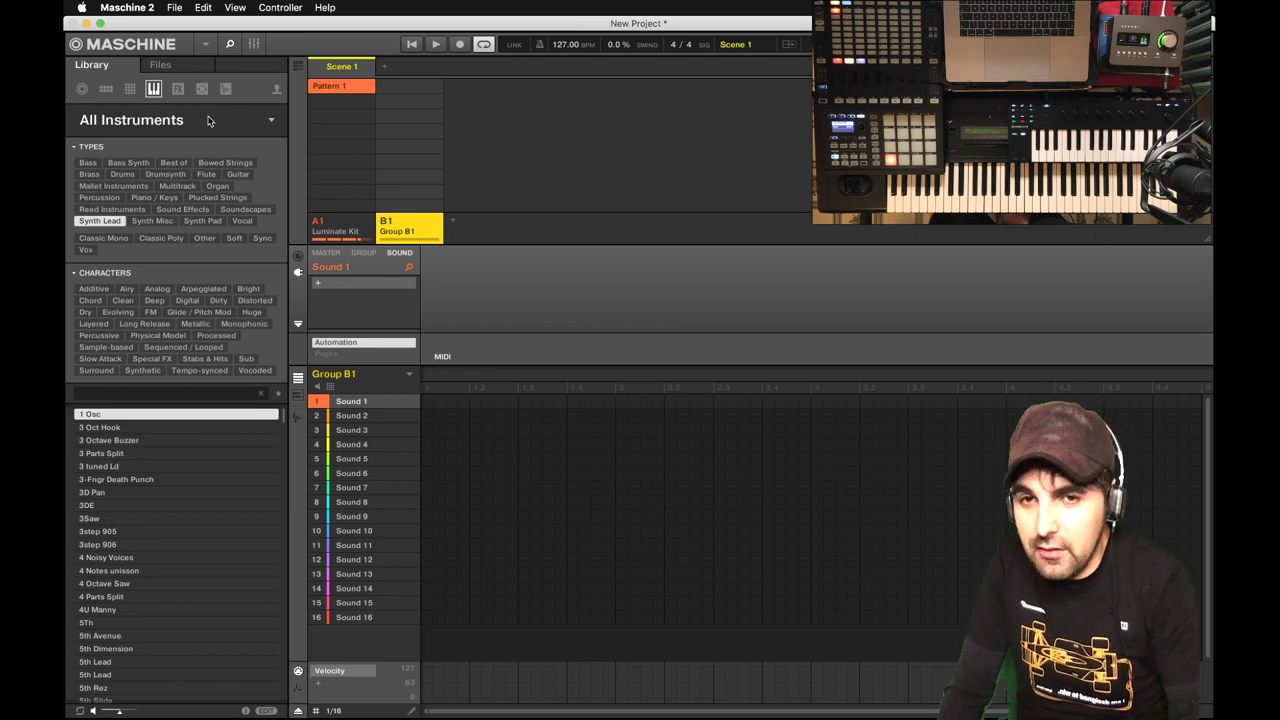
left_click(356, 284)
mouse_move(447, 327)
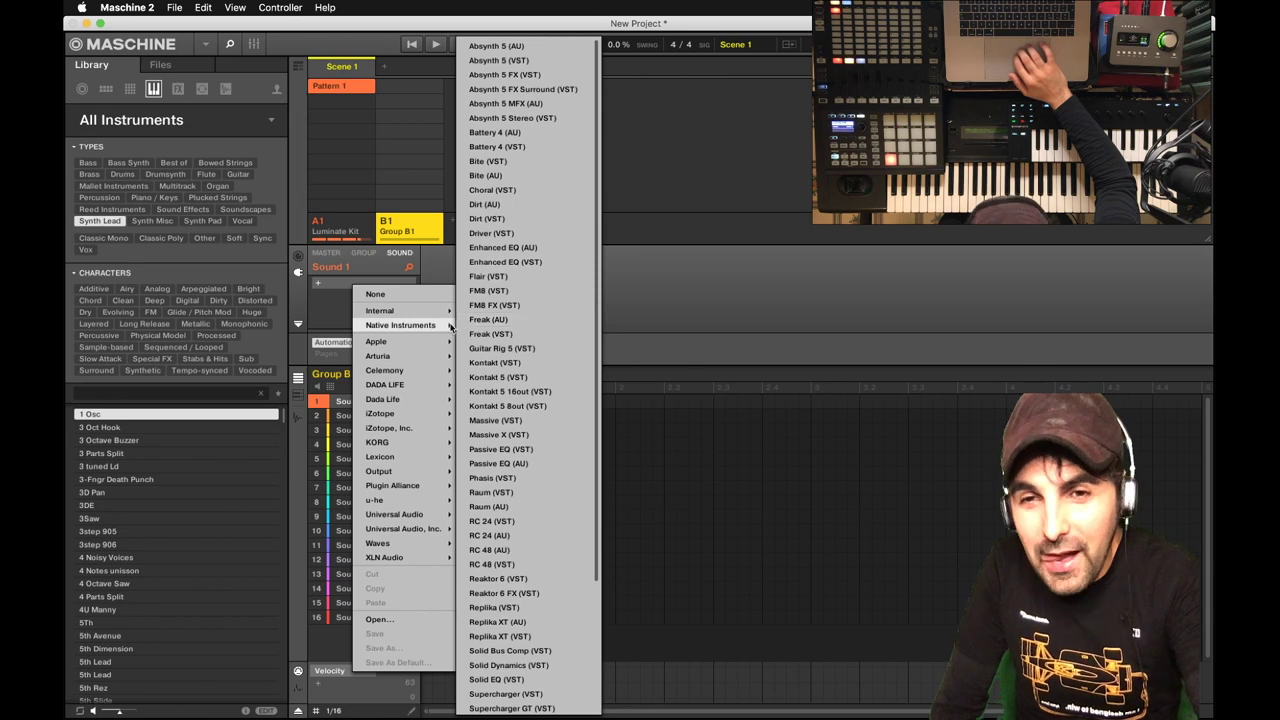
mouse_move(432, 446)
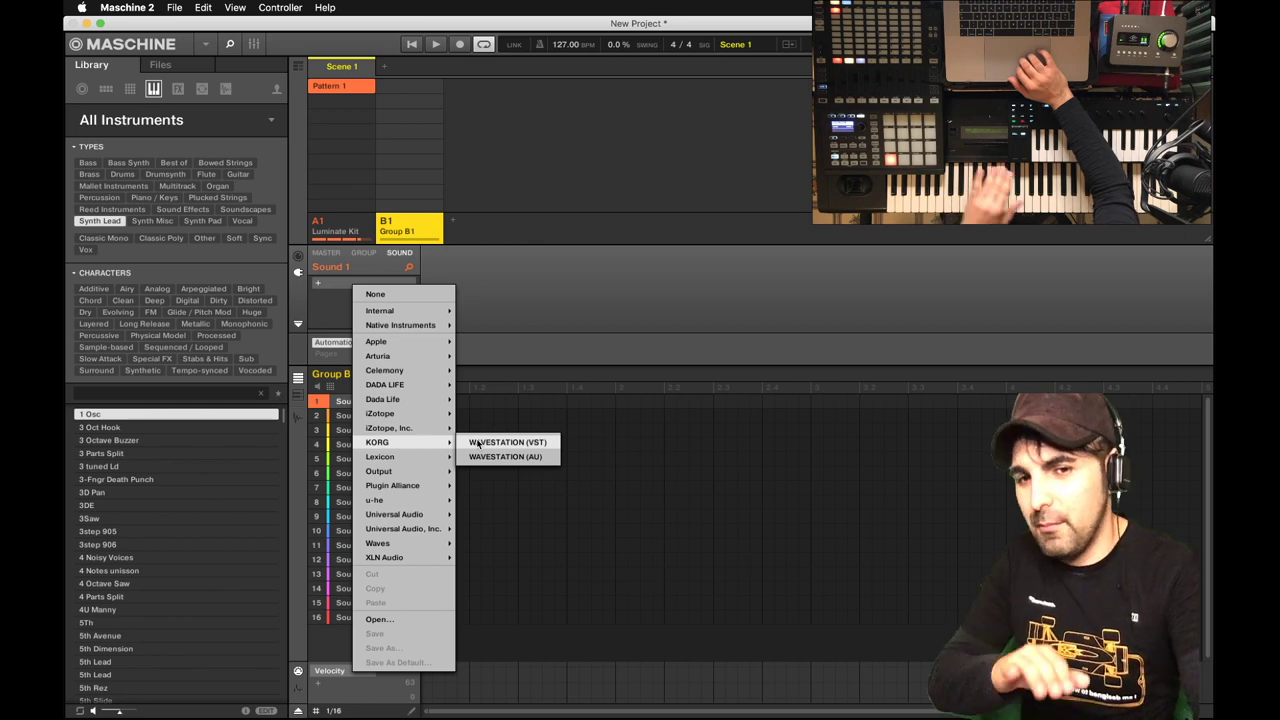
left_click(506, 442)
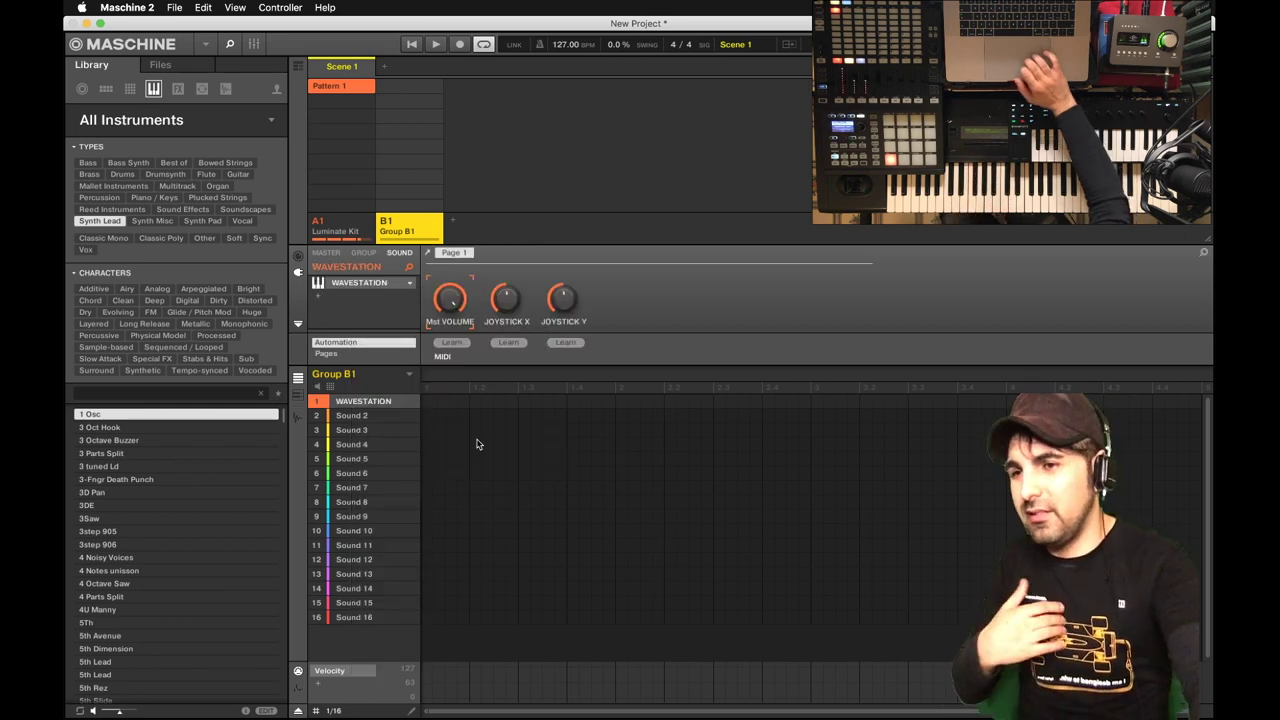
Open the Wavestation's plug-in window and select the Distant Hills performance from its eighth bank
left_click(352, 285)
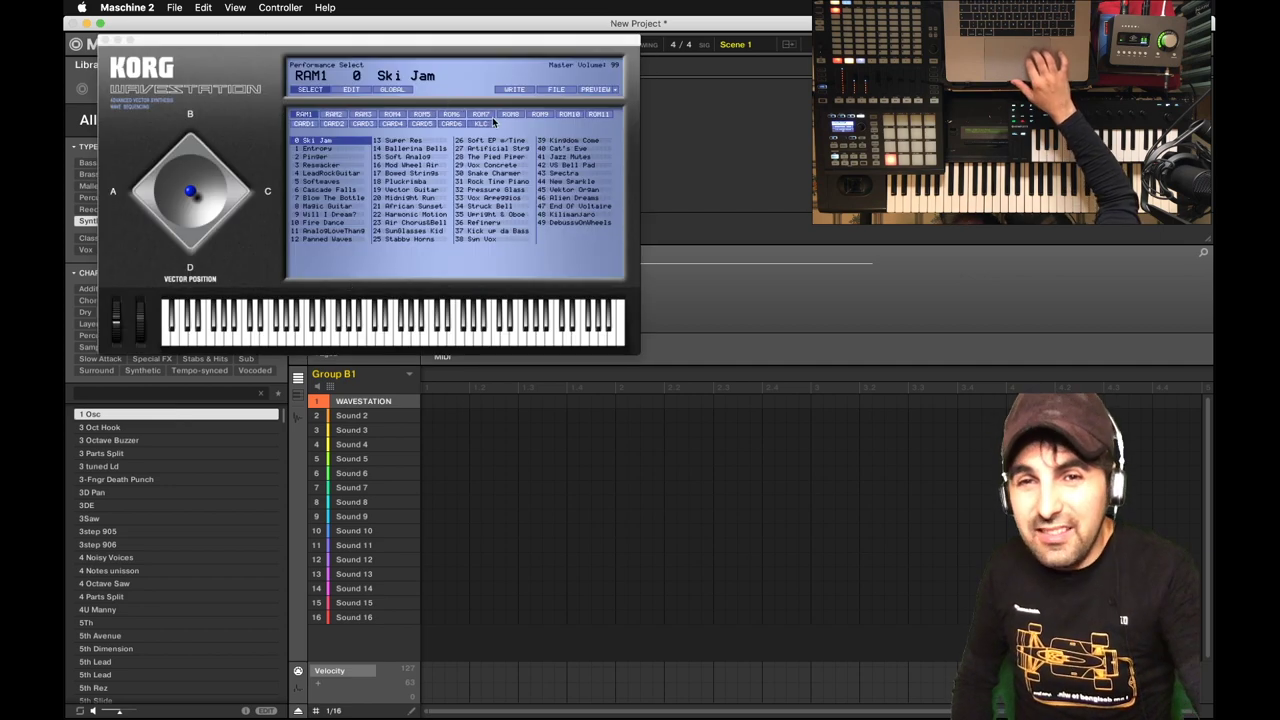
left_click(511, 115)
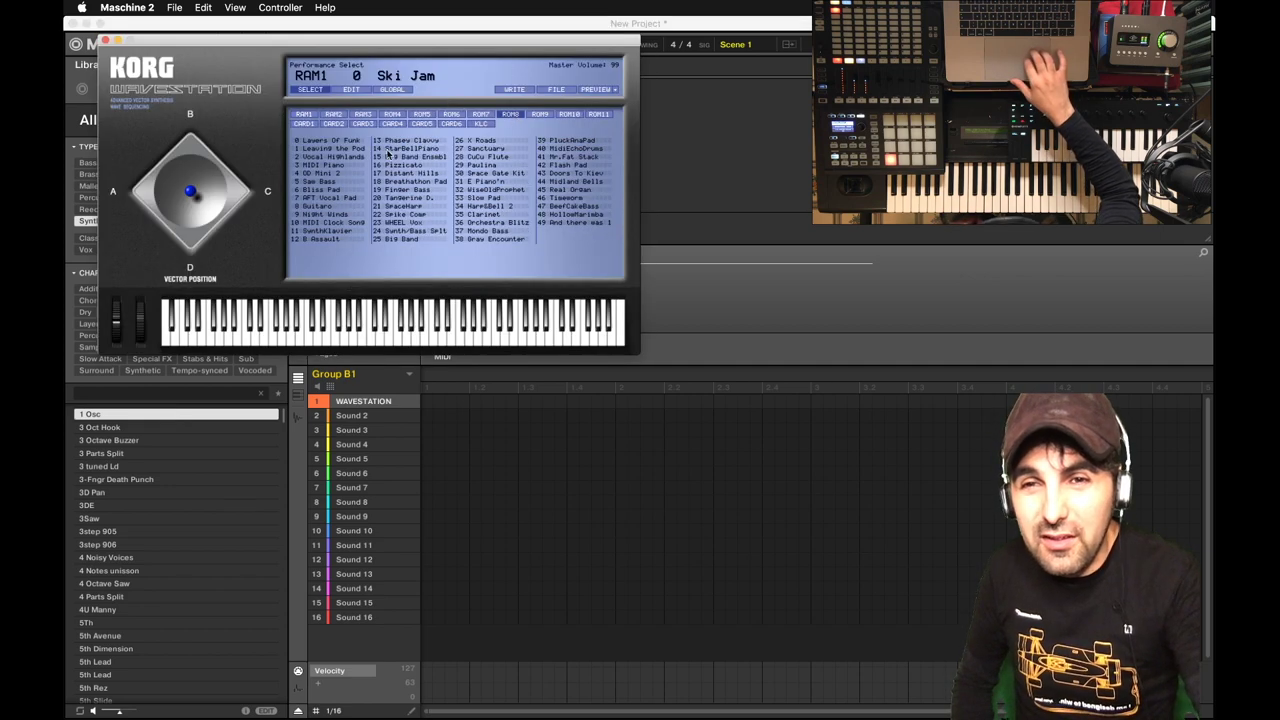
left_click(424, 175)
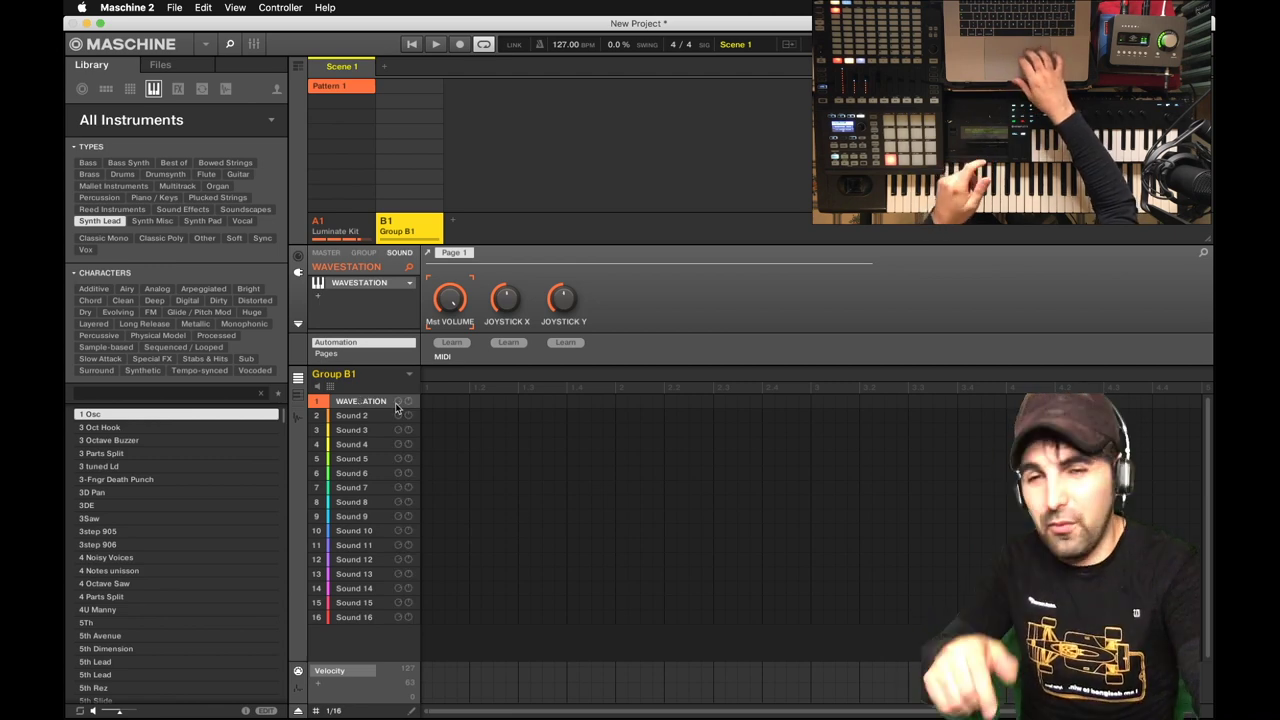
Insert the Native Instruments Solid Bus Comp (VST) effect after the Wavestation
left_click(375, 296)
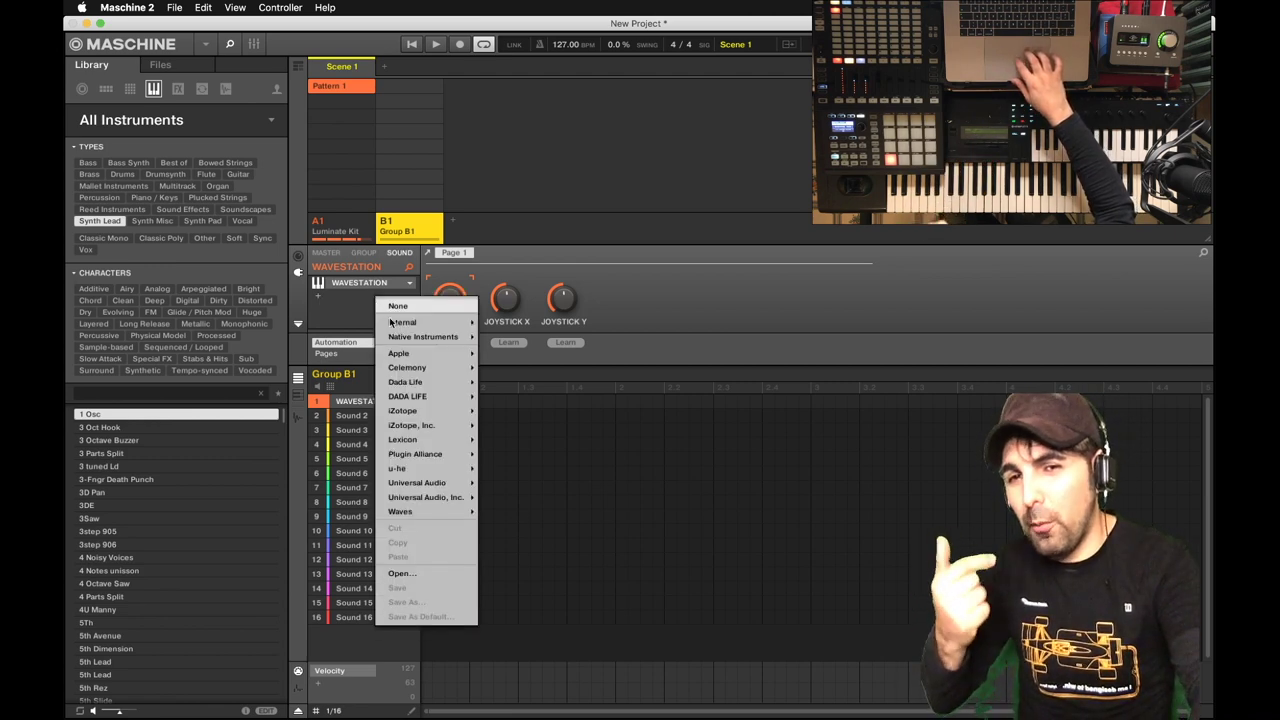
mouse_move(440, 336)
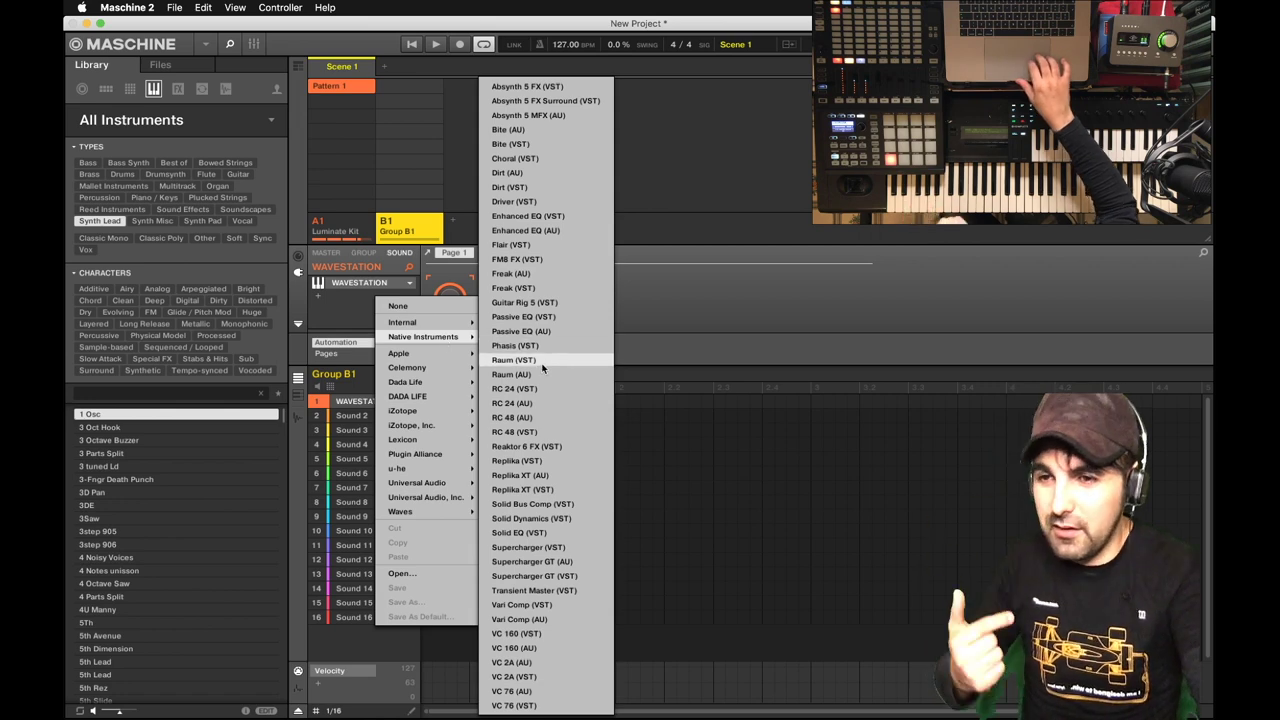
left_click(532, 504)
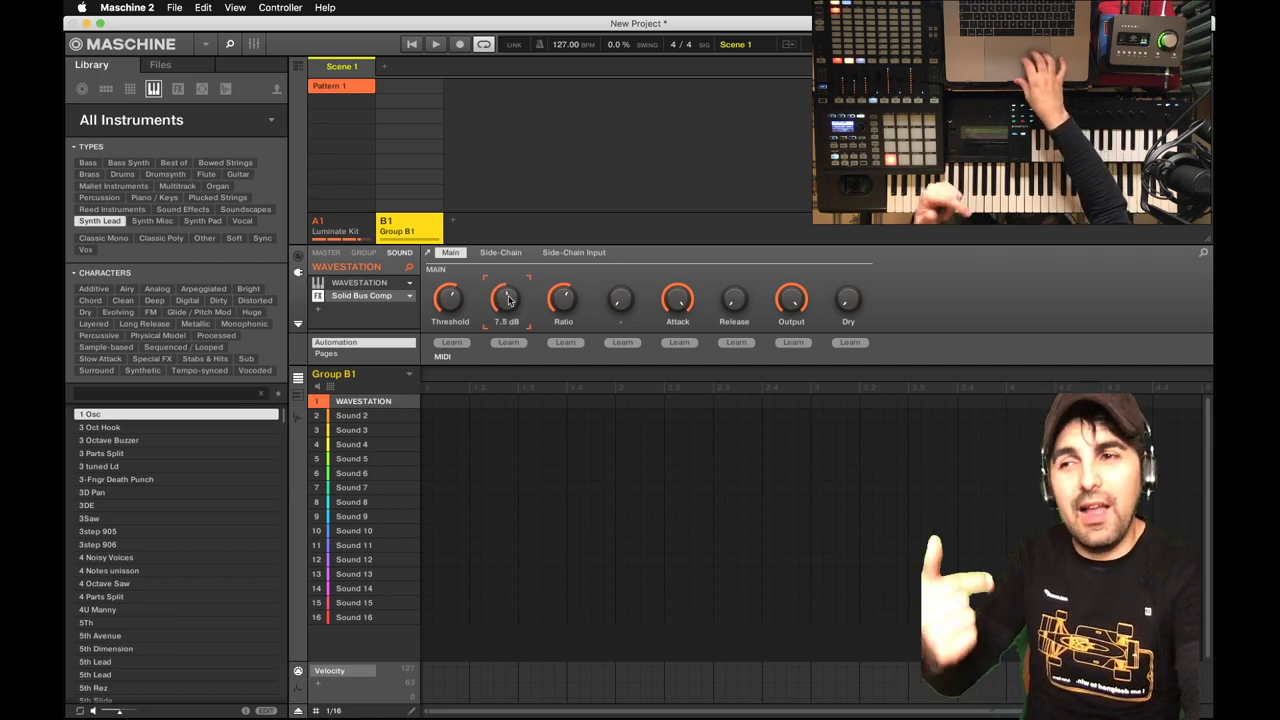
Set the Solid Bus Comp's side-chain input to A1:S1 Kick Luminate and turn its side-chain mode on
left_click(562, 254)
left_click(455, 300)
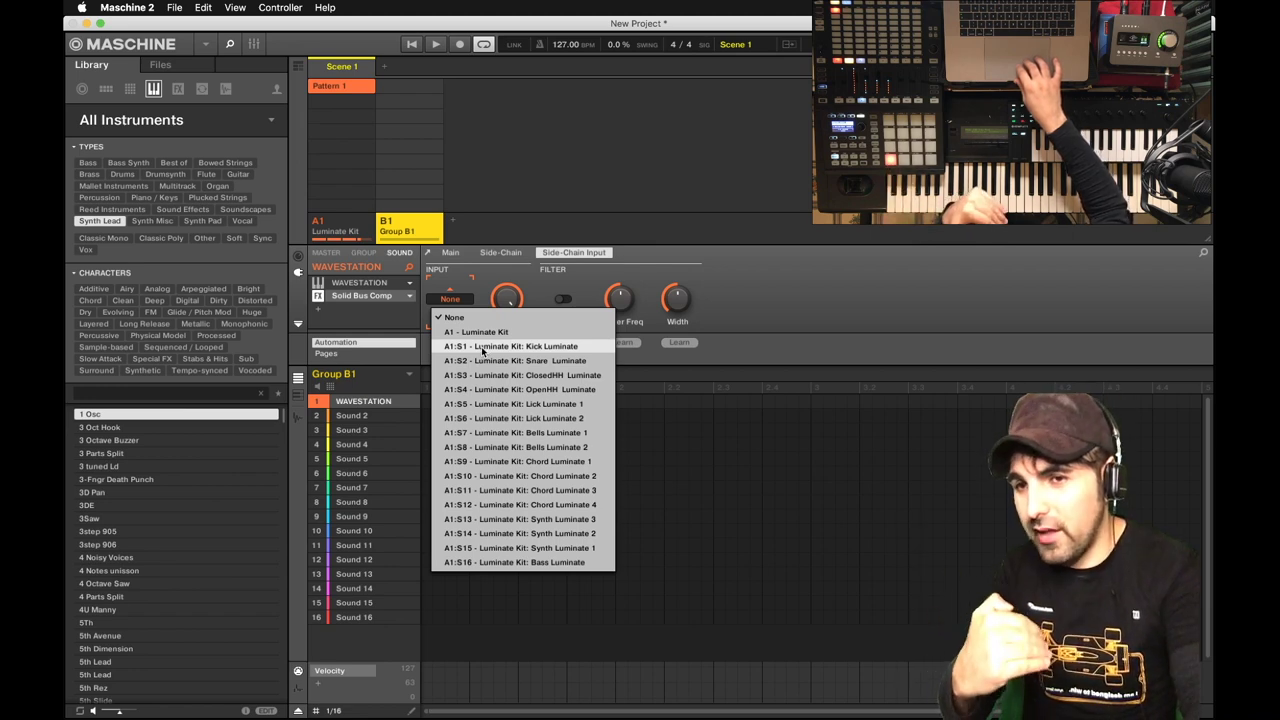
left_click(481, 346)
left_click(502, 253)
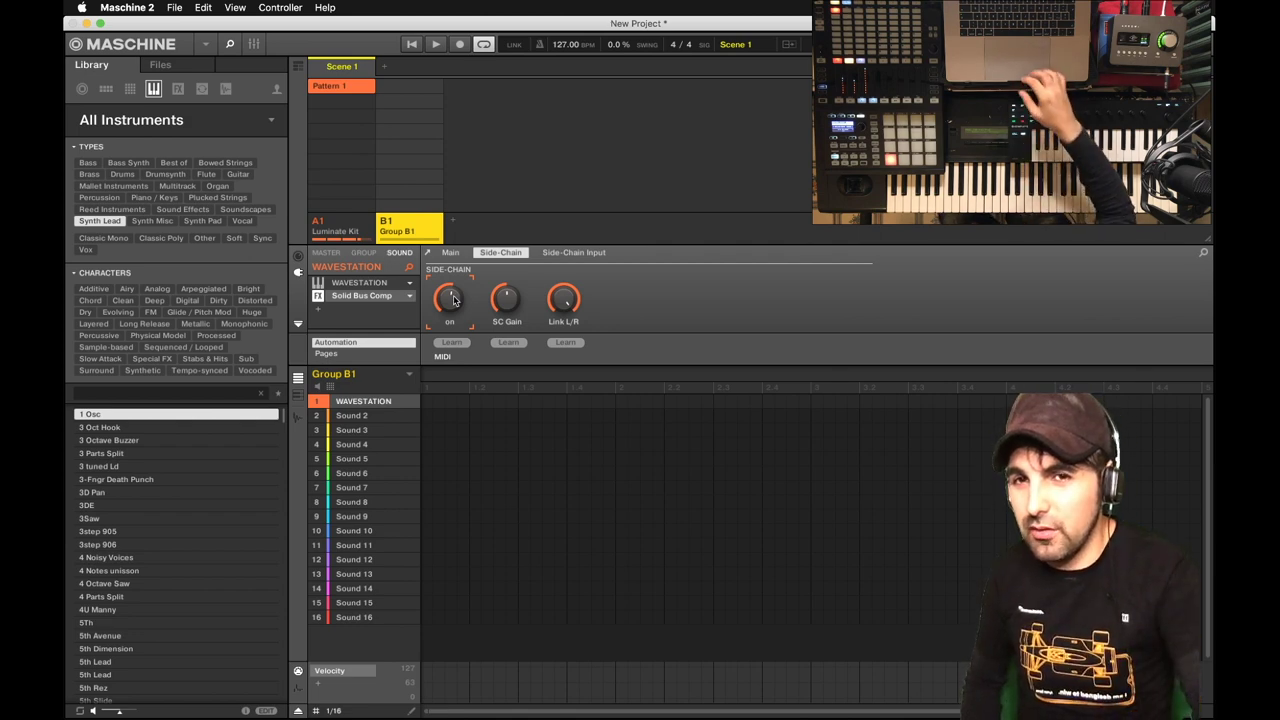
Create Pattern 1 for group B1 and record a four-bar Wavestation part with the compressor's side-chain gain lowered
left_click(427, 88)
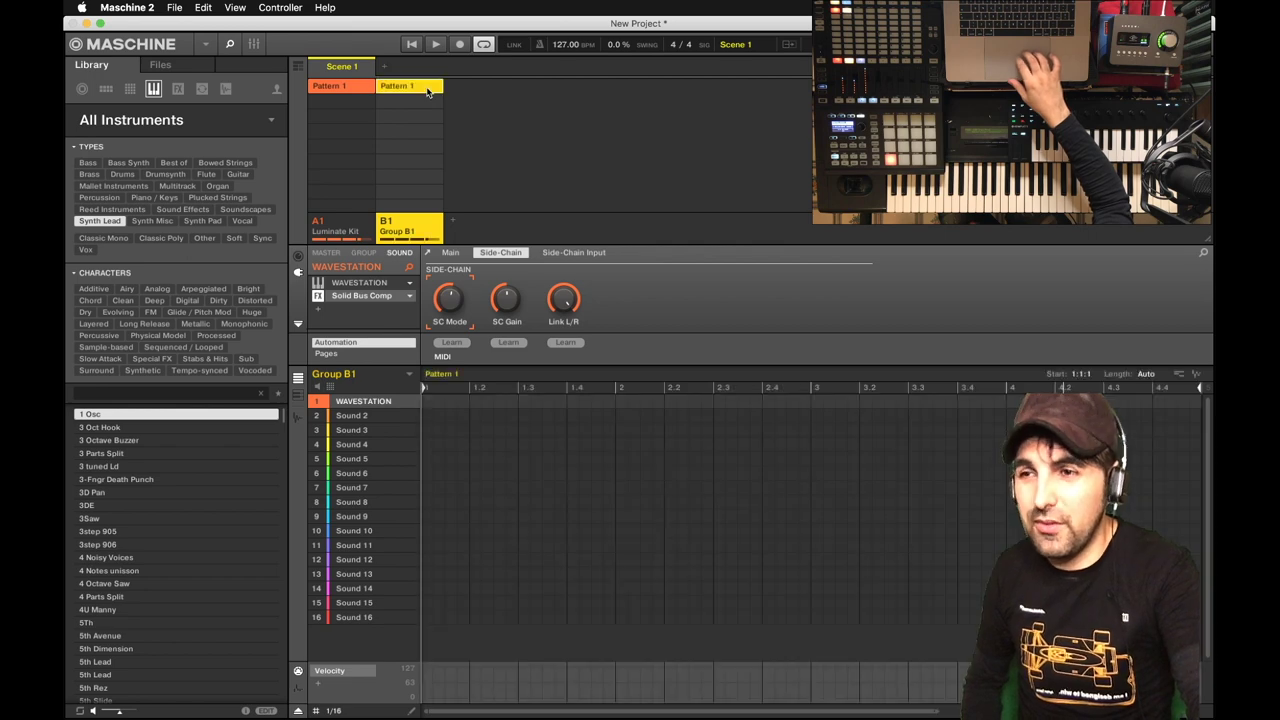
left_click_drag(507, 299, 507, 359)
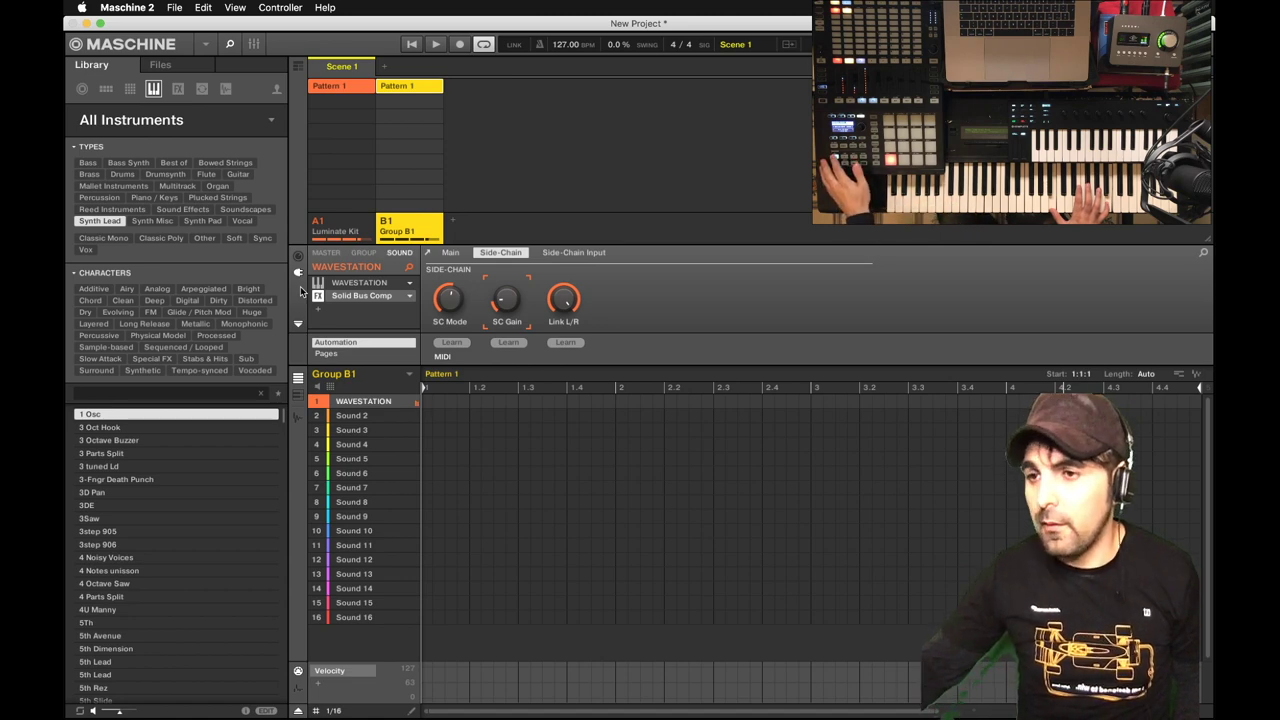
key("space")
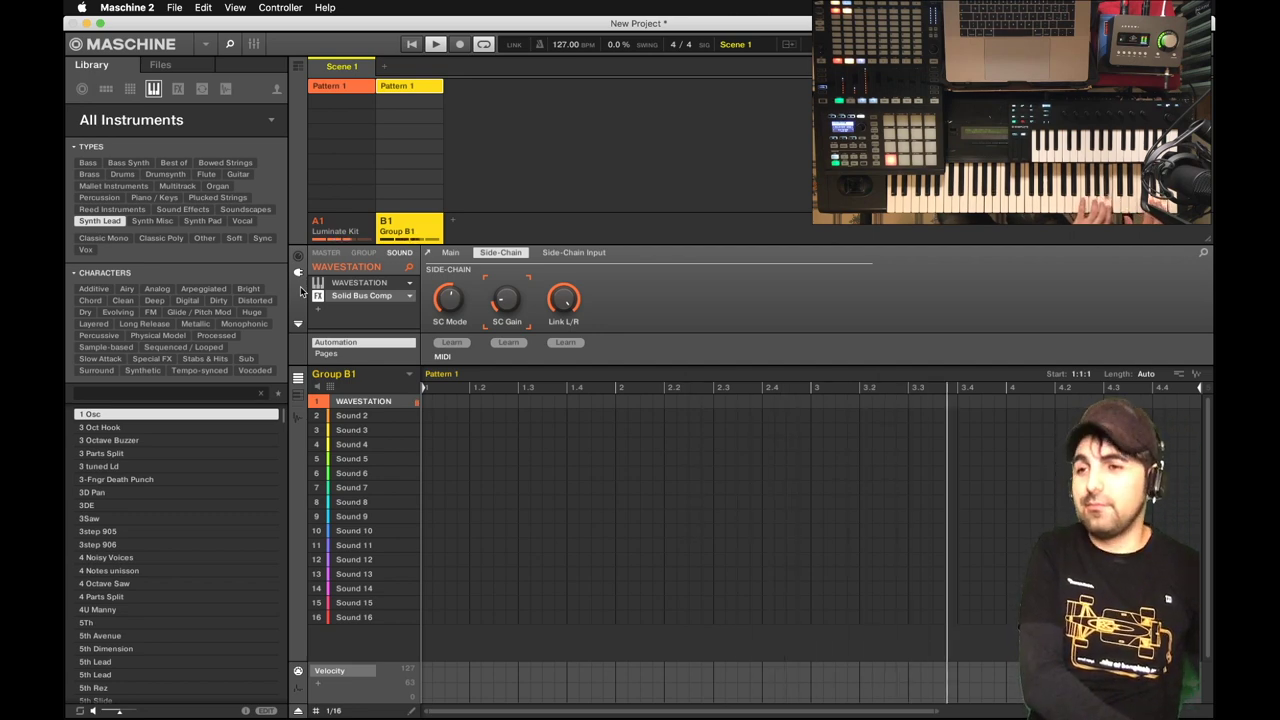
key("r")
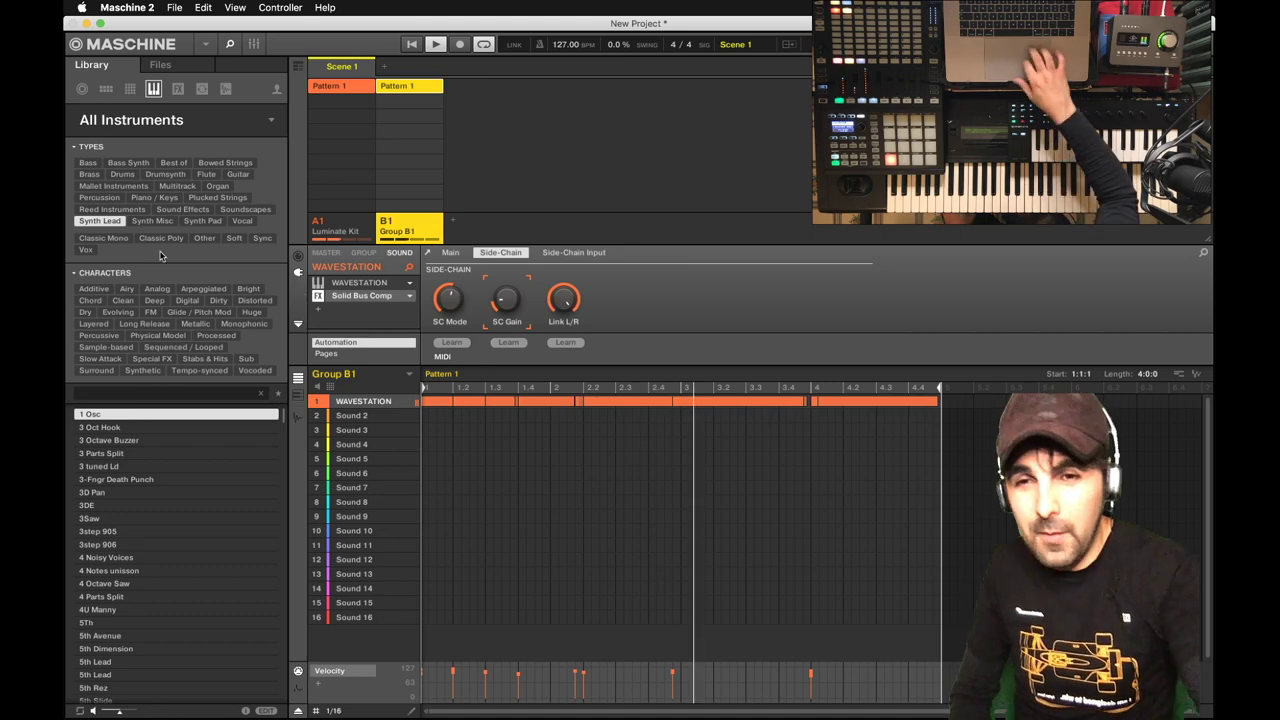
Show the Wavestation part in the piano roll and delete the stray short note at the start of bar 4
left_click(297, 398)
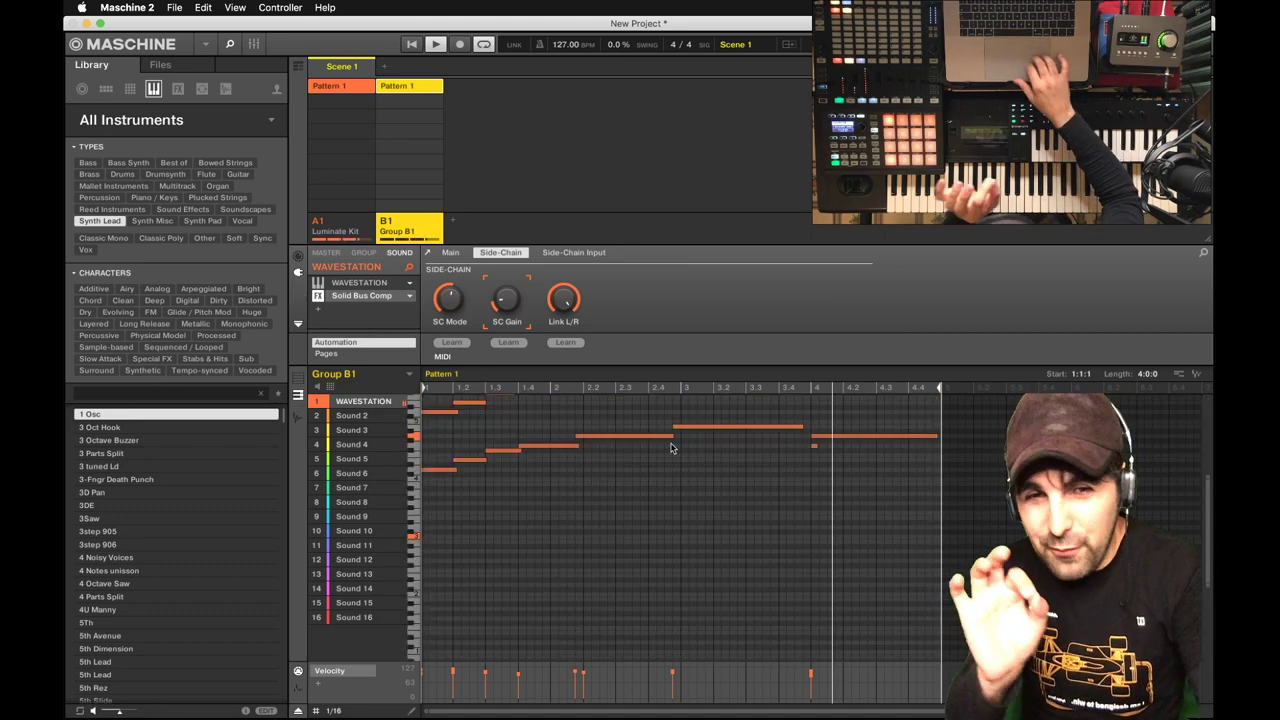
left_click_drag(829, 453, 804, 444)
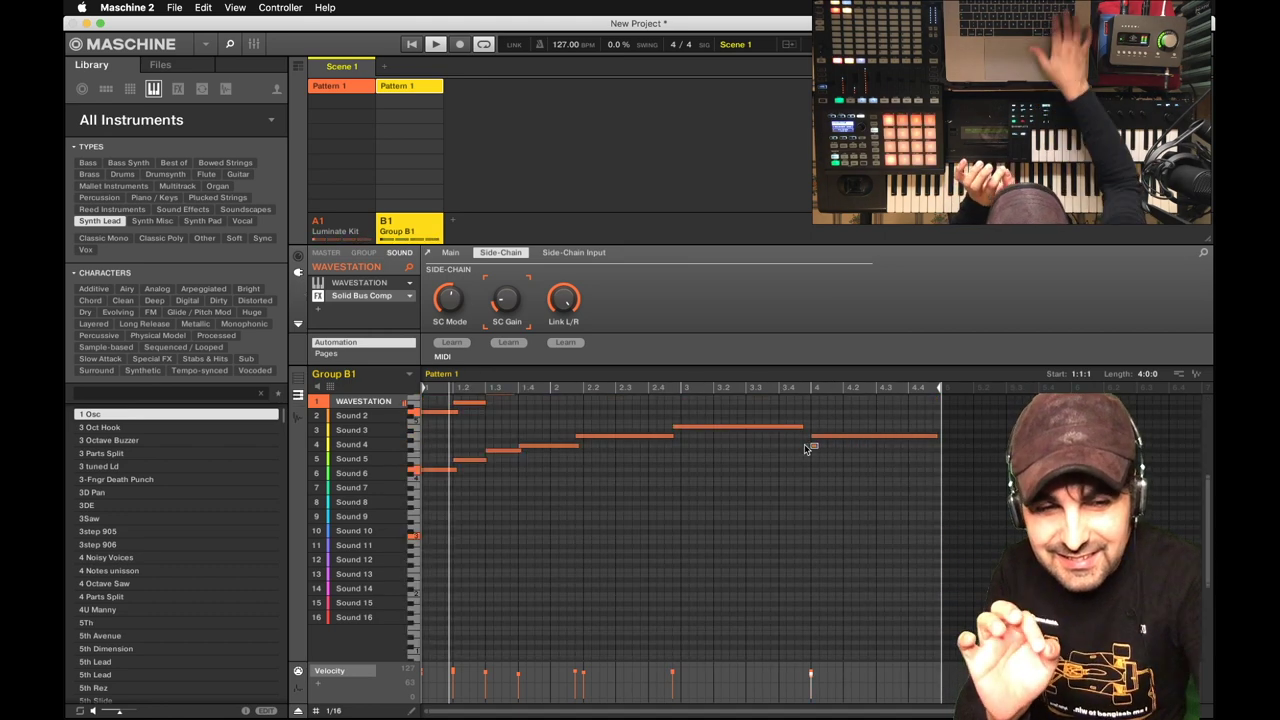
key("Delete")
scroll(804, 444, "up", 4)
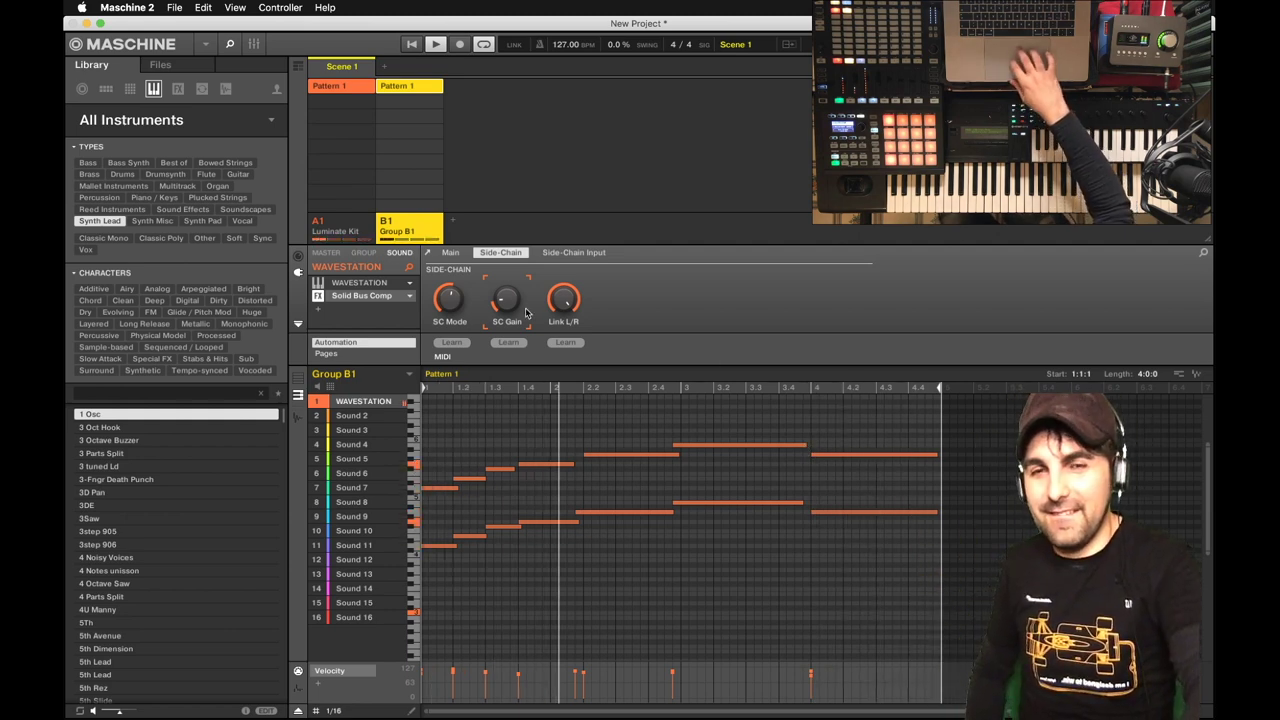
Fine-tune the compressor's side-chain gain, show its main parameters and return the pattern editor to the view of all group sounds
mouse_move(508, 301)
left_mouse_down()
mouse_move(448, 296)
mouse_move(506, 304)
left_mouse_up()
left_click(450, 252)
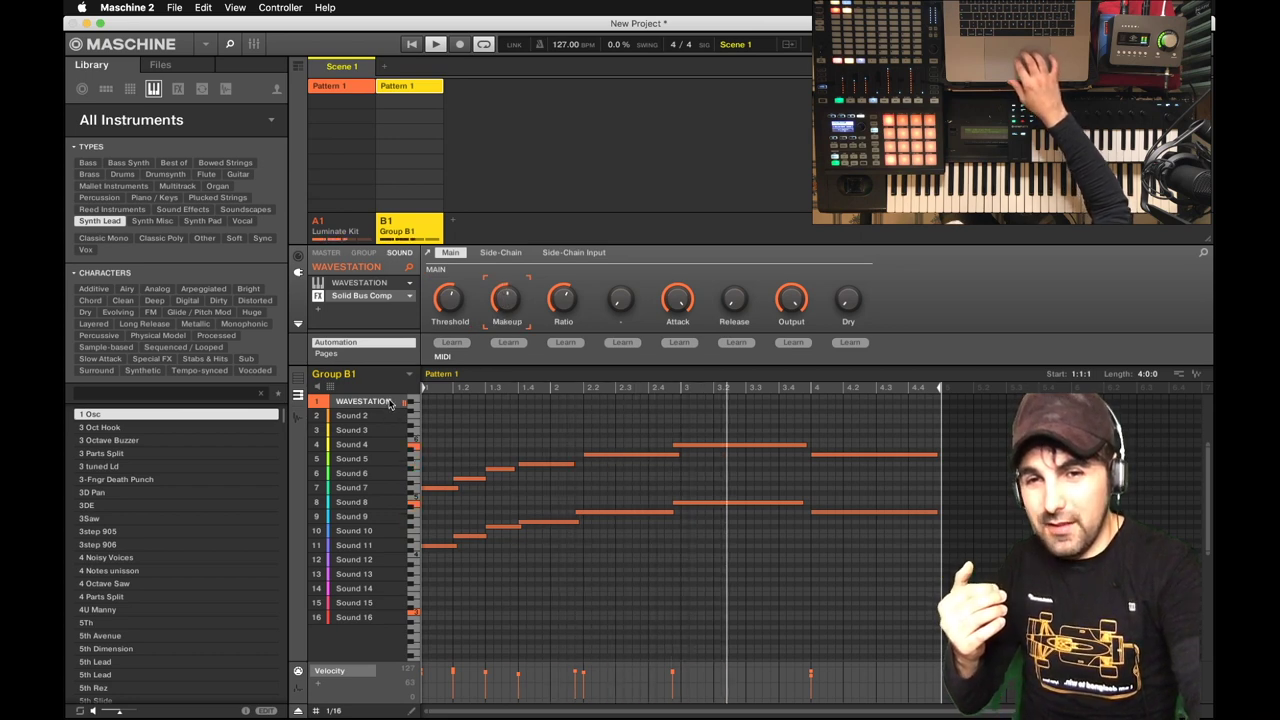
left_click(297, 378)
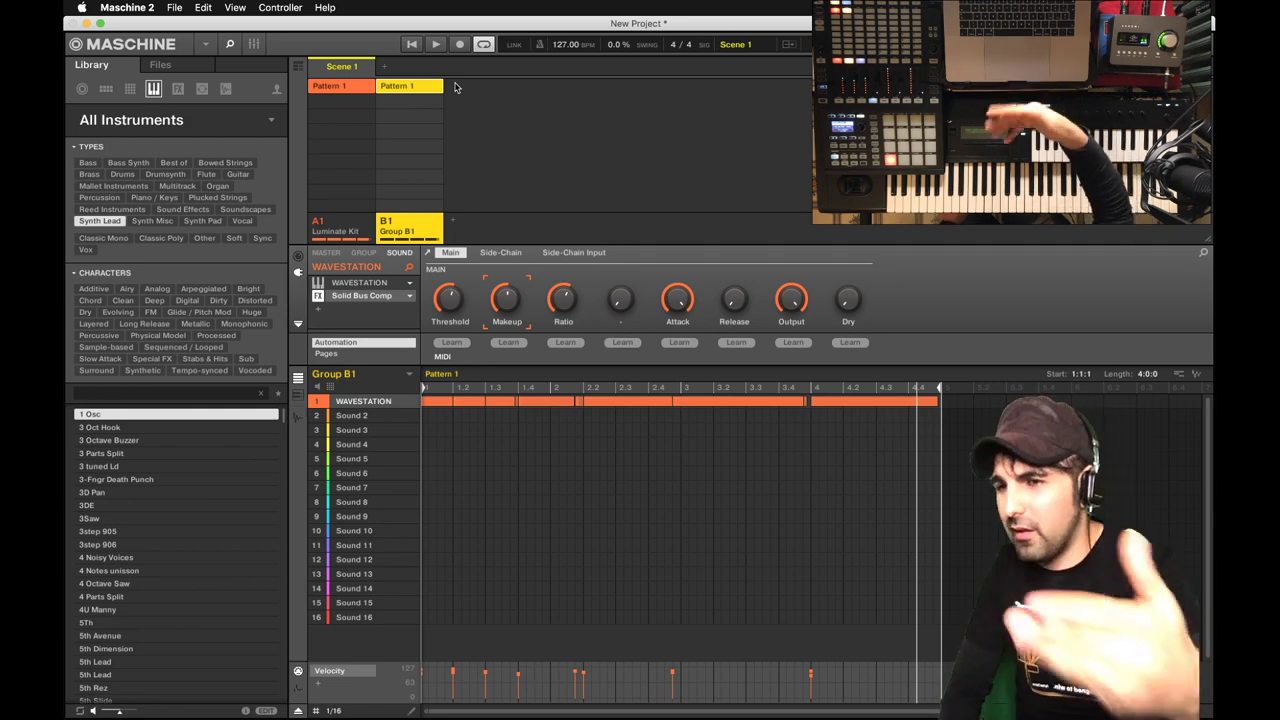
Duplicate the Luminate Kit's Pattern 1 repeatedly to create Patterns 2, 3 and 4
left_click(343, 91)
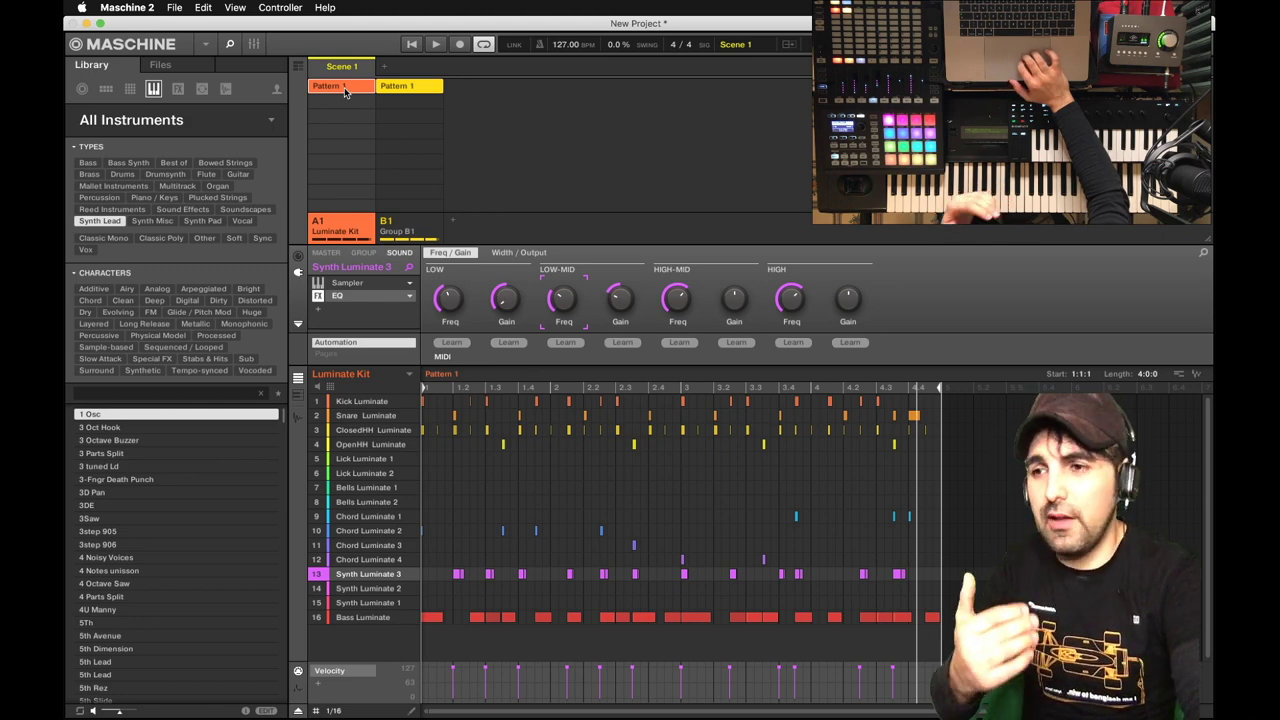
right_click(344, 91)
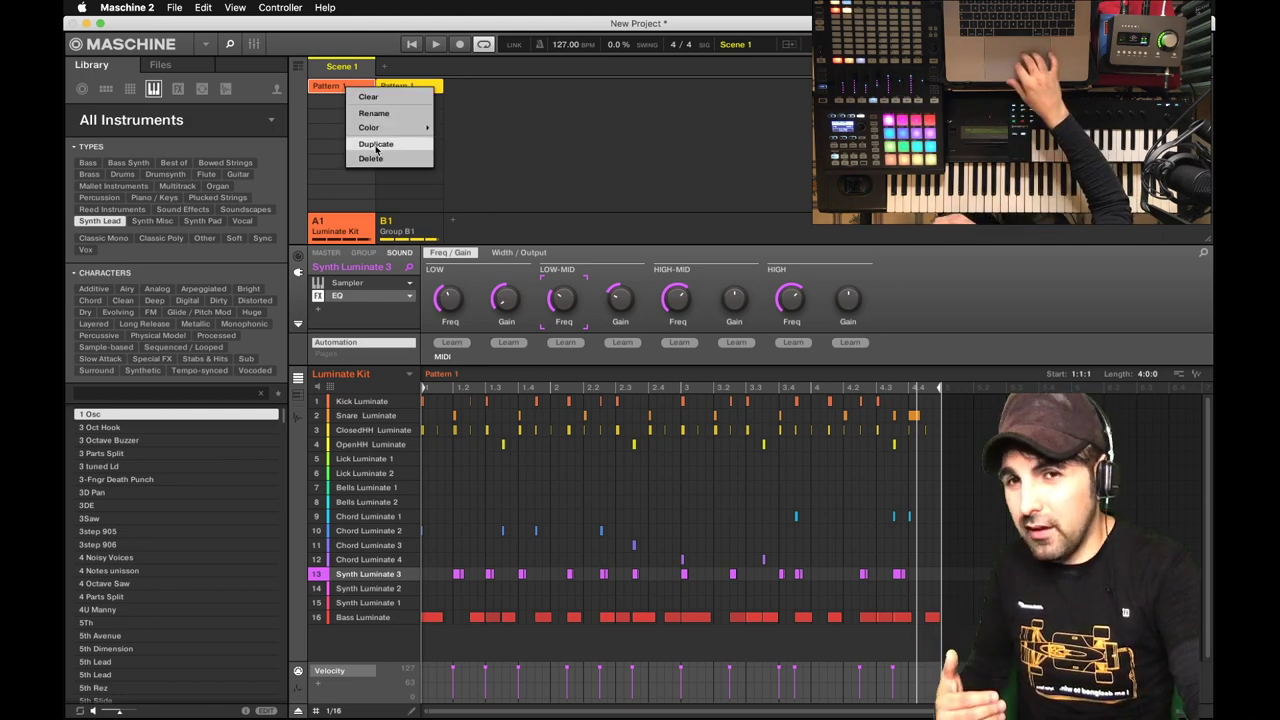
left_click(376, 145)
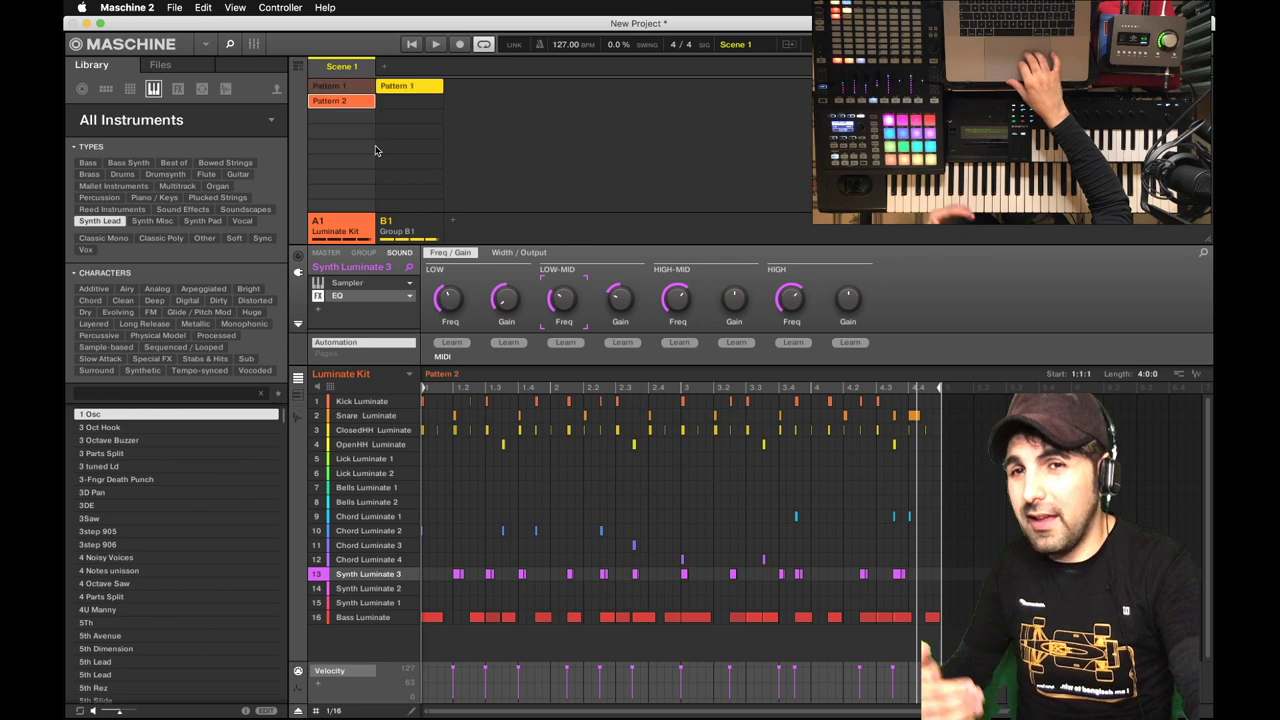
left_click(350, 88)
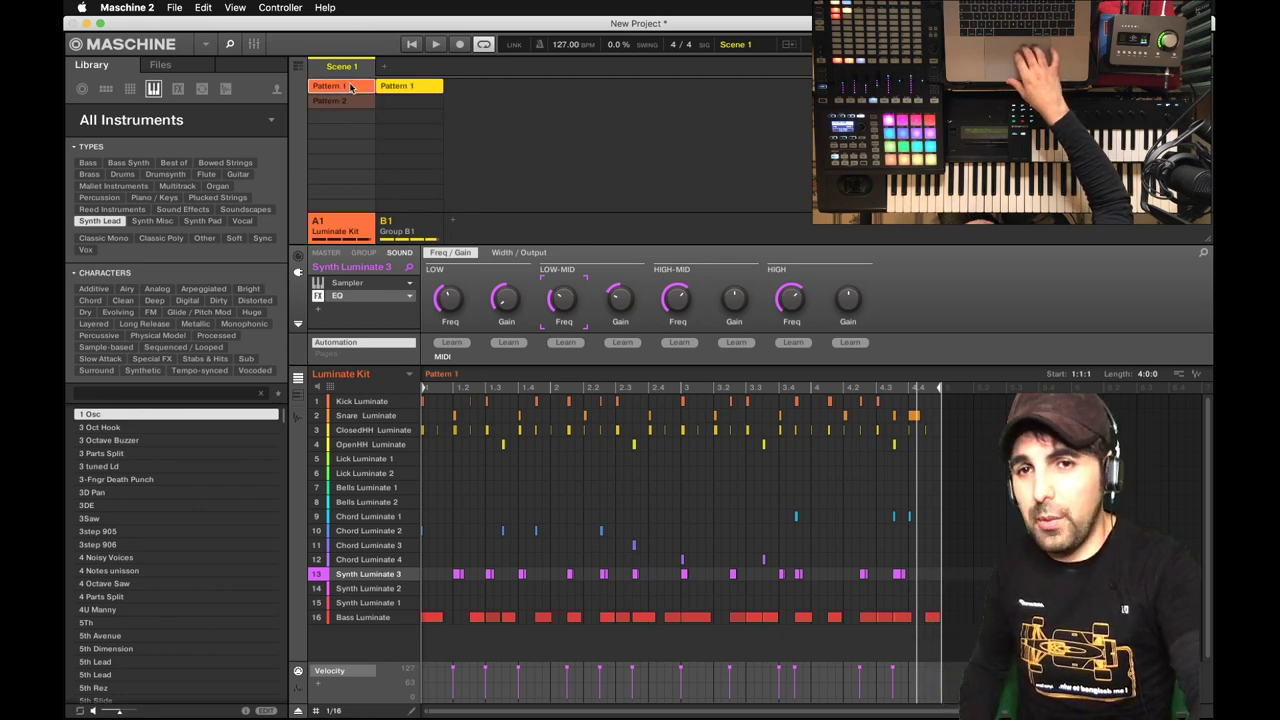
right_click(350, 101)
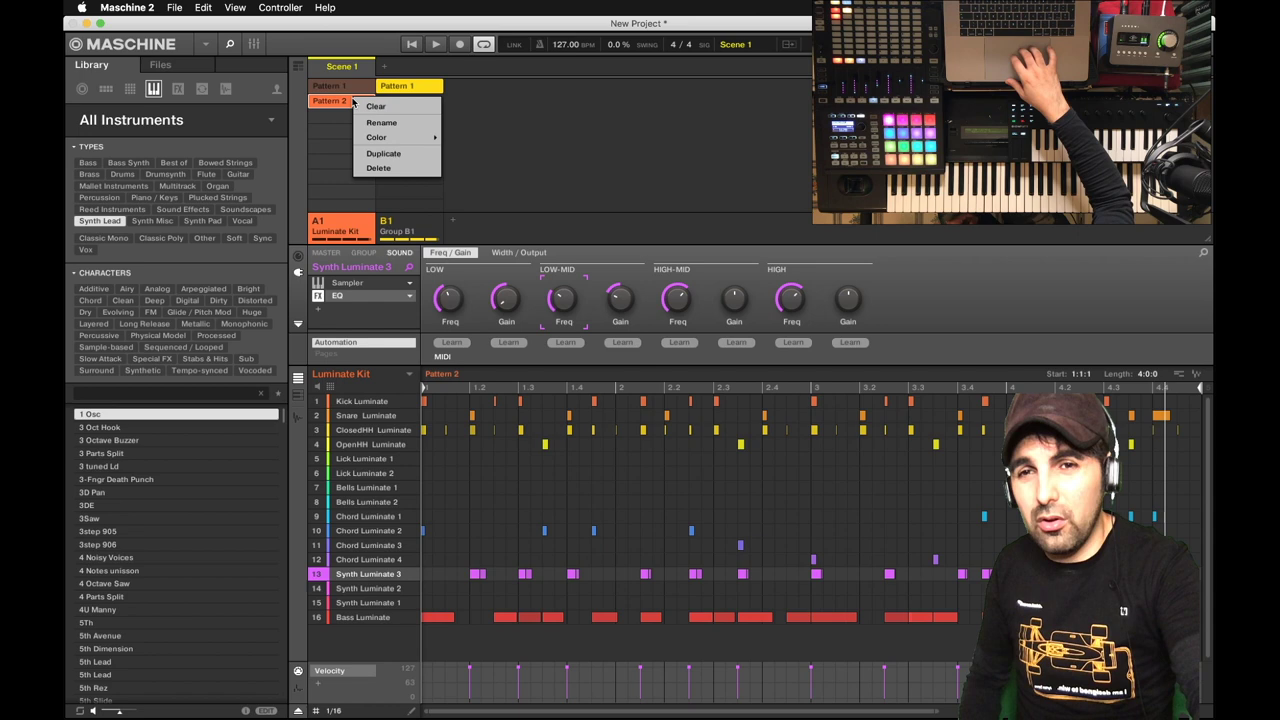
left_click(384, 156)
right_click(353, 119)
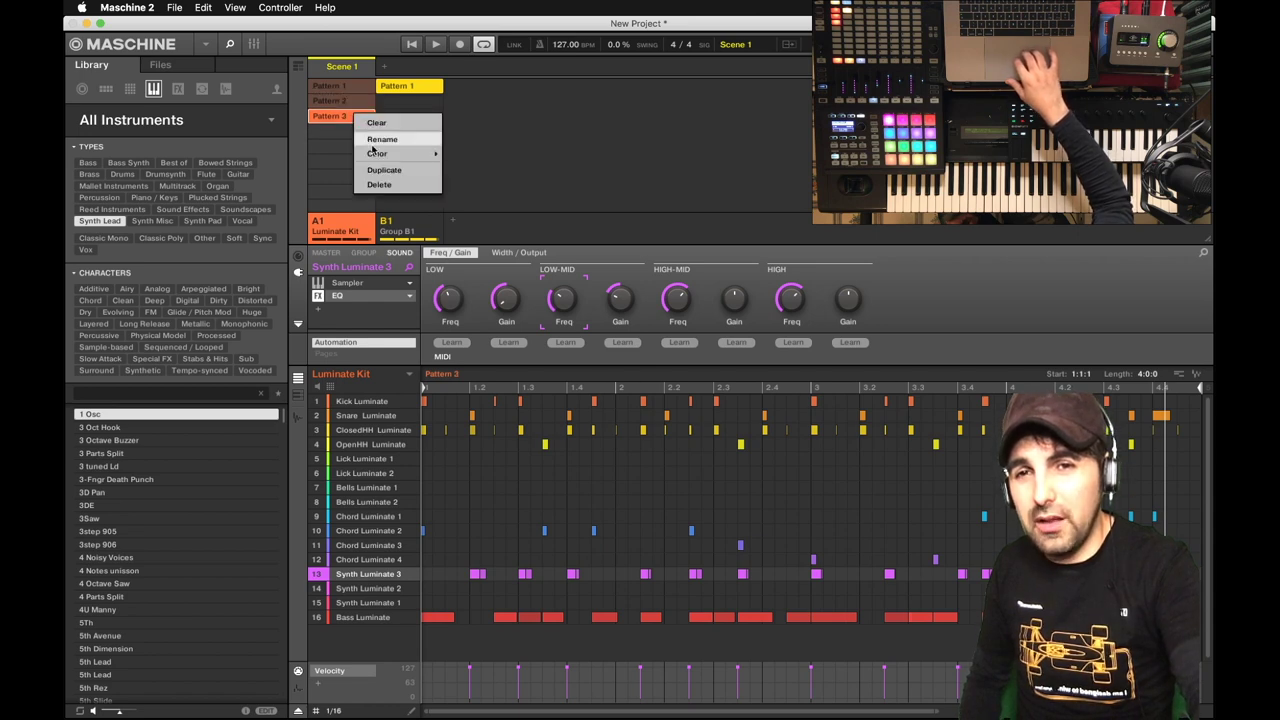
left_click(390, 172)
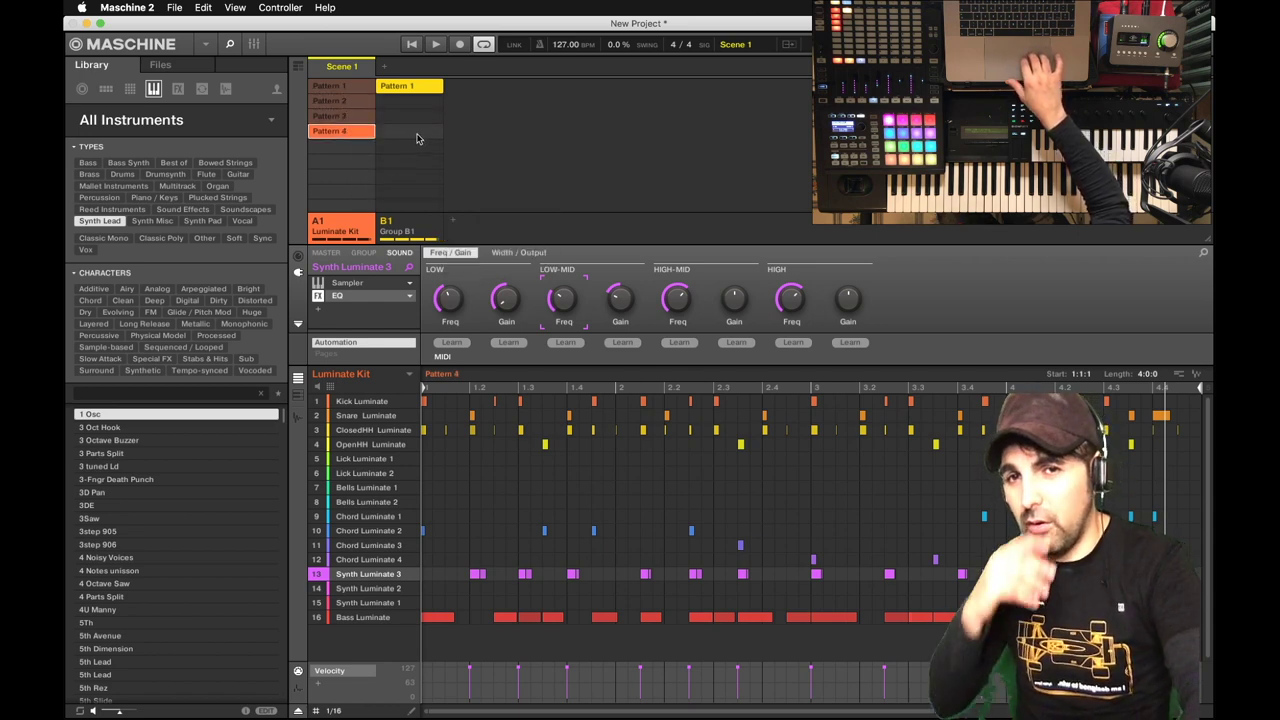
Strip the Luminate Kit's Pattern 1 down to kick and snare by deleting its hi-hat, chord, synth and bass notes
left_click(350, 88)
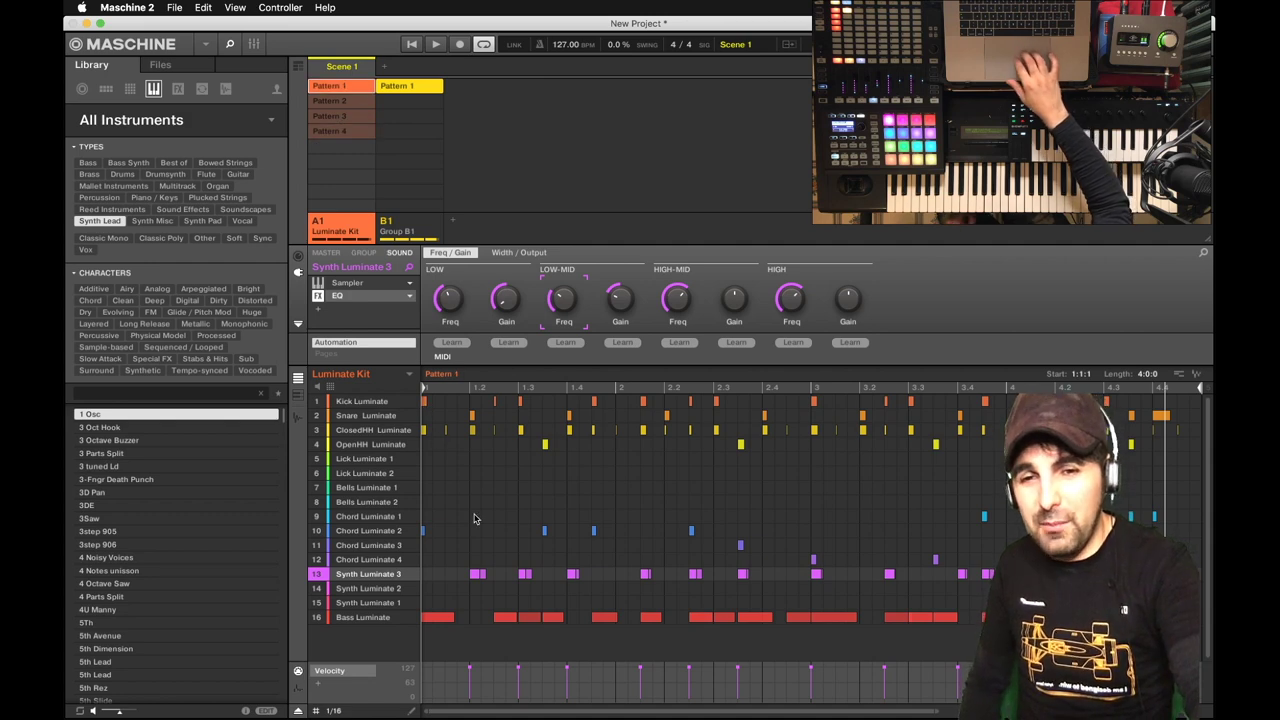
left_click_drag(427, 483, 1210, 655)
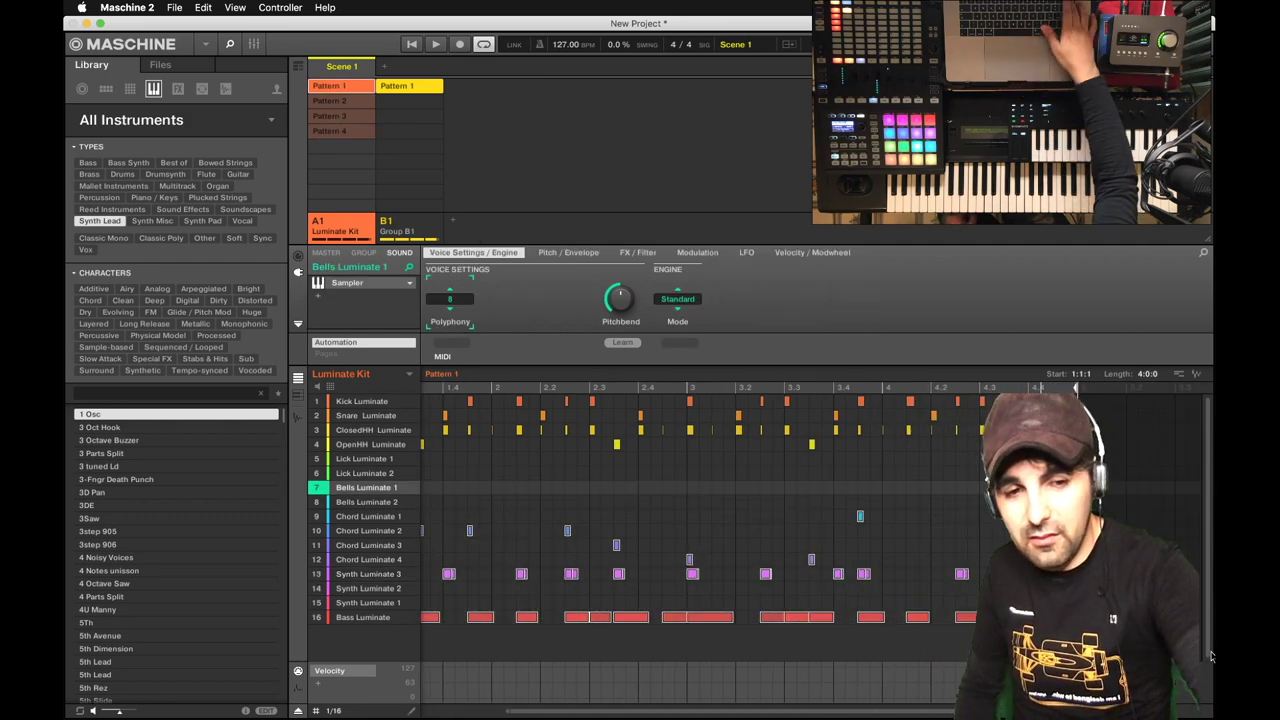
key("Delete")
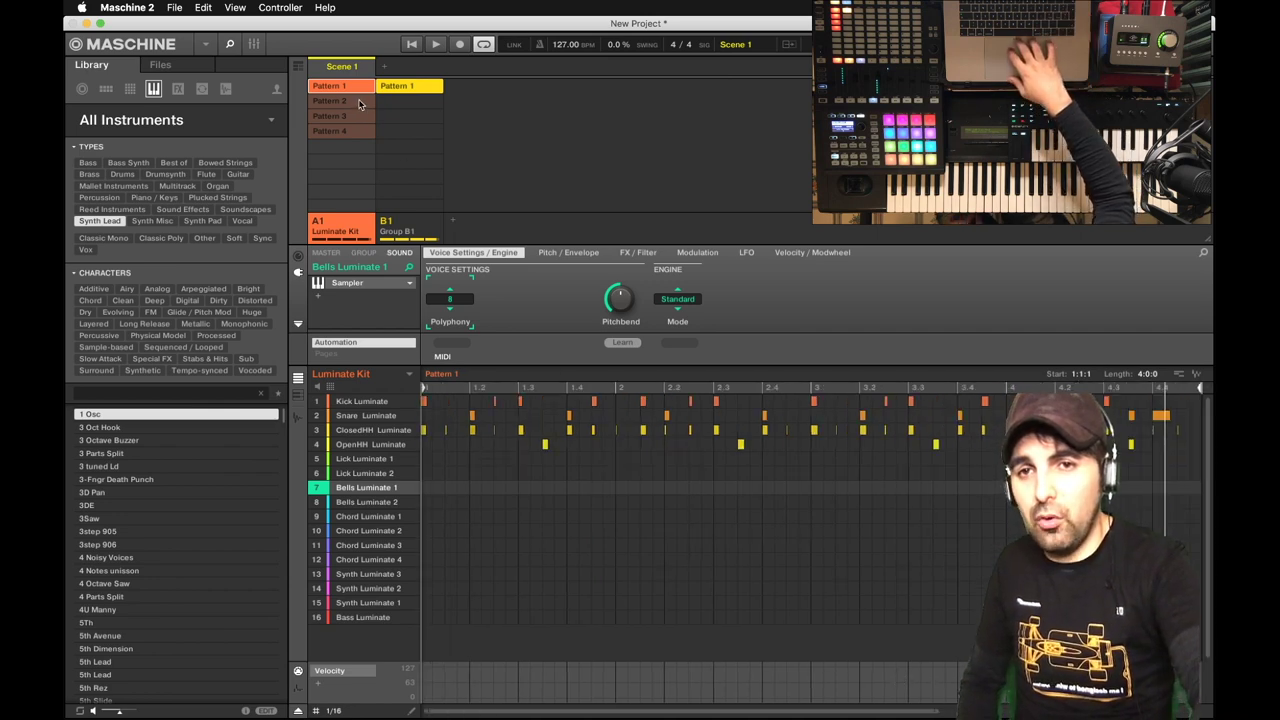
left_click(360, 104)
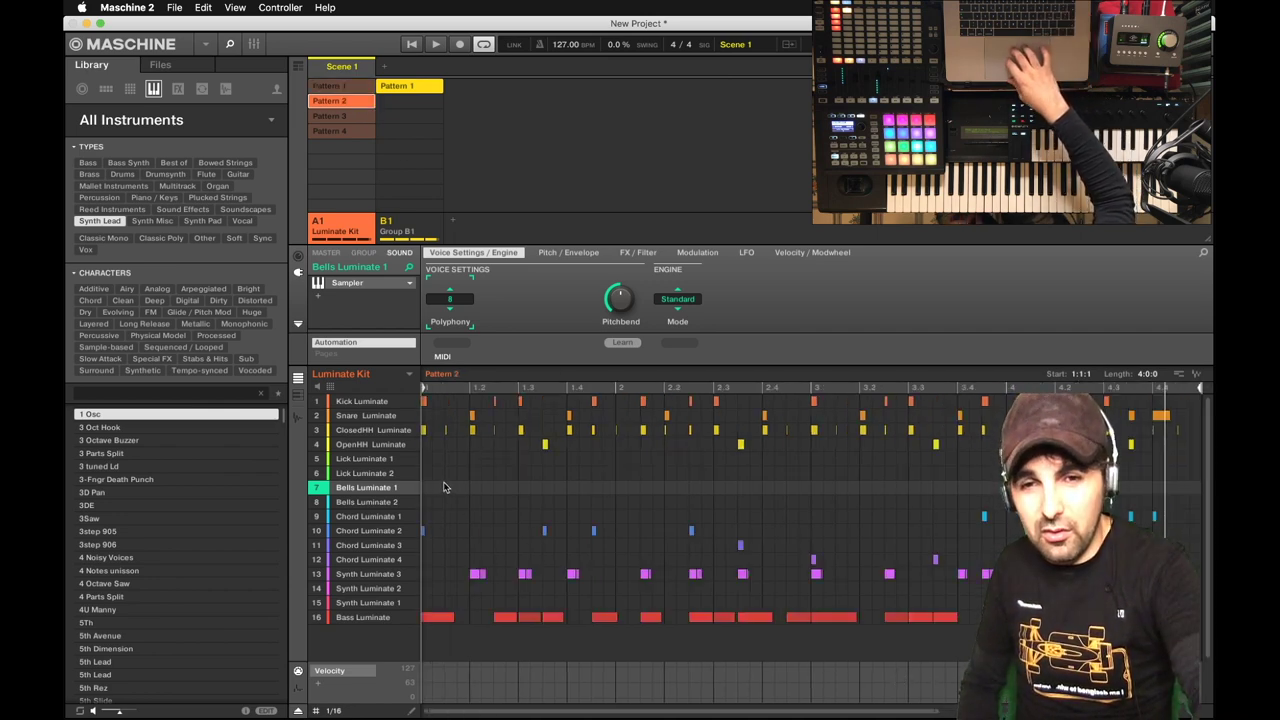
left_click(337, 86)
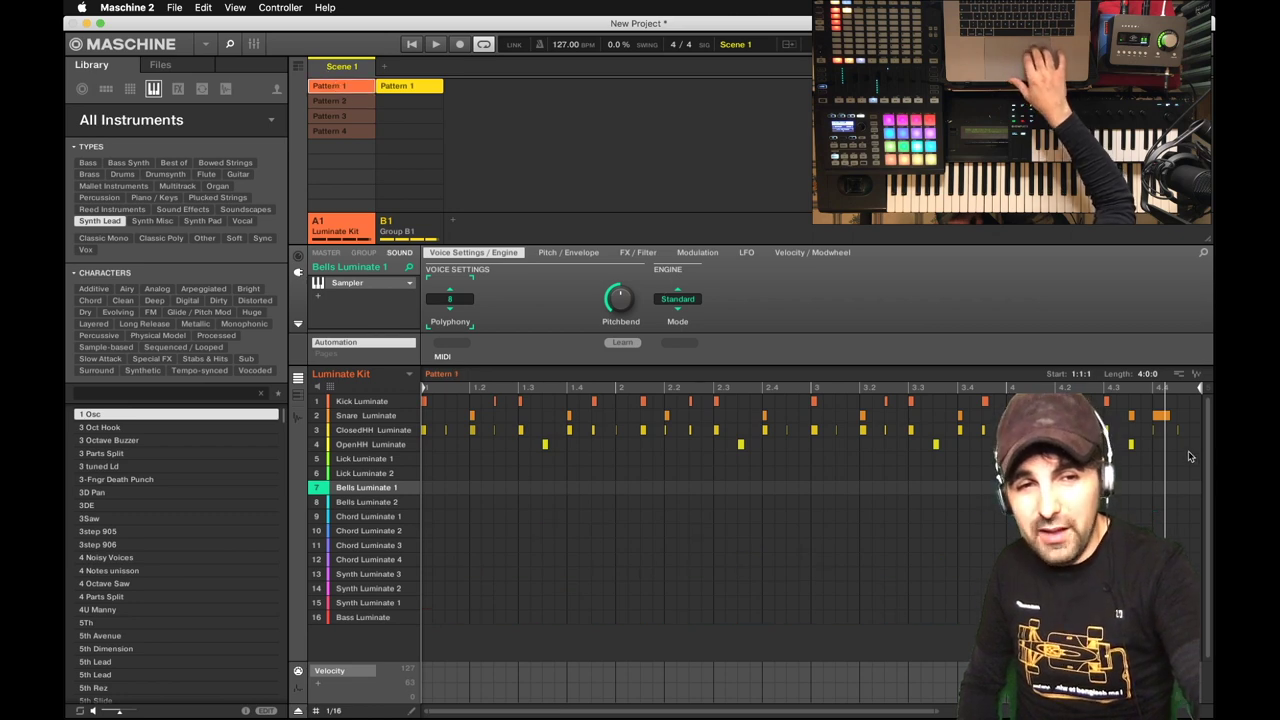
left_click_drag(1196, 472, 393, 437)
key("Delete")
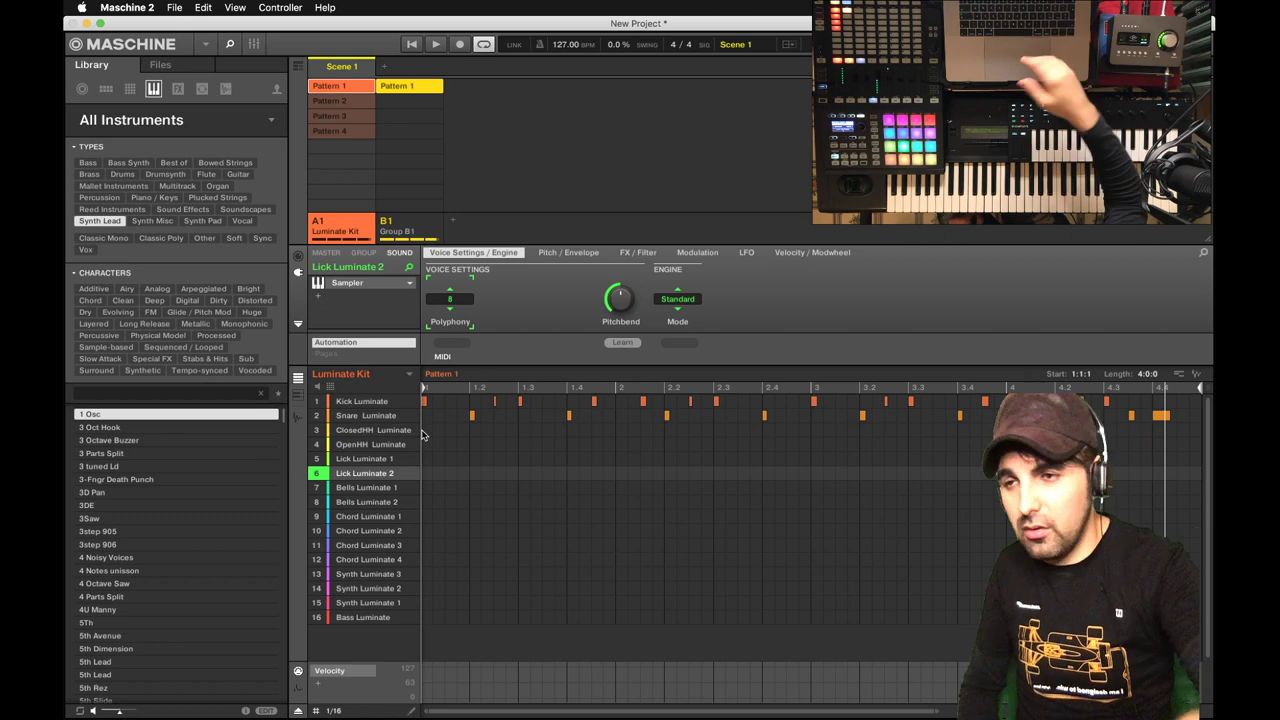
Reduce Pattern 2 to kick, snare and bass by deleting its hi-hat, chord and synth notes
left_click(362, 103)
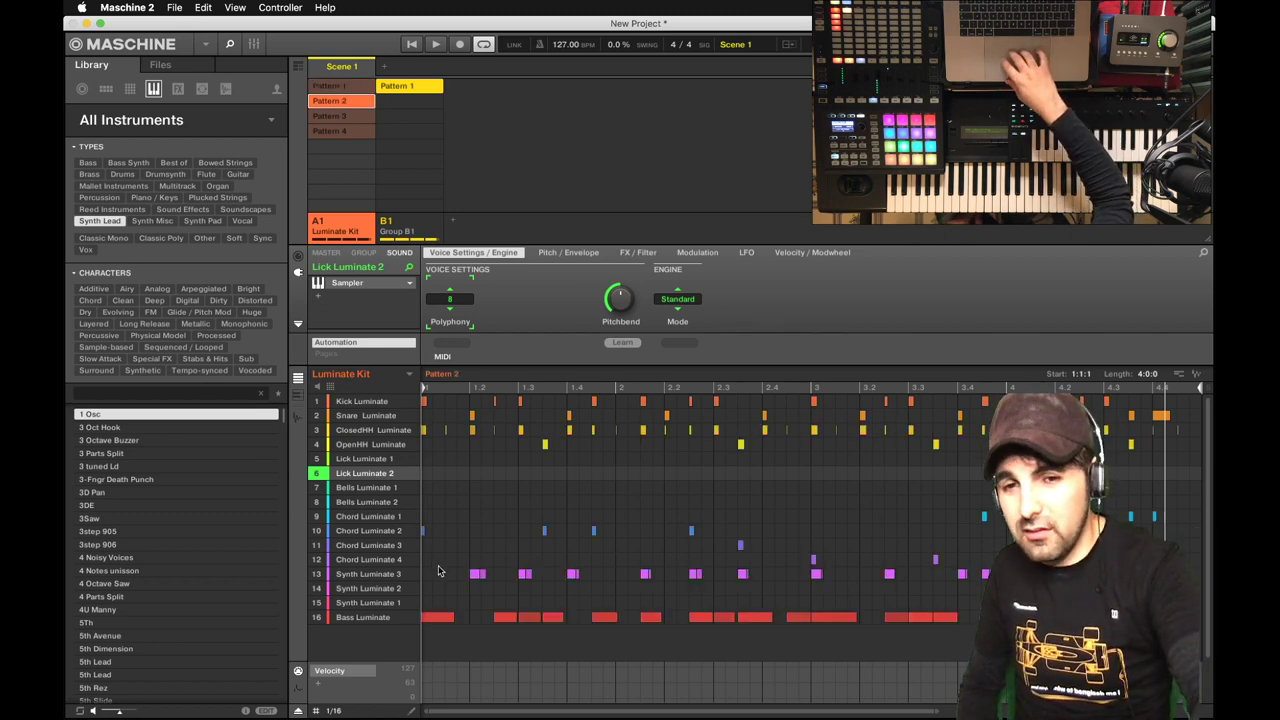
left_click(438, 562)
left_click_drag(1160, 432, 424, 588)
key("Delete")
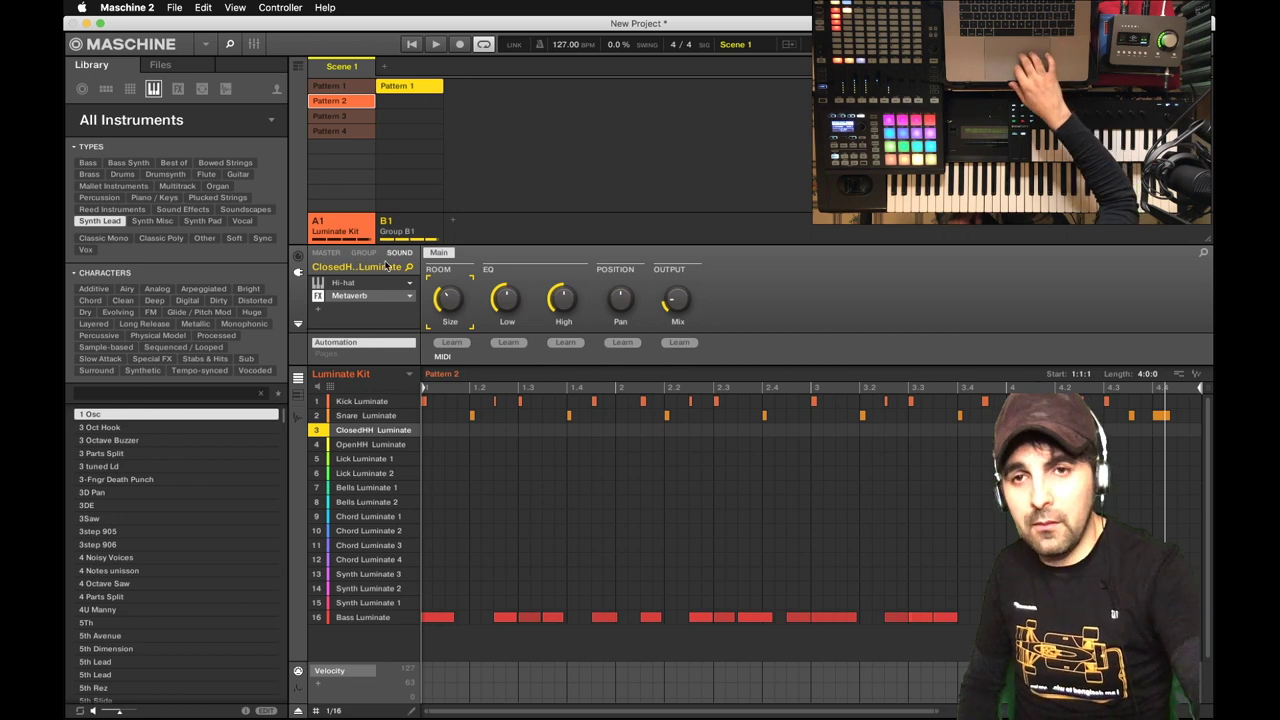
Delete the chord and synth notes from Pattern 3, keeping the drums, hi-hats and bass
left_click(350, 117)
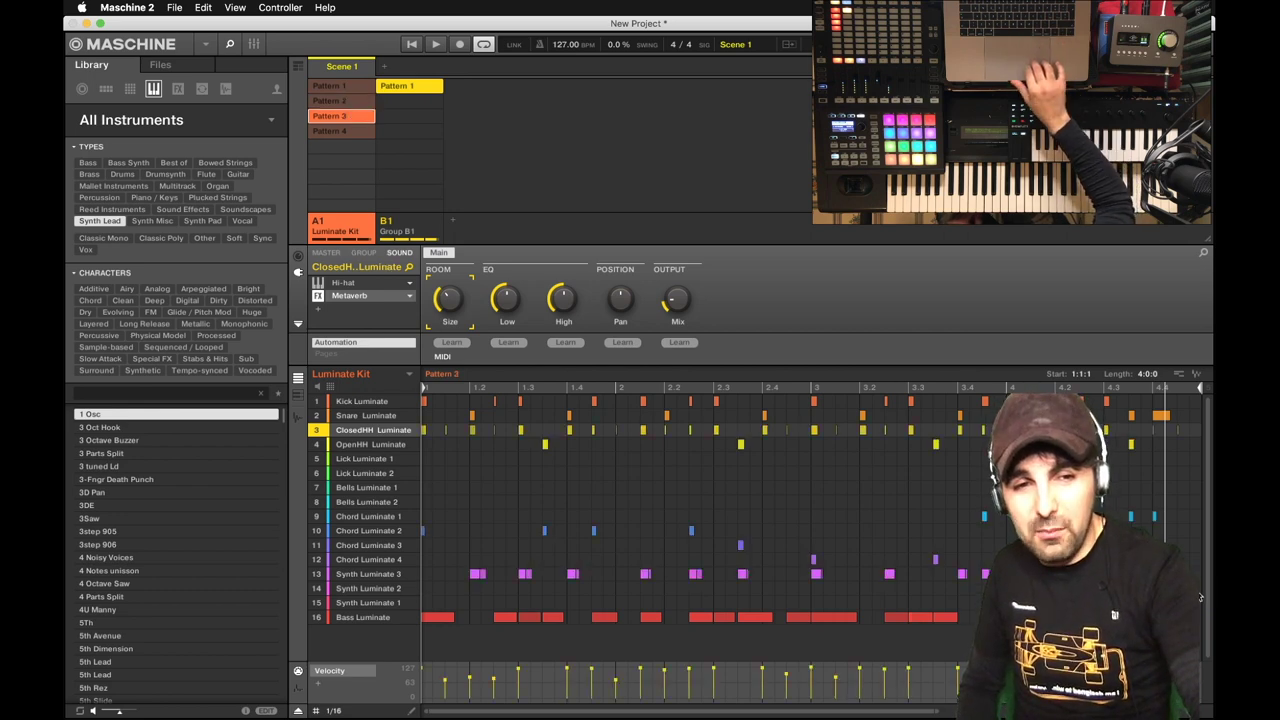
mouse_move(1200, 597)
left_mouse_down()
mouse_move(792, 487)
mouse_move(411, 491)
mouse_move(422, 496)
left_mouse_up()
key("Delete")
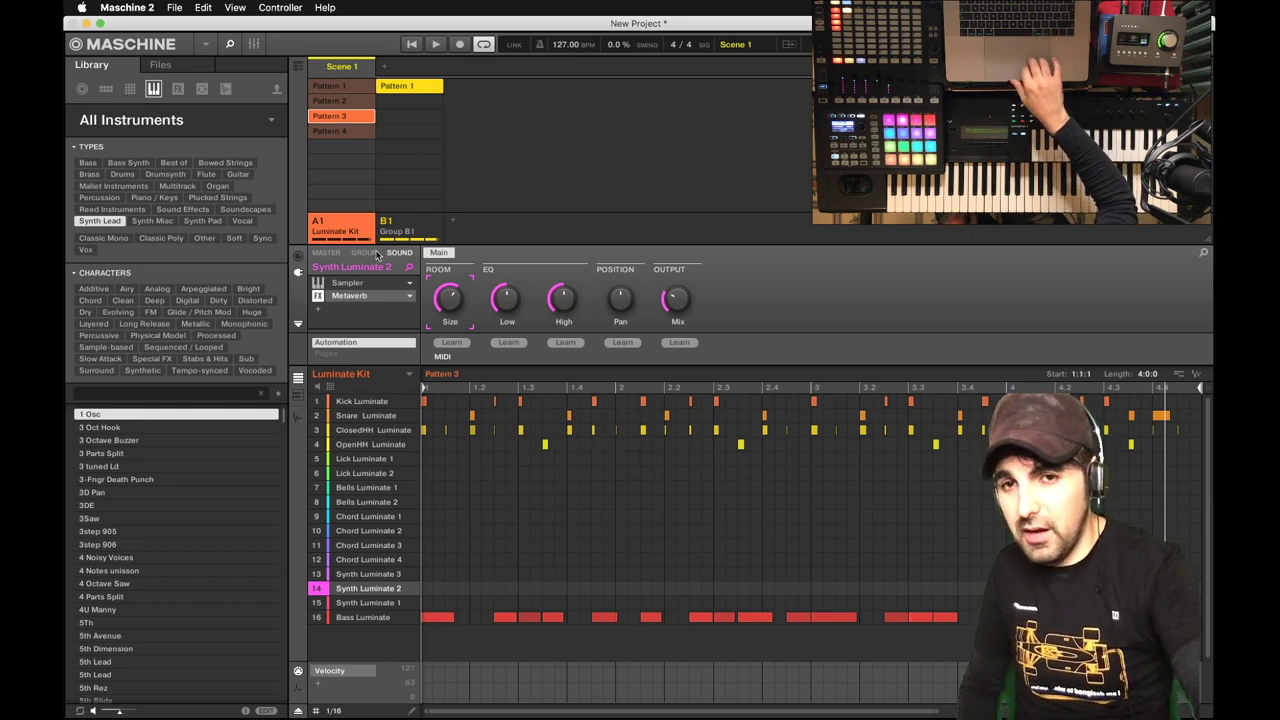
Keep a full copy of Pattern 4 as Pattern 5 and delete the Synth Luminate 3 notes from Pattern 4
left_click(343, 131)
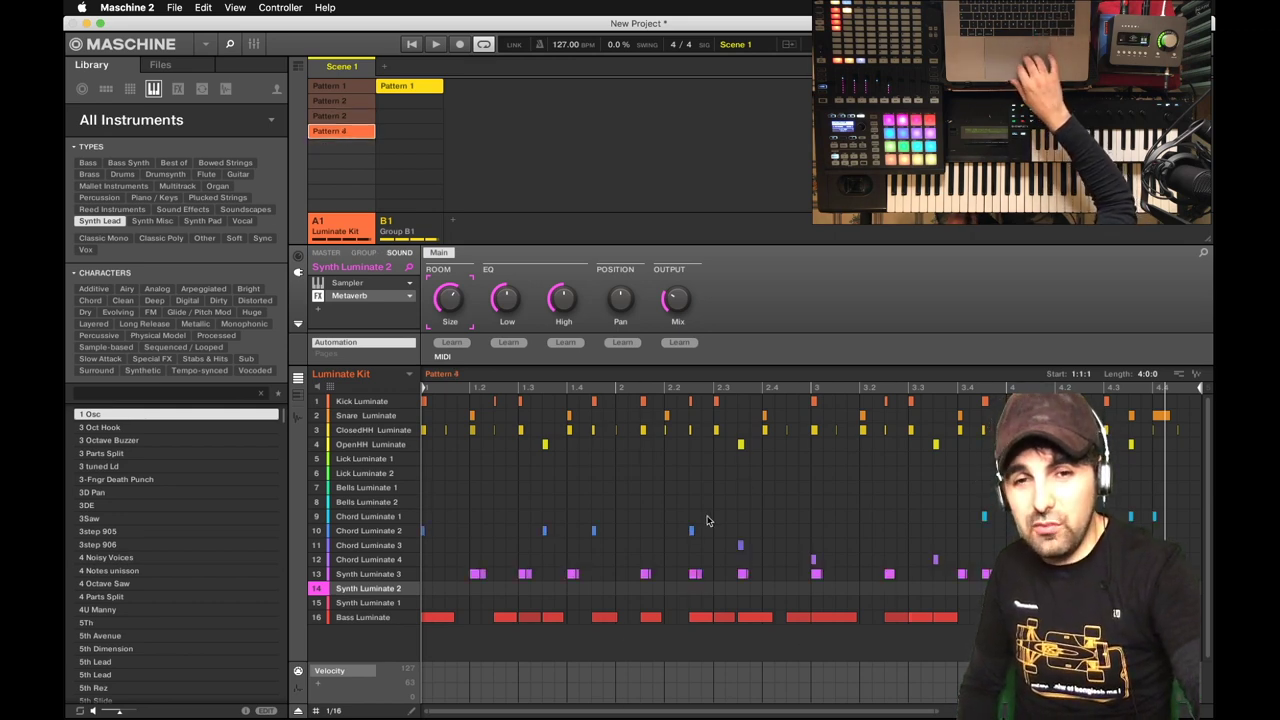
left_click_drag(1168, 575, 450, 583)
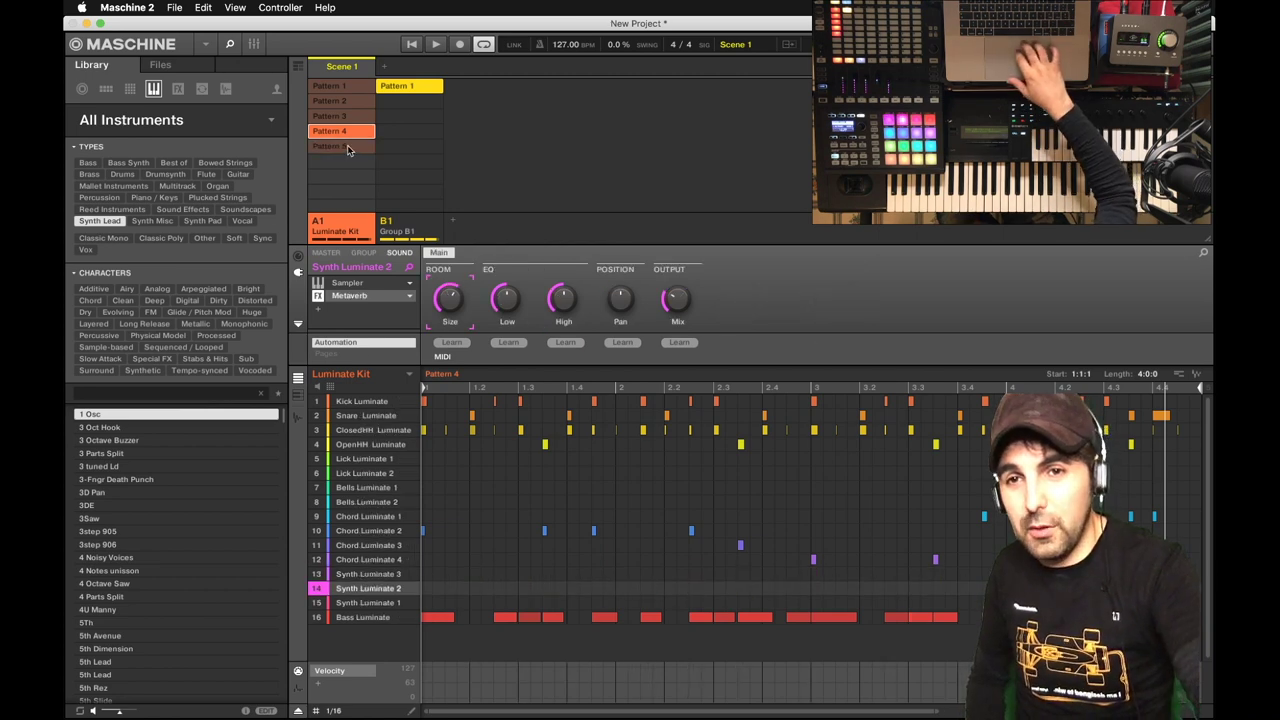
left_click(340, 146)
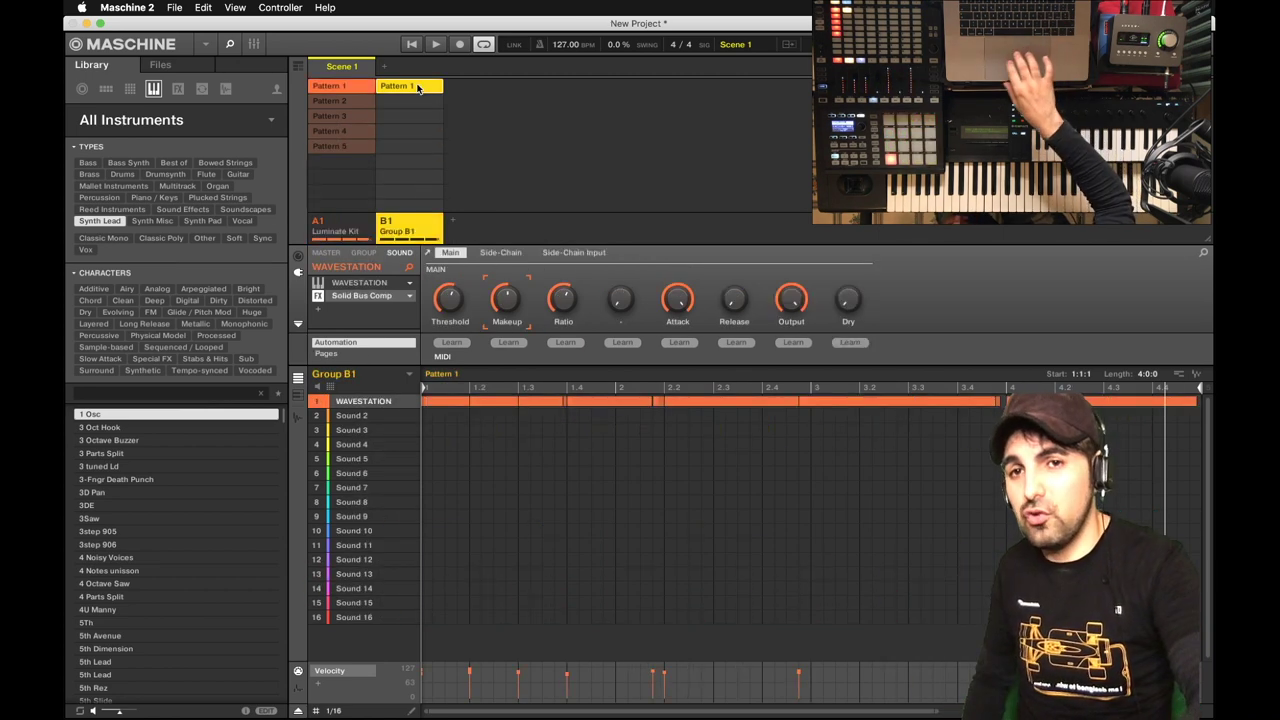
Take group B1's Pattern 1 out of Scene 1 and play the Luminate Kit's Pattern 1 on its own
left_click(417, 86)
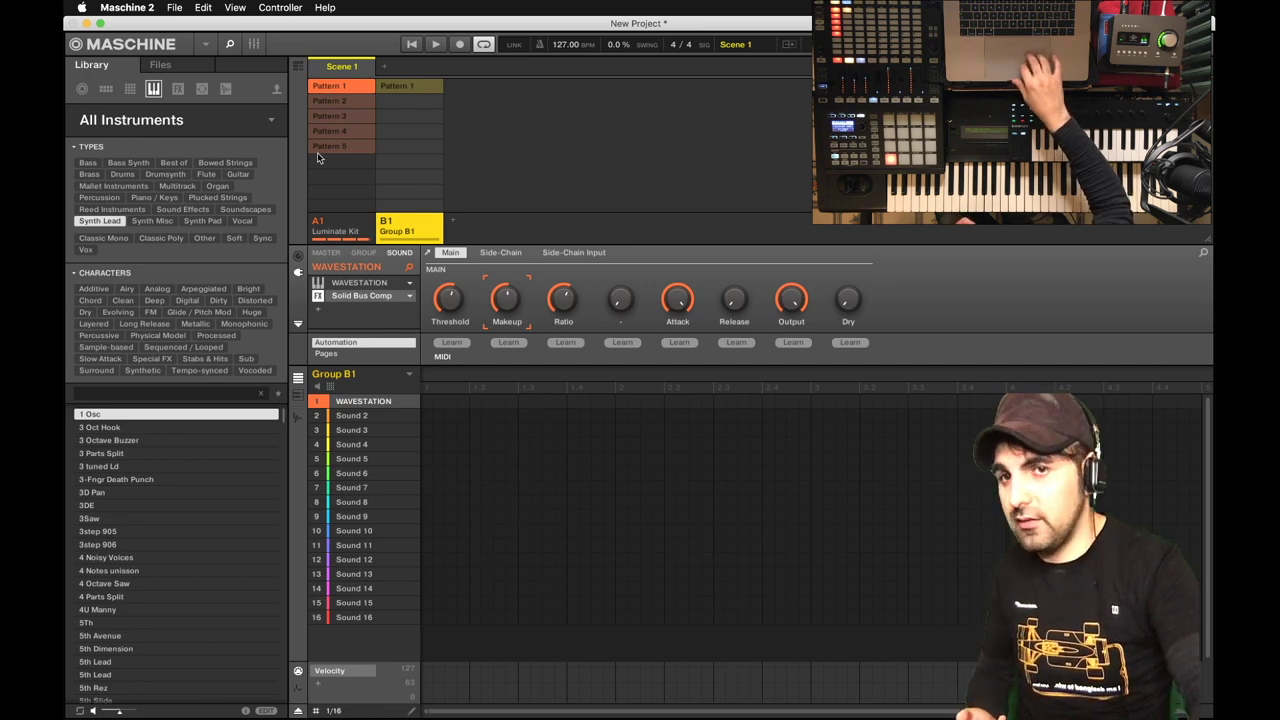
right_click(335, 229)
left_click(335, 225)
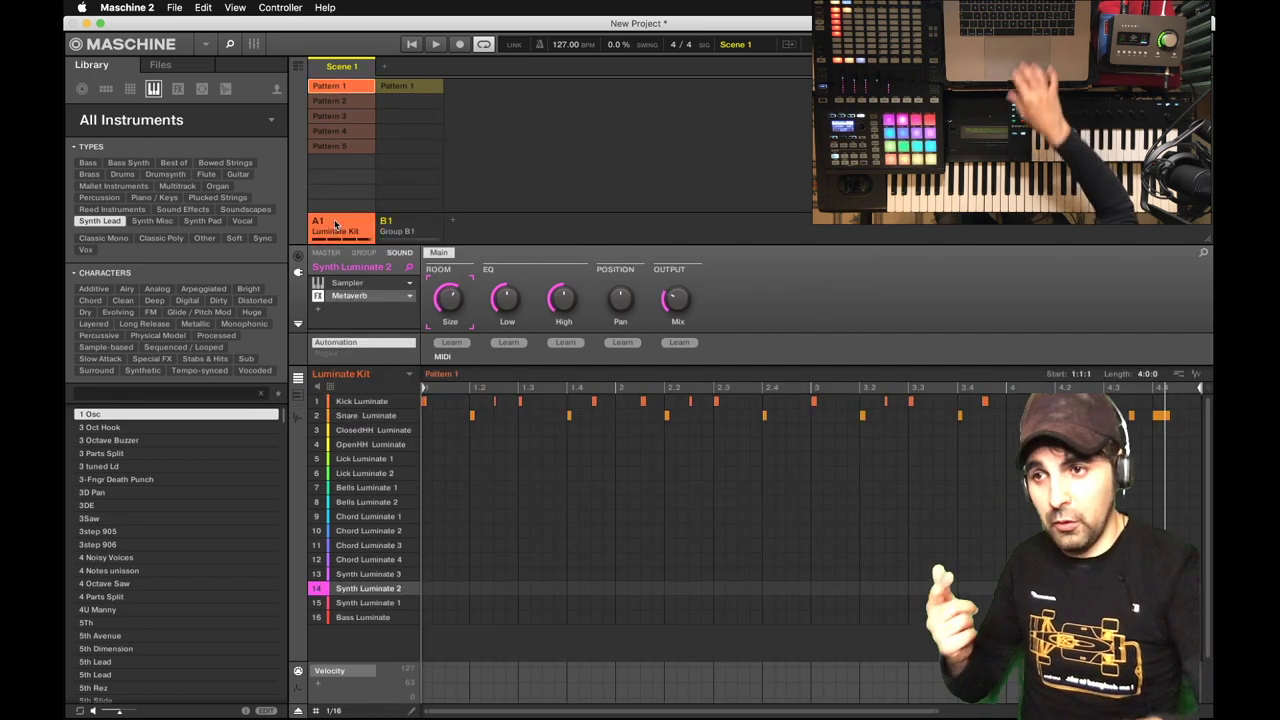
key("space")
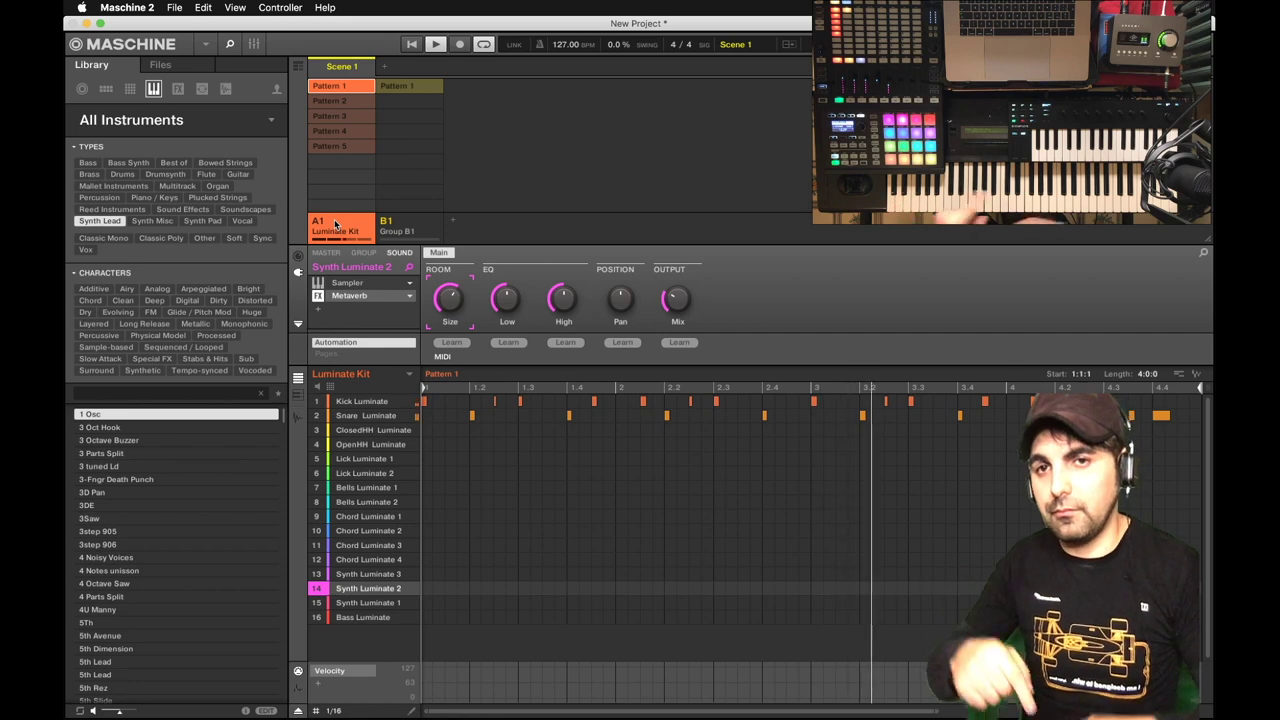
Audition the Luminate Kit's Patterns 2, 3, 4 and 5 one after another during playback
left_click(364, 101)
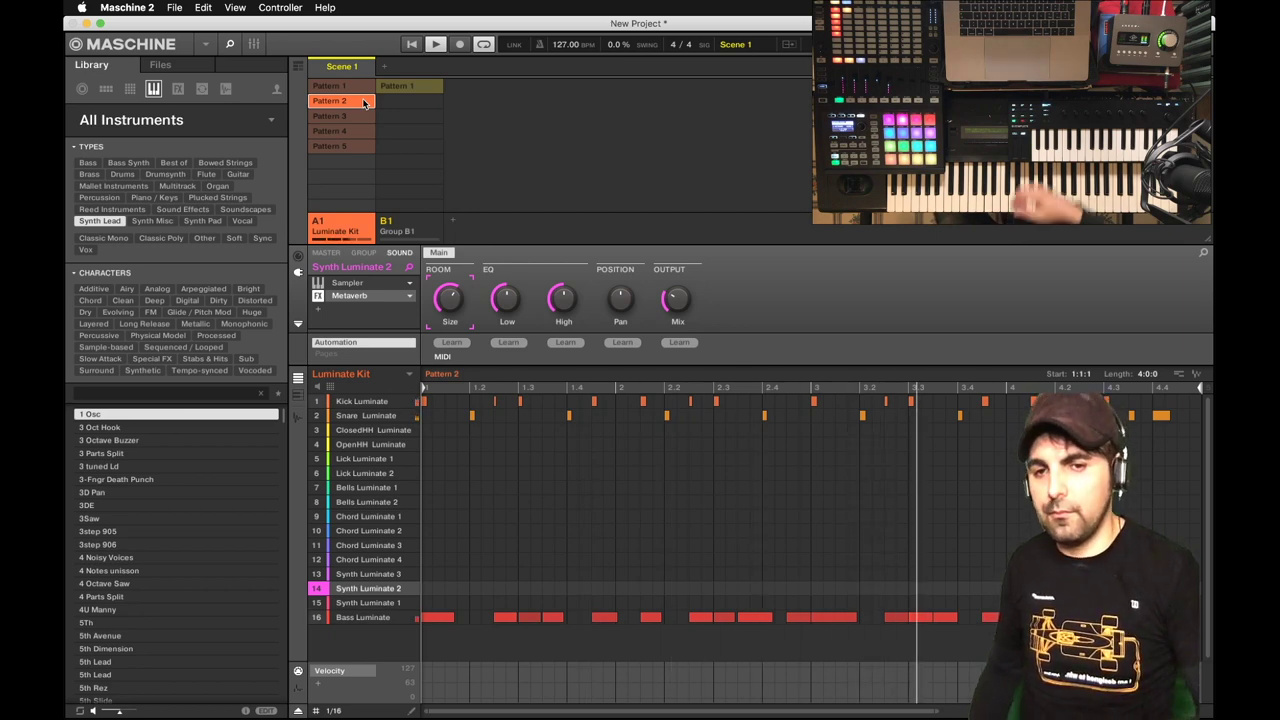
left_click(358, 616)
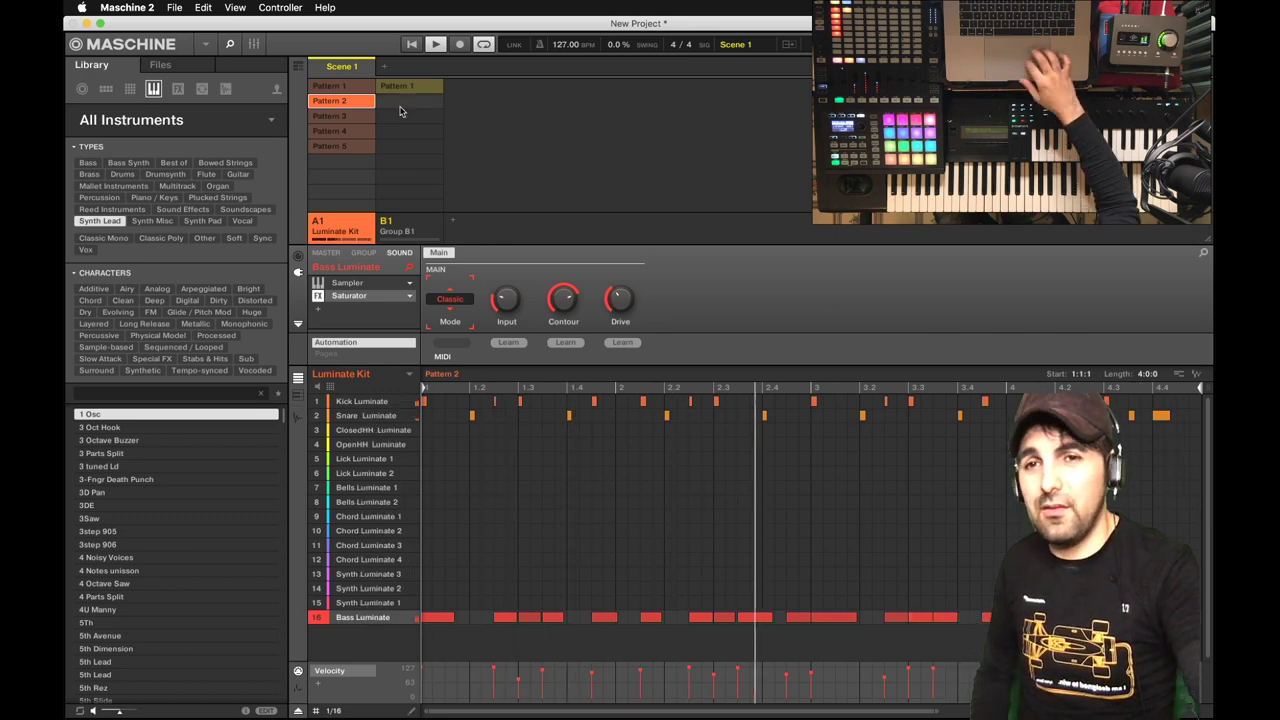
left_click(330, 117)
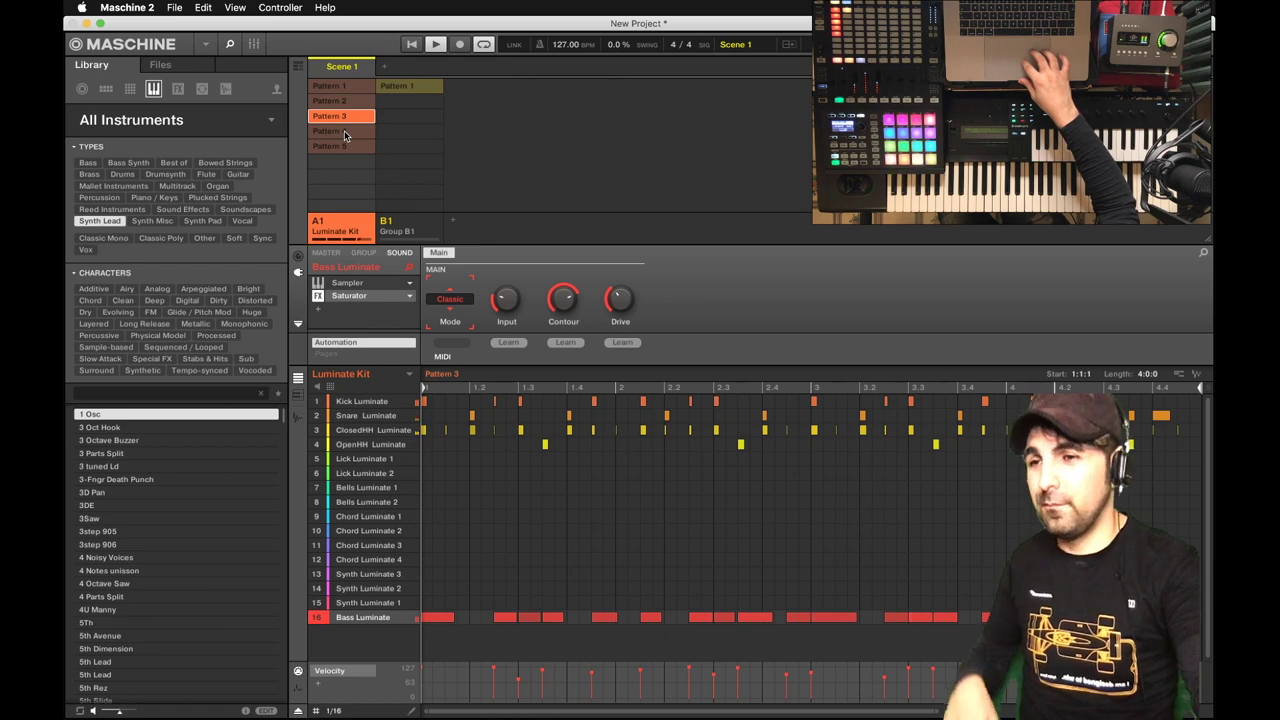
left_click(344, 134)
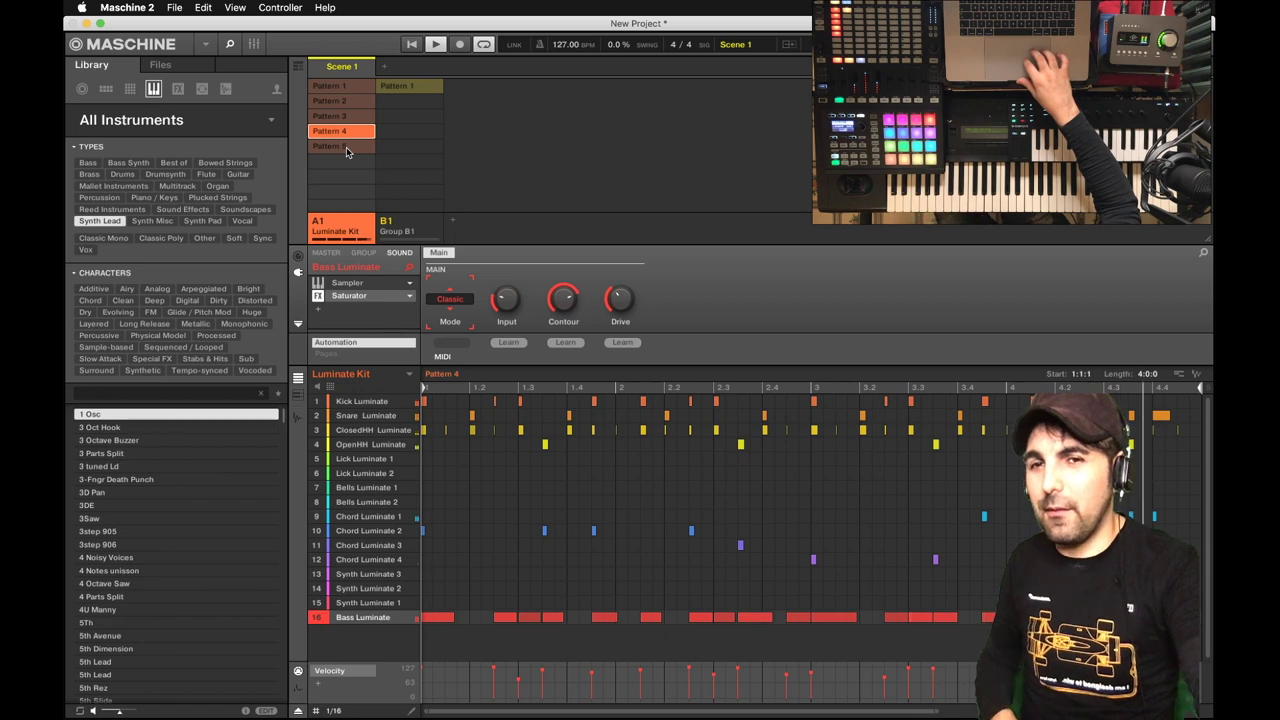
left_click(346, 147)
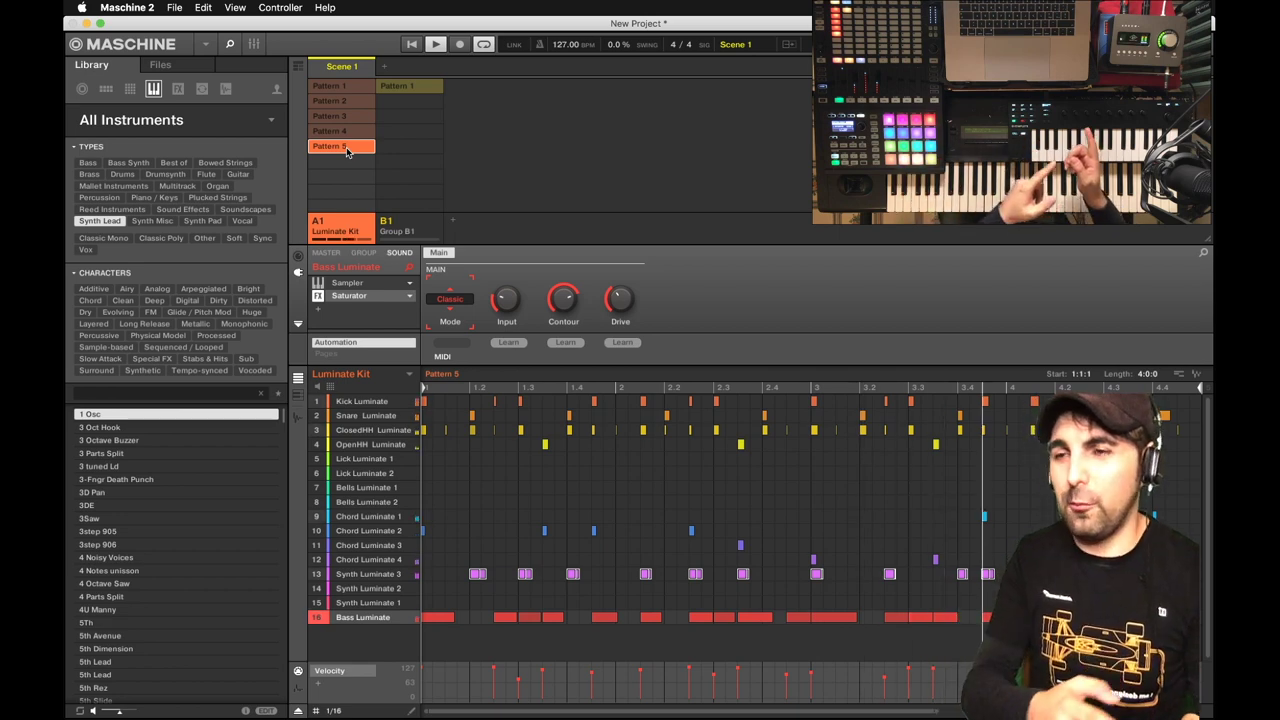
Put group B1's Pattern 1 back into Scene 1 and play it from the start together with the Luminate Kit's Pattern 5
left_click(418, 88)
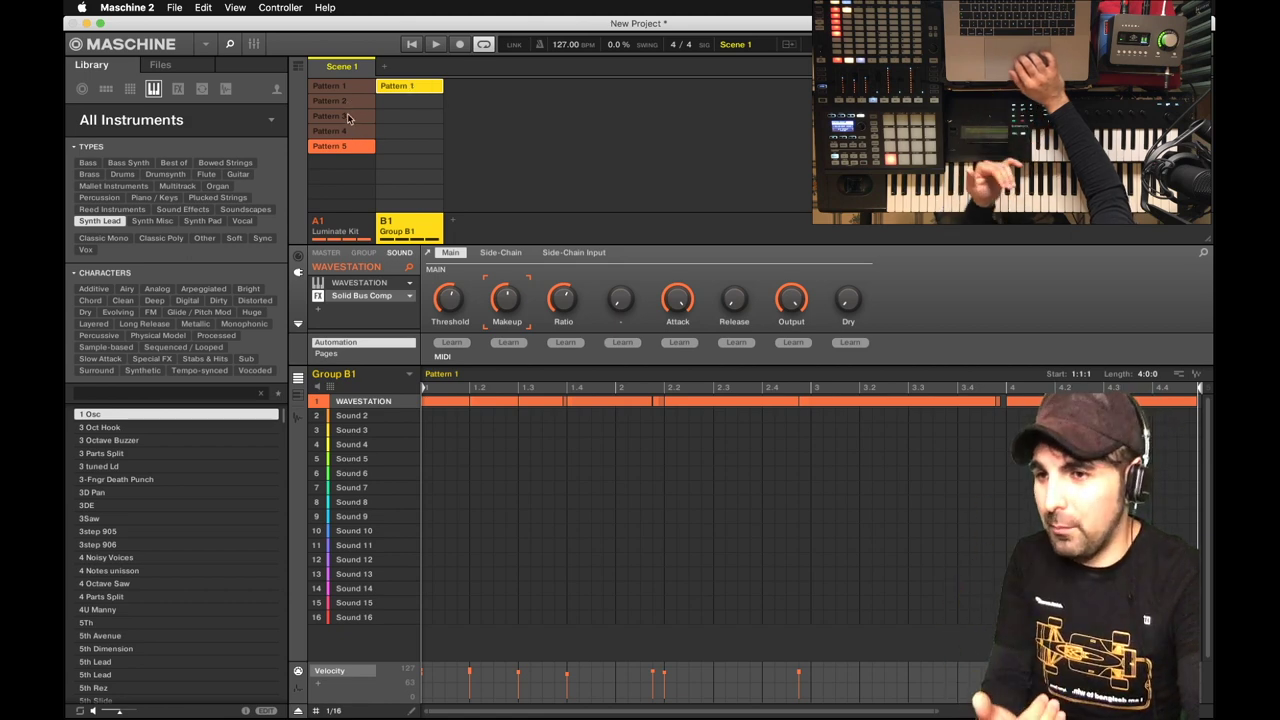
left_click(413, 48)
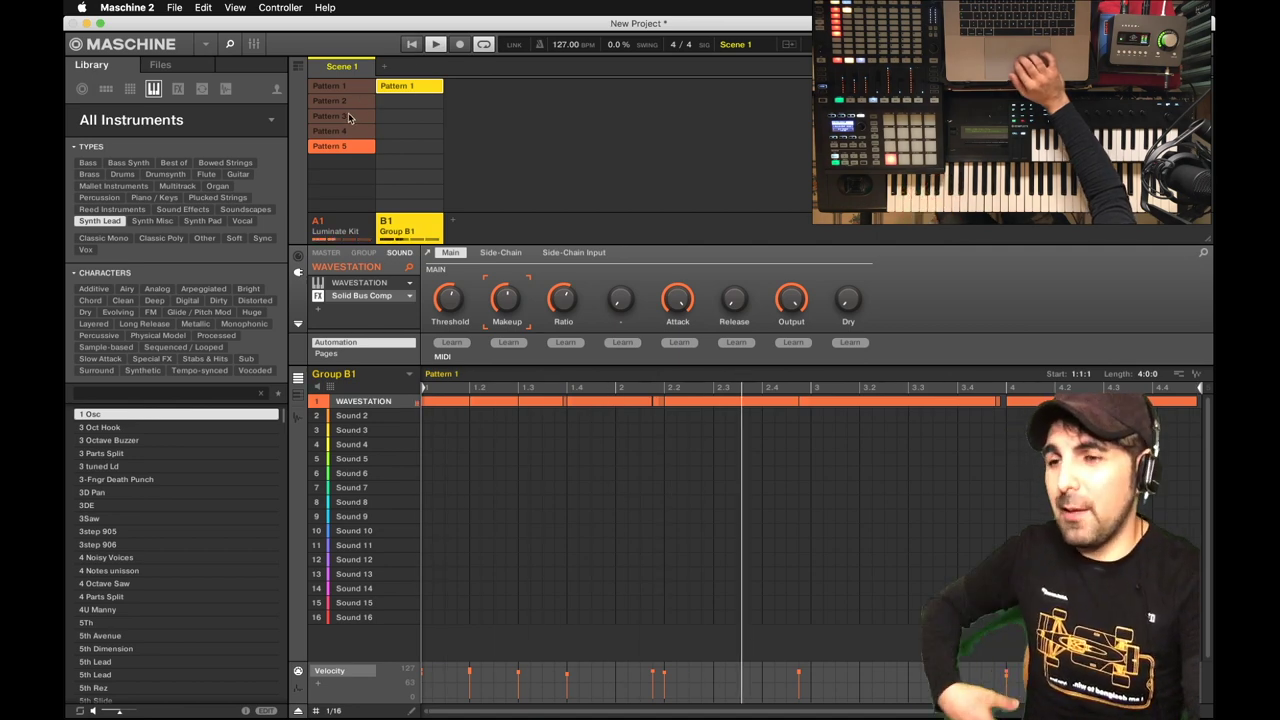
Audition the Luminate Kit's Patterns 3 and 2 with the Wavestation part, switch the scene to Pattern 1 and stop playback
left_click(349, 118)
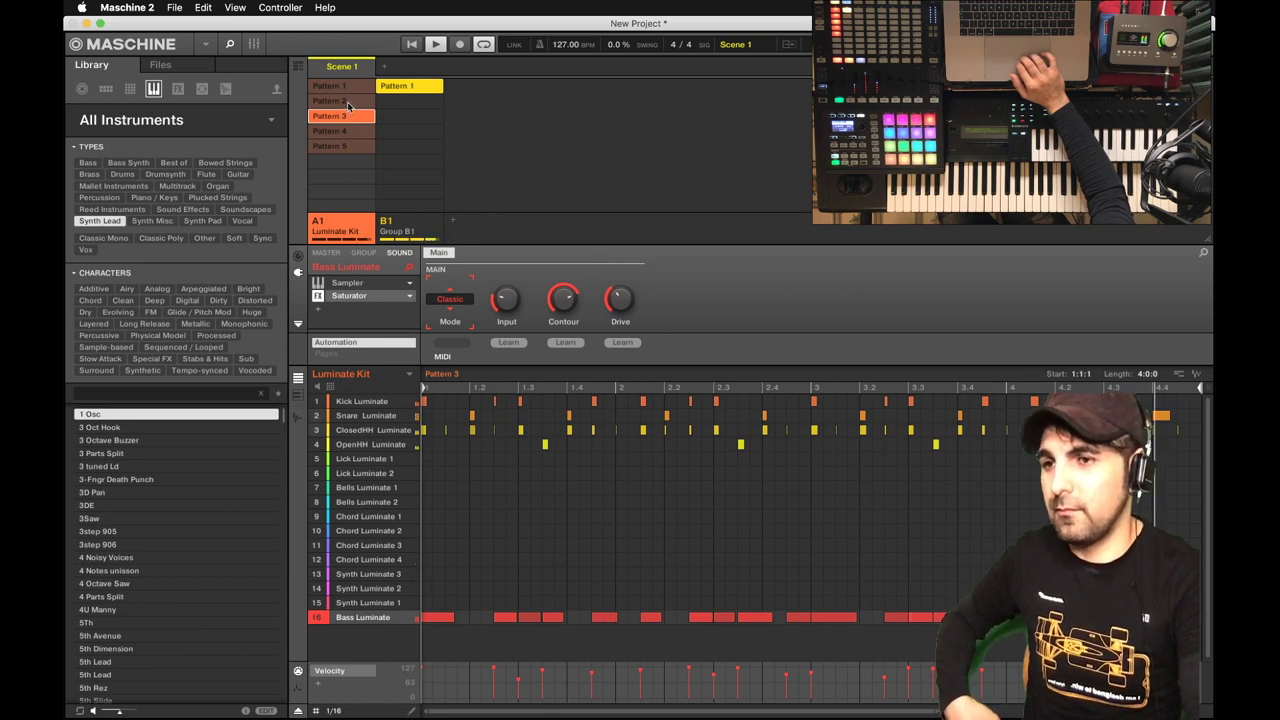
left_click(349, 102)
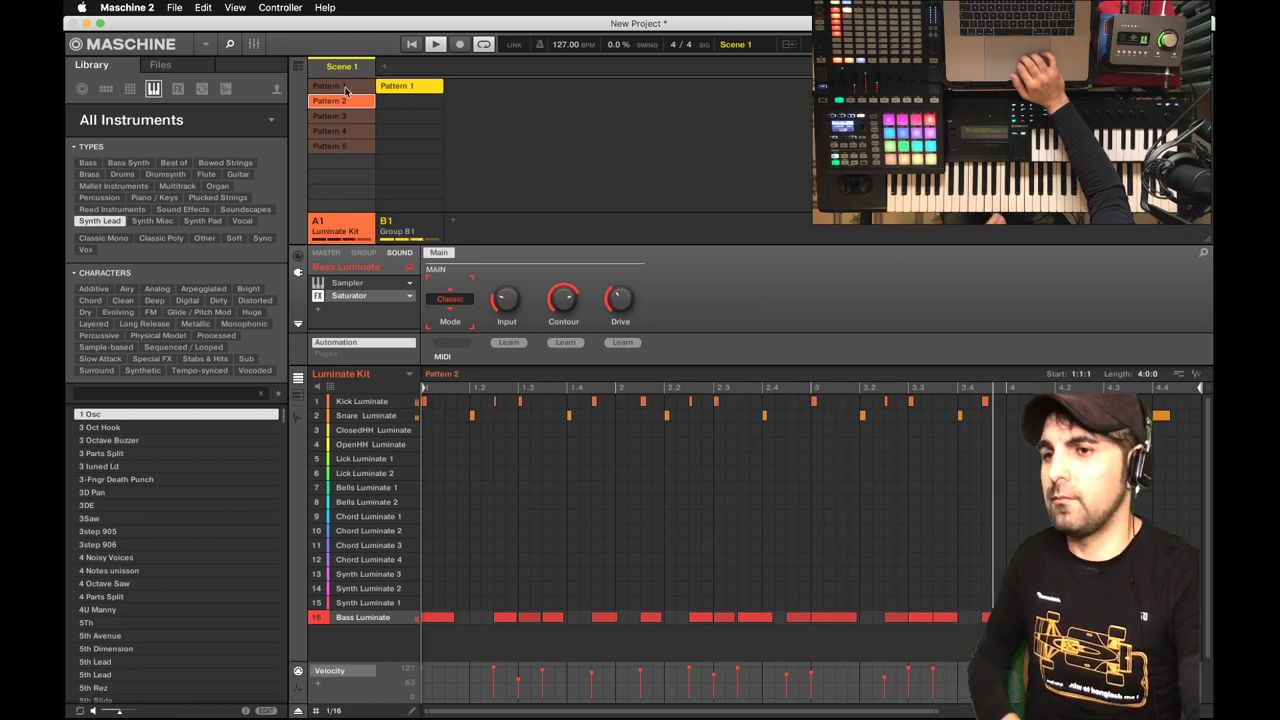
left_click(345, 88)
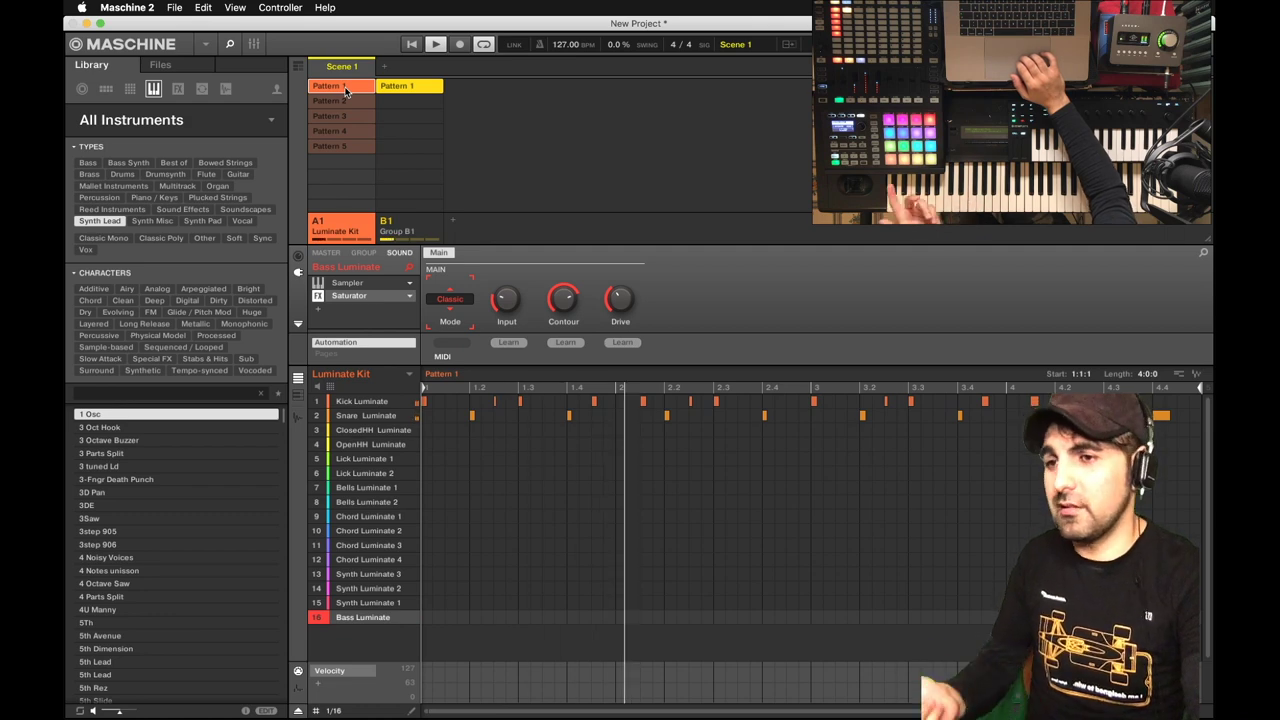
left_click(437, 44)
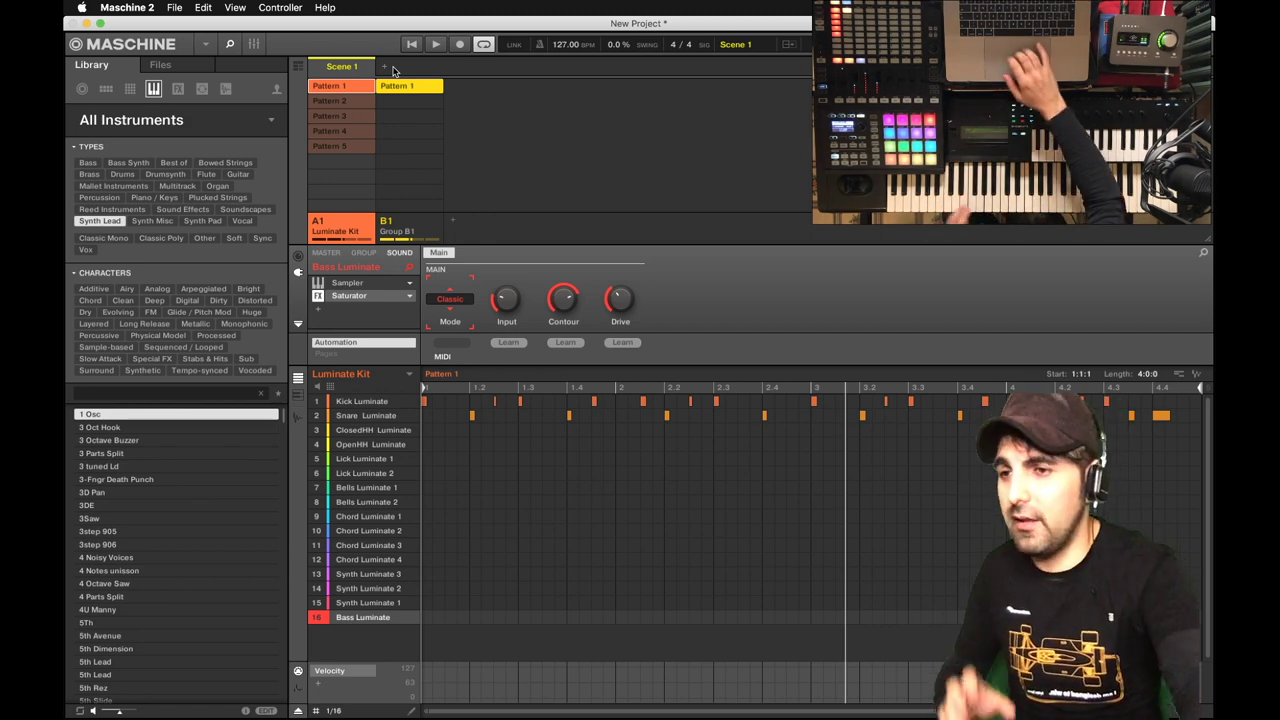
Rename Scene 1 as INTRO and take group B1's Pattern 1 out of it
right_click(361, 69)
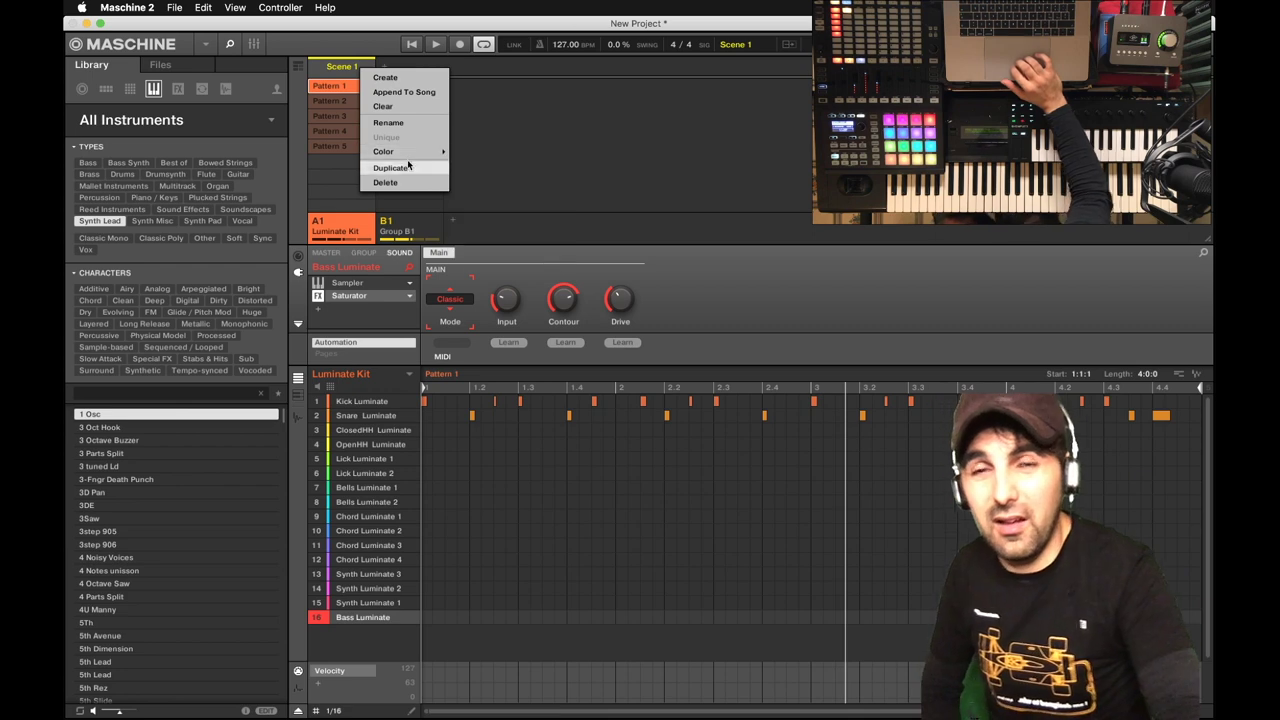
left_click(405, 126)
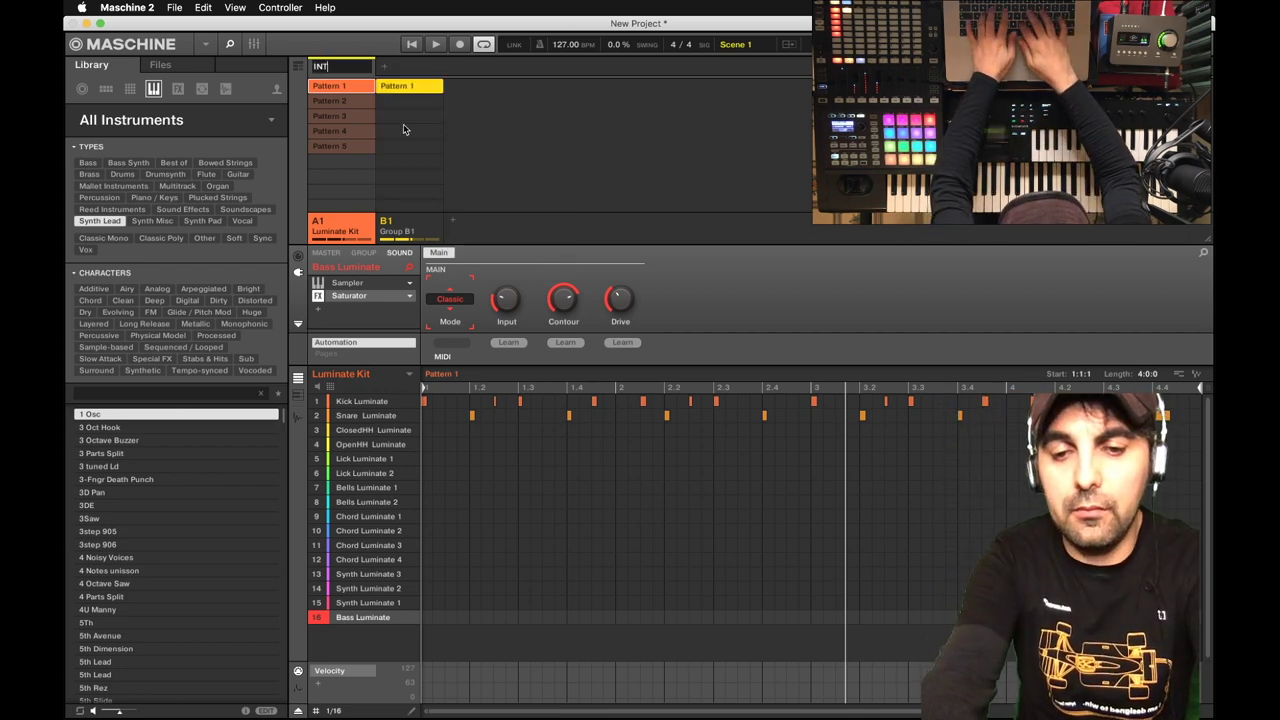
type("INTRO")
key("Return")
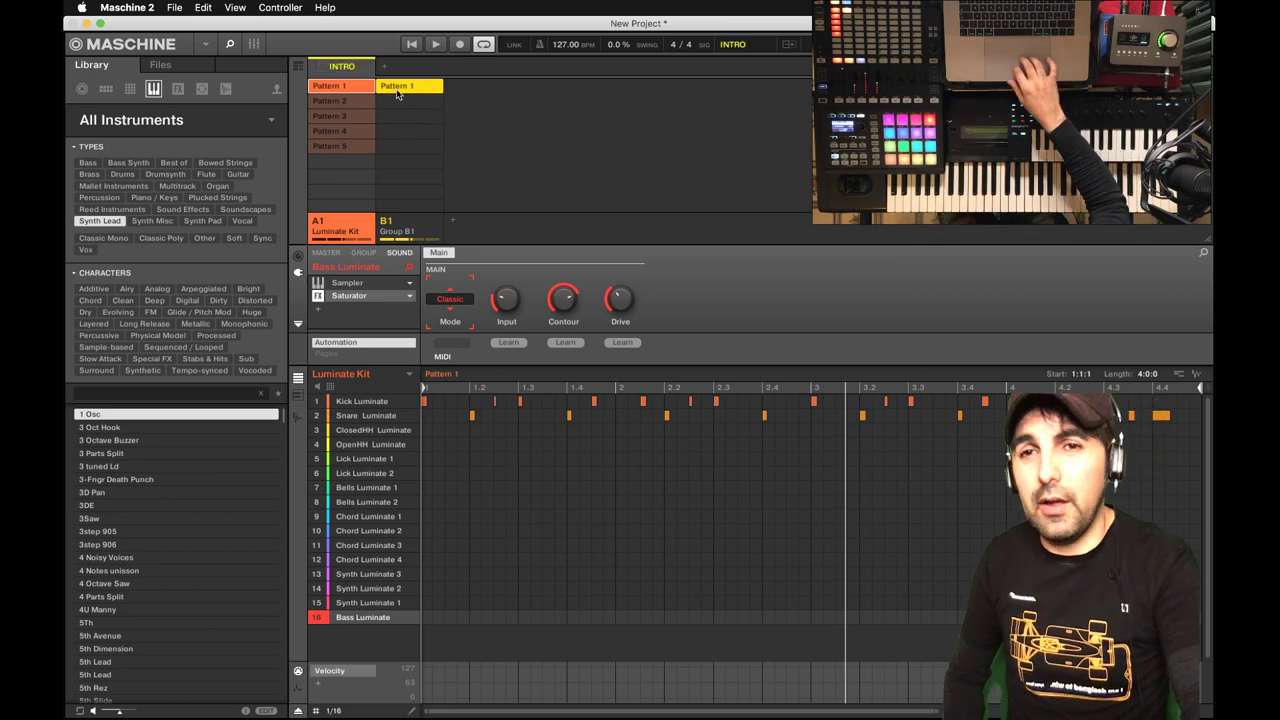
left_click(397, 88)
left_click(398, 89)
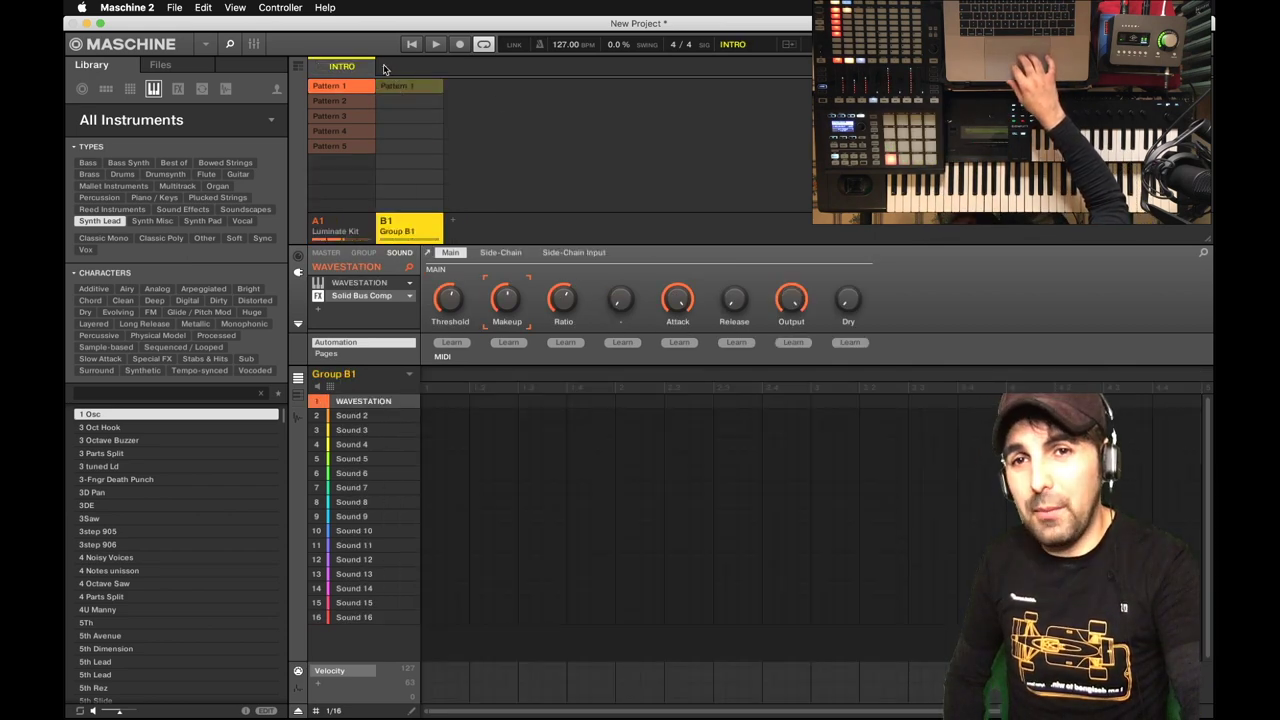
Create a second scene and name it COUPLE1
left_click(383, 68)
right_click(400, 67)
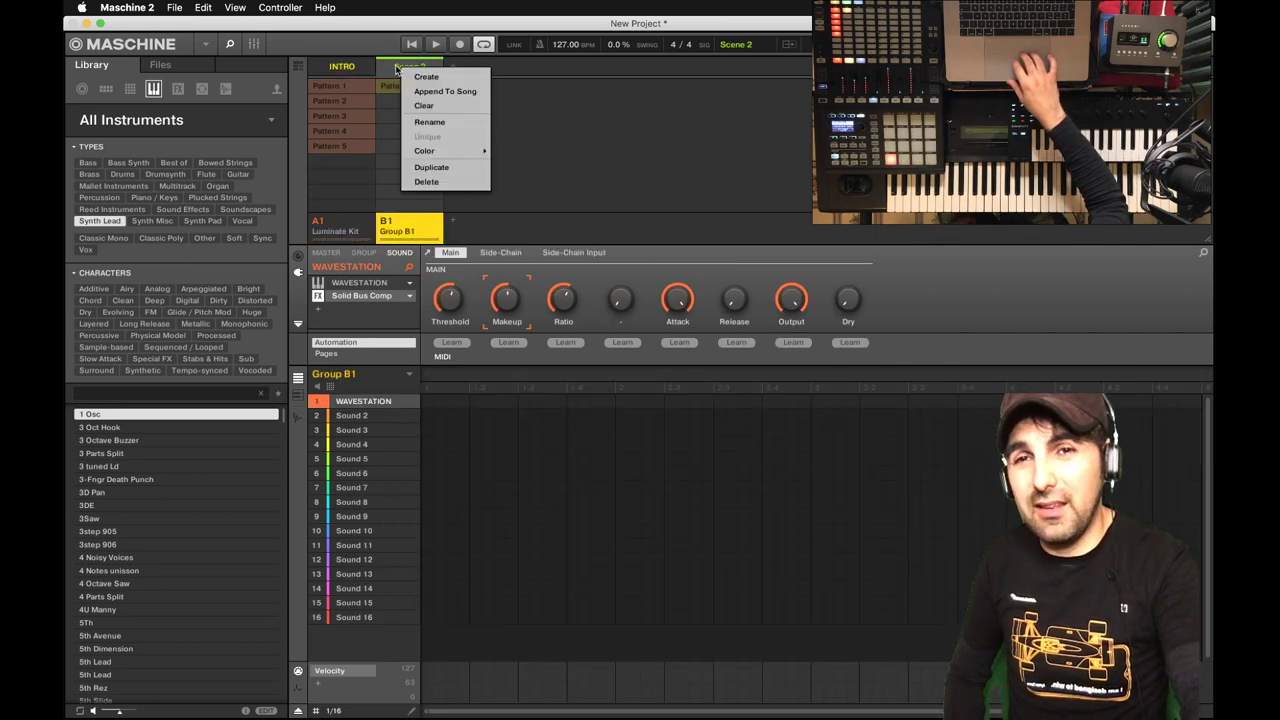
left_click(458, 123)
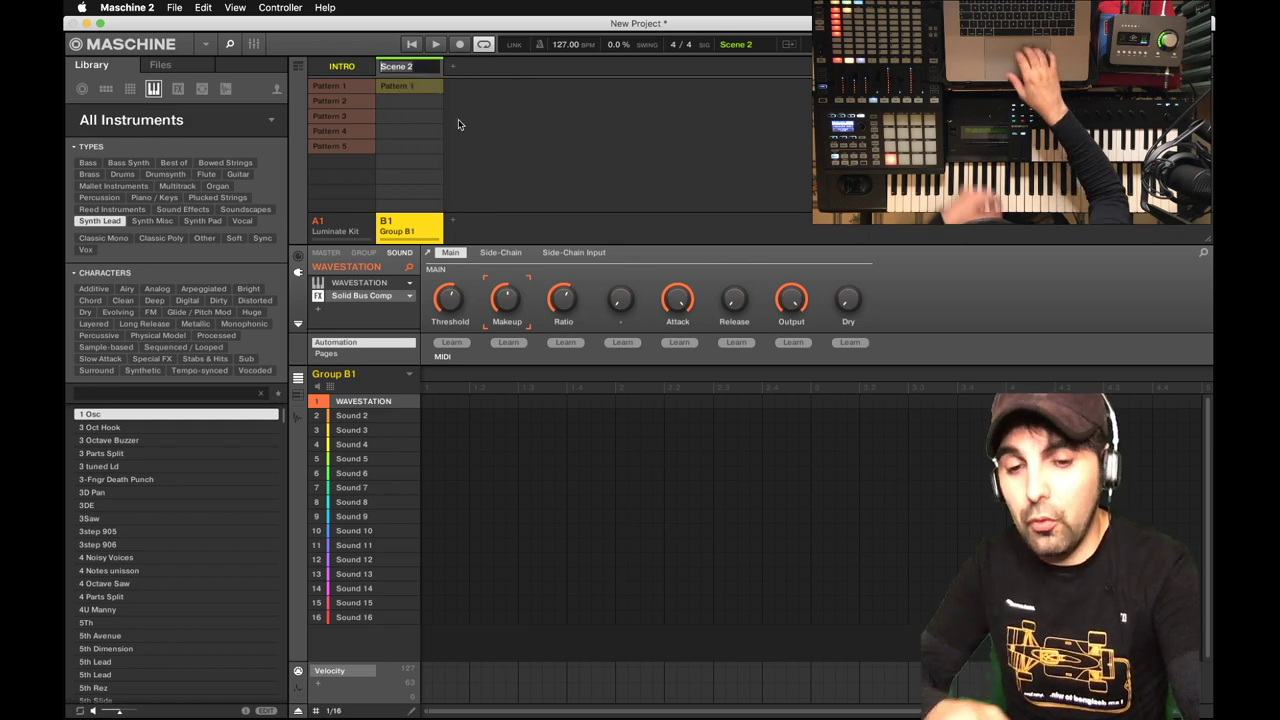
type("COUPLKE")
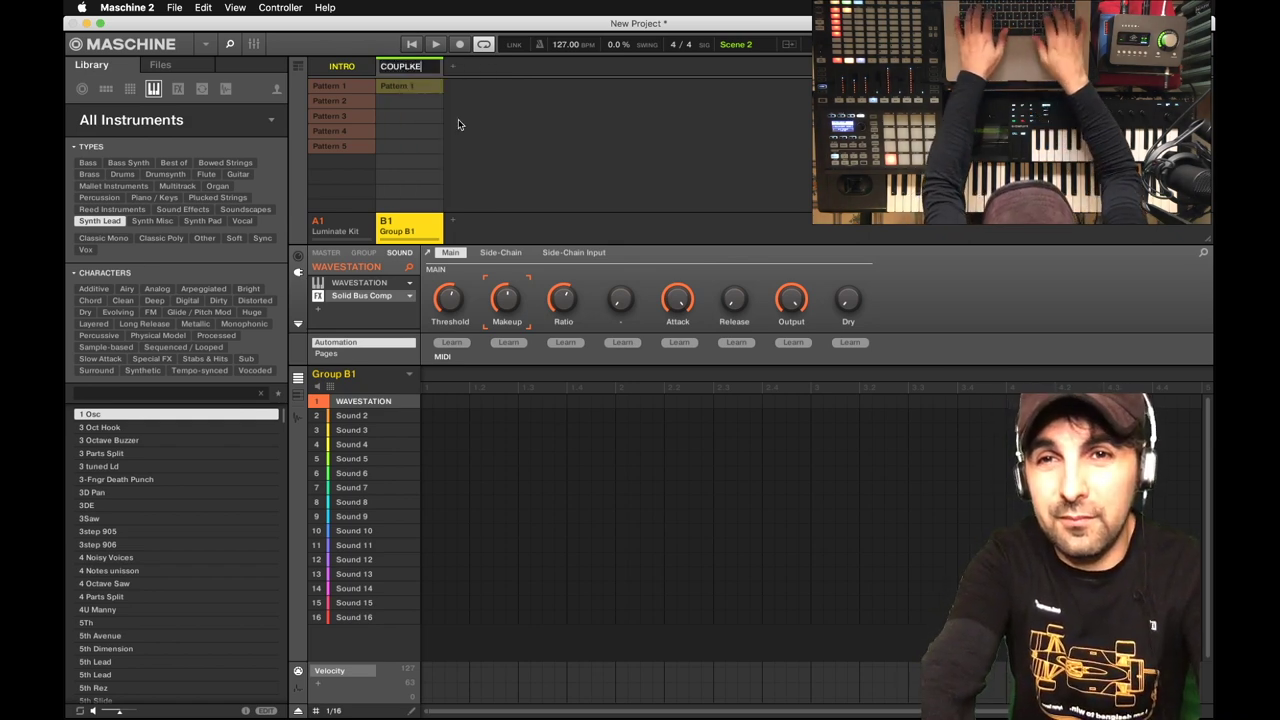
key("BackSpace")
key("BackSpace")
type("E1")
key("Return")
Add a third scene named COUPLET2 and correct the second scene's name to COUPLET1
left_click(452, 66)
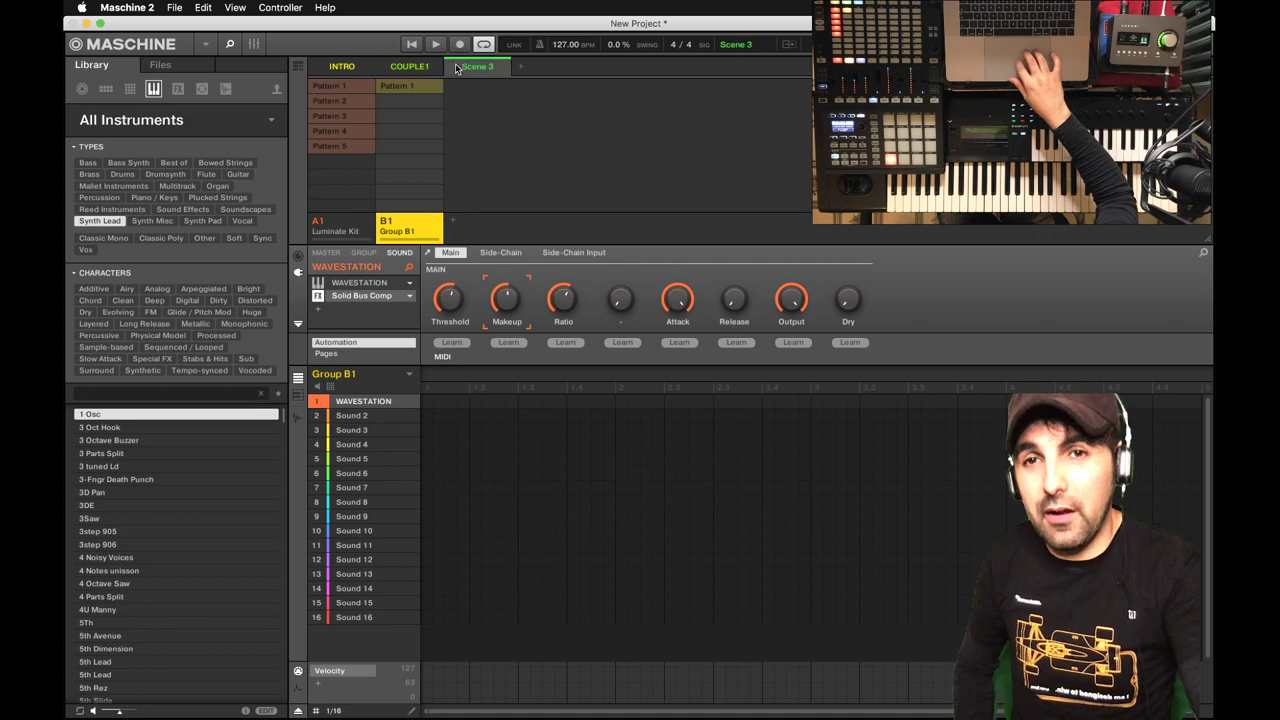
left_click(413, 65)
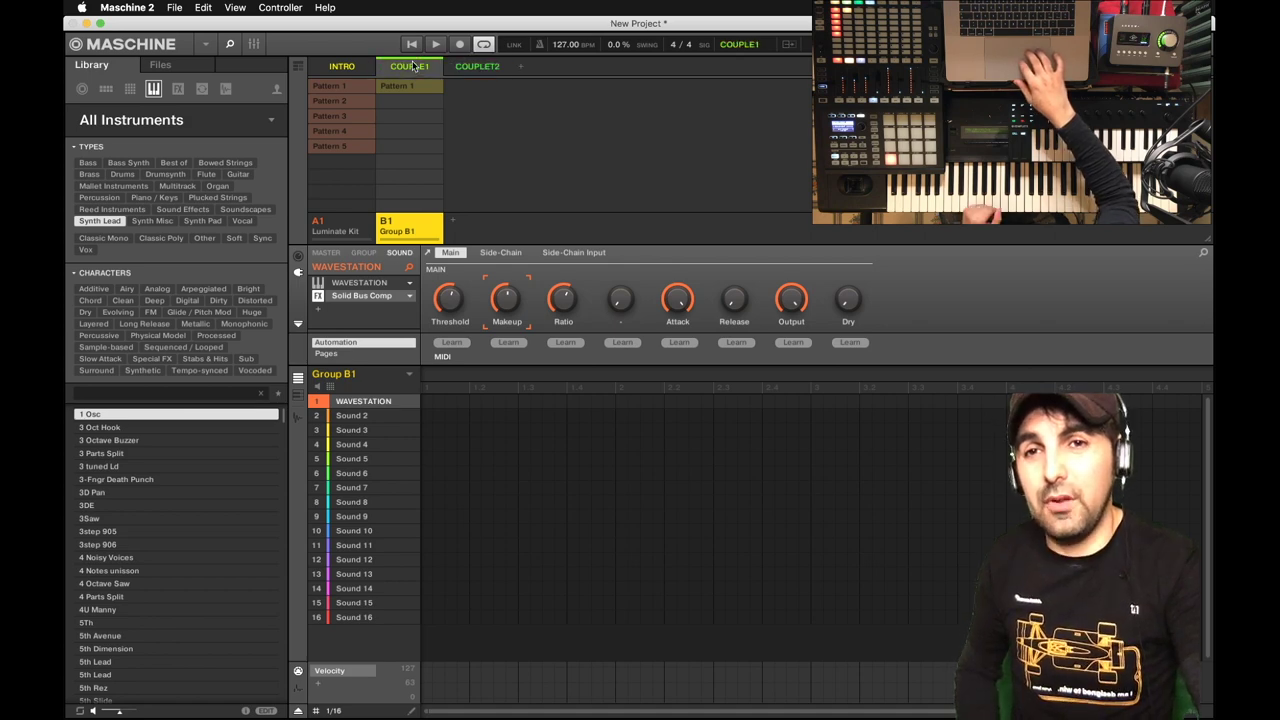
right_click(420, 66)
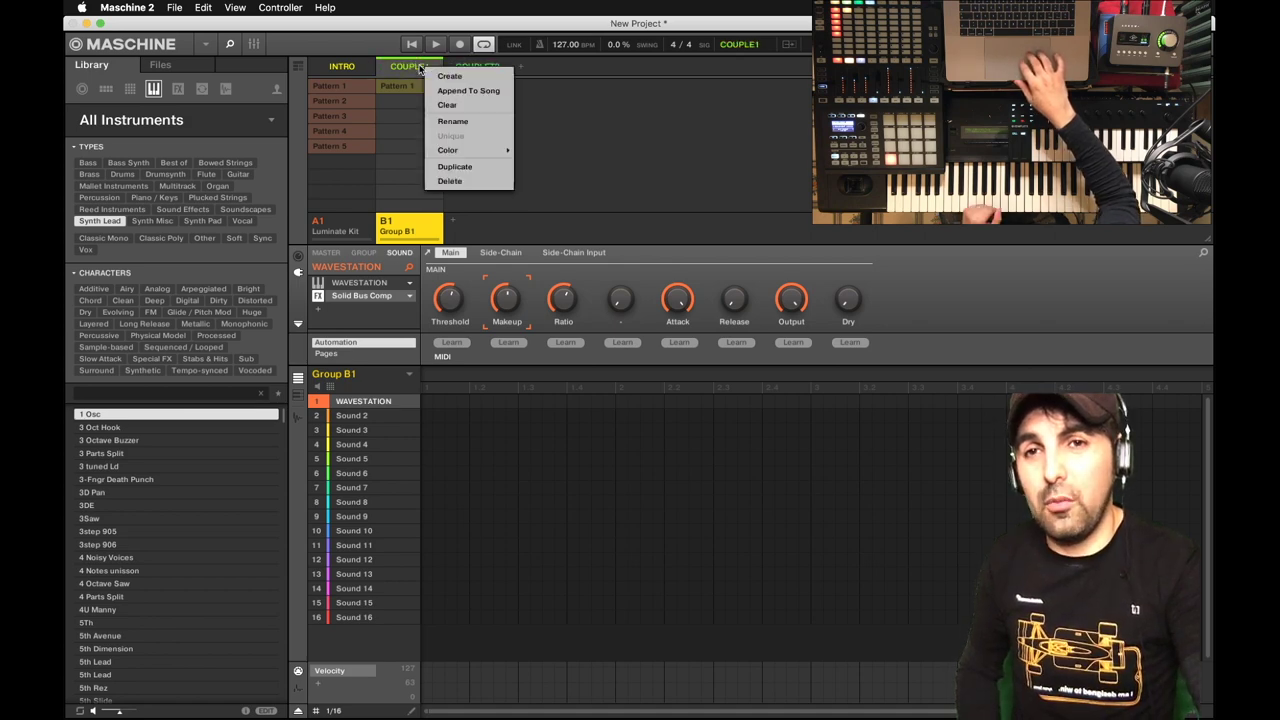
left_click(445, 123)
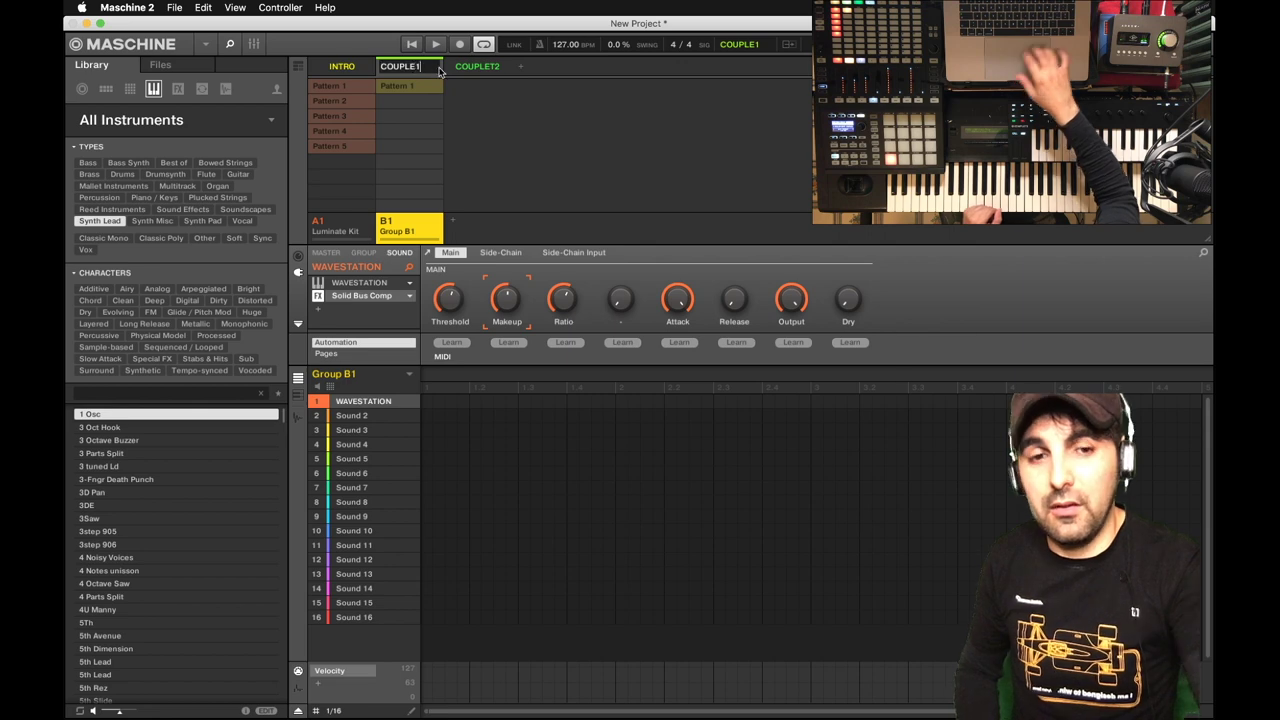
key("BackSpace")
type("T1")
key("Return")
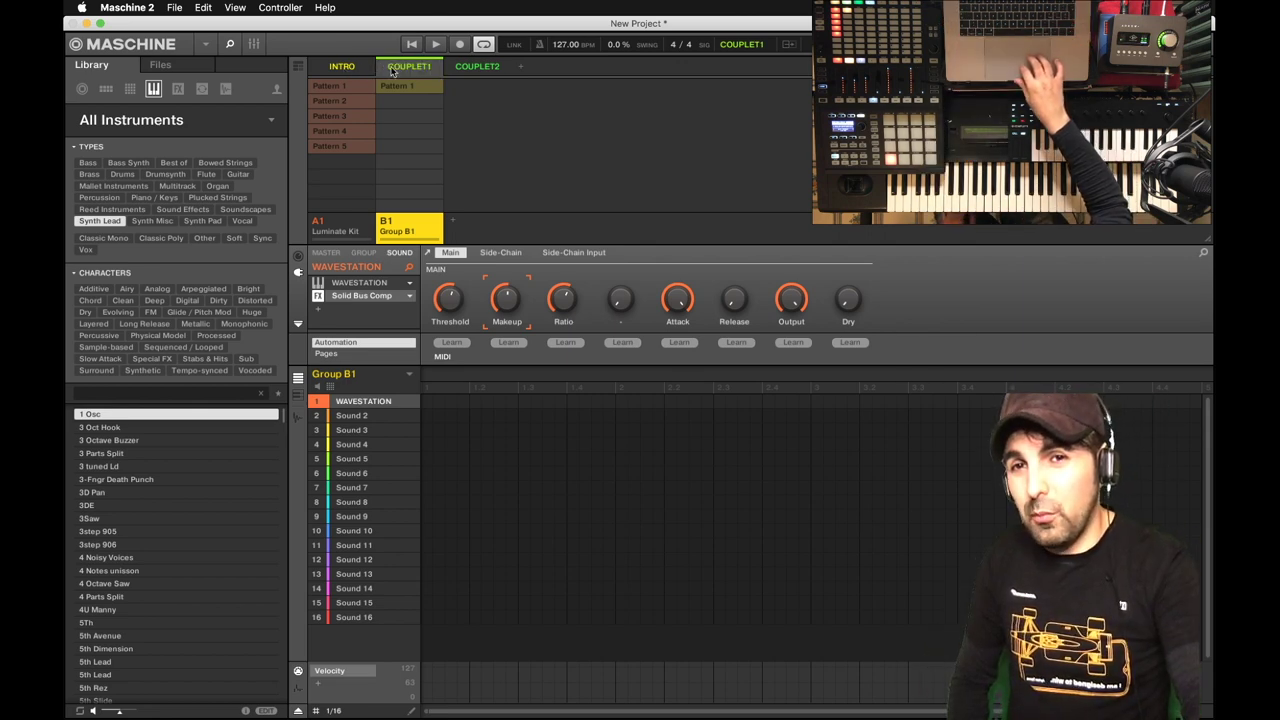
Assign the Luminate Kit's Pattern 2 to scene COUPLET1 and its Pattern 3 to scene COUPLET2
left_click(344, 102)
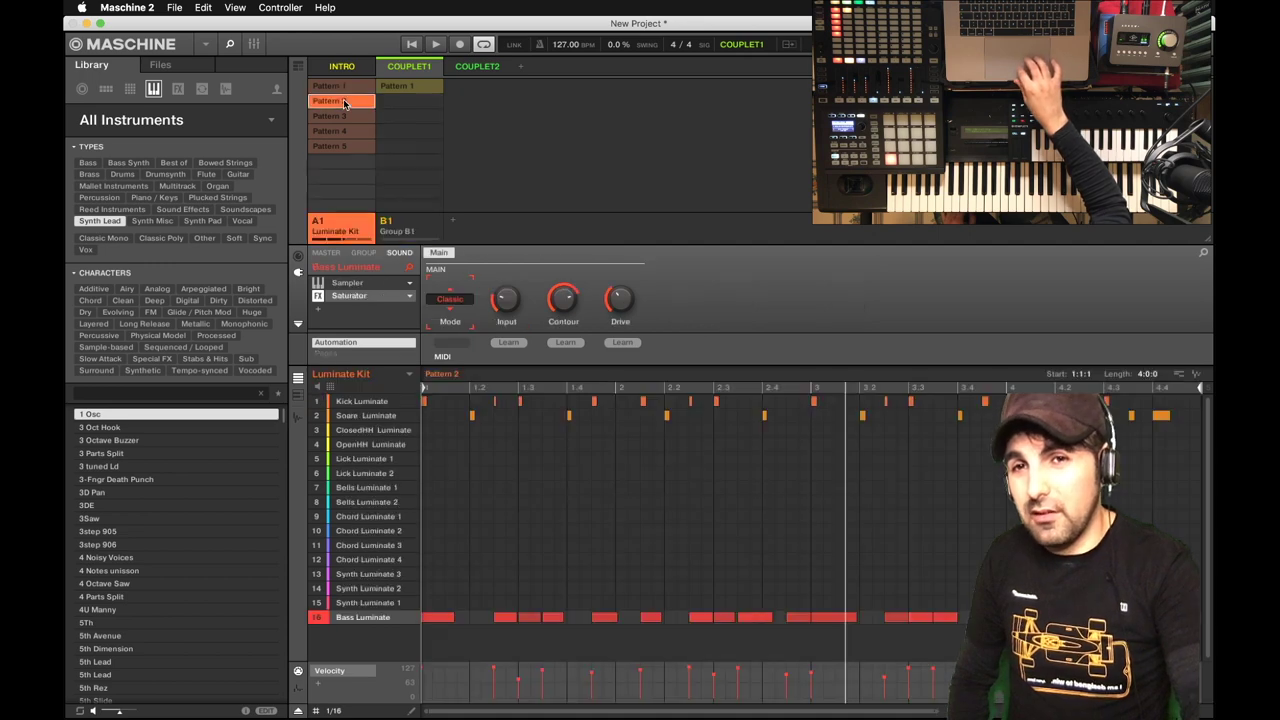
left_click(486, 69)
Create a fourth scene named COIUPLET3 and assign the Luminate Kit's Pattern 4 to it
left_click(519, 68)
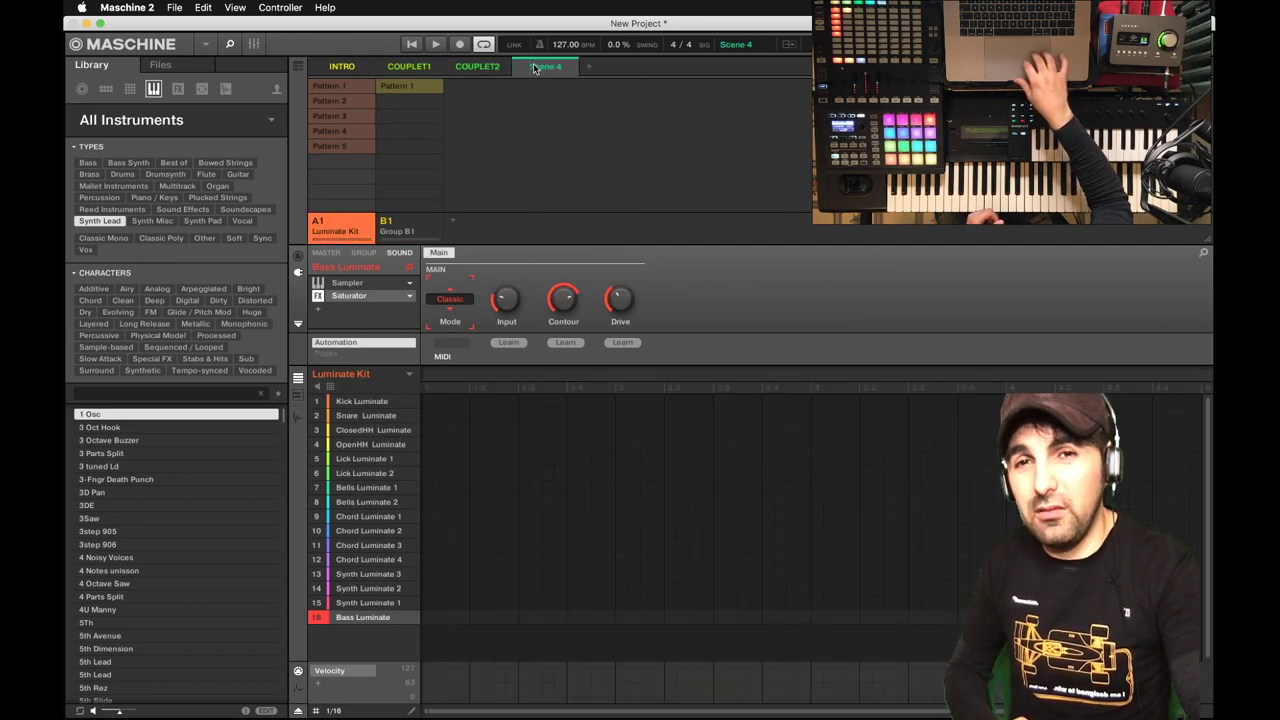
right_click(535, 68)
left_click(579, 119)
type("COIUPLET")
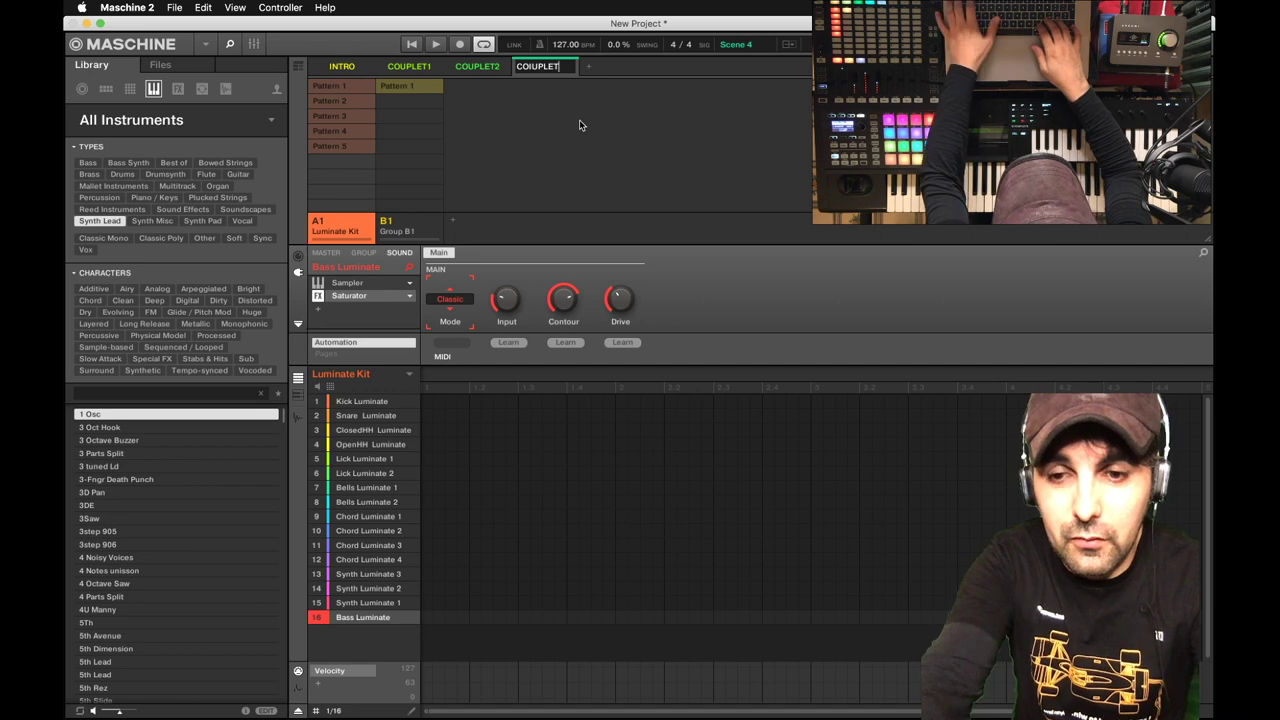
type("3")
key("Return")
left_click(352, 130)
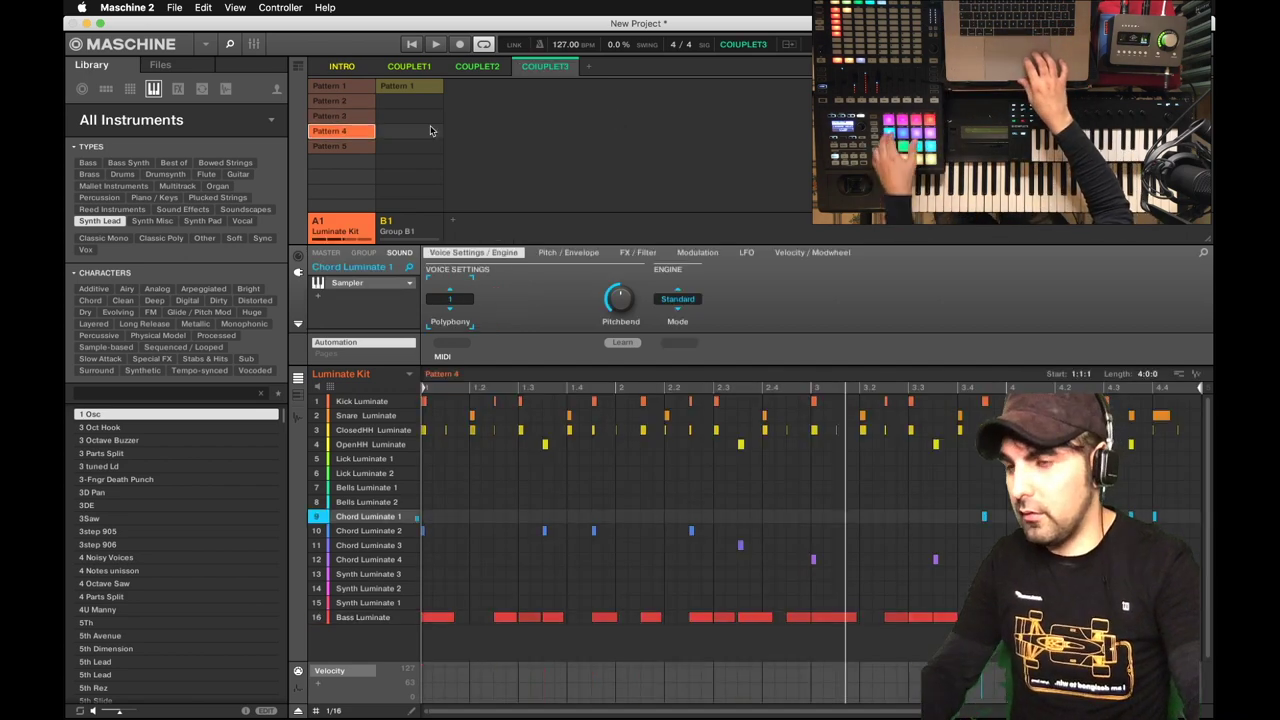
Create a fifth scene and name it REFRAIN
left_click(584, 67)
right_click(612, 67)
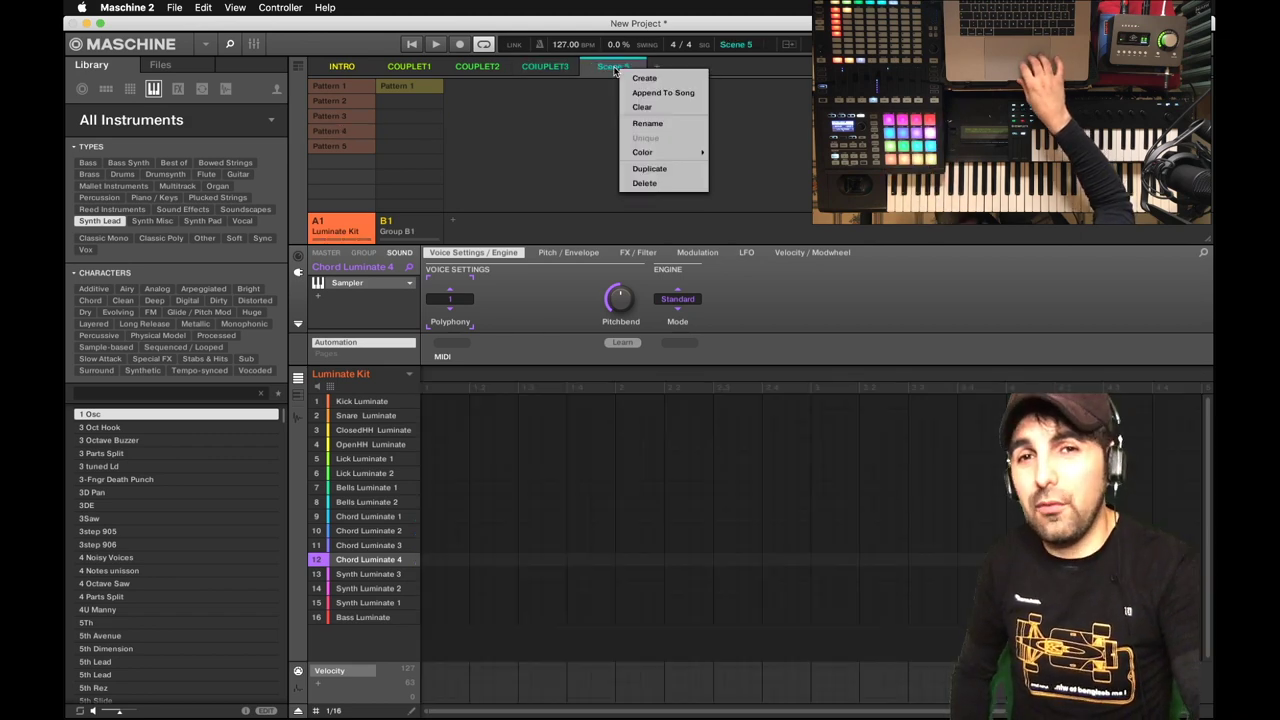
left_click(672, 123)
type("REF")
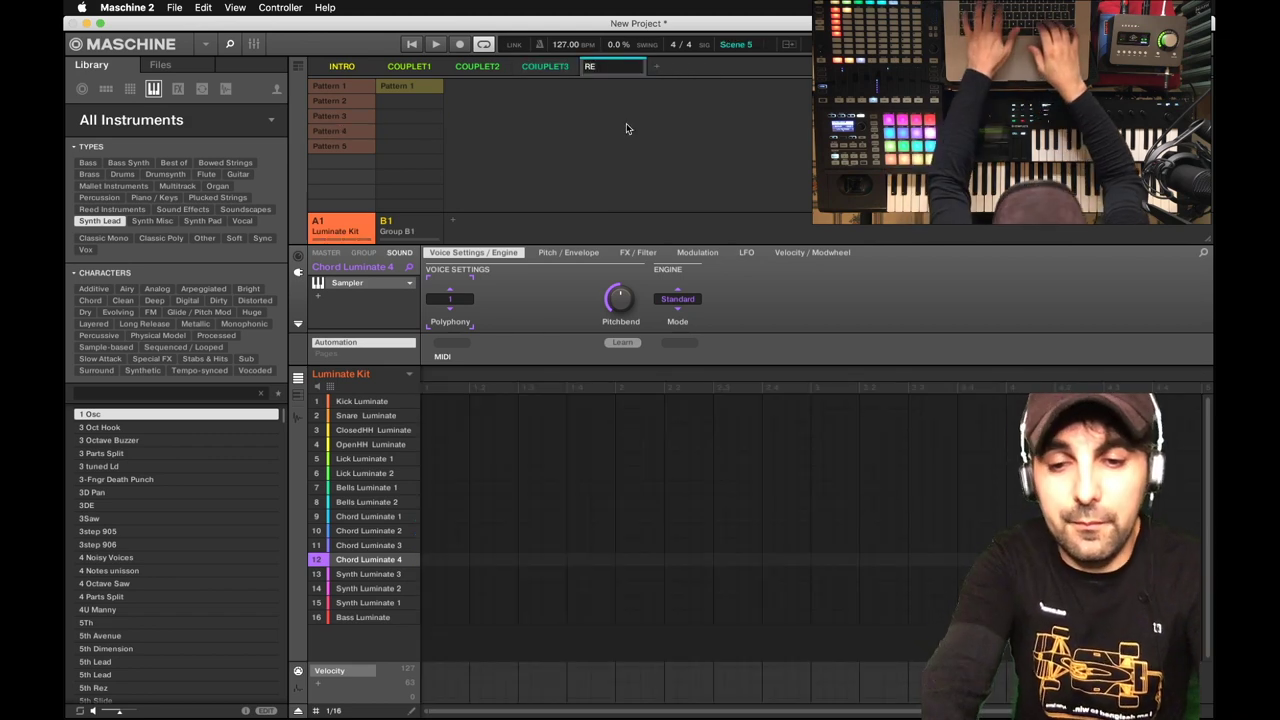
type("RAIN")
key("Return")
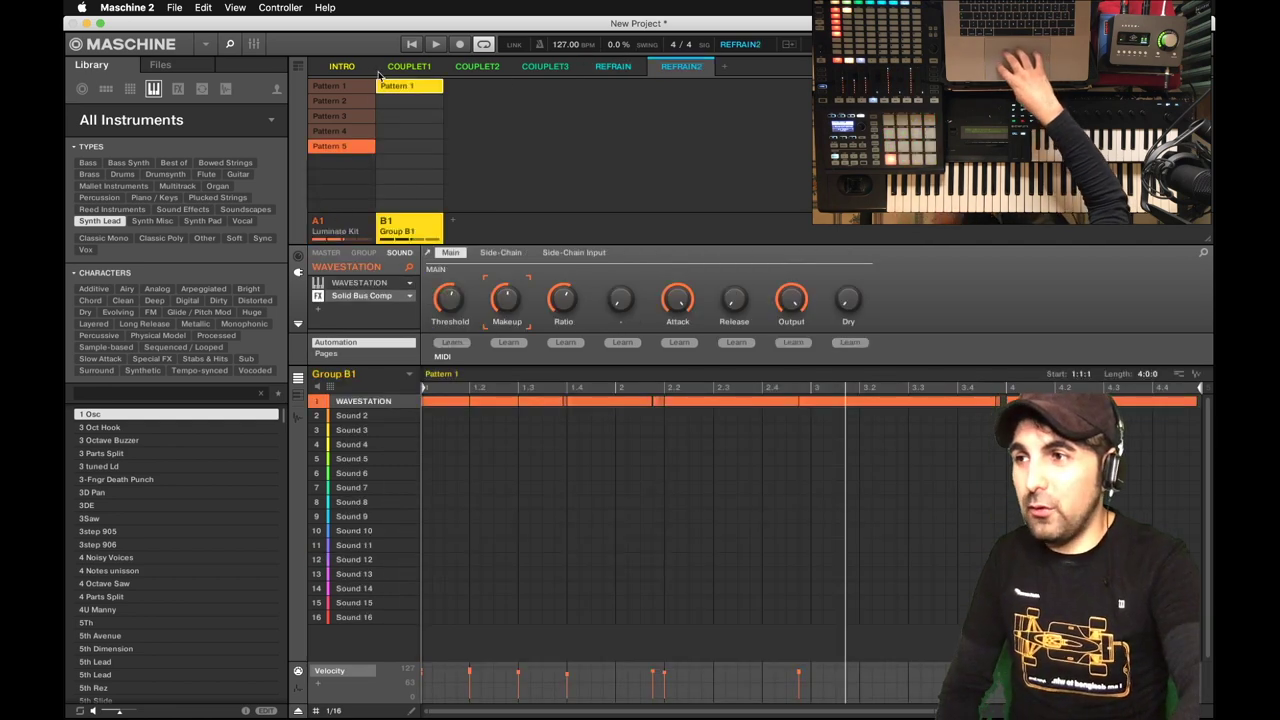
Review the pattern assignments of scenes COUPLET2, COIUPLET3, REFRAIN and REFRAIN2 one after another
left_click(477, 68)
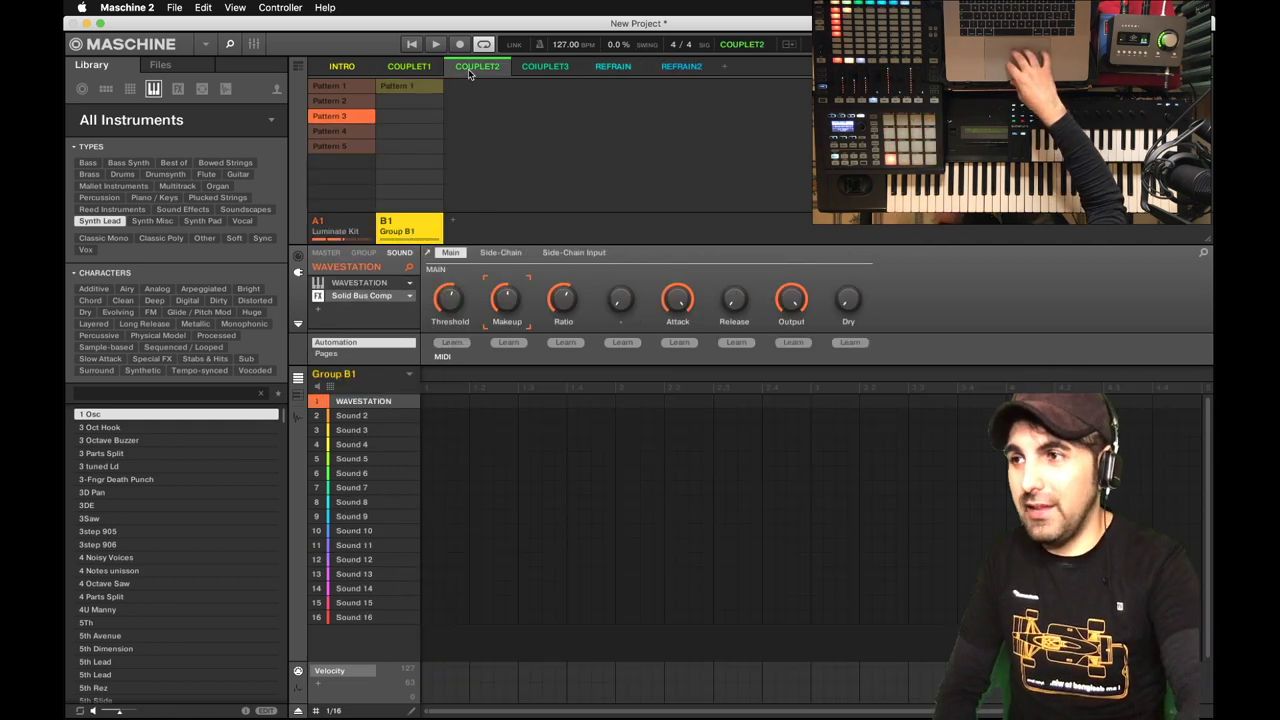
left_click(532, 68)
left_click(613, 68)
left_click(681, 68)
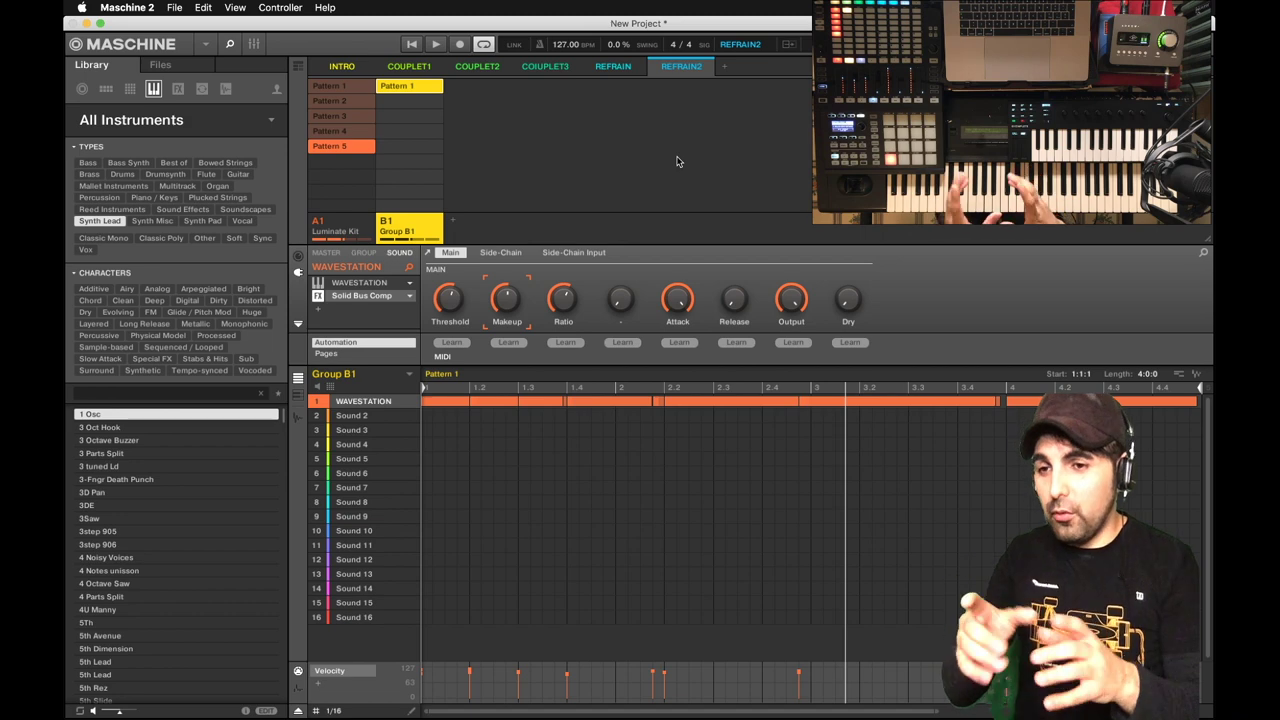
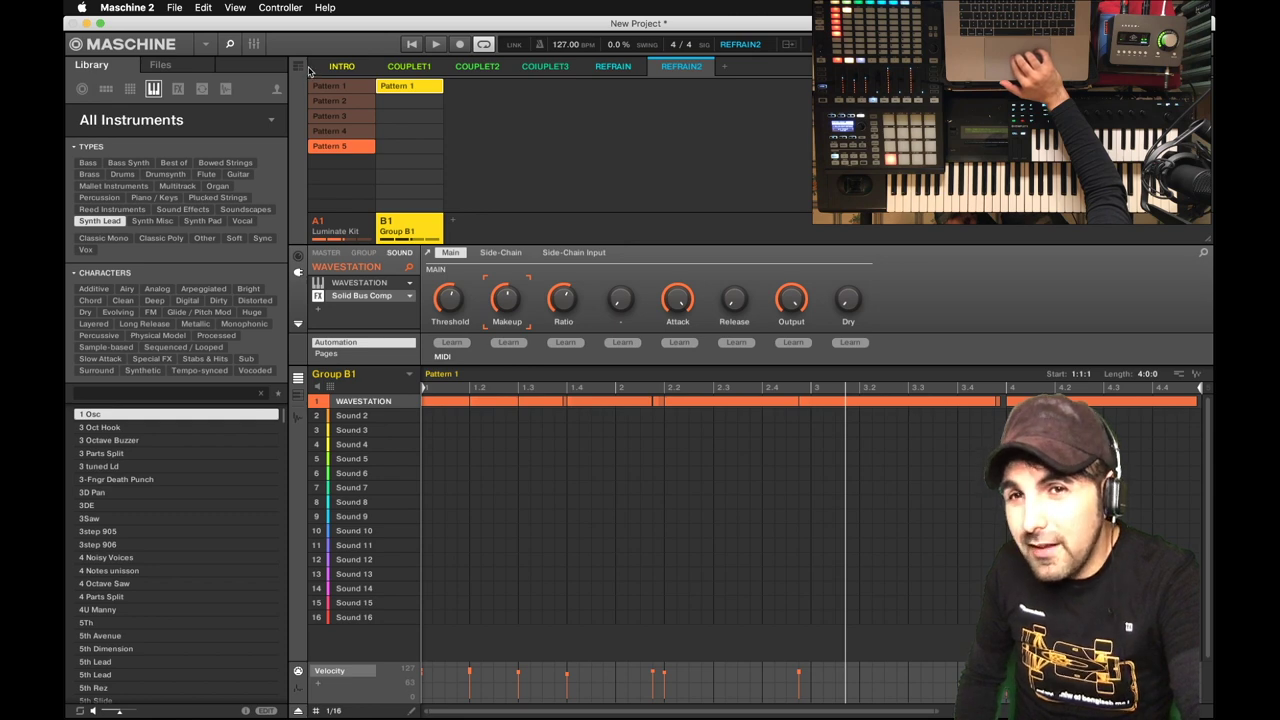
Switch from the scene overview to the song arrangement and check the options available for its first section
left_click(299, 68)
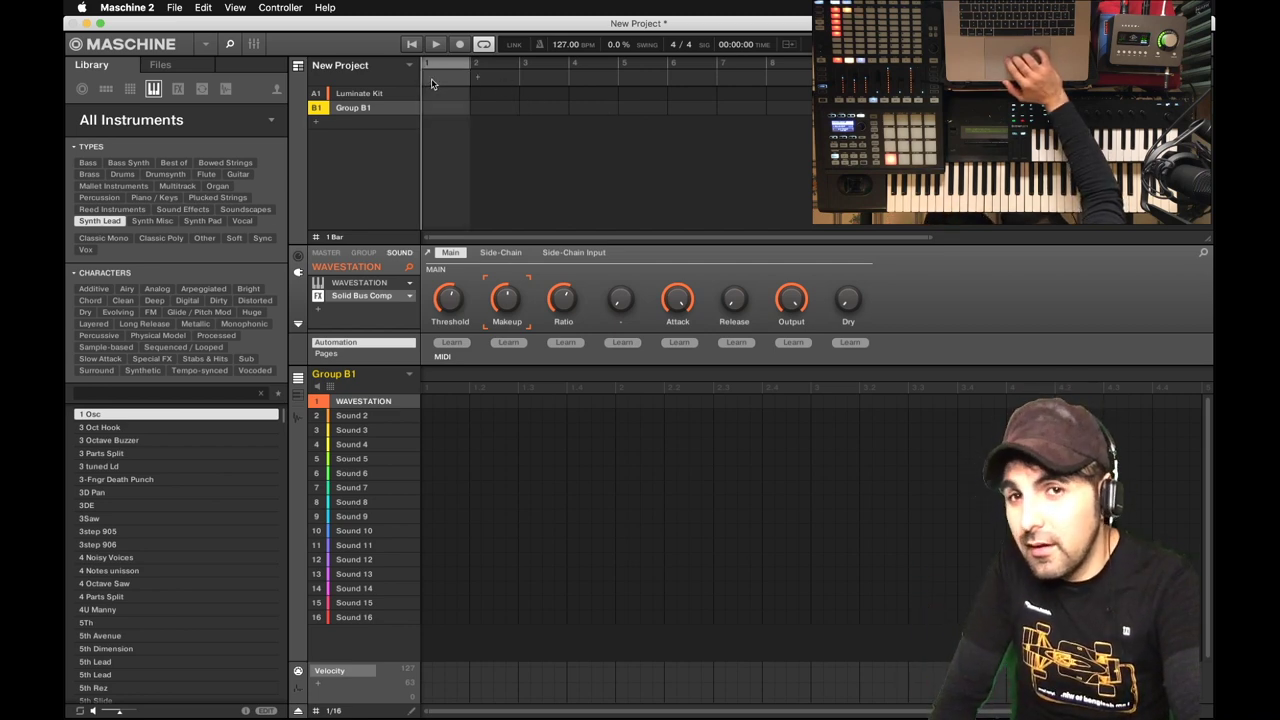
right_click(445, 80)
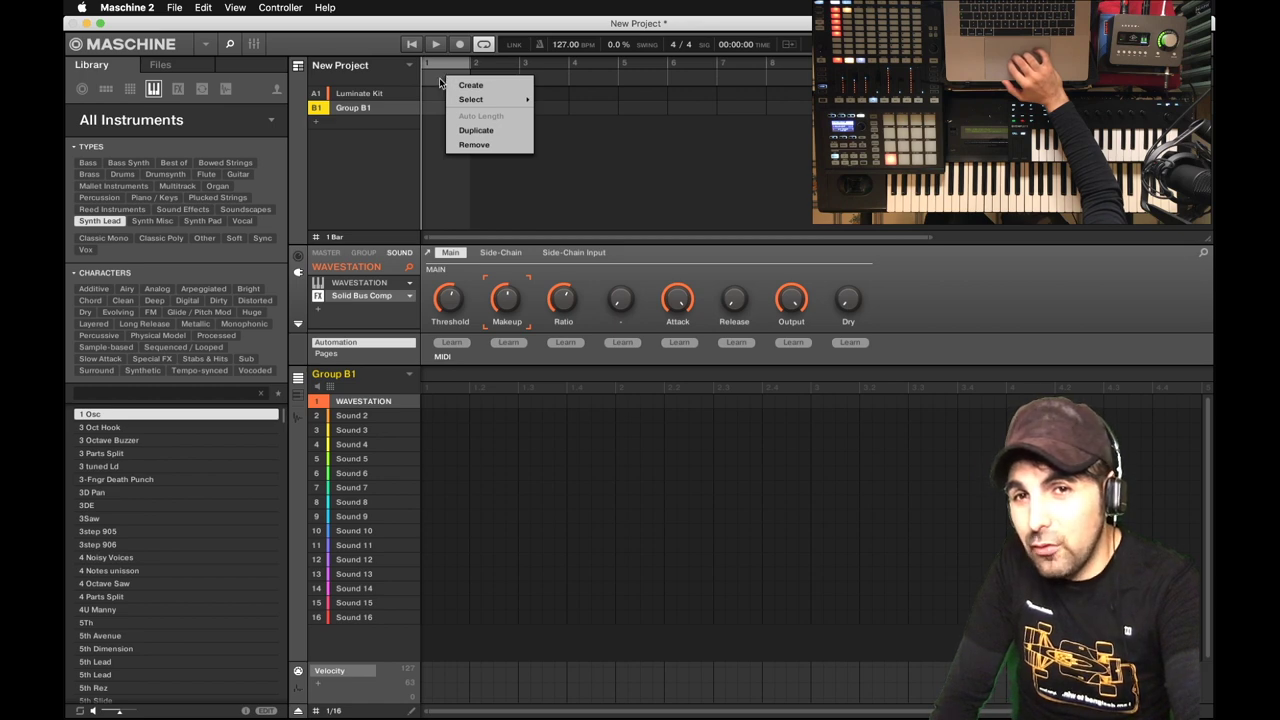
left_click(439, 82)
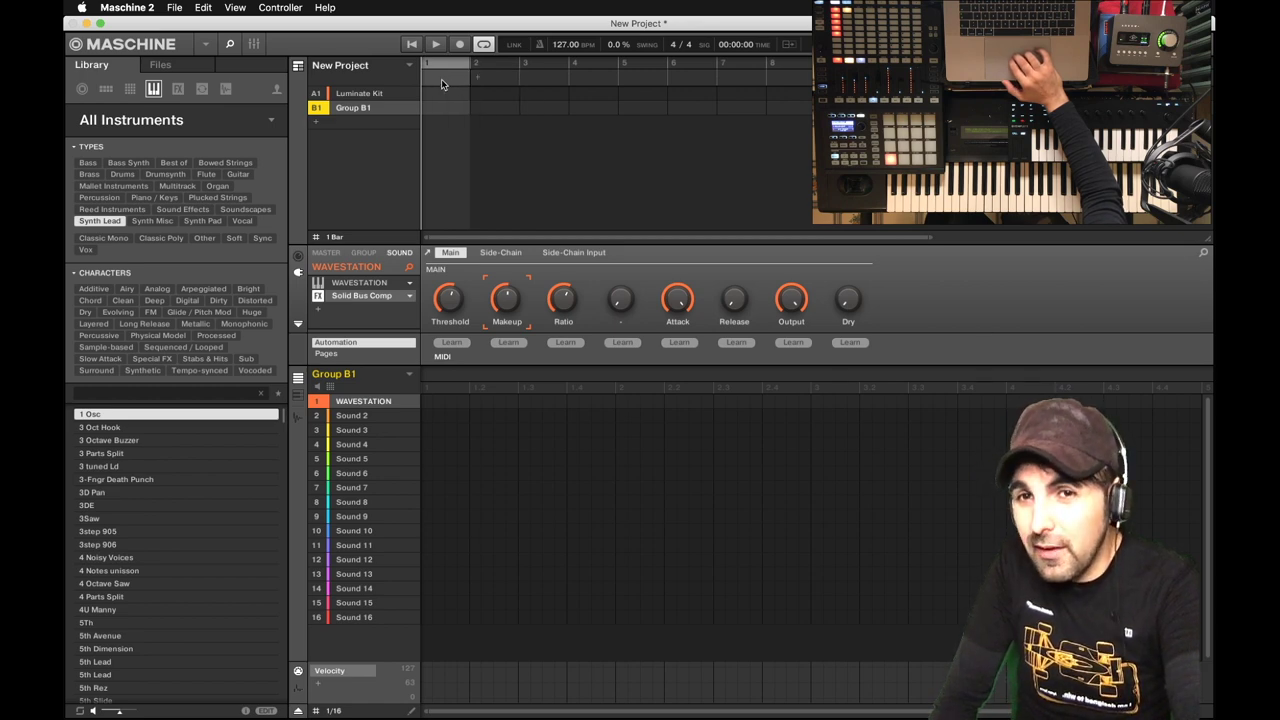
right_click(444, 83)
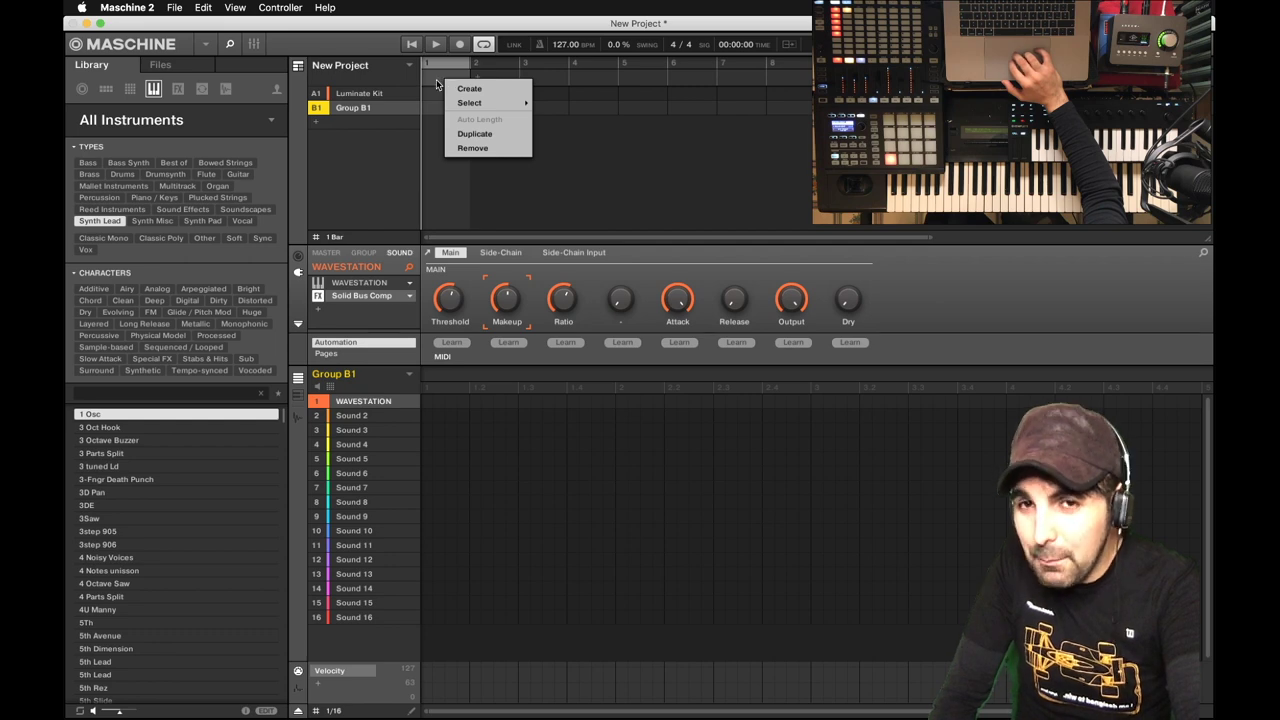
left_click(435, 88)
left_click(435, 93)
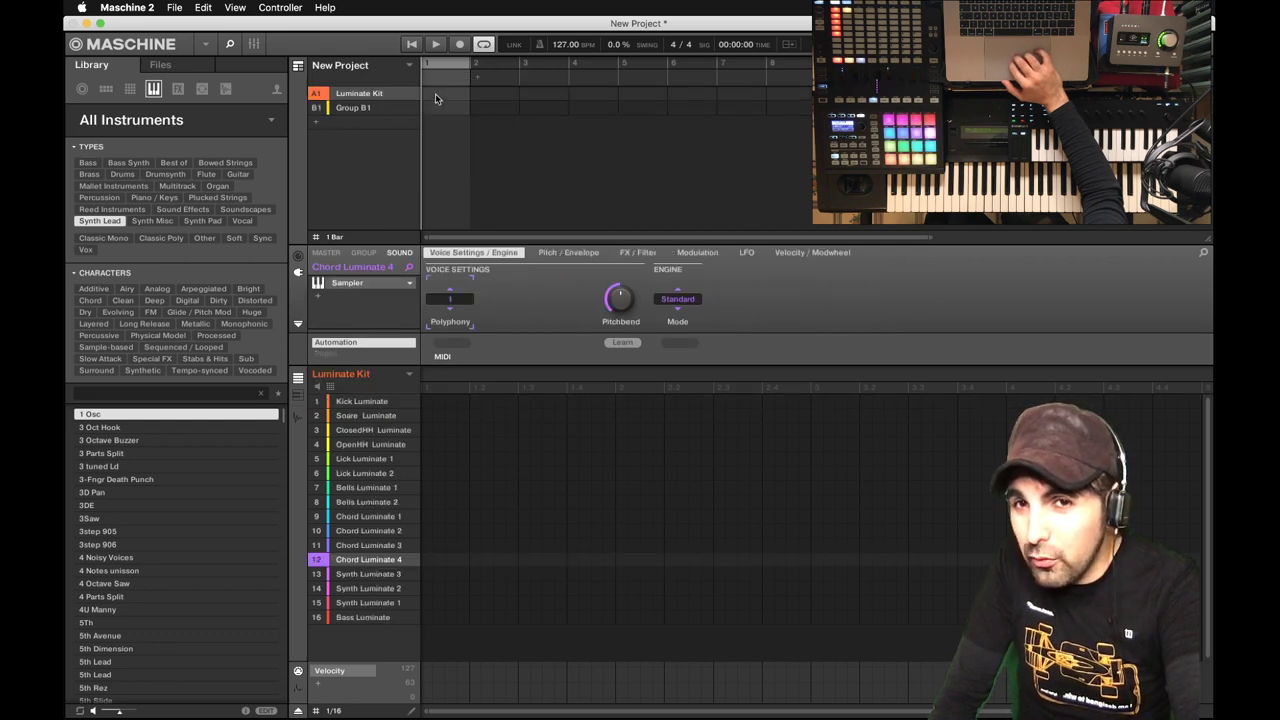
Look at which Luminate Kit patterns can be assigned in the first section, without choosing one
right_click(443, 99)
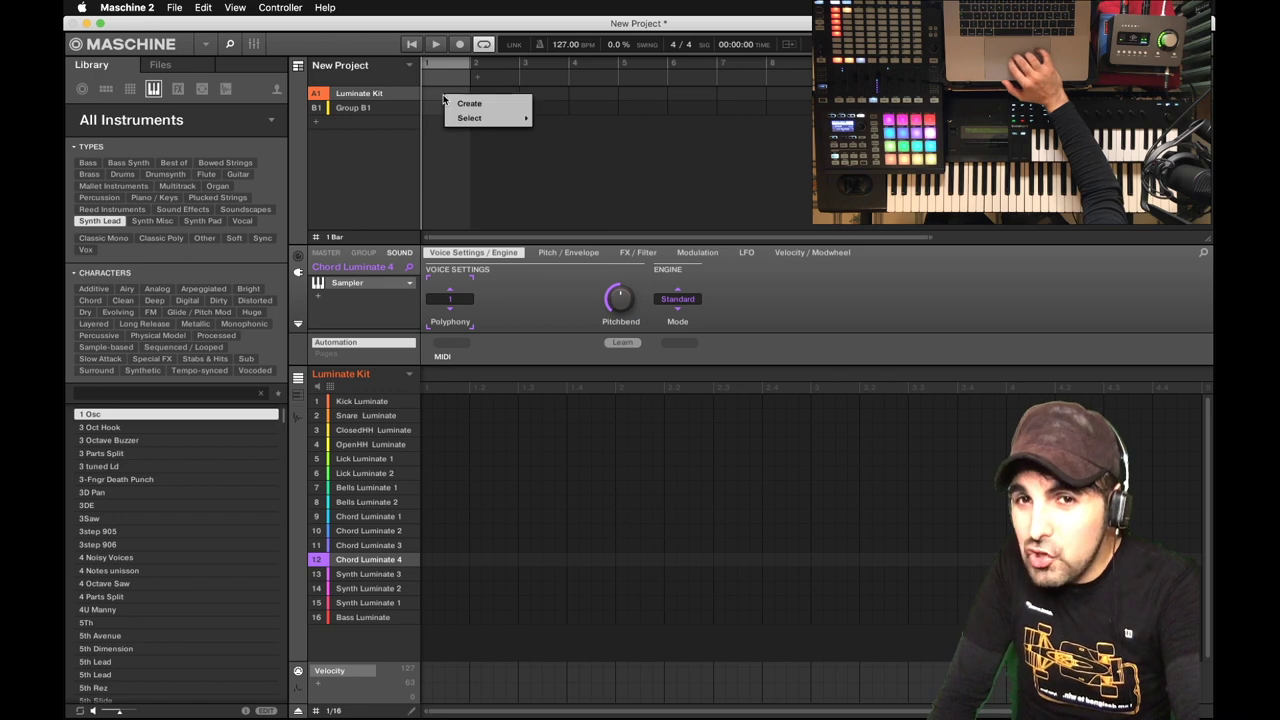
mouse_move(474, 118)
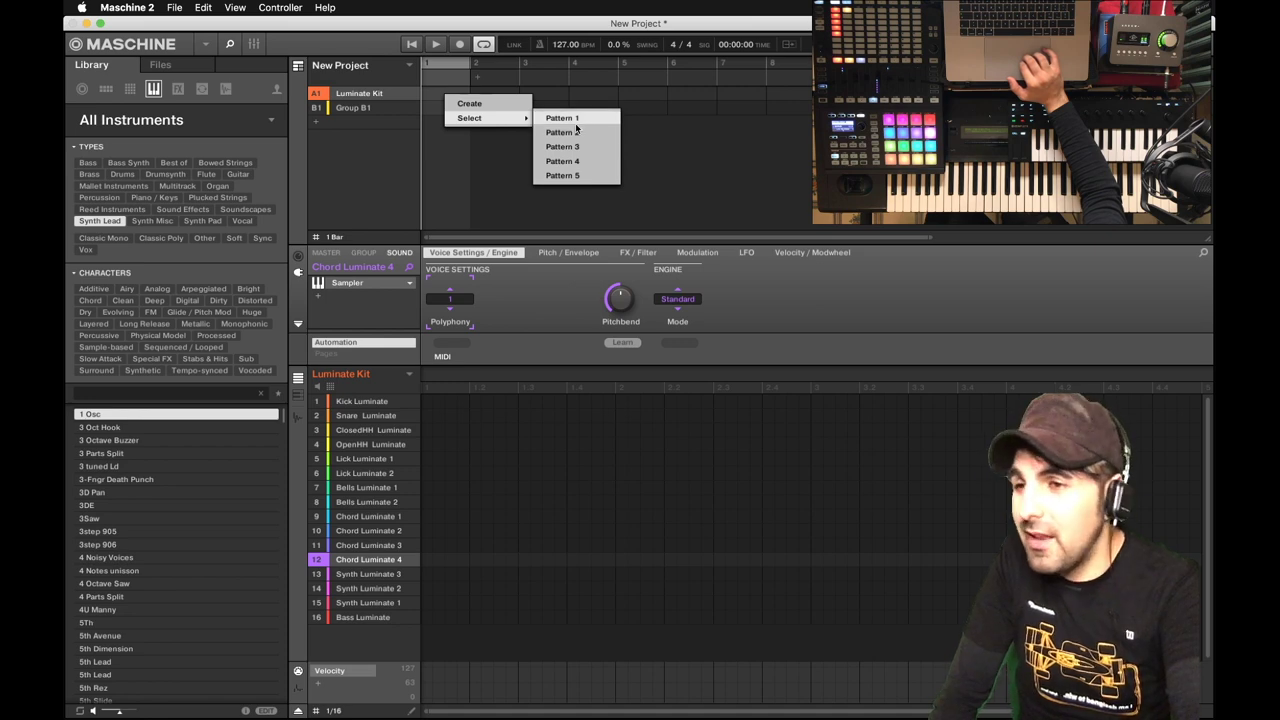
left_click(449, 79)
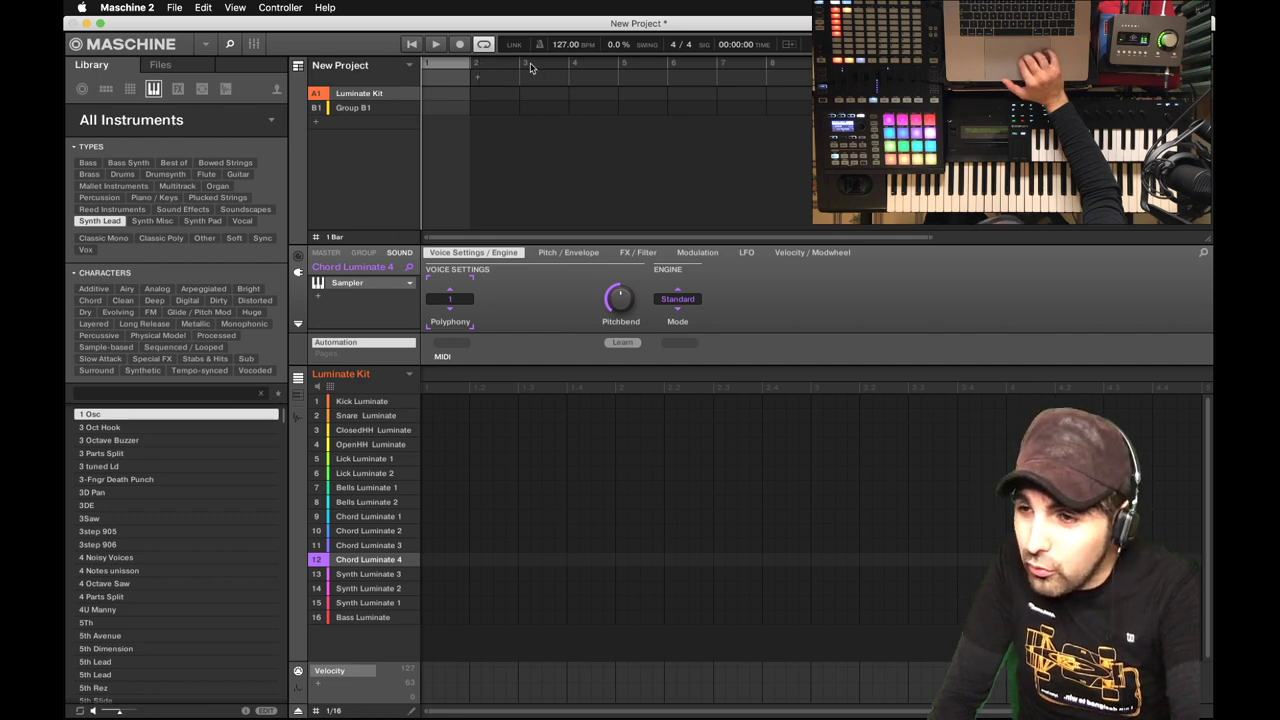
Assign the INTRO scene to the first song section, try a six-bar length, and set it back to four bars
right_click(449, 83)
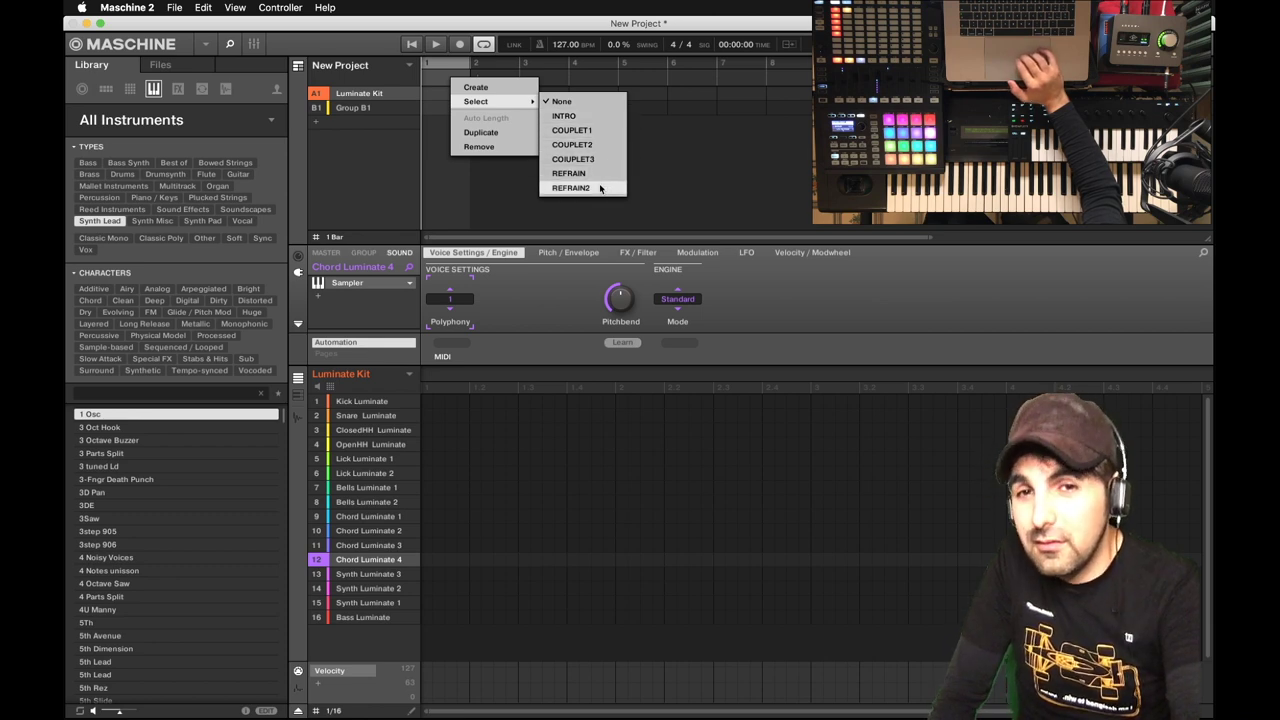
left_click(564, 116)
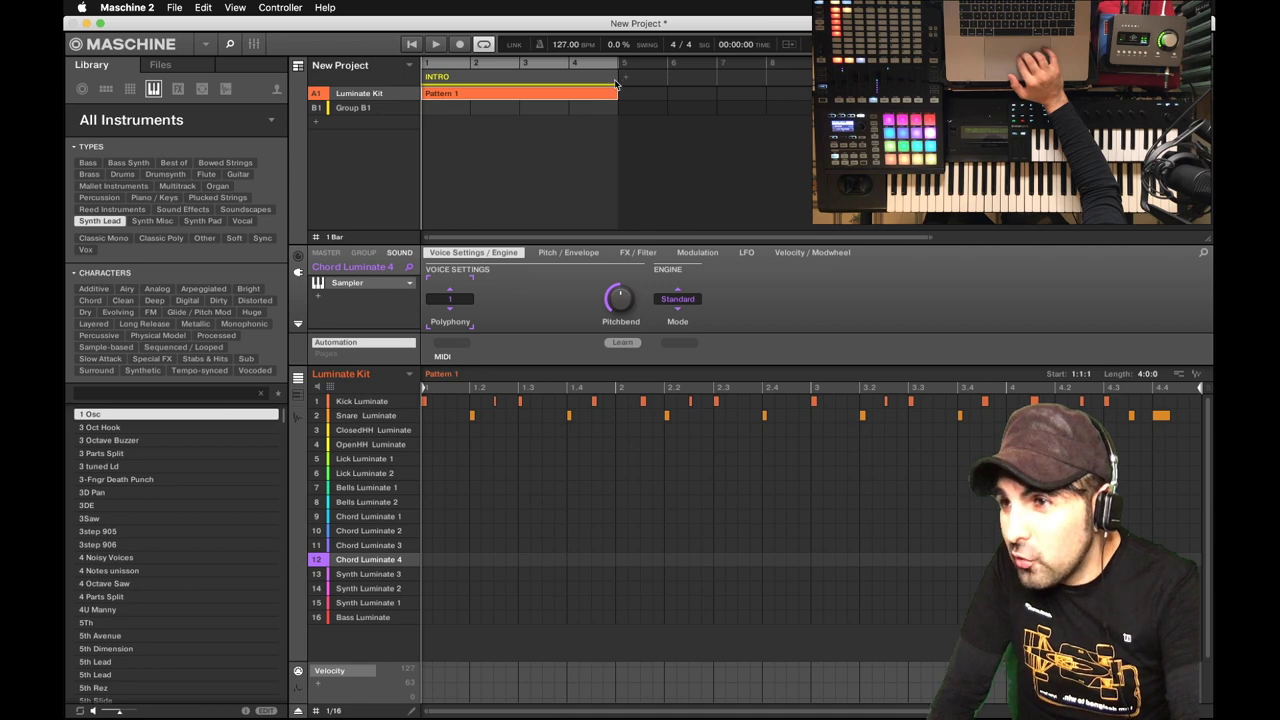
left_click_drag(625, 79, 706, 86)
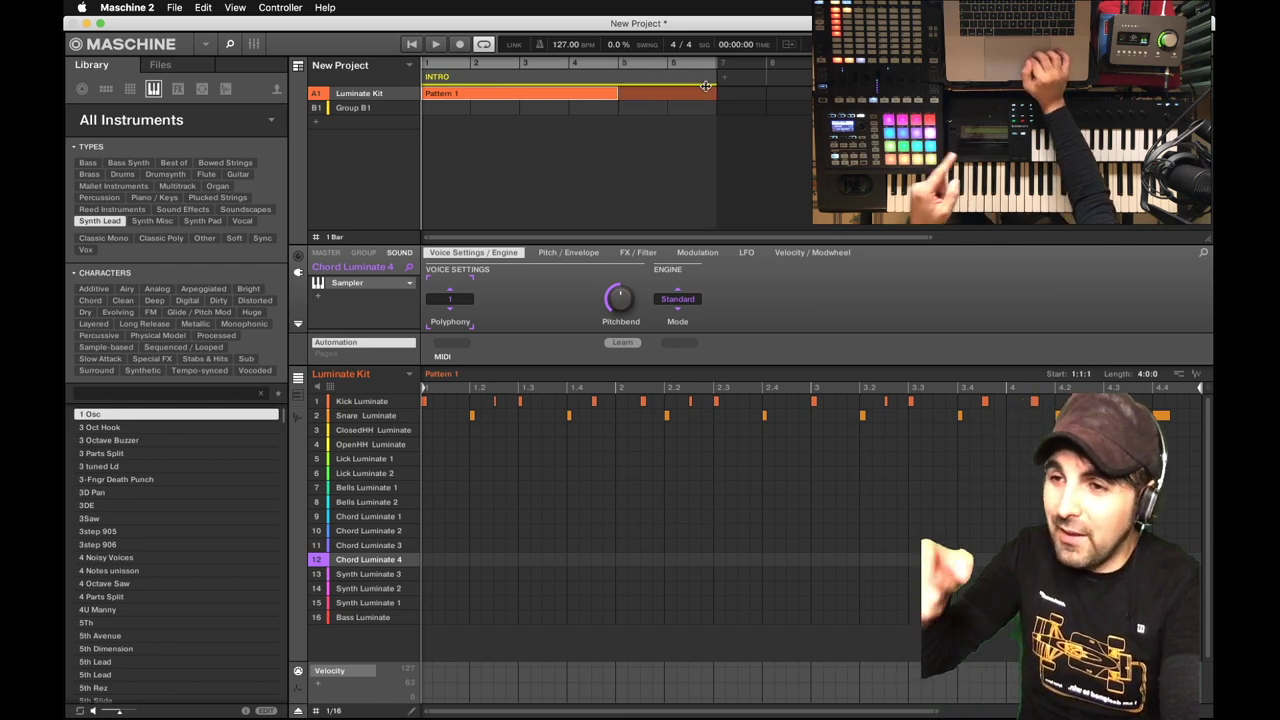
left_click_drag(690, 87, 633, 92)
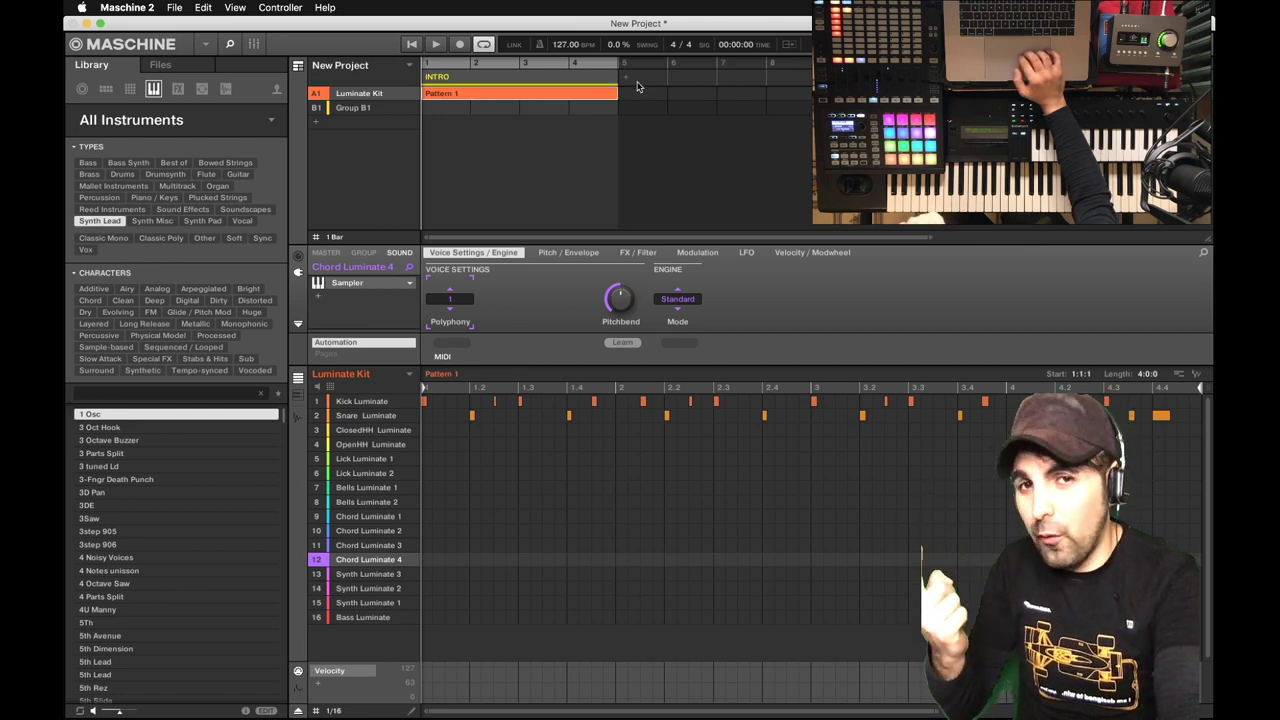
Add a second section at bar 5 and assign the COUPLET1 scene to it
left_click(628, 82)
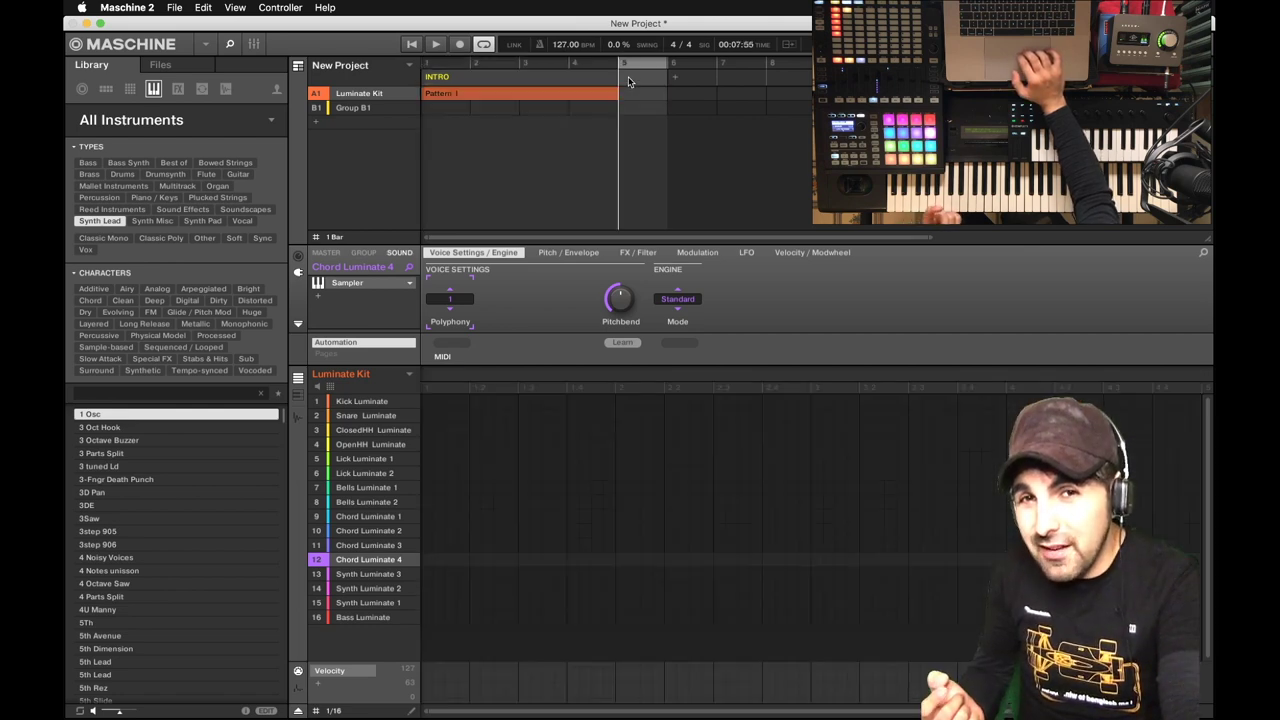
right_click(633, 80)
mouse_move(662, 100)
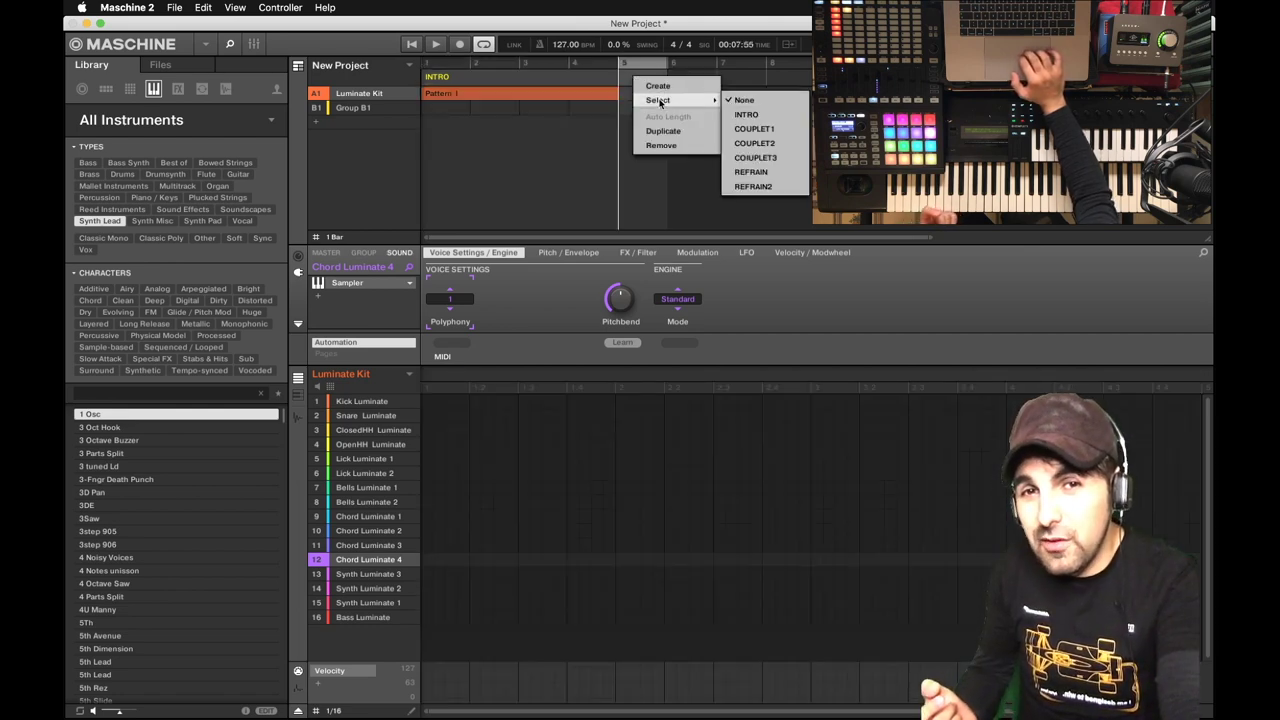
left_click(765, 129)
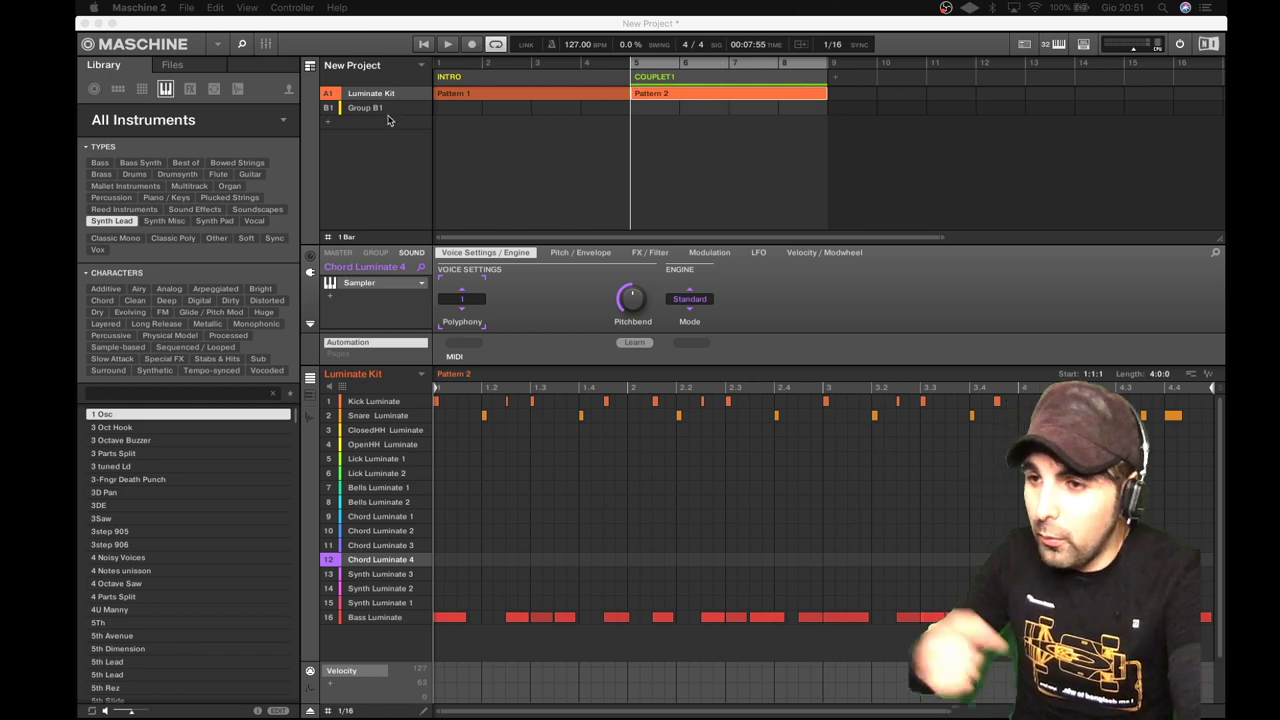
Turn off looping and play the song arrangement from bar 1
left_click(496, 45)
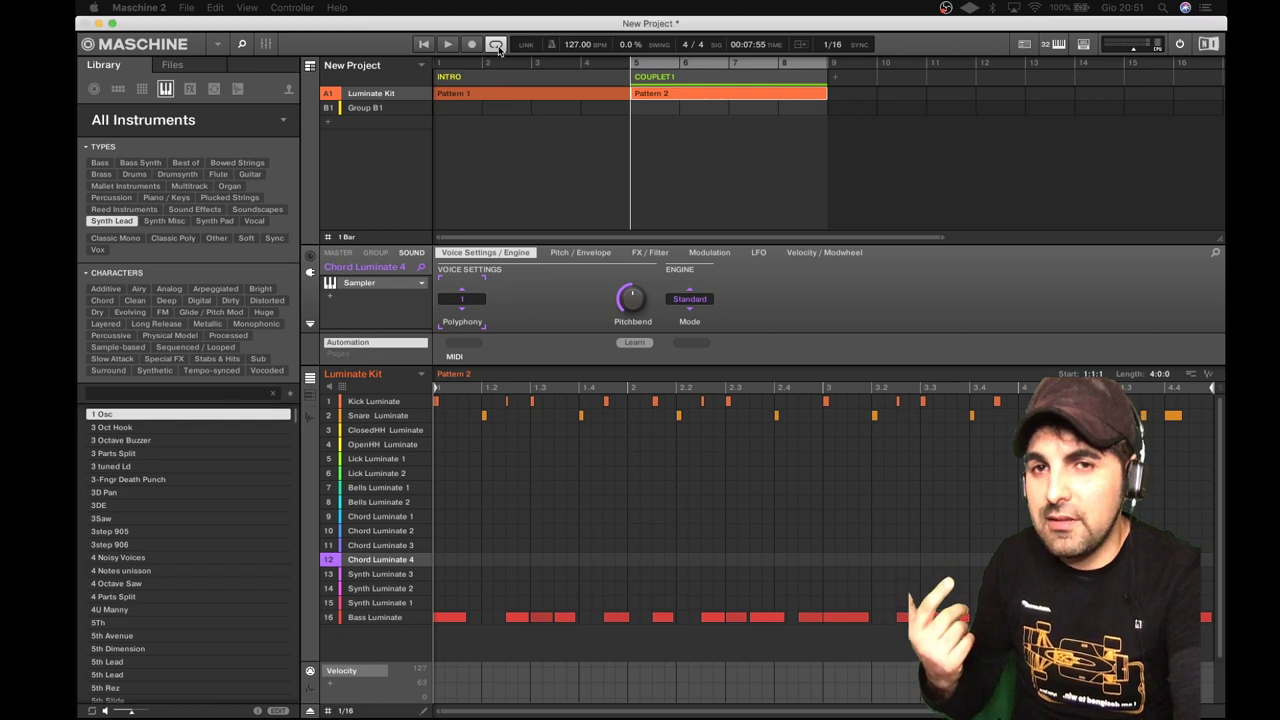
left_click(436, 66)
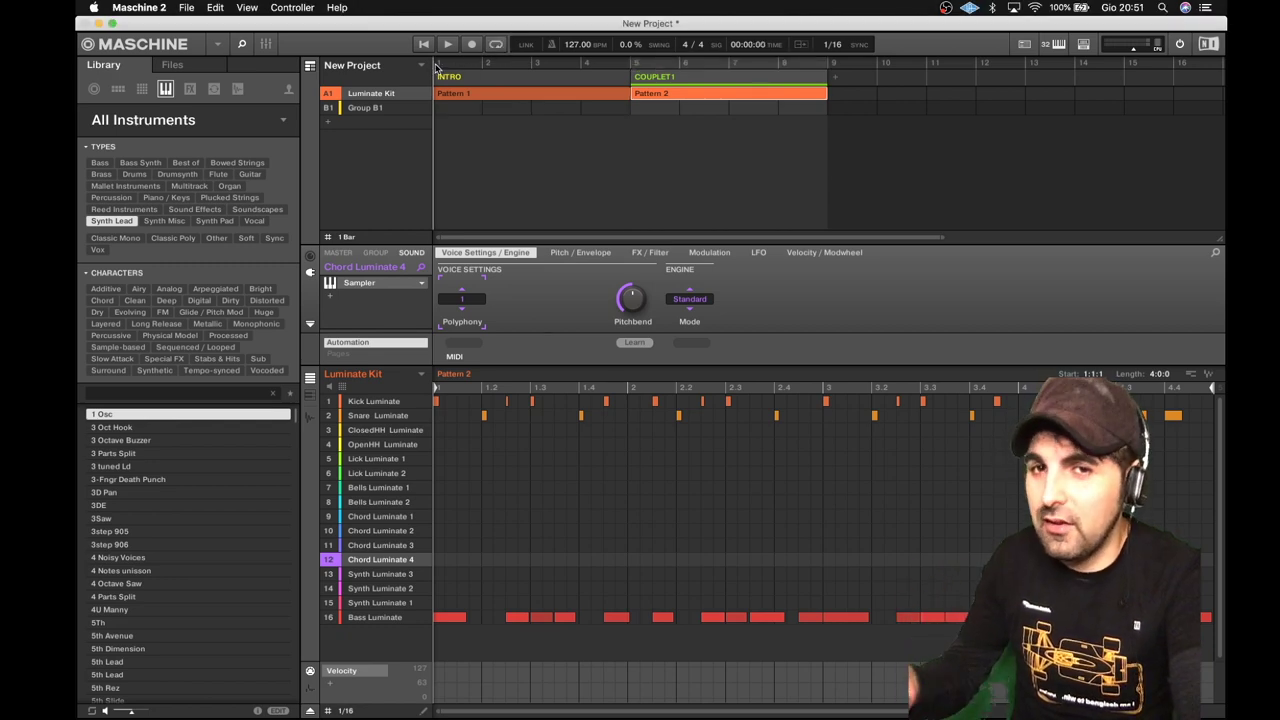
left_click(425, 45)
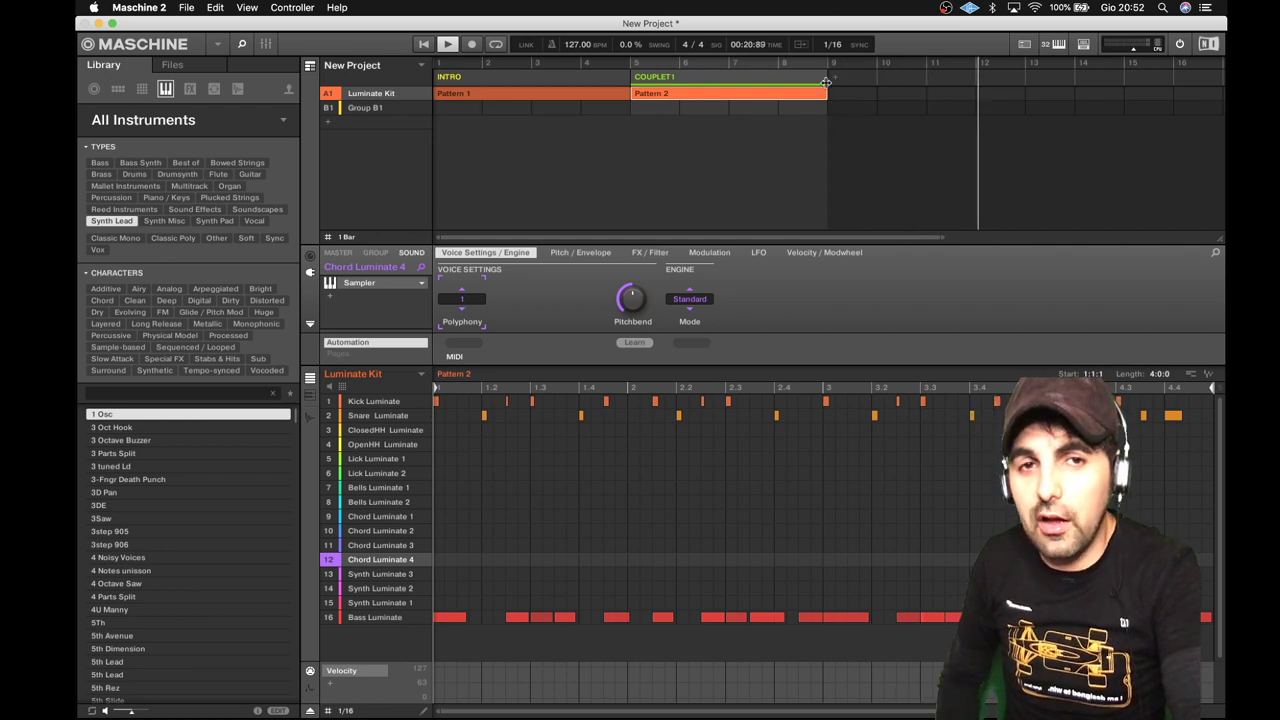
Extend the COUPLET1 section to eight bars and append the COUPLET2 scene after it at bar 13
left_click_drag(826, 82, 1003, 106)
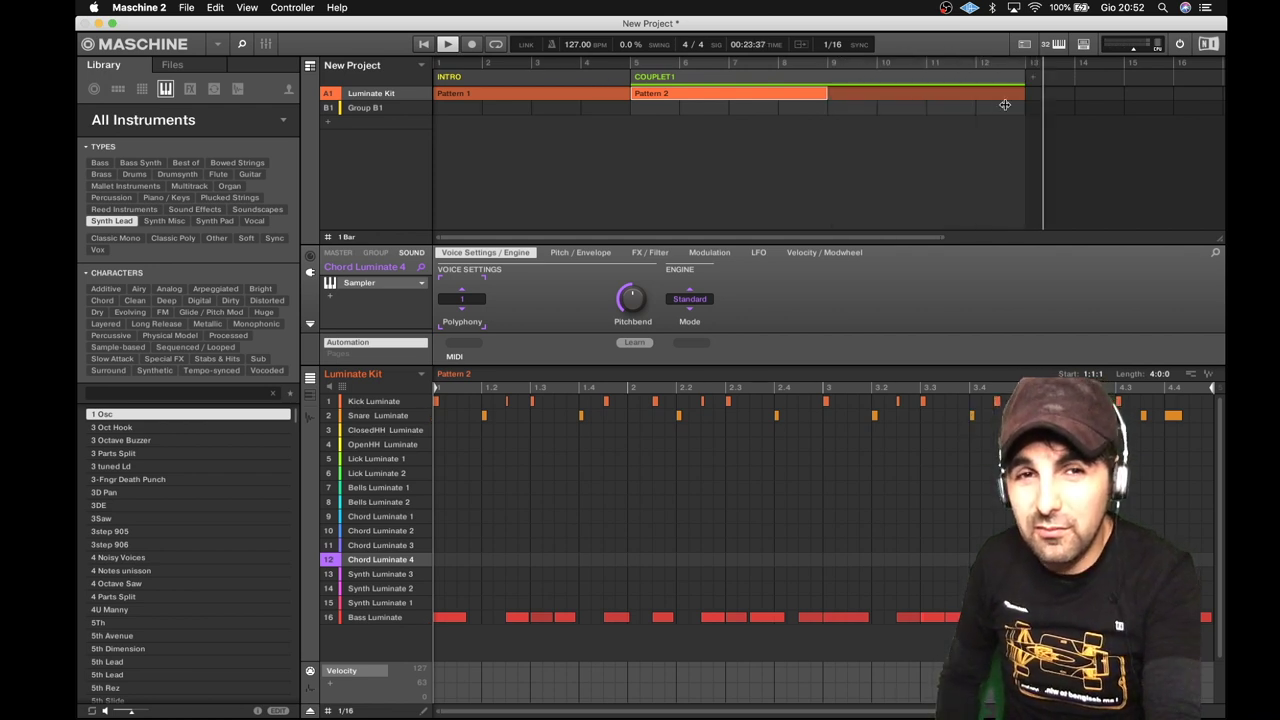
scroll(1007, 109, "right", 2)
scroll(1006, 109, "right", 2)
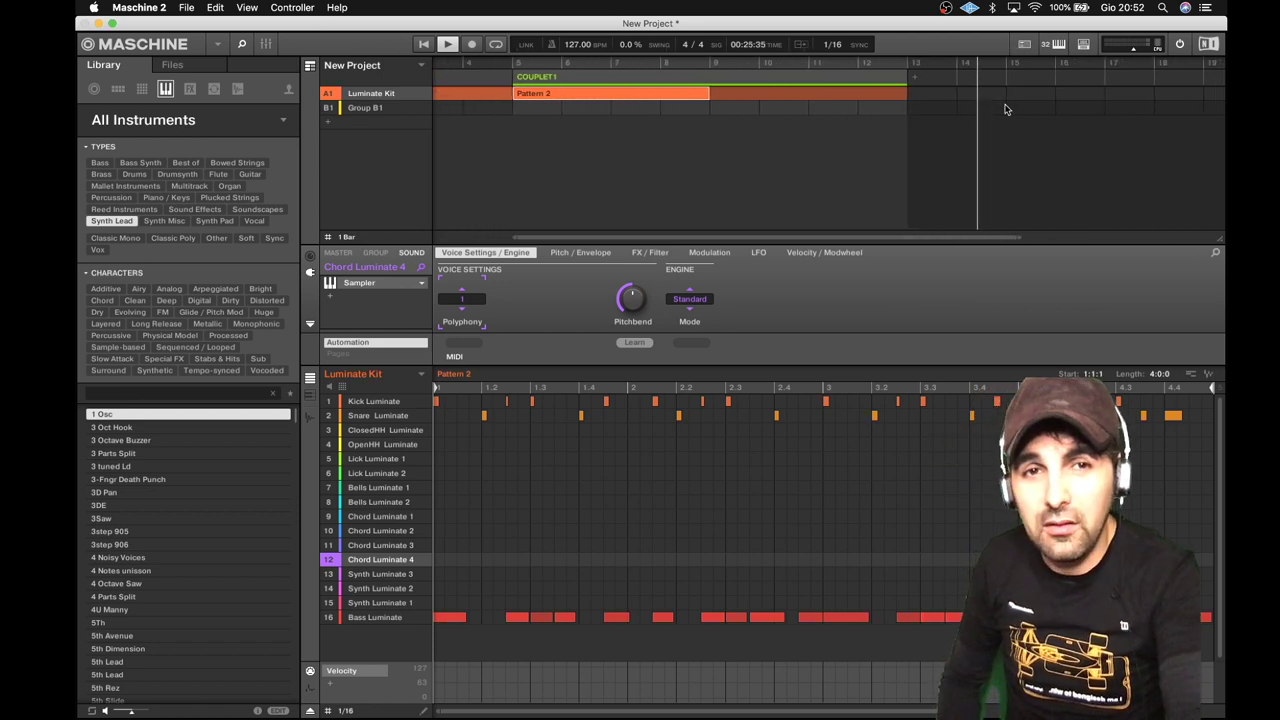
right_click(921, 80)
mouse_move(936, 100)
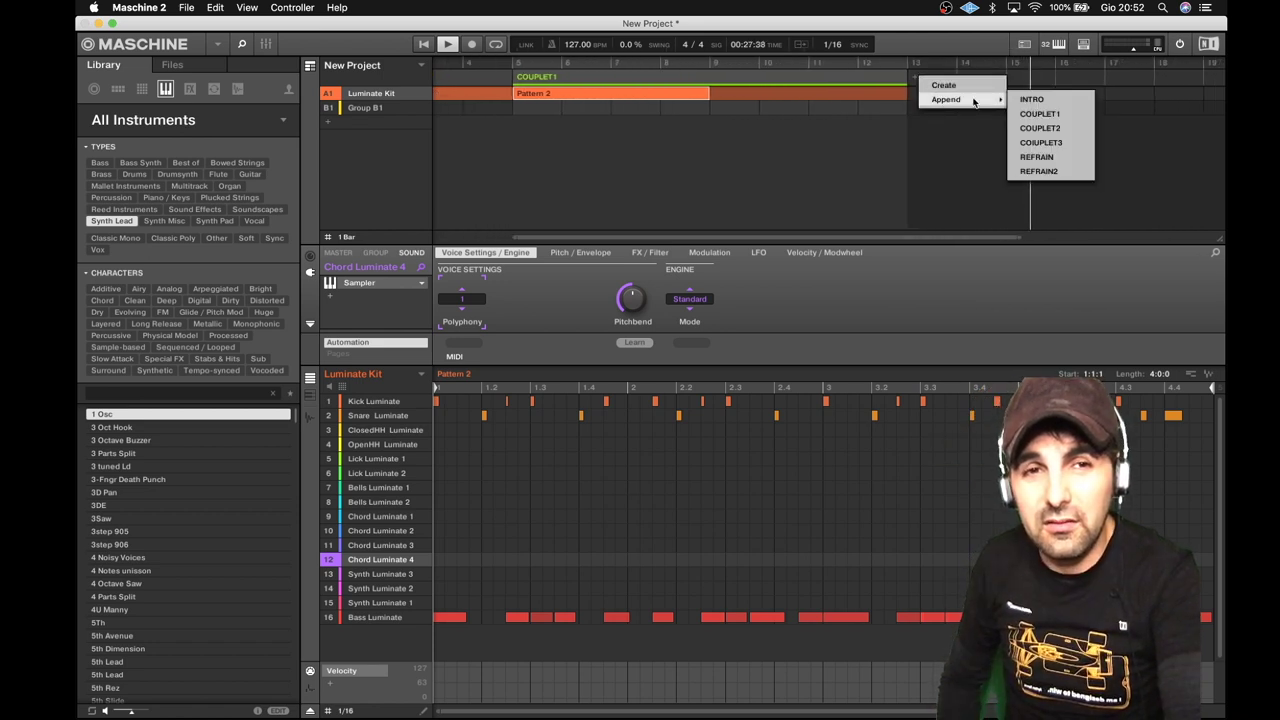
left_click(1045, 128)
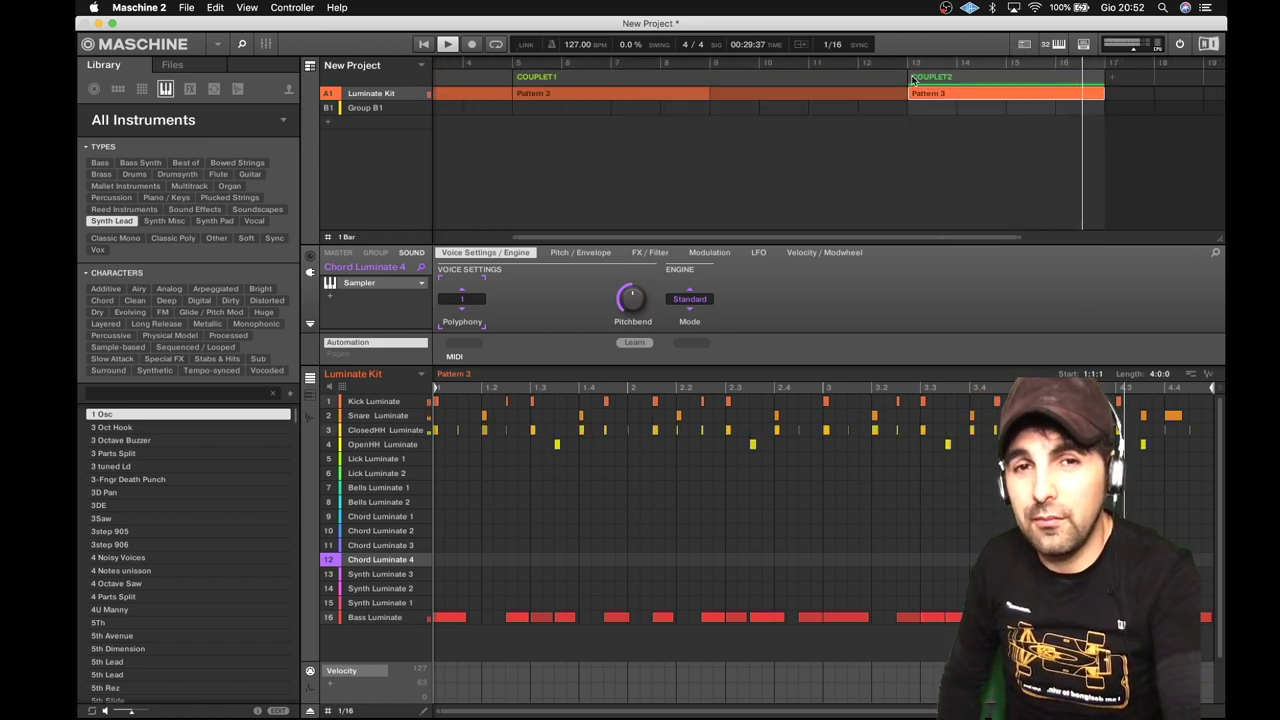
Extend the COUPLET2 section to eight bars so that it ends at bar 21
scroll(1020, 92, "right", 1)
scroll(1062, 82, "right", 1)
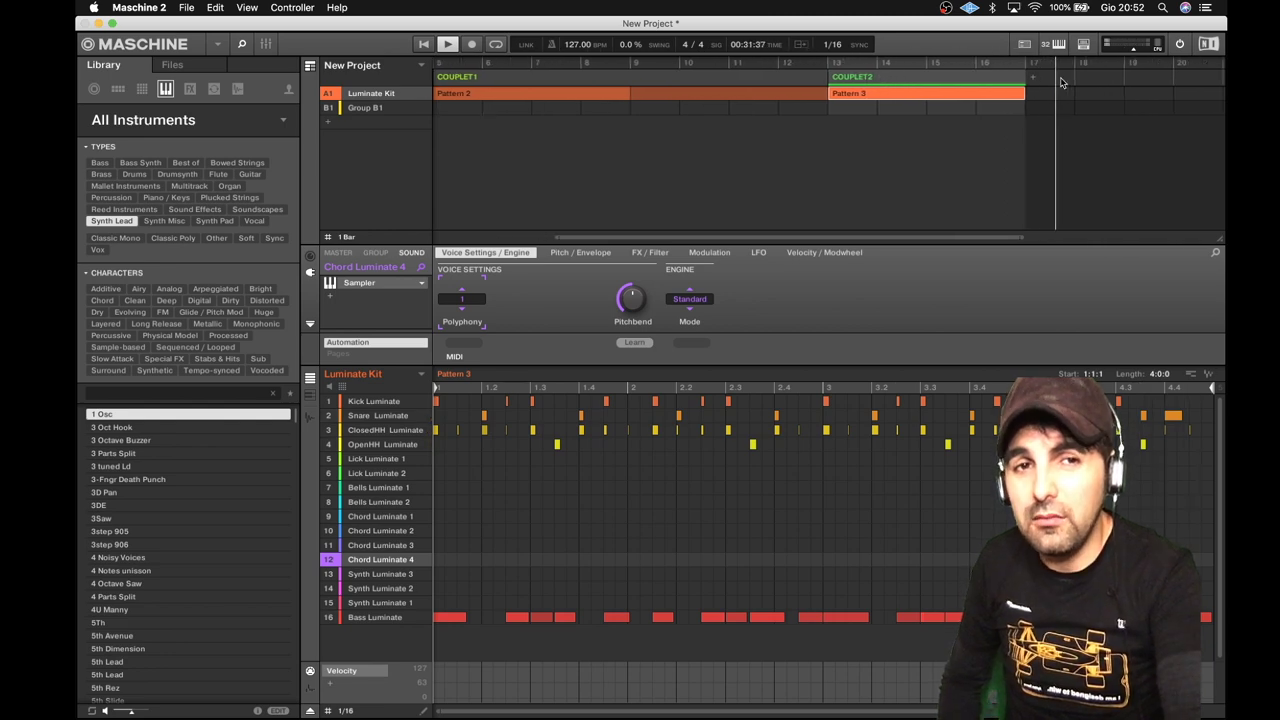
scroll(940, 102, "right", 2)
scroll(940, 102, "right", 3)
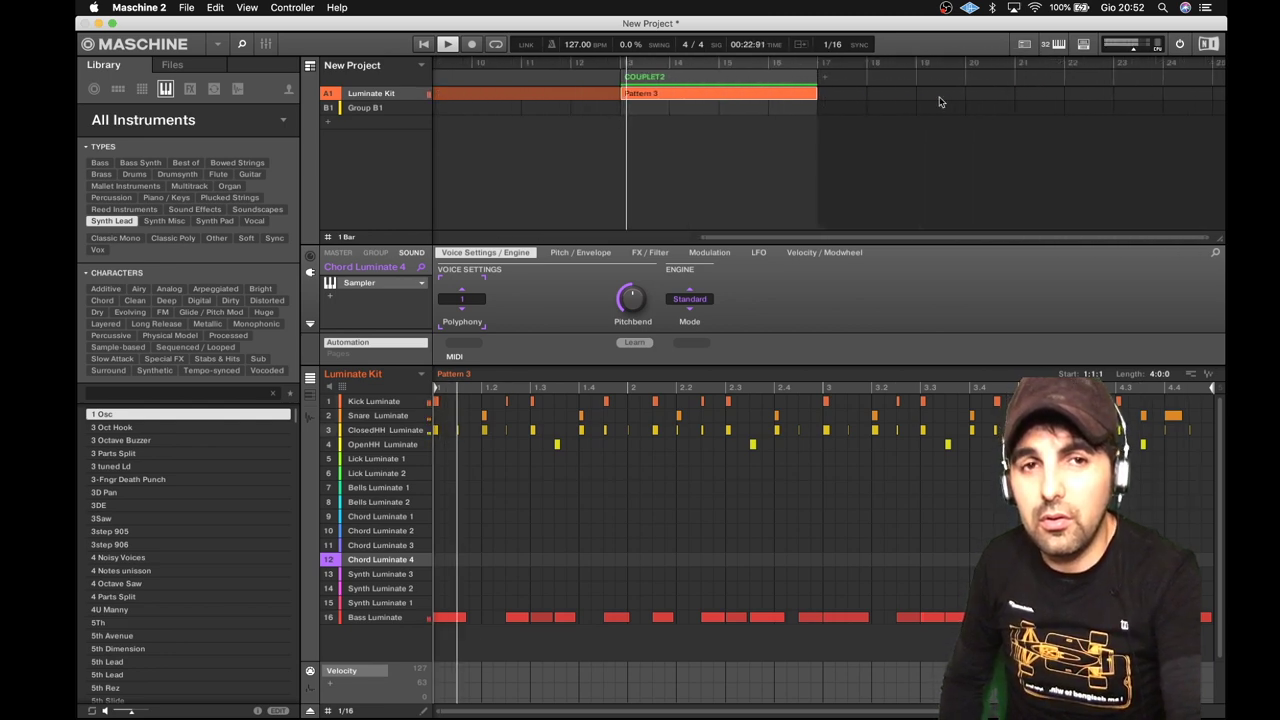
left_click_drag(817, 78, 1022, 97)
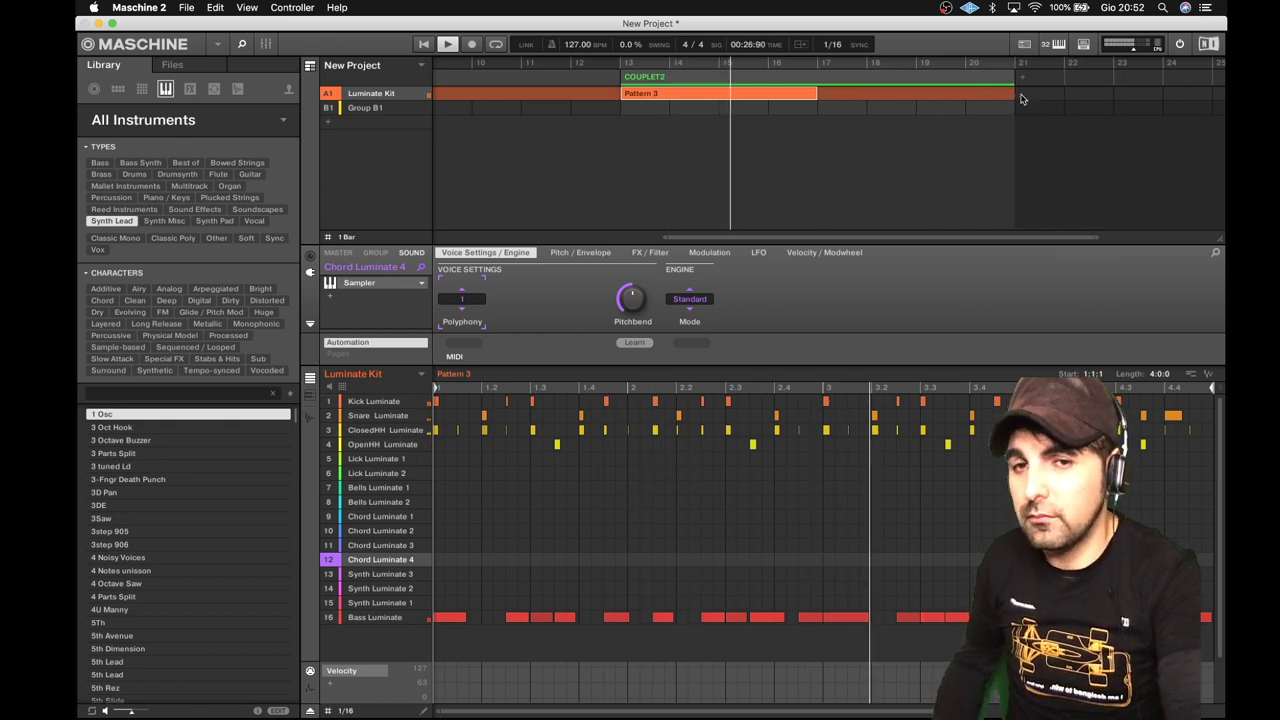
Append the COIUPLET3 scene to the arrangement at bar 21
scroll(960, 85, "right", 2)
left_click(949, 78)
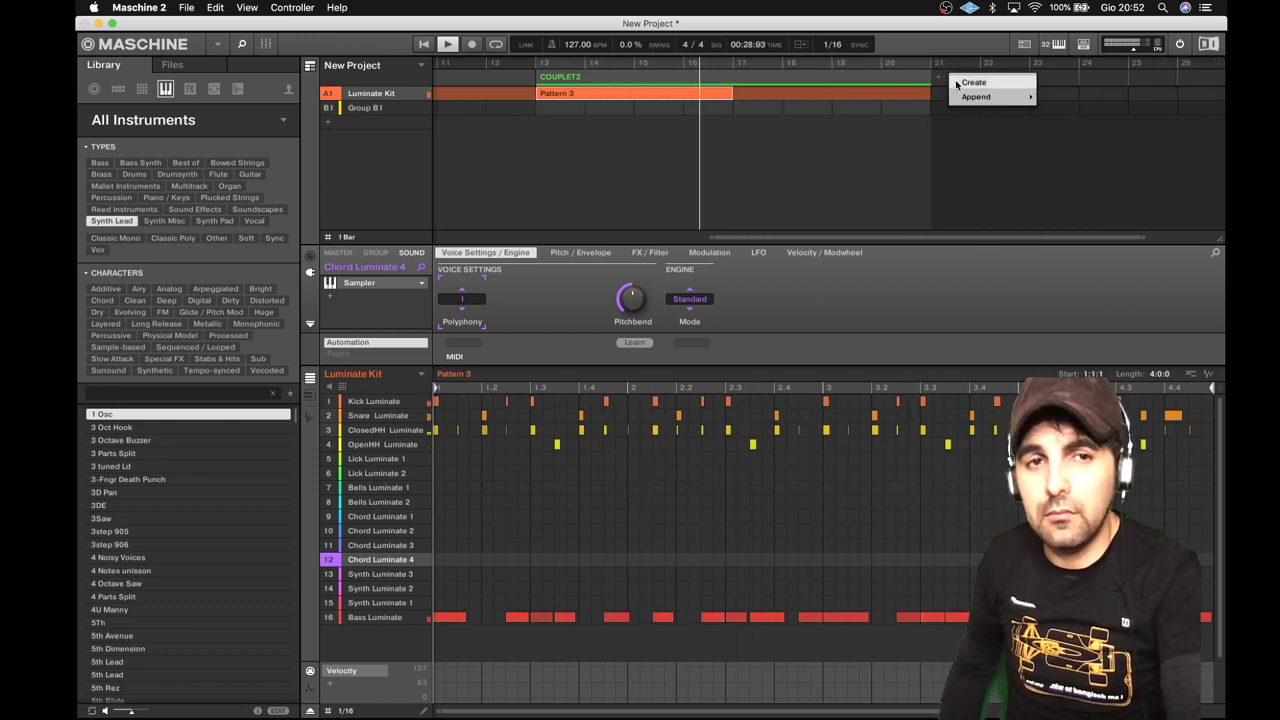
mouse_move(1005, 97)
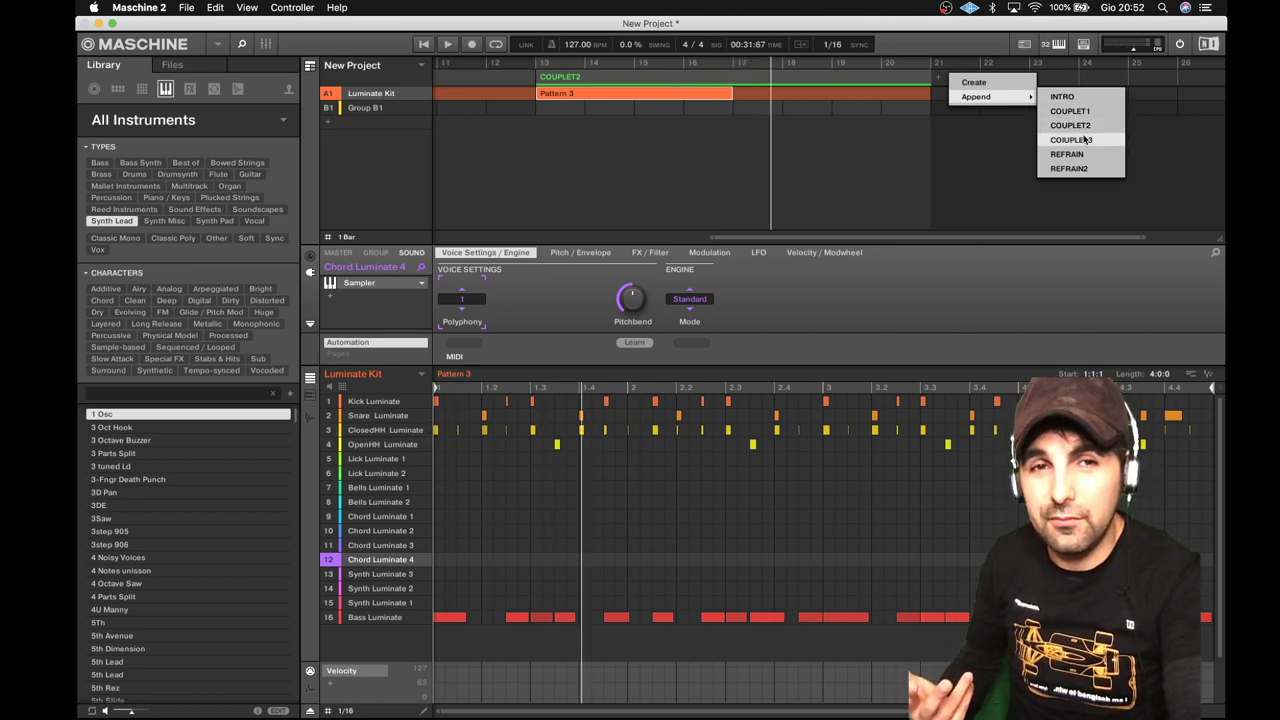
left_click(1085, 140)
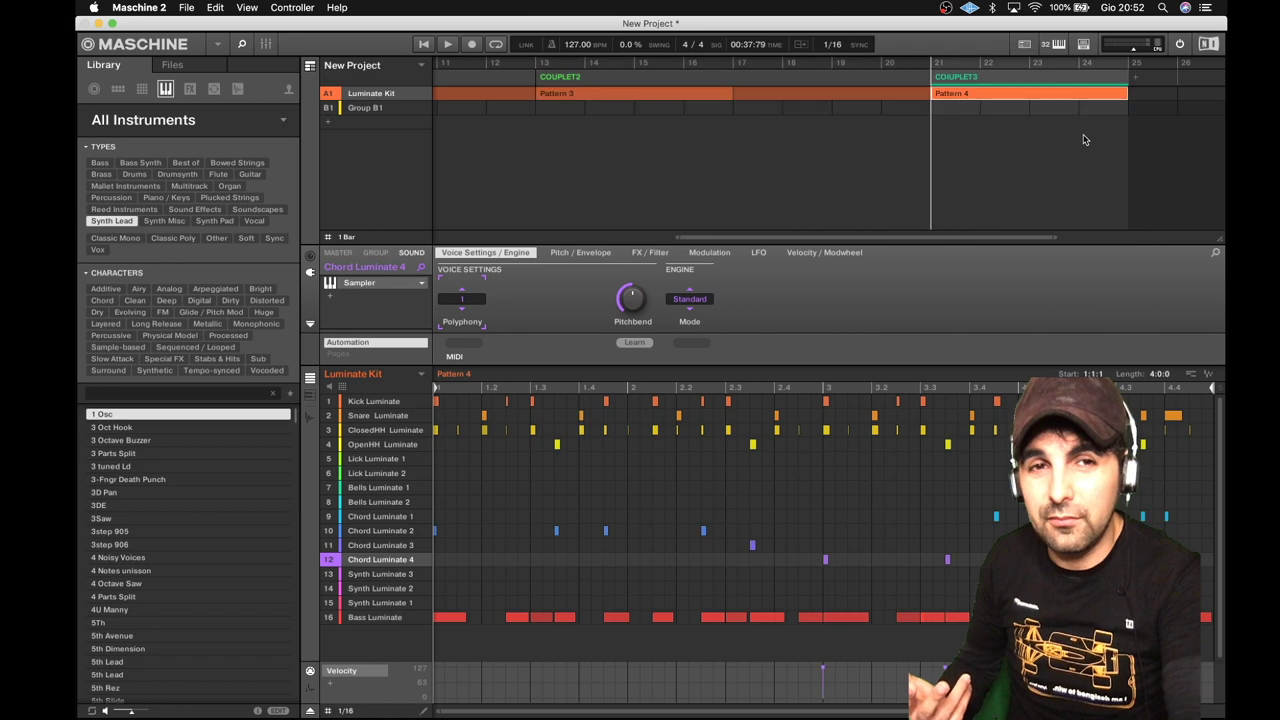
Add a section at bar 25 with the REFRAIN scene and extend it to eight bars
left_click(852, 78)
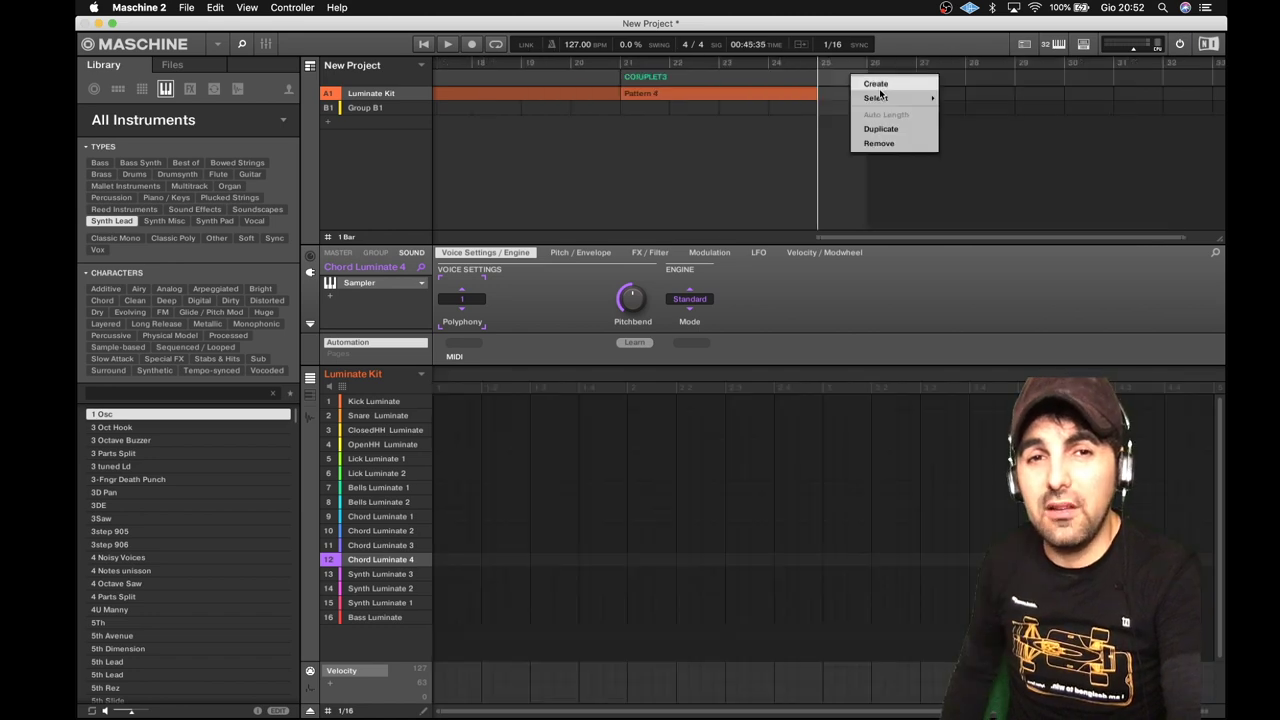
mouse_move(910, 99)
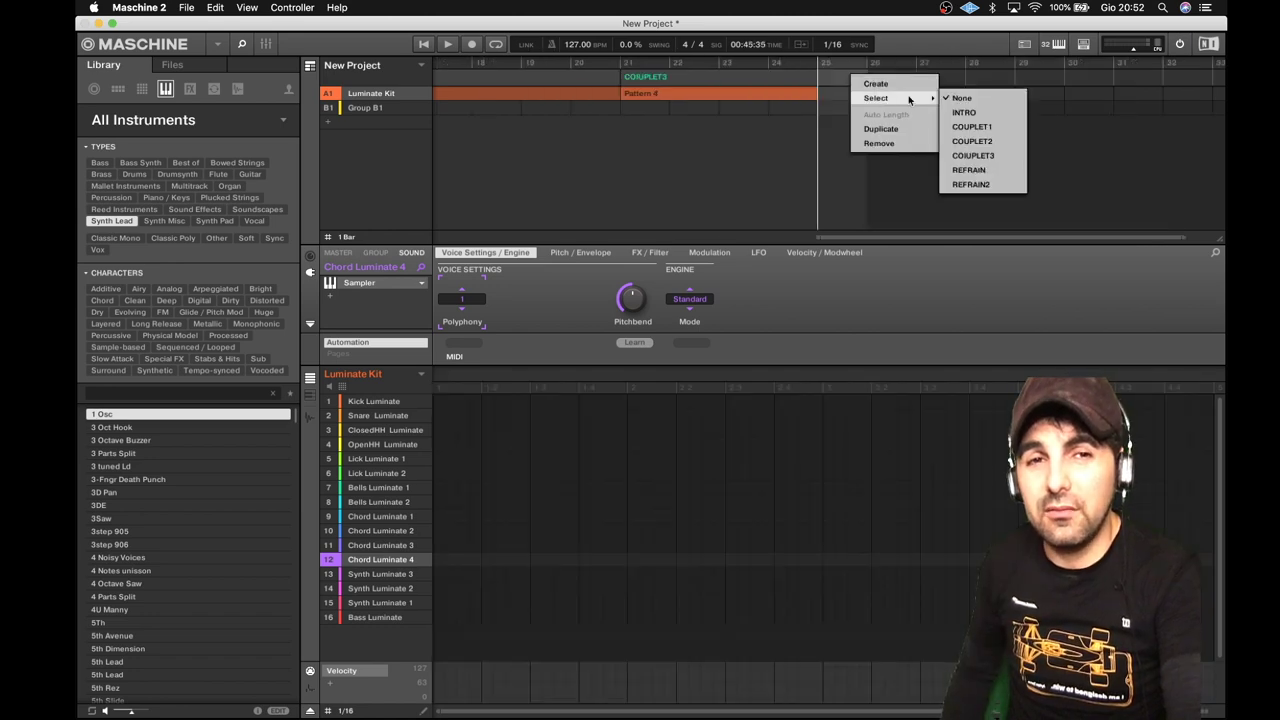
left_click(970, 170)
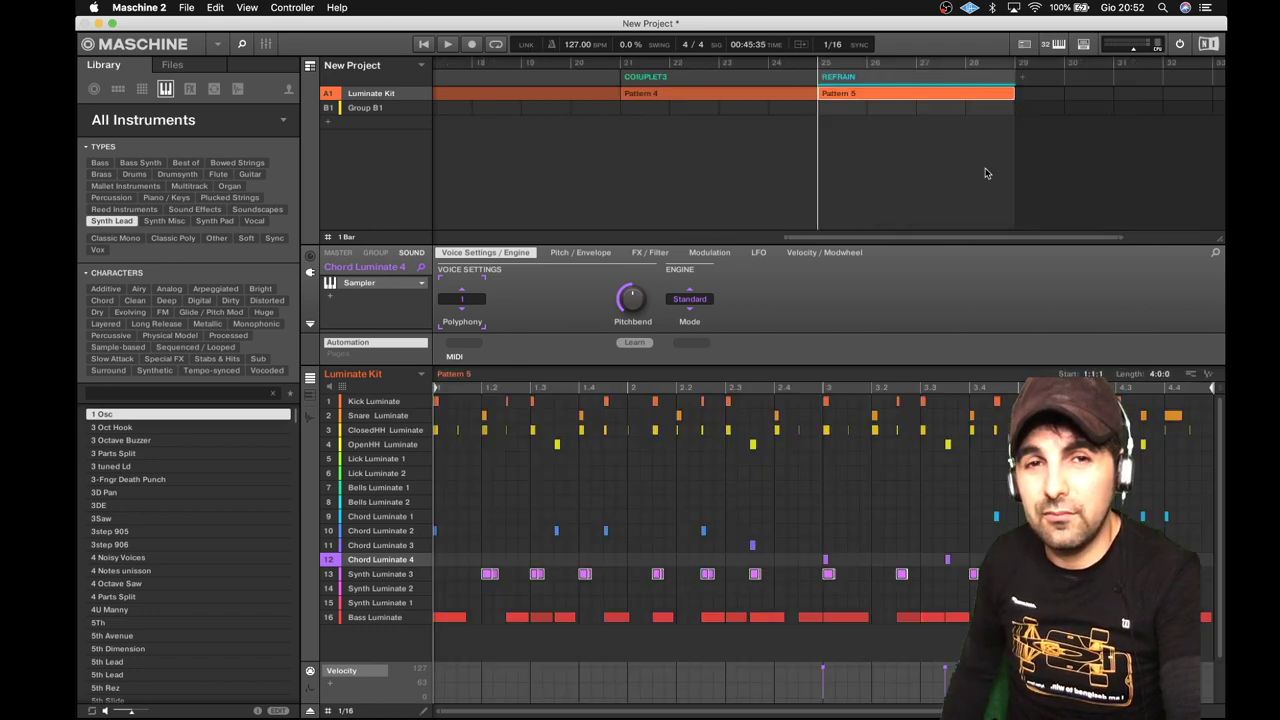
left_click_drag(1013, 78, 922, 93)
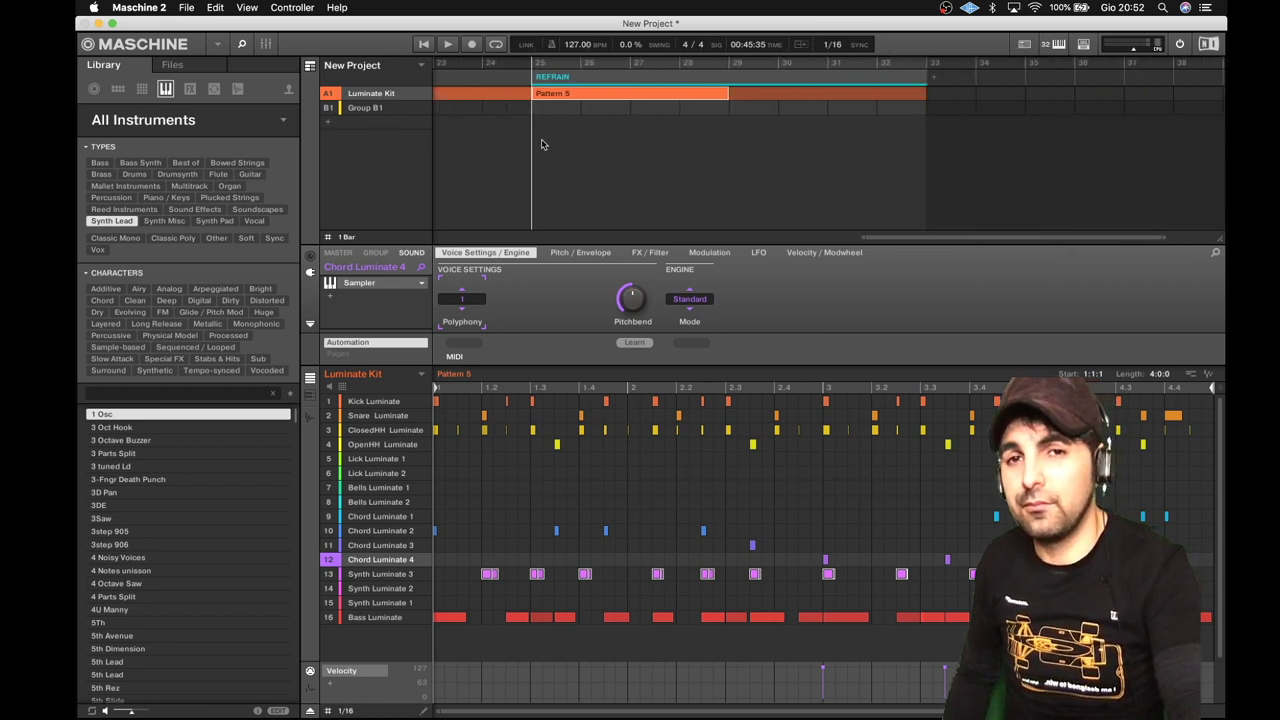
Append the REFRAIN2 scene at bar 33 and extend its section to eight bars
right_click(936, 82)
mouse_move(975, 101)
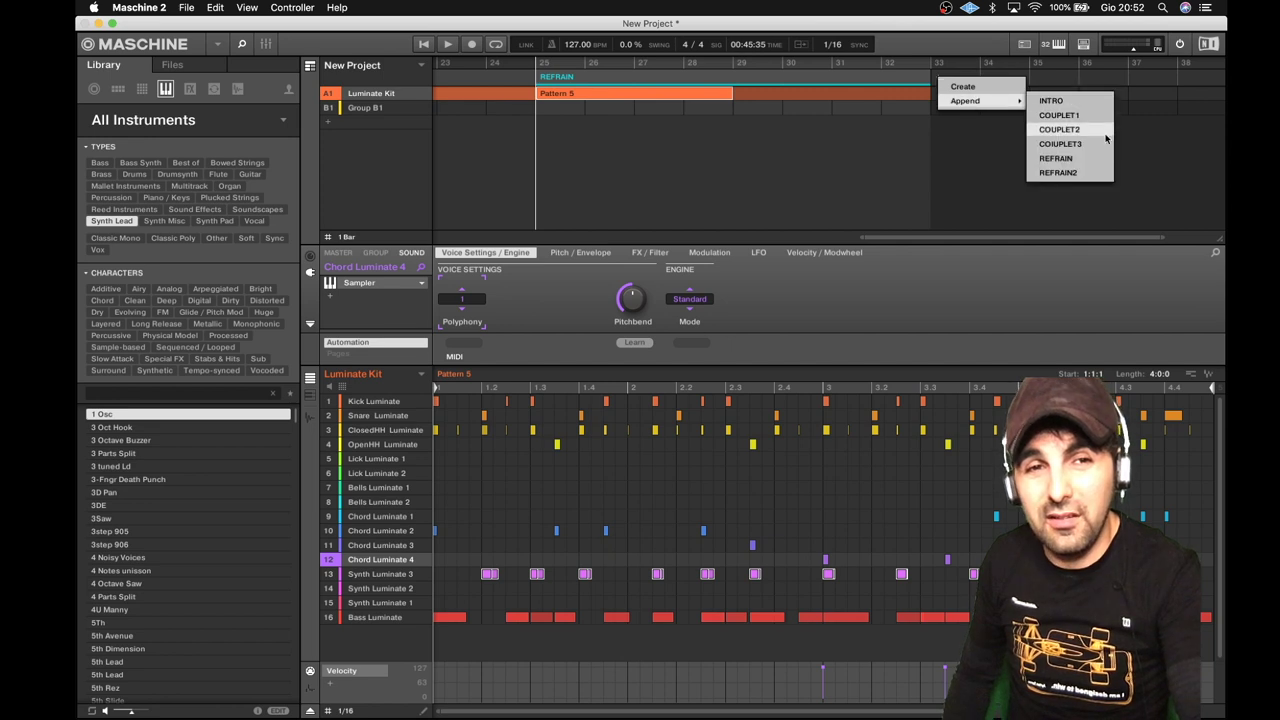
left_click(1086, 173)
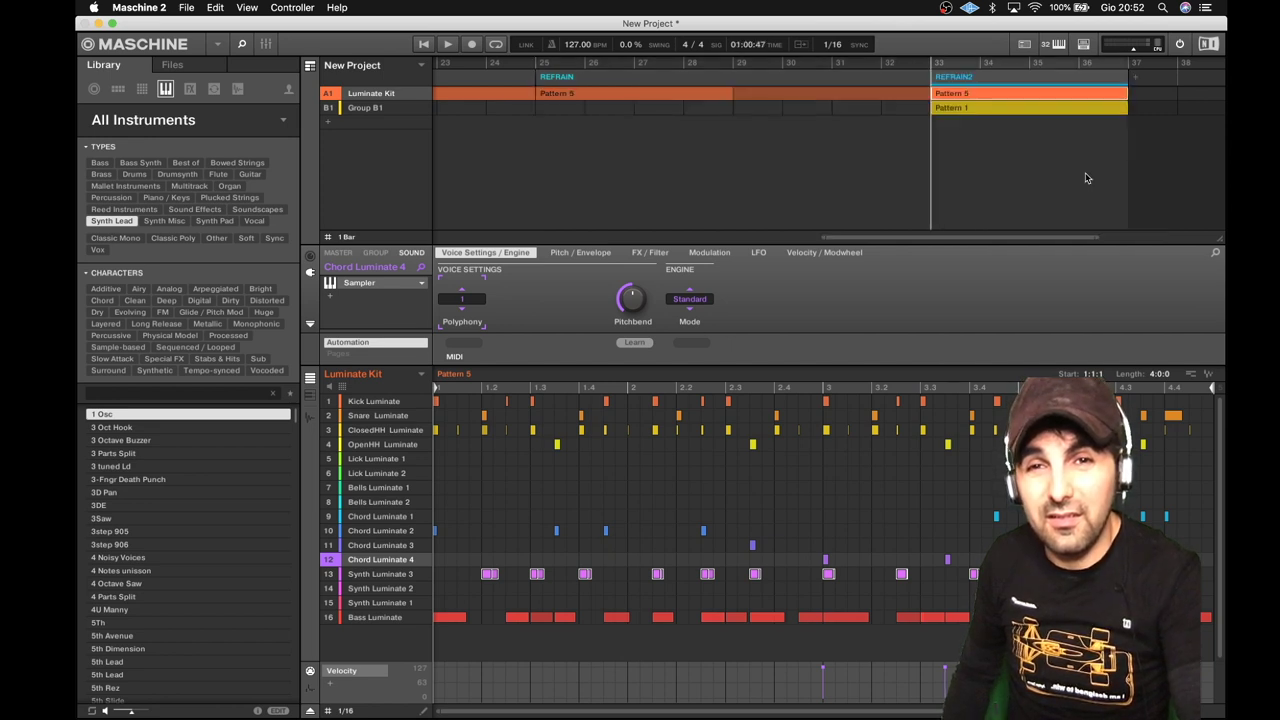
left_click_drag(1142, 77, 1030, 80)
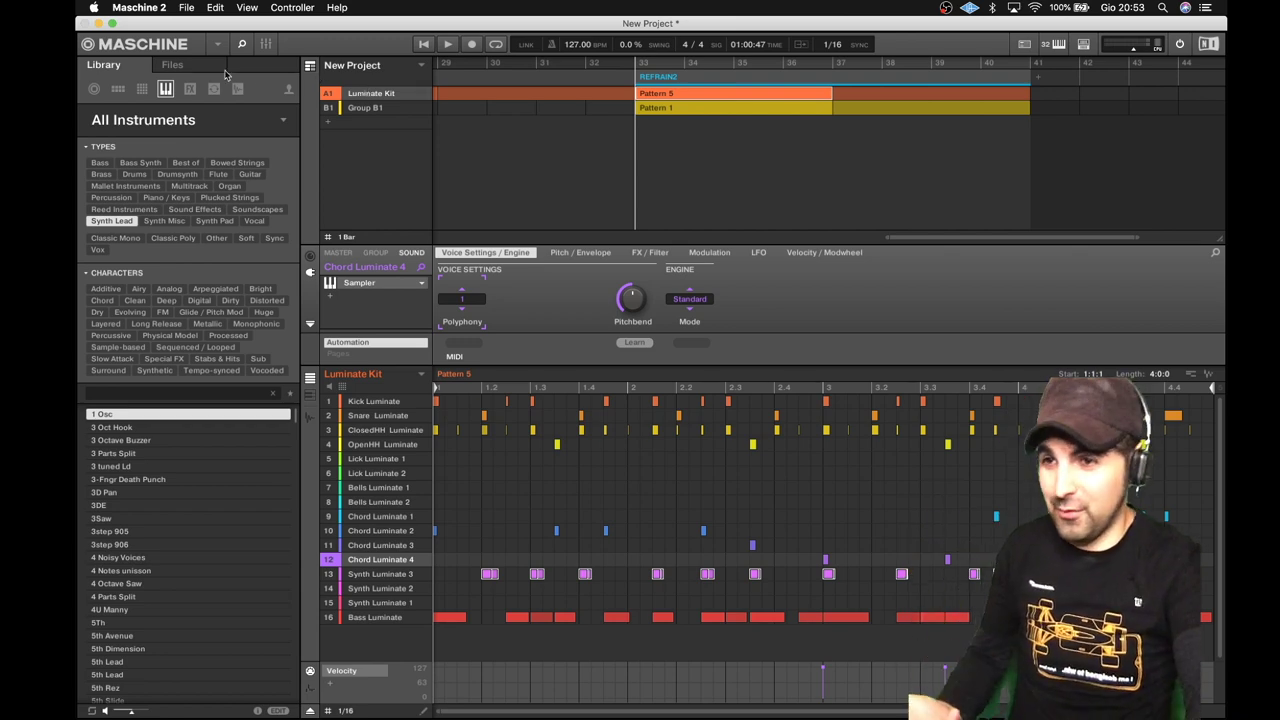
Review the song sections from INTRO through REFRAIN2, briefly checking the scene overview as well
left_click(587, 236)
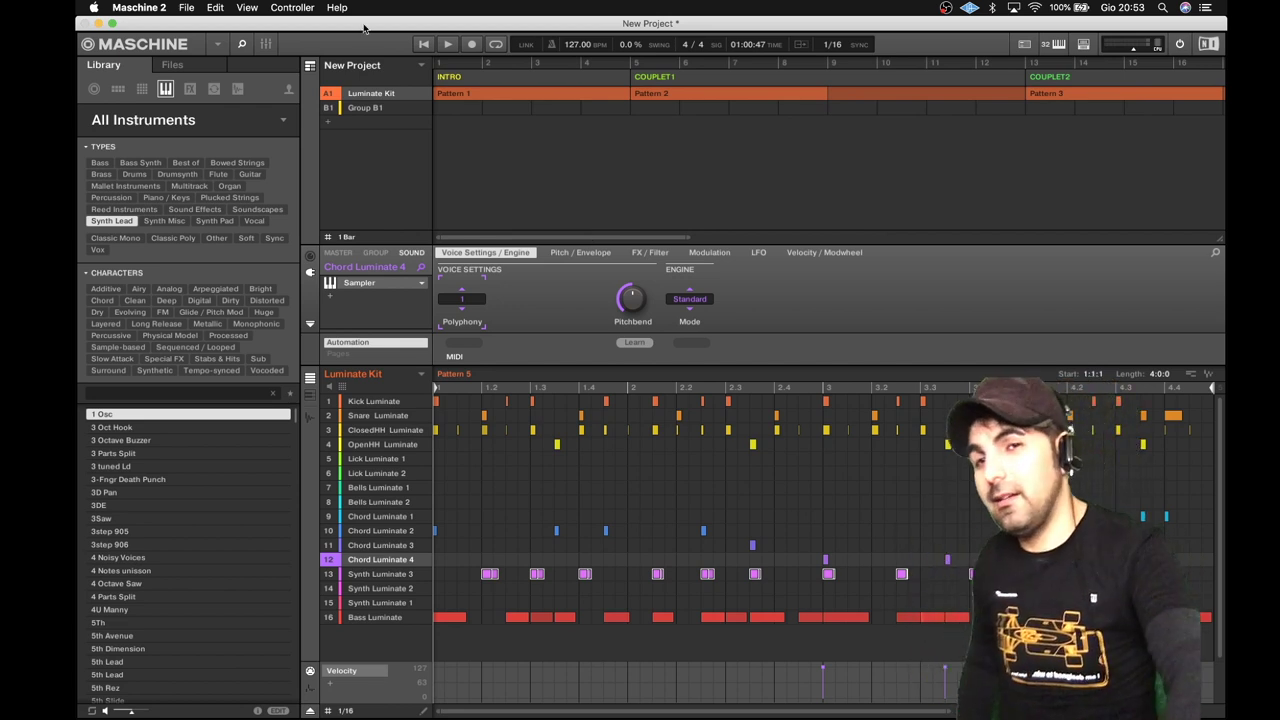
left_click(310, 66)
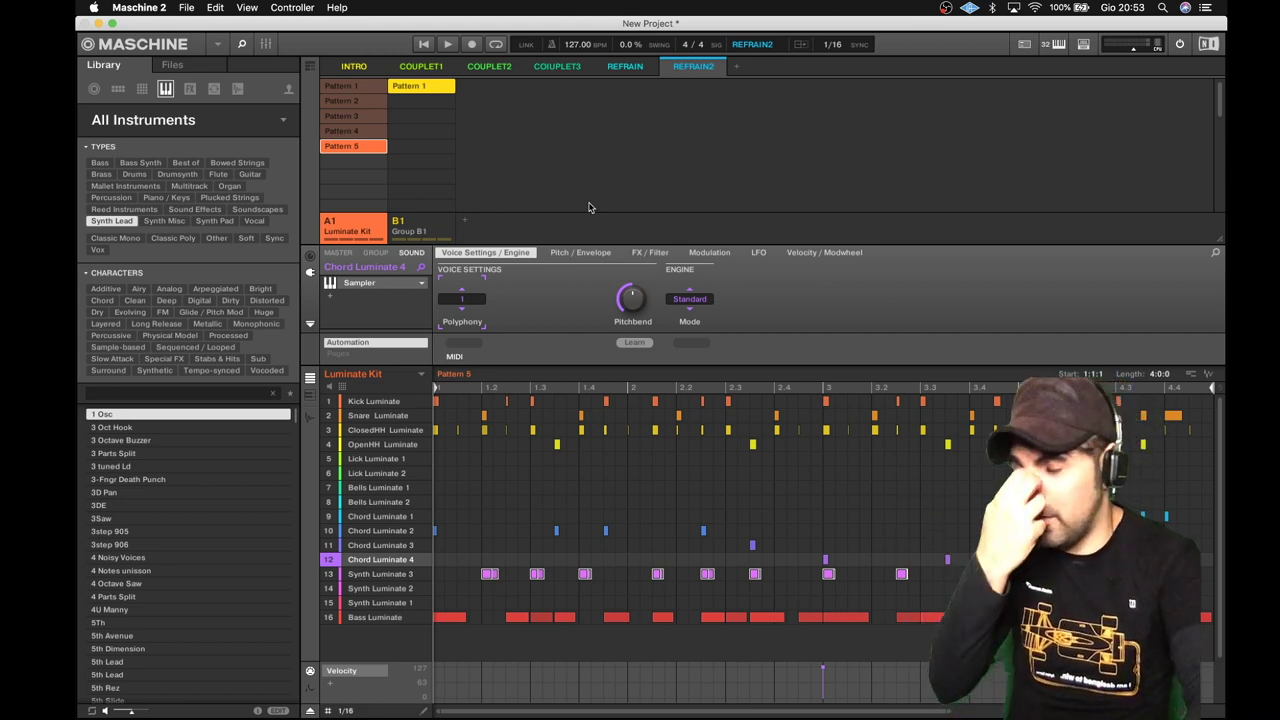
left_click(310, 66)
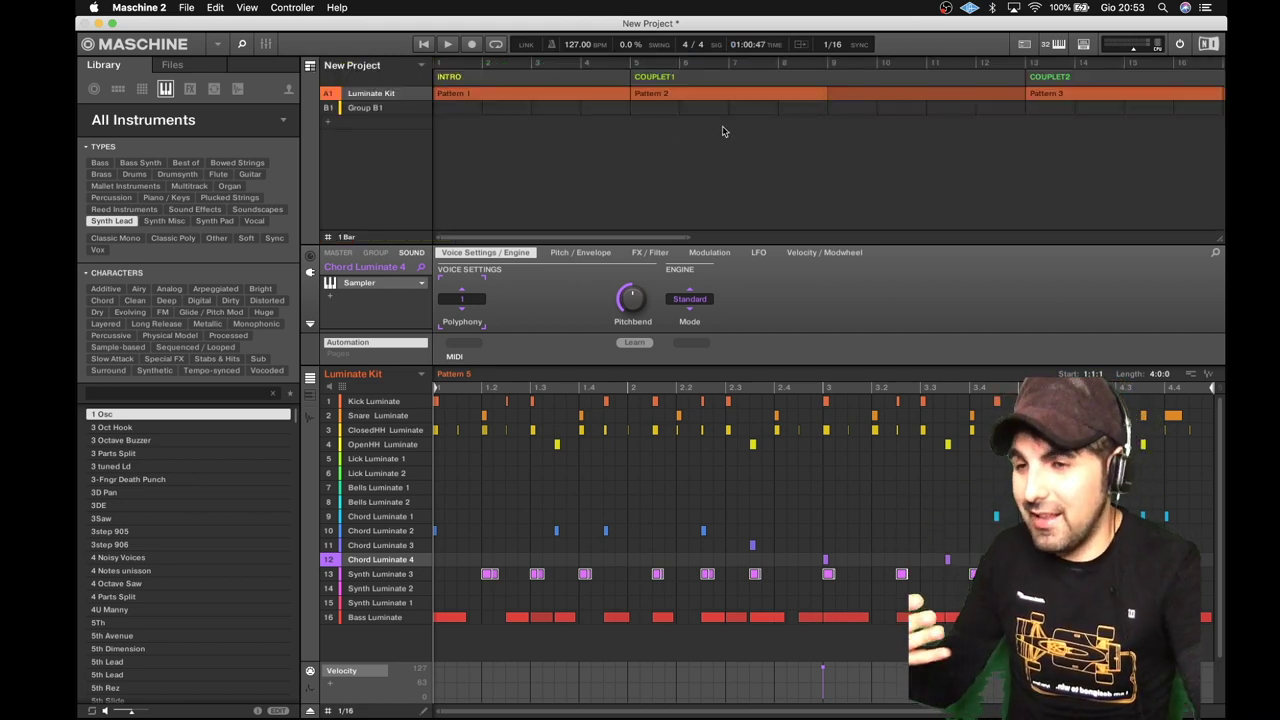
scroll(723, 131, "right", 10)
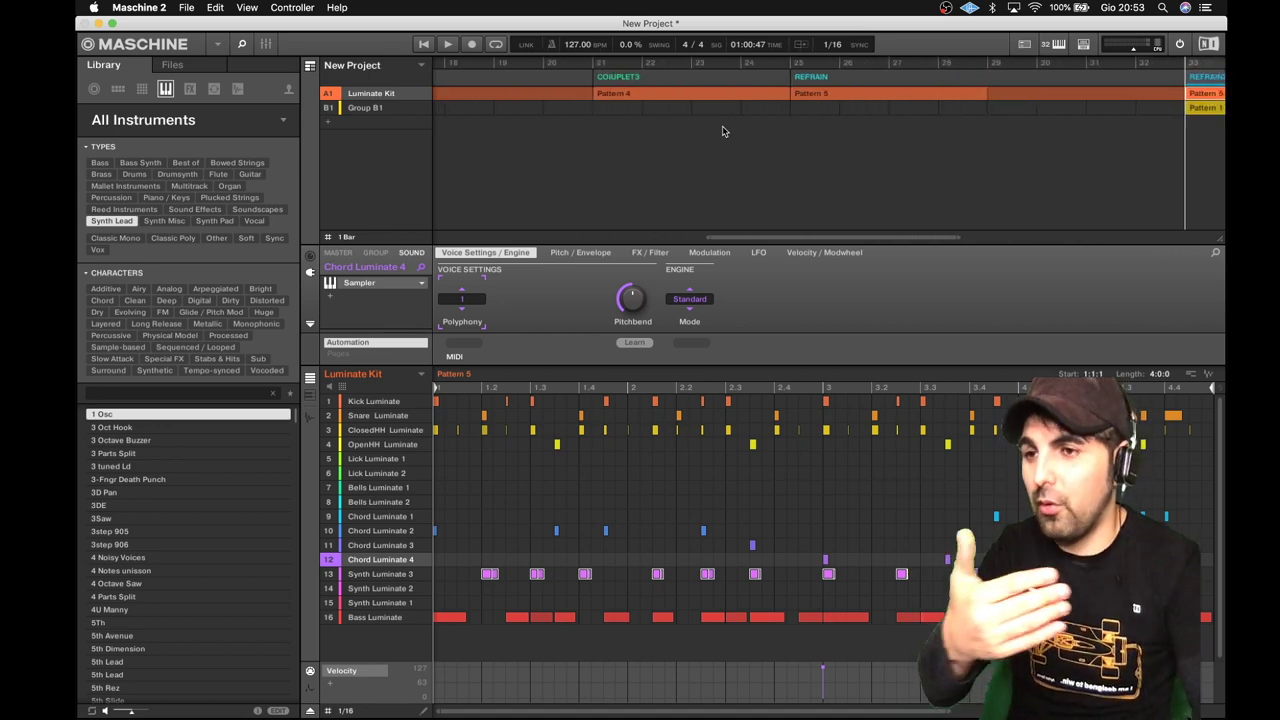
scroll(723, 131, "right", 2)
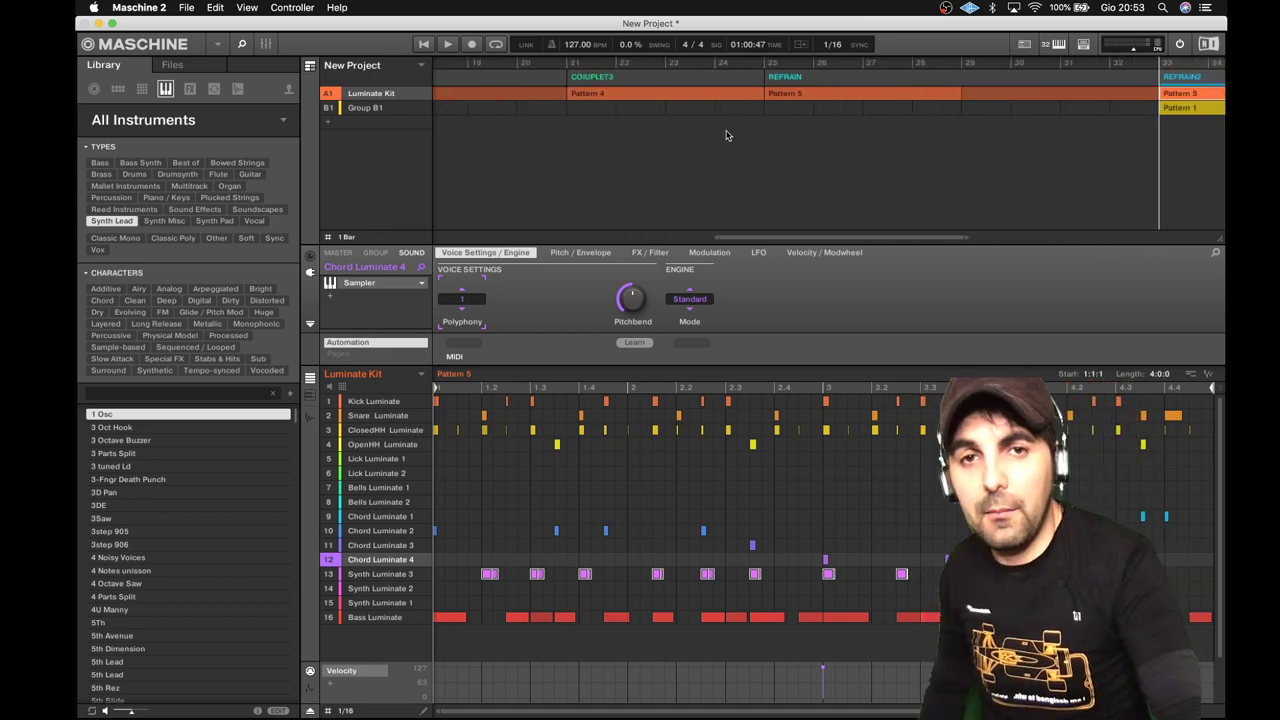
Play the arrangement from the start of COIUPLET3 at bar 21 through to REFRAIN2, and stop playback
left_click(570, 63)
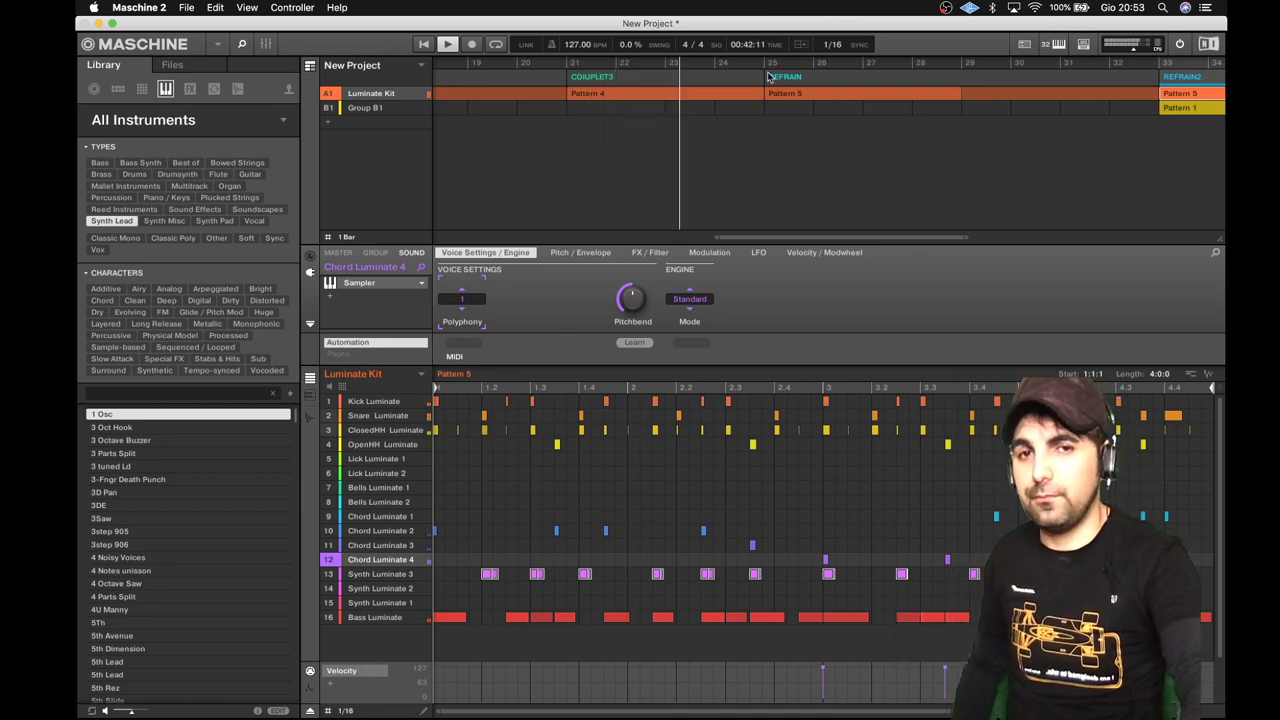
scroll(818, 123, "right", 4)
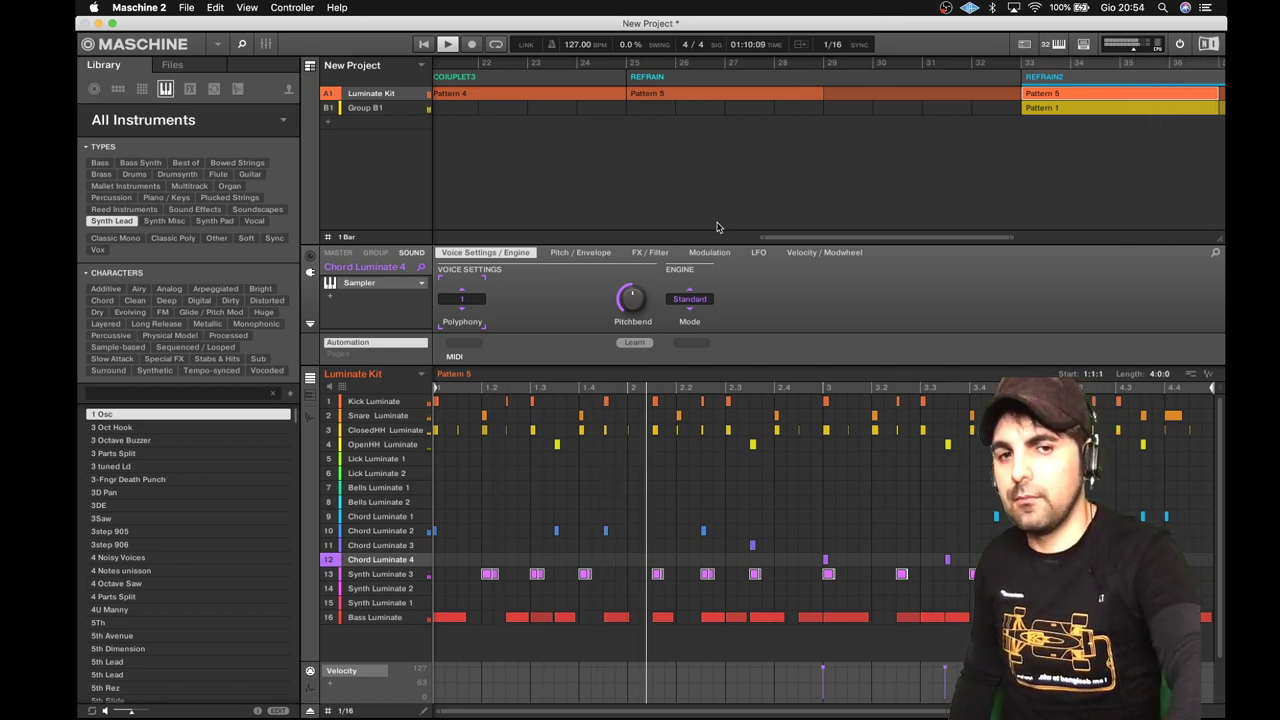
key("space")
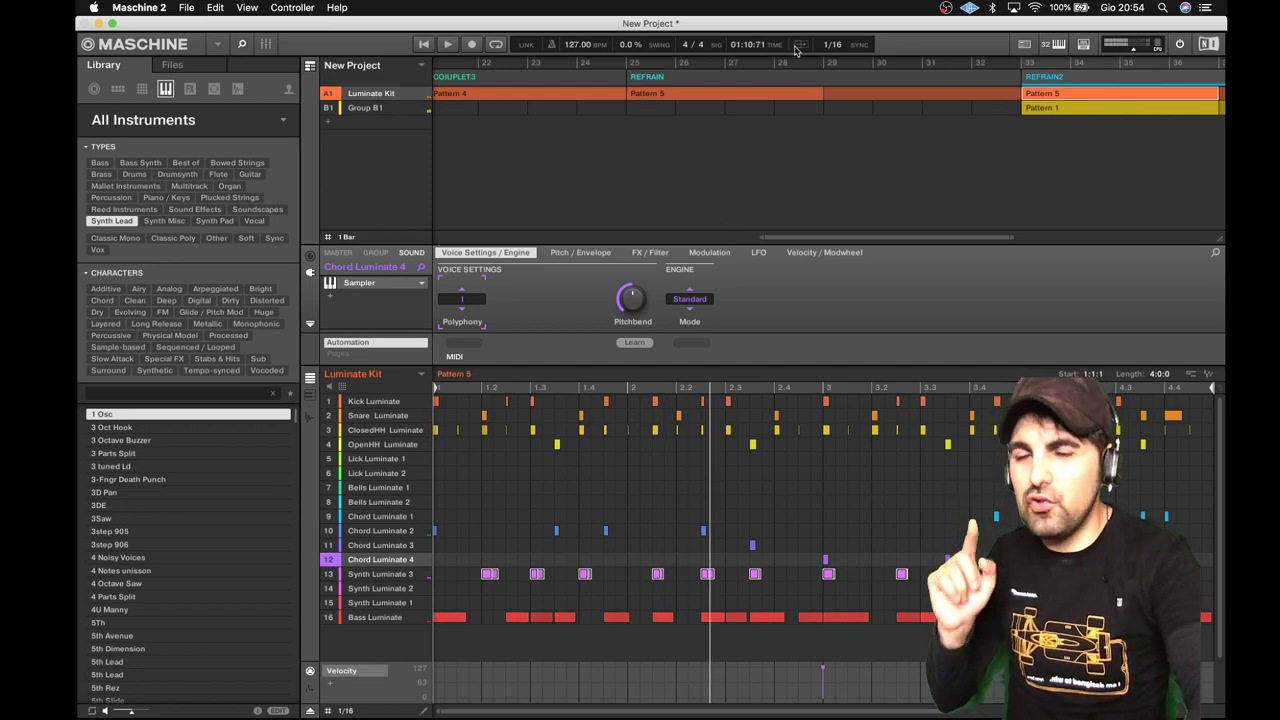
In Group B1's Pattern 1, delete the two WAVESTATION notes at beat 1.2 and lengthen the two opening notes to beat 1.3
left_click(376, 109)
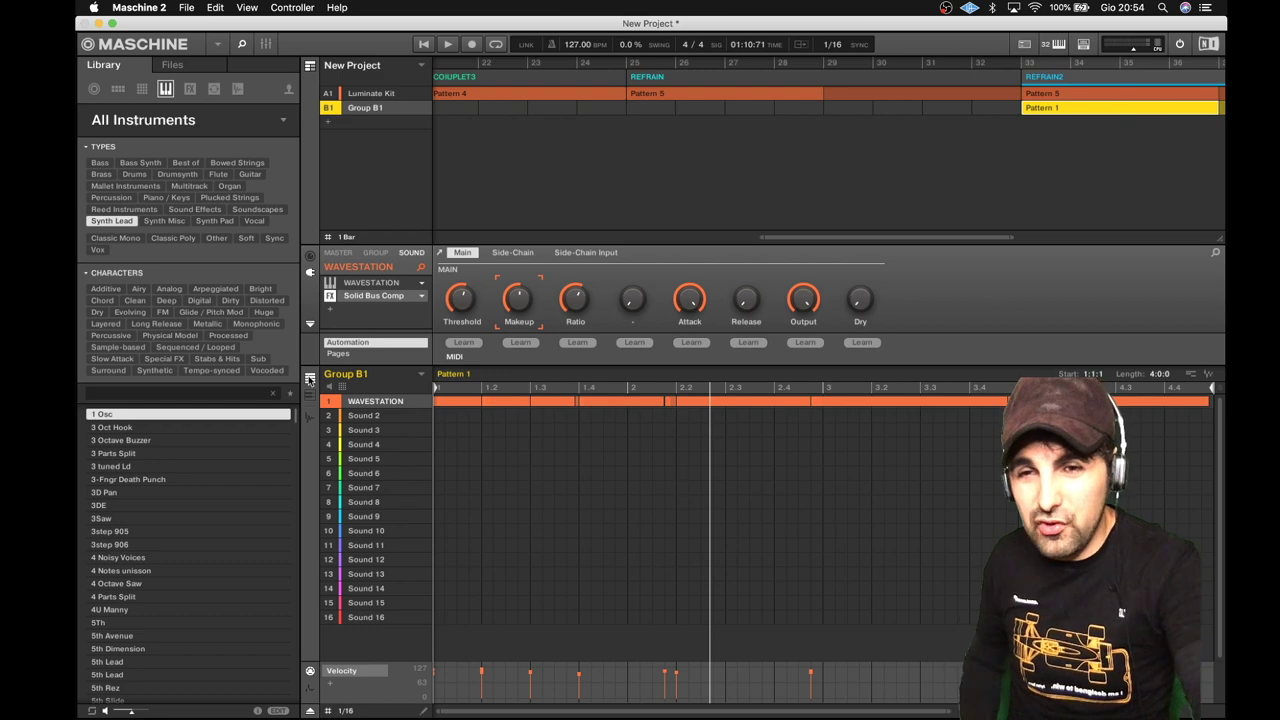
left_click(310, 394)
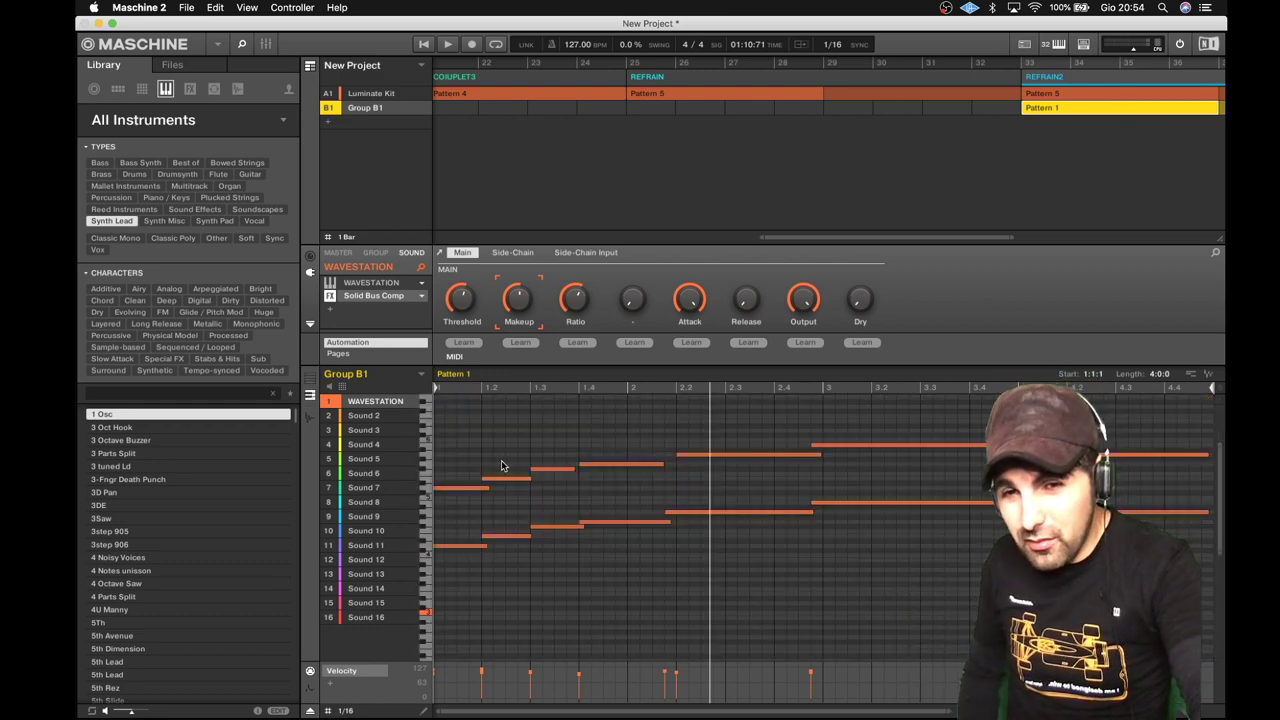
left_click_drag(503, 460, 519, 575)
key("Delete")
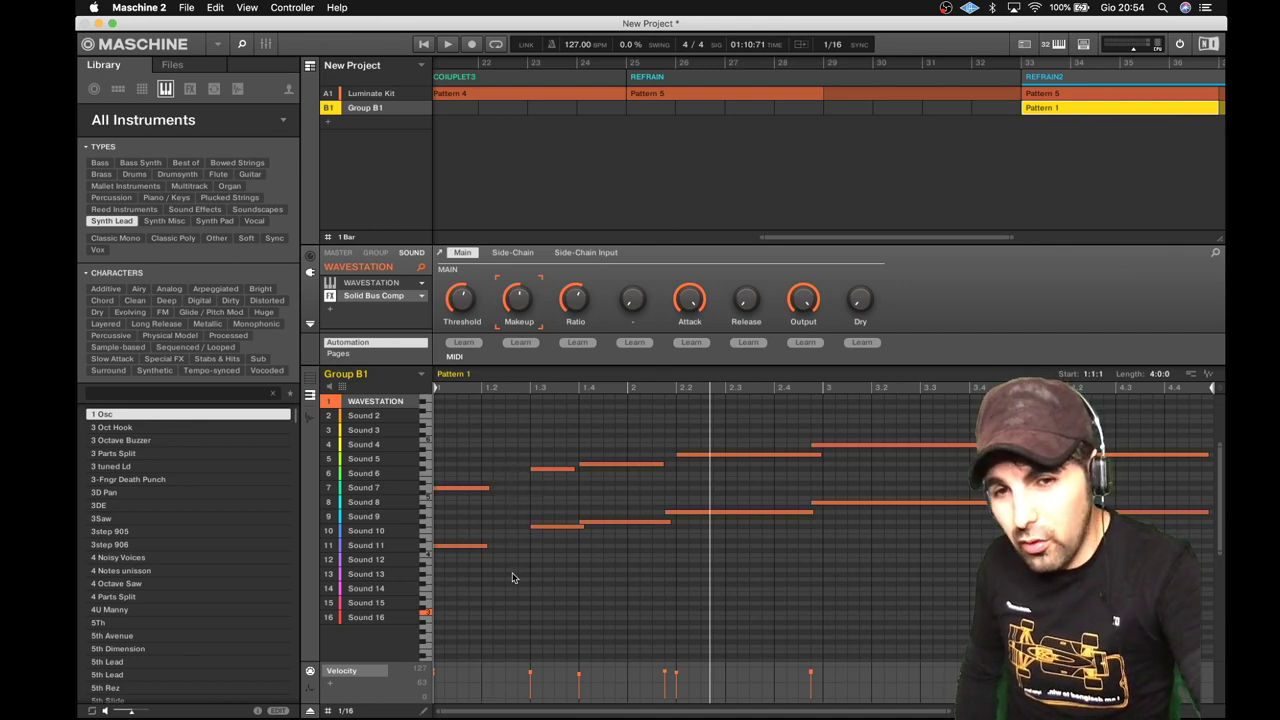
left_click_drag(484, 470, 481, 593)
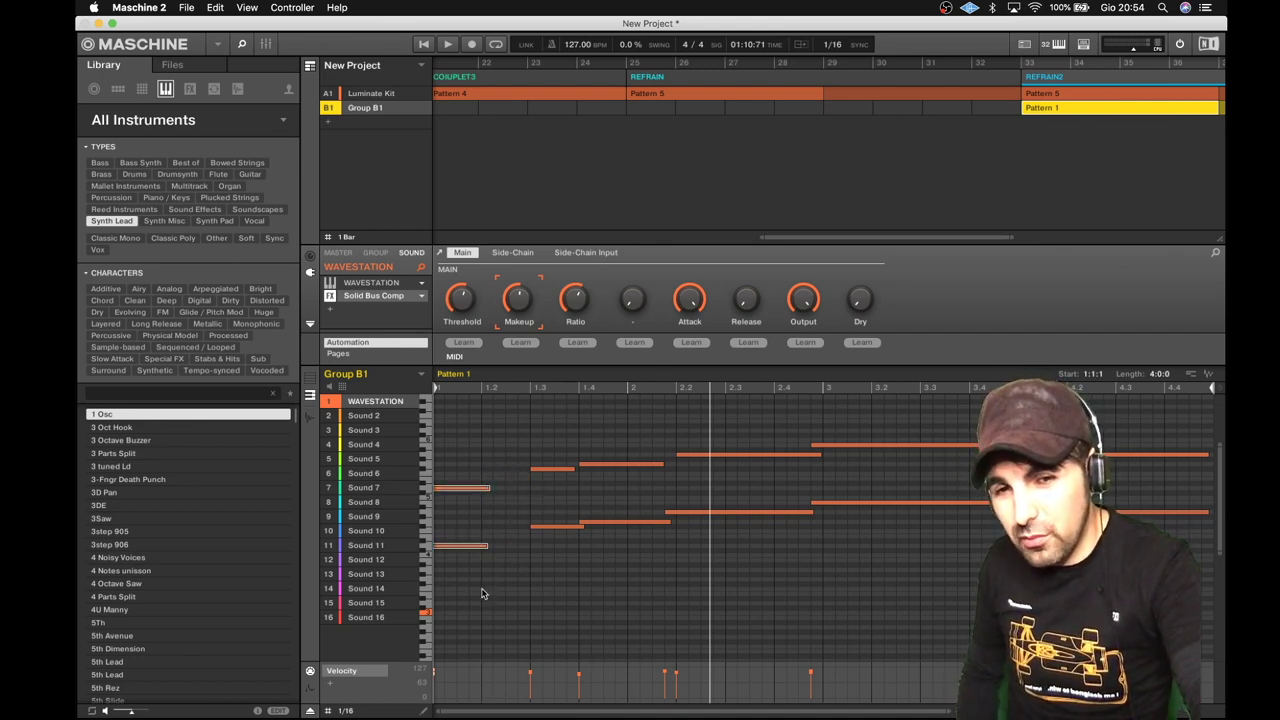
left_click_drag(486, 545, 526, 552)
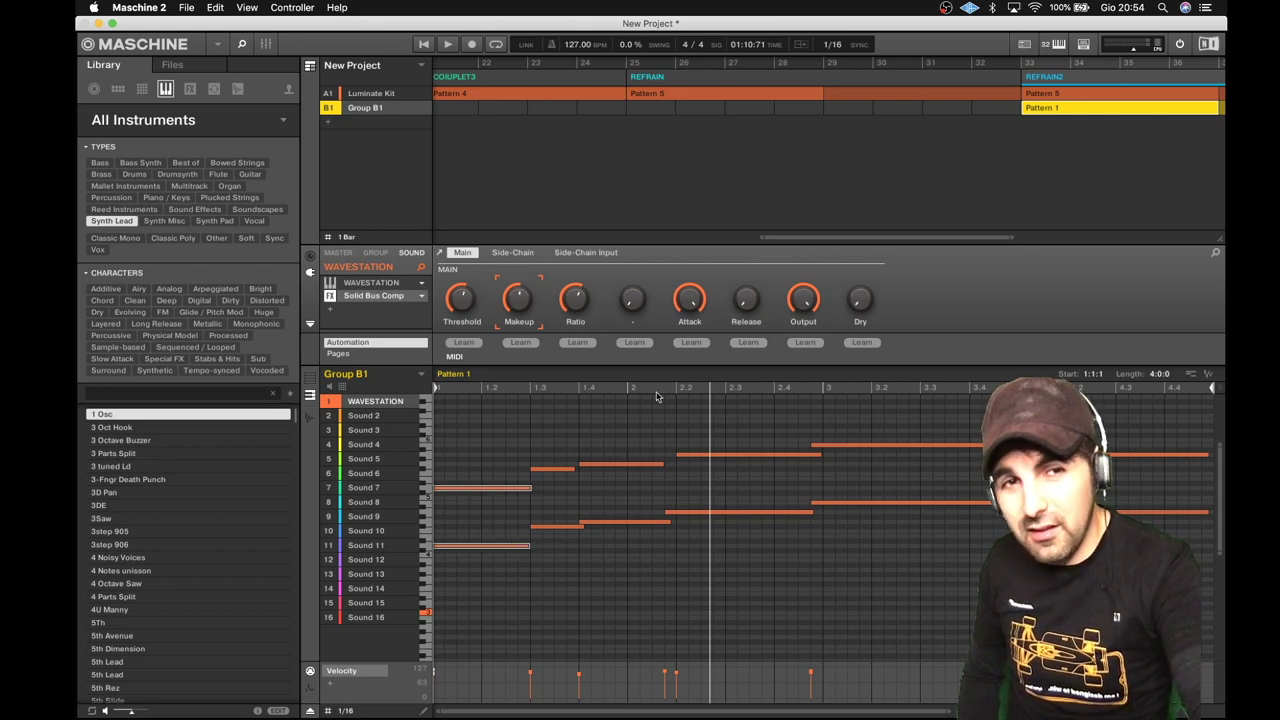
Play the REFRAIN2 section from bar 33 to hear the edited WAVESTATION notes, replay it, and stop playback
left_click(1020, 66)
key("space")
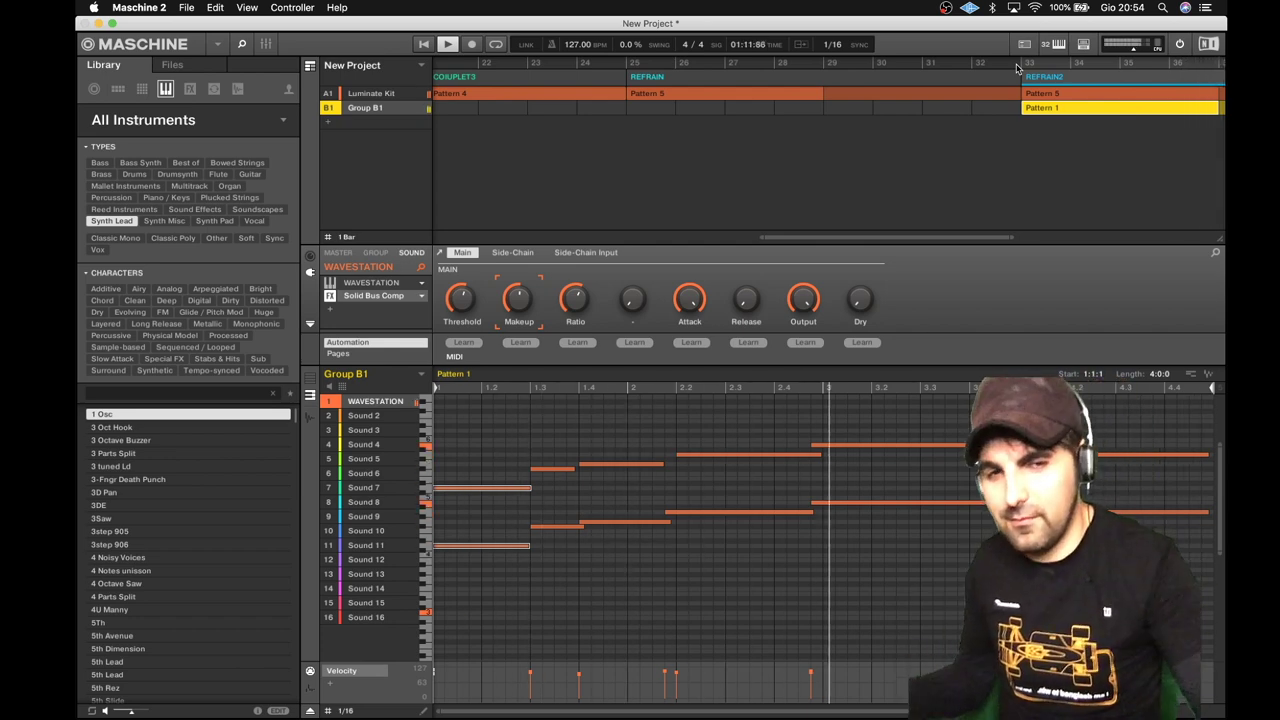
left_click(449, 44)
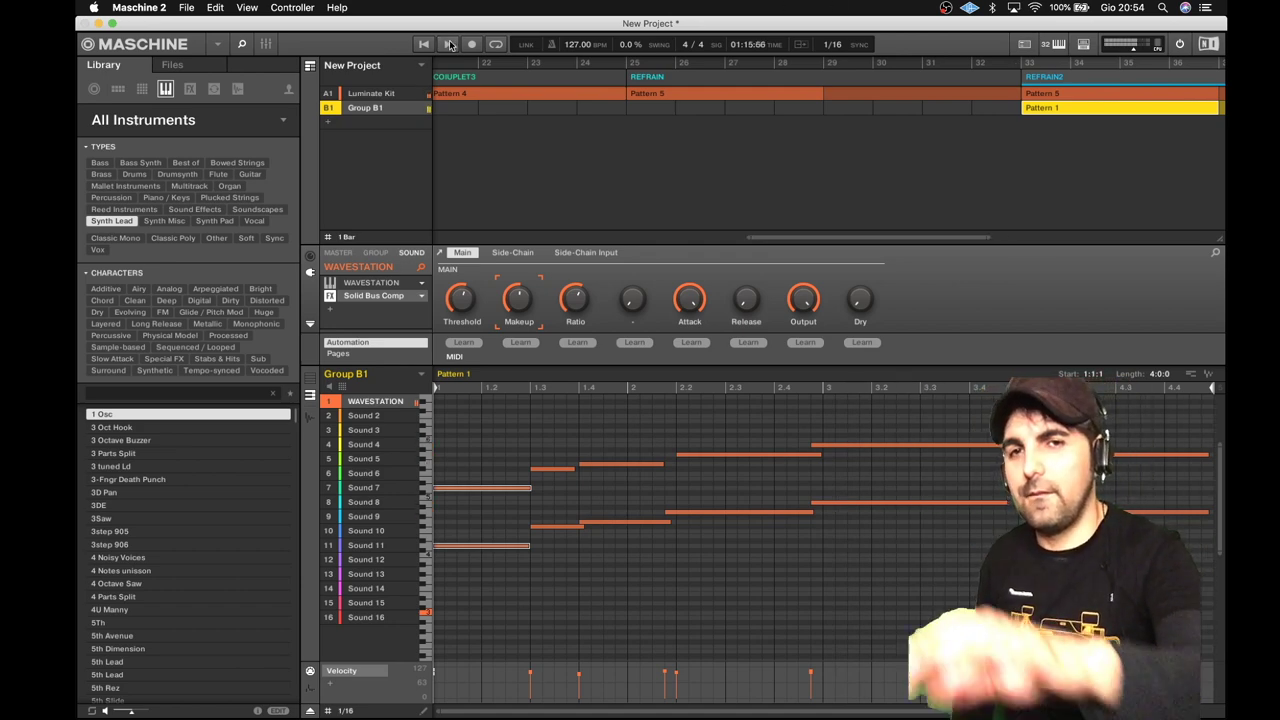
left_click(1005, 64)
key("space")
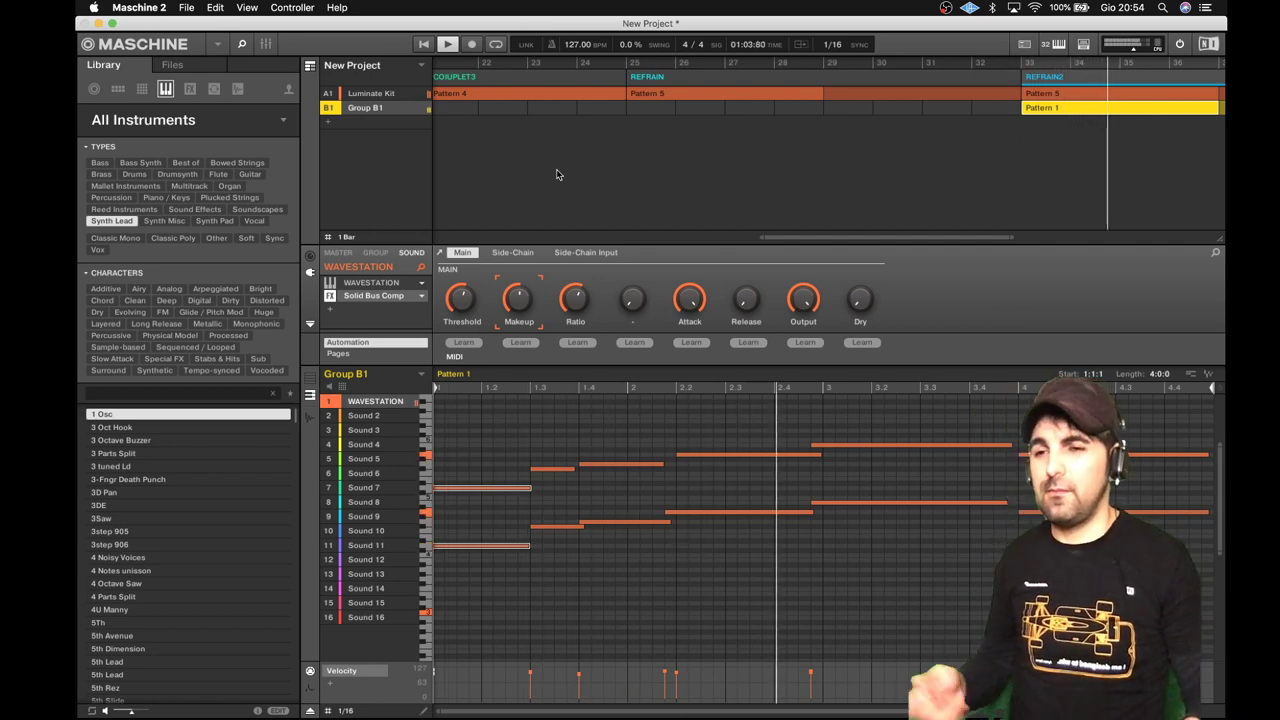
left_click(452, 47)
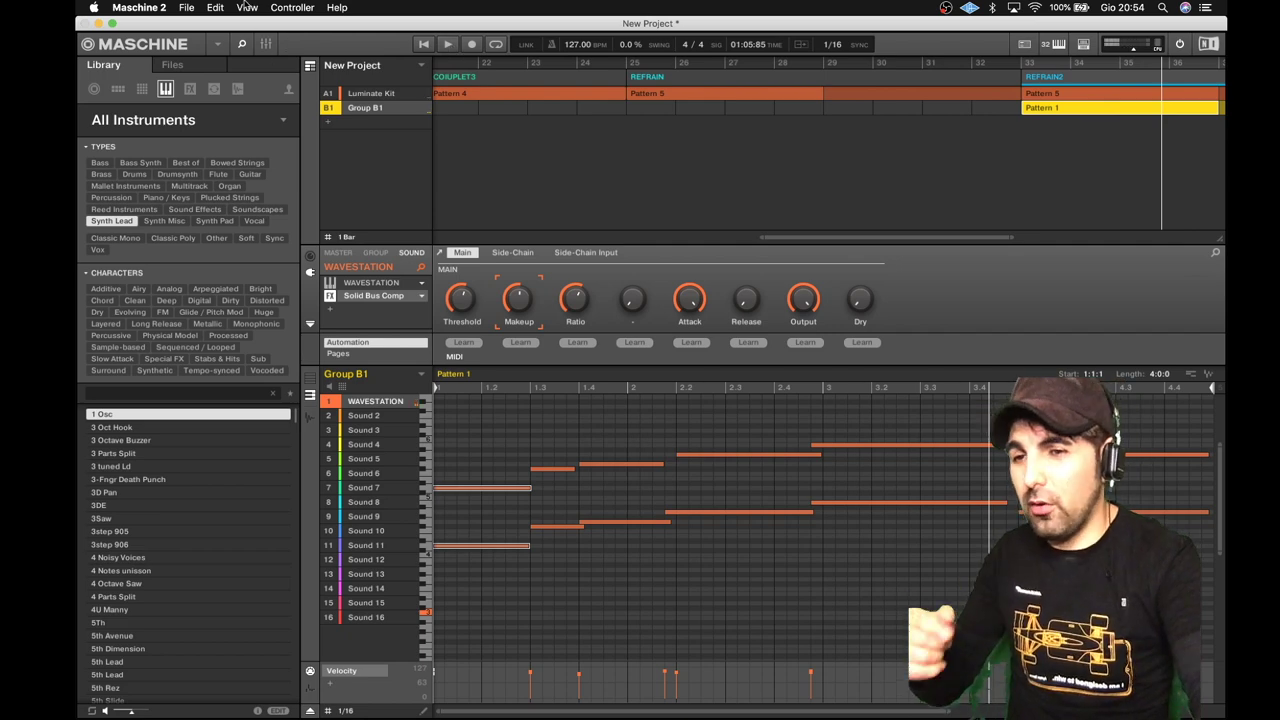
Save the project under the name GROUPRETRO in the Projects folder
left_click(186, 7)
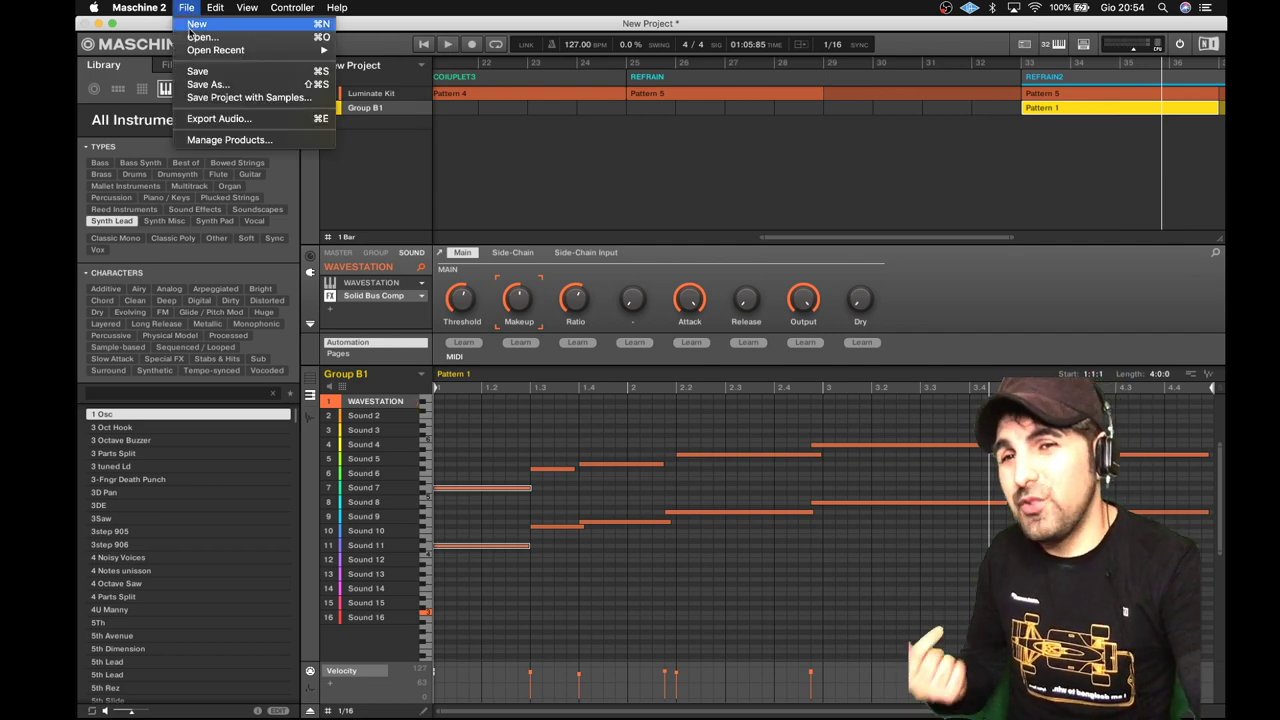
left_click(205, 84)
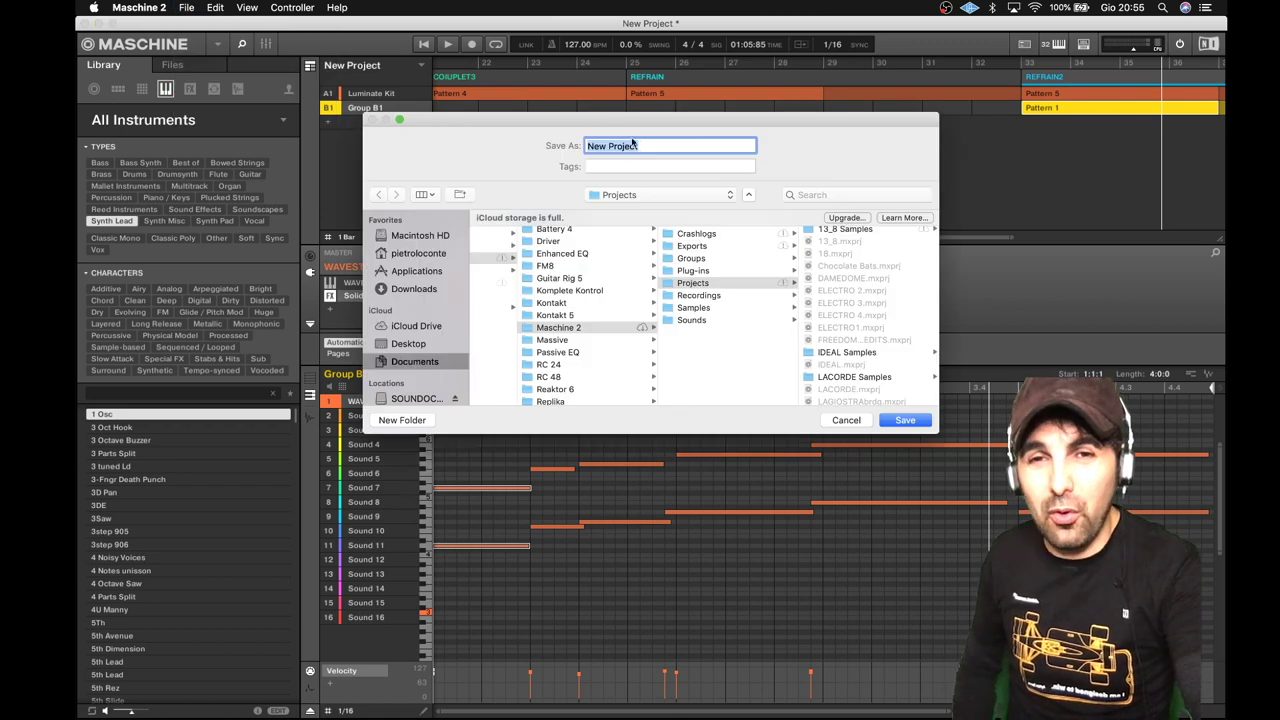
left_click(644, 147)
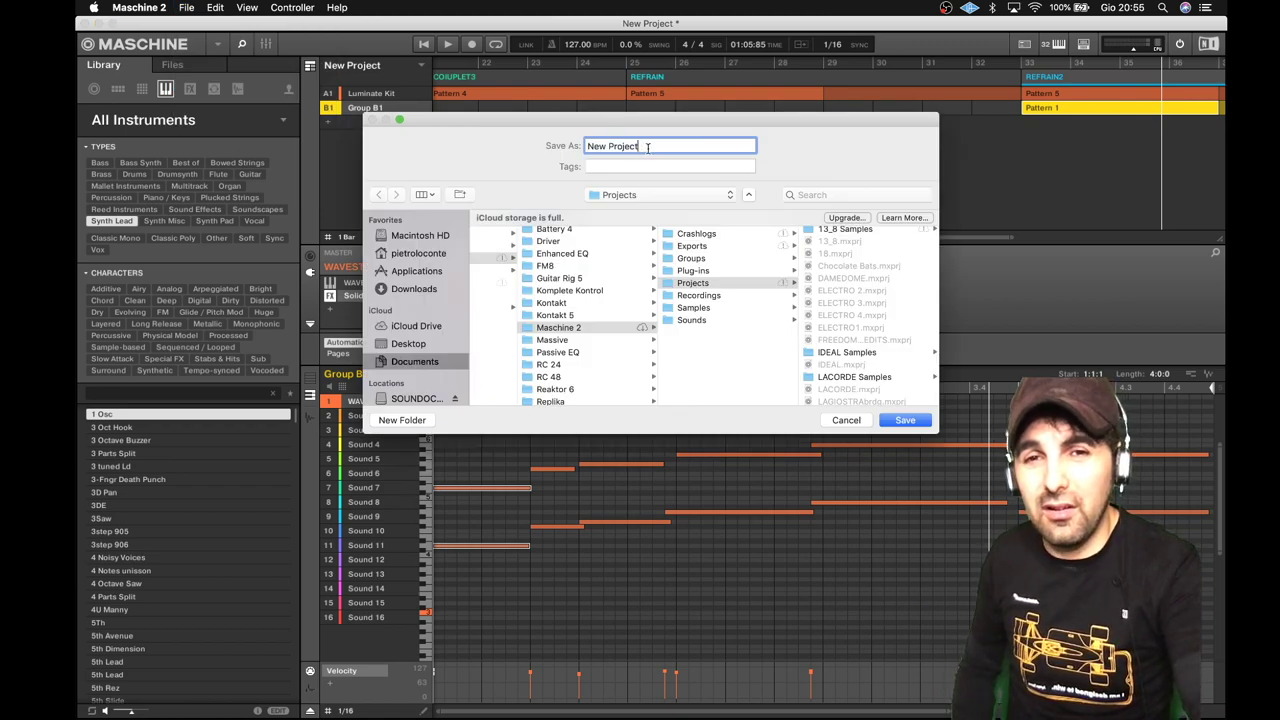
left_click_drag(647, 147, 559, 150)
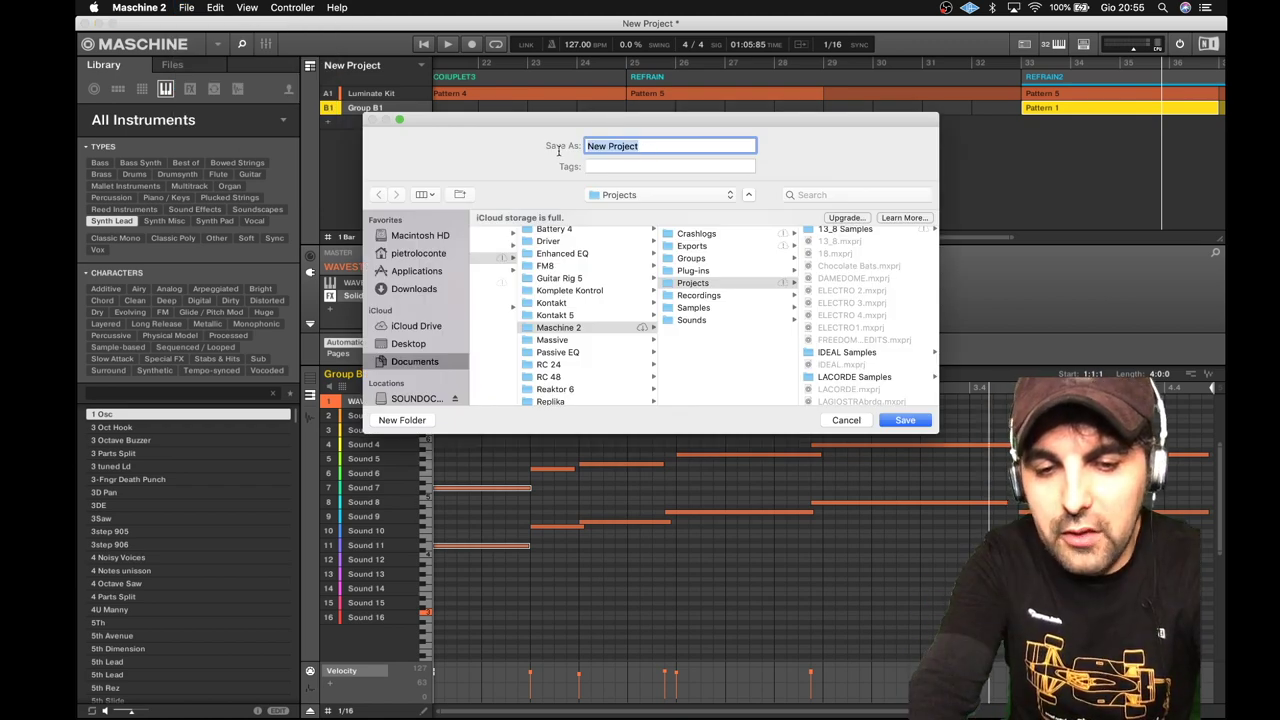
type("GROUPRETRO")
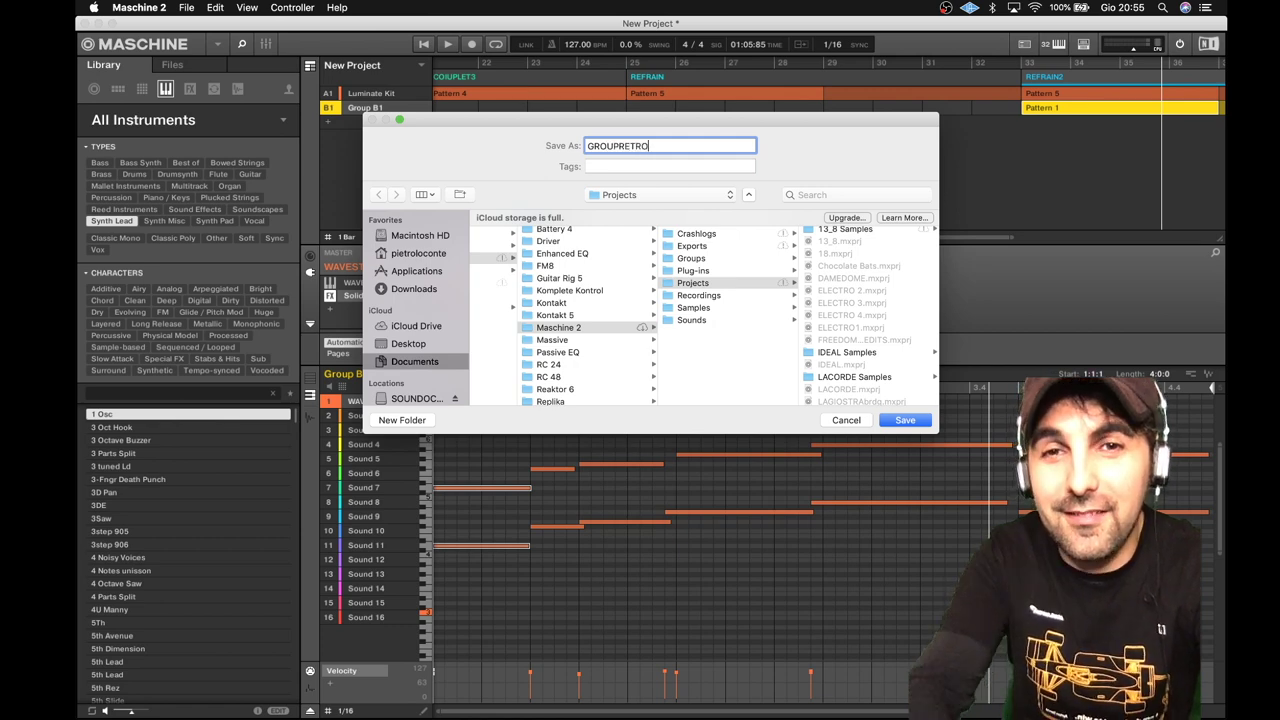
key("Return")
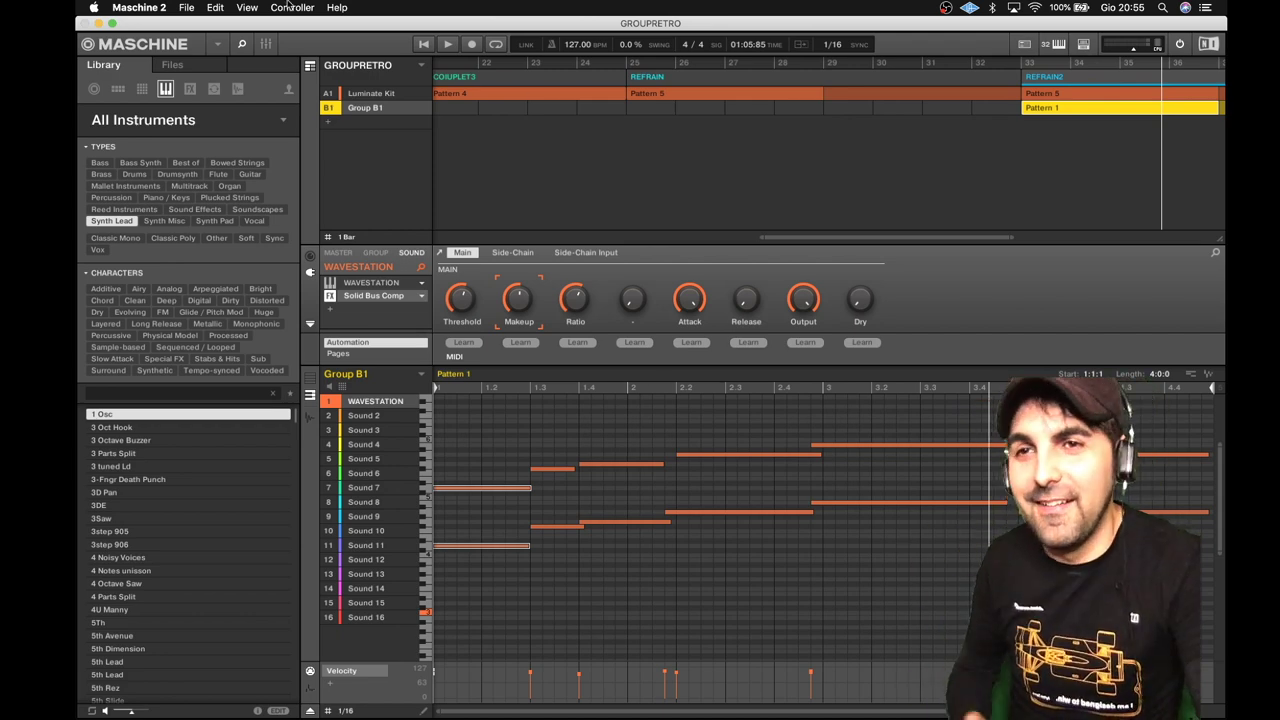
Quit Maschine 2 and launch Logic Pro X
left_click(141, 7)
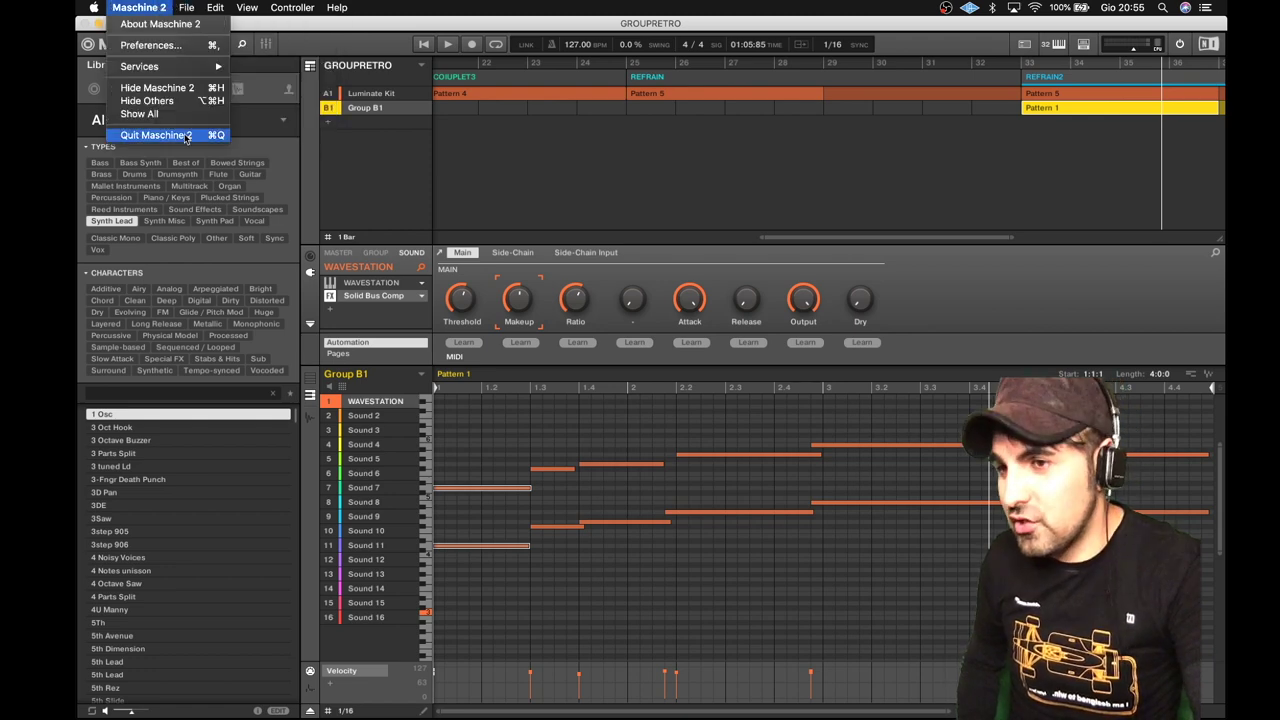
left_click(185, 136)
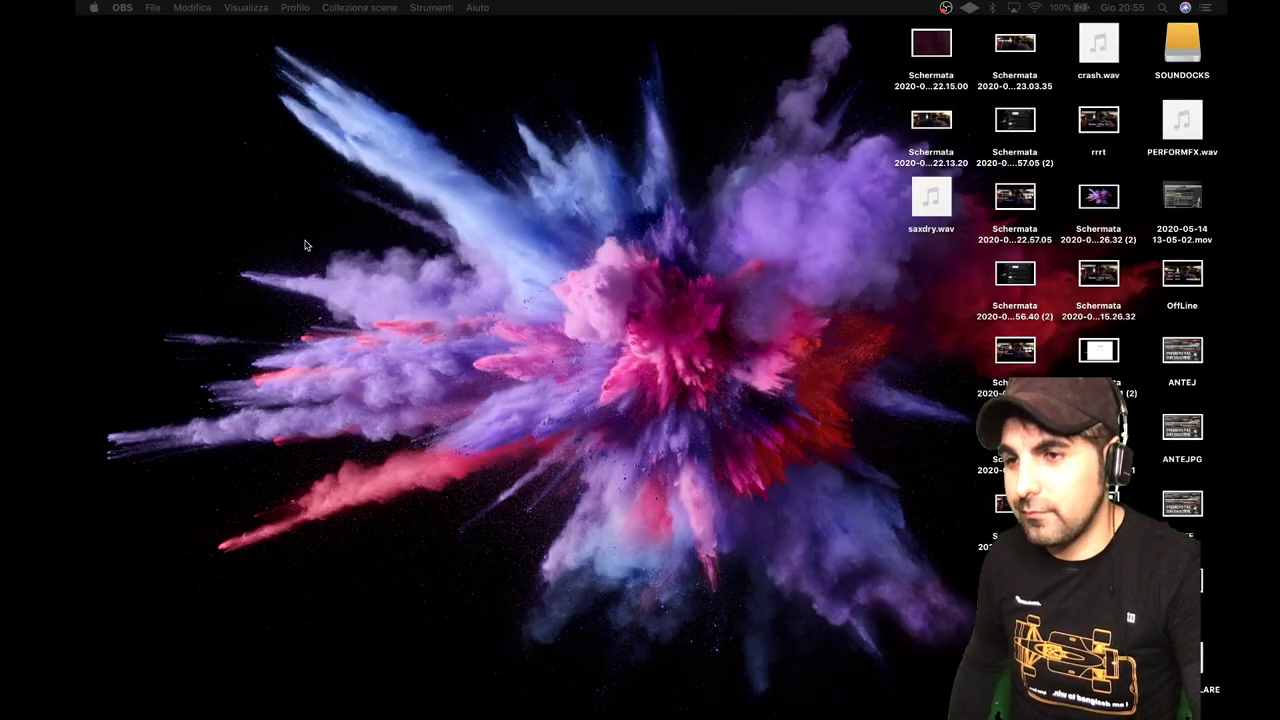
mouse_move(427, 690)
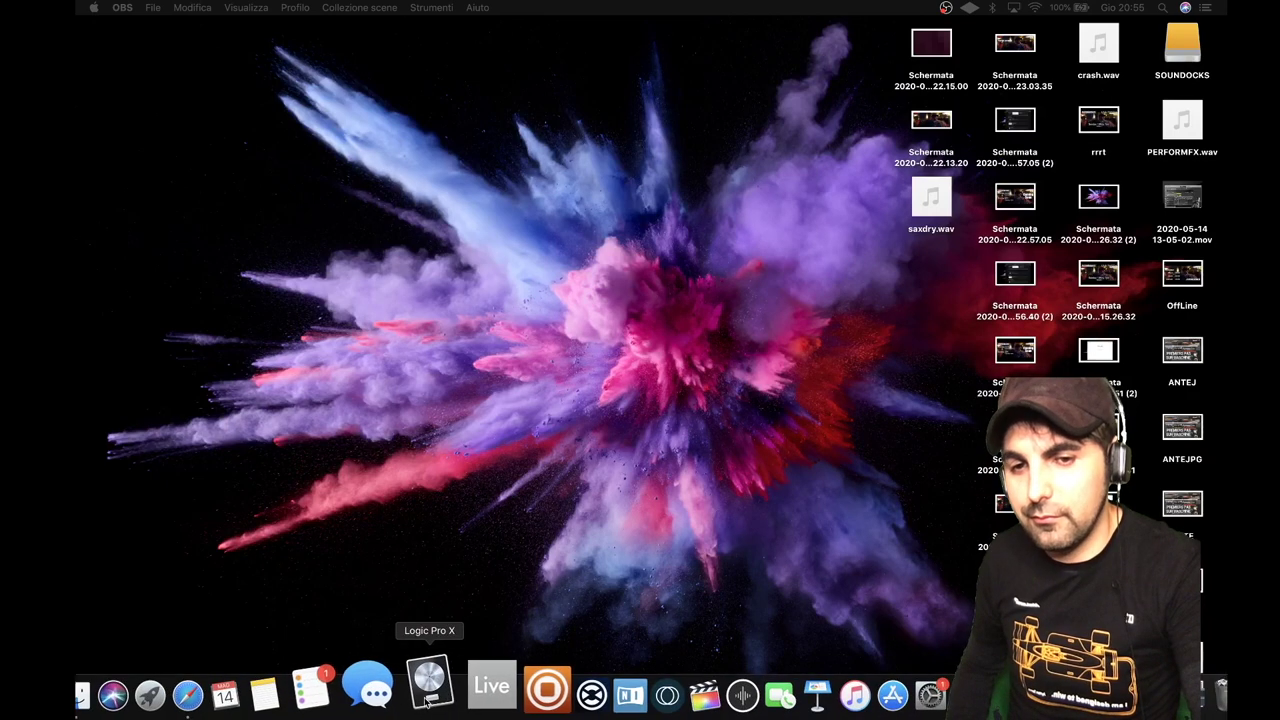
left_click(427, 690)
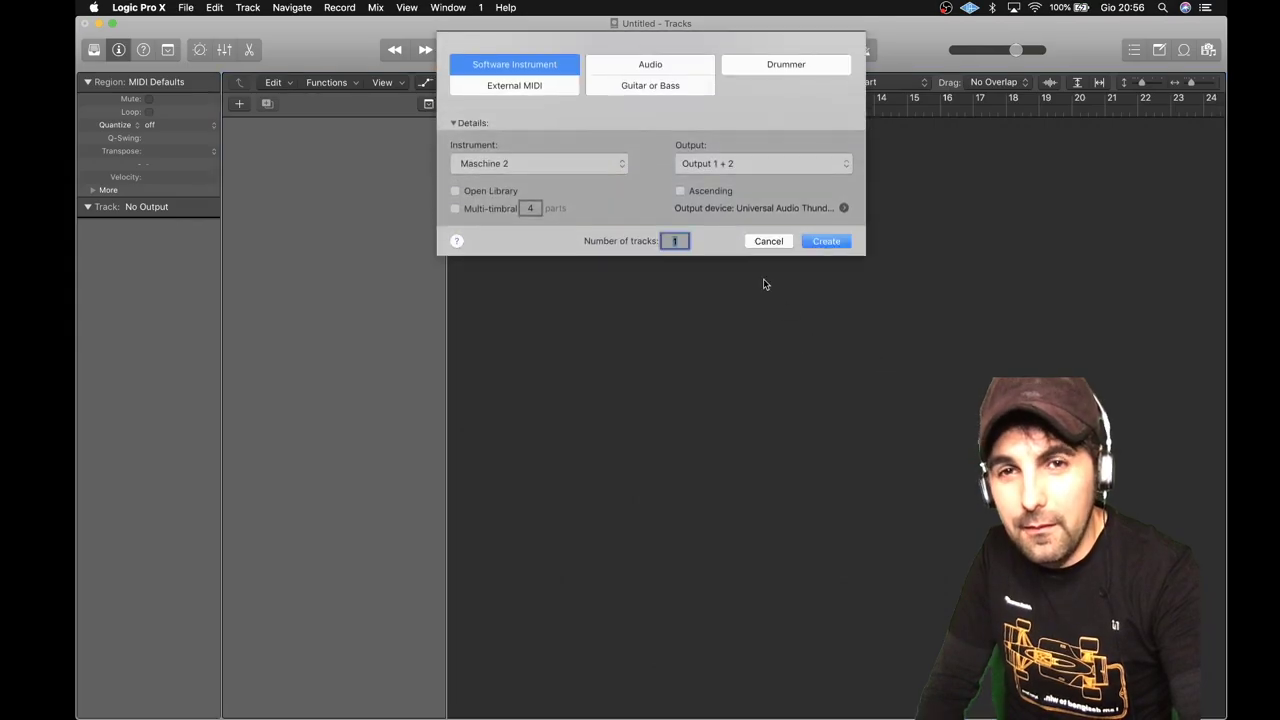
Create one software instrument track with Maschine 2 as the instrument and Output 1 + 2 as the output
left_click(642, 65)
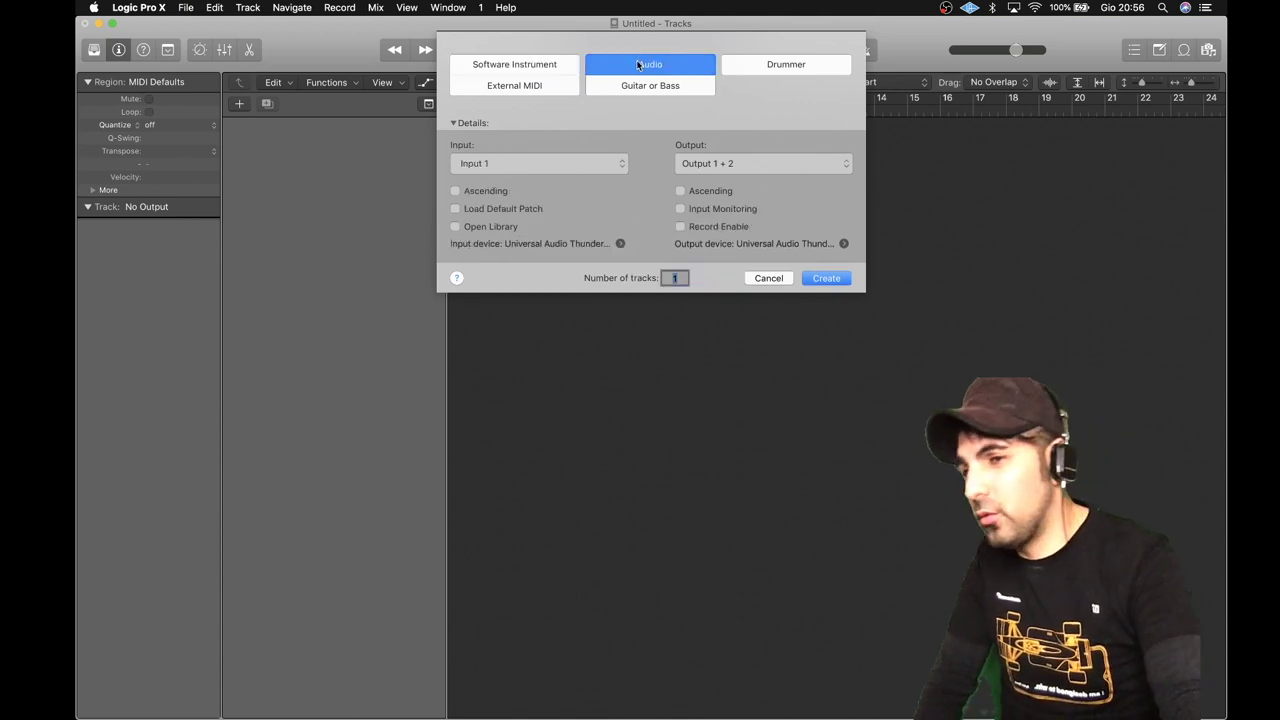
left_click(555, 65)
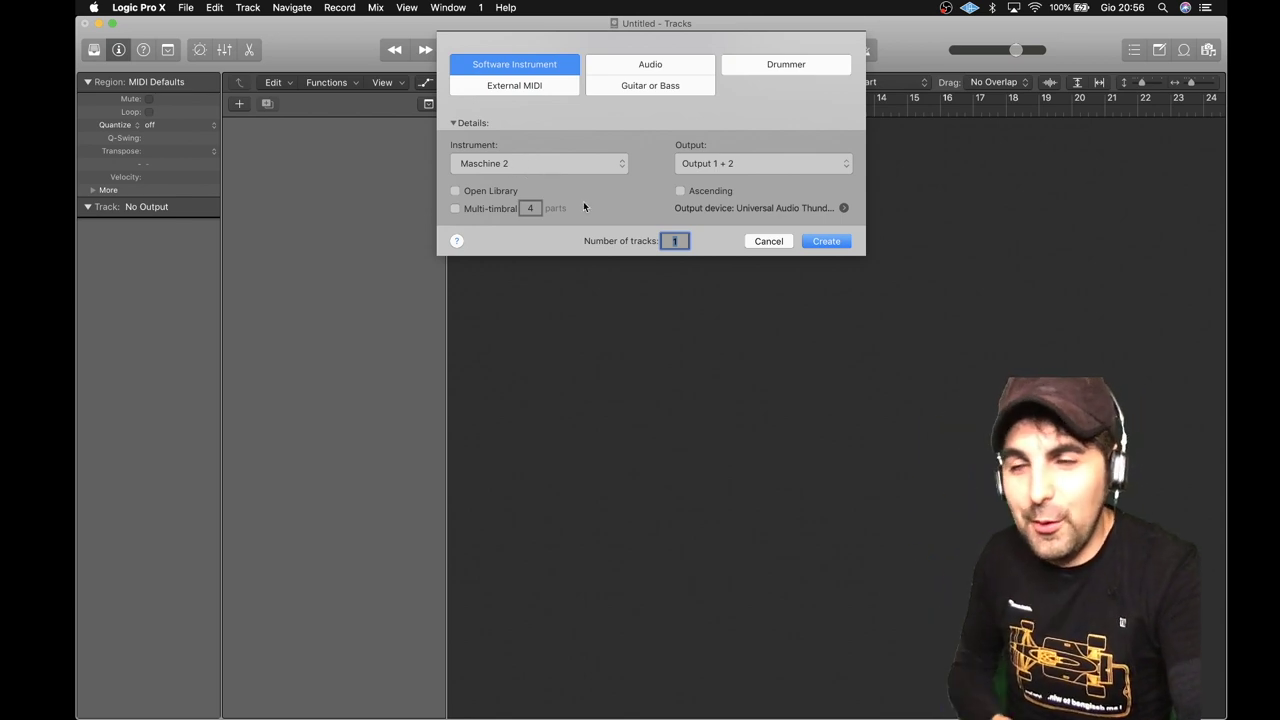
left_click(826, 241)
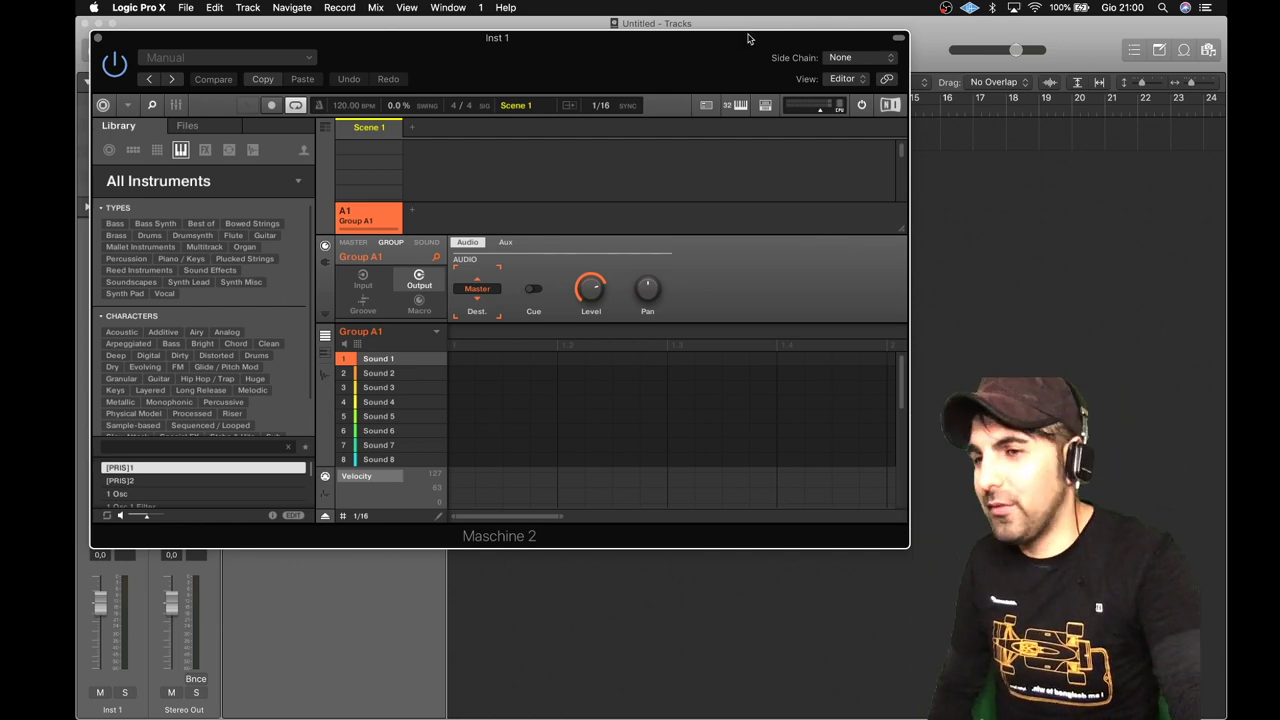
Place the Maschine 2 plug-in window below the Inst 1 track and open the recent project GROUPRETRO.mxprj in it
left_click_drag(751, 37, 813, 193)
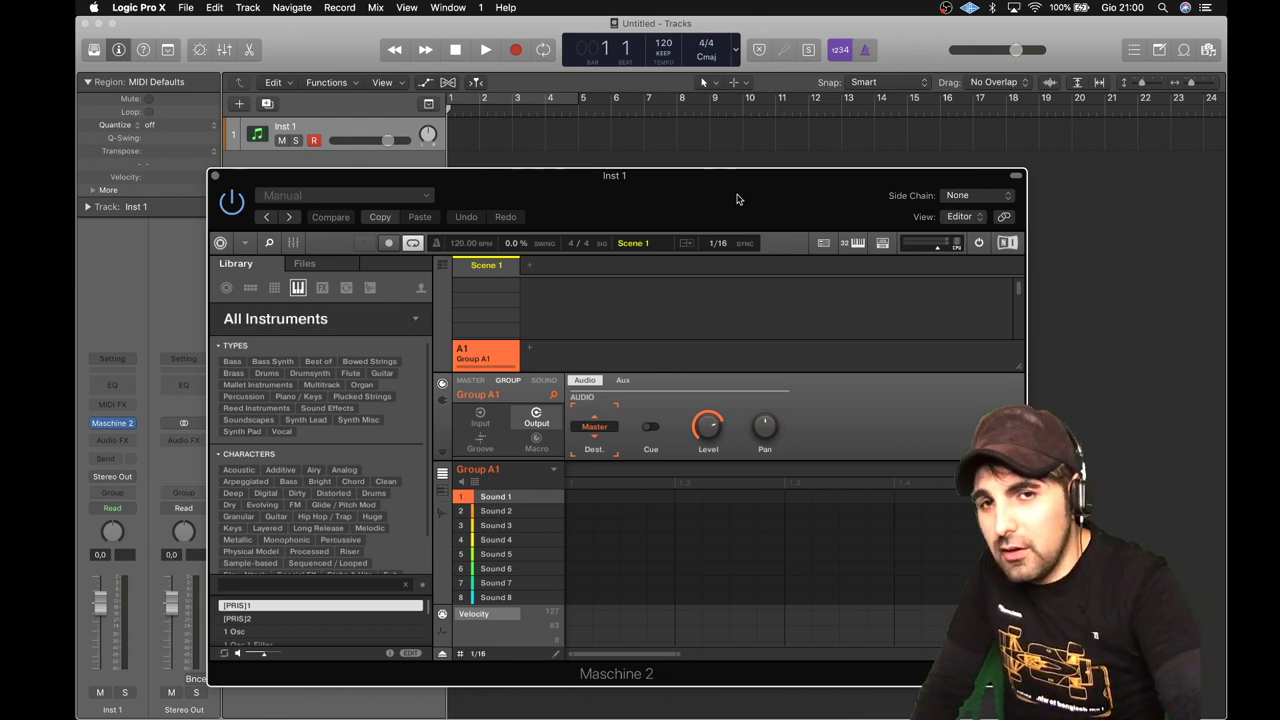
left_click_drag(737, 198, 762, 205)
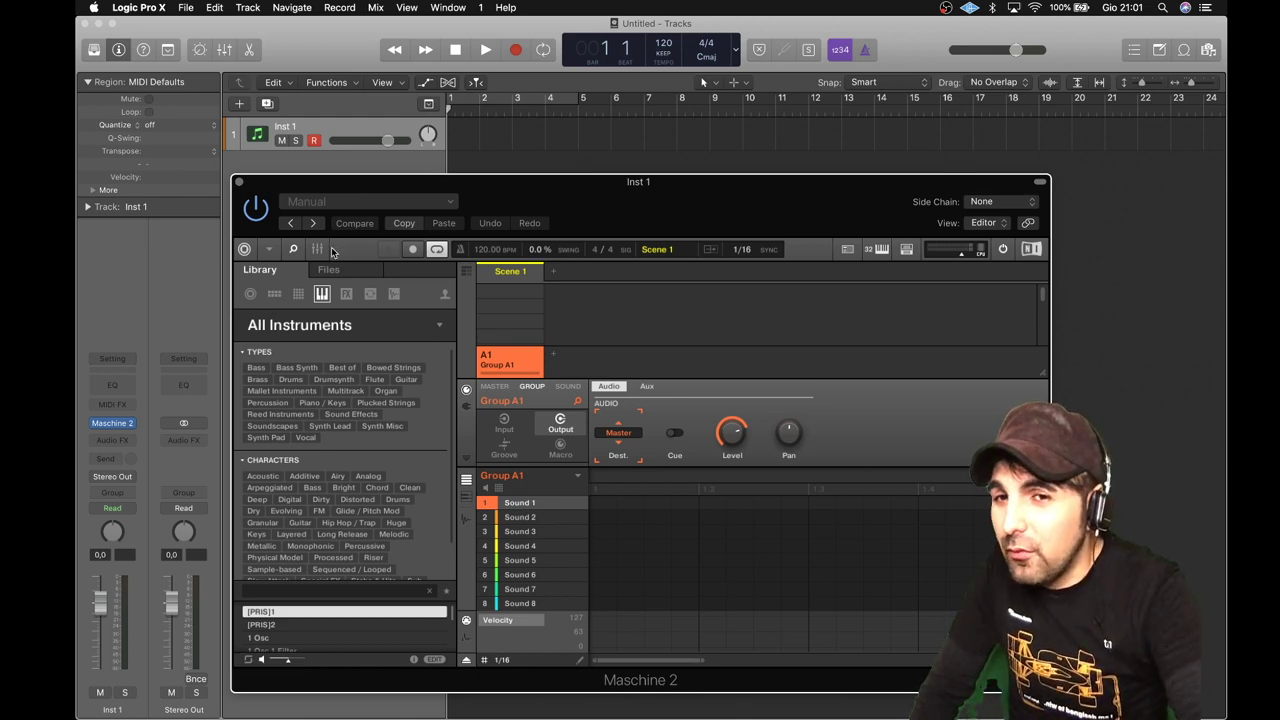
left_click(268, 251)
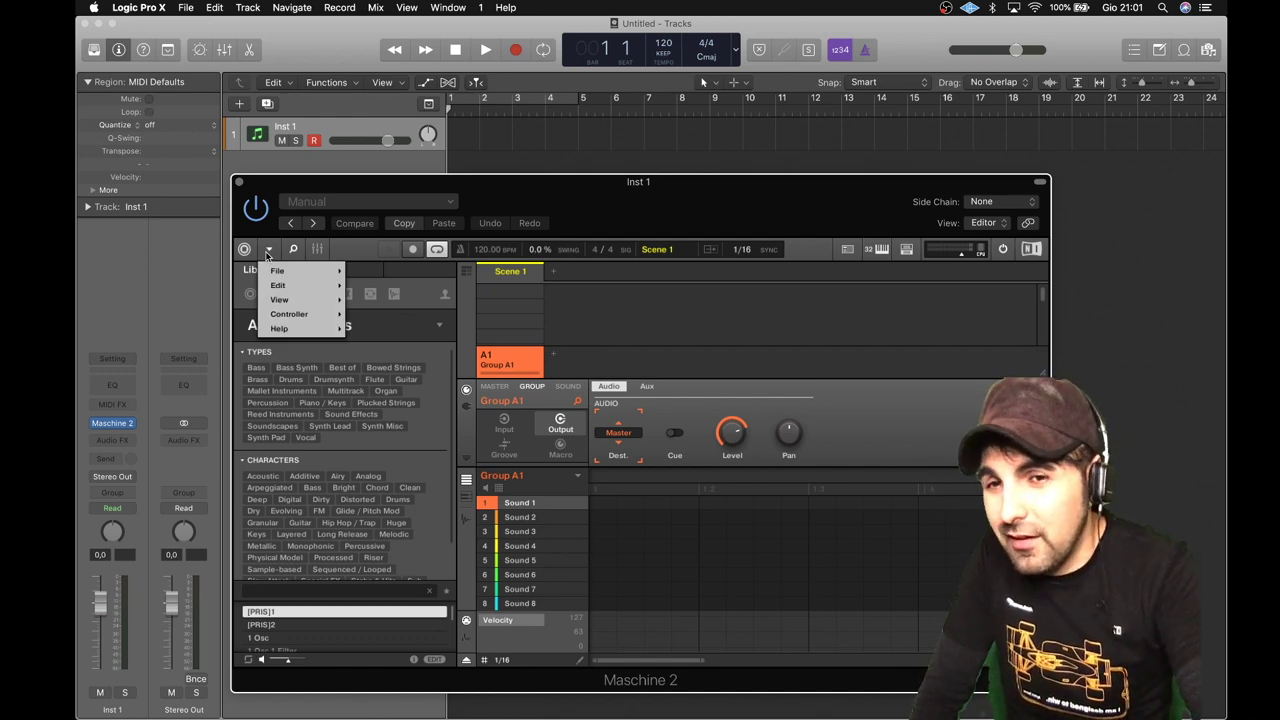
mouse_move(277, 272)
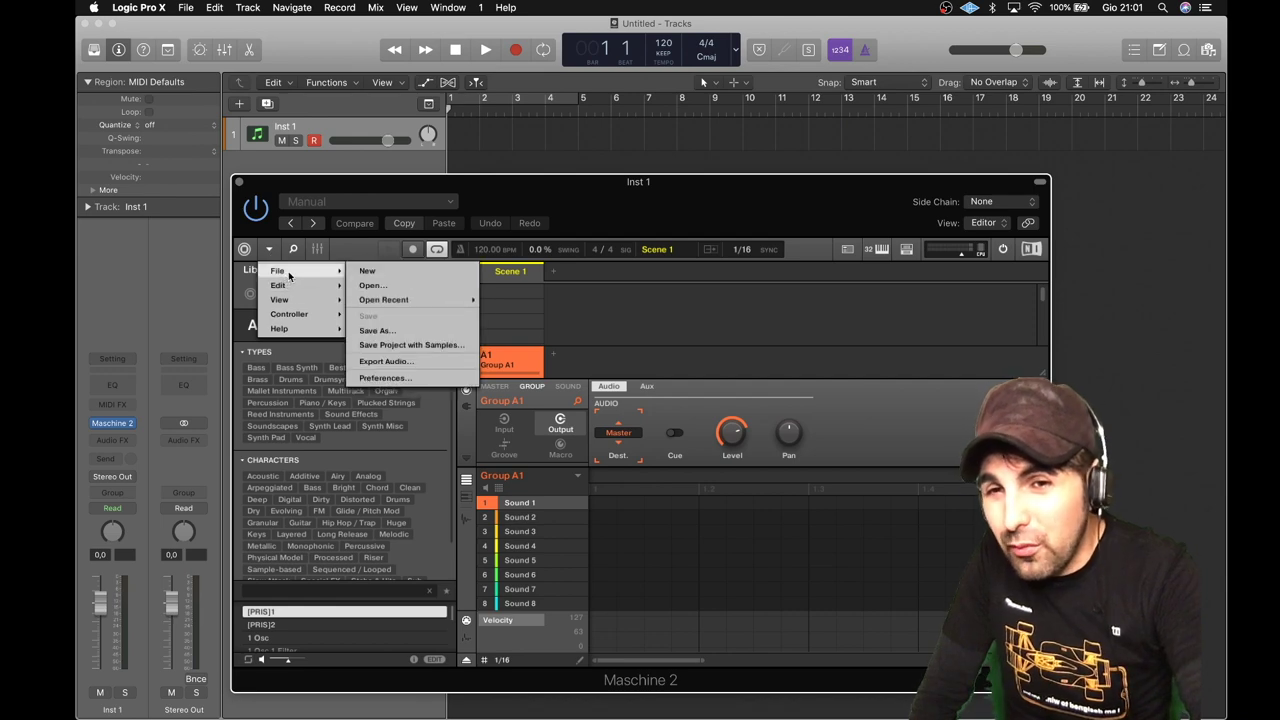
mouse_move(395, 300)
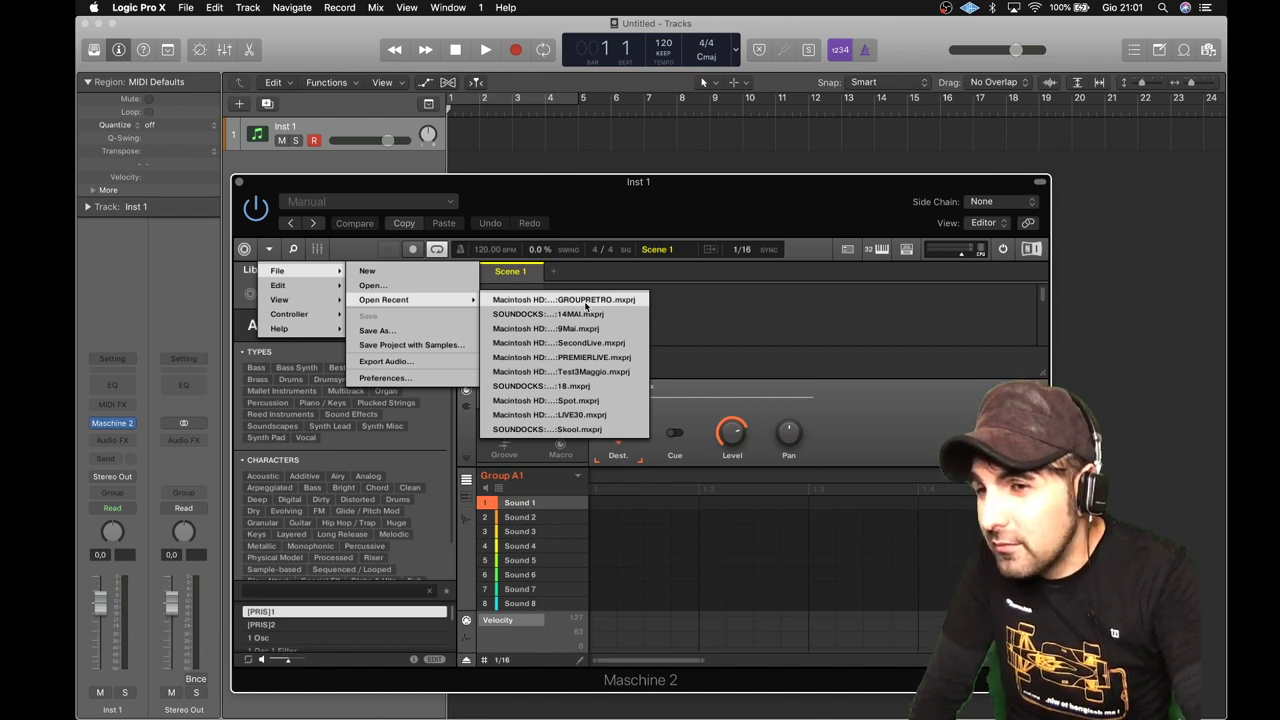
left_click(586, 301)
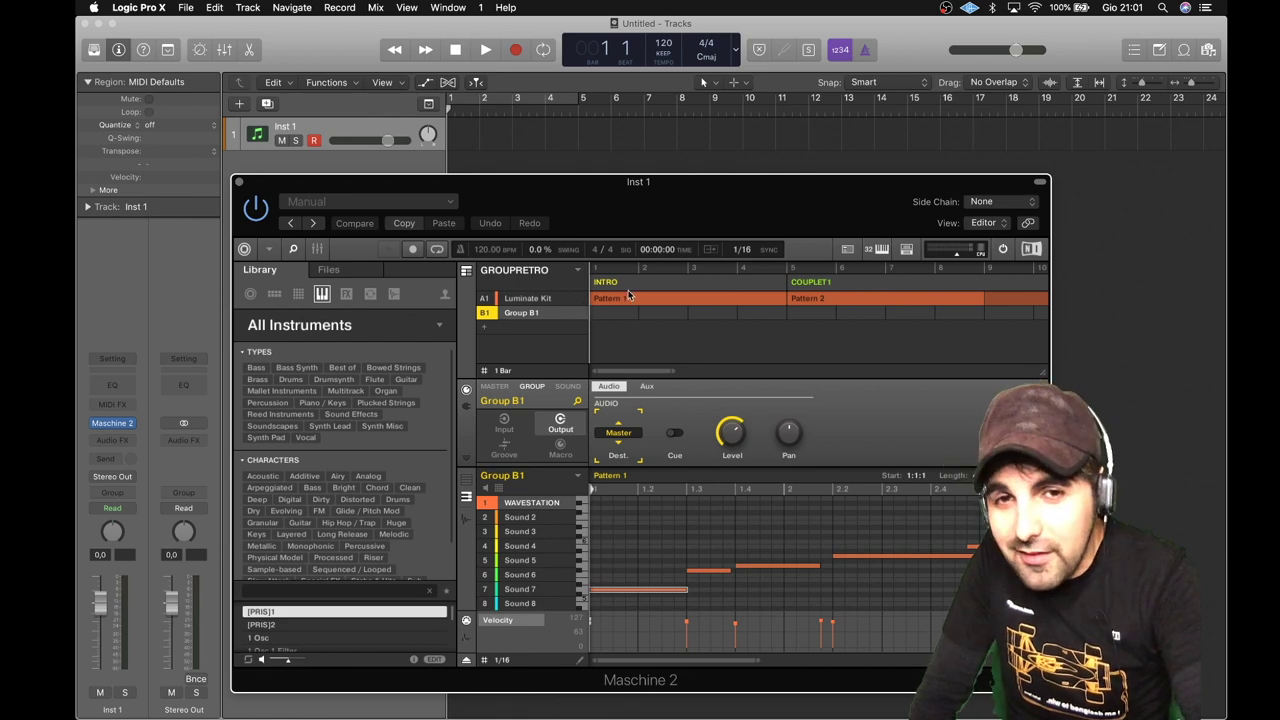
Switch the plug-in from the song timeline to the scene overview and lower its window to clear the Inst 1 track
left_click(466, 277)
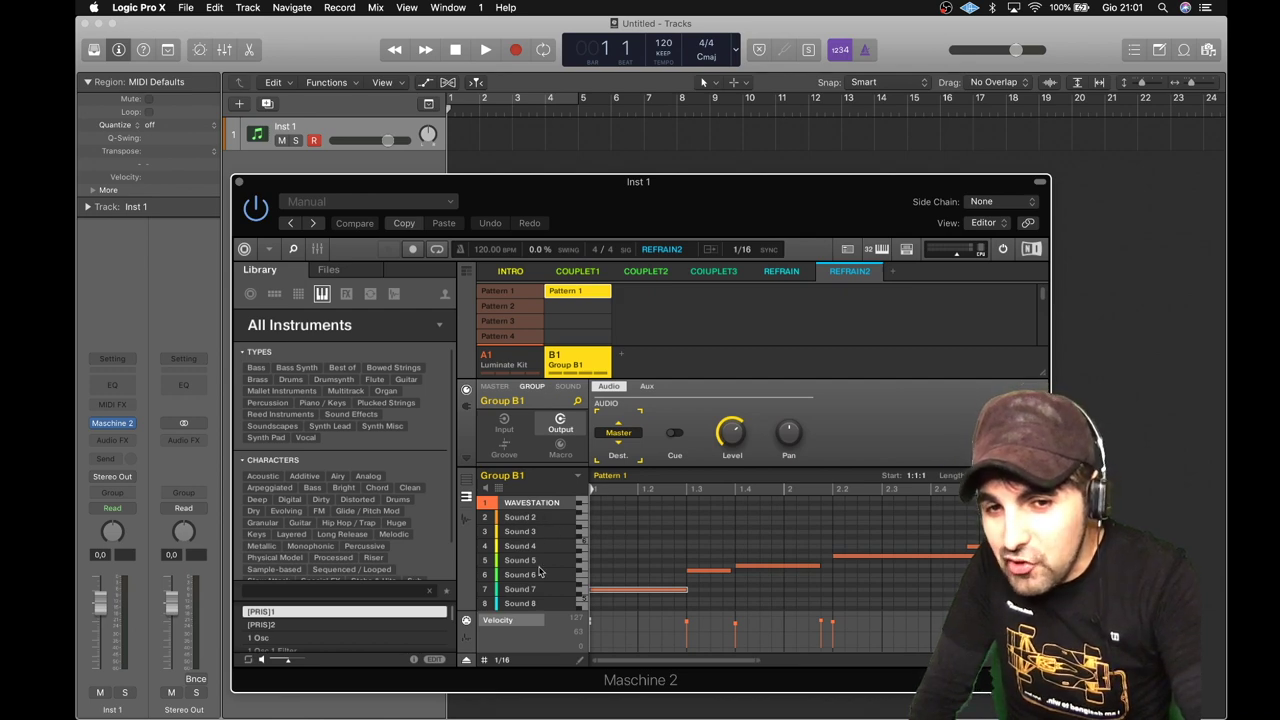
scroll(540, 572, "down", 5)
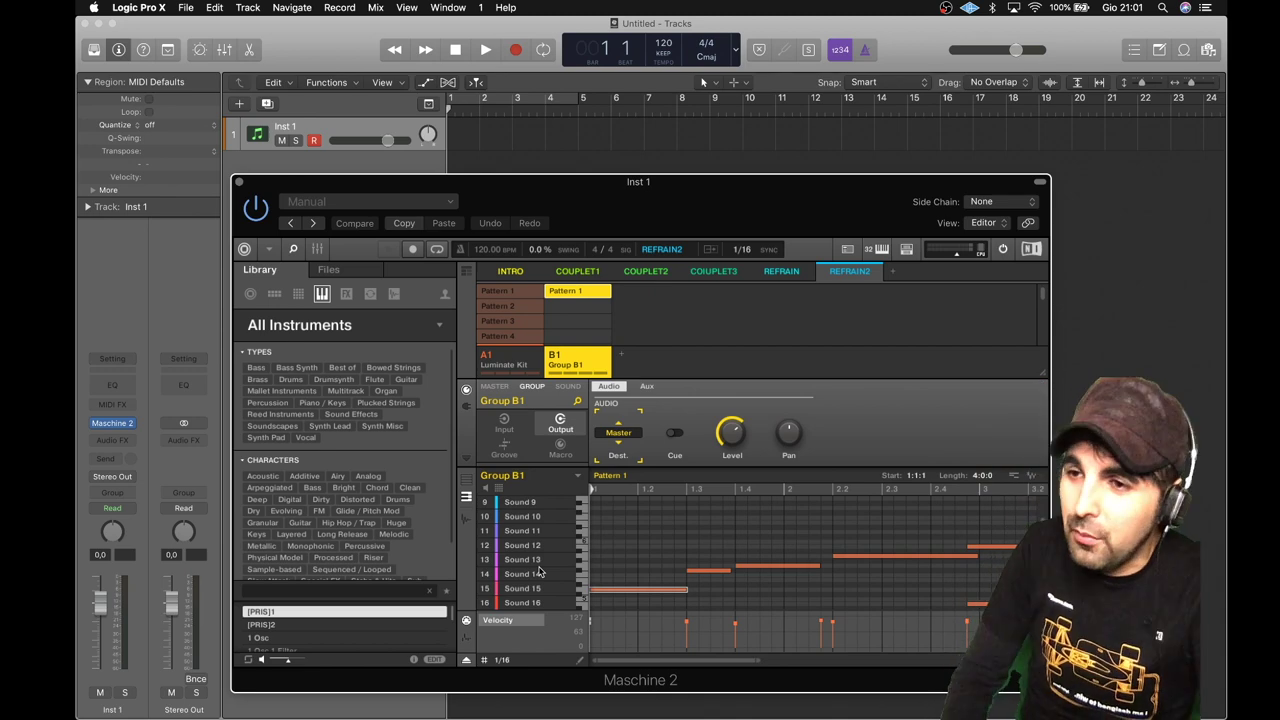
left_click_drag(572, 237, 548, 261)
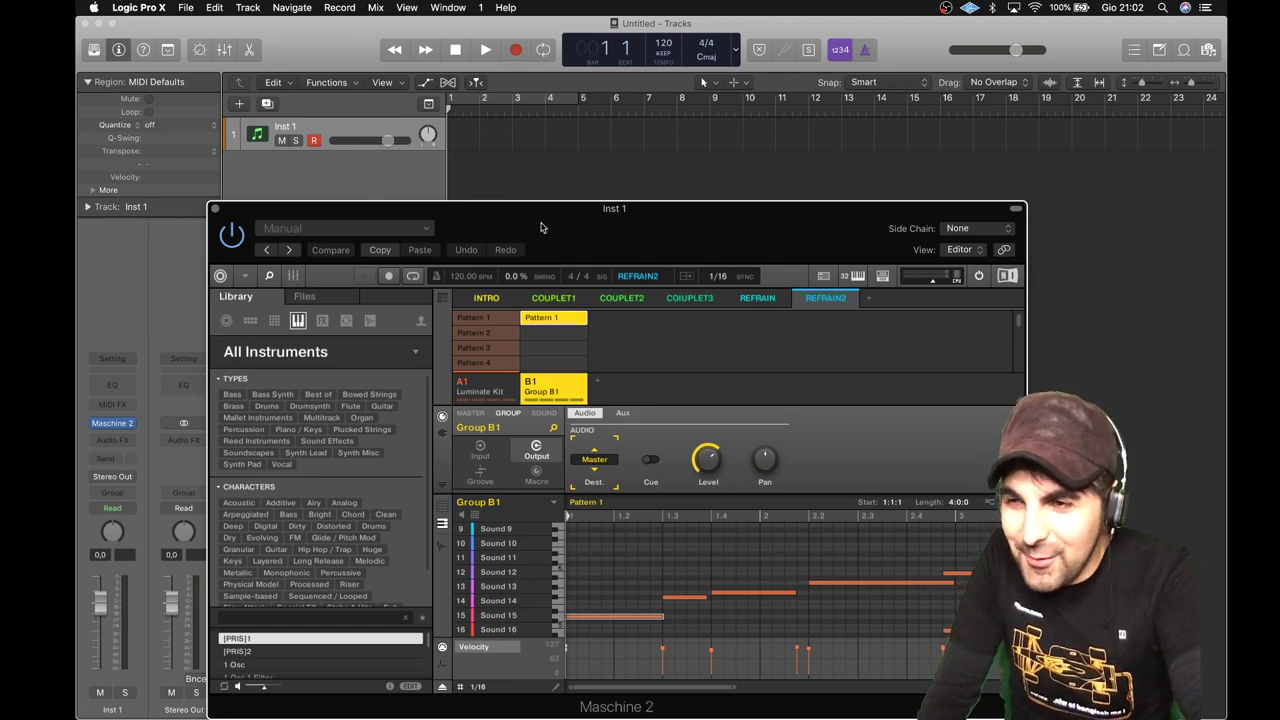
left_click_drag(540, 228, 534, 228)
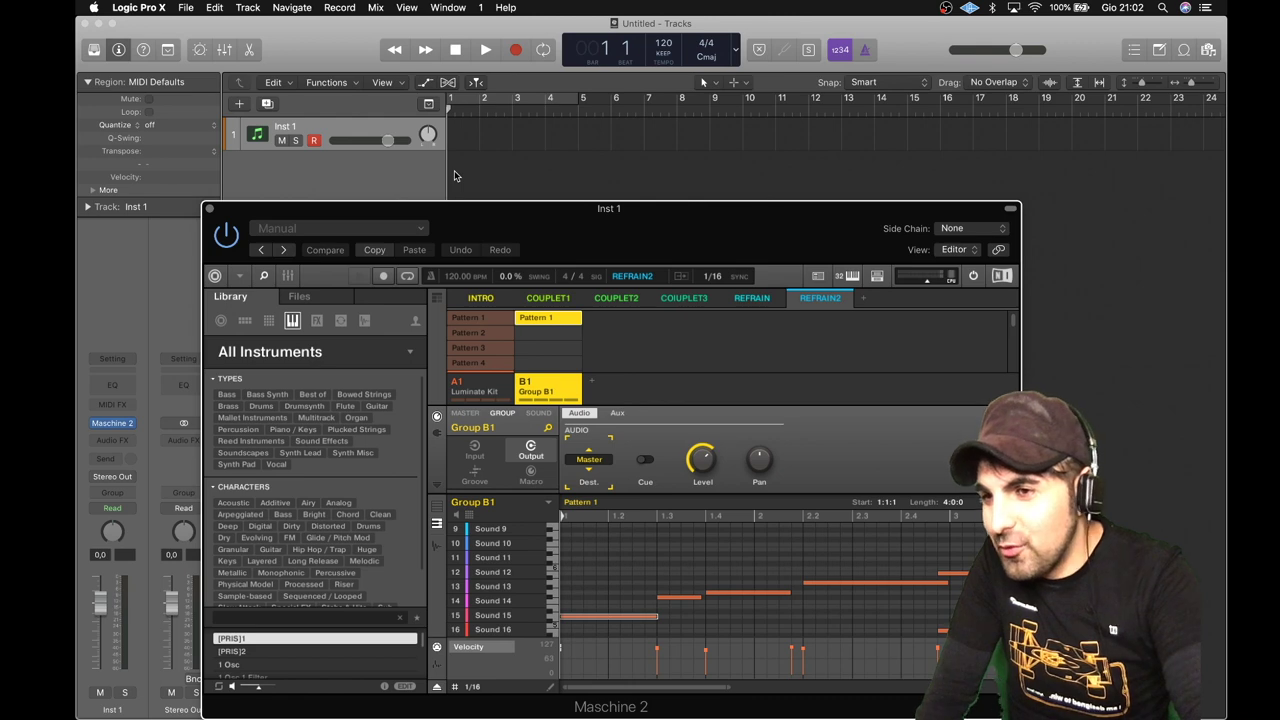
left_click_drag(475, 215, 489, 213)
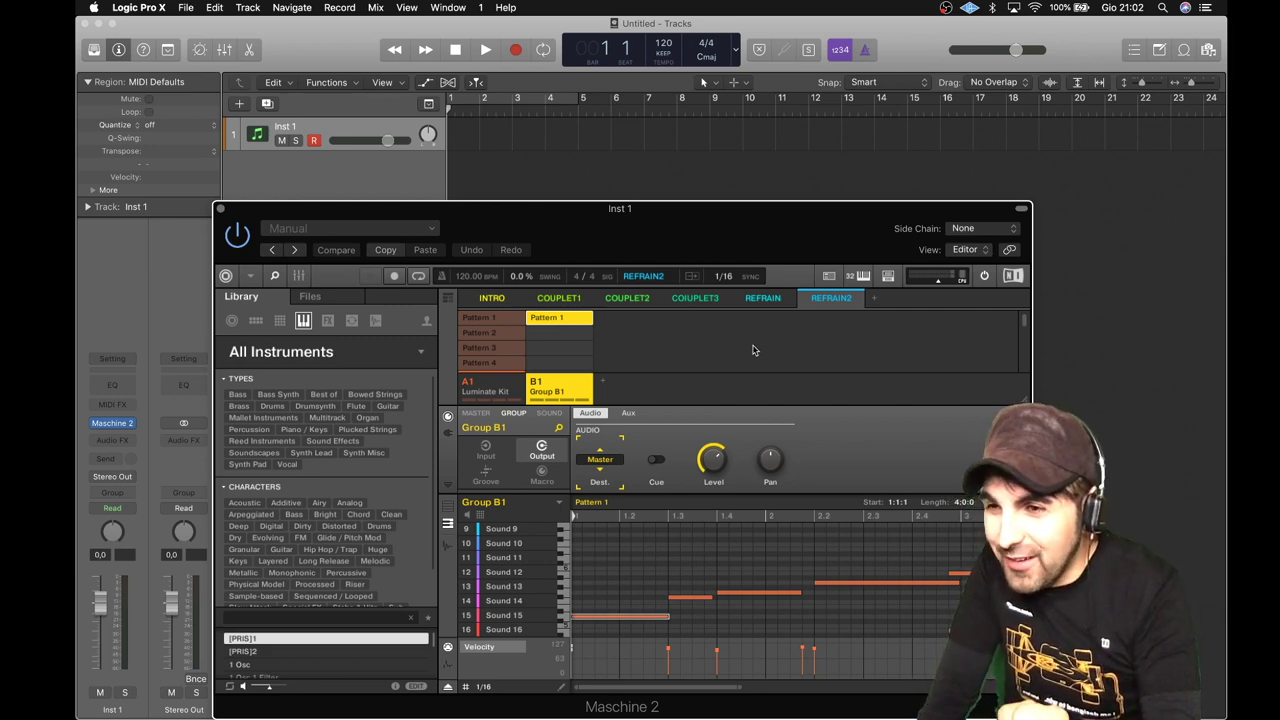
Shift the plug-in window aside and turn on Logic's cycle range from bar 1 to bar 5
left_click_drag(606, 231, 677, 231)
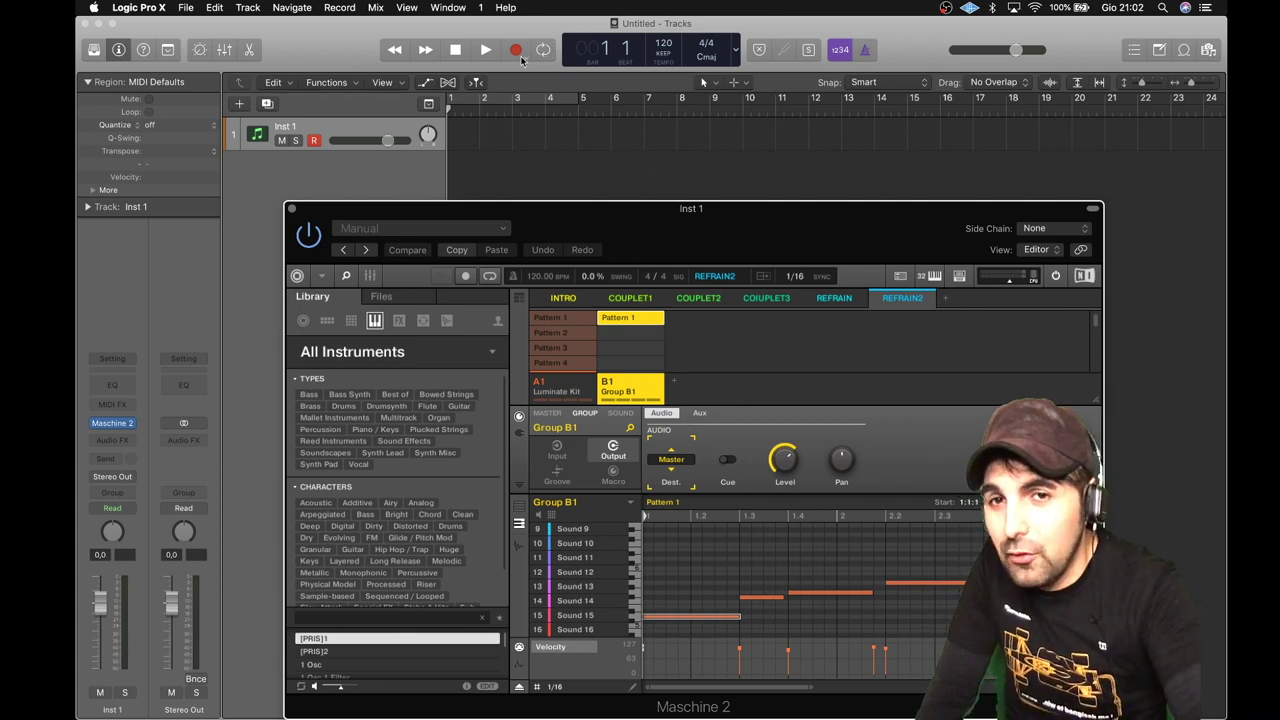
left_click(512, 103)
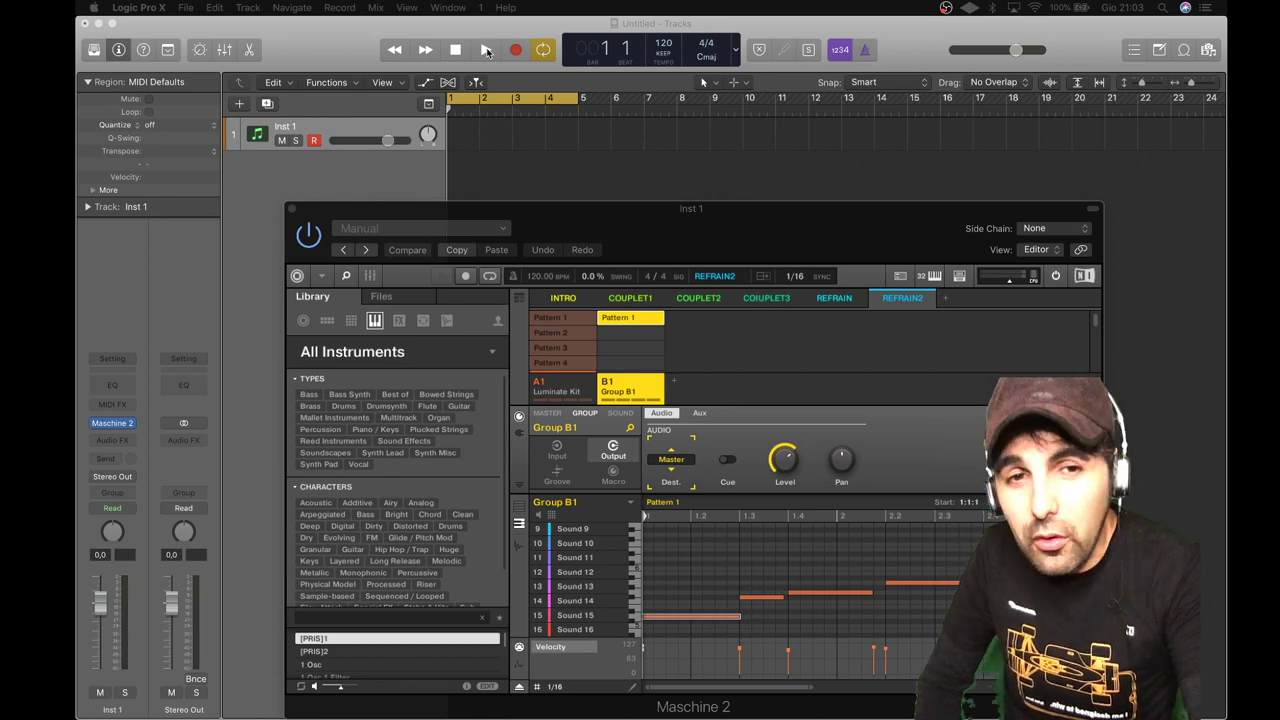
Select the REFRAIN scene and play it from Logic's transport, turning off the cycle range and stopping at bar 10
left_click(834, 299)
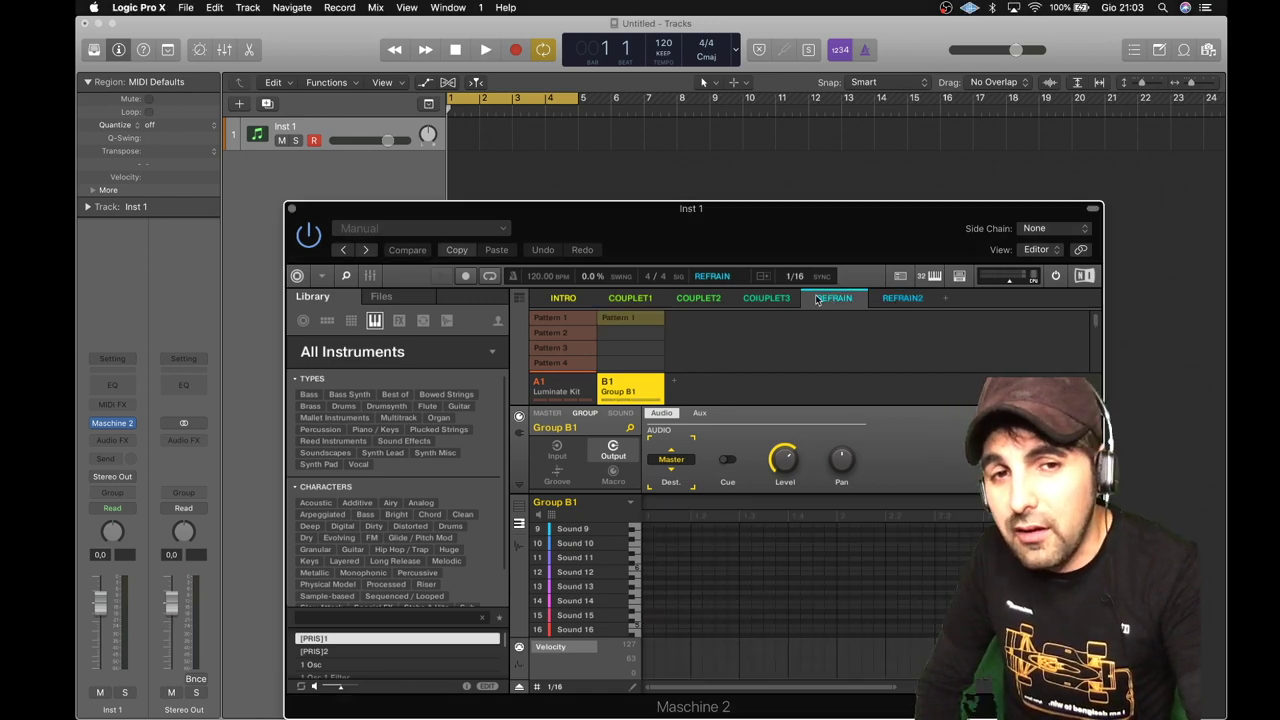
left_click(487, 52)
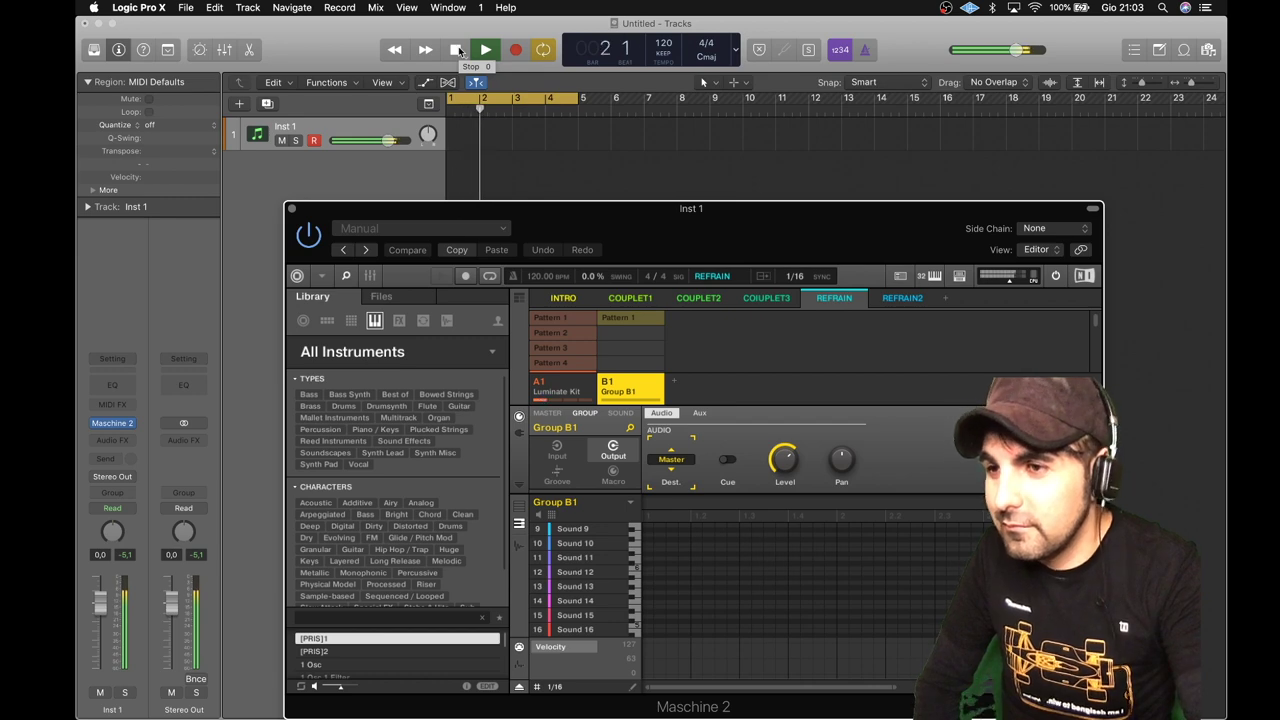
left_click(495, 101)
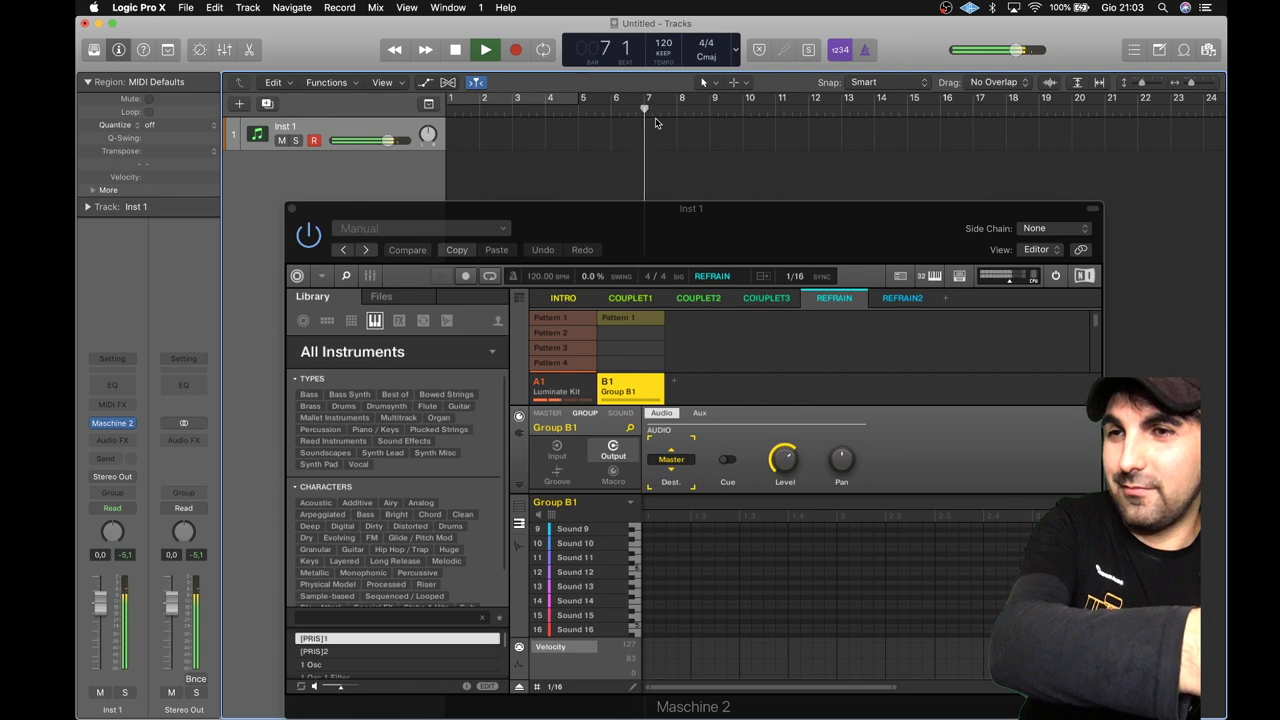
left_click(463, 50)
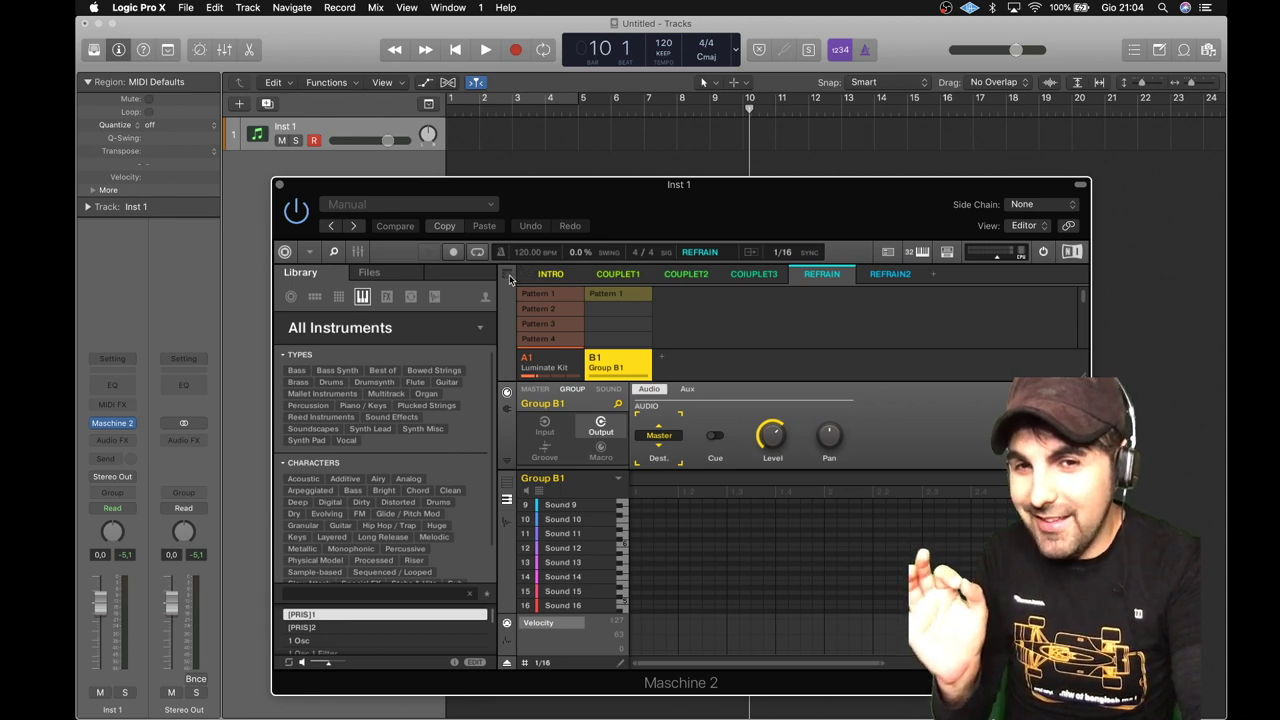
Switch the plug-in to the song timeline and check its playhead sync by moving Logic's playhead to bars 7, 5 and 4
left_click(508, 276)
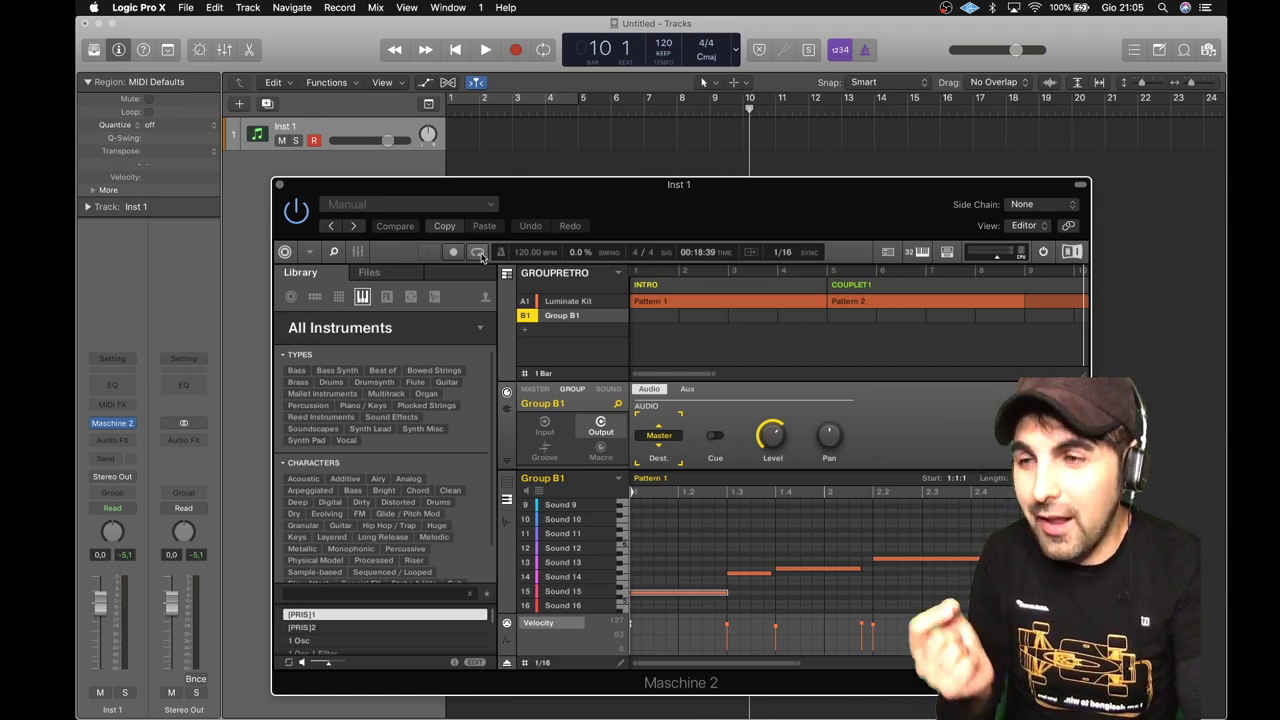
left_click_drag(606, 189, 538, 193)
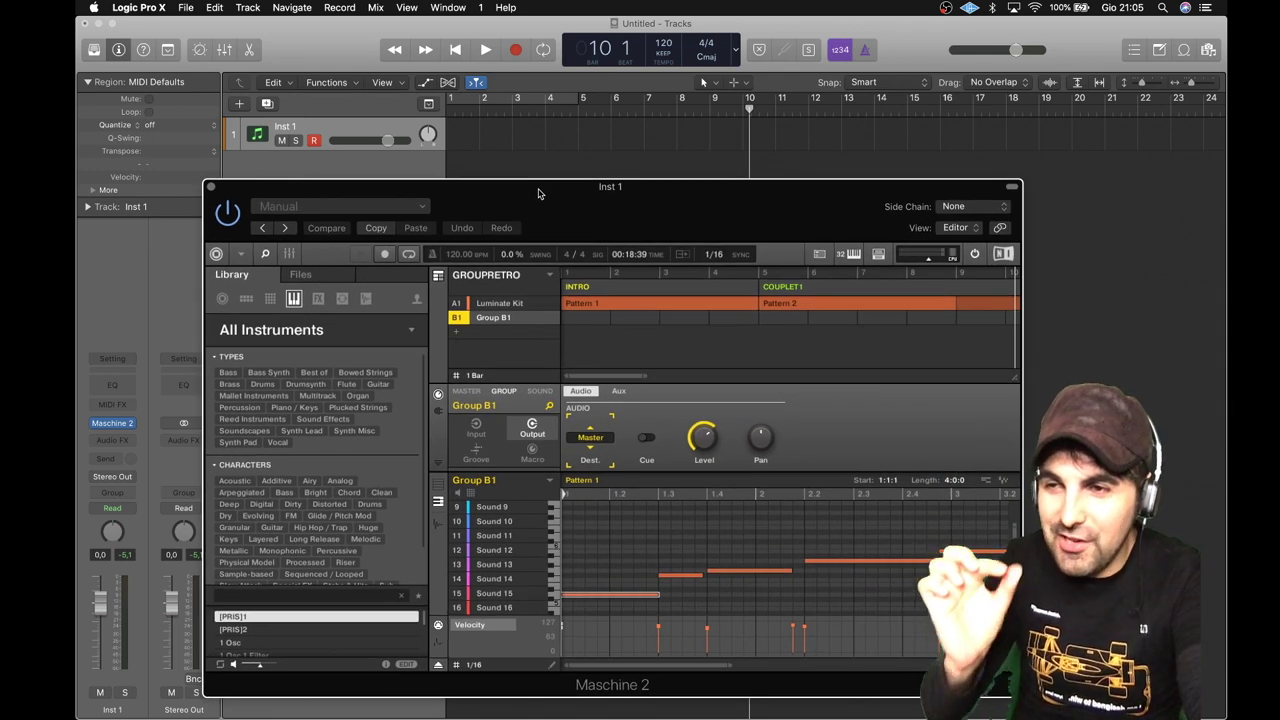
left_click(643, 102)
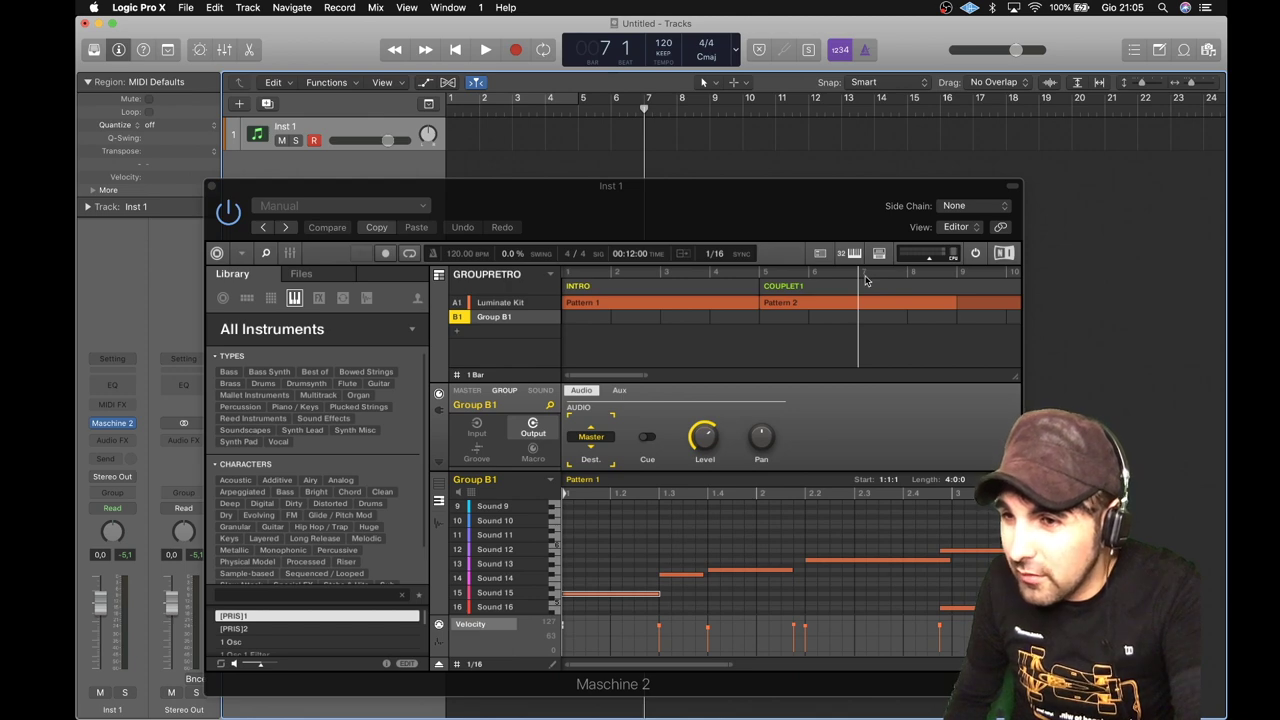
left_click(581, 107)
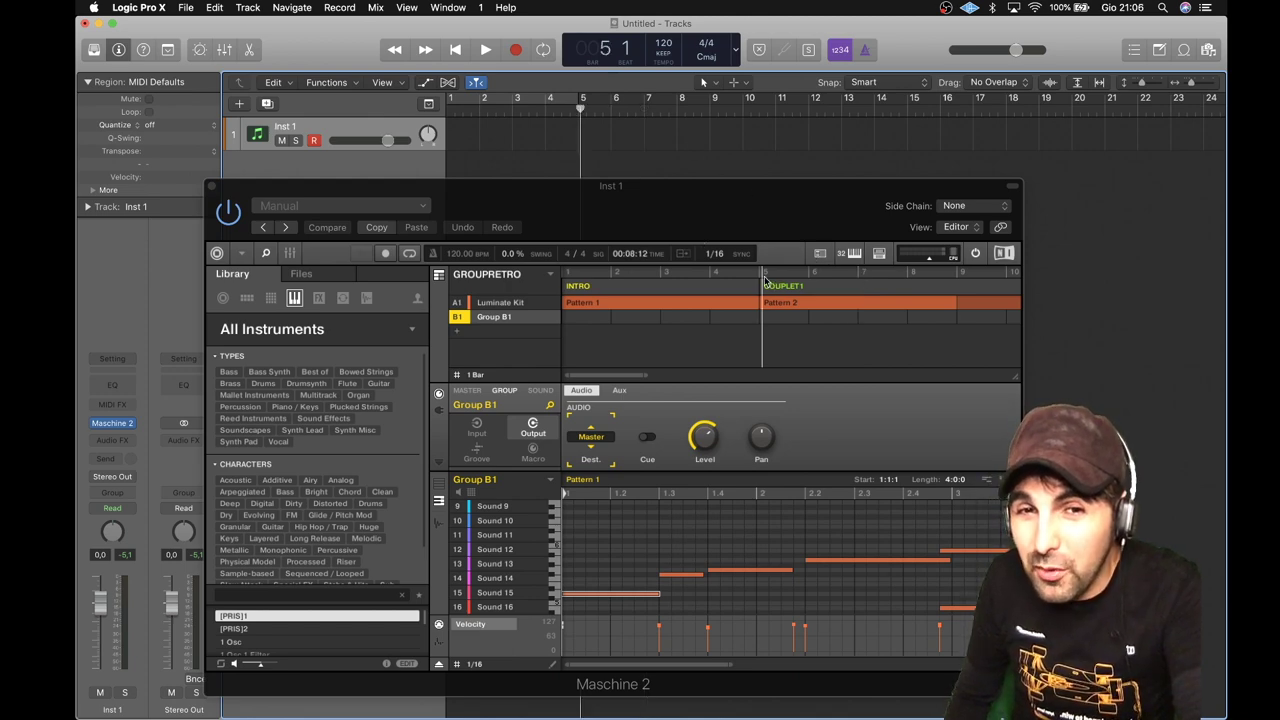
left_click(548, 108)
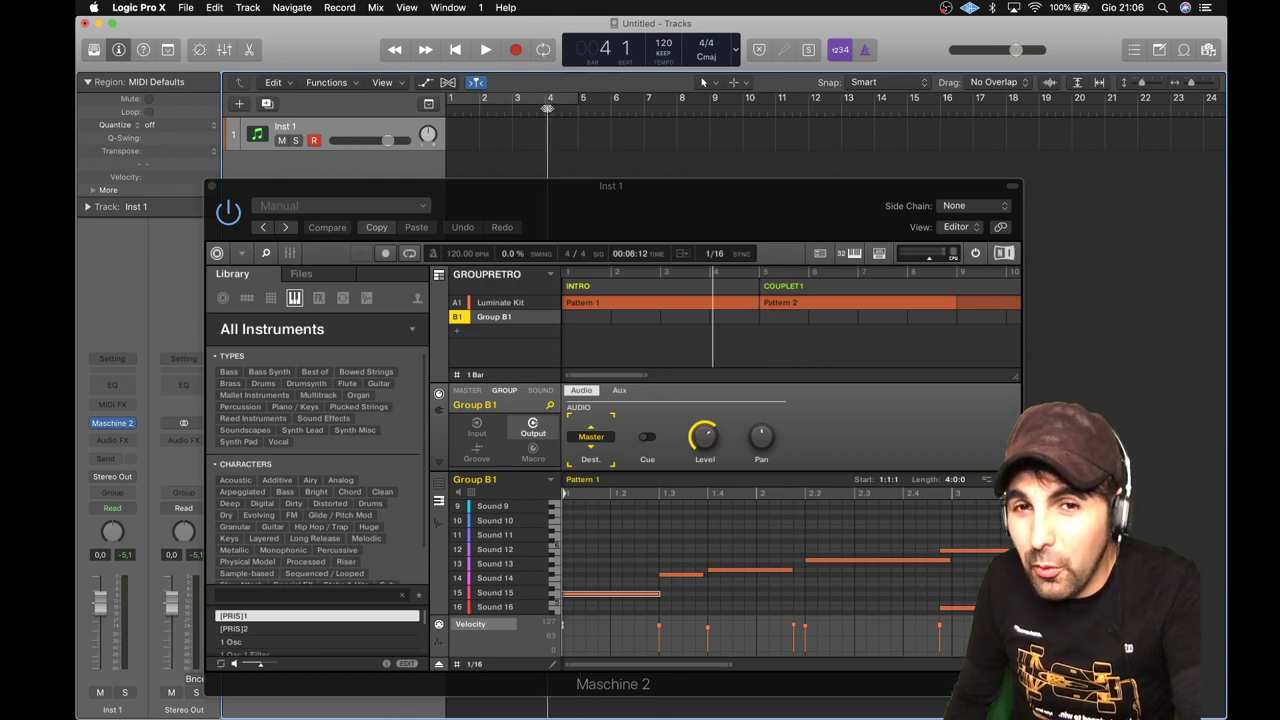
left_click(713, 277)
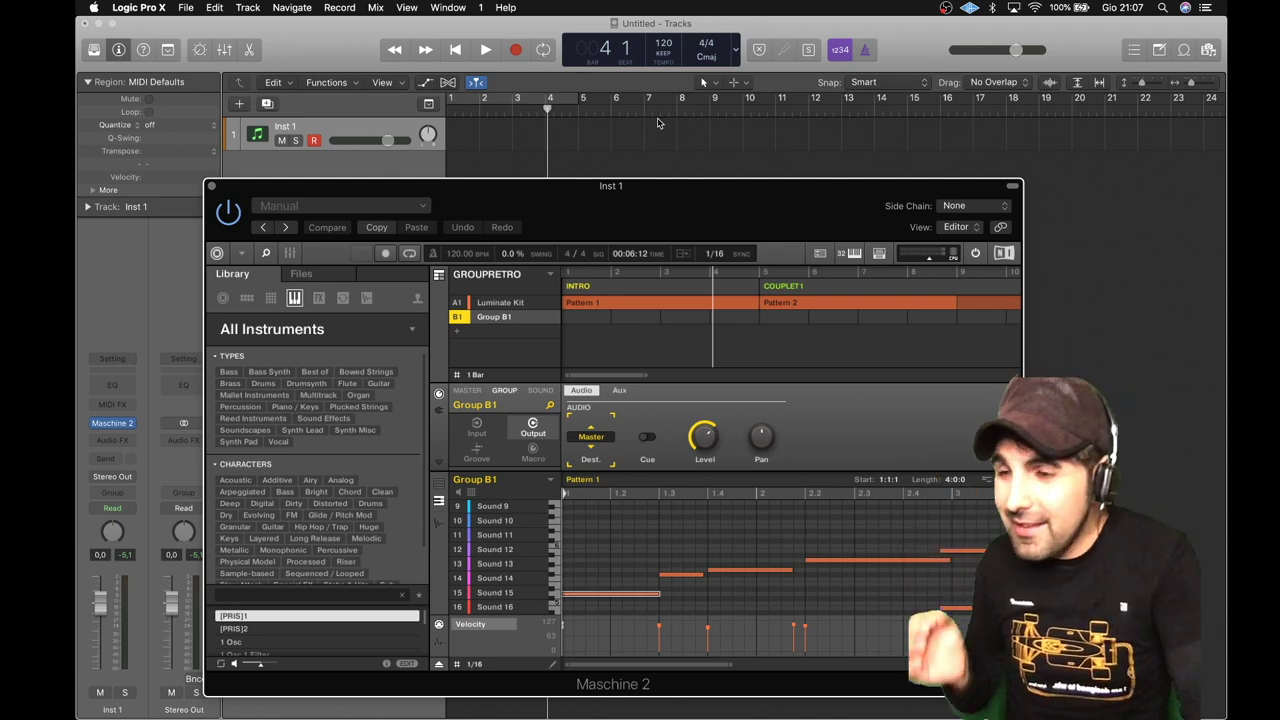
Play the song from the start of REFRAIN at bar 25 through REFRAIN2 and stop at bar 40
scroll(898, 350, "right", 10)
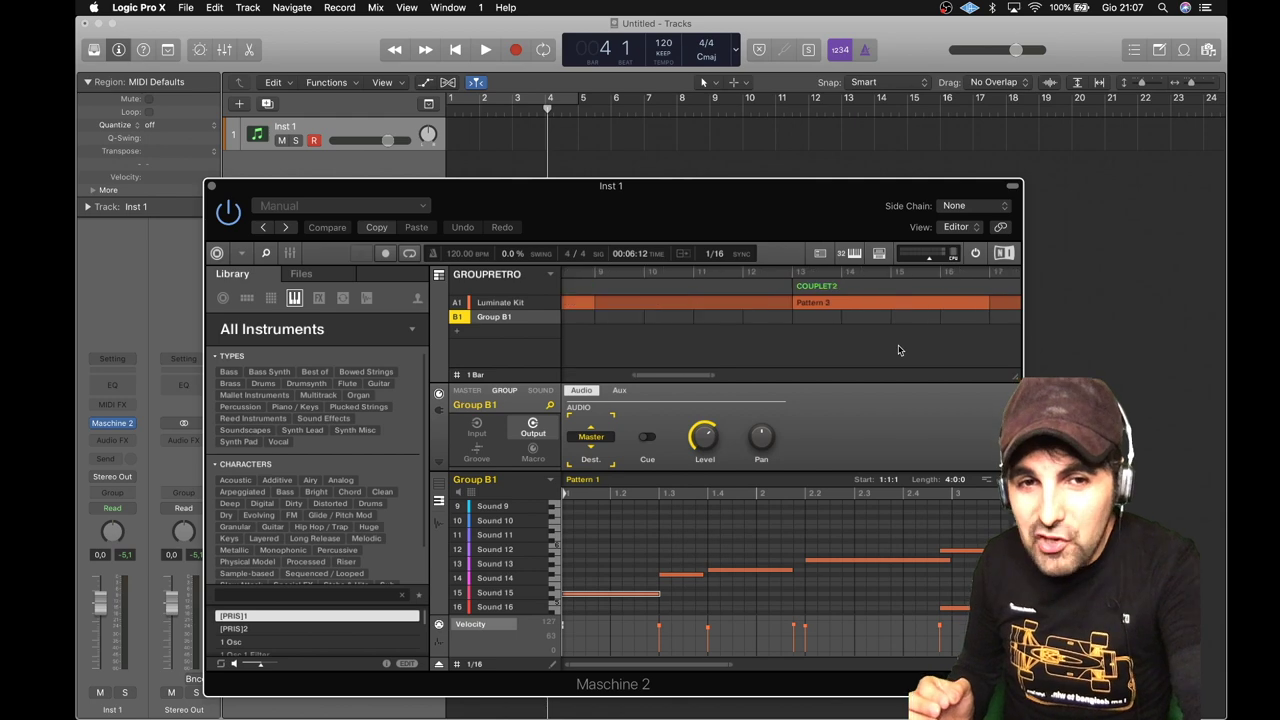
scroll(898, 350, "right", 10)
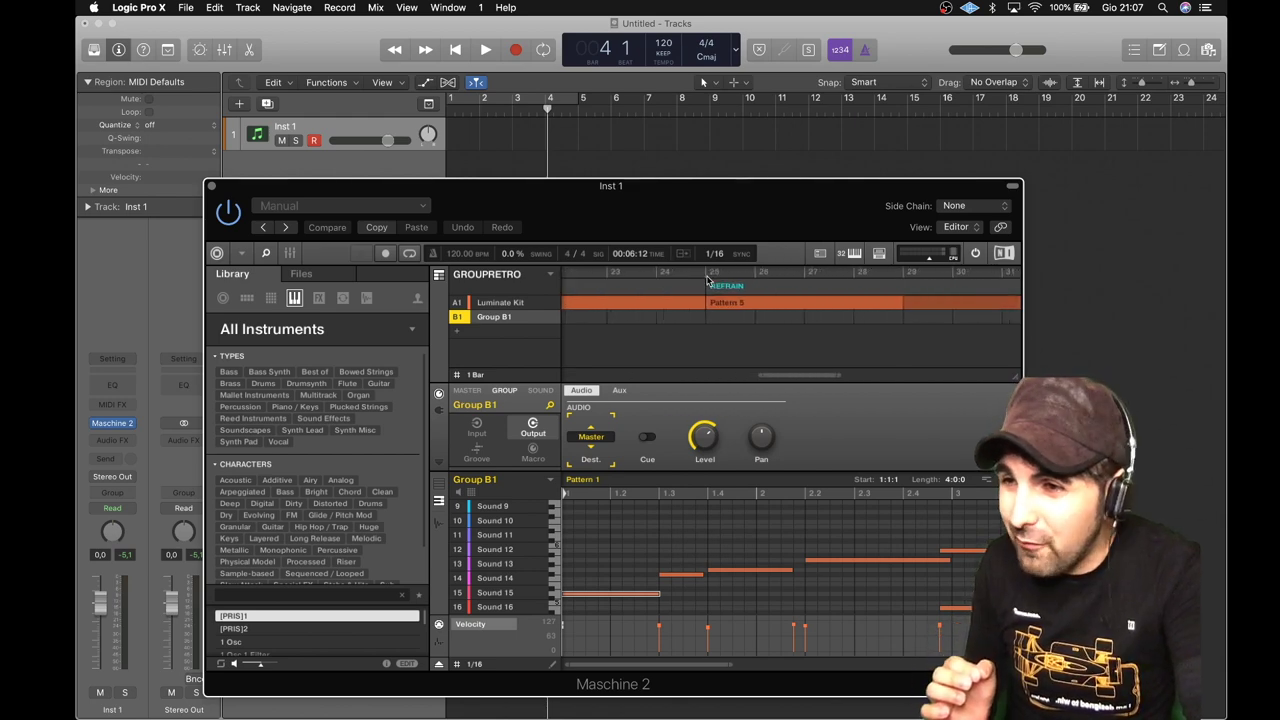
scroll(1036, 113, "right", 10)
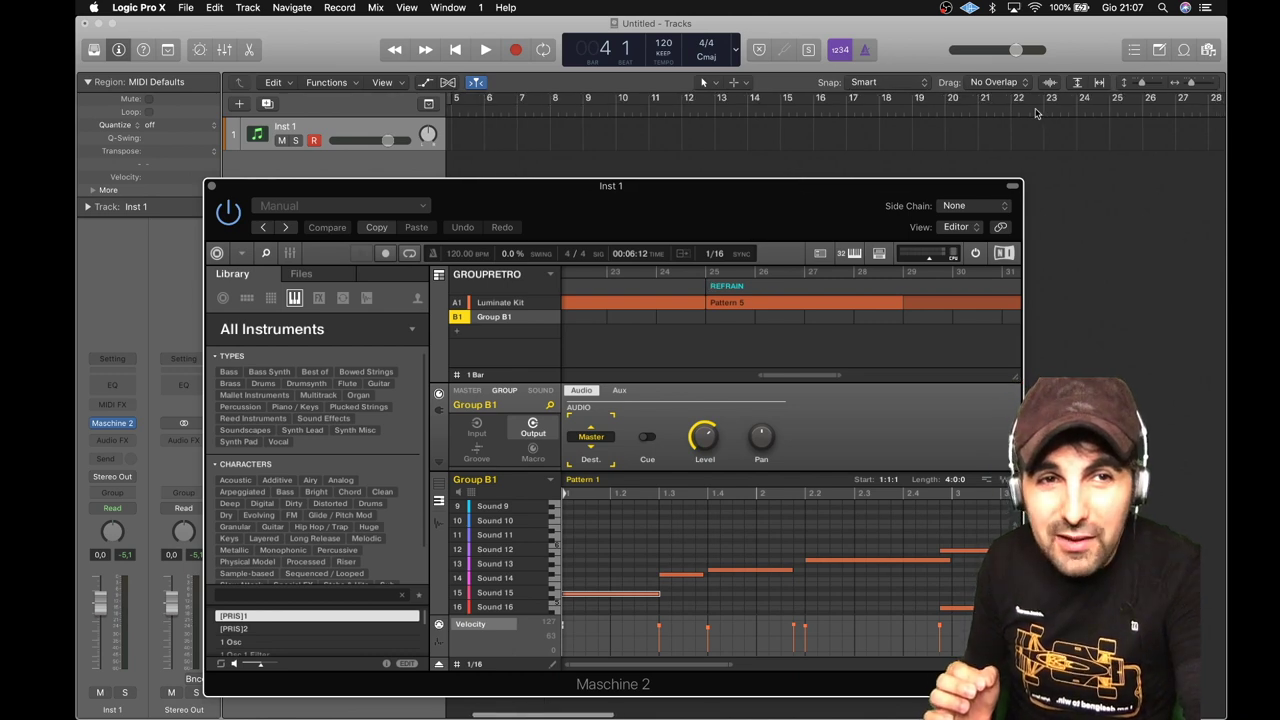
scroll(1036, 113, "right", 2)
left_click(856, 110)
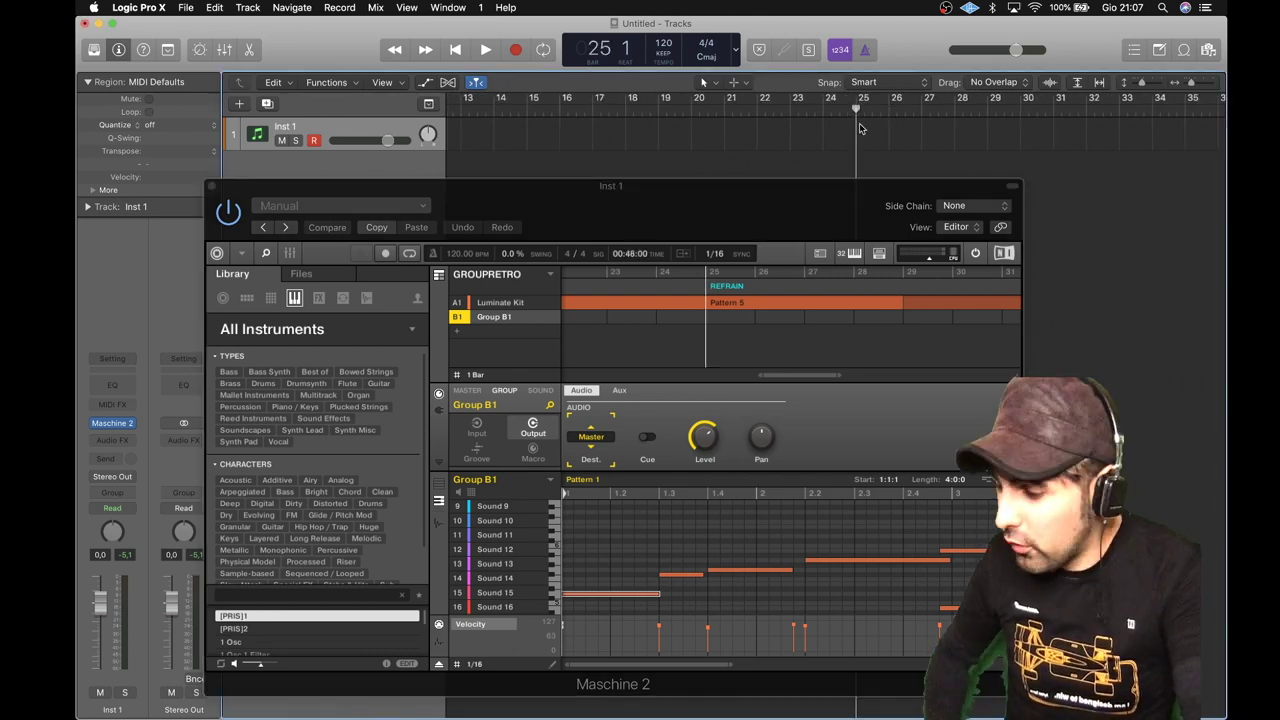
left_click(487, 50)
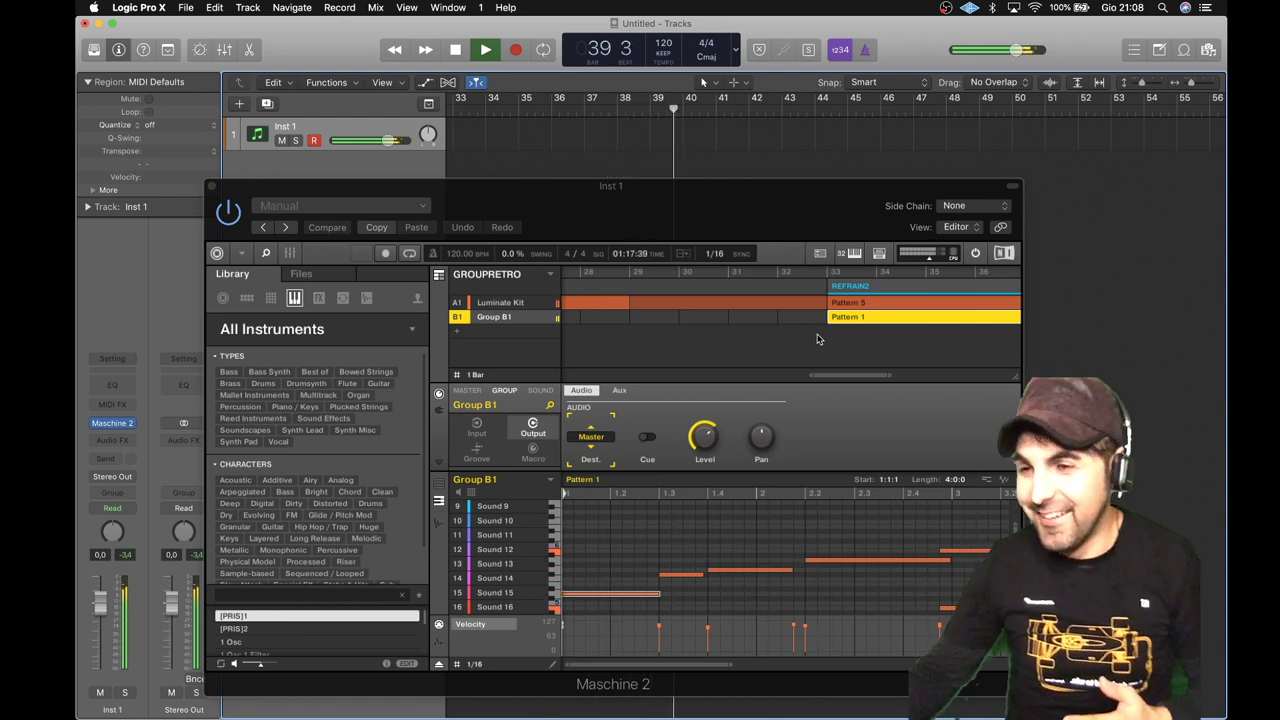
key("space")
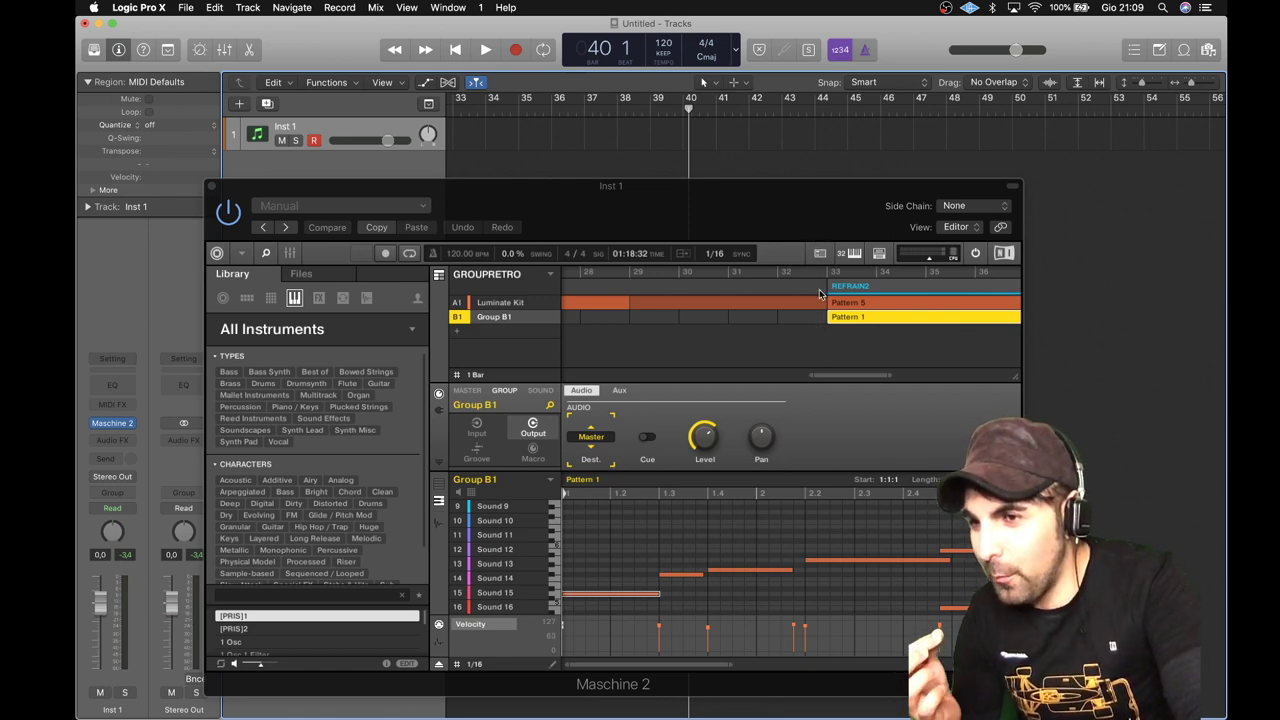
Close the Maschine 2 window, reopen it from the Inst 1 channel strip, and close it again
scroll(819, 288, "right", 6)
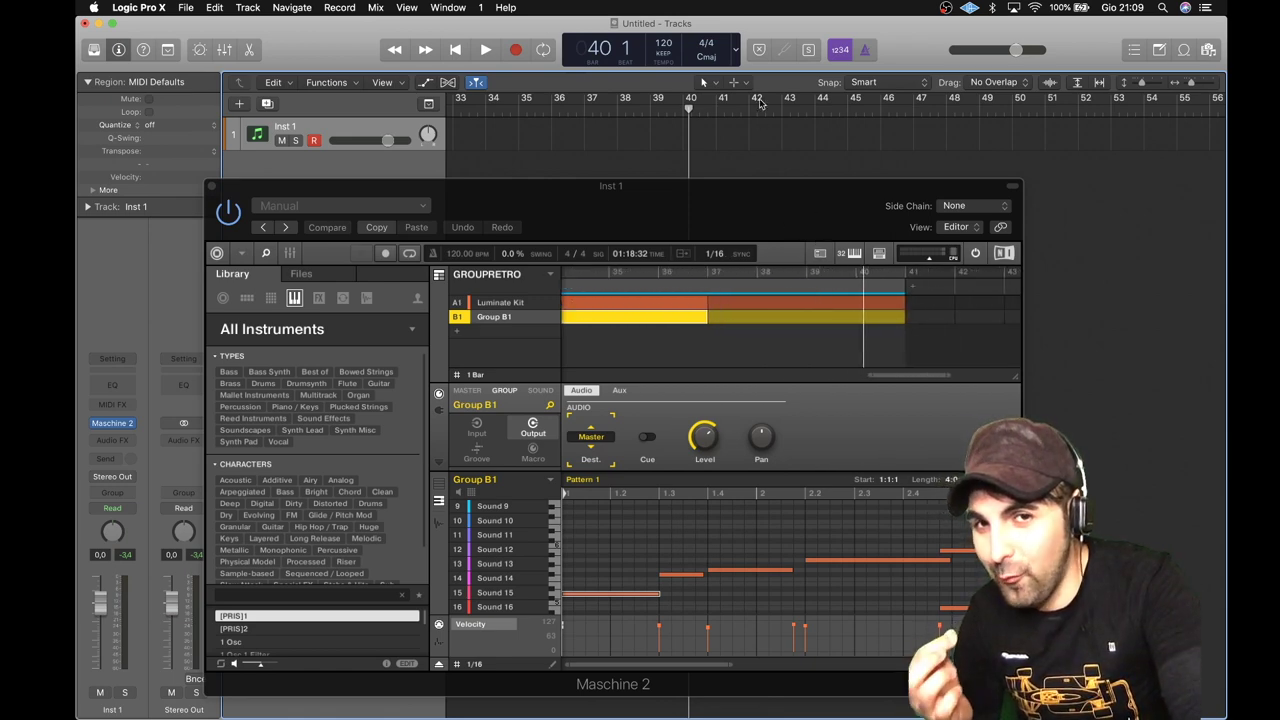
scroll(516, 128, "left", 6)
scroll(516, 128, "left", 4)
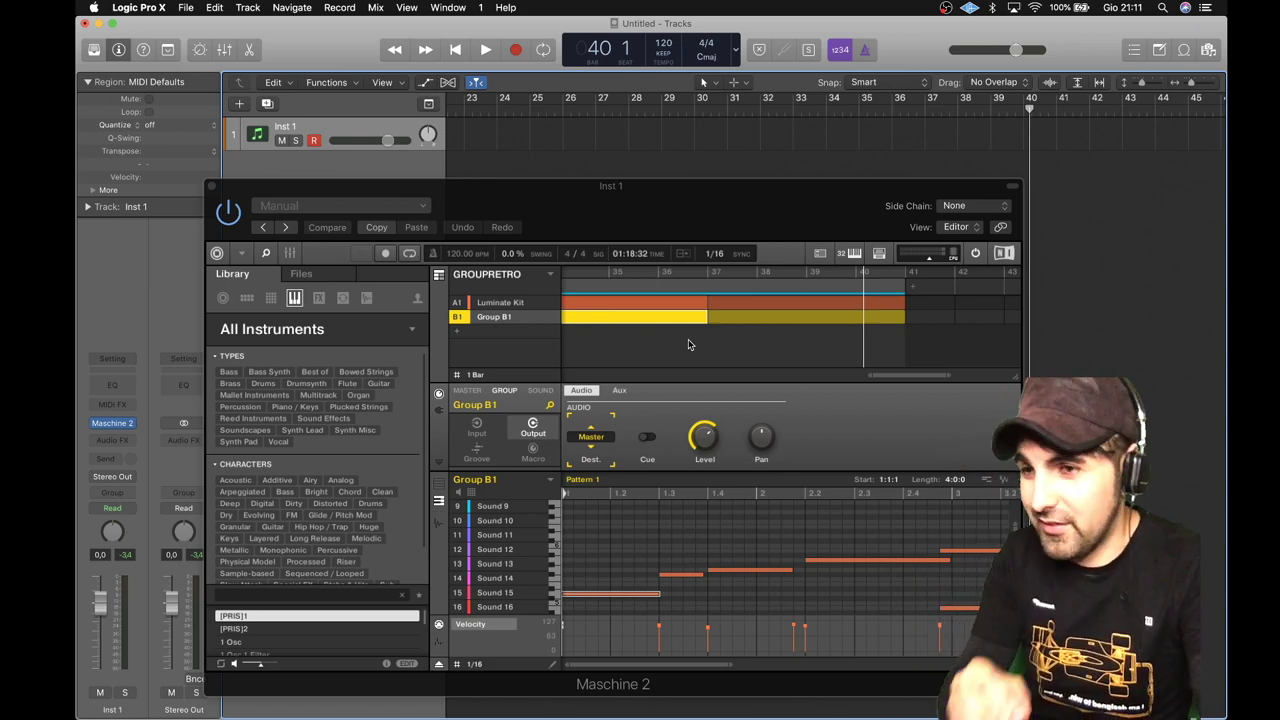
left_click_drag(591, 197, 599, 194)
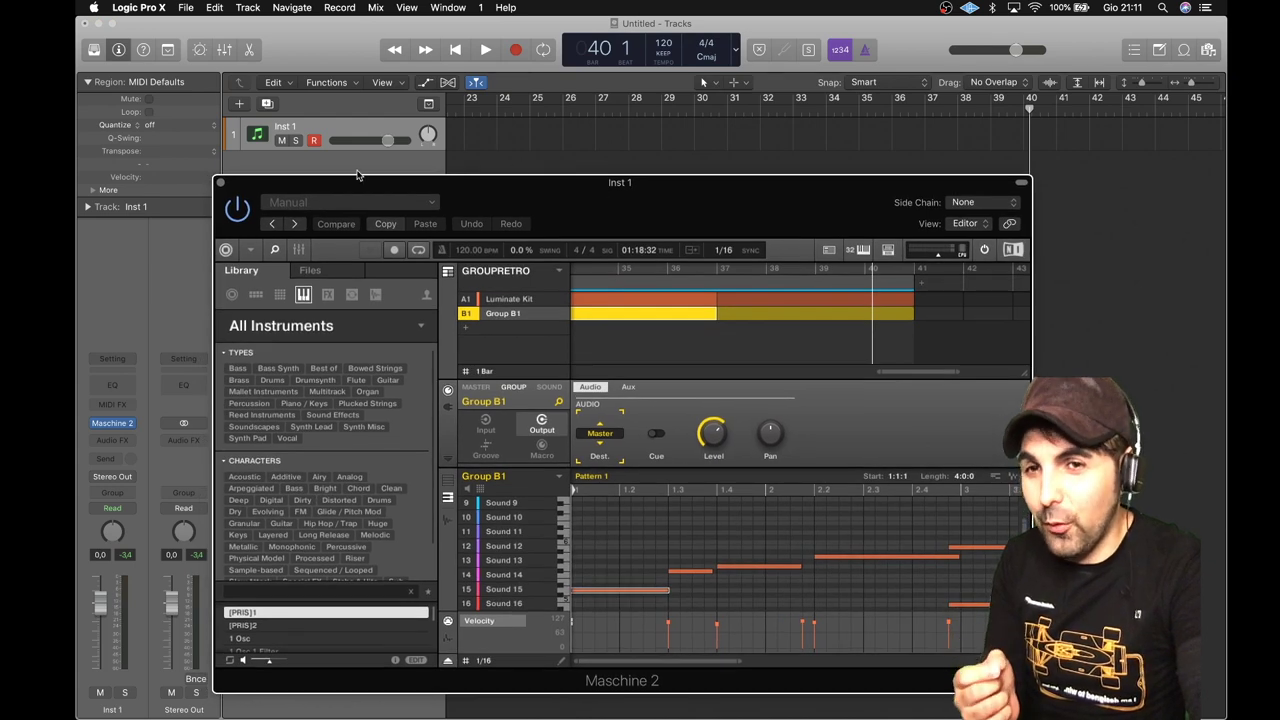
left_click(221, 184)
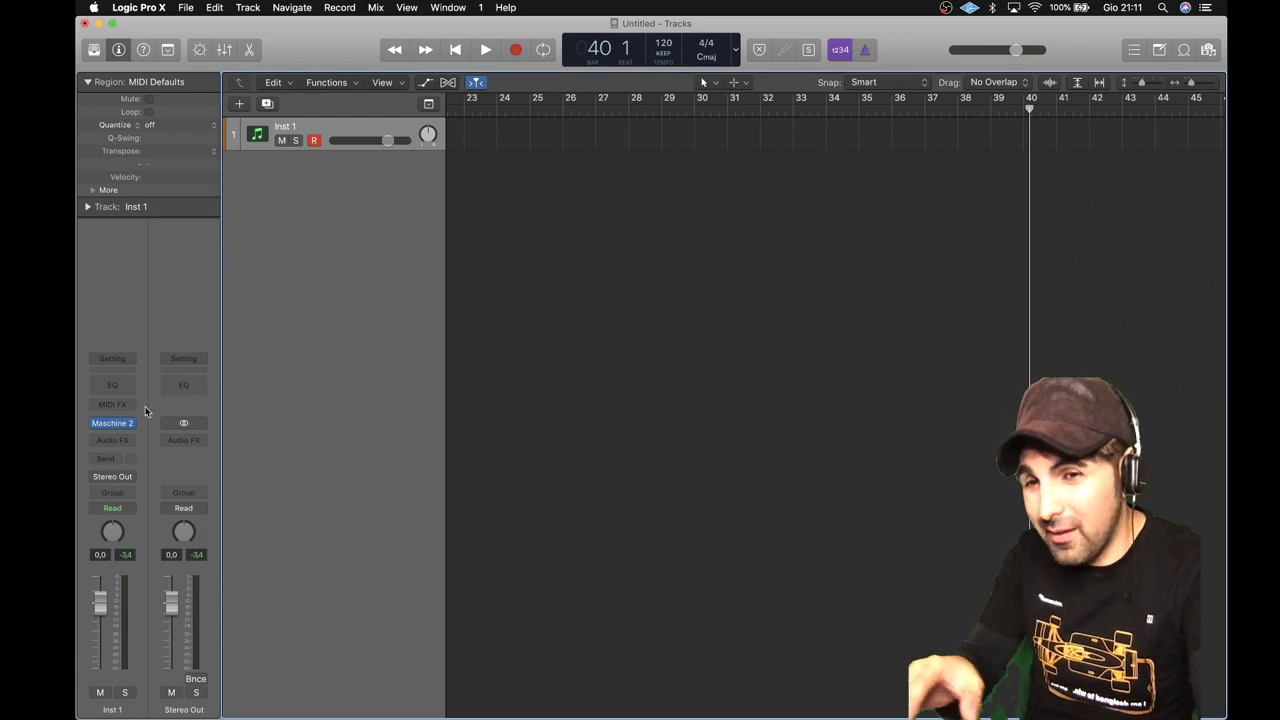
mouse_move(124, 425)
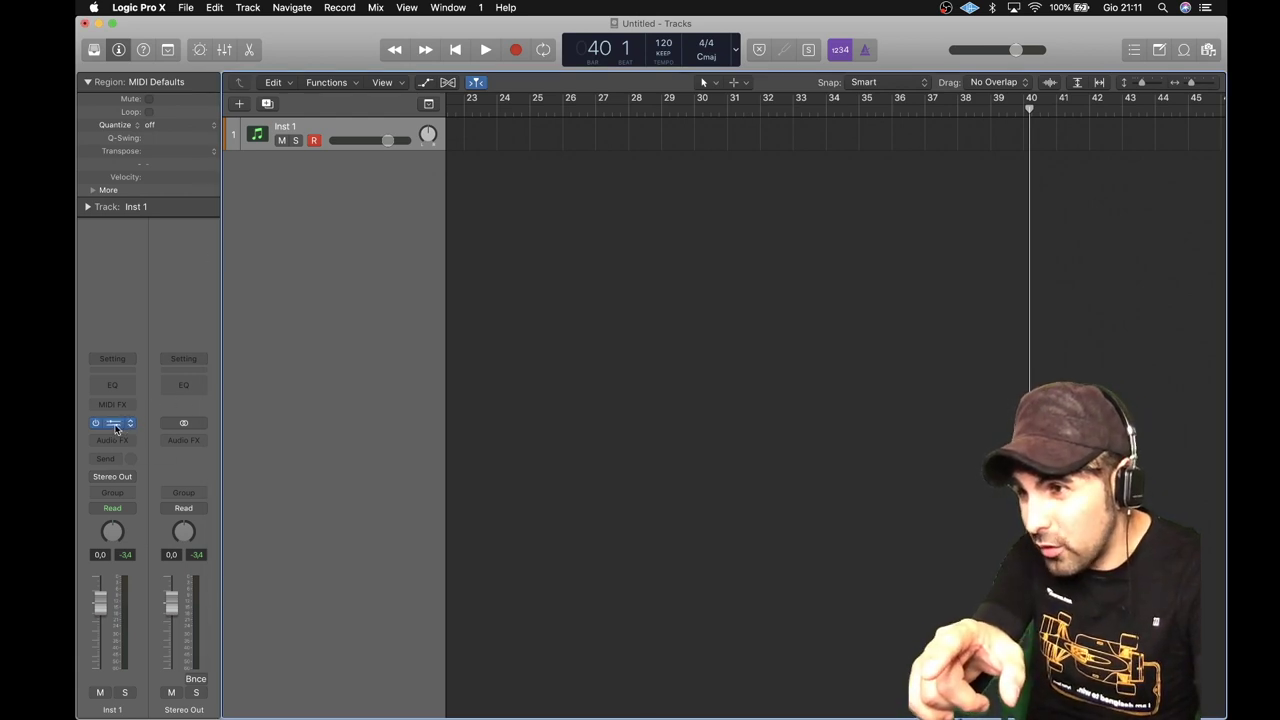
left_click(114, 424)
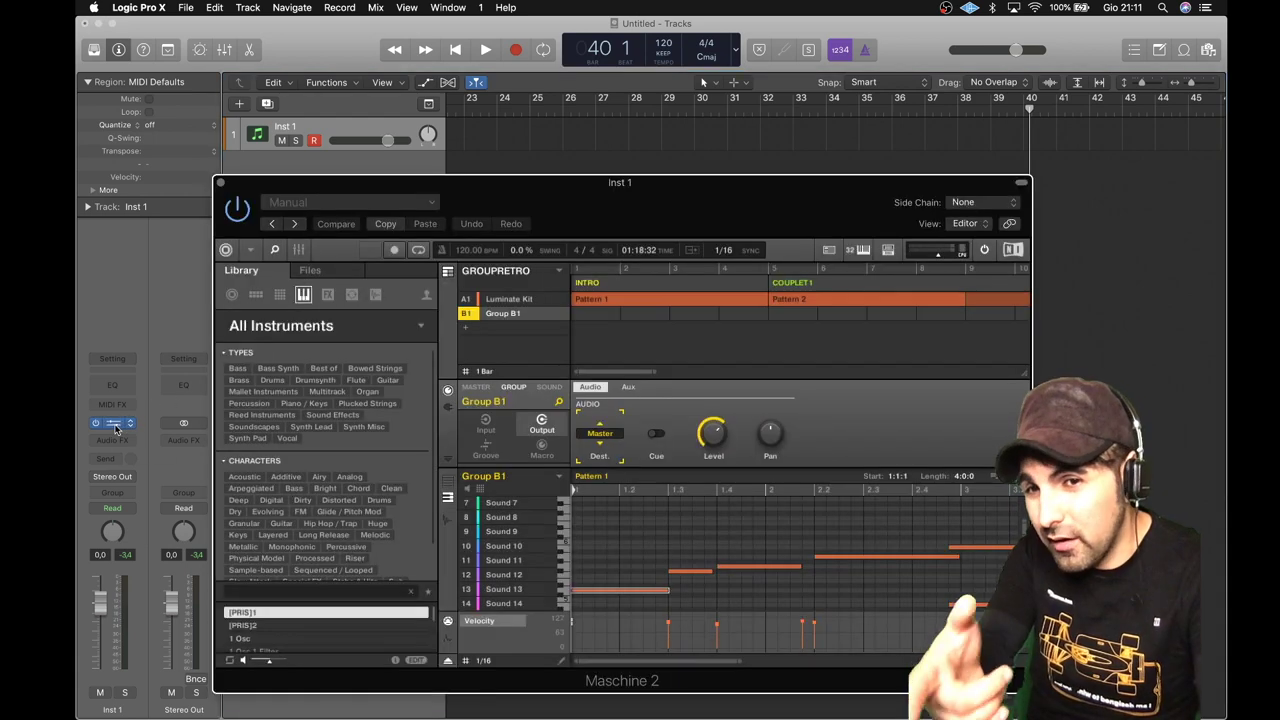
left_click(221, 184)
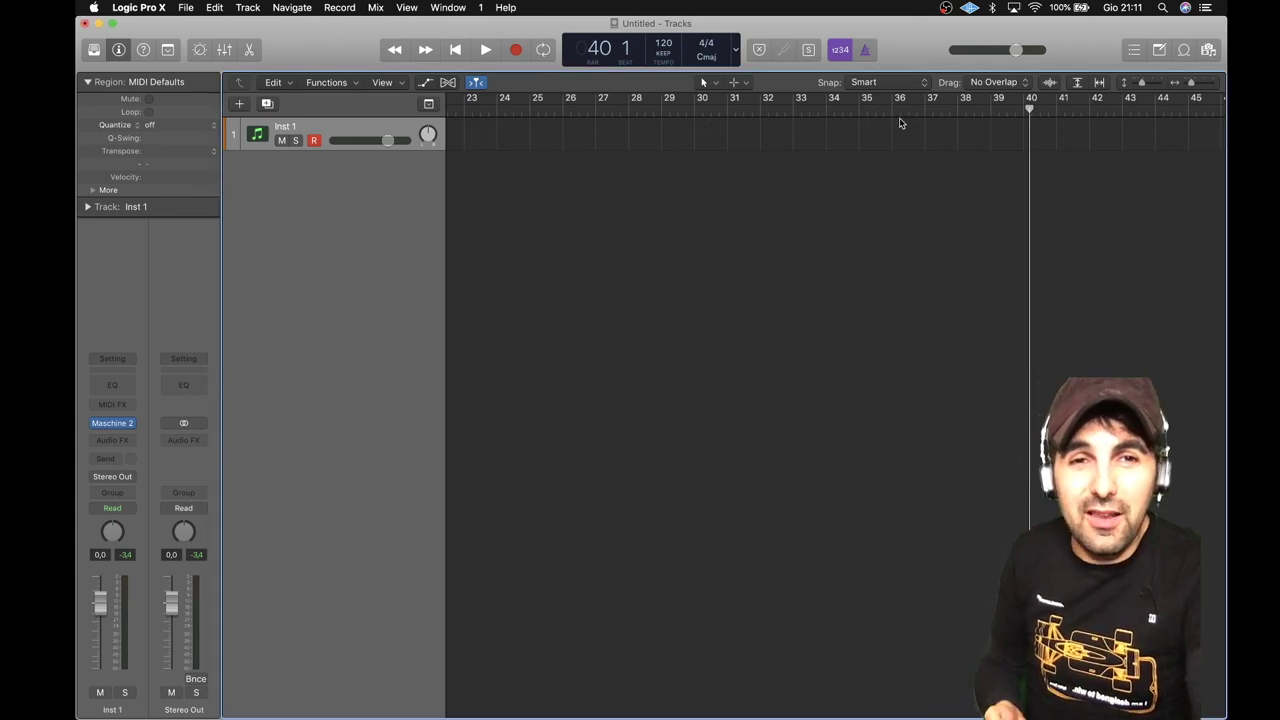
Play the song from bar 10 with the plug-in window closed and stop it at bar 12
scroll(855, 121, "left", 10)
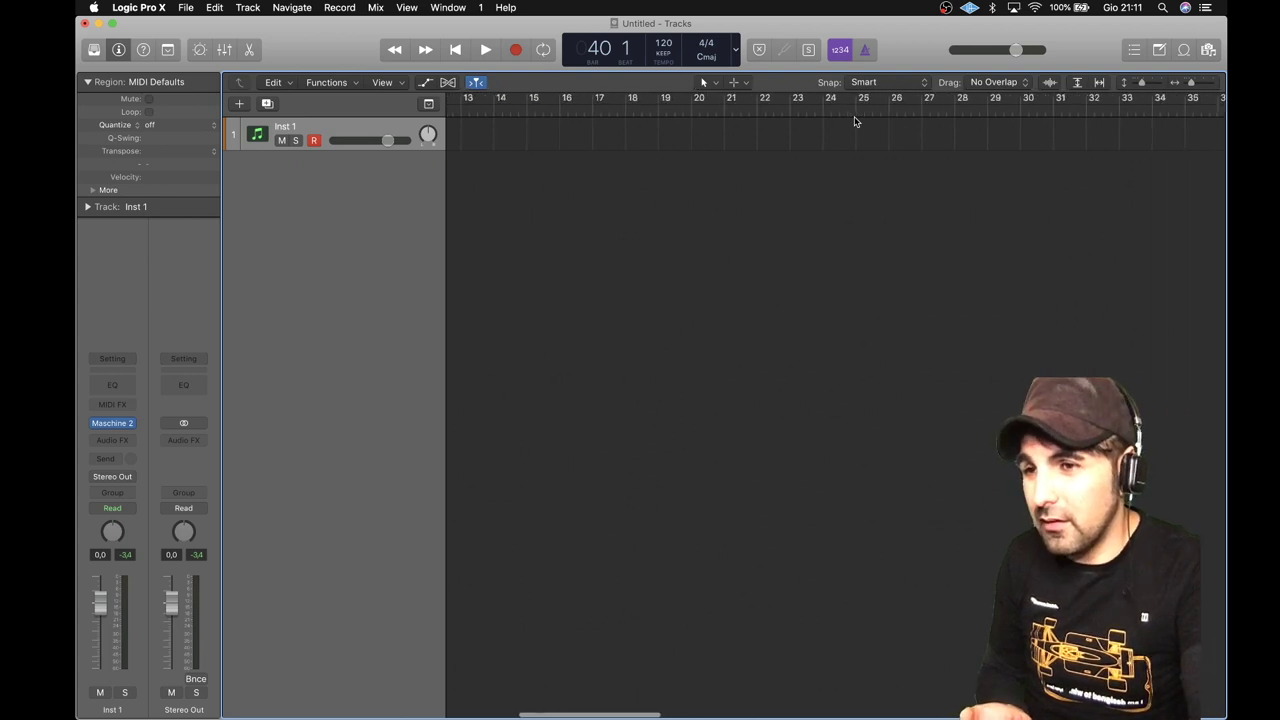
scroll(855, 121, "right", 5)
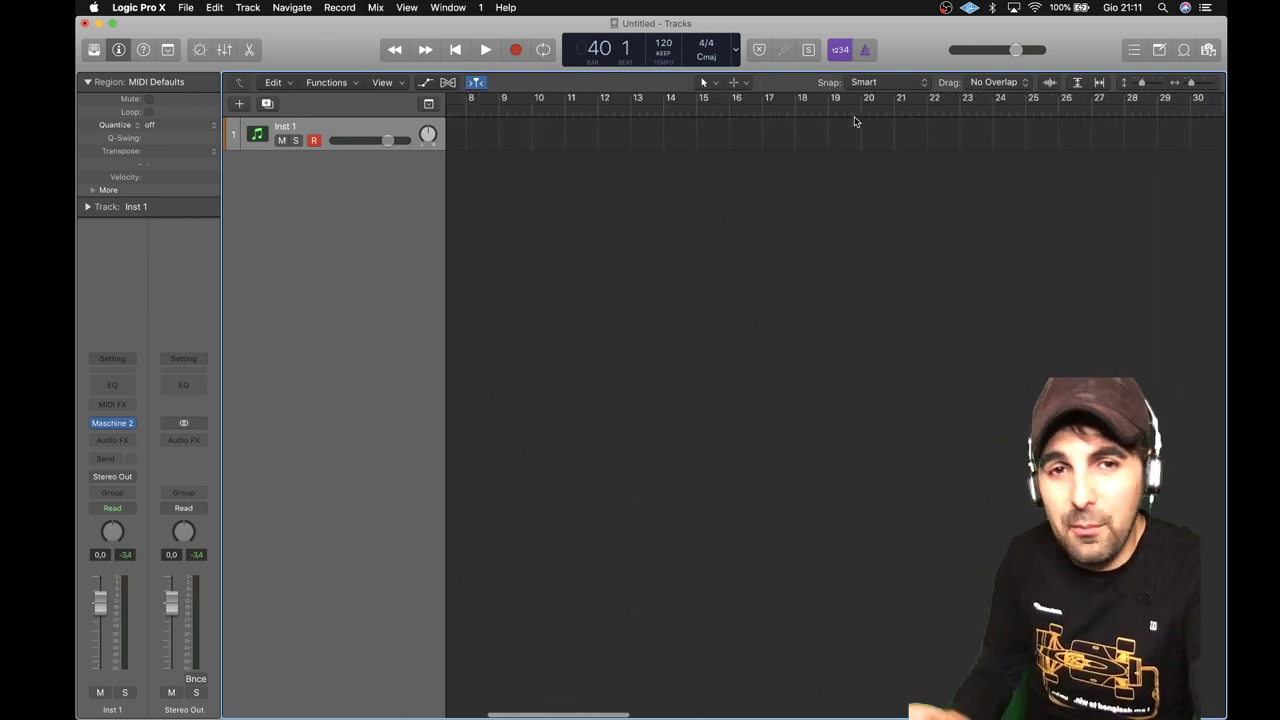
scroll(855, 121, "left", 5)
left_click(752, 99)
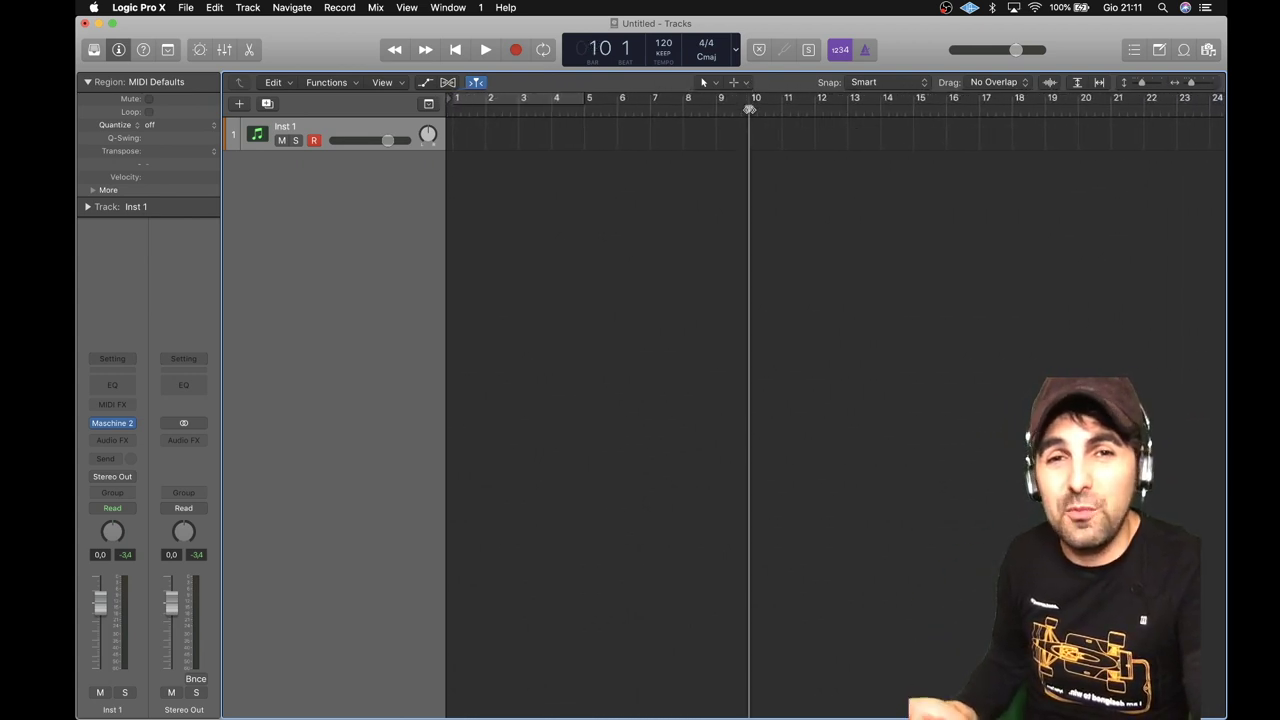
left_click(485, 50)
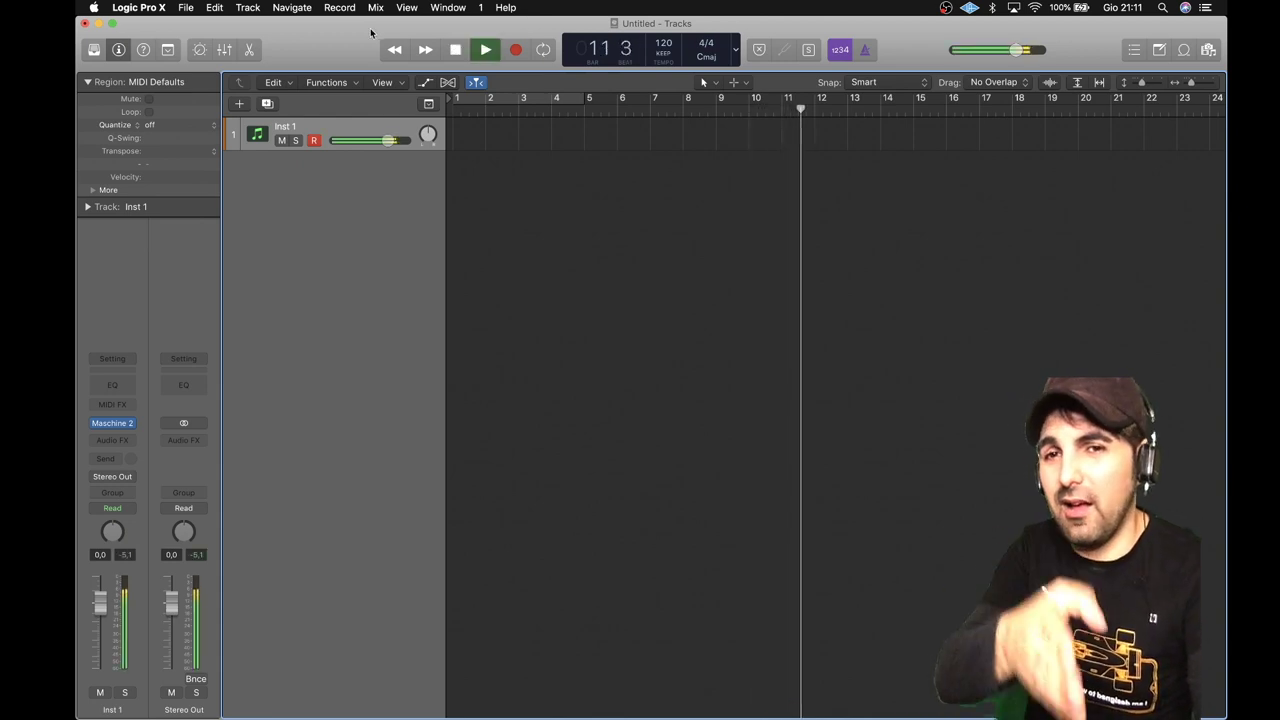
left_click(455, 50)
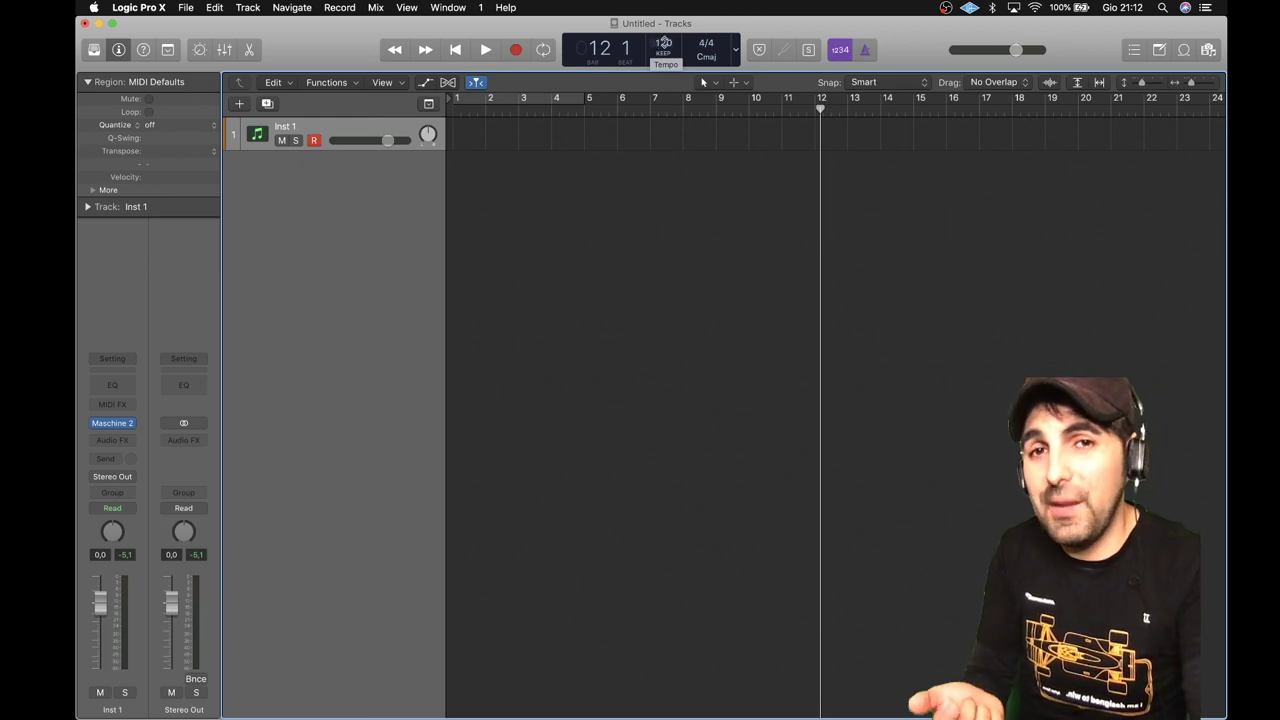
Set Logic's project tempo to 127 and play the song from bar 1 to about bar 5
left_click(456, 50)
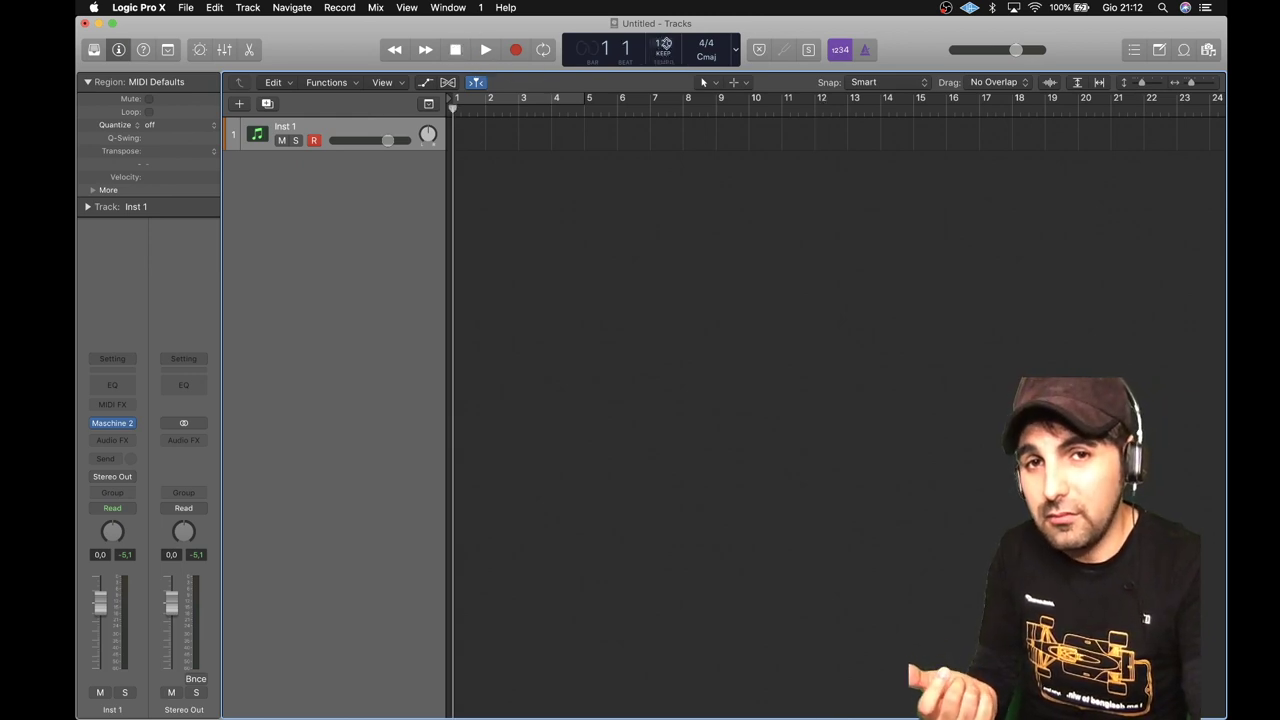
left_click(487, 51)
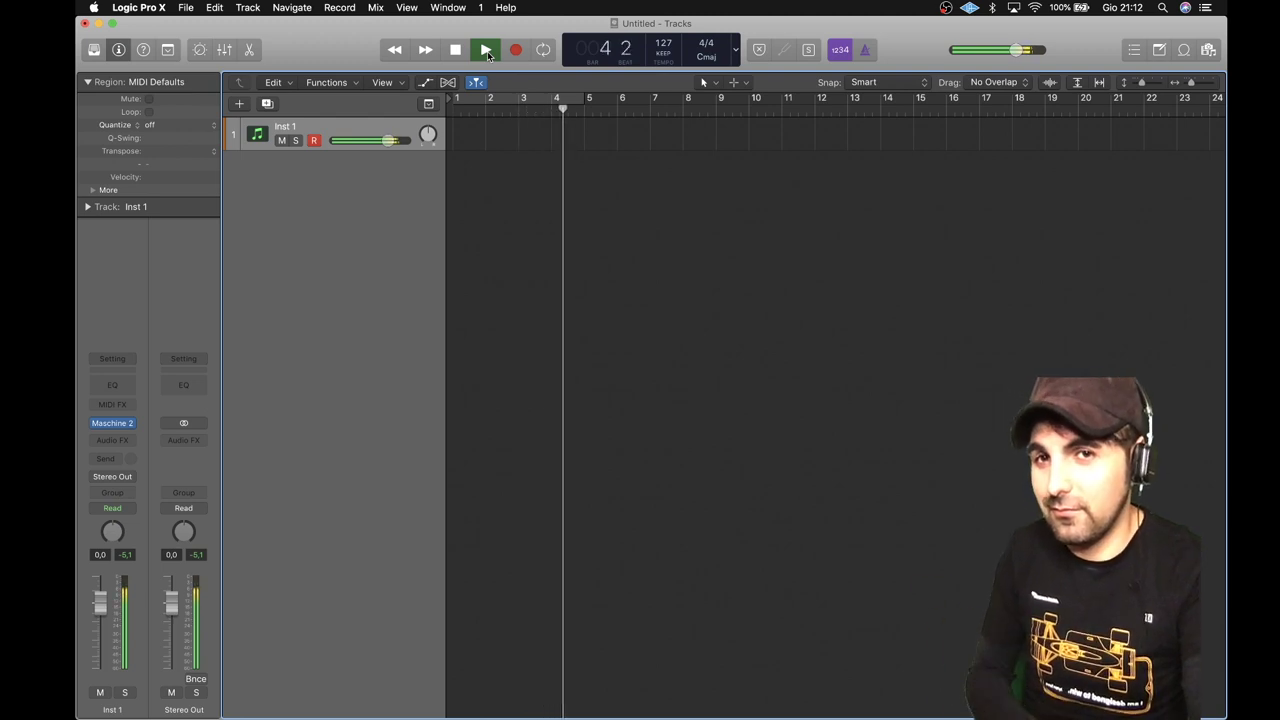
left_click(458, 52)
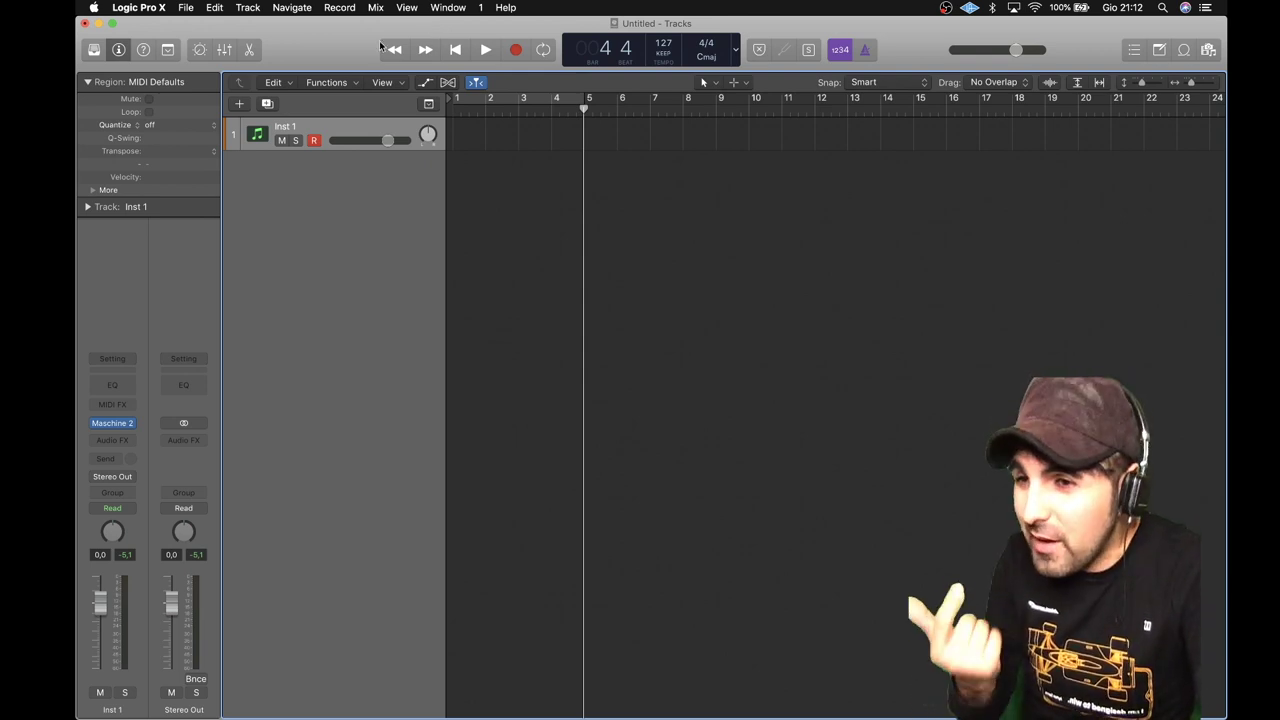
Reopen Maschine 2, create an empty one-bar section in the song timeline and place it ahead of INTRO so INTRO starts at bar 2
left_click(112, 423)
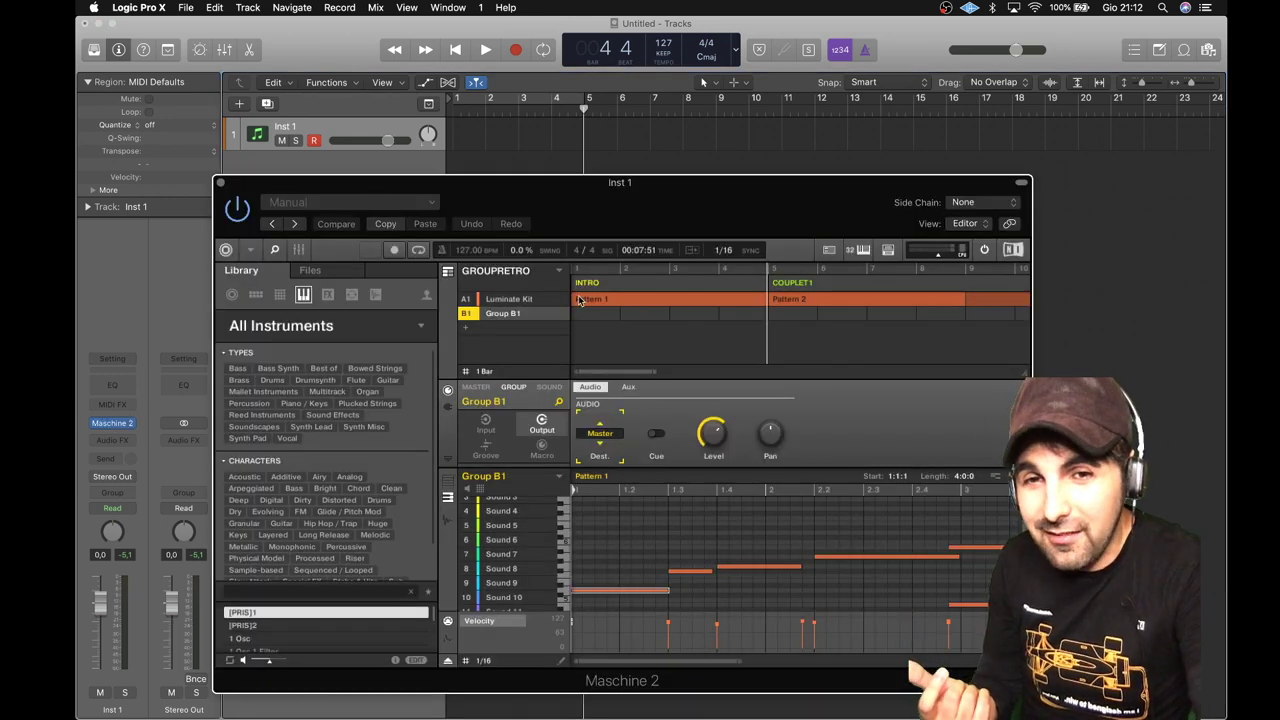
right_click(722, 289)
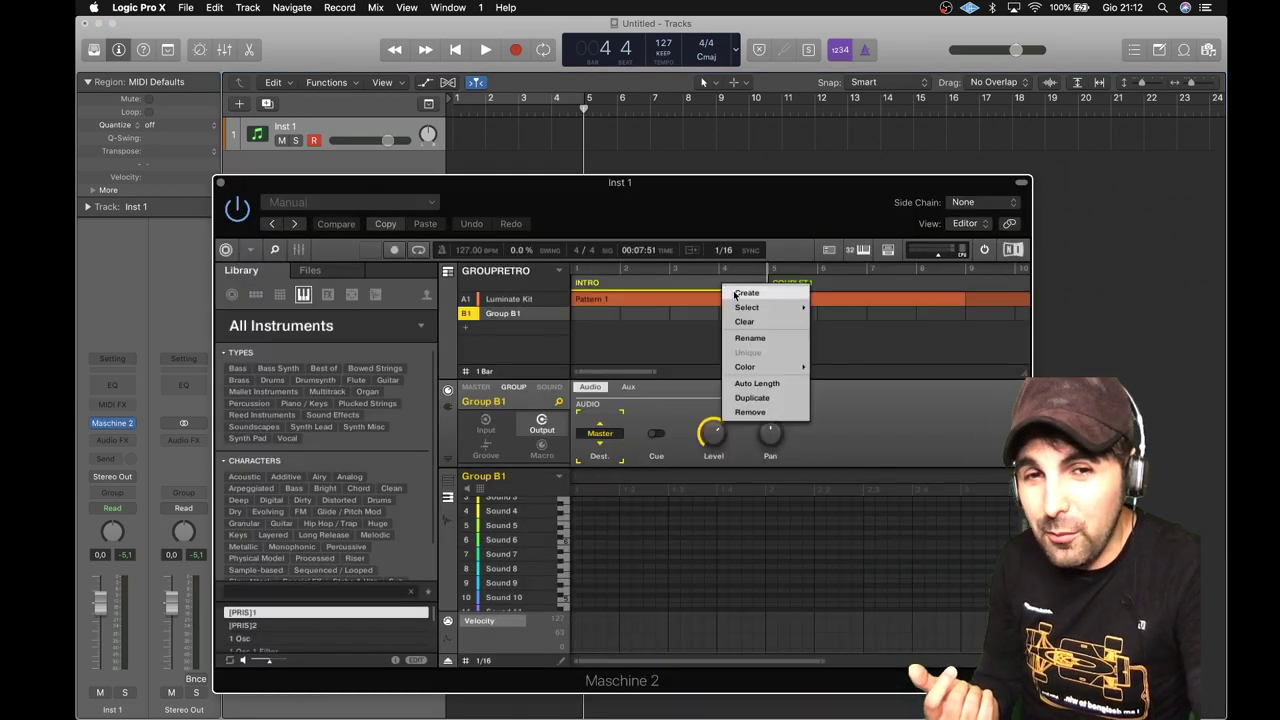
left_click(740, 293)
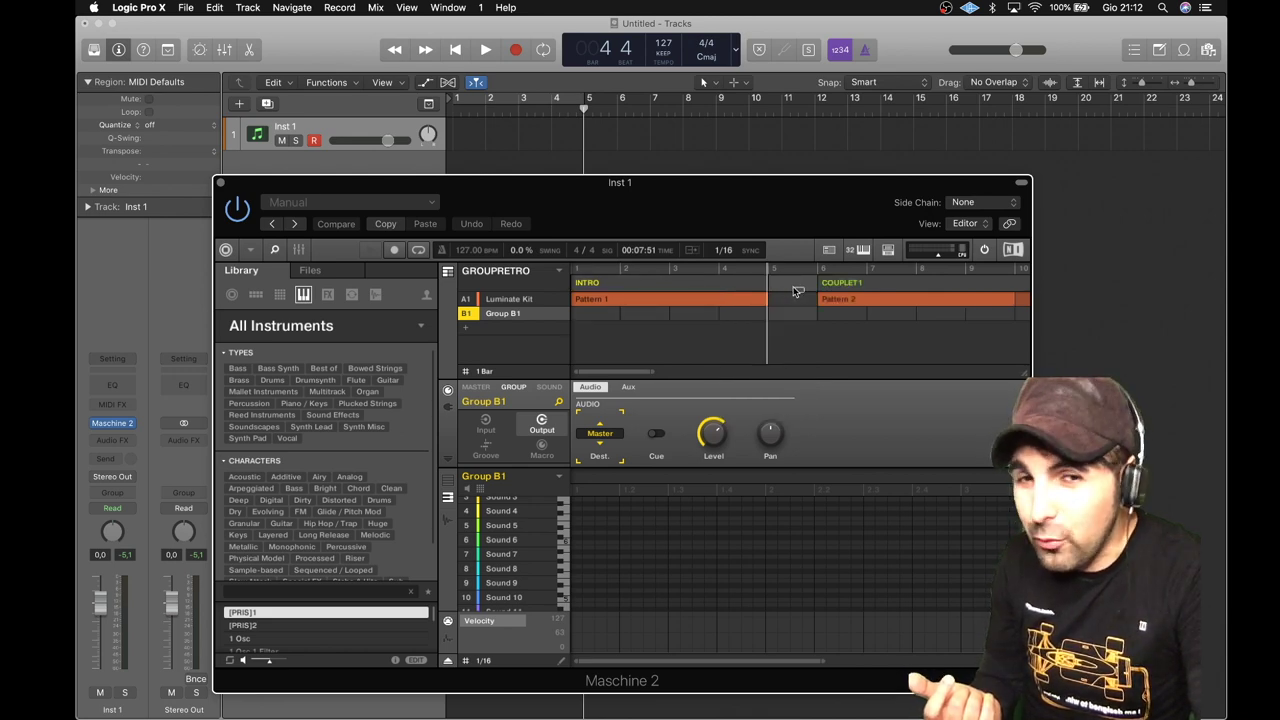
left_click_drag(580, 287, 578, 286)
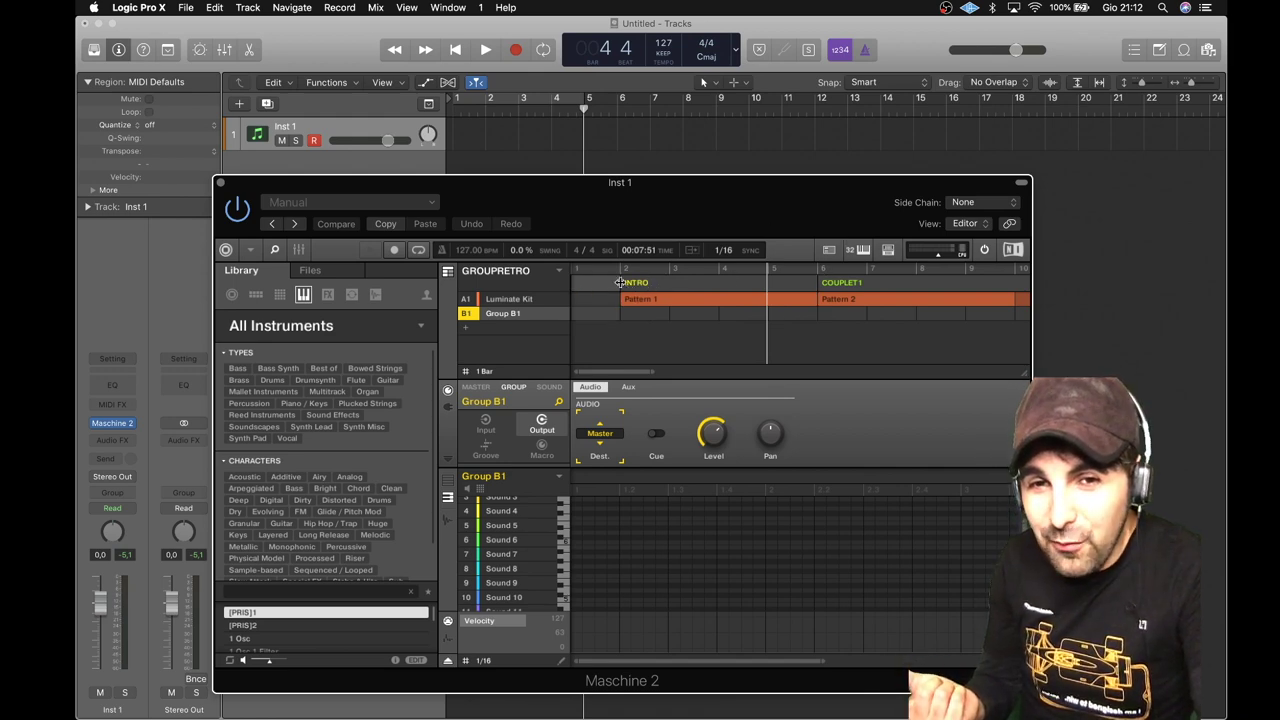
Lengthen the empty section so INTRO starts at bar 5, then play the song from bar 1 and stop it in bar 6
left_click_drag(620, 282, 753, 285)
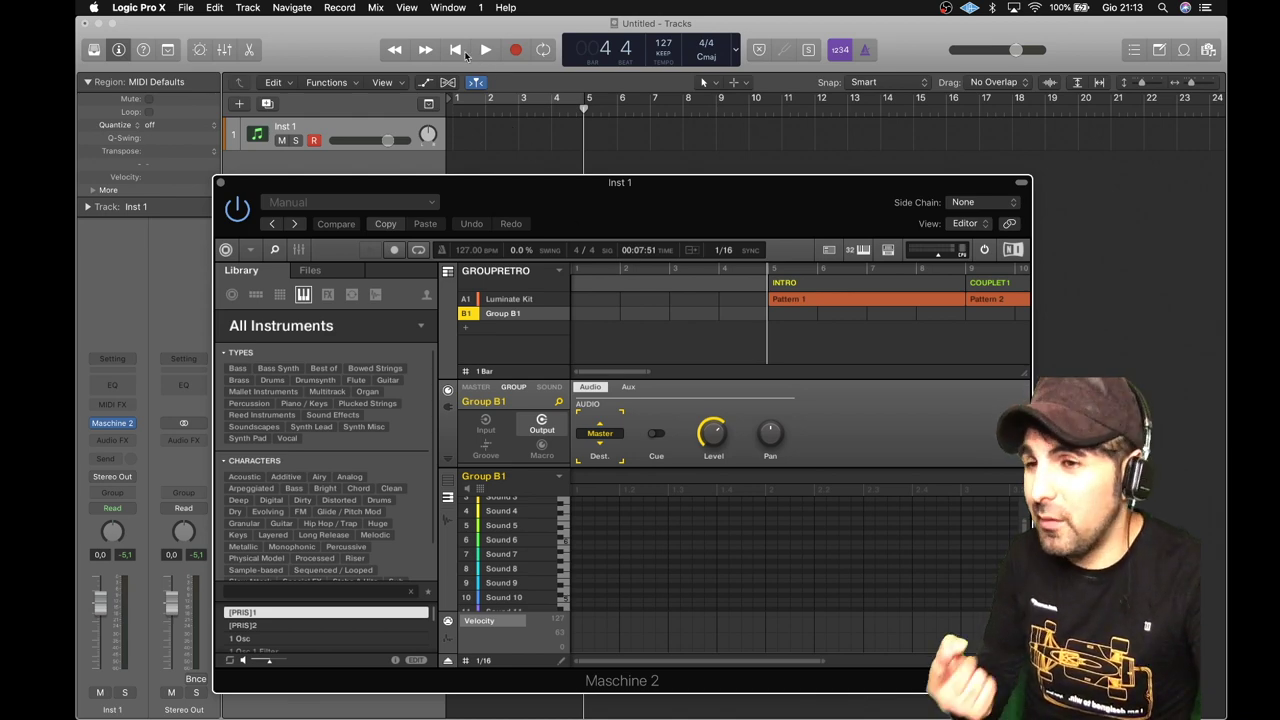
left_click_drag(469, 195, 473, 221)
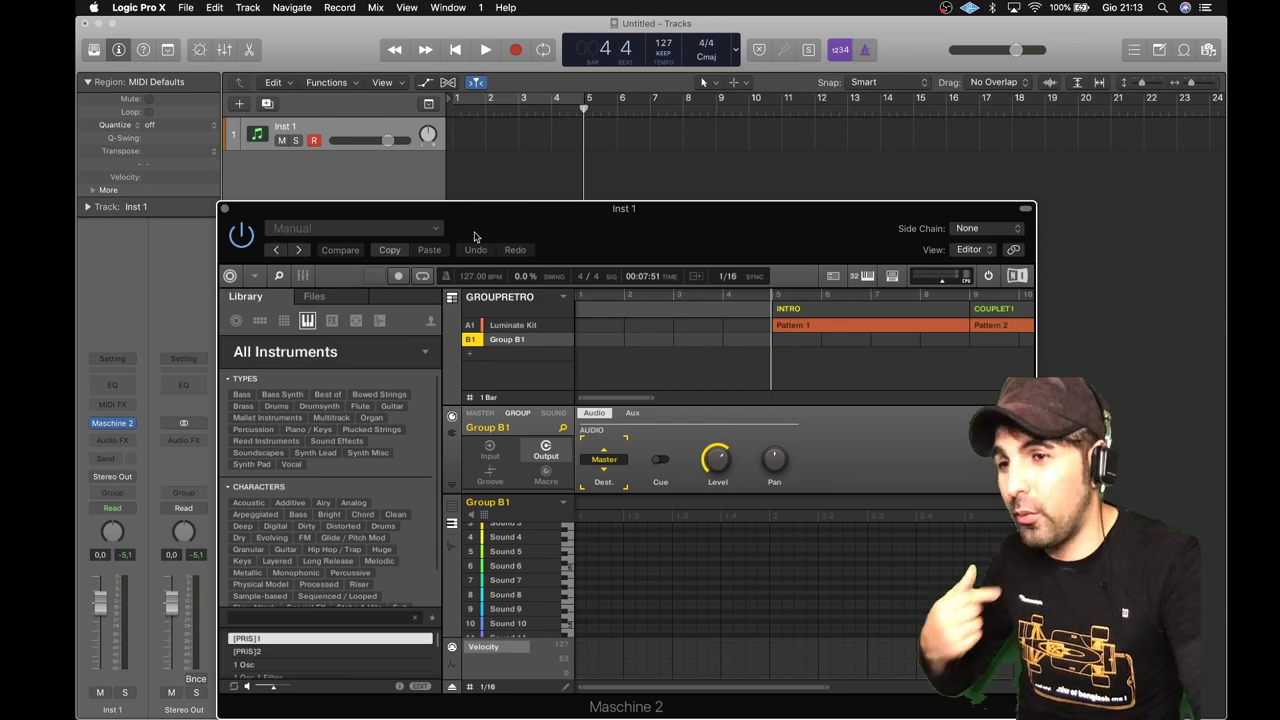
left_click(455, 49)
left_click(486, 50)
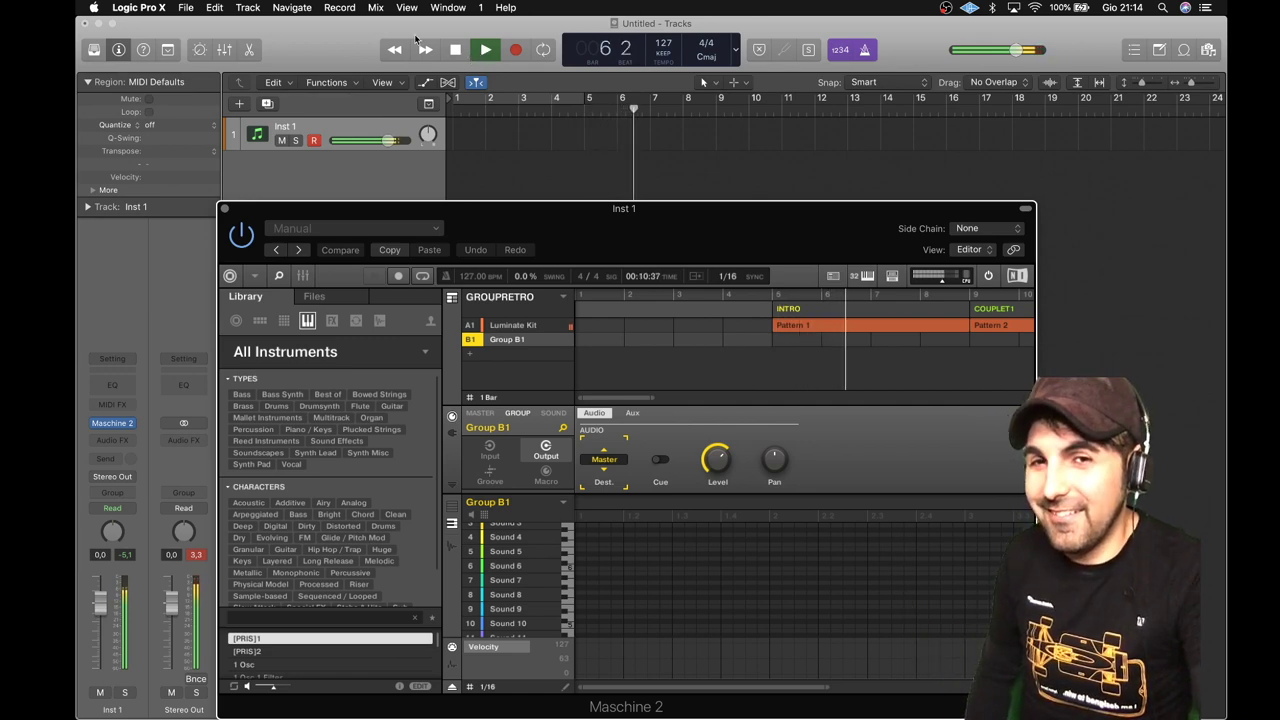
left_click(457, 52)
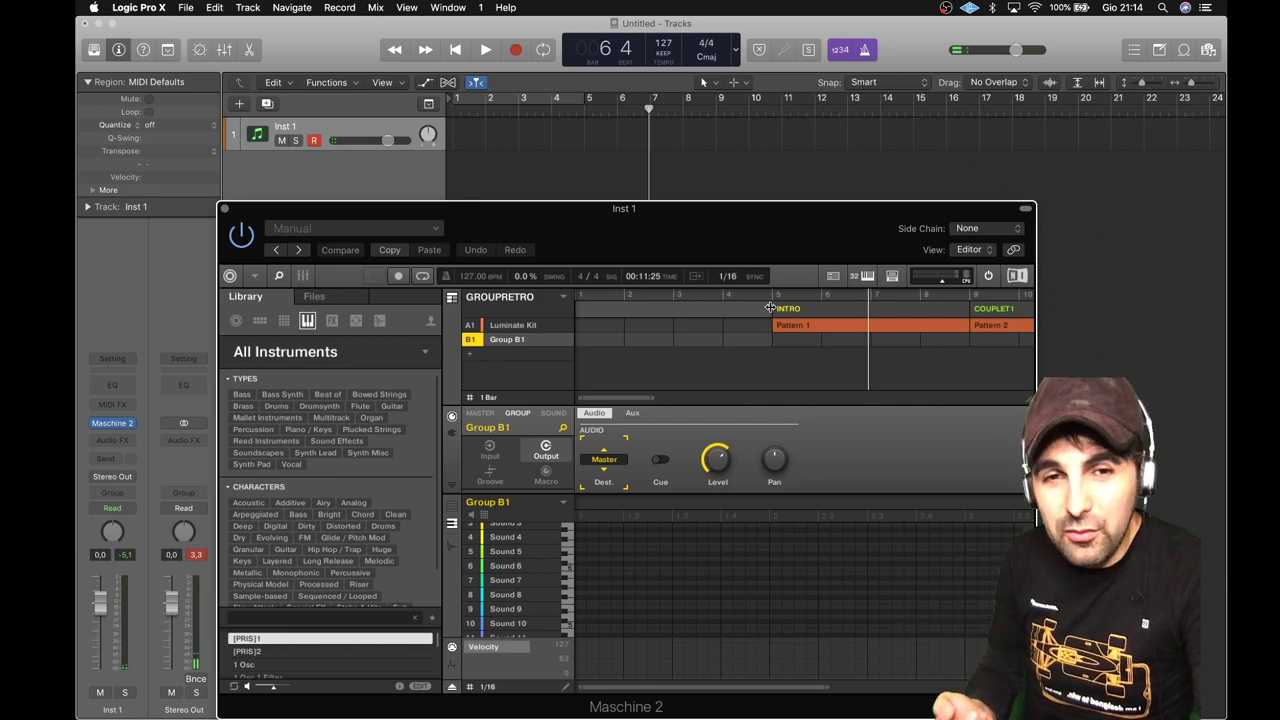
Shorten the empty section so INTRO starts at bar 3, then play from bar 1 and stop at bar 5
left_click_drag(767, 311, 677, 316)
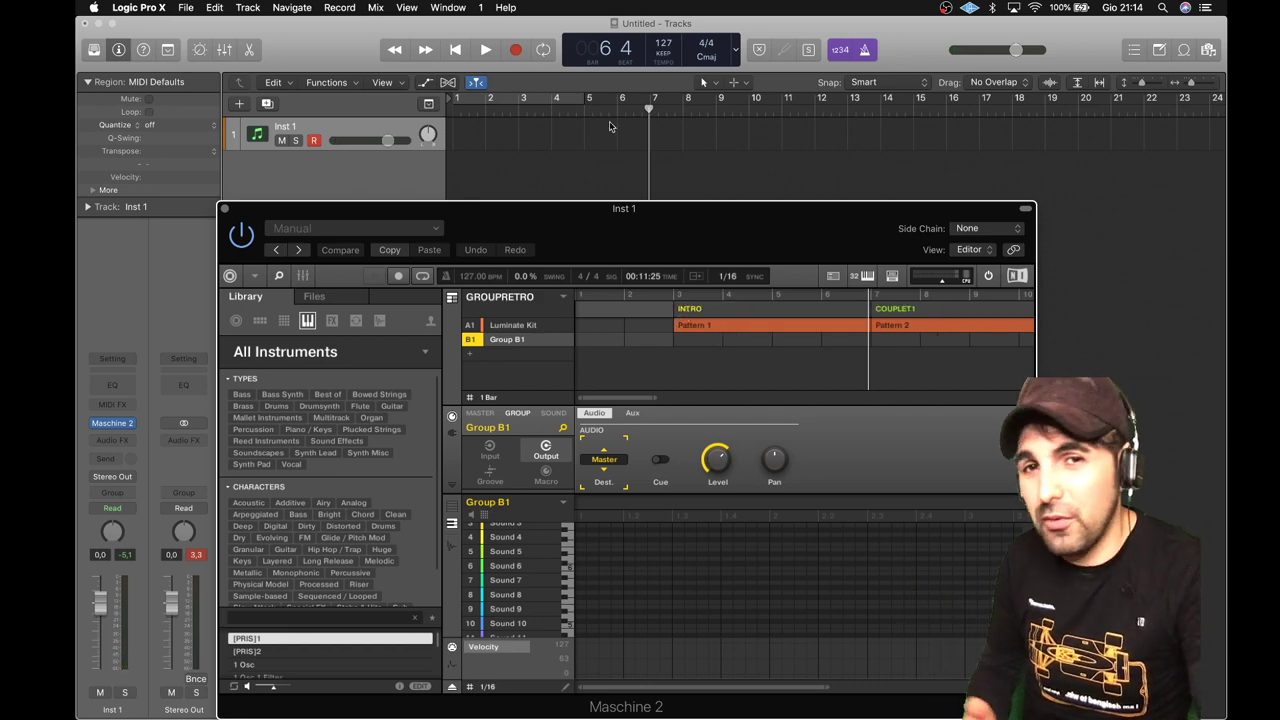
left_click(458, 50)
left_click(486, 50)
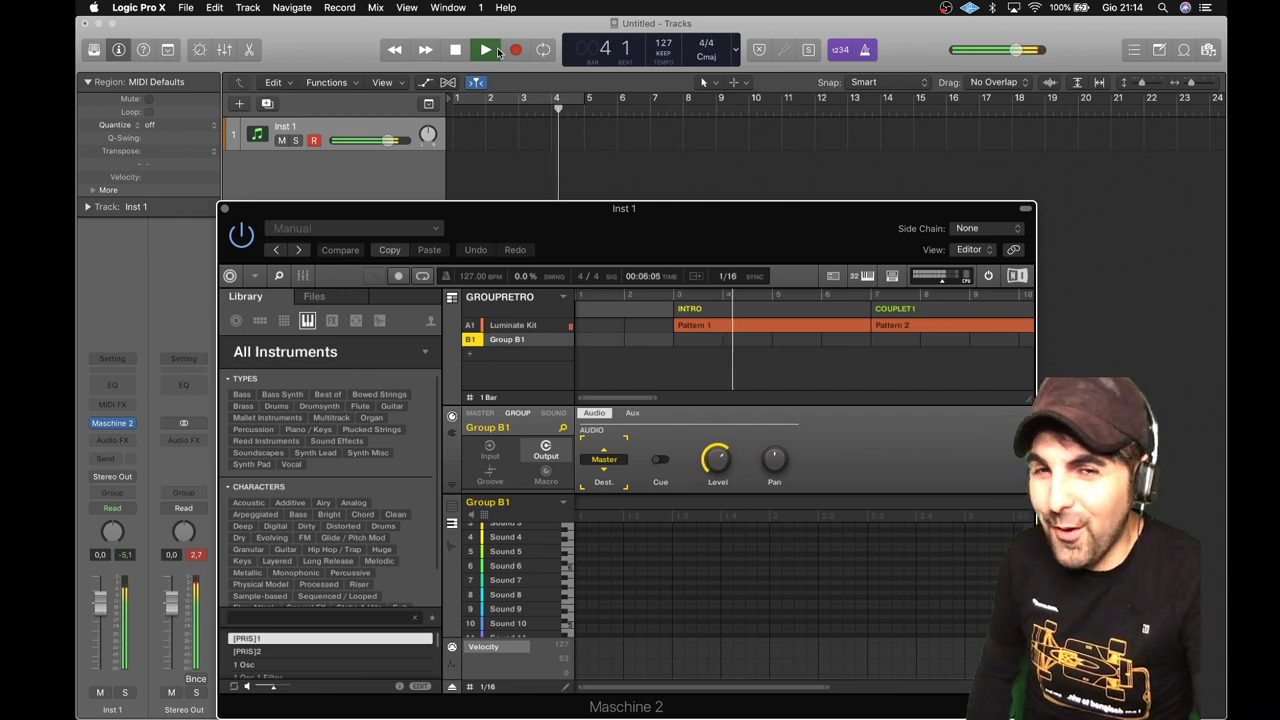
left_click(456, 51)
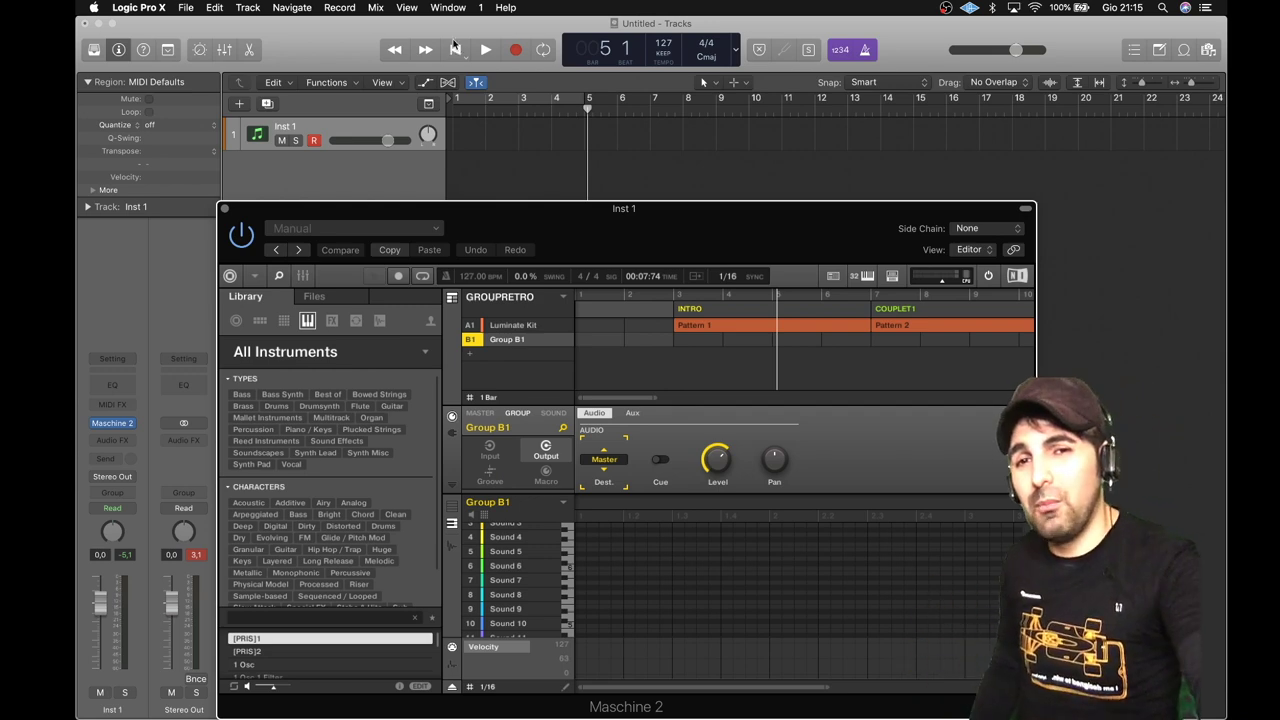
Draw an empty MIDI region at bar 3 on the Inst 1 track with the Pencil tool and extend it to four bars
right_click(522, 129)
left_click(522, 124)
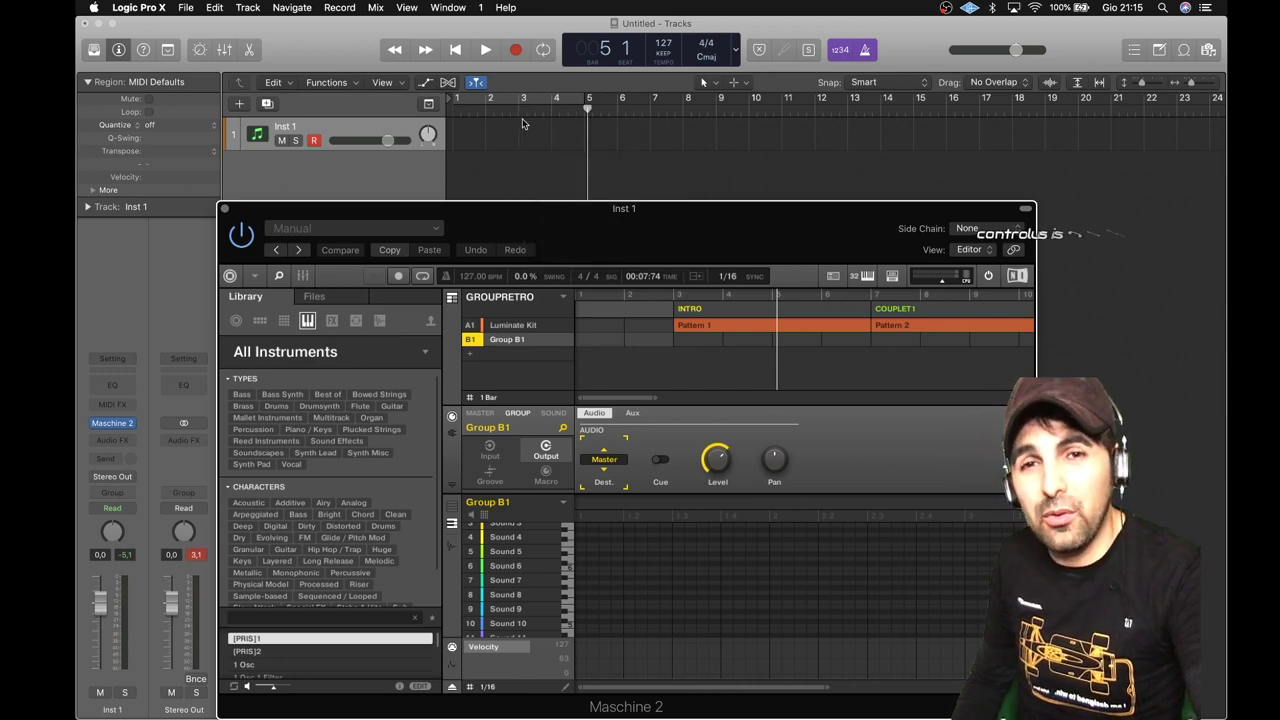
left_click(705, 82)
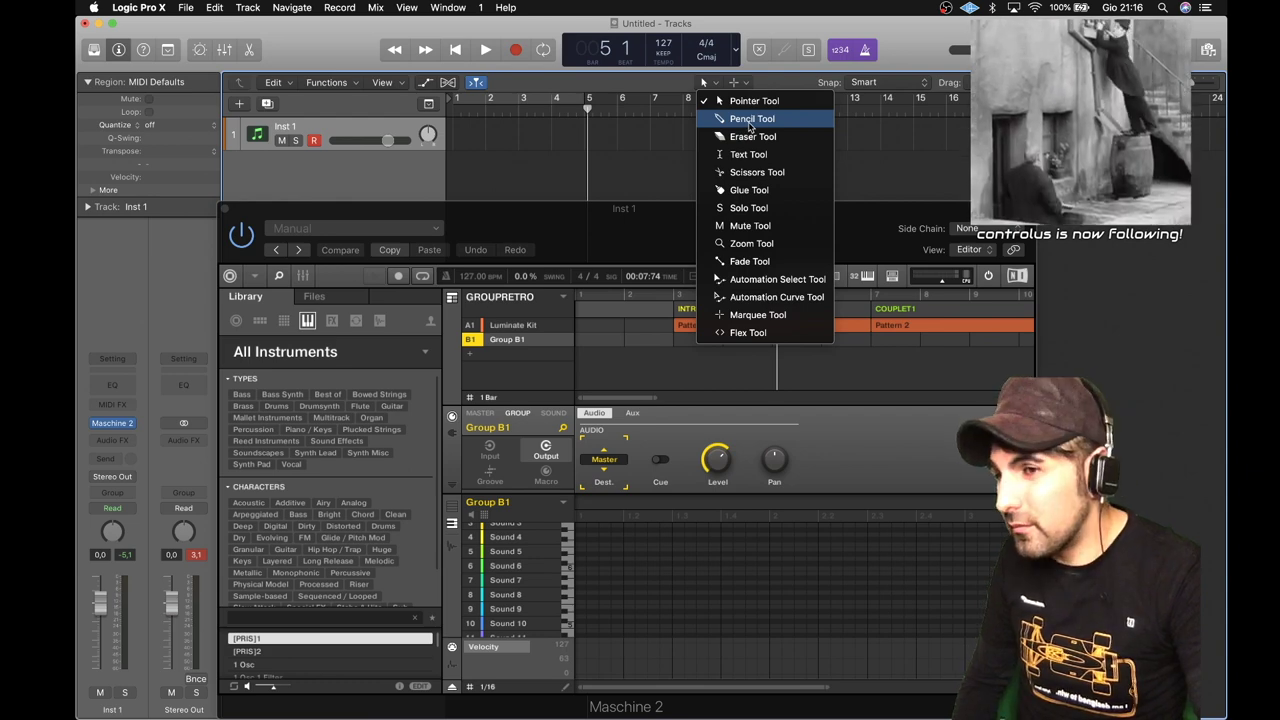
left_click(751, 118)
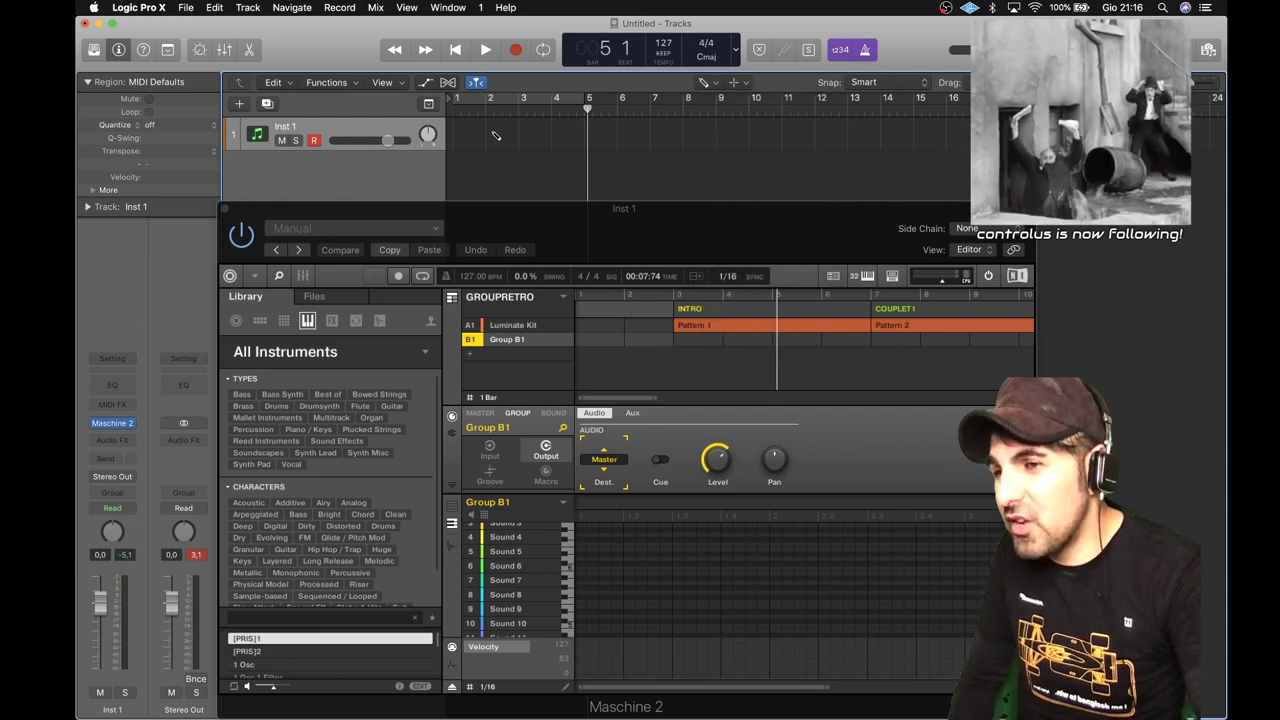
left_click(530, 137)
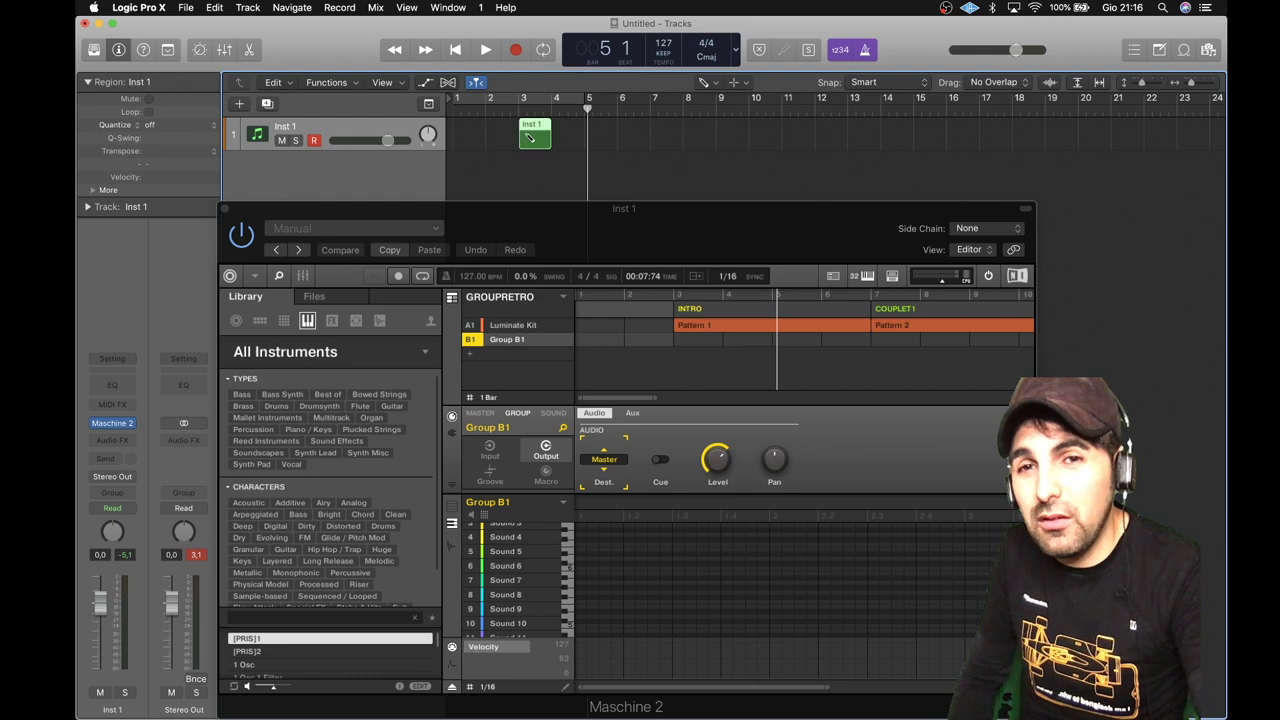
key("t")
left_click(720, 102)
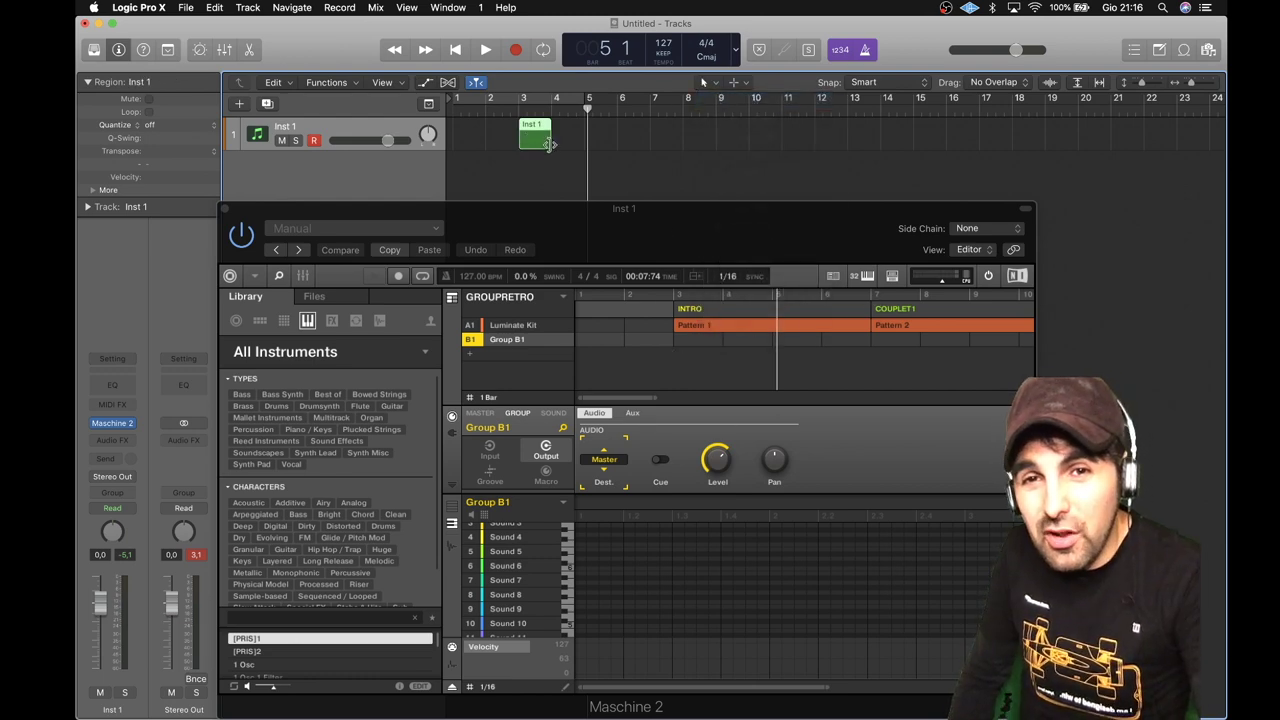
left_click_drag(549, 143, 651, 143)
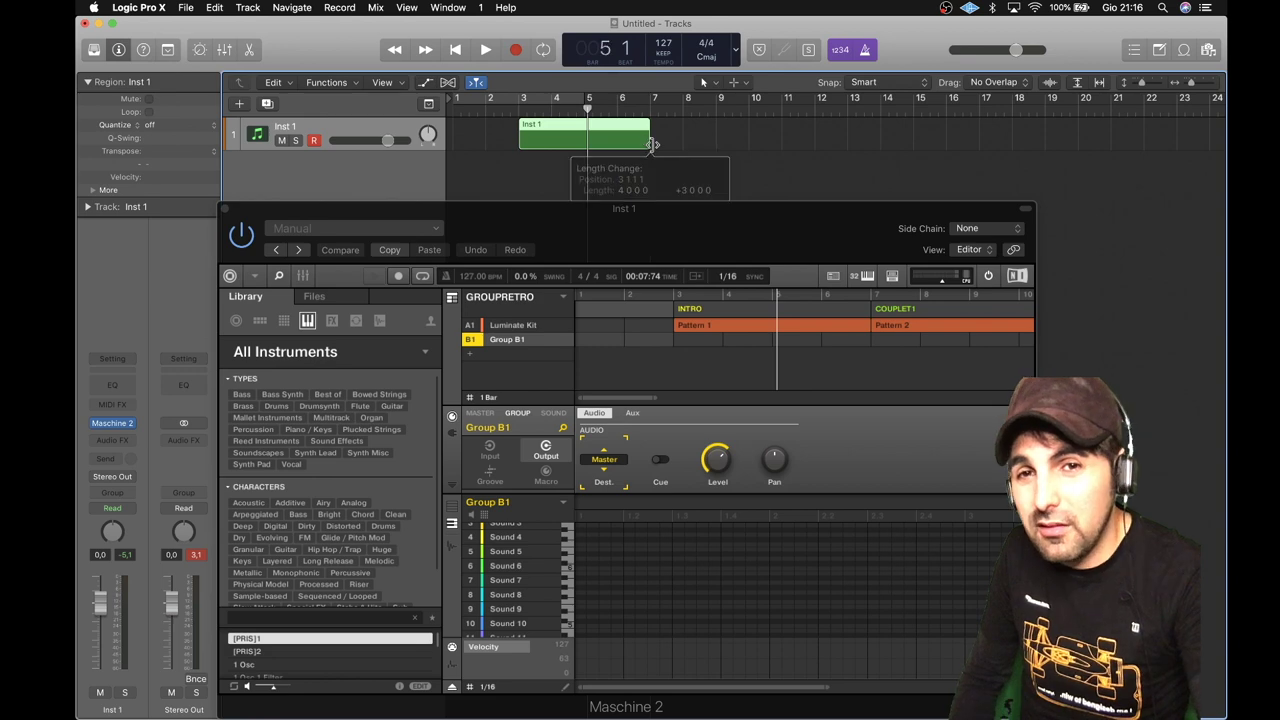
Color the four-bar Inst 1 region purple and close the color palette
right_click(593, 128)
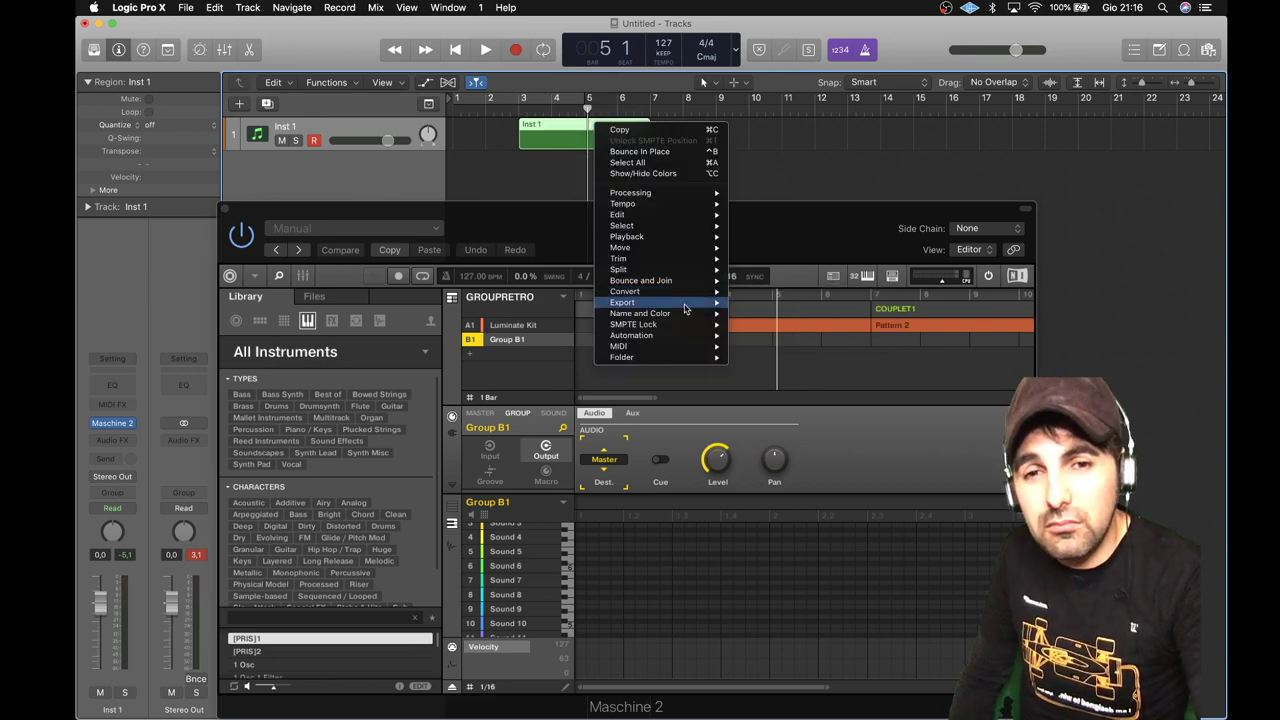
mouse_move(700, 313)
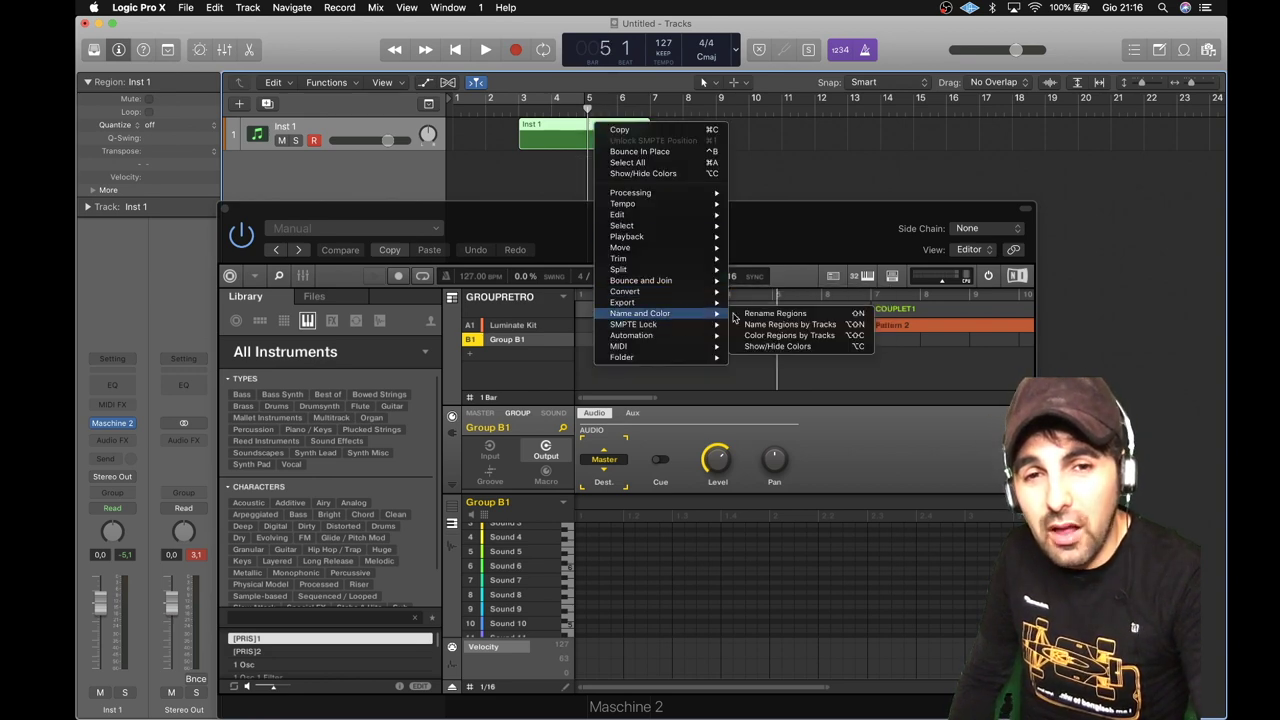
left_click(792, 346)
left_click(730, 479)
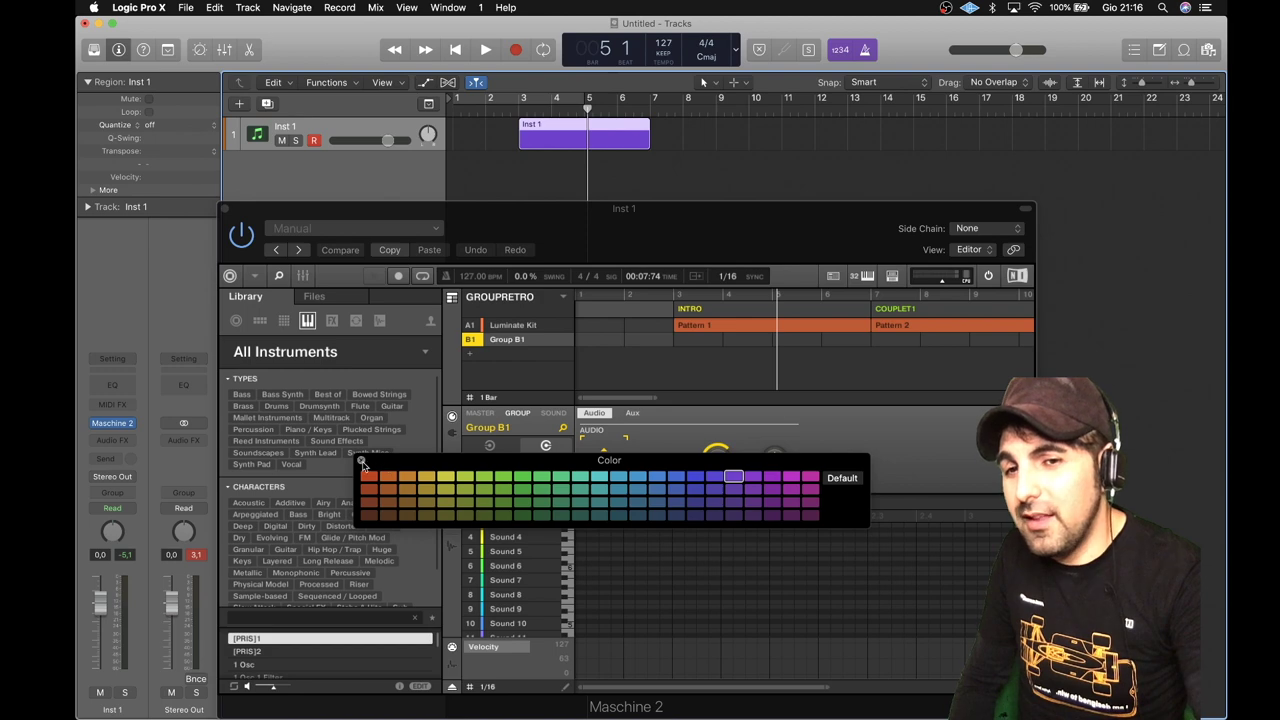
left_click(362, 461)
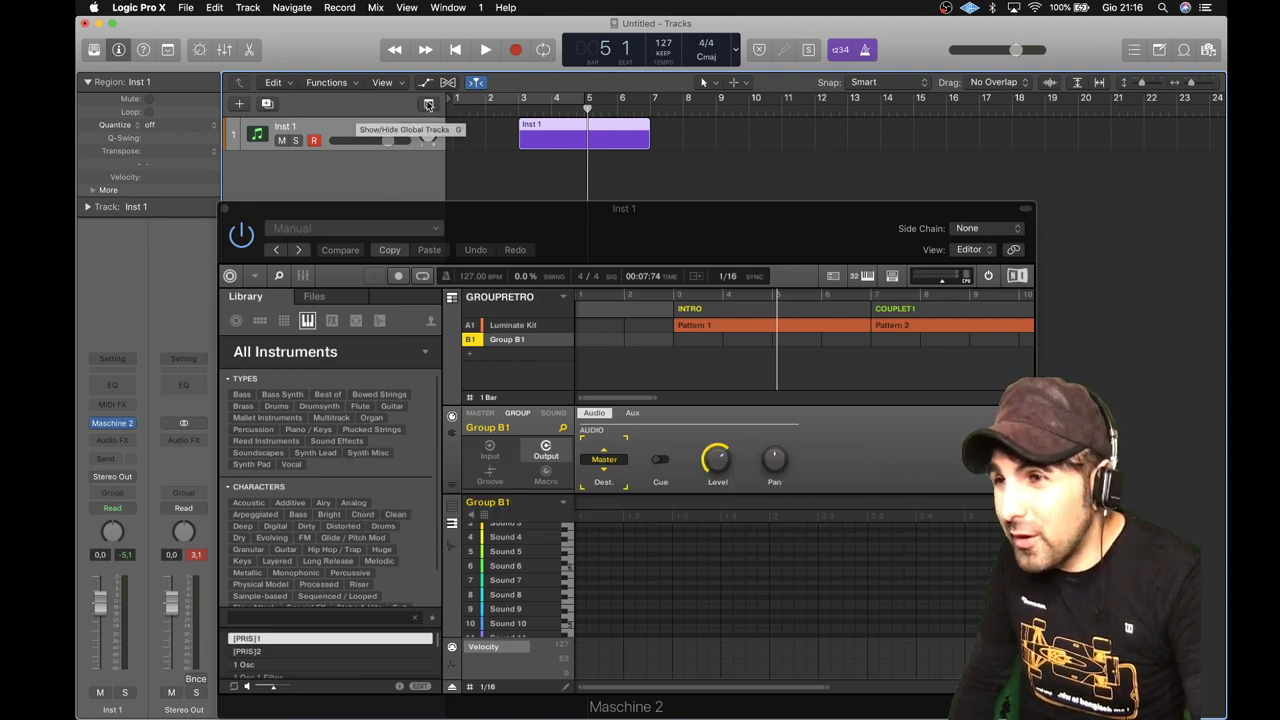
Show the global tracks and create an Intro arrangement marker spanning bars 3 to 7, above the purple region
left_click(428, 106)
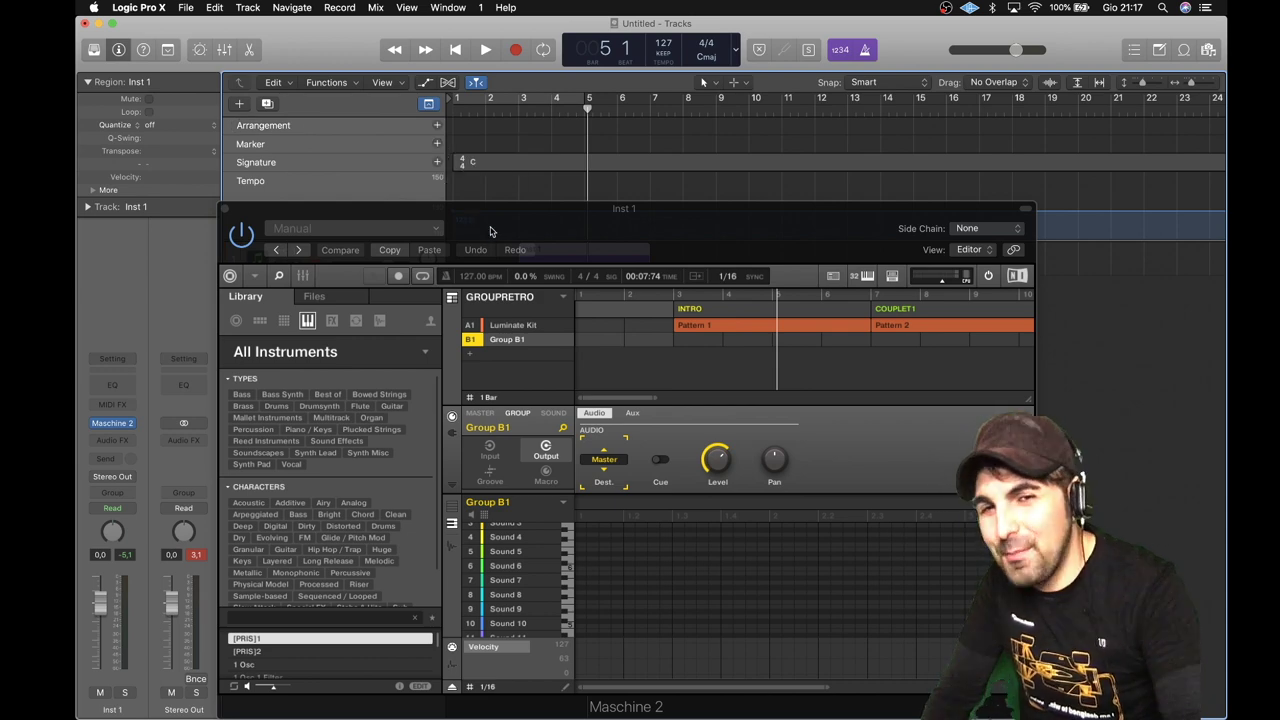
left_click_drag(488, 232, 502, 327)
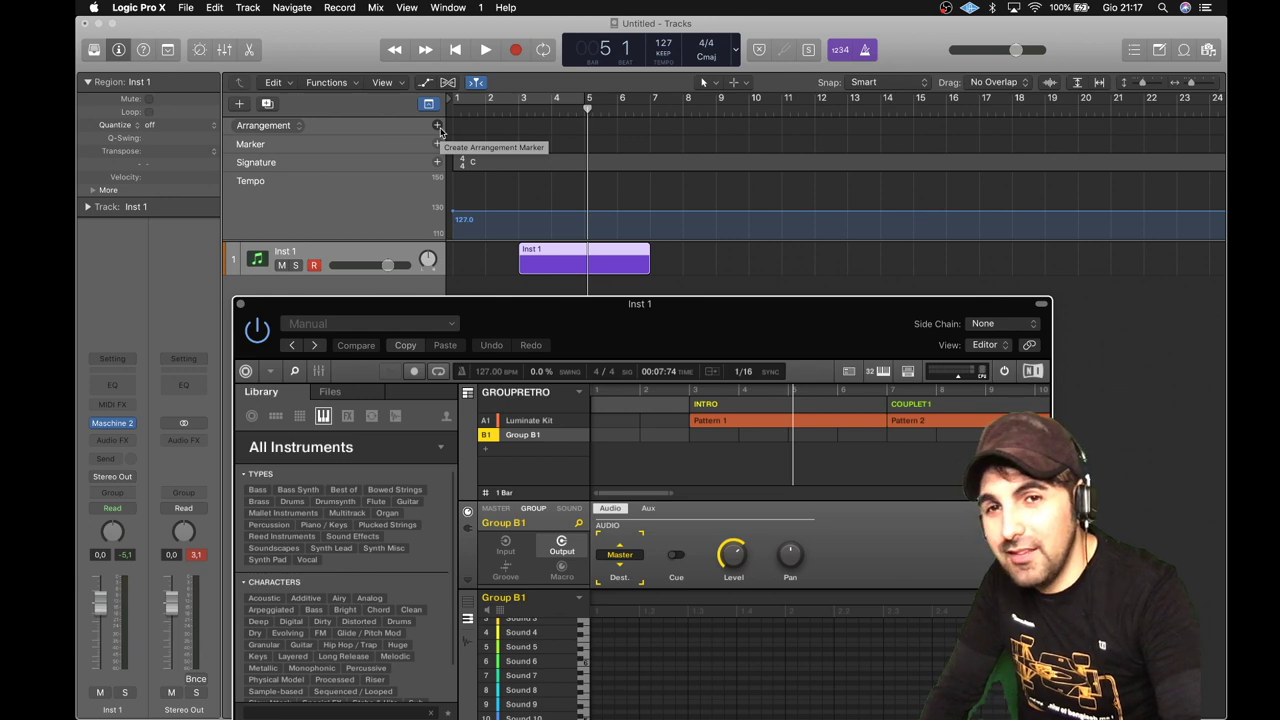
left_click(437, 126)
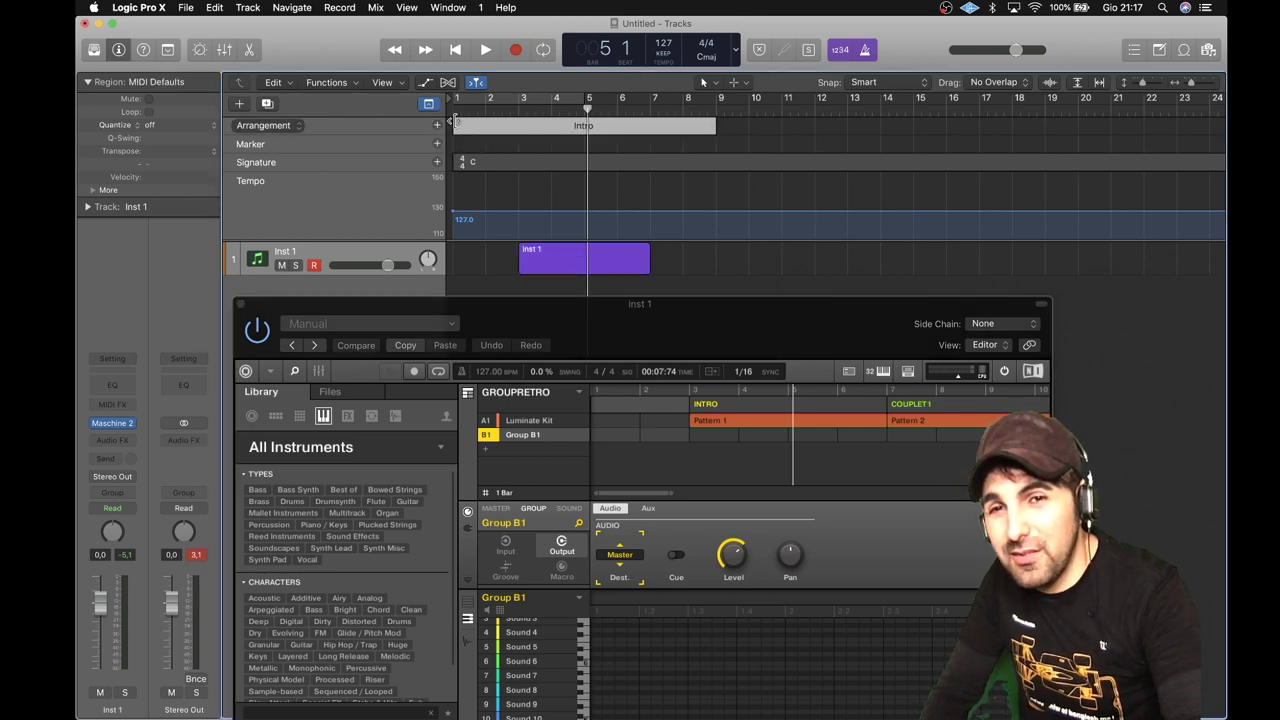
left_click_drag(455, 123, 518, 130)
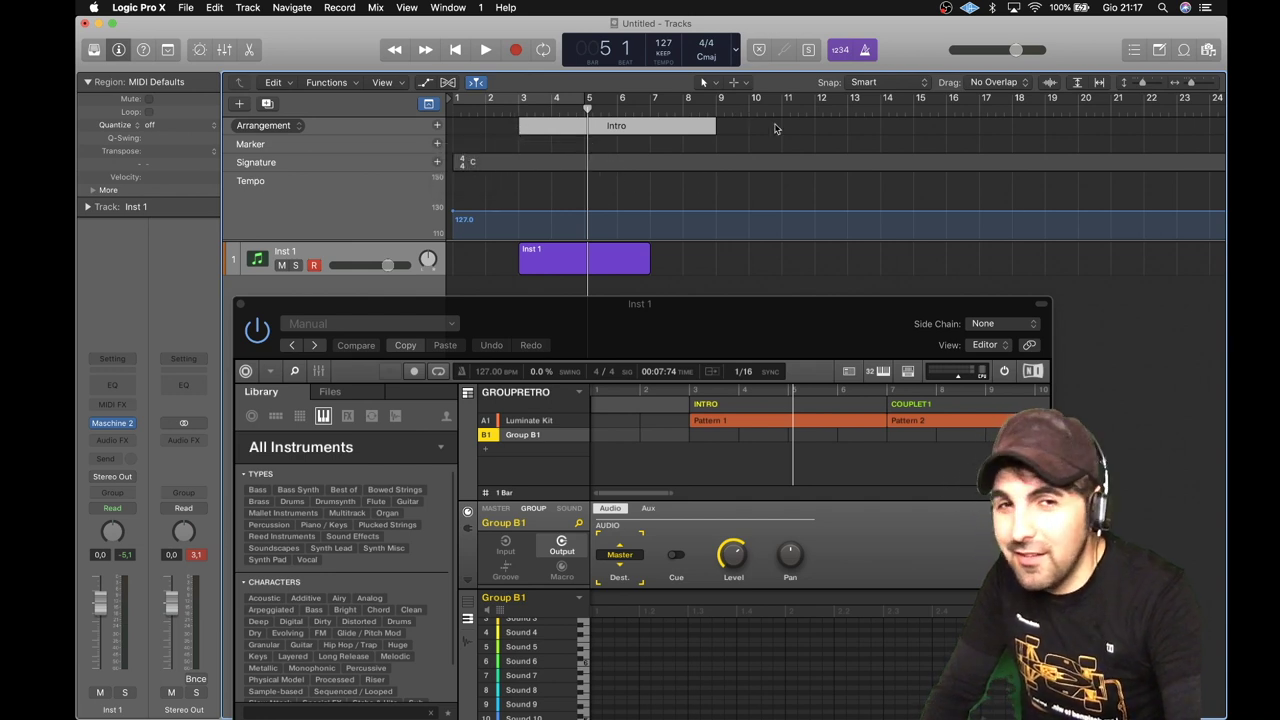
mouse_move(713, 125)
left_mouse_down()
mouse_move(652, 140)
mouse_move(594, 128)
mouse_move(649, 135)
left_mouse_up()
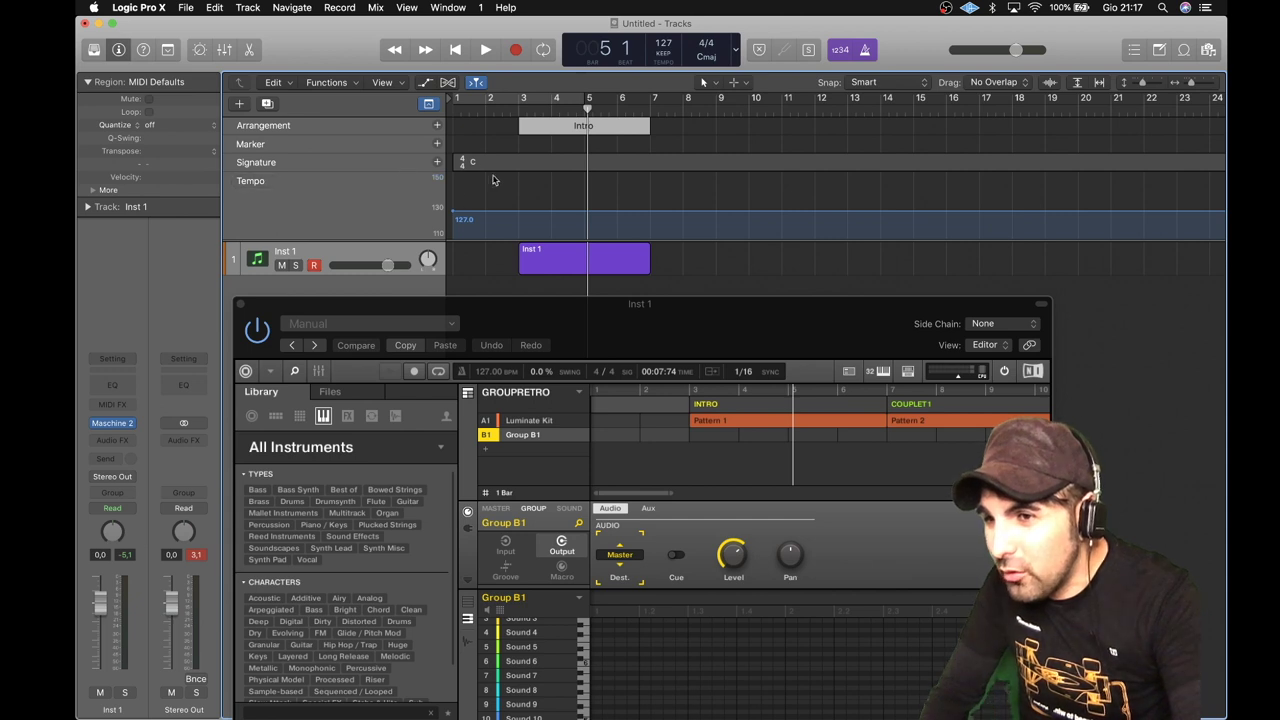
Hide the Marker, Tempo and Signature global tracks, keeping only the Arrangement track
right_click(373, 193)
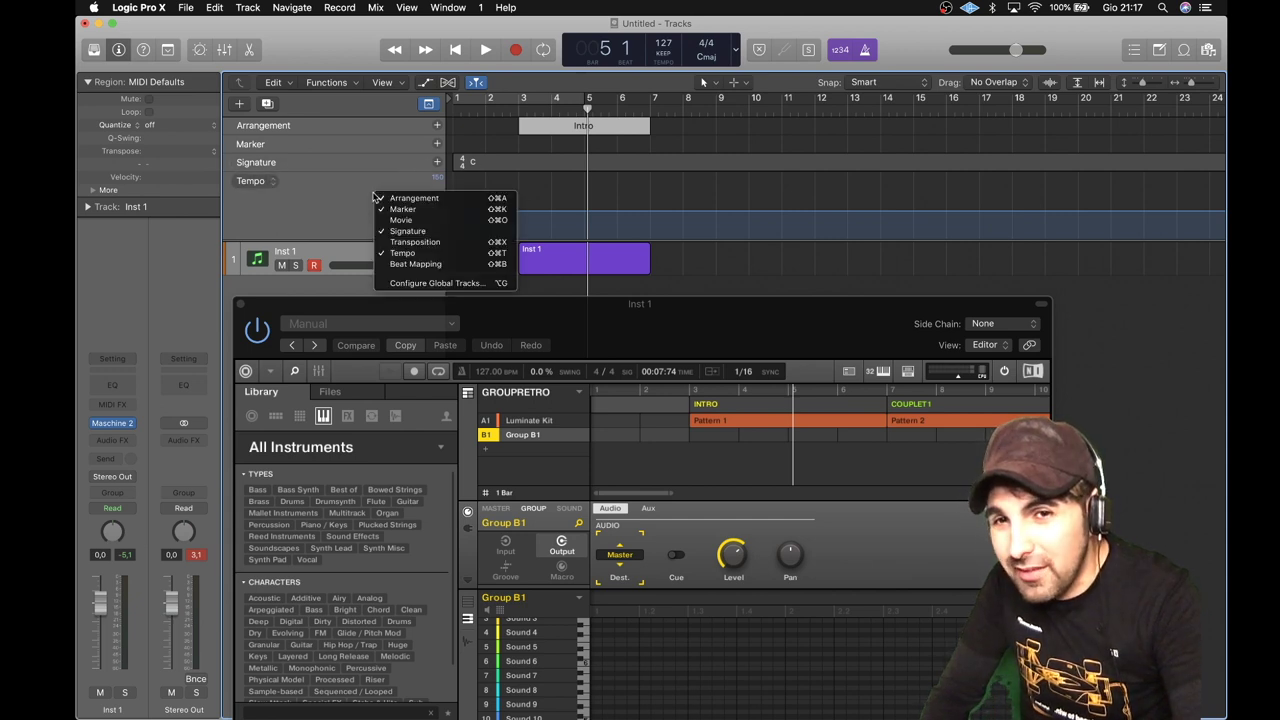
left_click(403, 209)
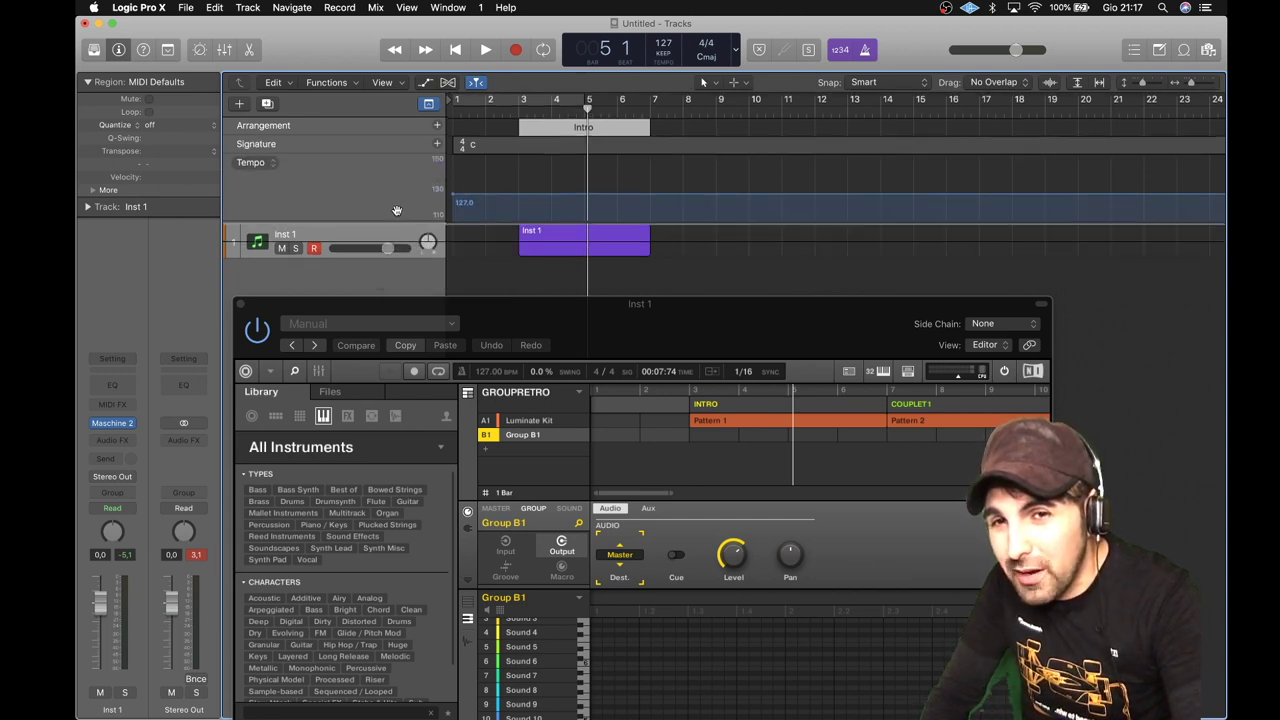
right_click(395, 194)
left_click(410, 252)
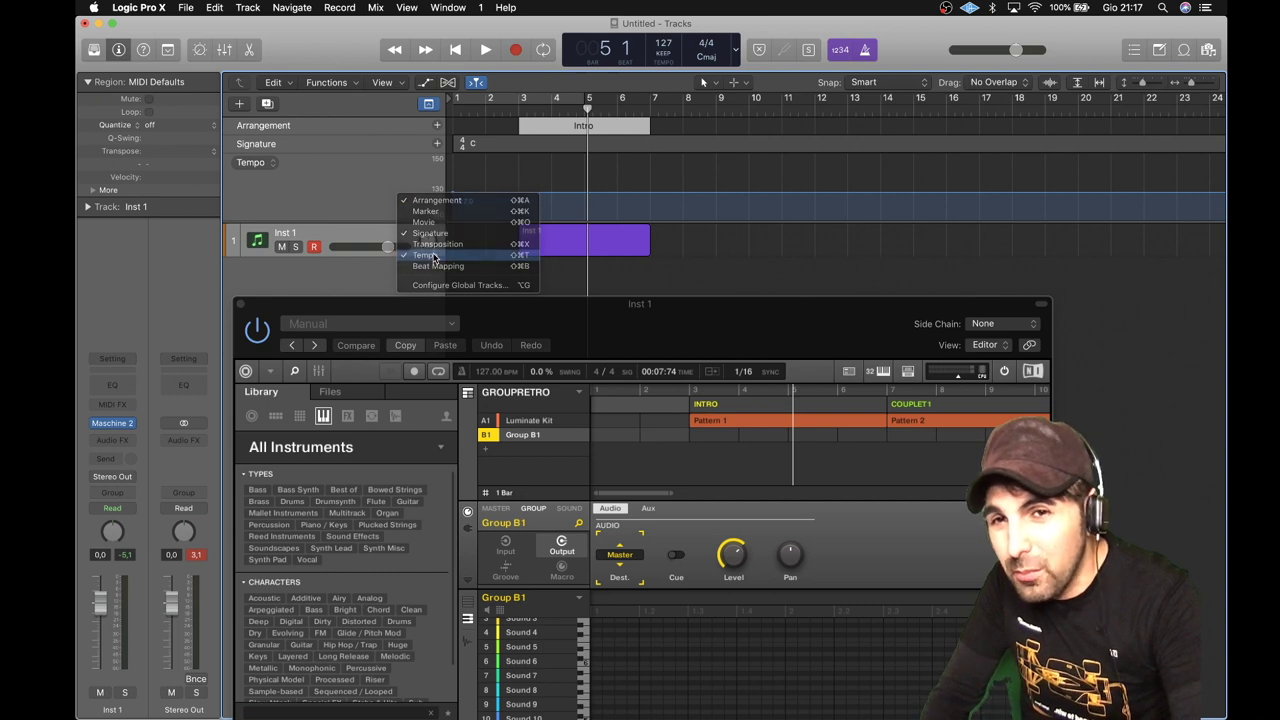
right_click(363, 149)
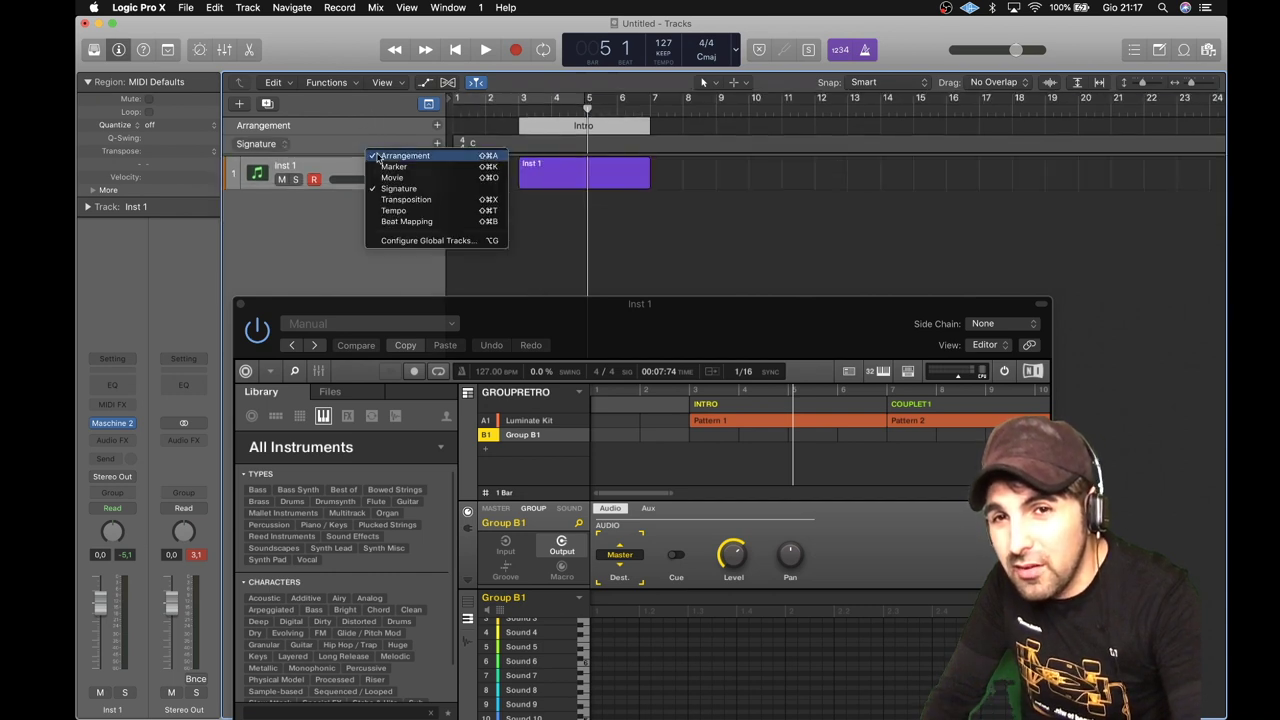
left_click(402, 189)
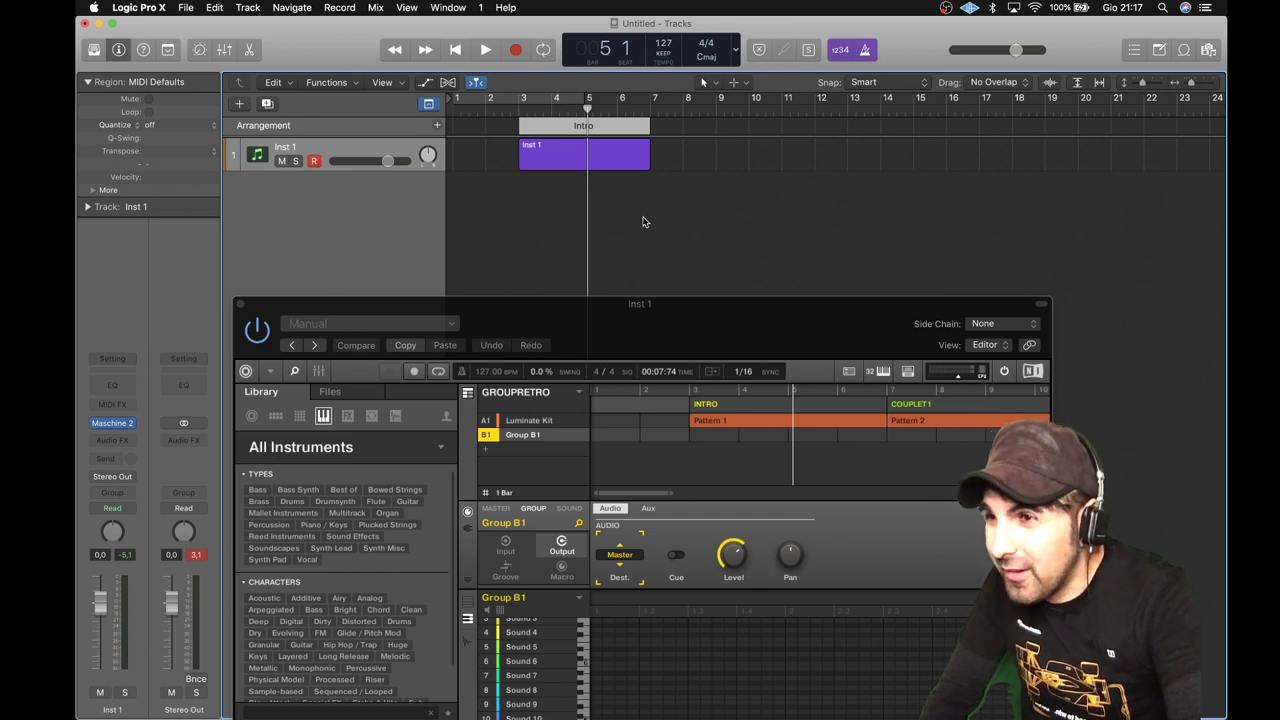
Play the song from bar 3 through the intro into COUPLET1 and stop it in bar 8
double_click(517, 110)
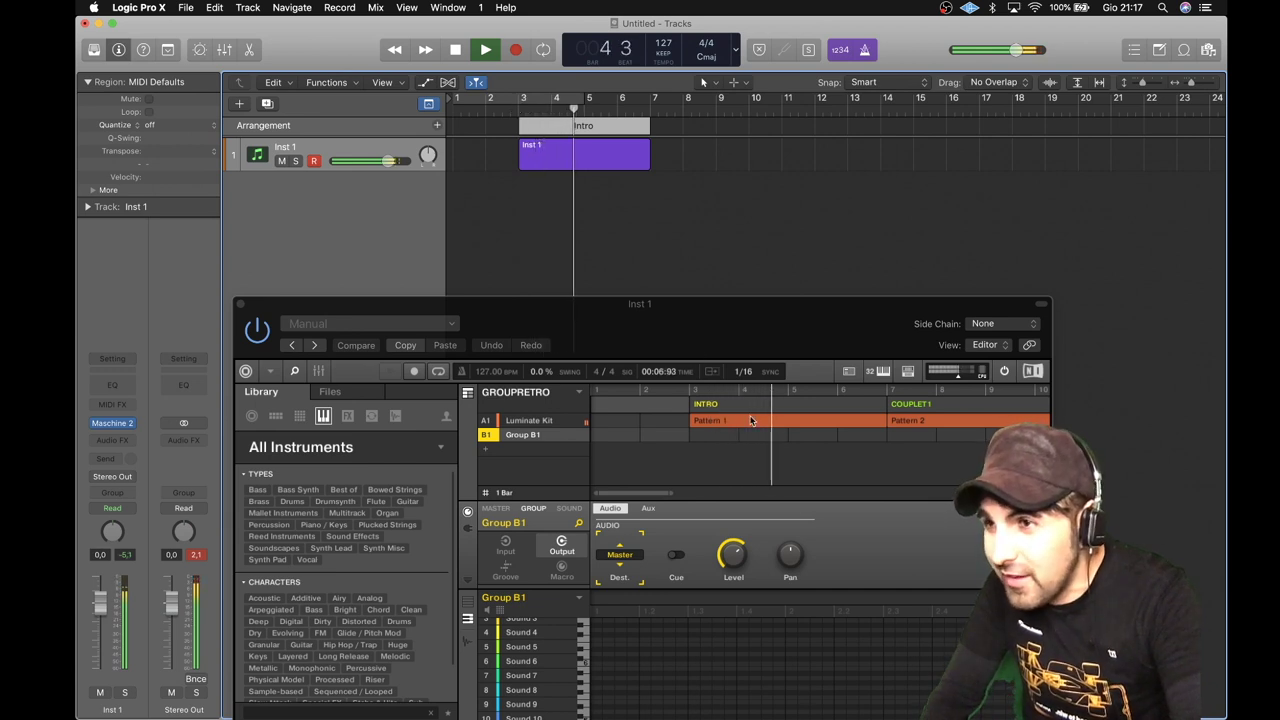
left_click(665, 437)
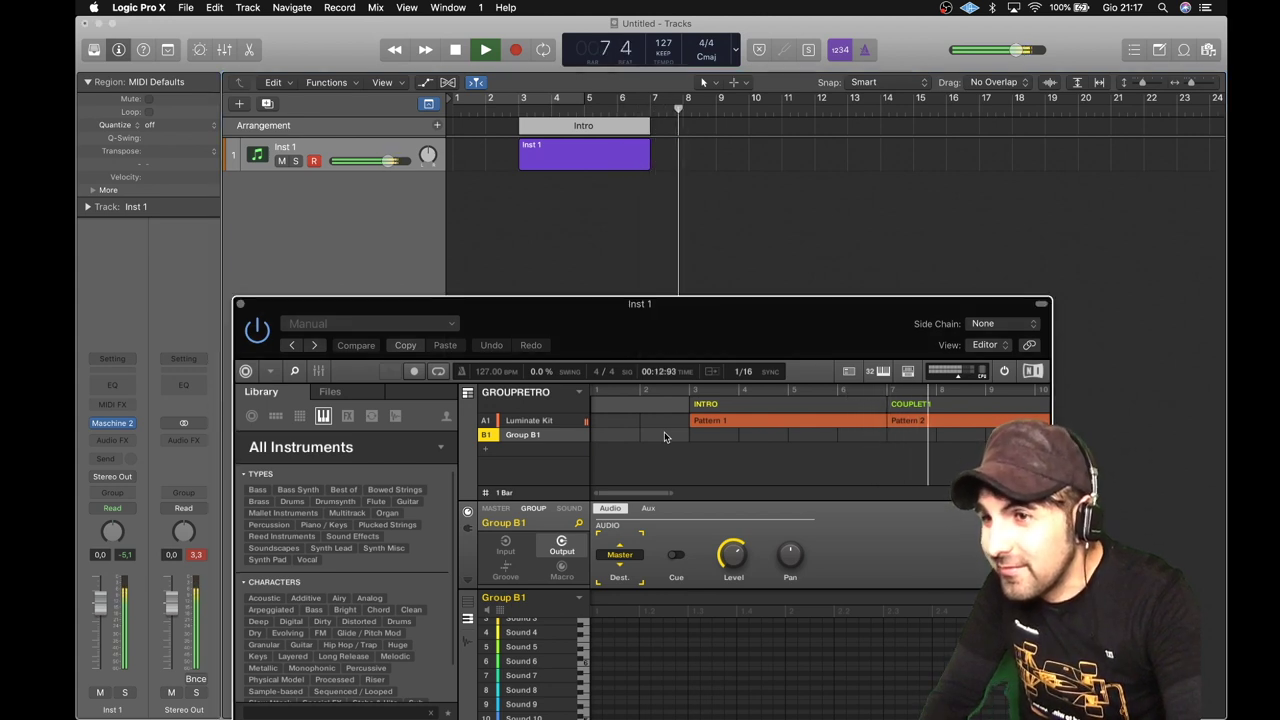
key("space")
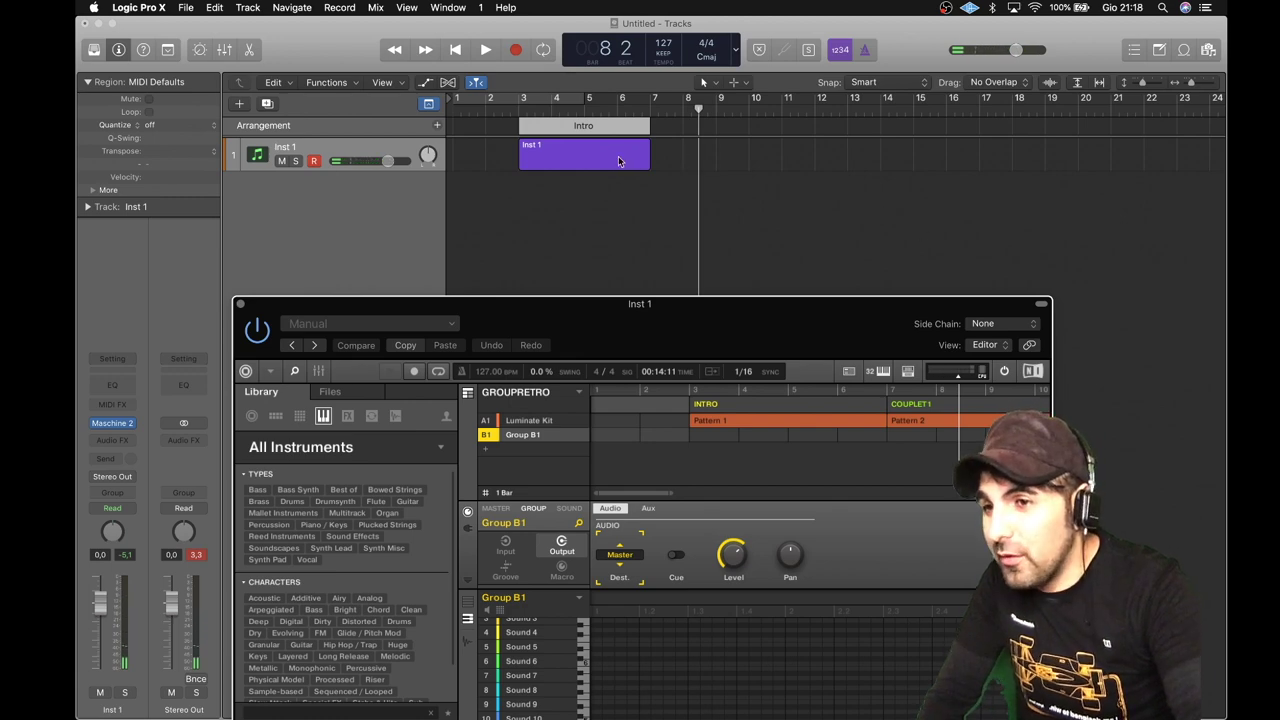
Draw a second region at bar 7 on the Inst 1 track and extend it to about bar 15, matching COUPLET1
left_click(704, 82)
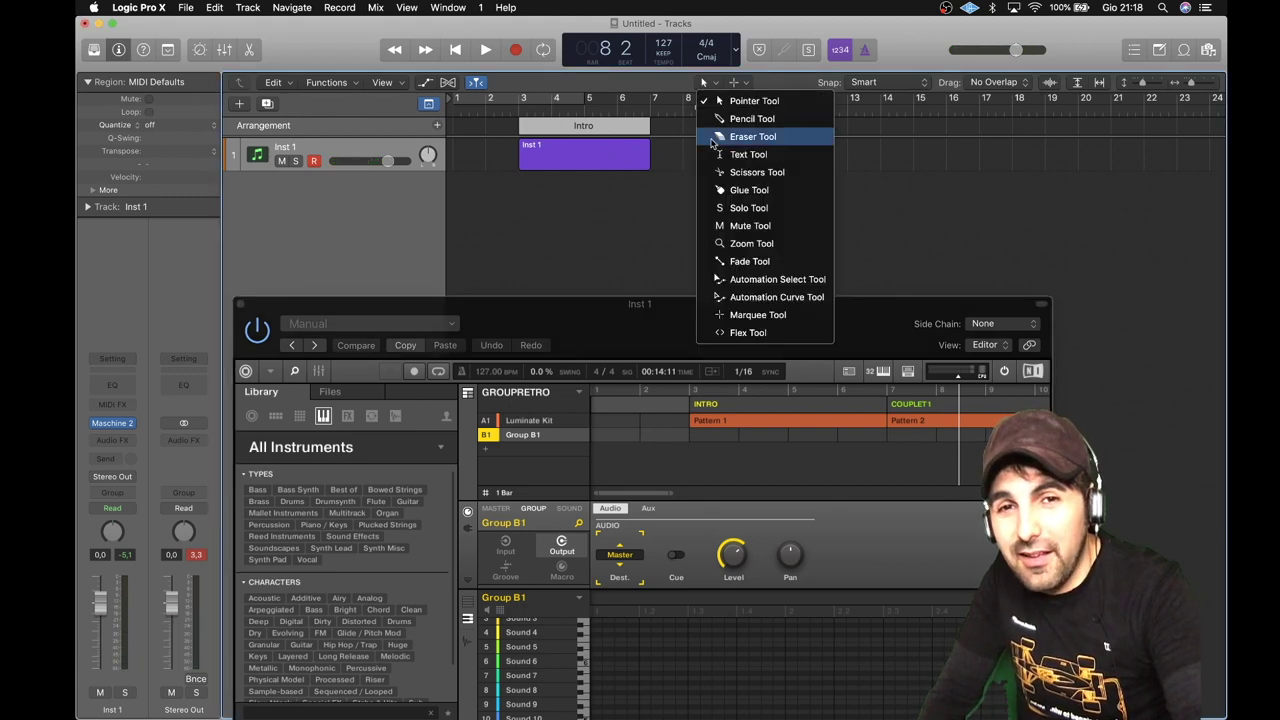
left_click(735, 117)
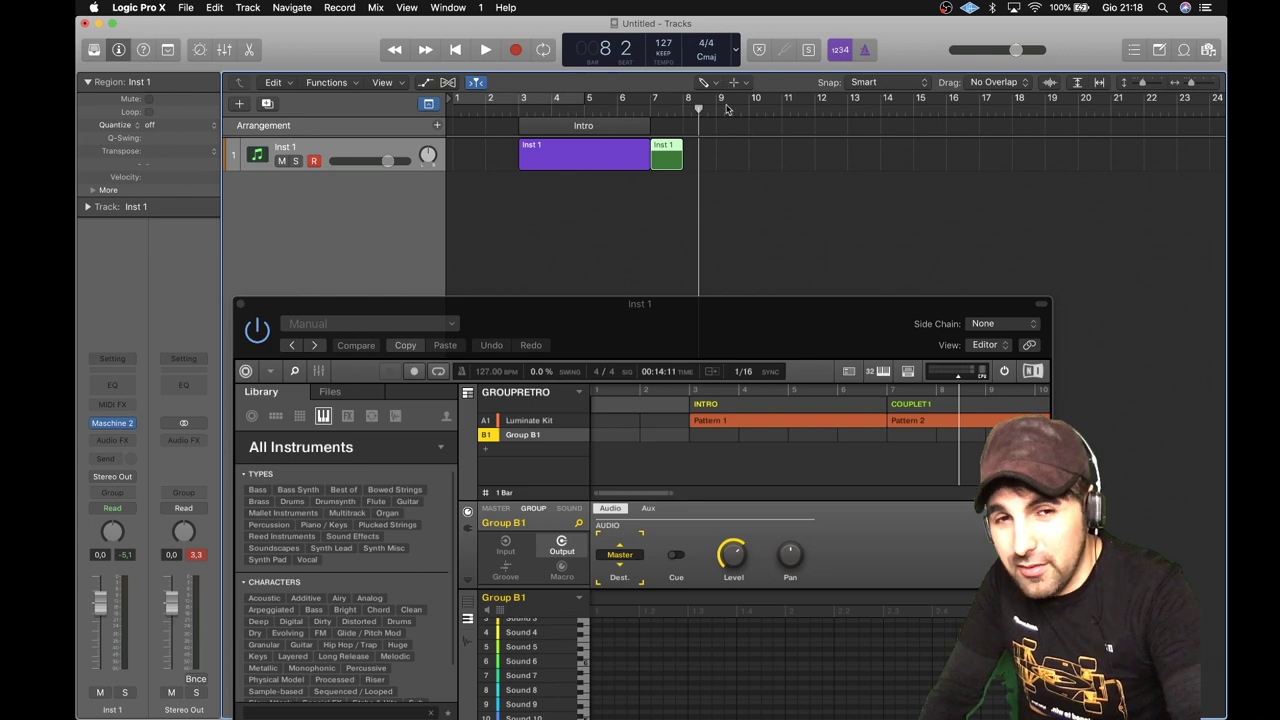
left_click(706, 83)
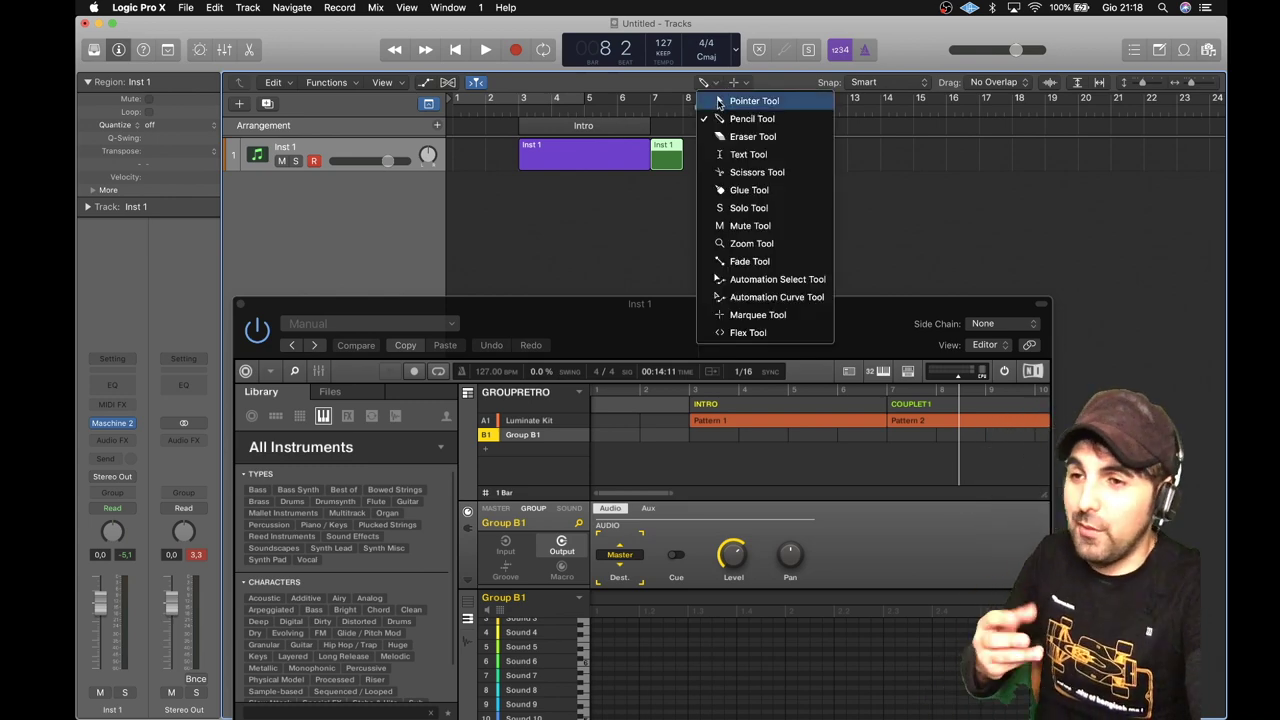
left_click(720, 101)
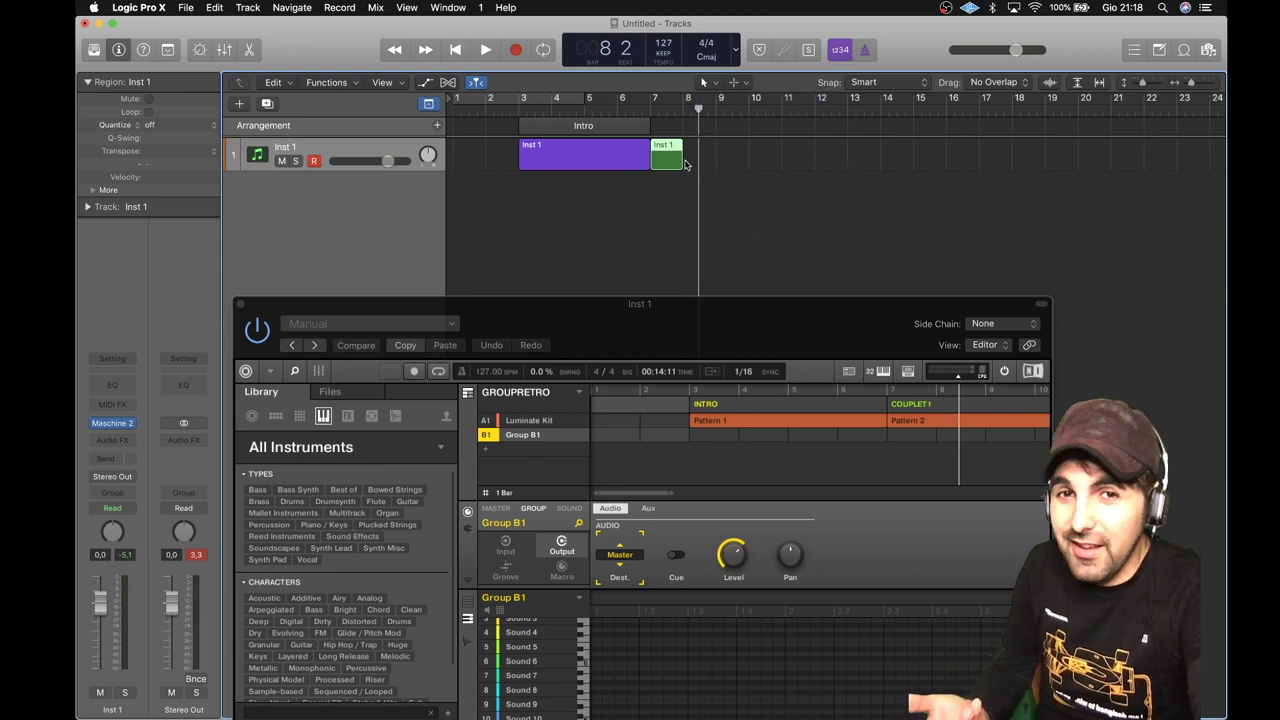
left_click_drag(682, 158, 916, 172)
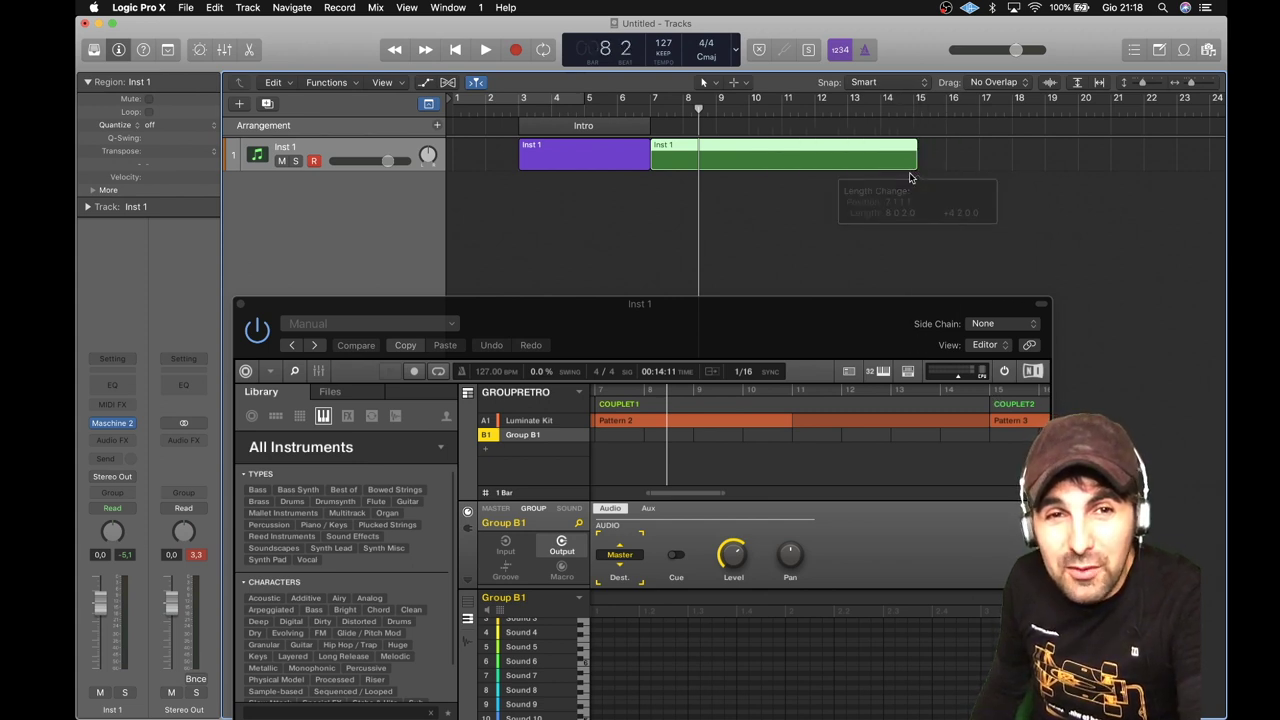
Add an arrangement marker spanning bars 7 to 15 above the green region and rename it COUPLET1
key("super+Right")
scroll(911, 177, "up", 2)
scroll(911, 177, "right", 3)
scroll(911, 177, "down", 2)
scroll(911, 177, "left", 5)
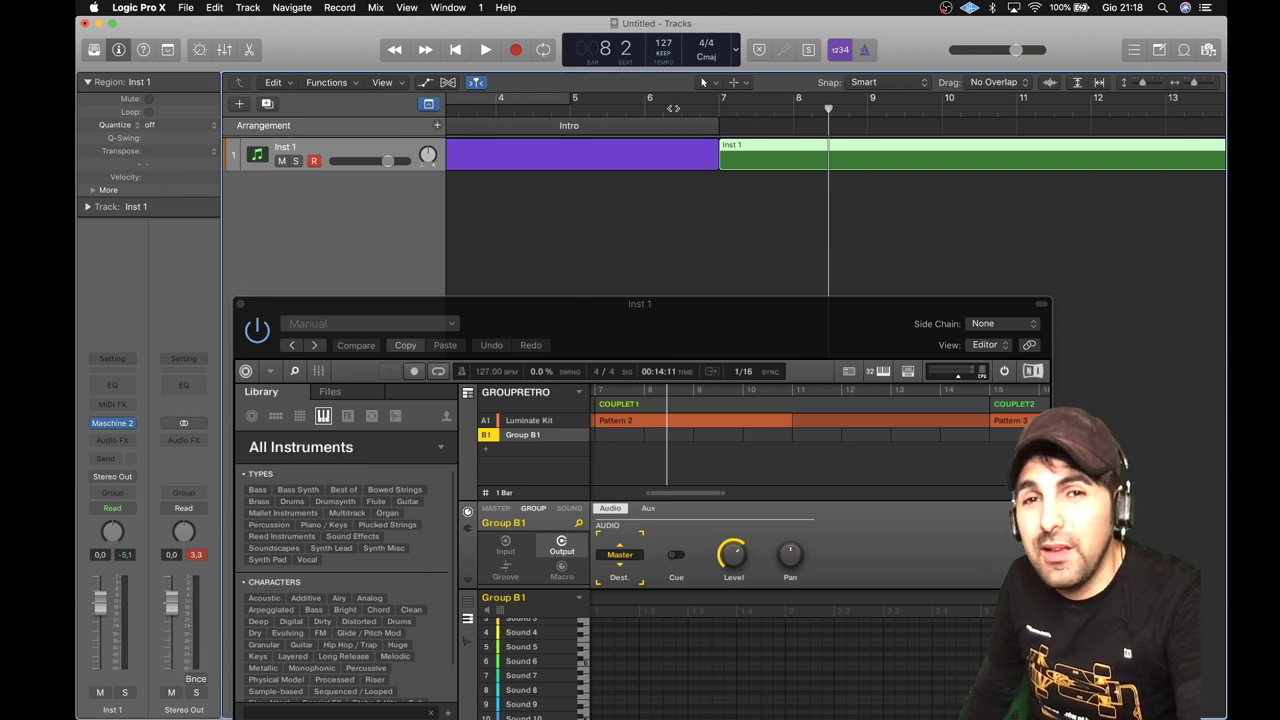
left_click_drag(673, 108, 873, 108)
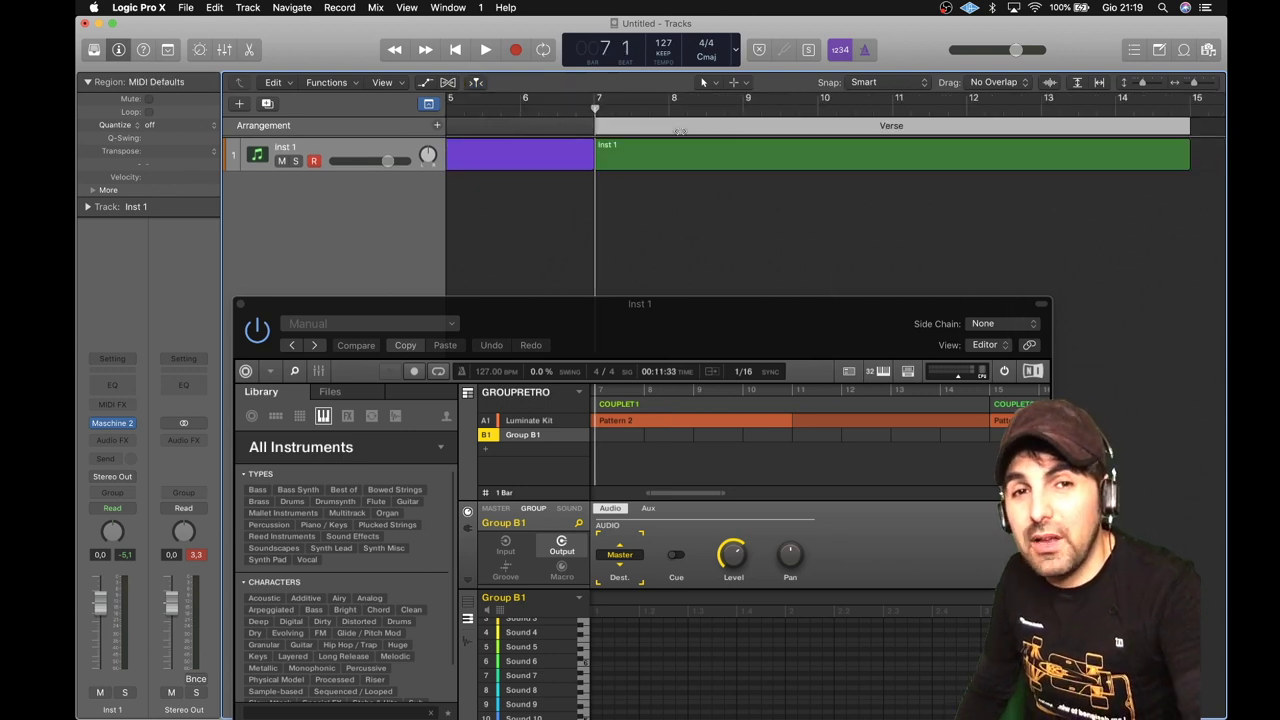
scroll(690, 128, "right", 5)
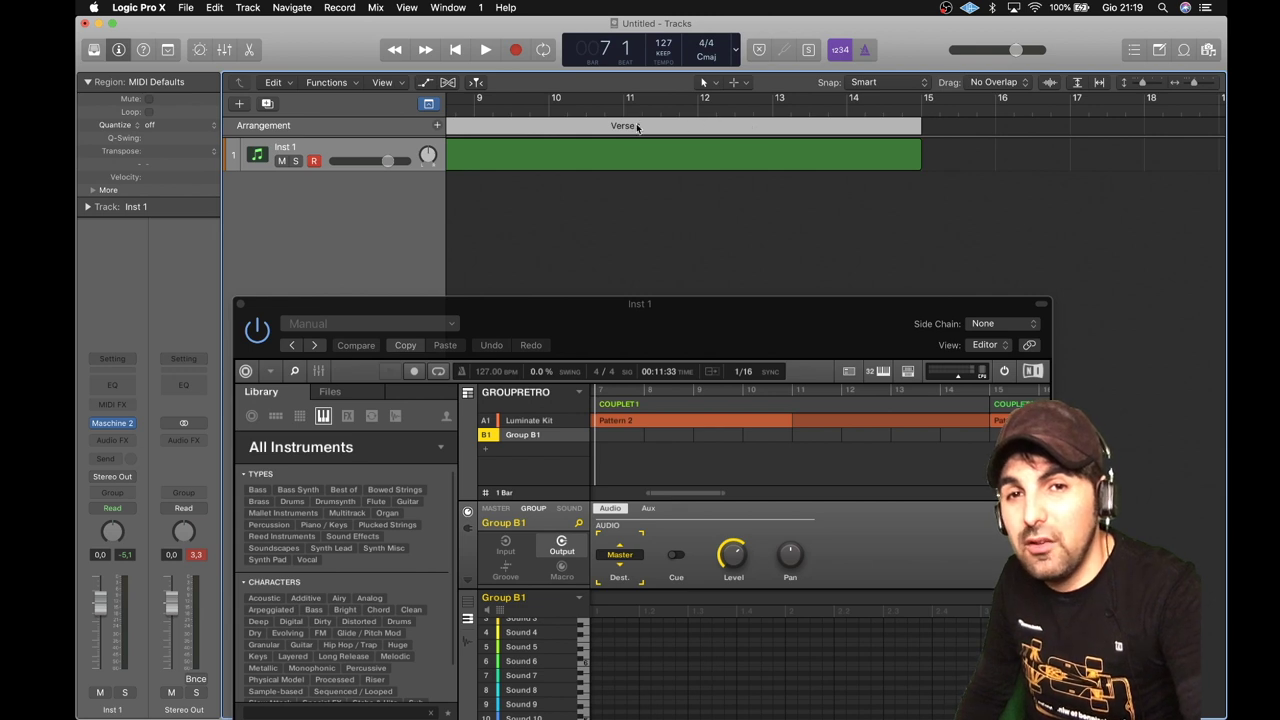
left_click(633, 128)
left_click(645, 200)
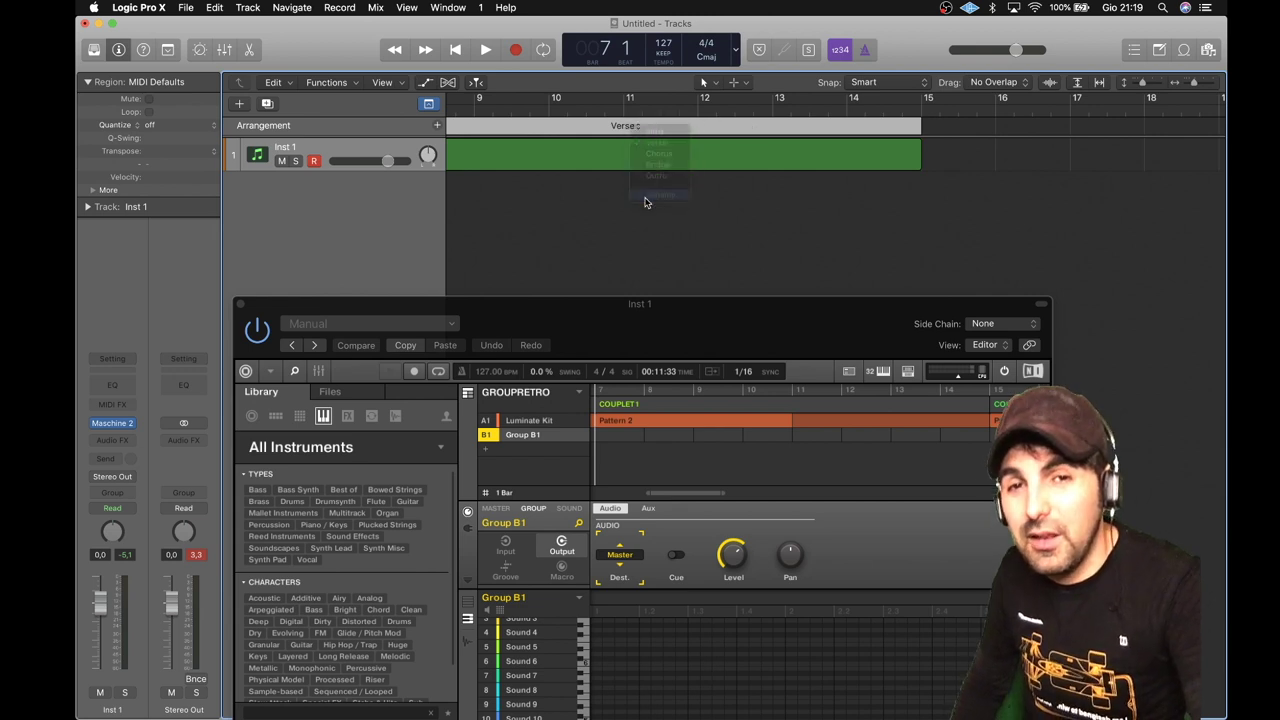
type("COUPLET1")
key("Return")
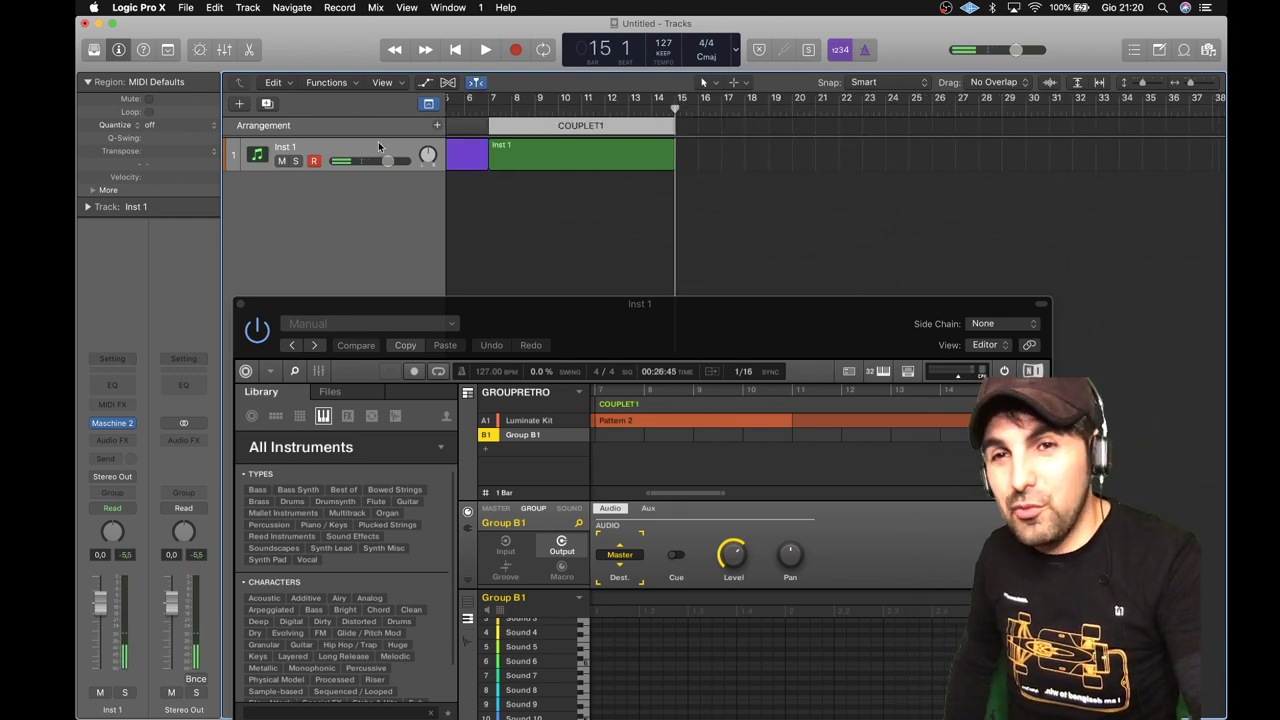
Add the following arrangement marker from bar 15 to bar 23 and rename it COUPLET2
left_click(437, 125)
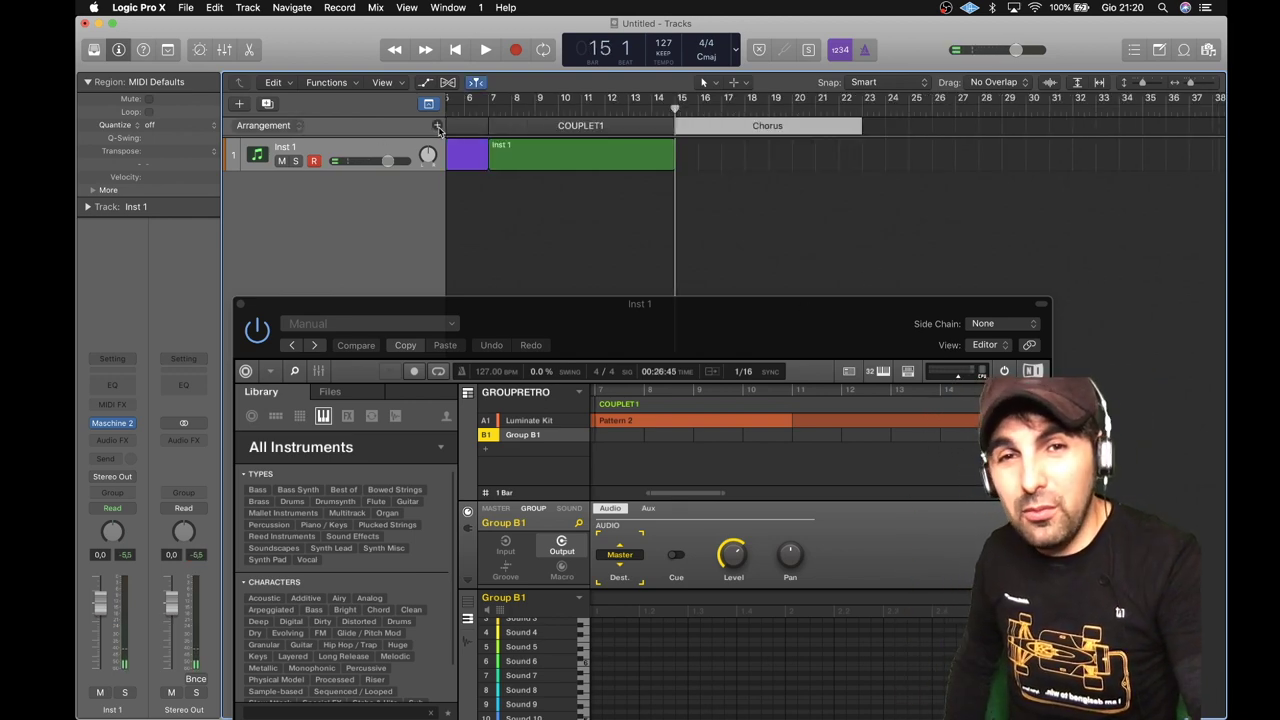
left_click(782, 127)
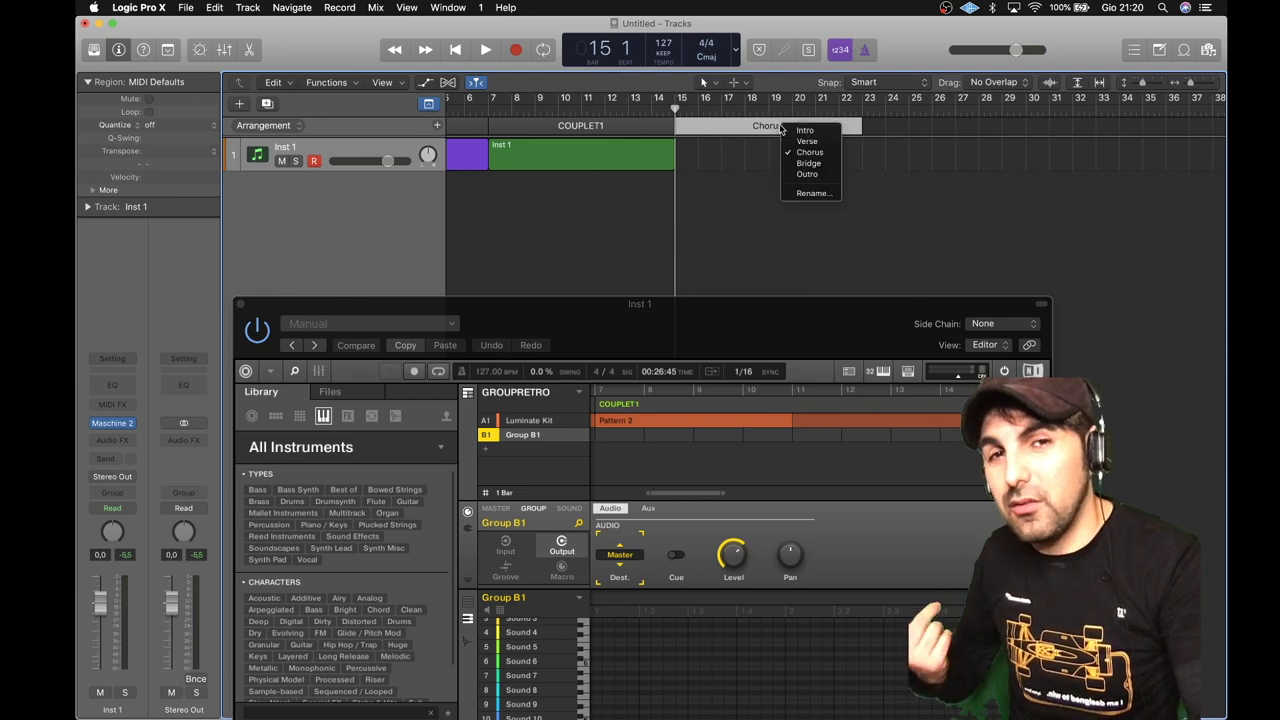
left_click(806, 194)
type("COUP")
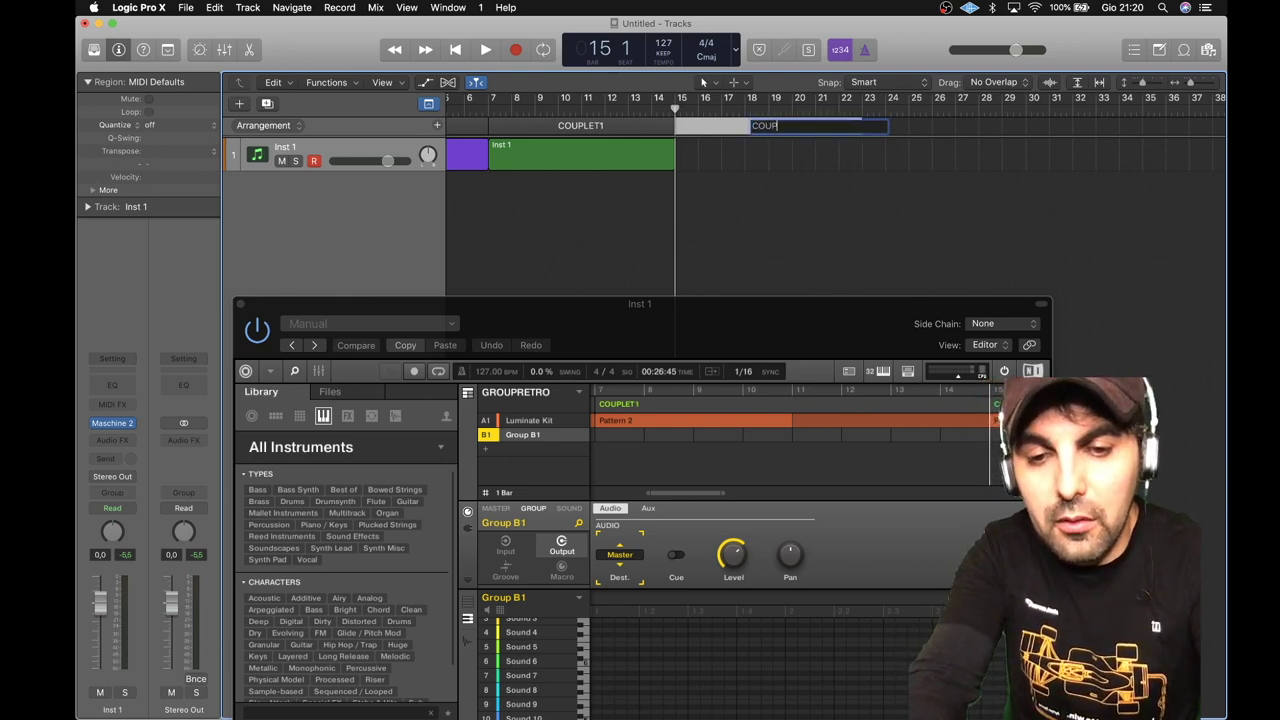
type("LET2")
key("Return")
Add an arrangement marker from bar 31 to bar 39, following COUPLET3, and rename it REFRAIN
scroll(644, 148, "right", 5)
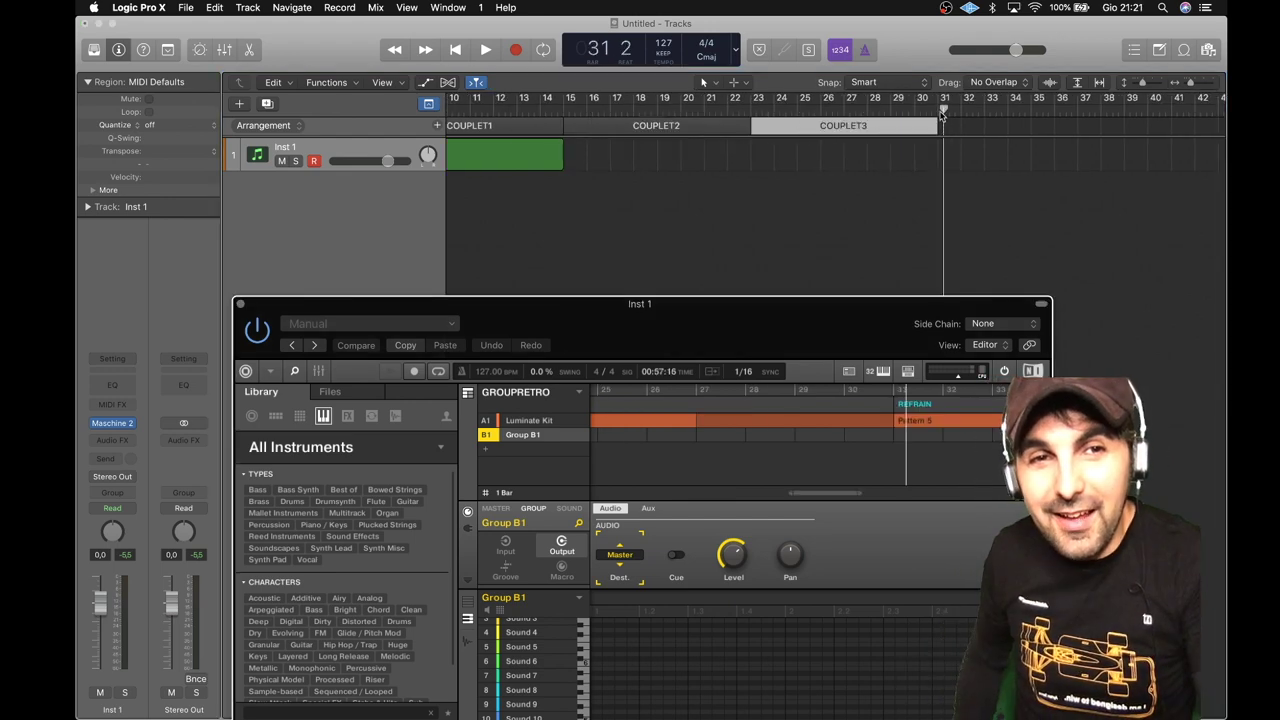
left_click_drag(940, 108, 937, 108)
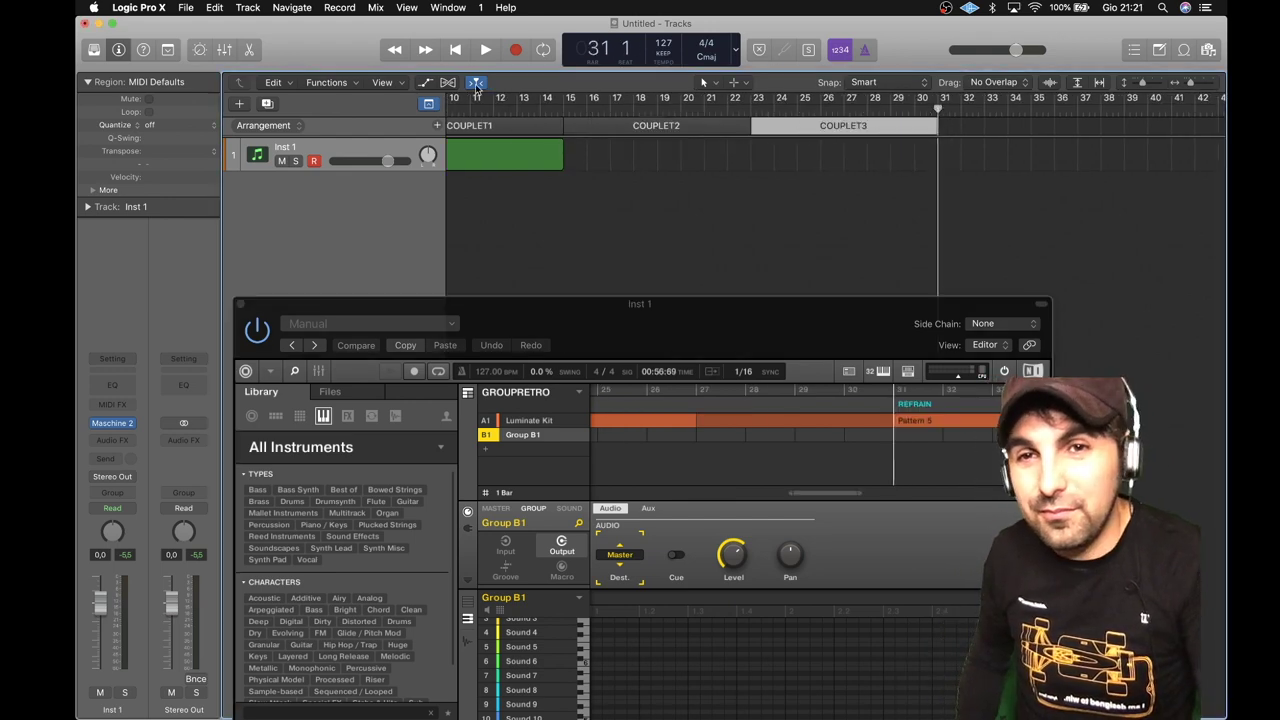
left_click(437, 125)
left_click(1036, 128)
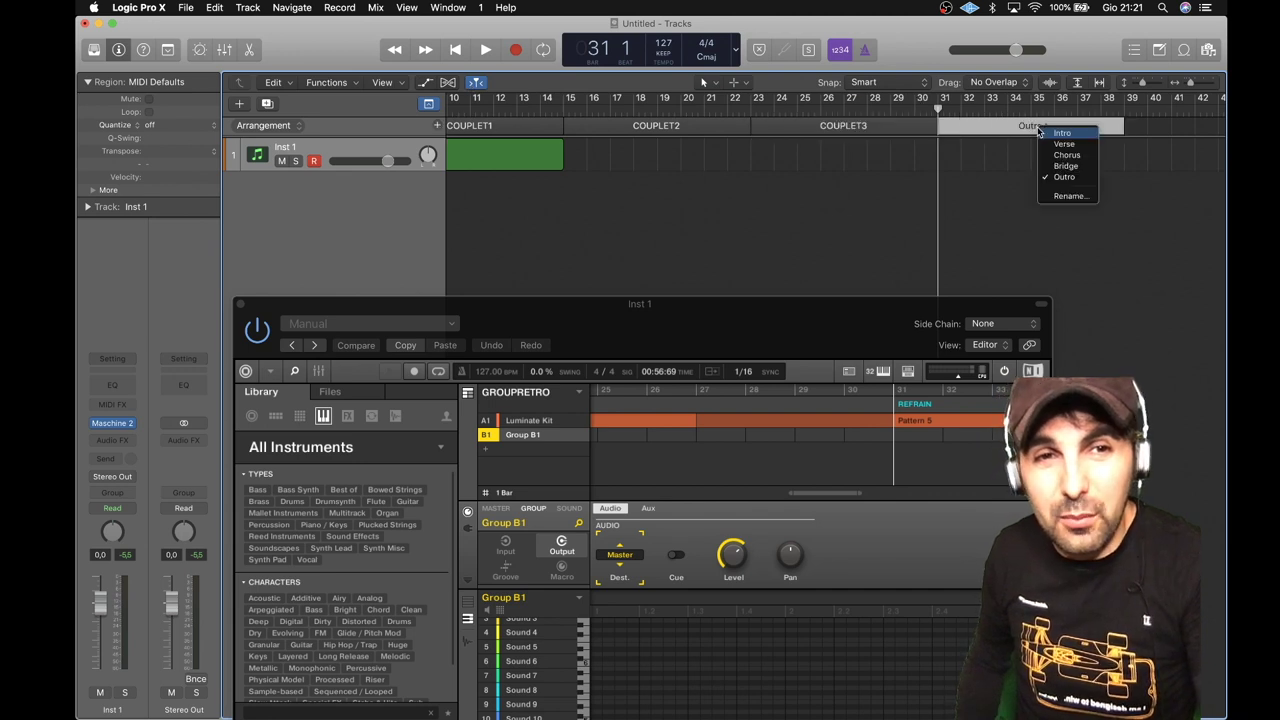
left_click(1068, 196)
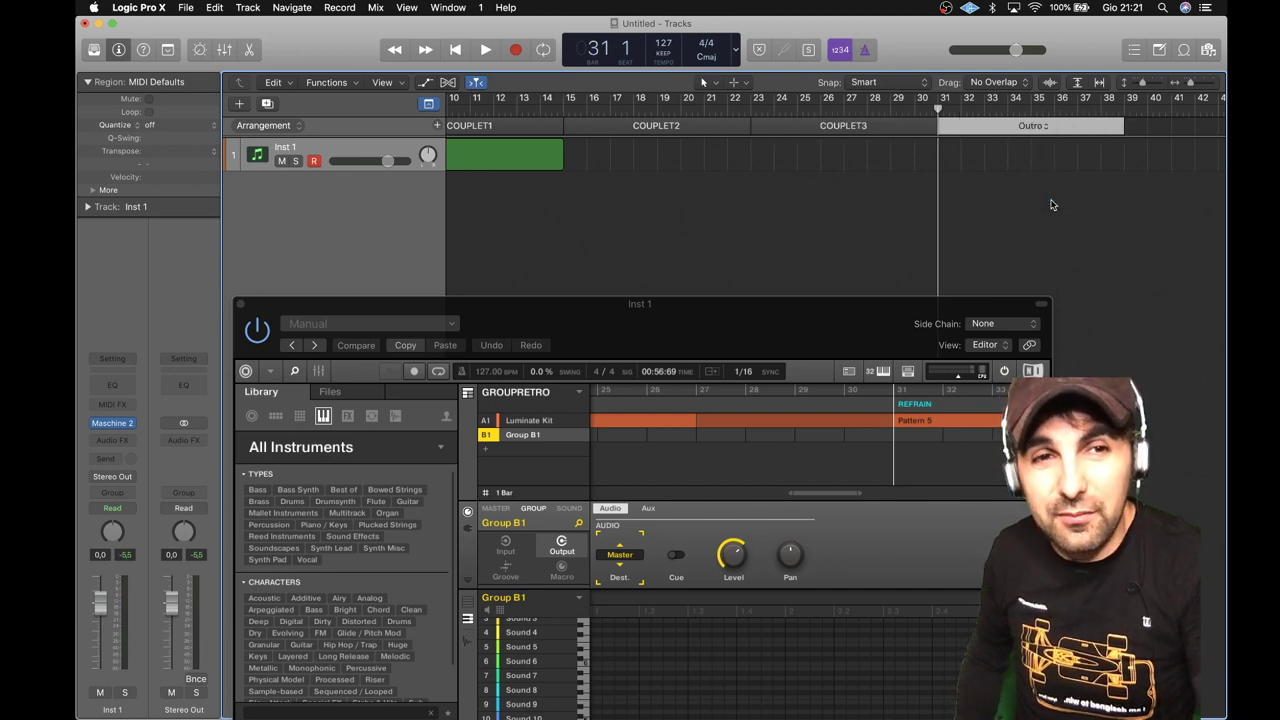
type("REFRAIN")
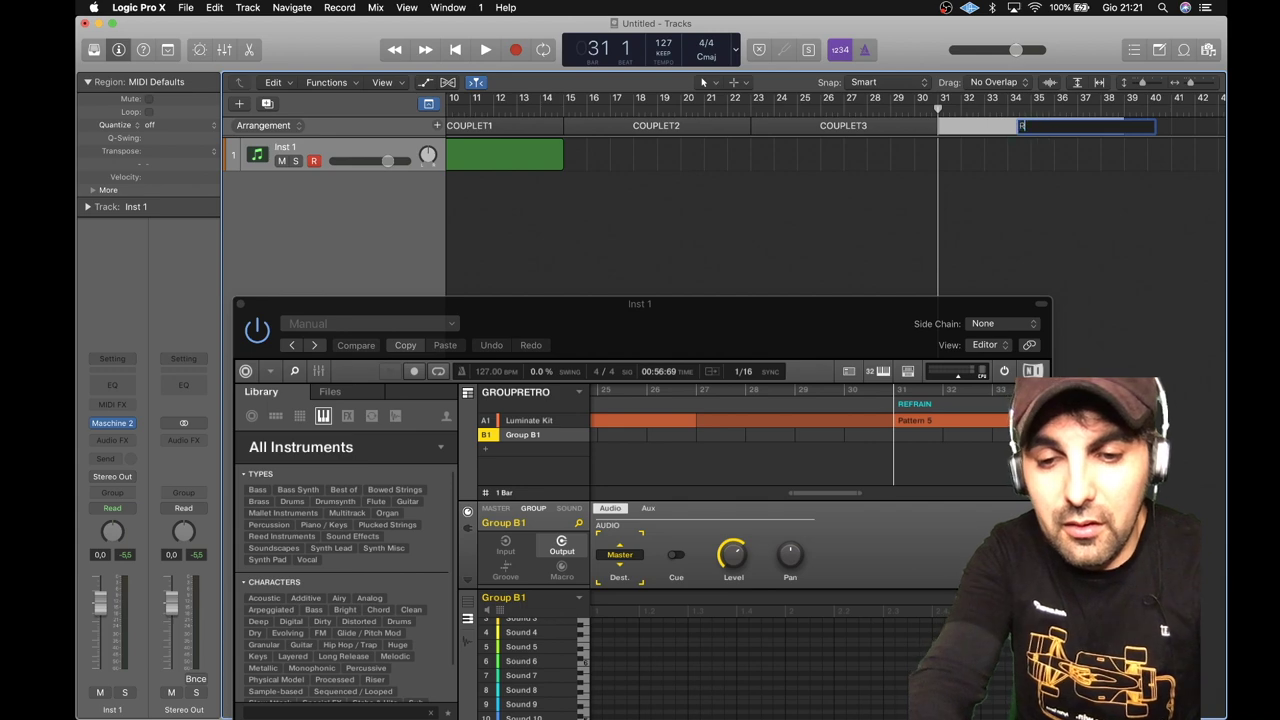
key("Return")
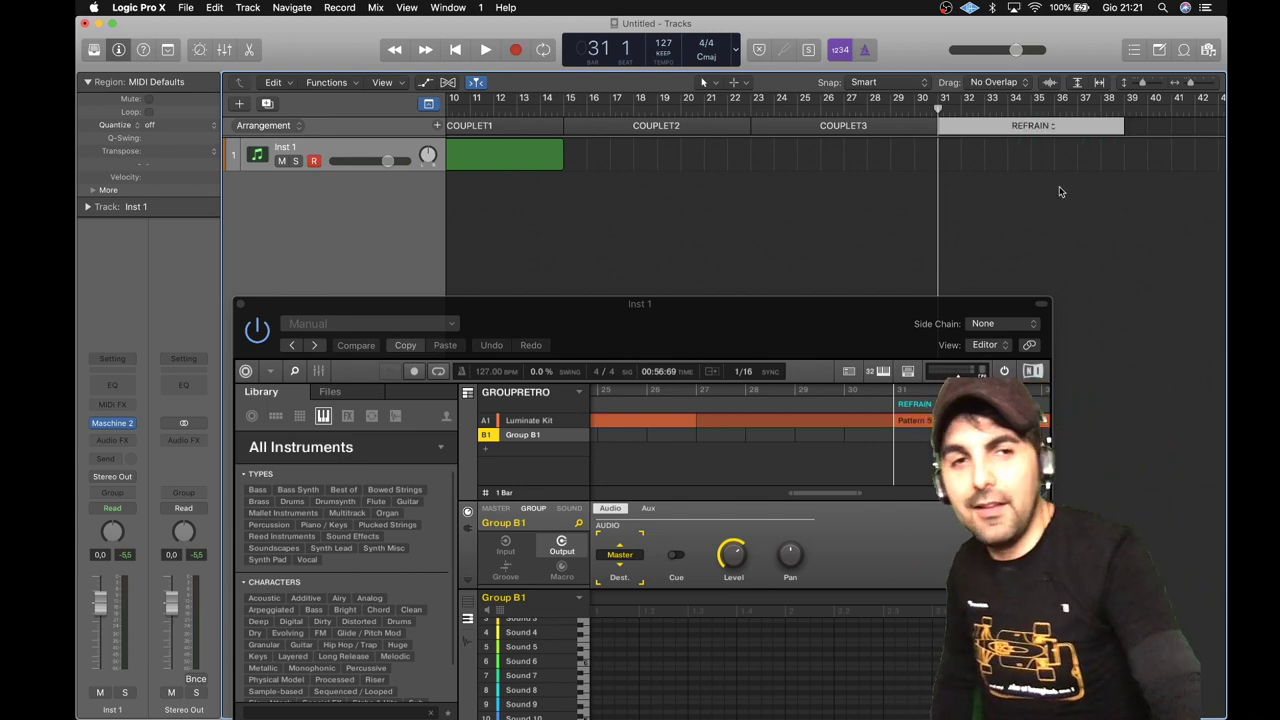
Play the song through the refrain from about bar 31 and stop it in bar 37
scroll(876, 149, "left", 3)
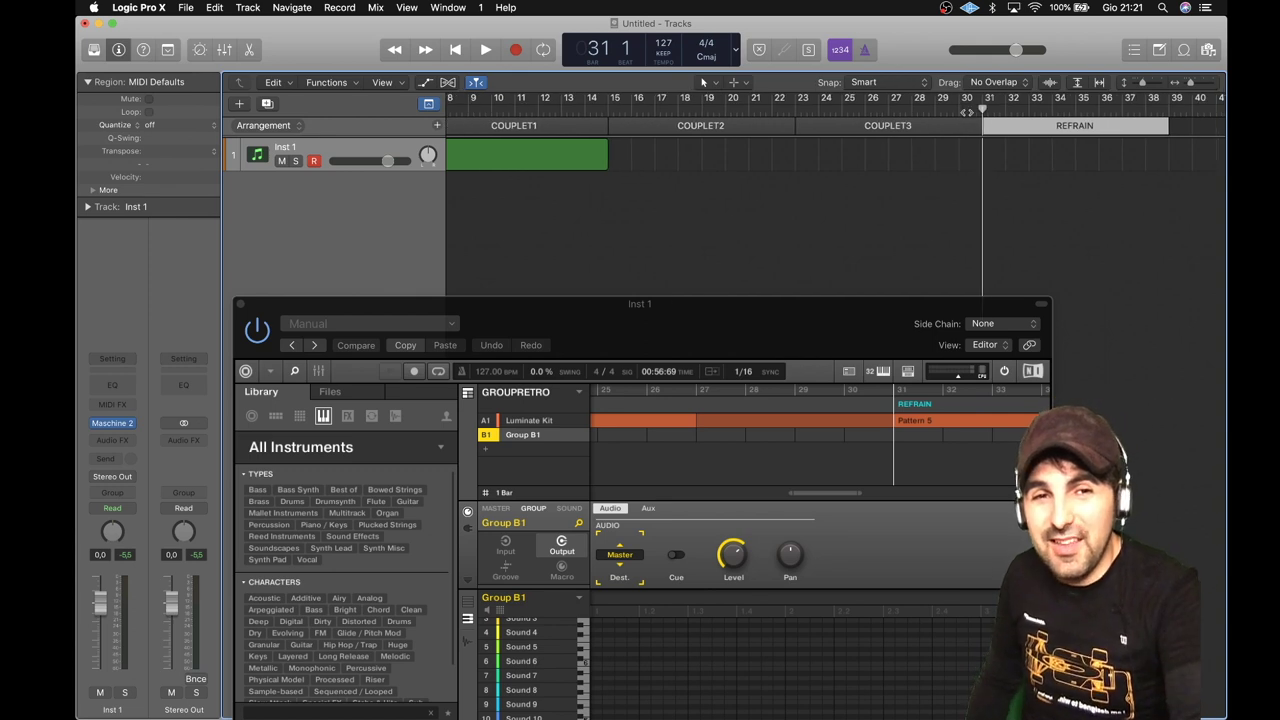
key("comma")
key("space")
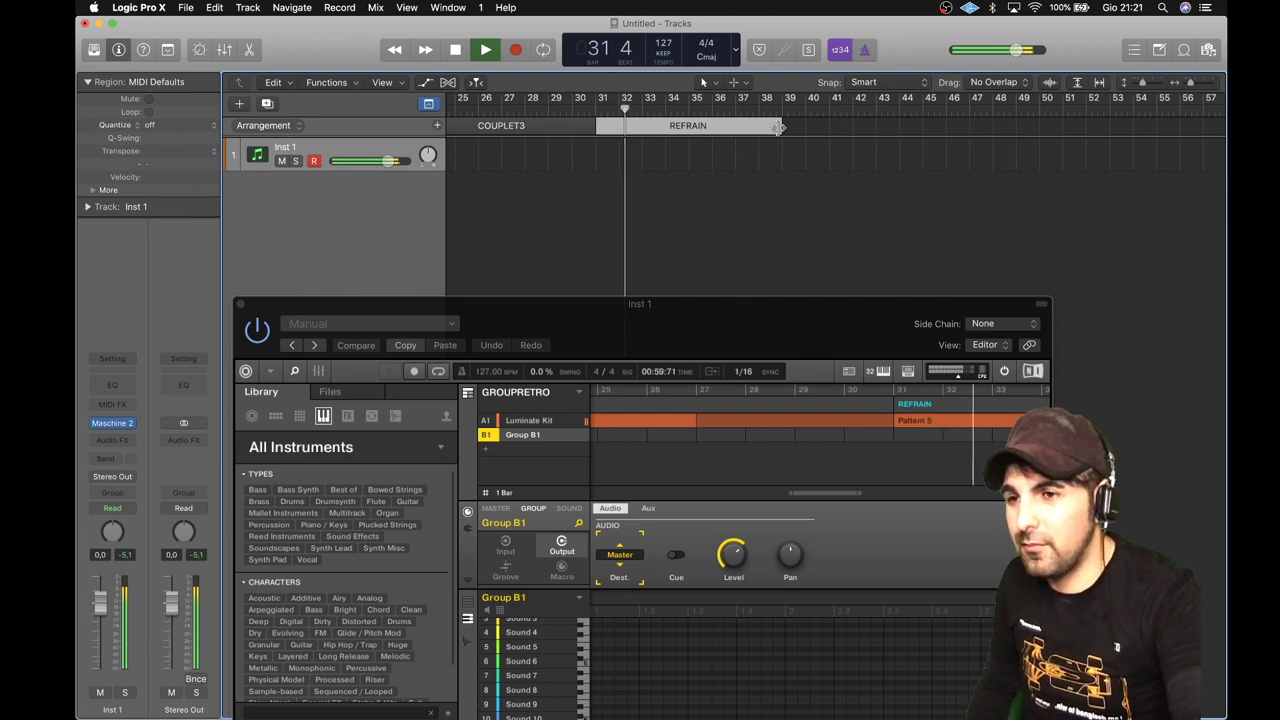
scroll(712, 197, "left", 10)
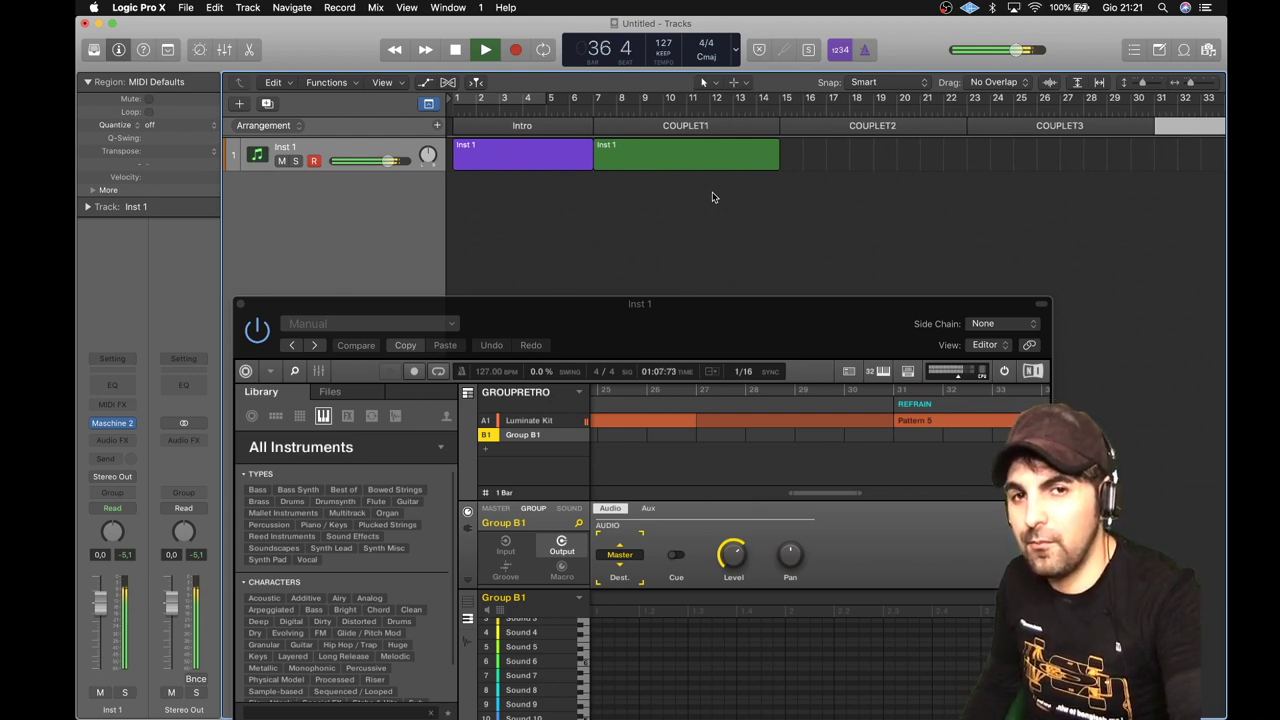
key("space")
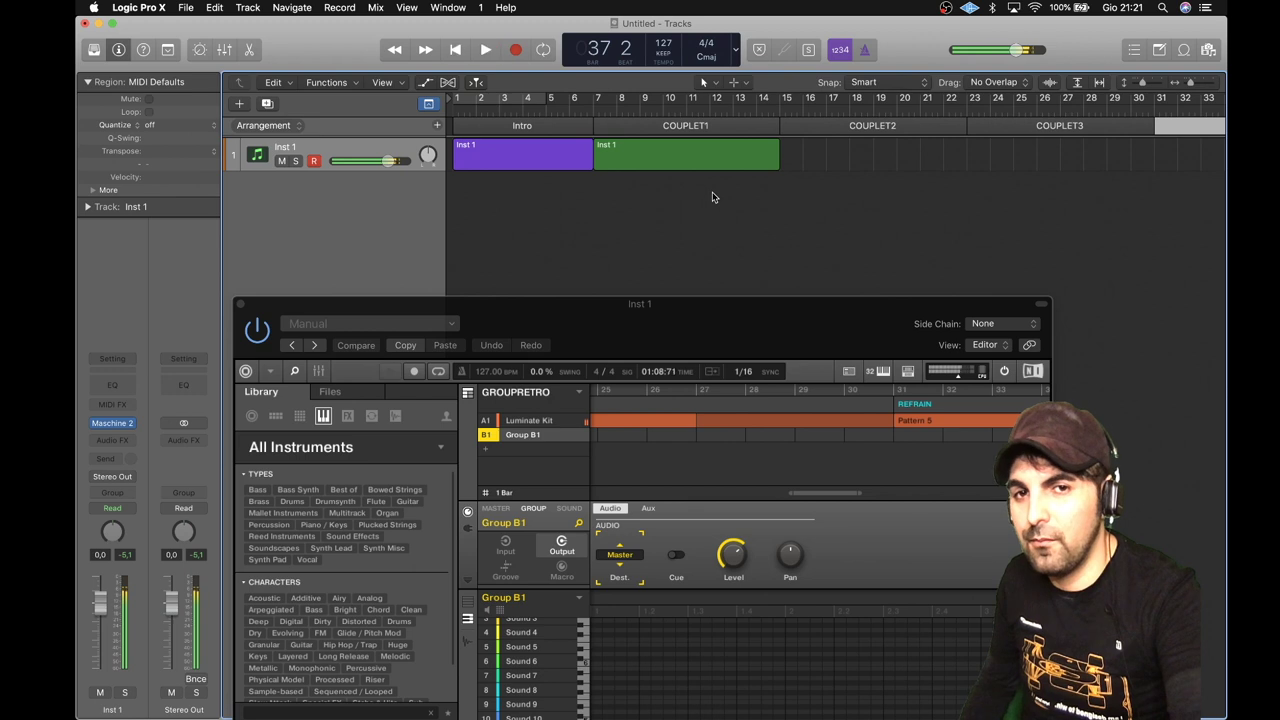
left_click(561, 165)
left_click(673, 157)
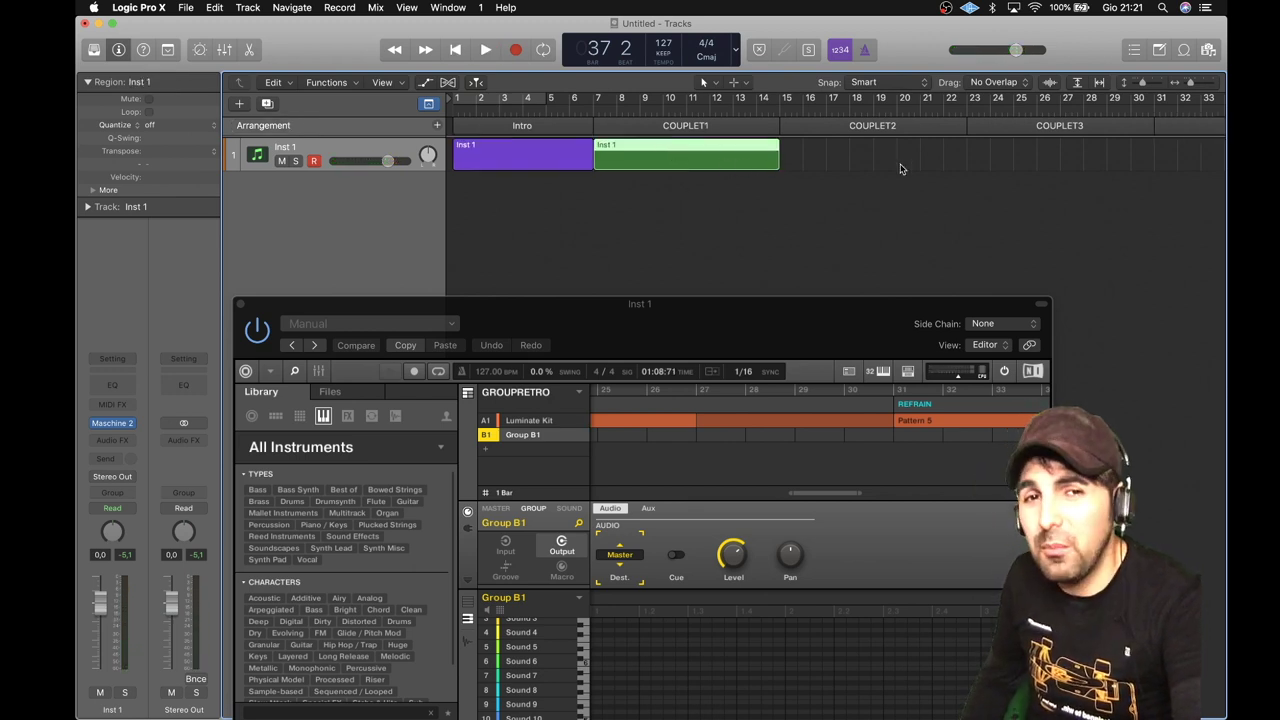
scroll(900, 168, "right", 10)
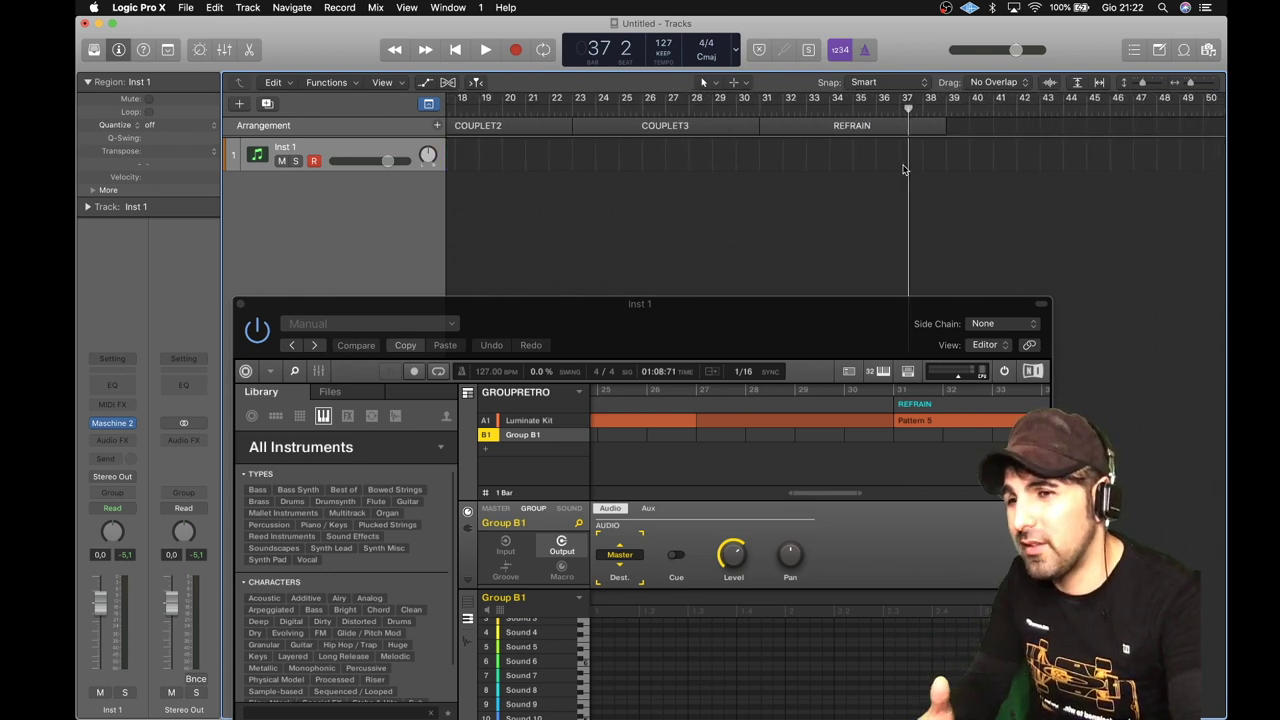
scroll(843, 162, "right", 3)
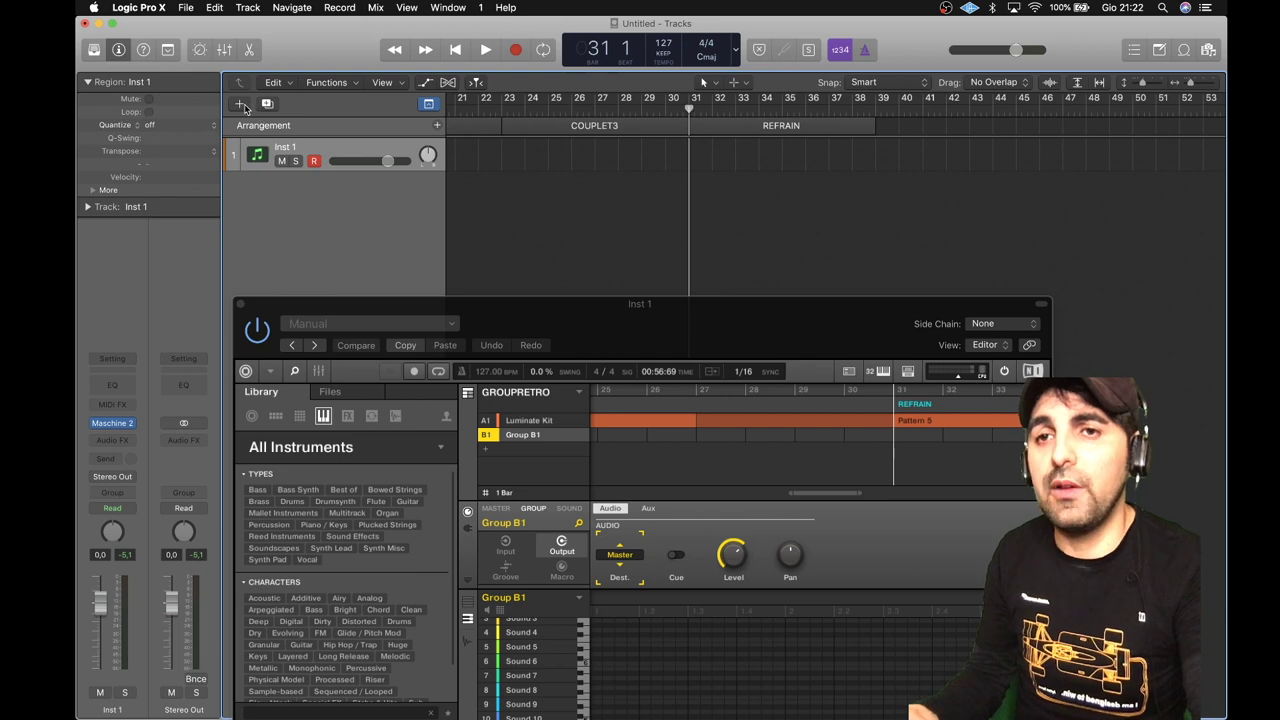
Create one audio track on Input 1, arm it for recording, and move the Maschine 2 window lower to clear the tracks
left_click(241, 104)
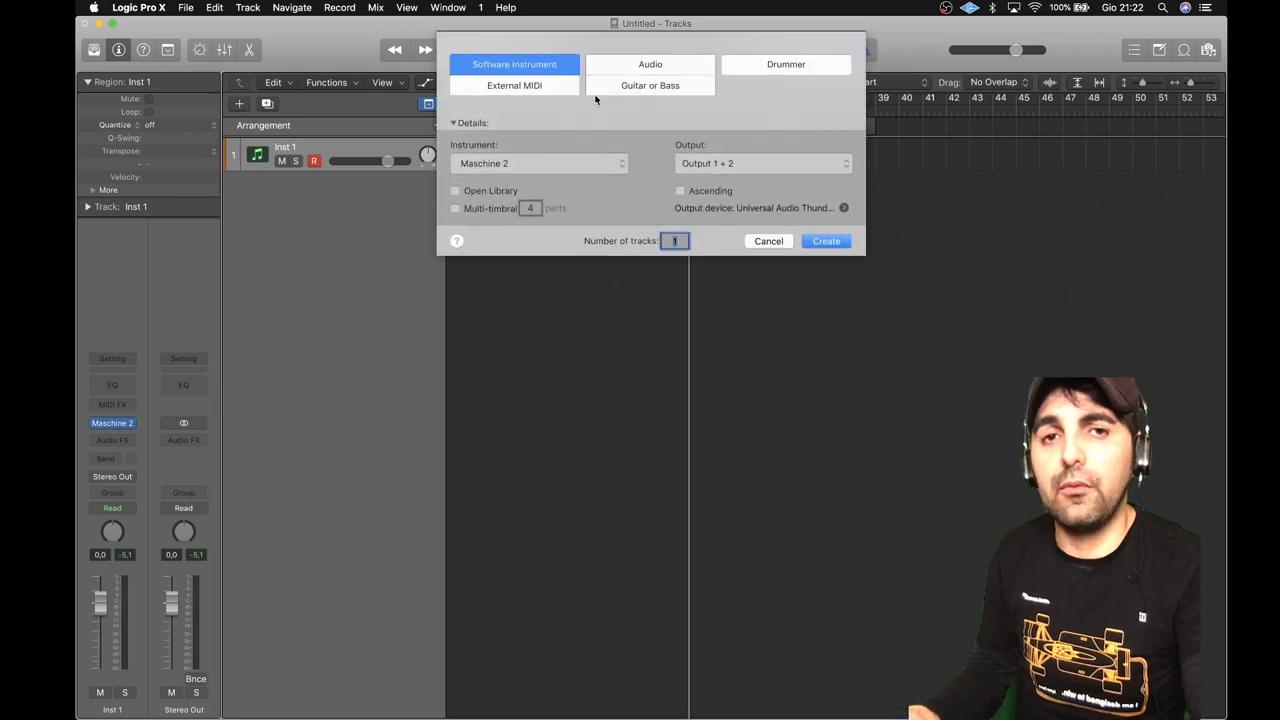
left_click(638, 66)
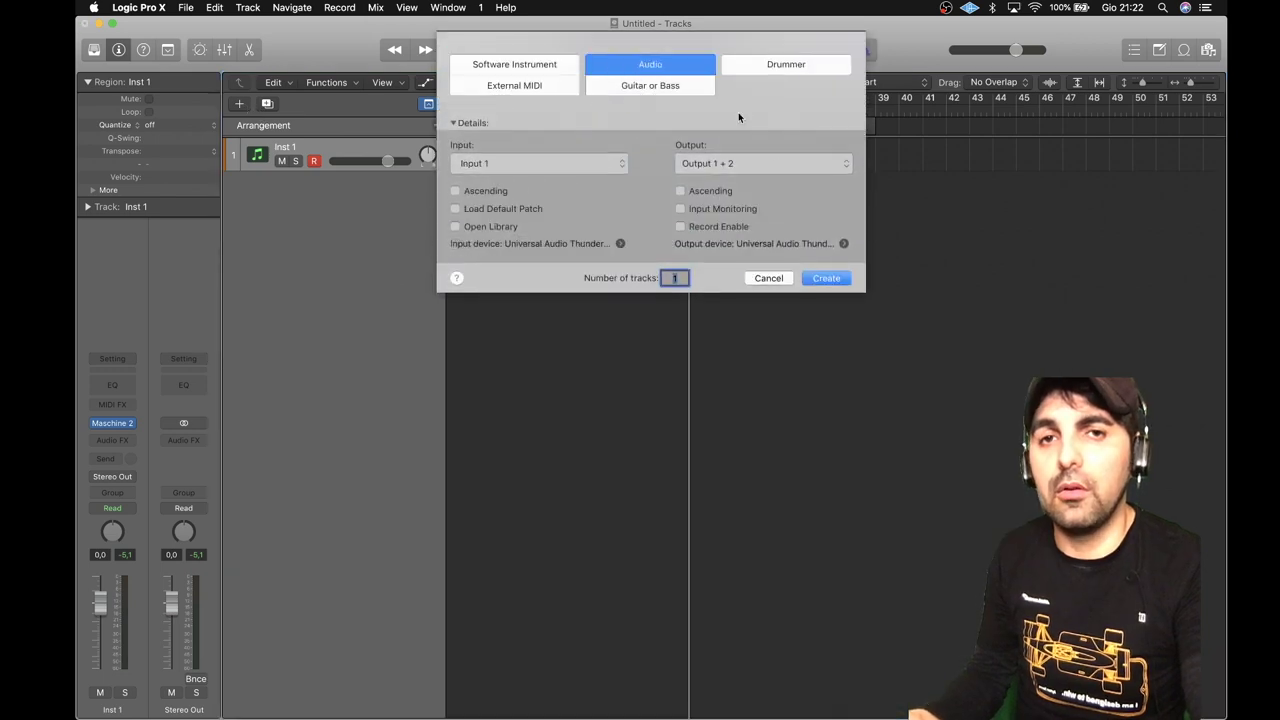
left_click(828, 278)
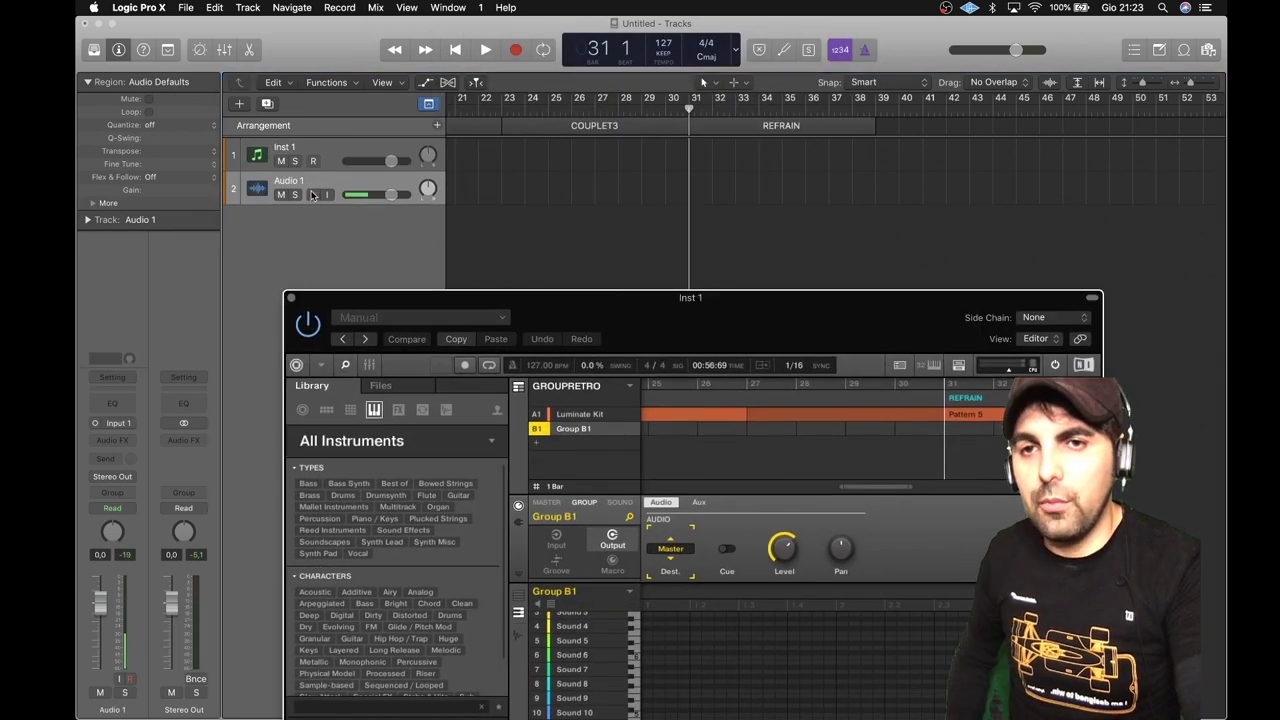
left_click(312, 195)
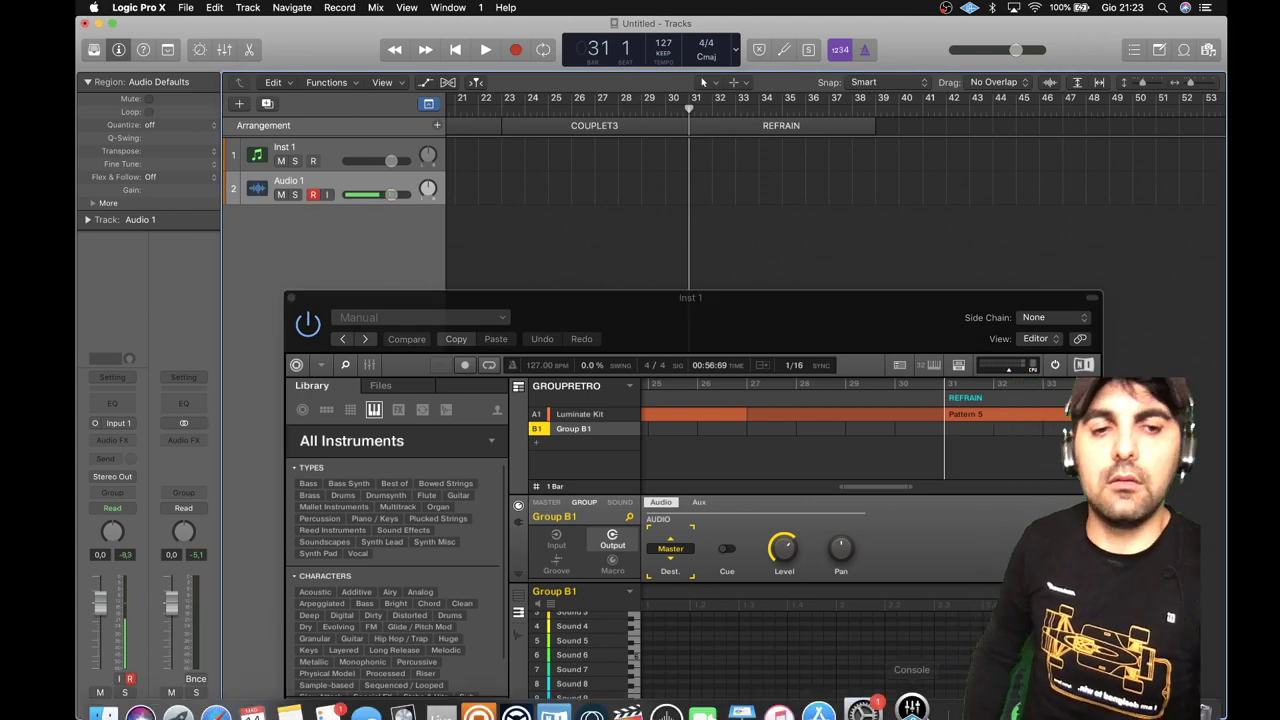
left_click_drag(609, 317, 614, 357)
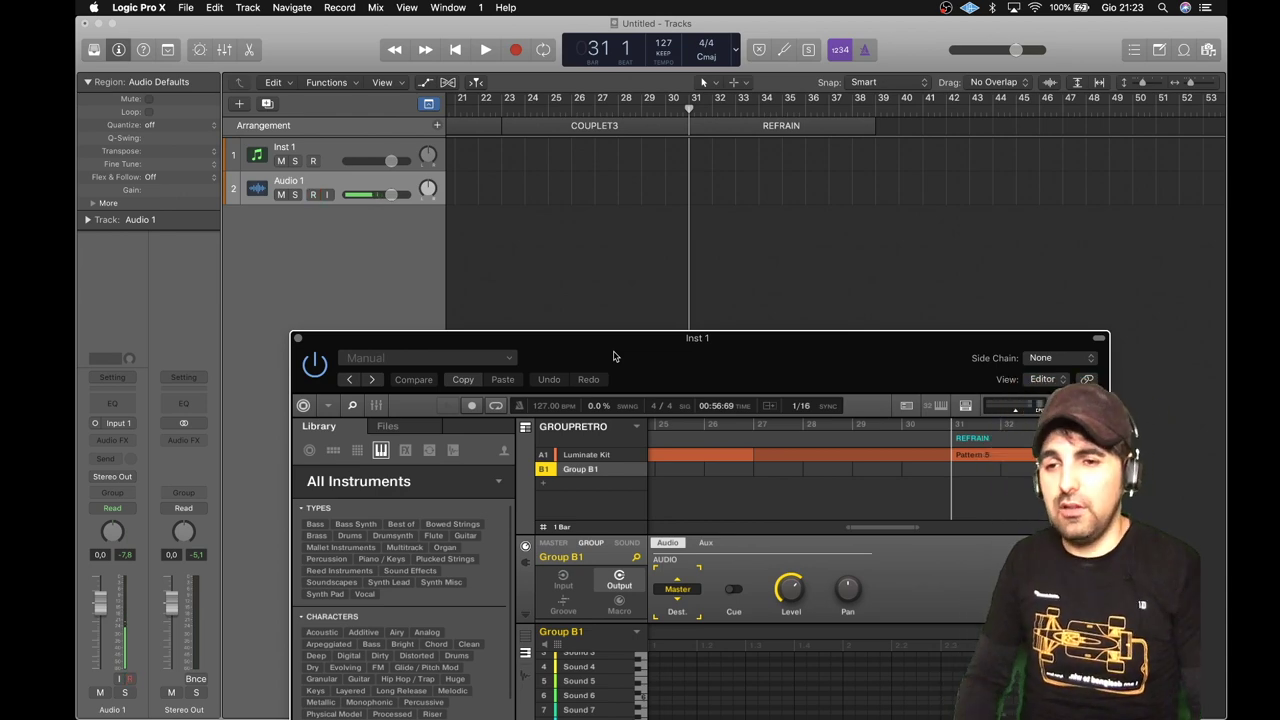
Record a take on the Audio 1 track from bar 29 through the refrain to bar 40
left_click(641, 107)
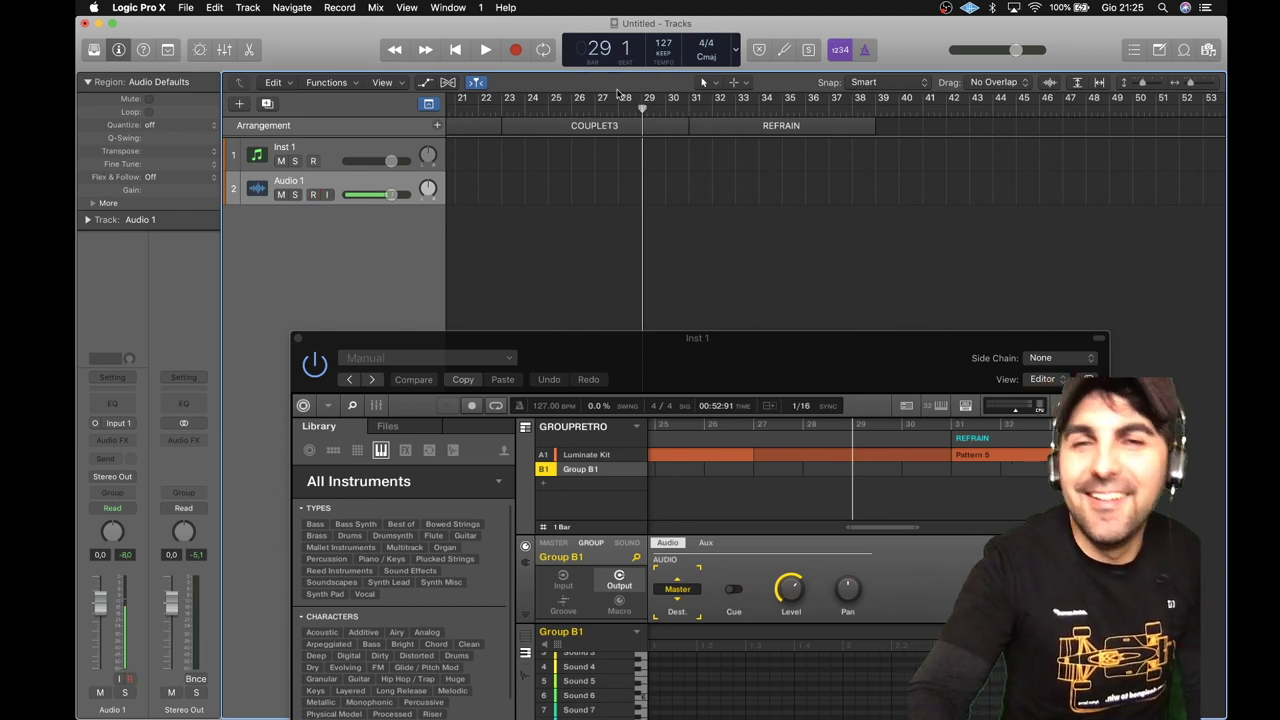
left_click(626, 103)
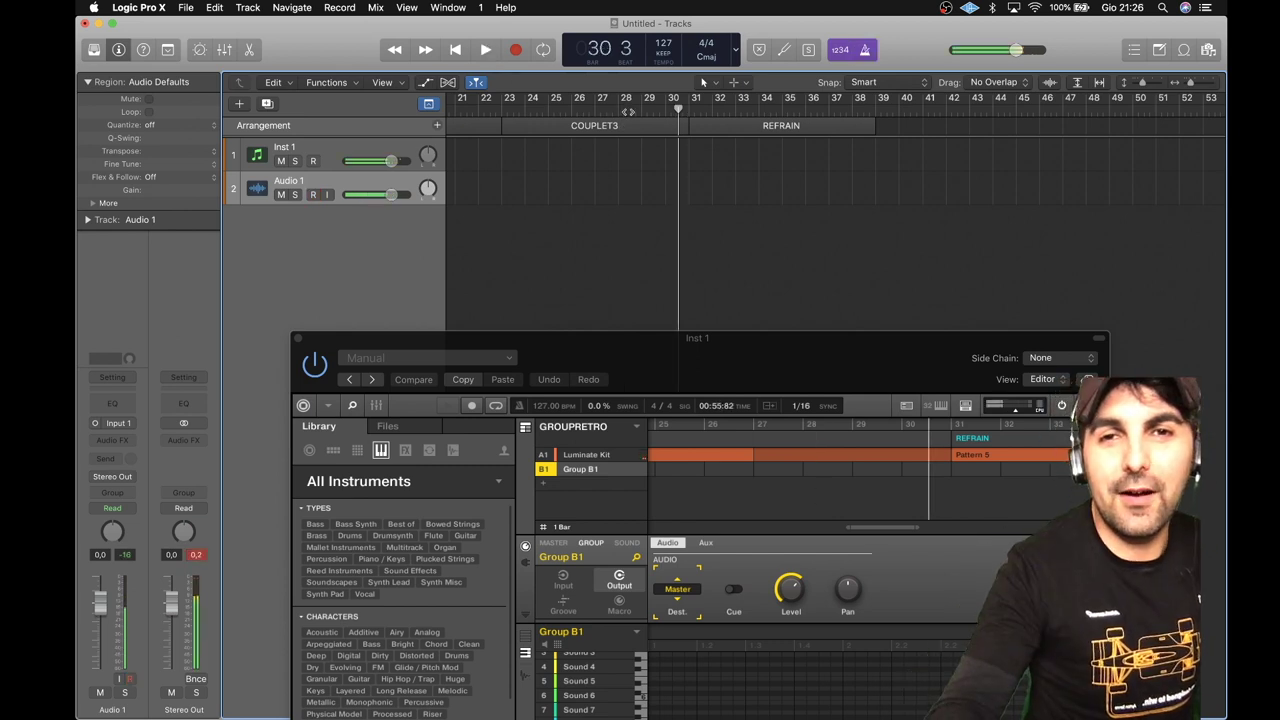
left_click(486, 50)
left_click(513, 49)
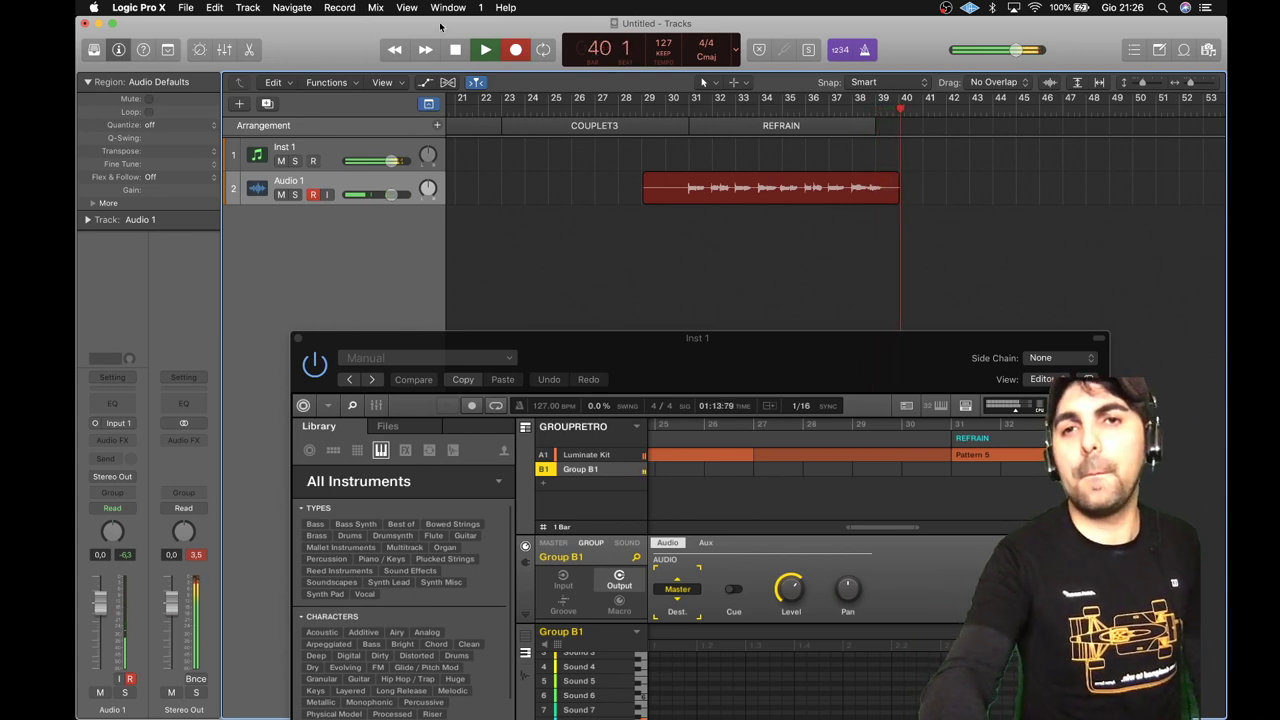
left_click(455, 49)
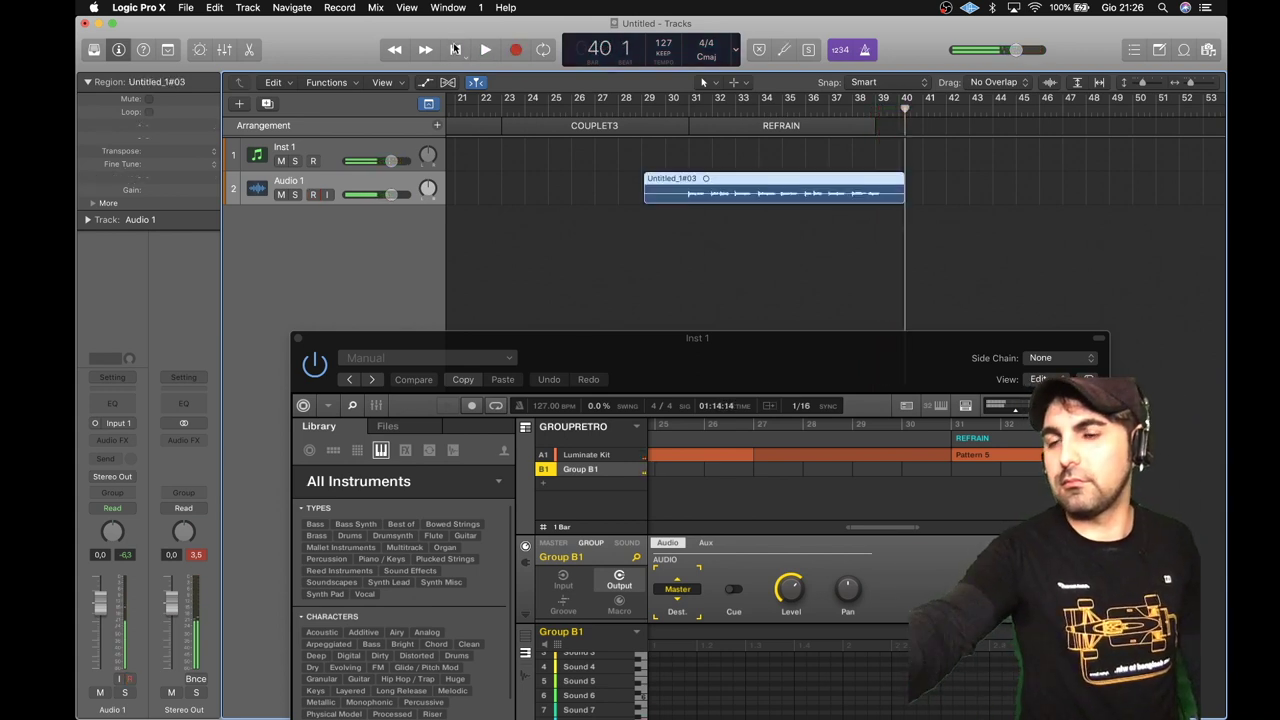
Insert the VC 2A compressor in its Mono->Stereo version as an audio effect on the Audio 1 track
left_click(115, 441)
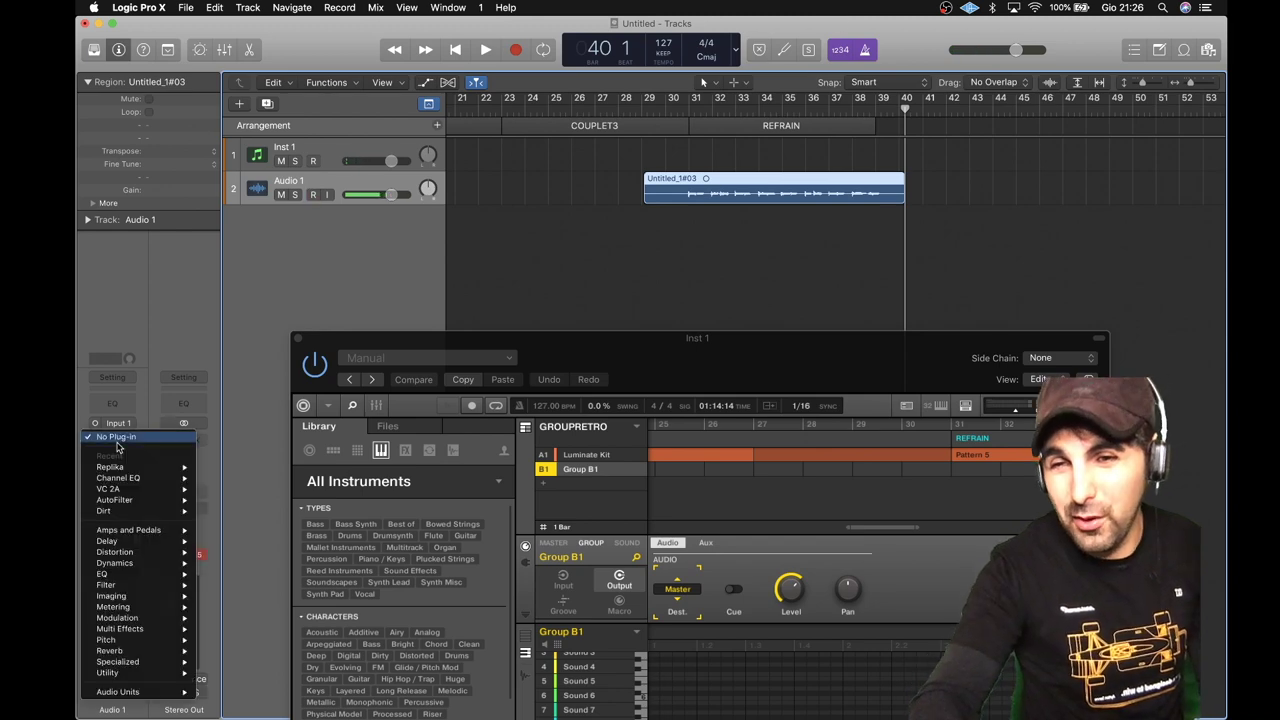
mouse_move(172, 490)
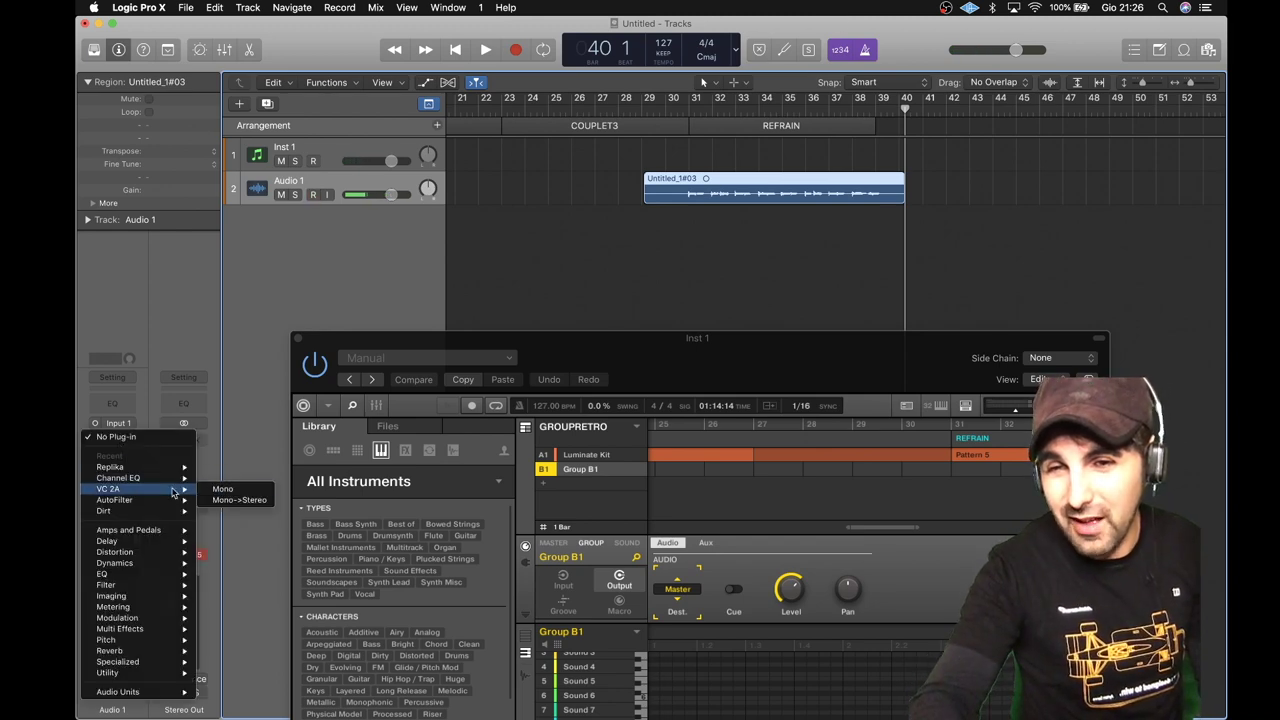
left_click(246, 497)
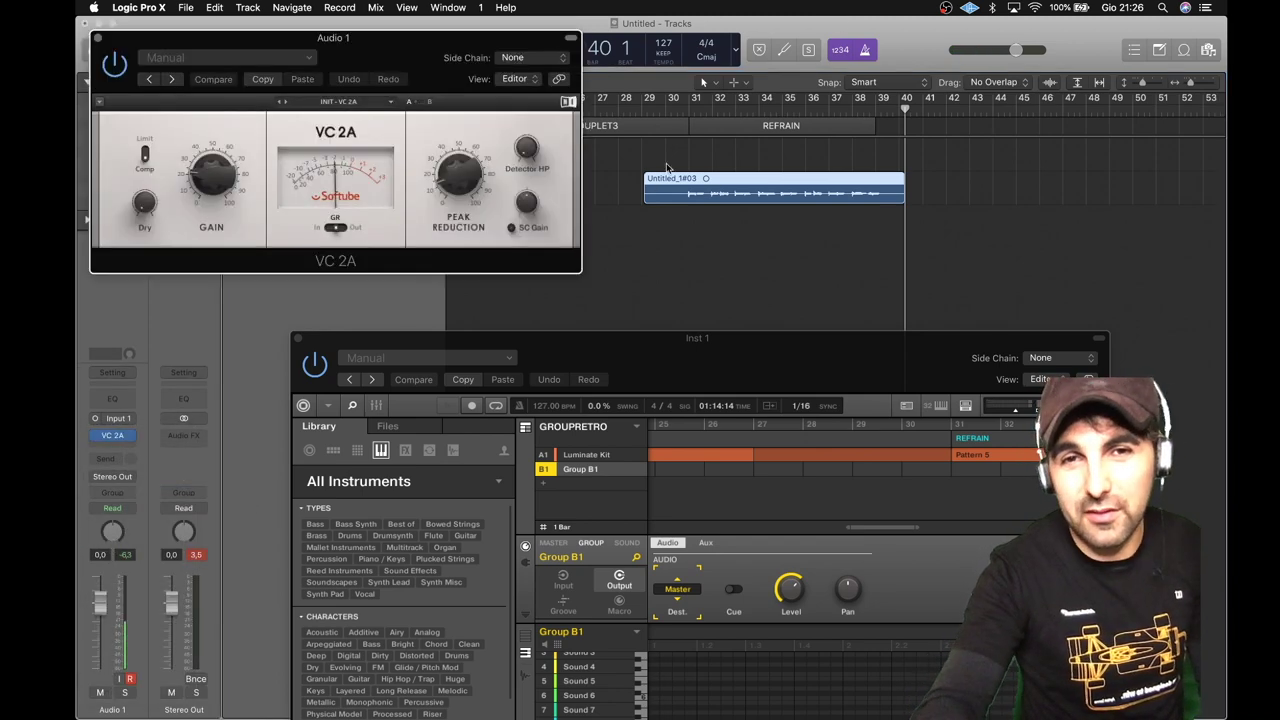
Play the recorded take from about bar 30 and set the VC 2A's Gain to 32.5 % and Peak Reduction to 61.0 %
left_click(672, 110)
key("space")
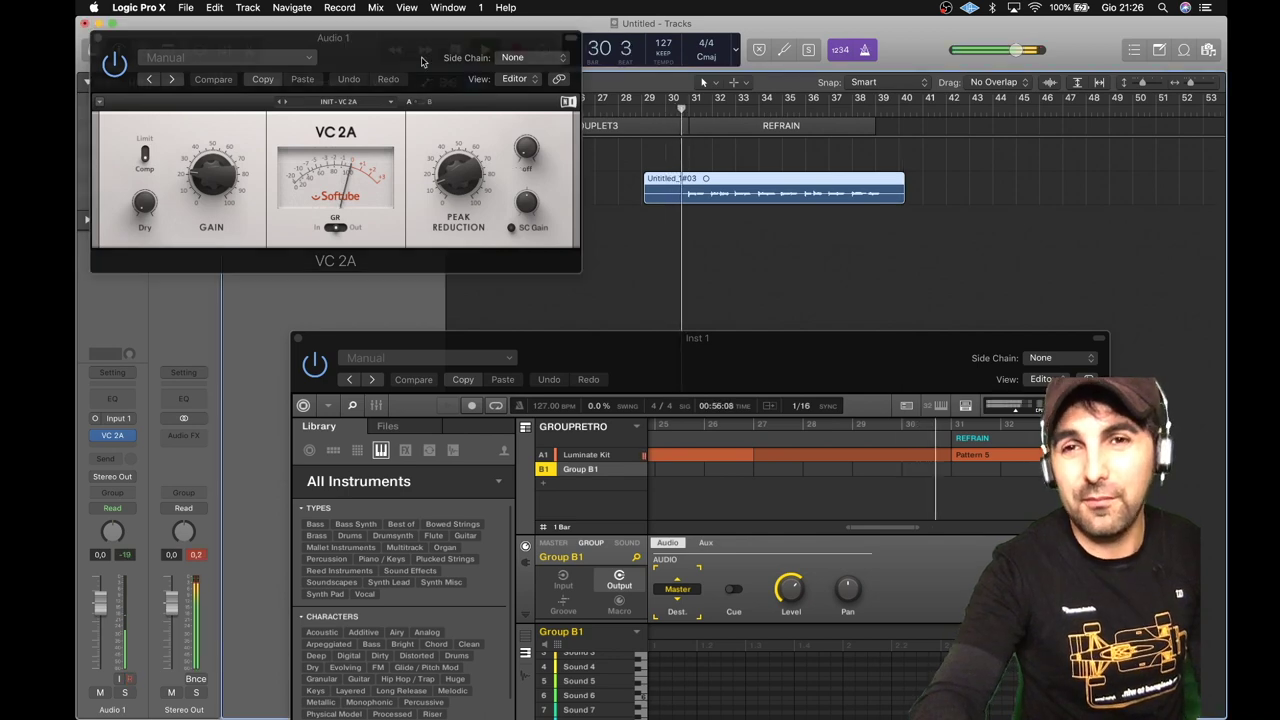
left_click_drag(424, 44, 632, 236)
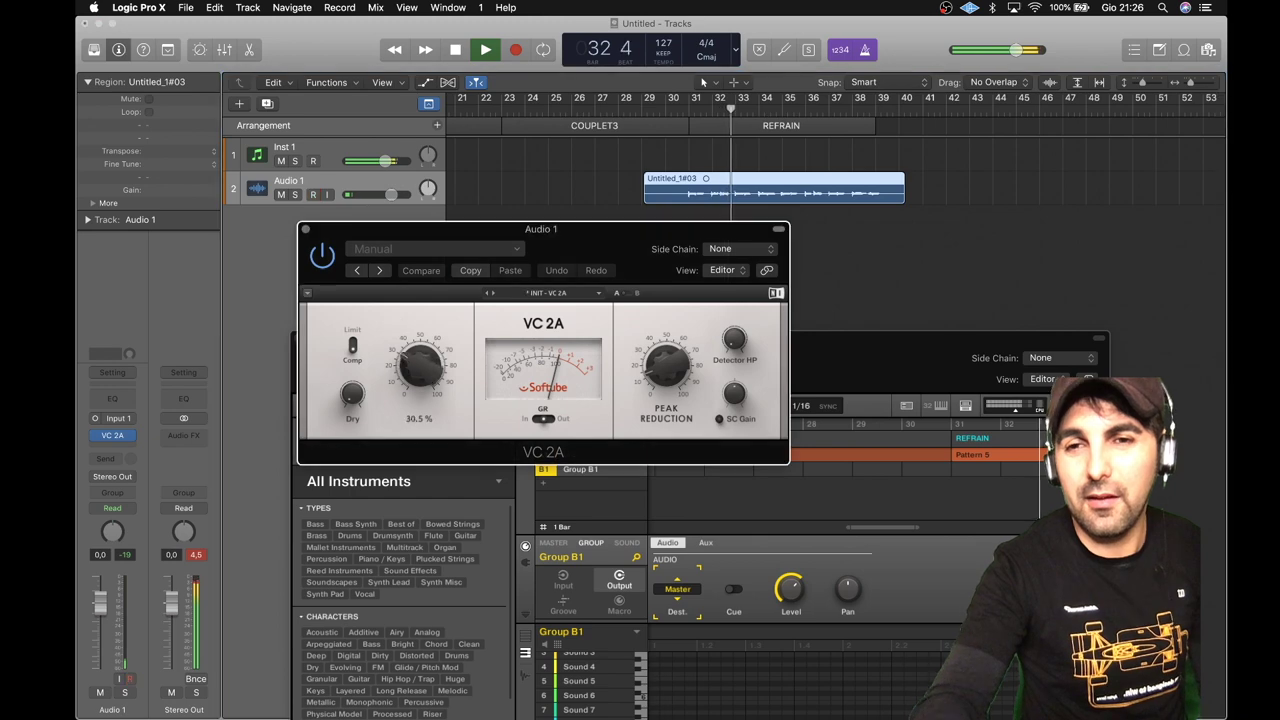
left_click_drag(420, 365, 422, 330)
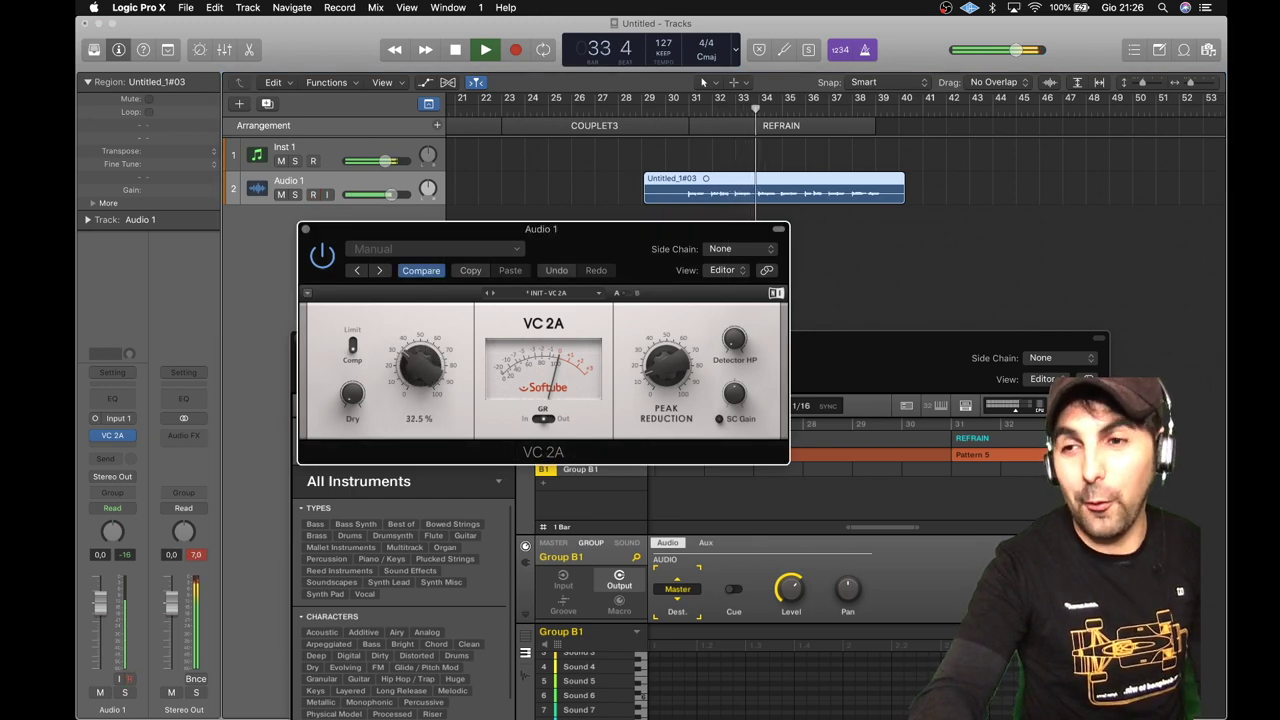
left_click_drag(660, 372, 660, 325)
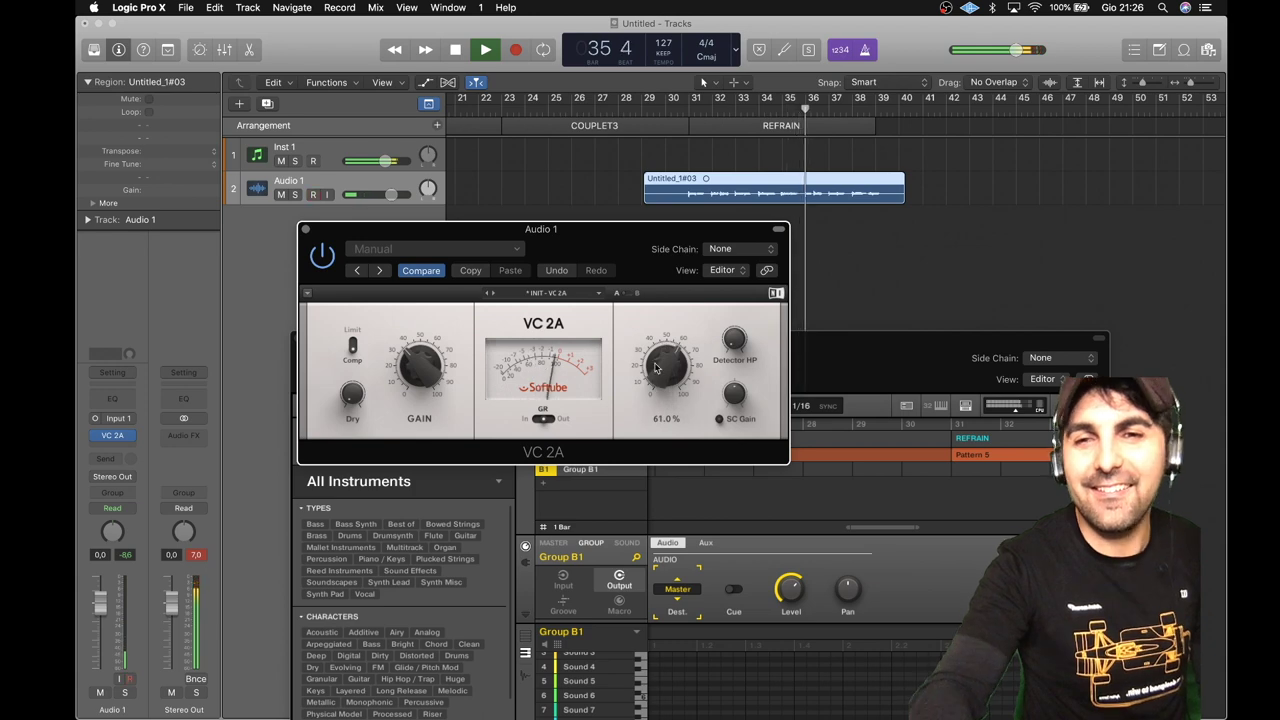
Close the VC 2A window, stop playback and insert the Replika delay after VC 2A on the Audio 1 channel
left_click(306, 229)
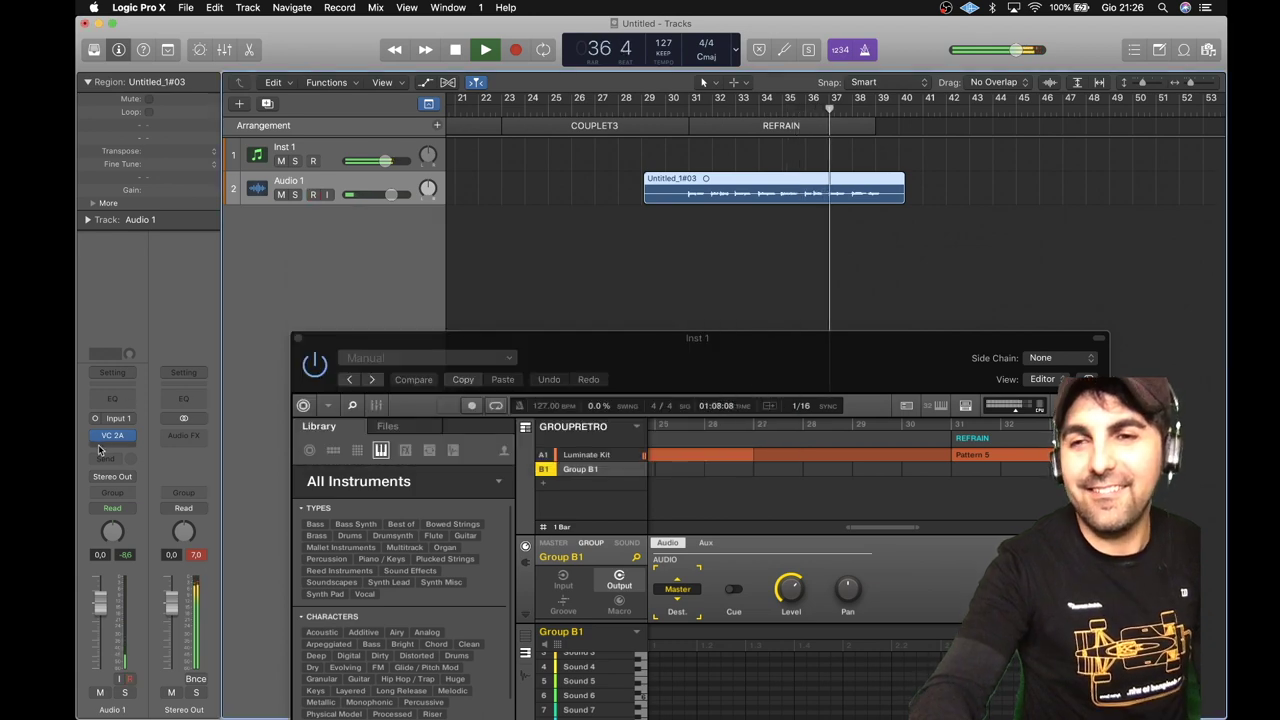
left_click(112, 435)
mouse_move(113, 476)
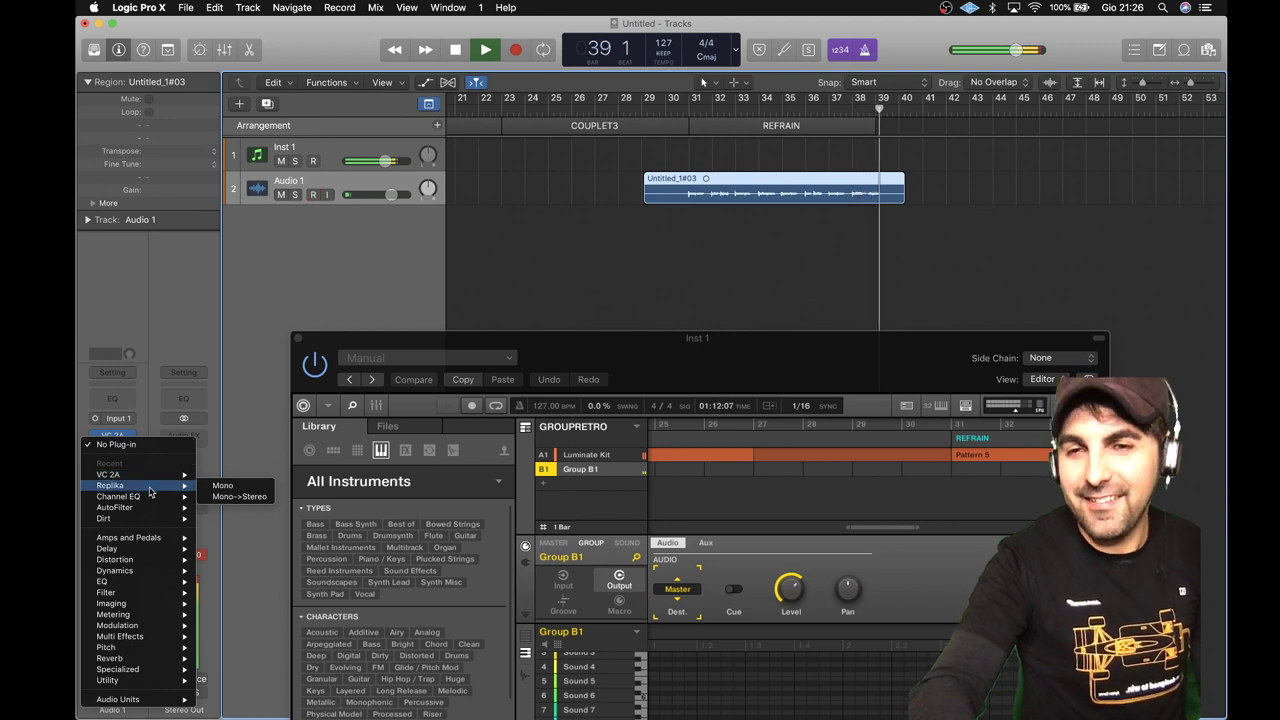
left_click(263, 377)
key("space")
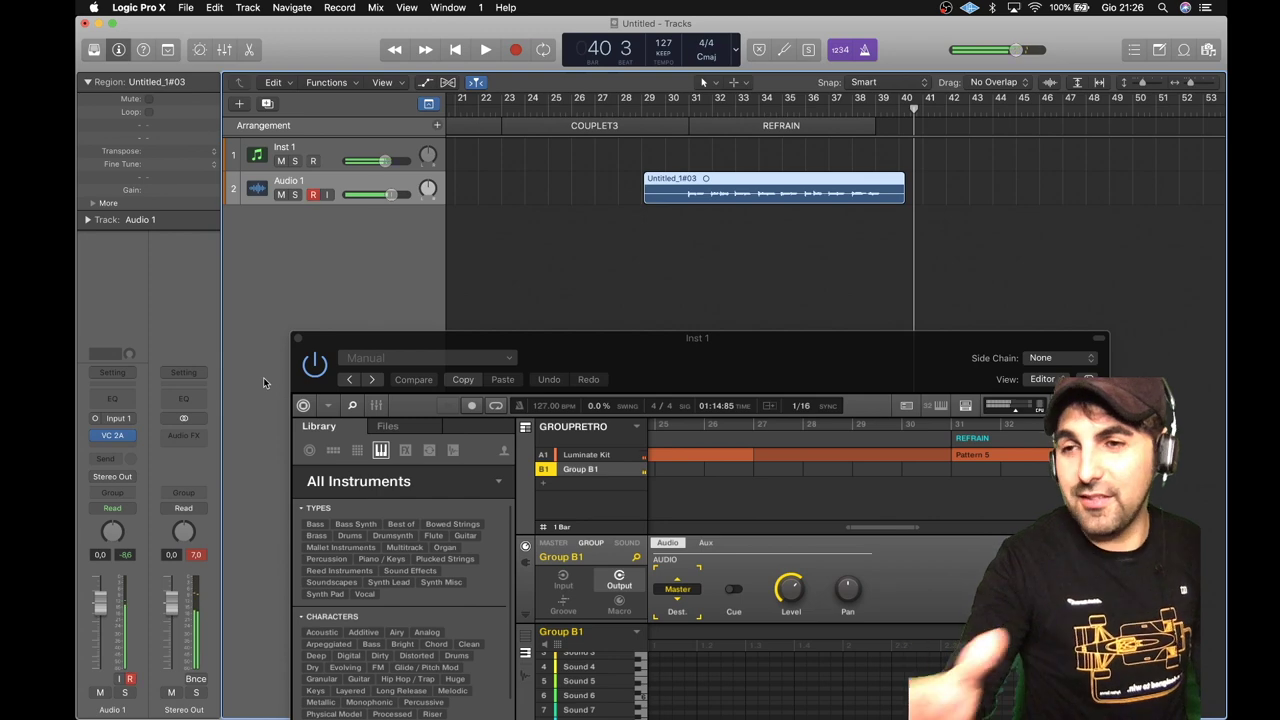
left_click(116, 438)
mouse_move(133, 497)
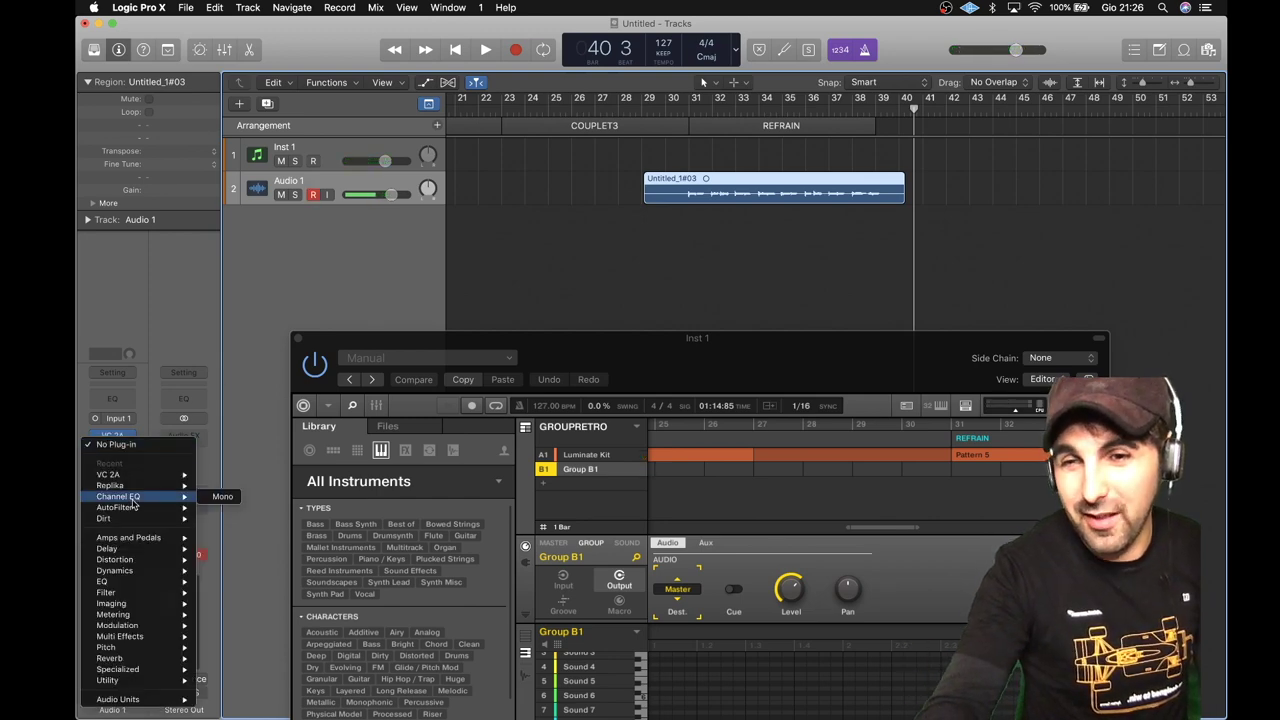
left_click(230, 497)
left_click_drag(567, 352, 731, 353)
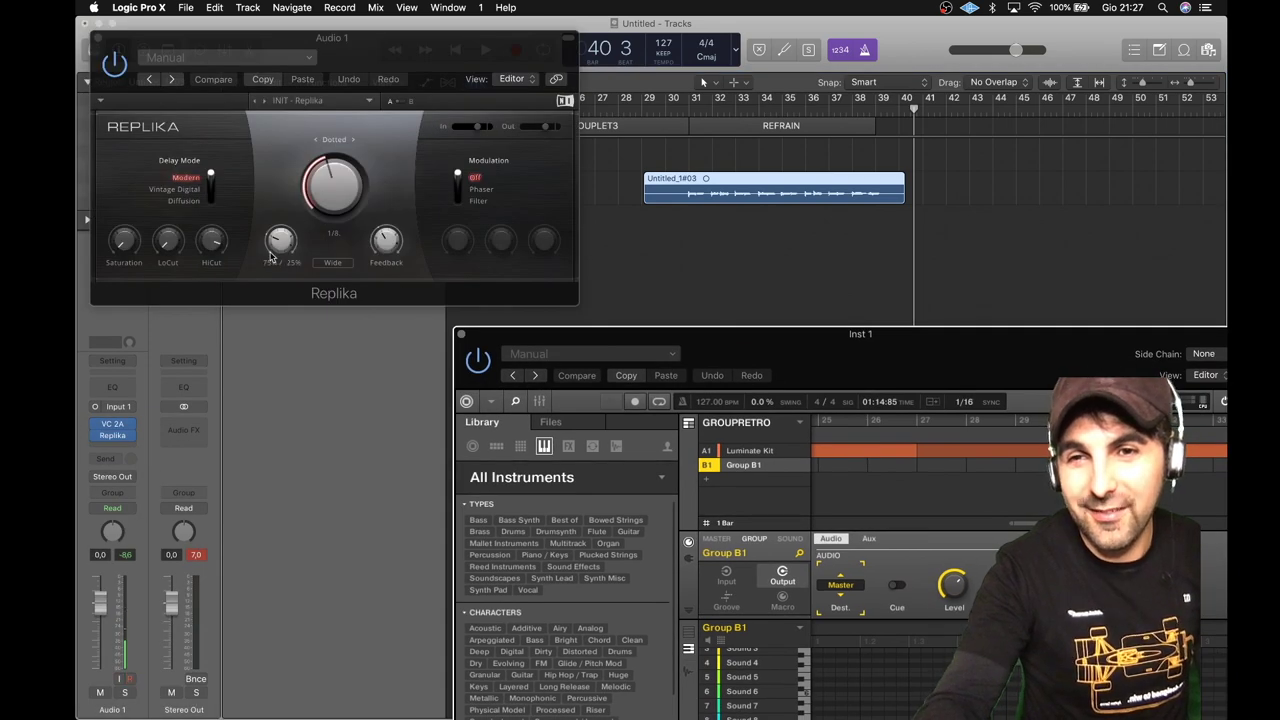
Set Replika's mix to 88% / 12% and its delay mode to Vintage Digital, closing the plug-in window when done
left_click_drag(269, 257, 269, 250)
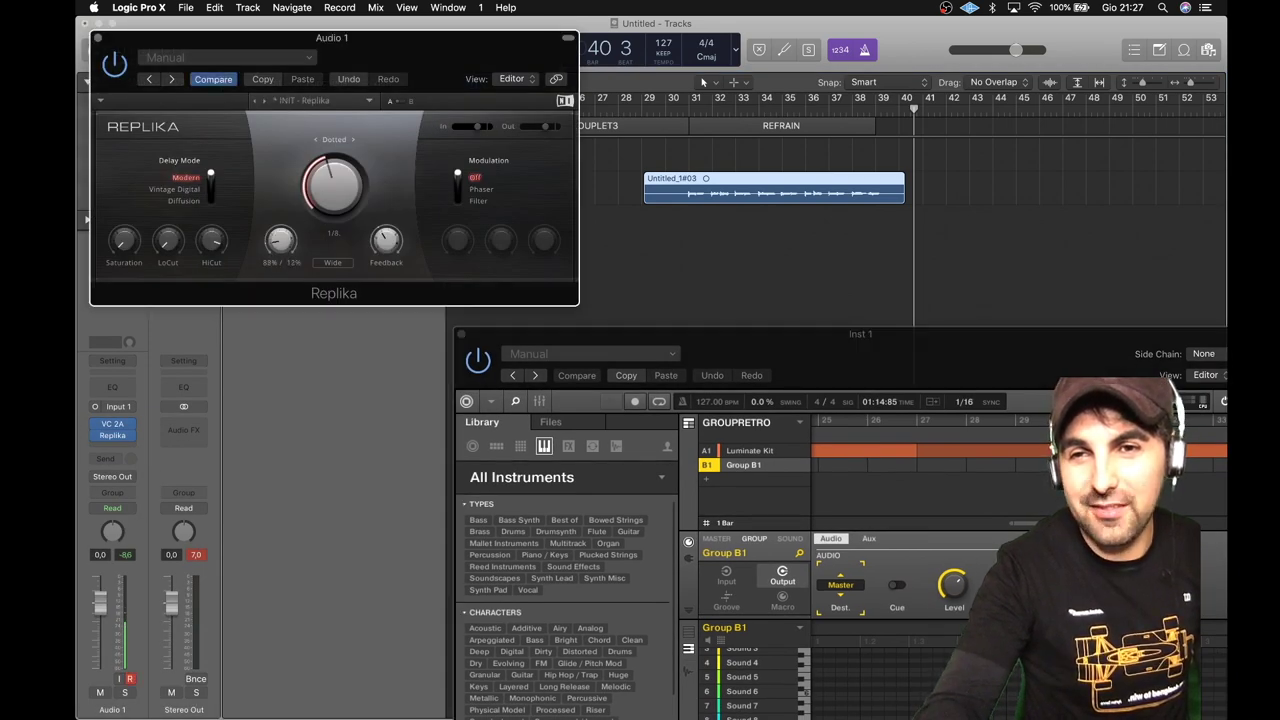
left_click(210, 187)
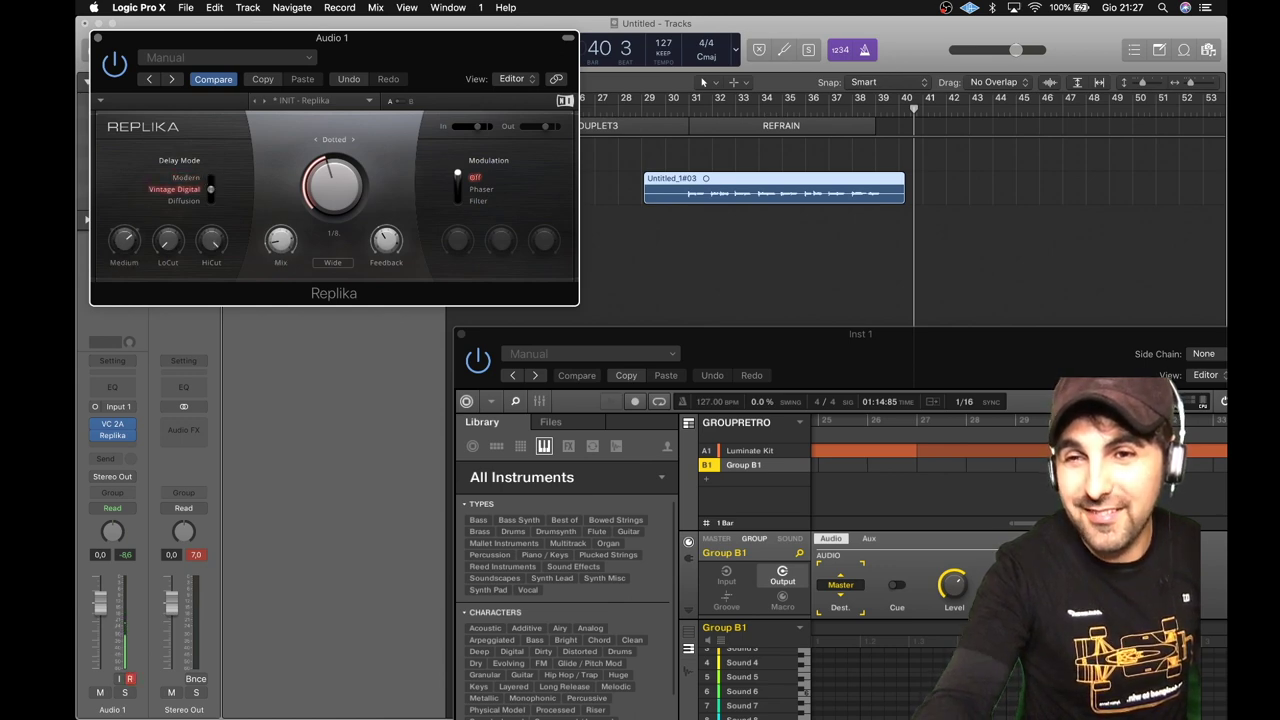
left_click(98, 39)
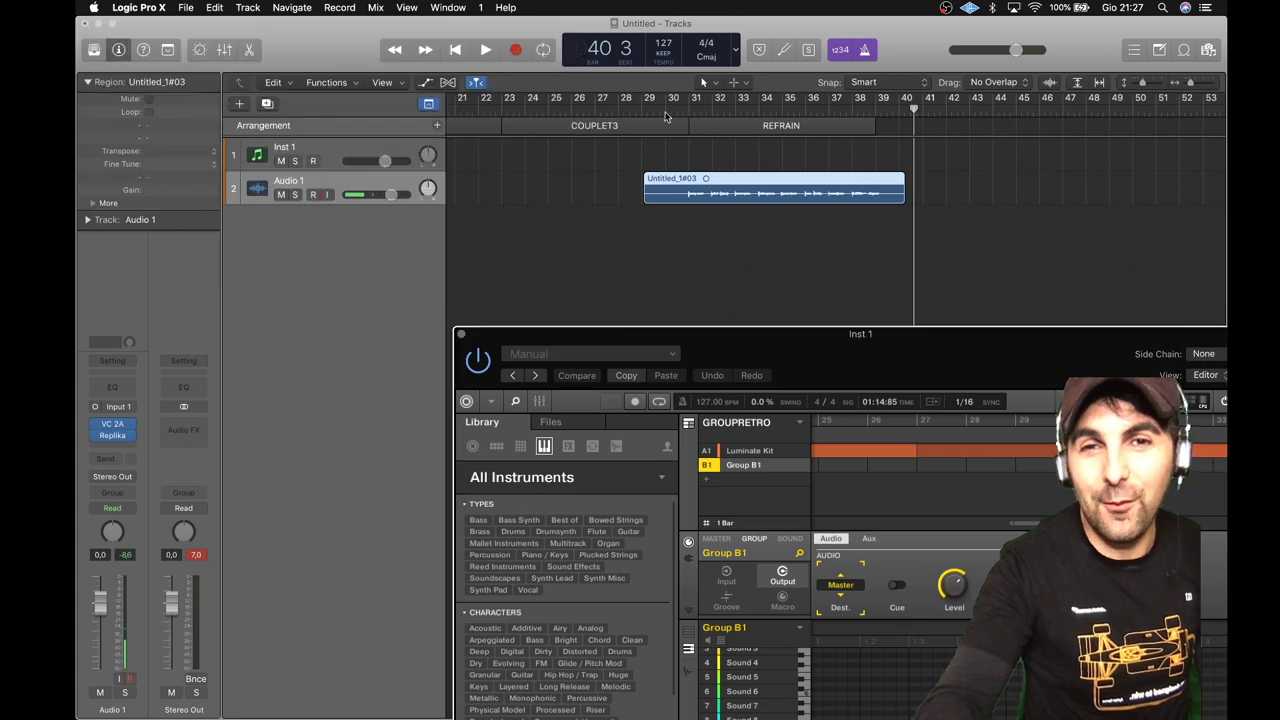
Play the Audio 1 vocal from about bar 30 to check the delay, viewing the Replika settings during playback
left_click(675, 110)
key("space")
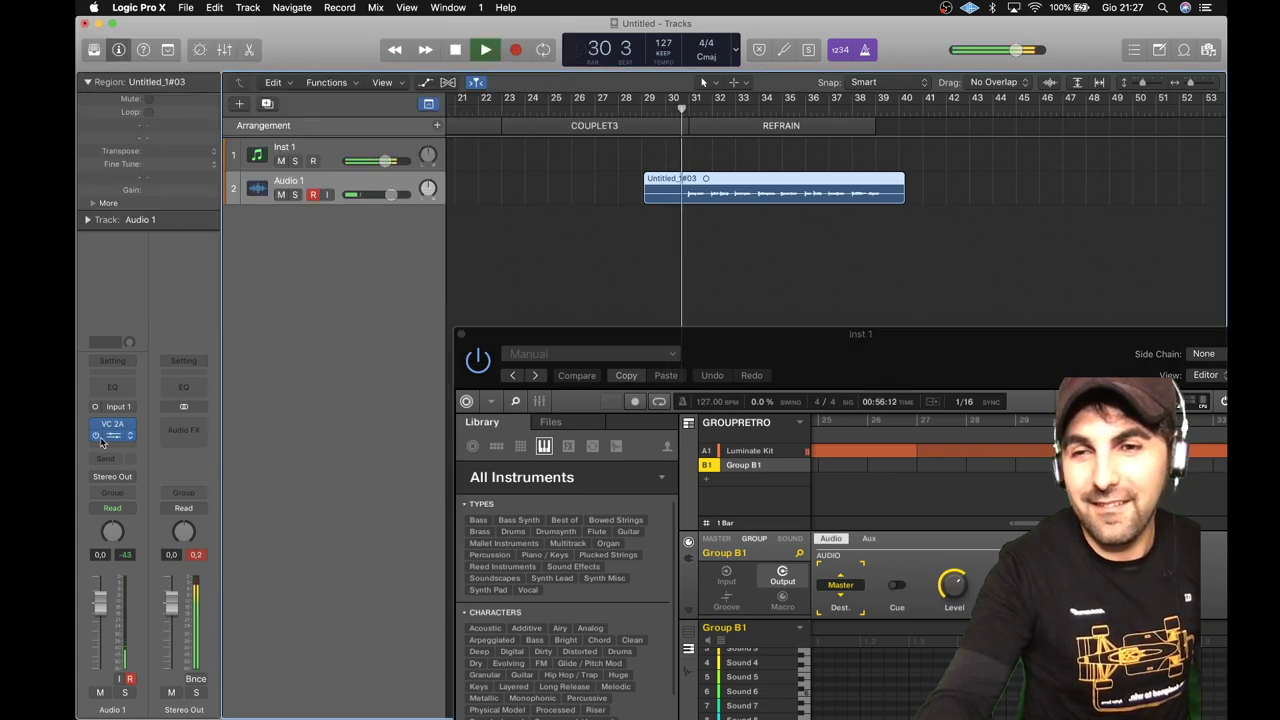
key("v")
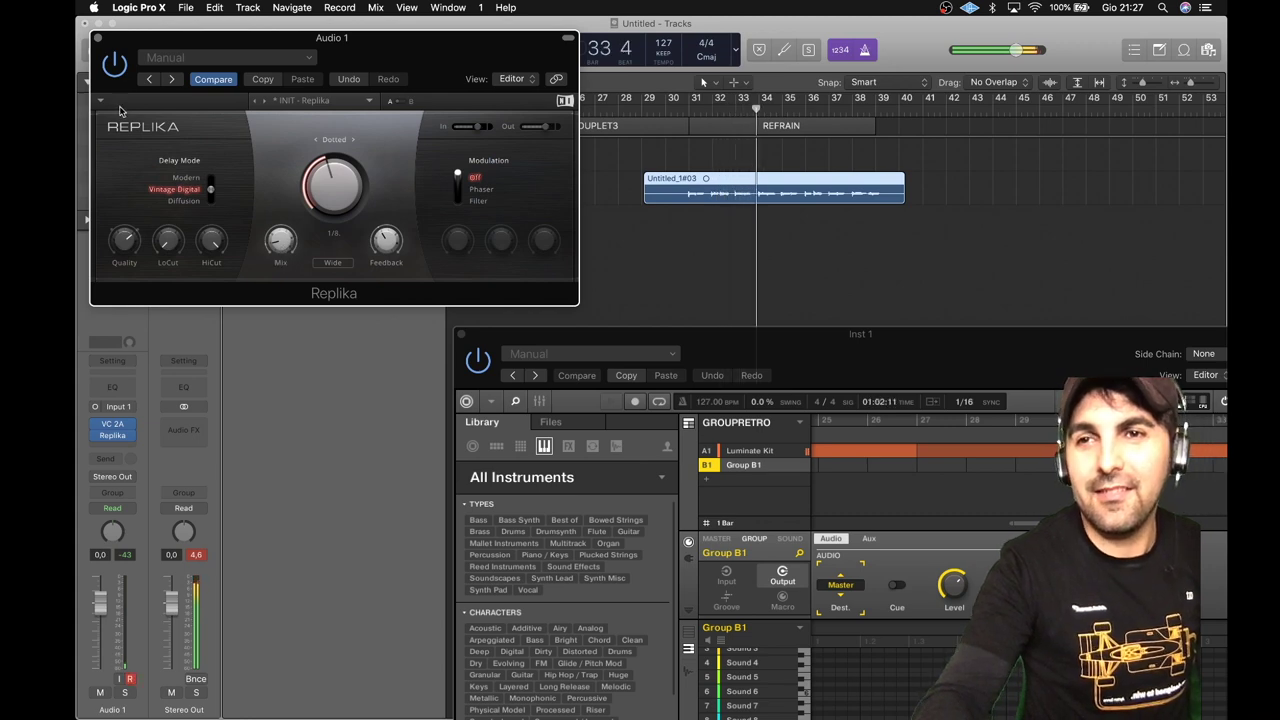
left_click(98, 39)
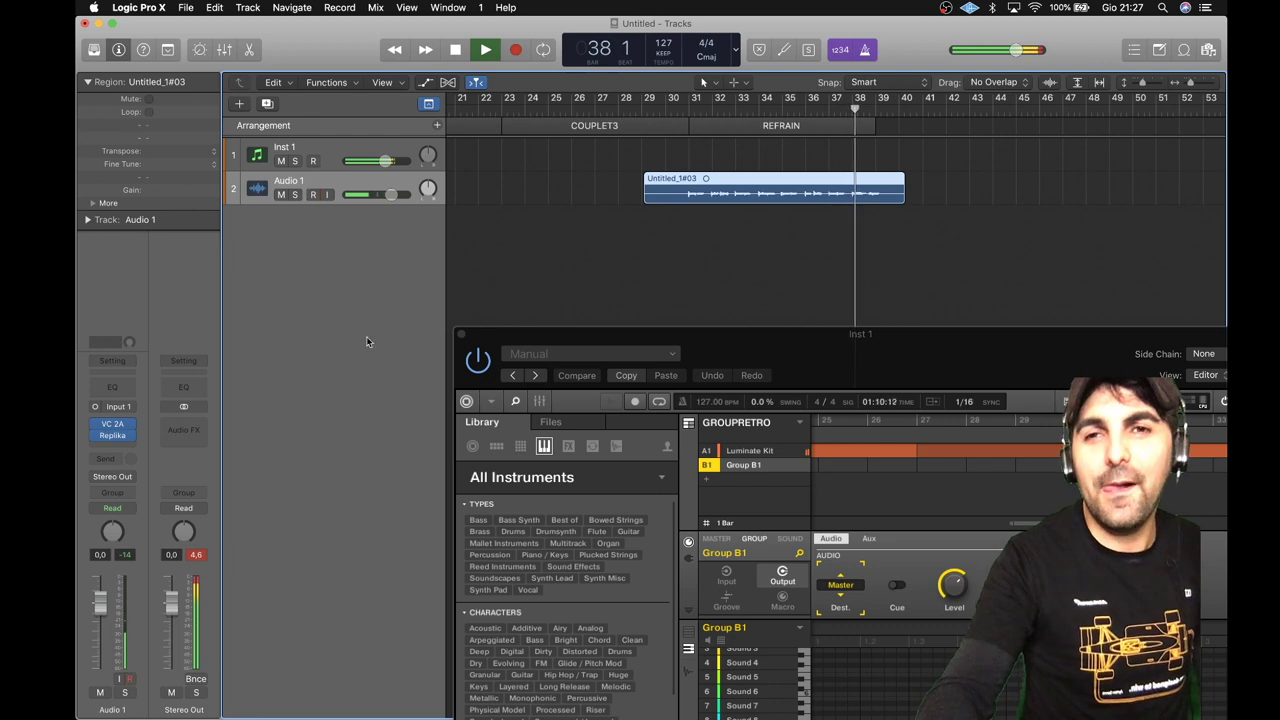
left_click(455, 50)
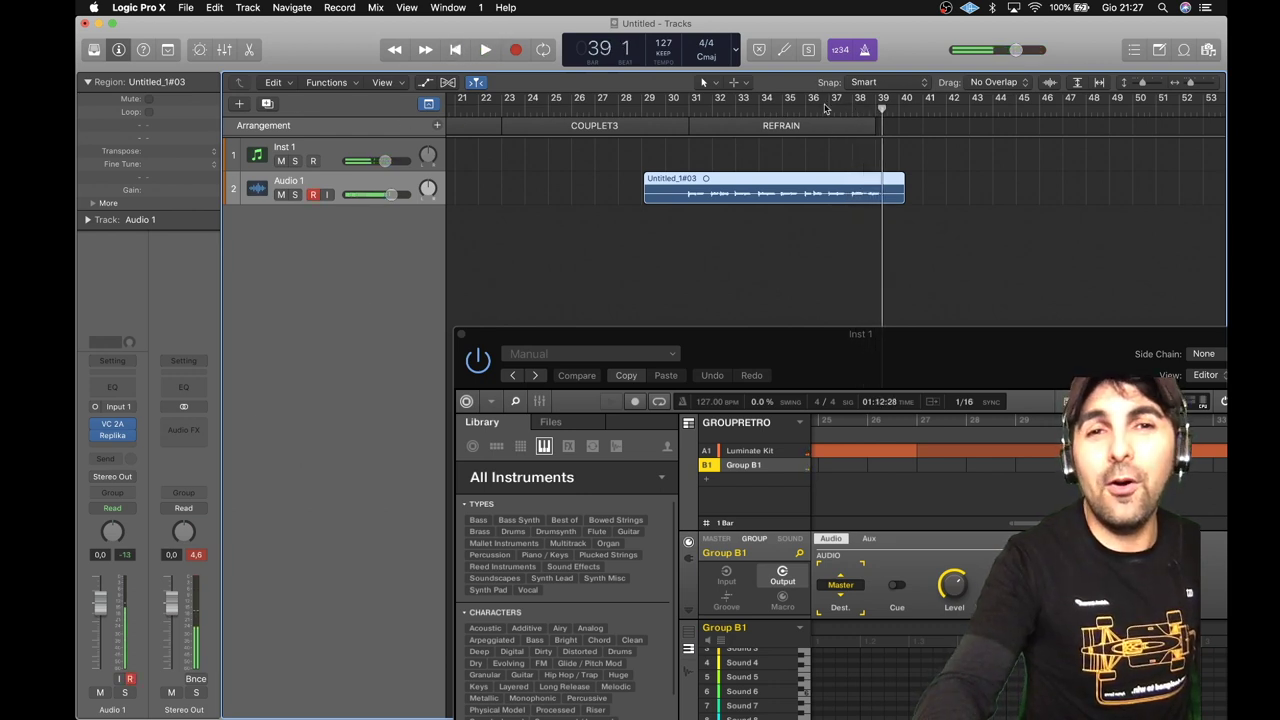
Record a second take over the end of the Audio 1 region up to bar 40 and flatten and merge the comp
left_click(515, 50)
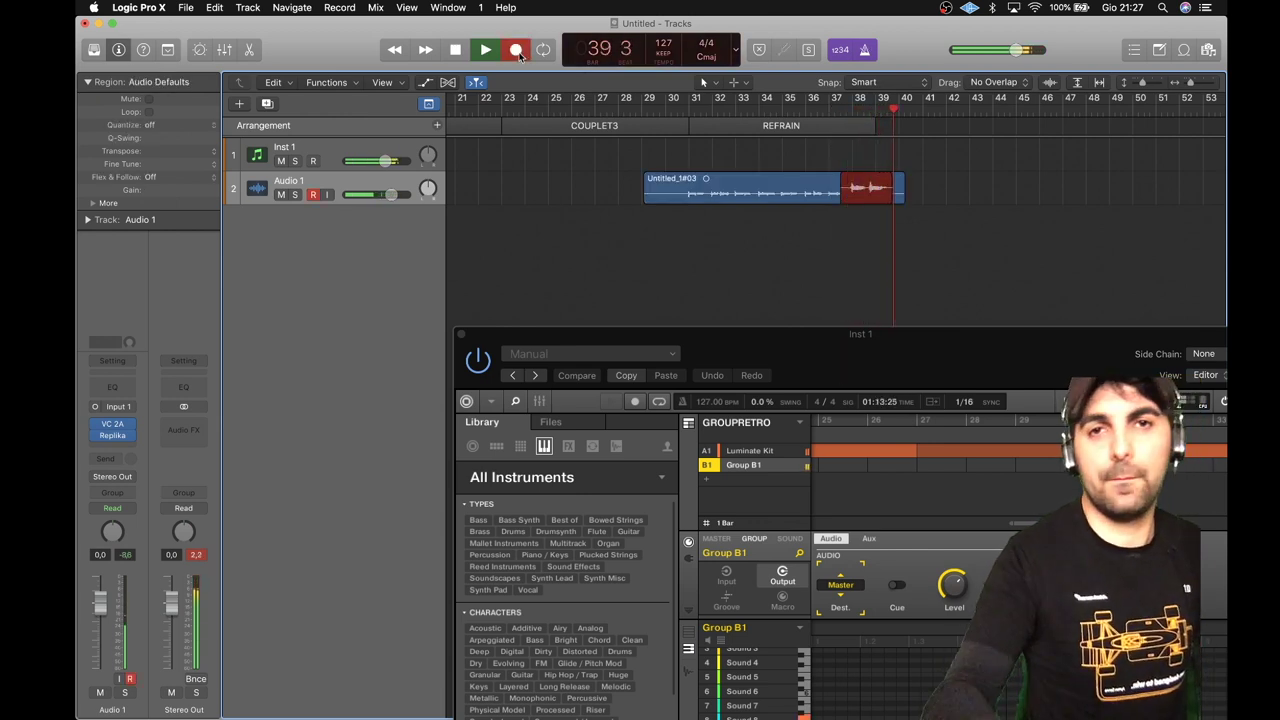
left_click(455, 50)
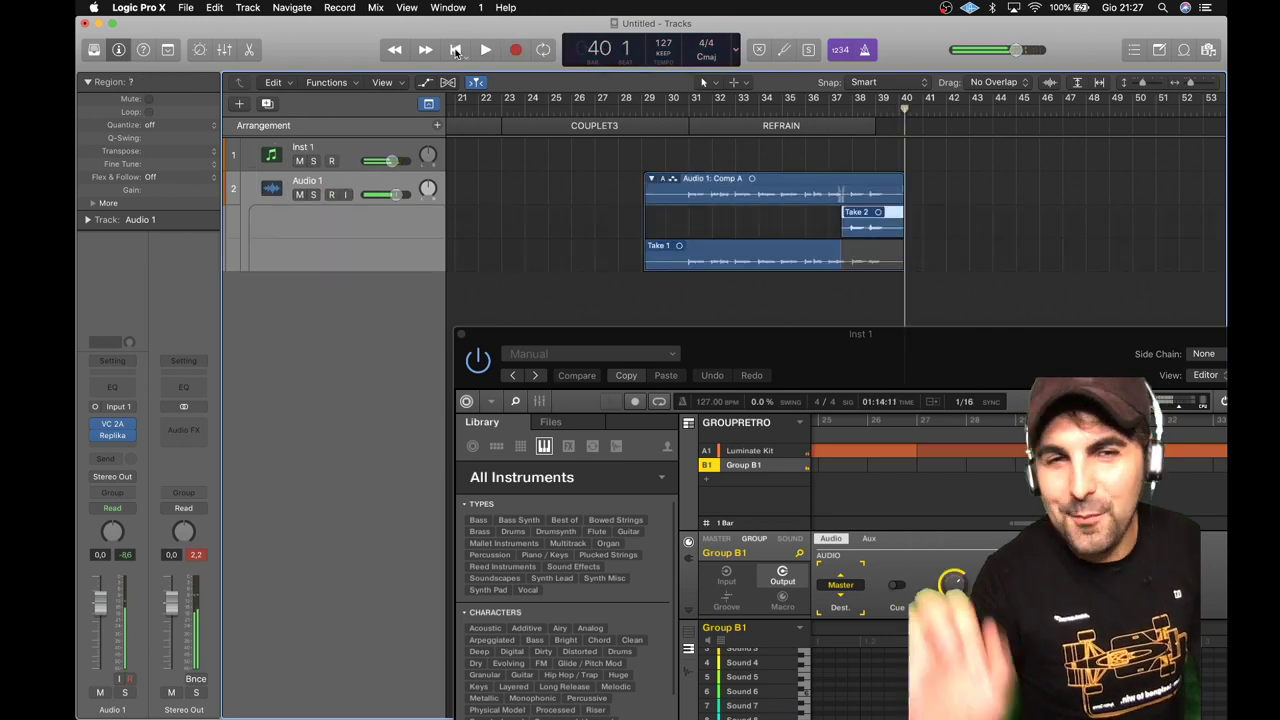
left_click_drag(838, 259, 848, 260)
double_click(877, 176)
left_click(663, 179)
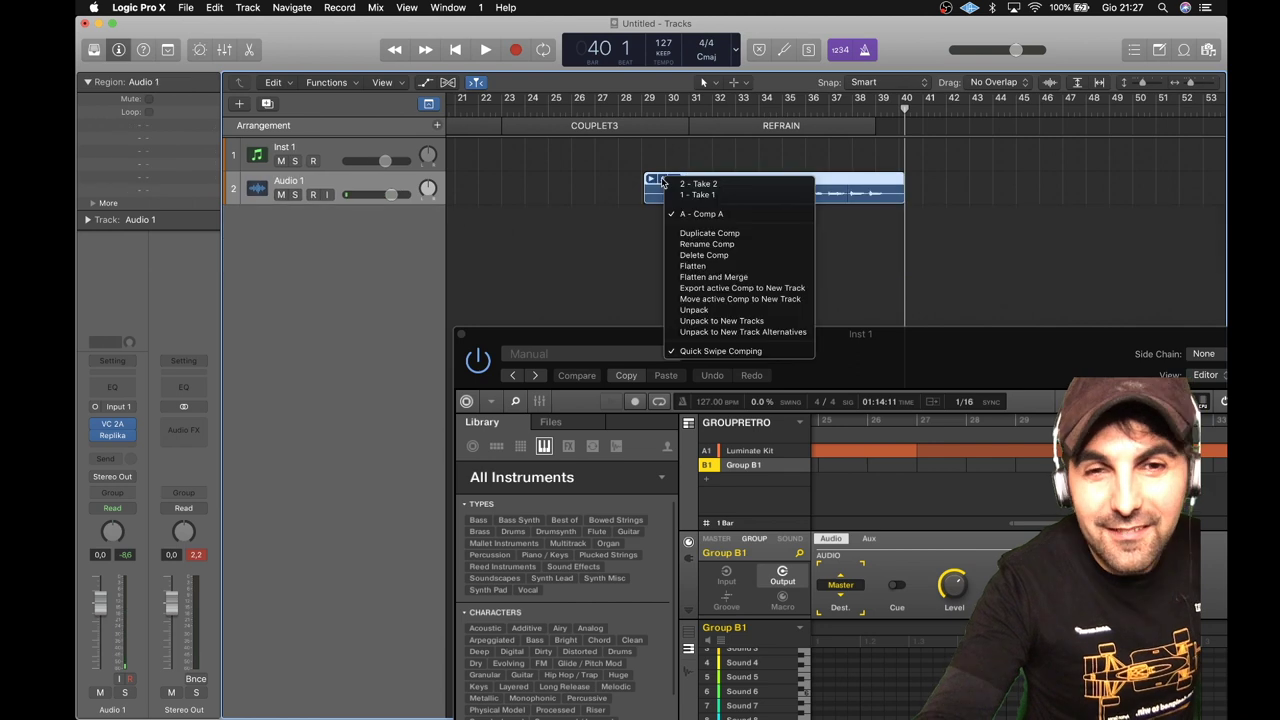
left_click(746, 277)
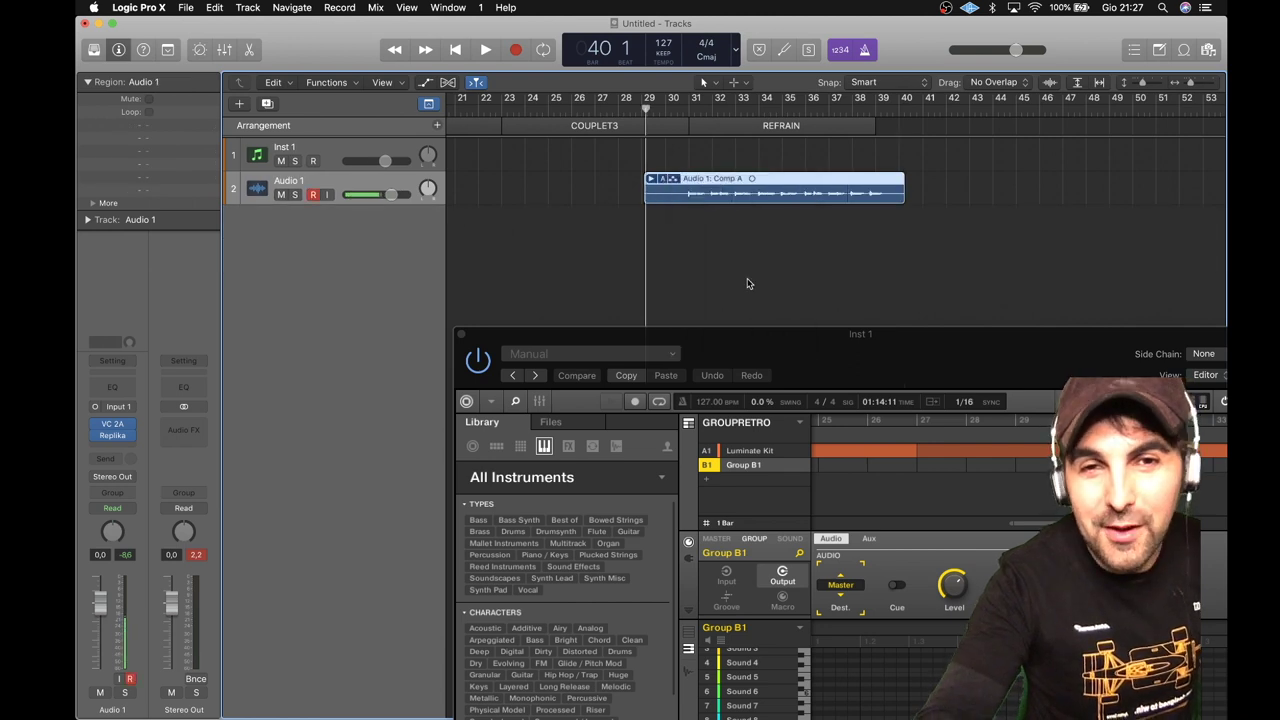
Play the end of the merged Audio 1 region from about bar 37 to check the new take
left_click(850, 112)
key("space")
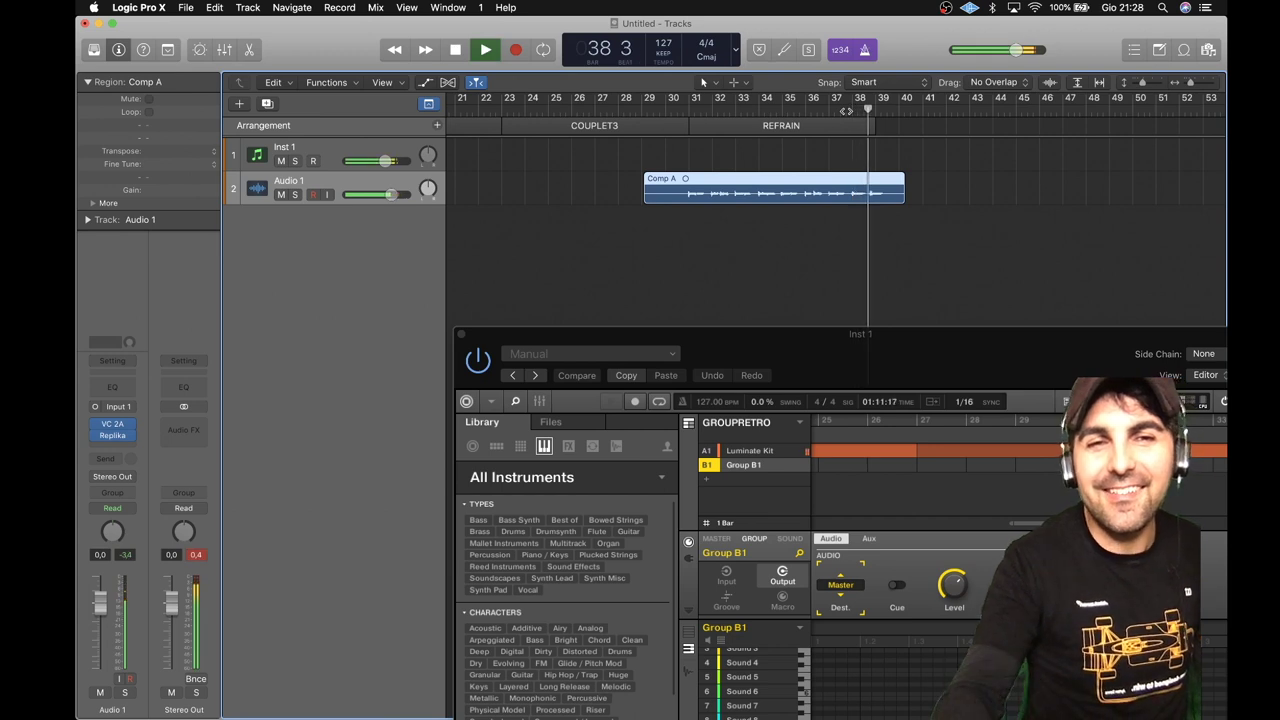
left_click(841, 111)
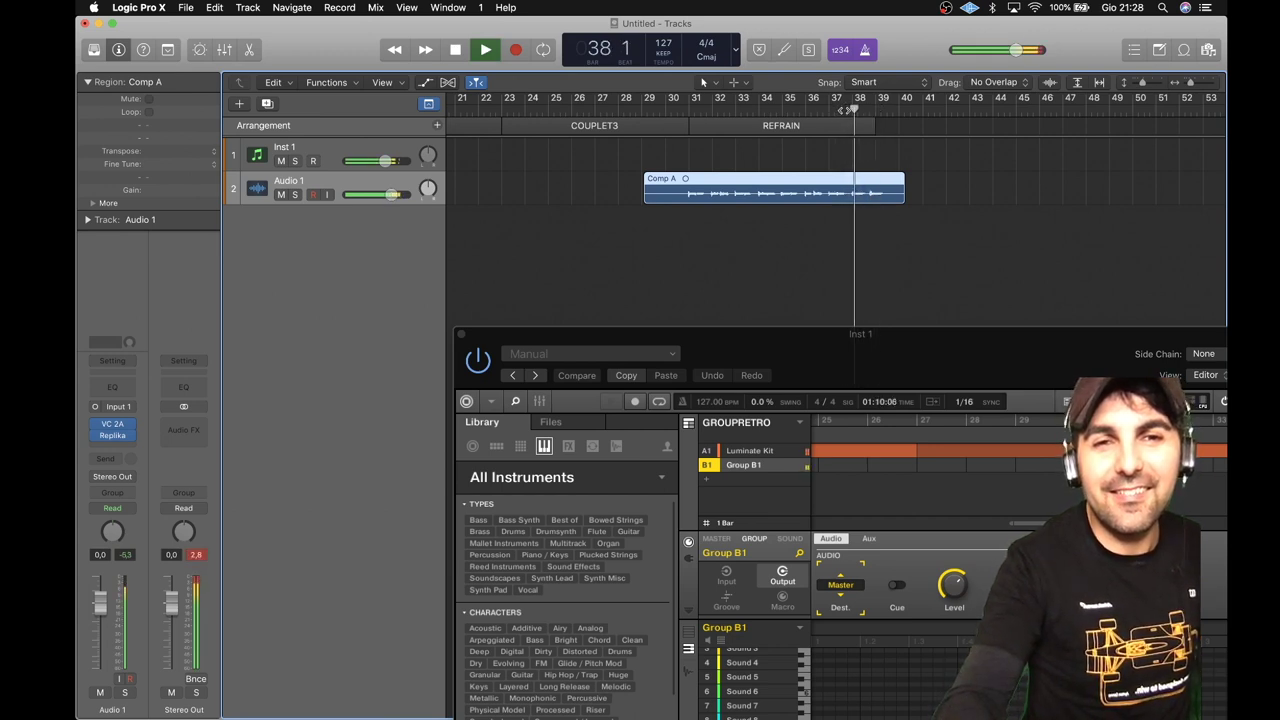
left_click(455, 50)
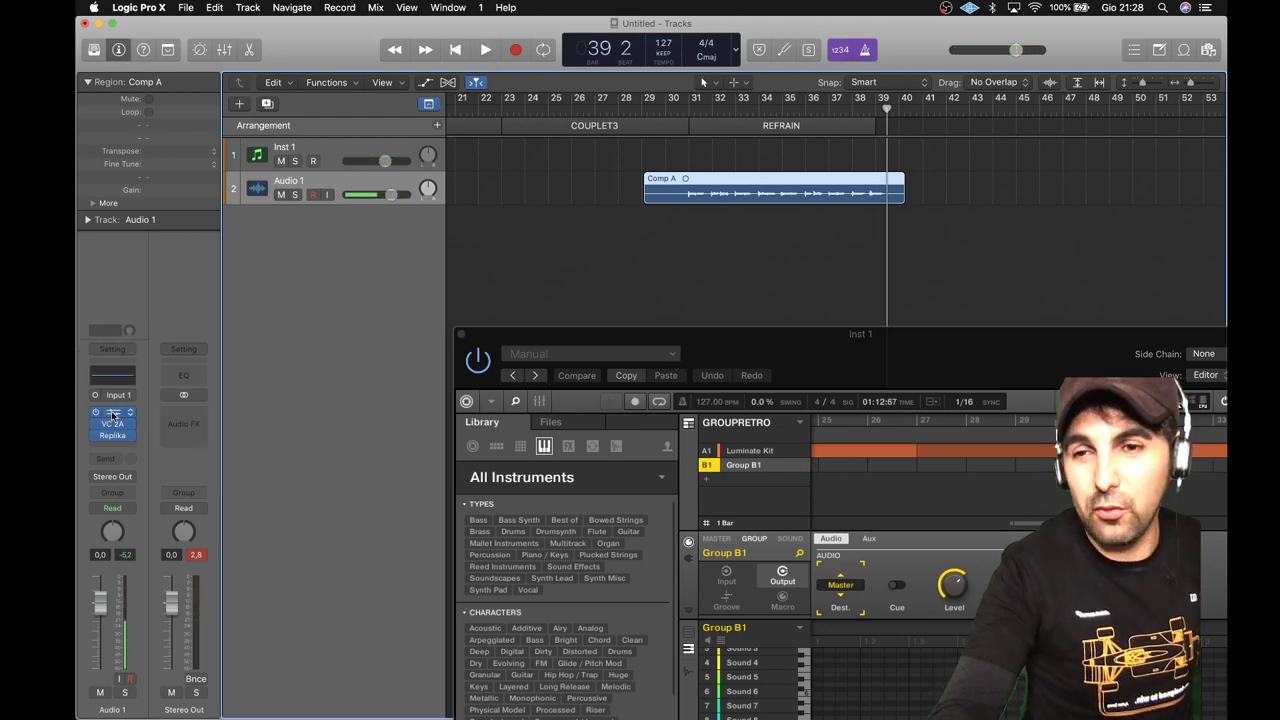
Open the Channel EQ on Audio 1 and, while playing the vocal, apply a 24 dB/Oct low cut at about 156 Hz
left_click(113, 412)
left_click_drag(543, 51, 604, 426)
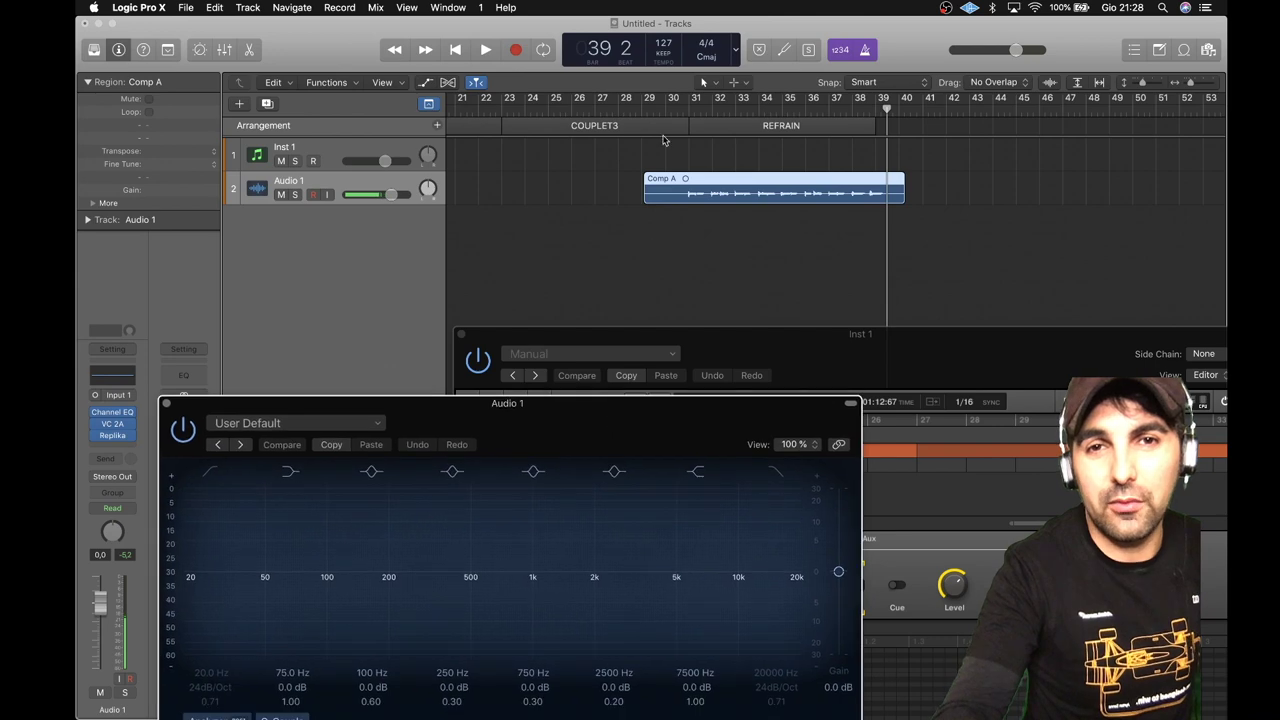
double_click(683, 112)
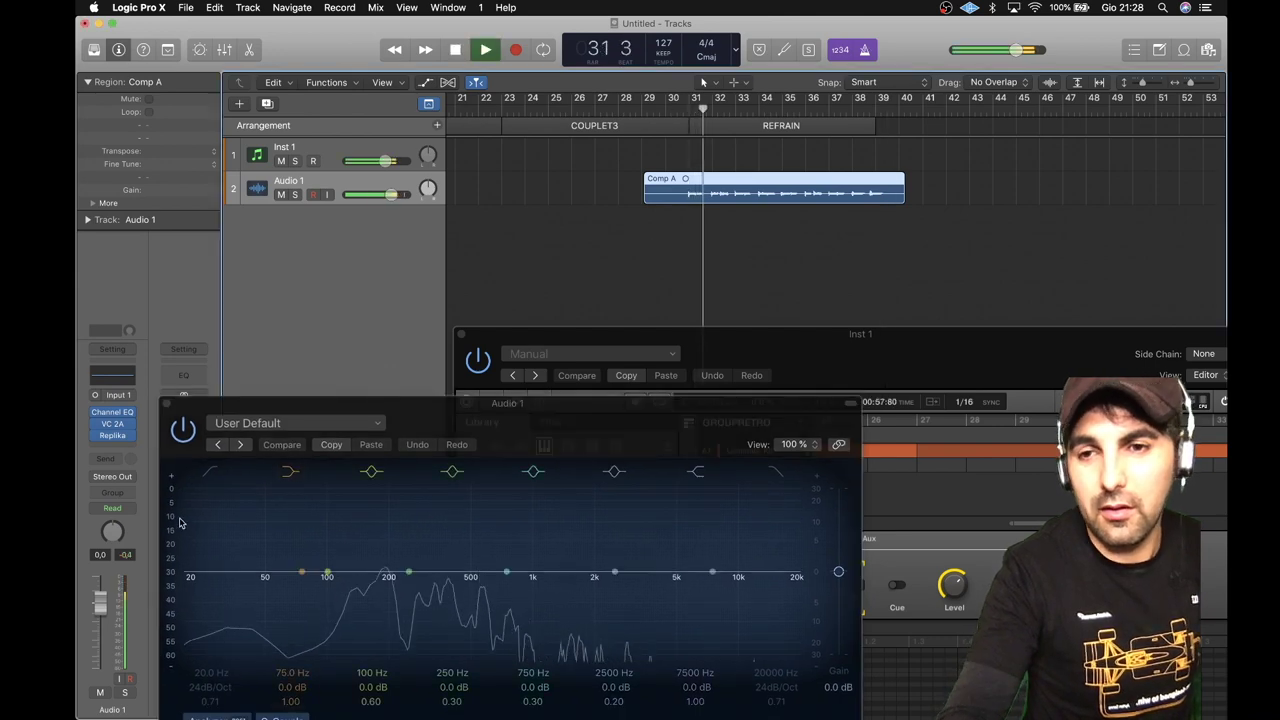
left_click_drag(257, 402, 257, 261)
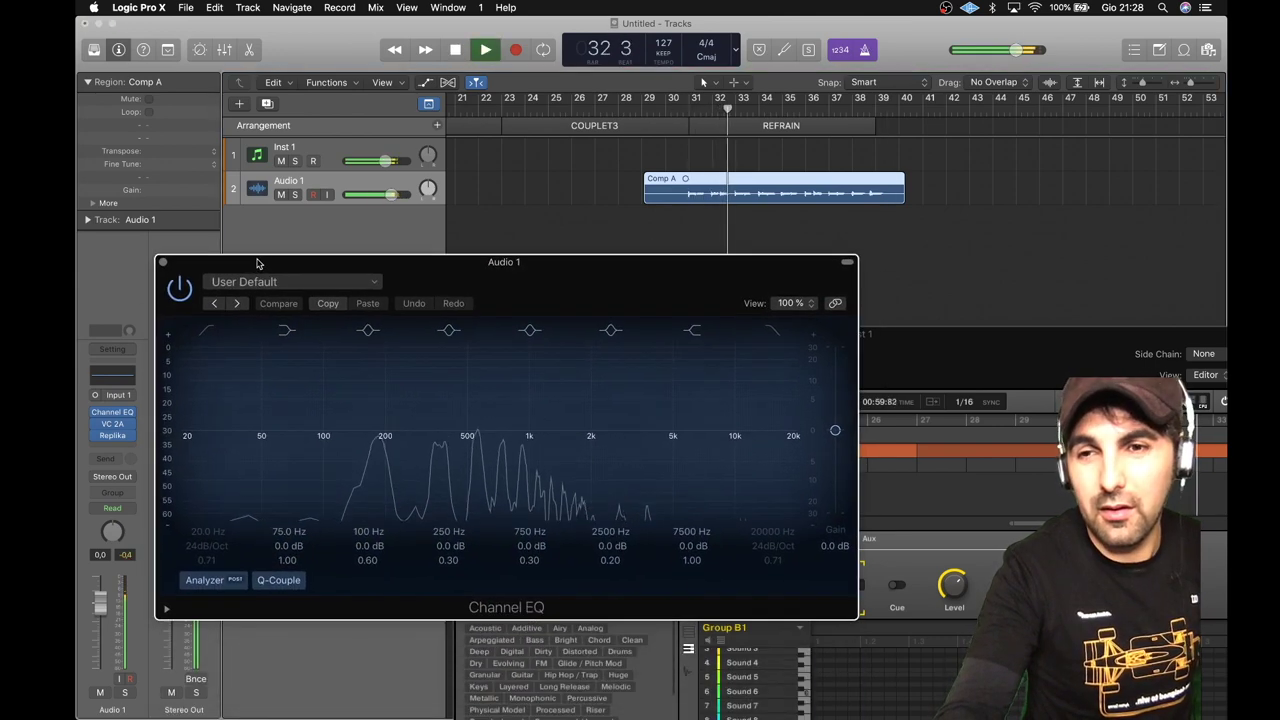
left_click(205, 331)
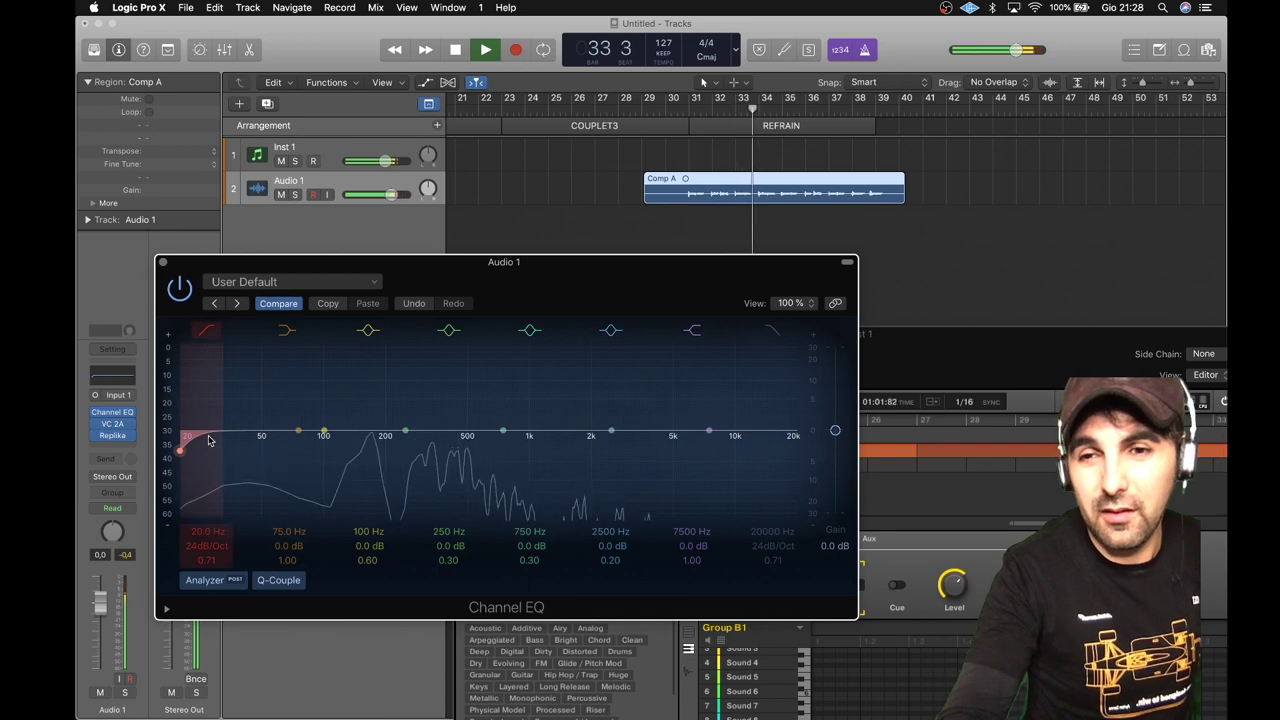
left_click_drag(190, 442, 405, 468)
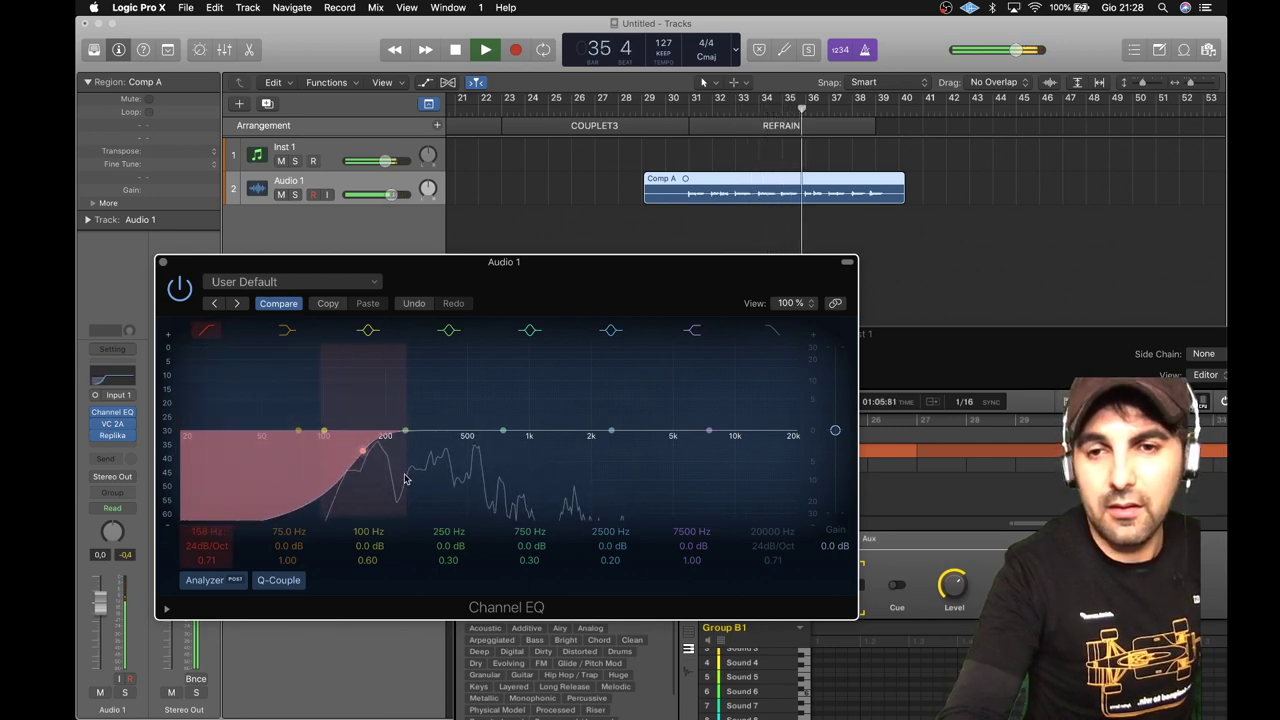
Enable the EQ's high cut at 20000 Hz and boost the high shelf by 4.5 dB at 3400 Hz
left_click(772, 330)
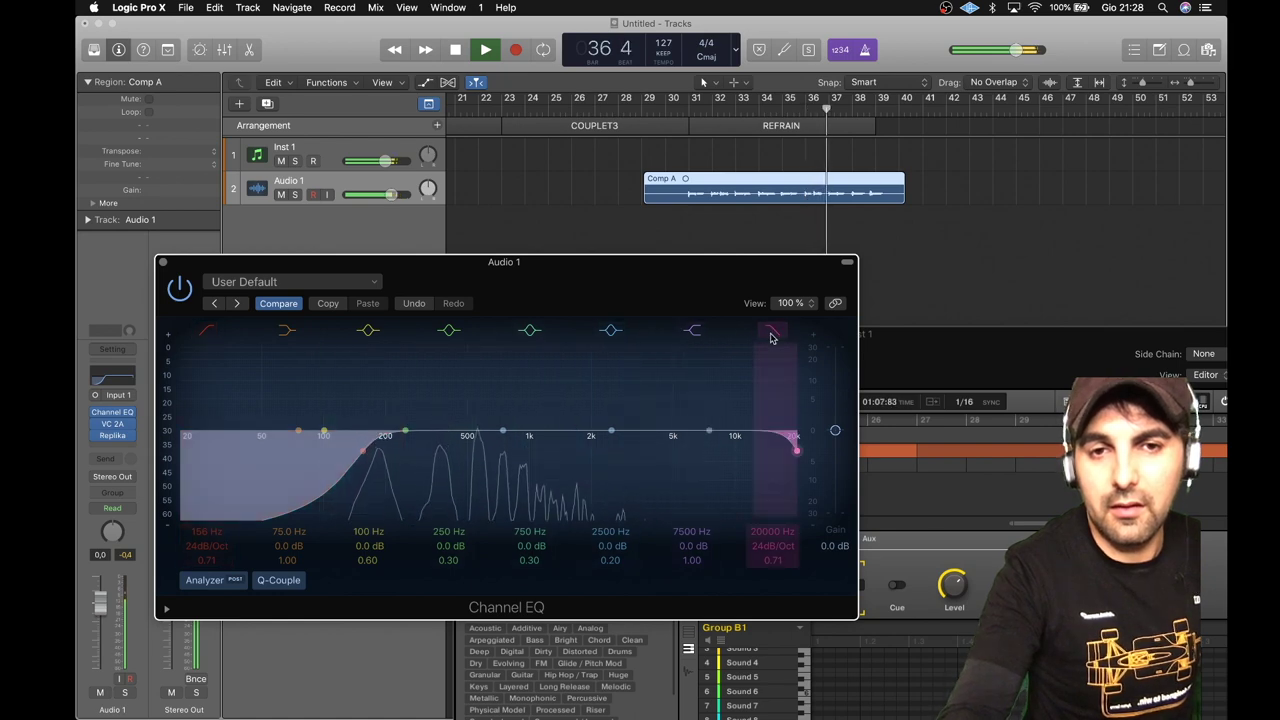
left_click_drag(723, 430, 646, 413)
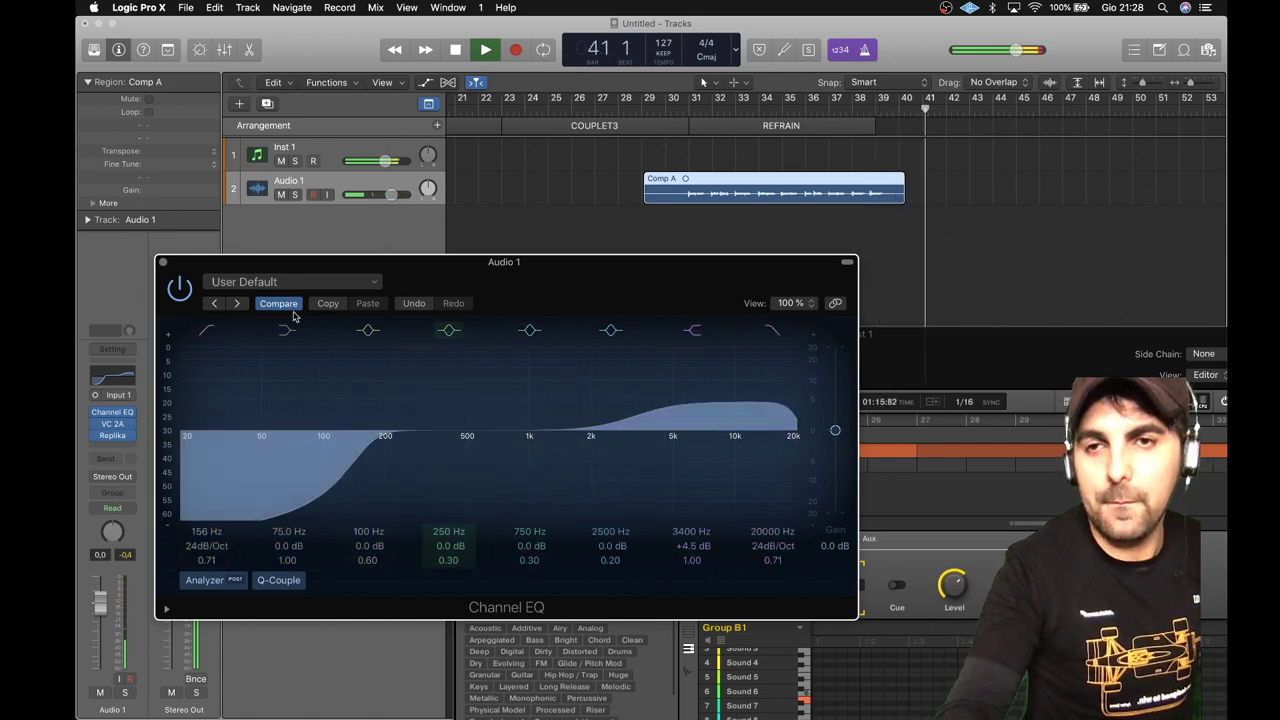
left_click(162, 261)
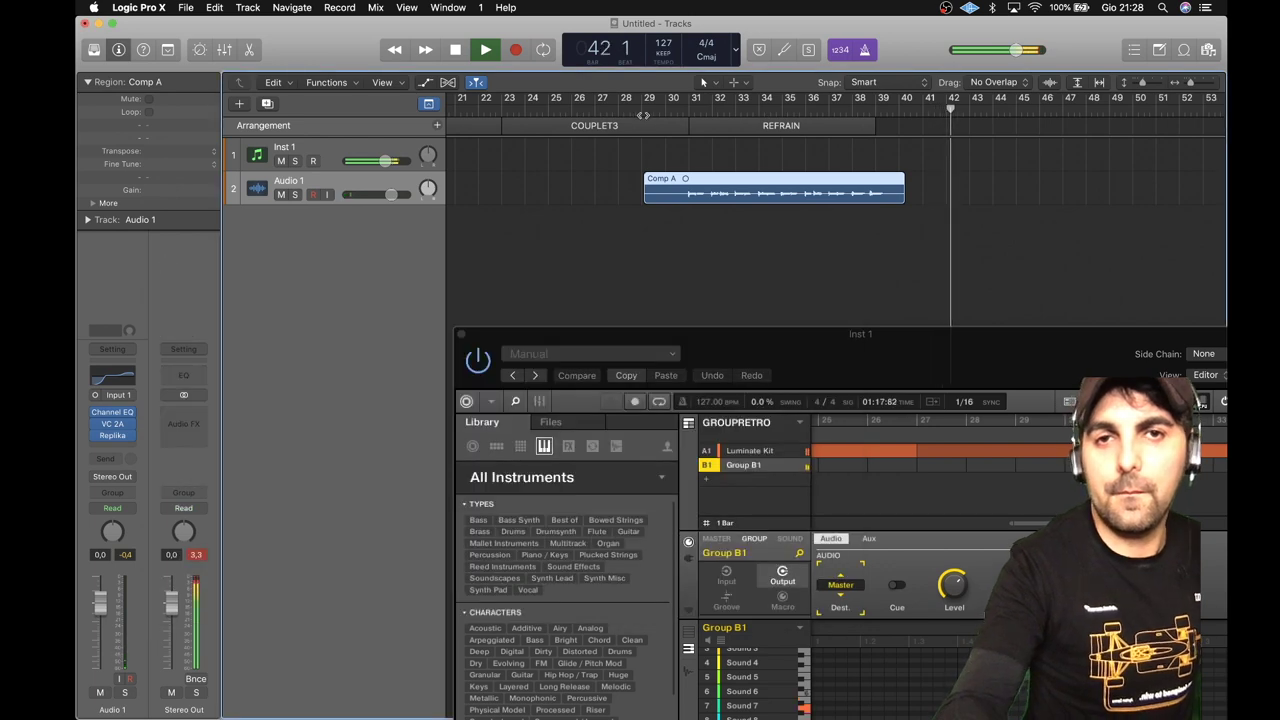
Return the playhead to about bar 30, stop playback and duplicate the Audio 1 track with its channel effects
left_click(667, 112)
left_click(456, 50)
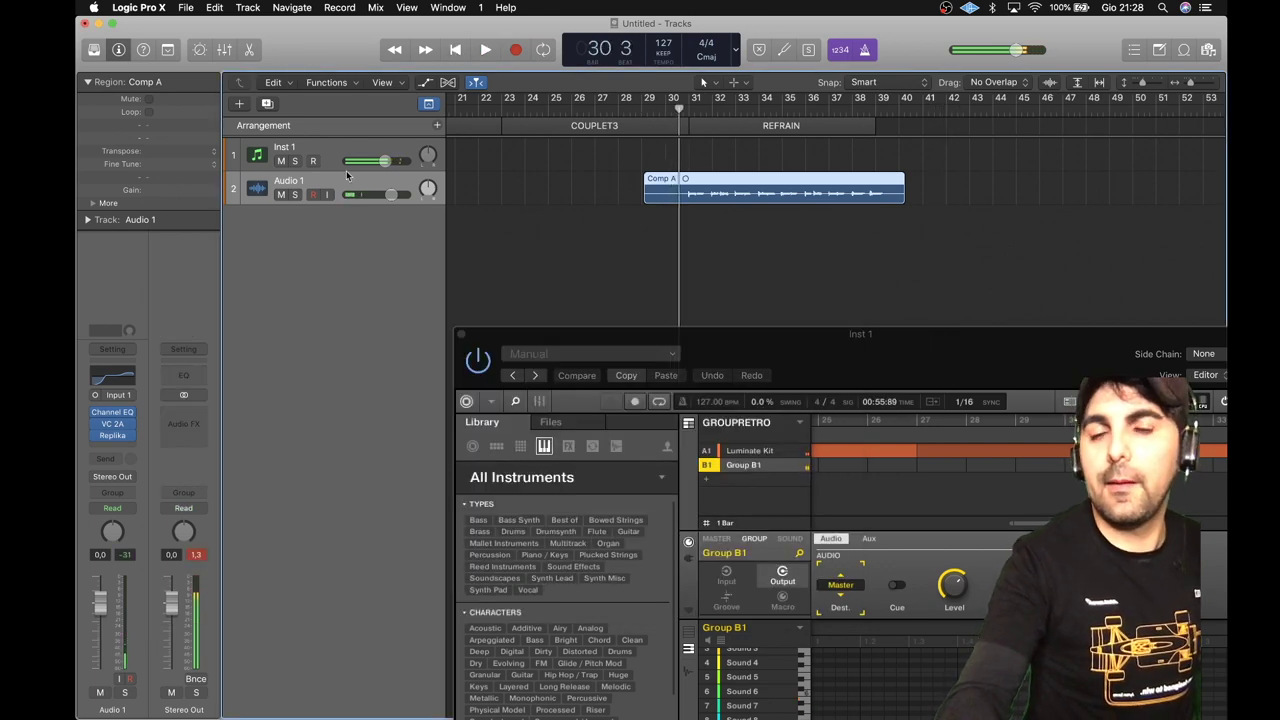
left_click(267, 104)
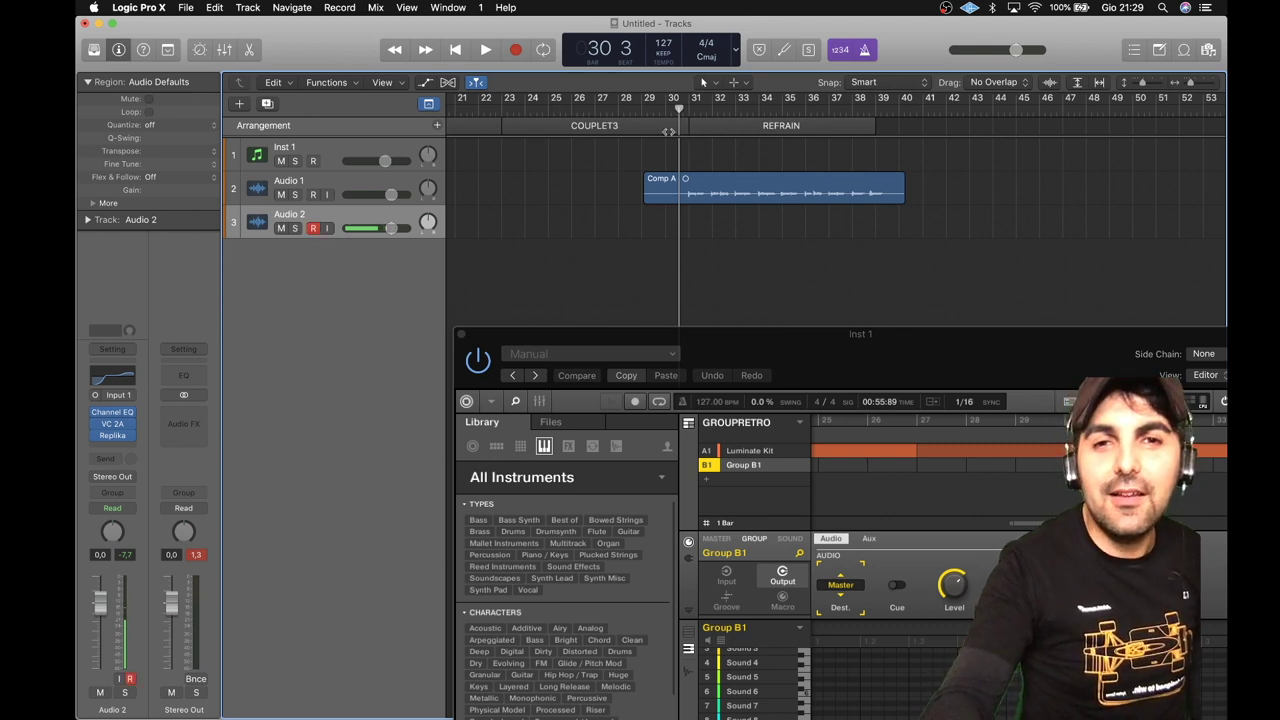
Play through the refrain with the new track armed, then stop and return to the project start
key("space")
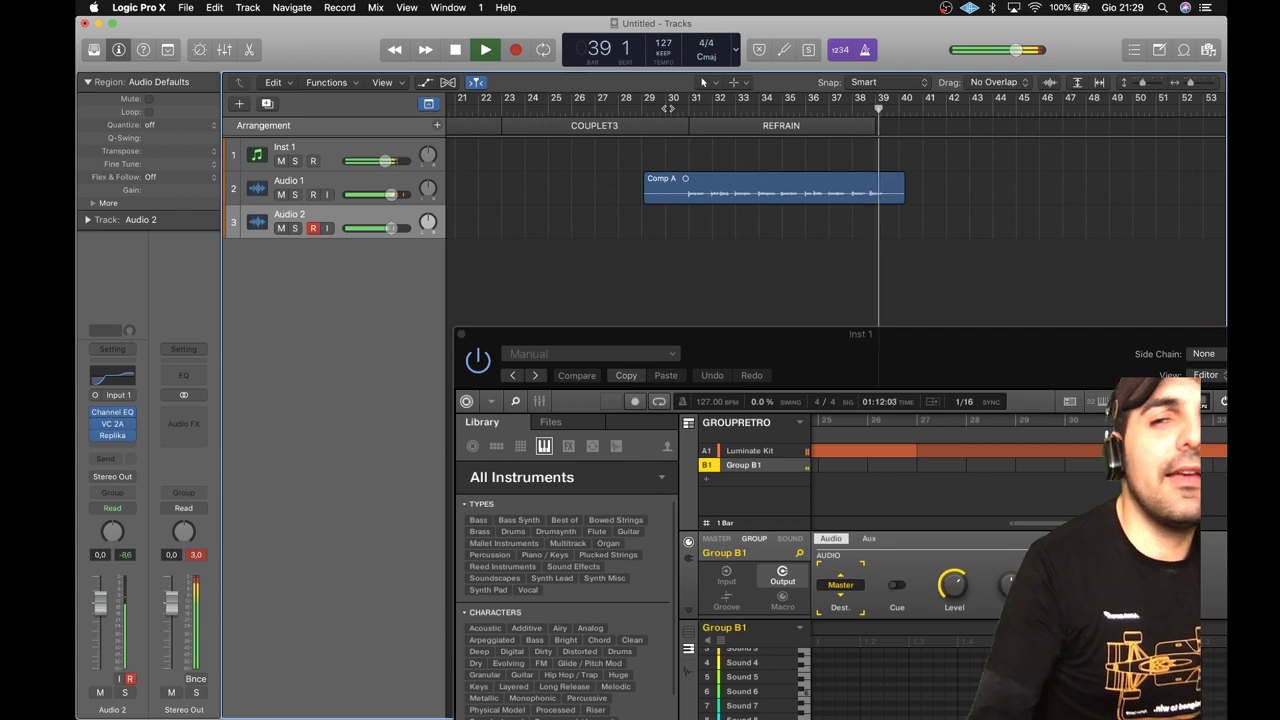
left_click(455, 50)
left_click(455, 50)
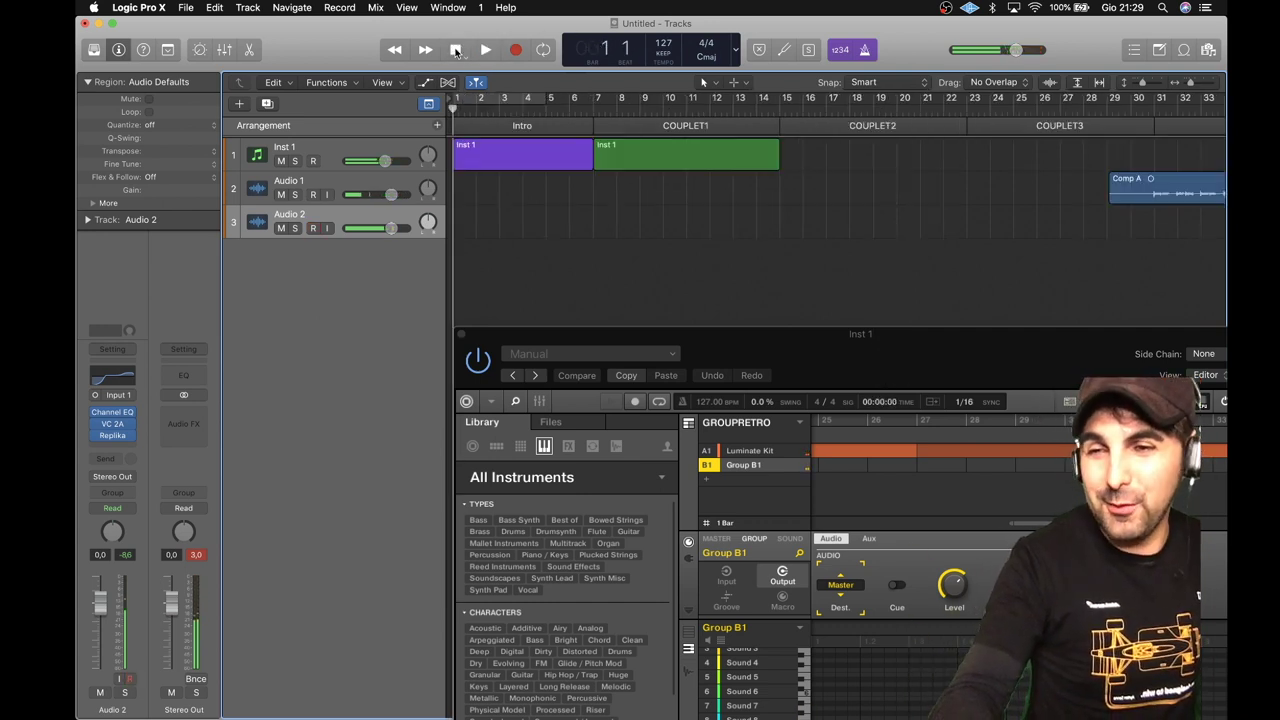
Start playback near bar 28 and record a vocal on Audio 2 from about bar 29 to bar 32
scroll(1034, 171, "right", 5)
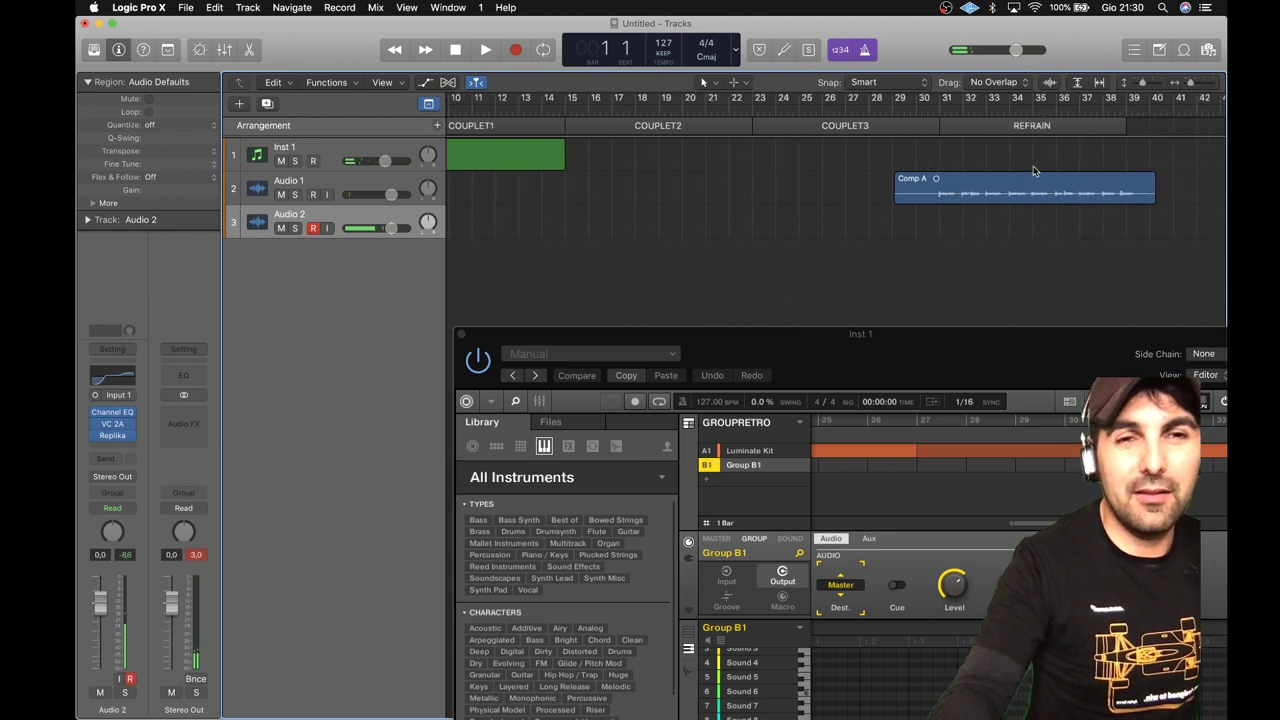
double_click(878, 110)
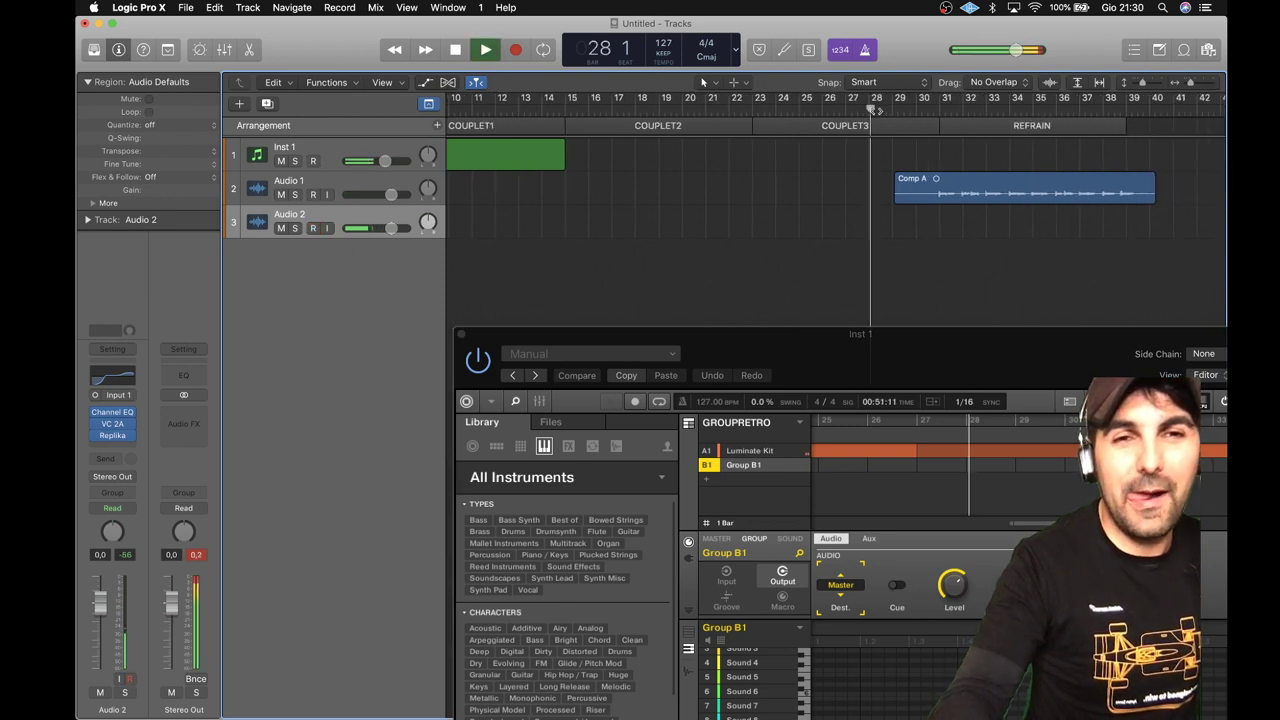
left_click(517, 50)
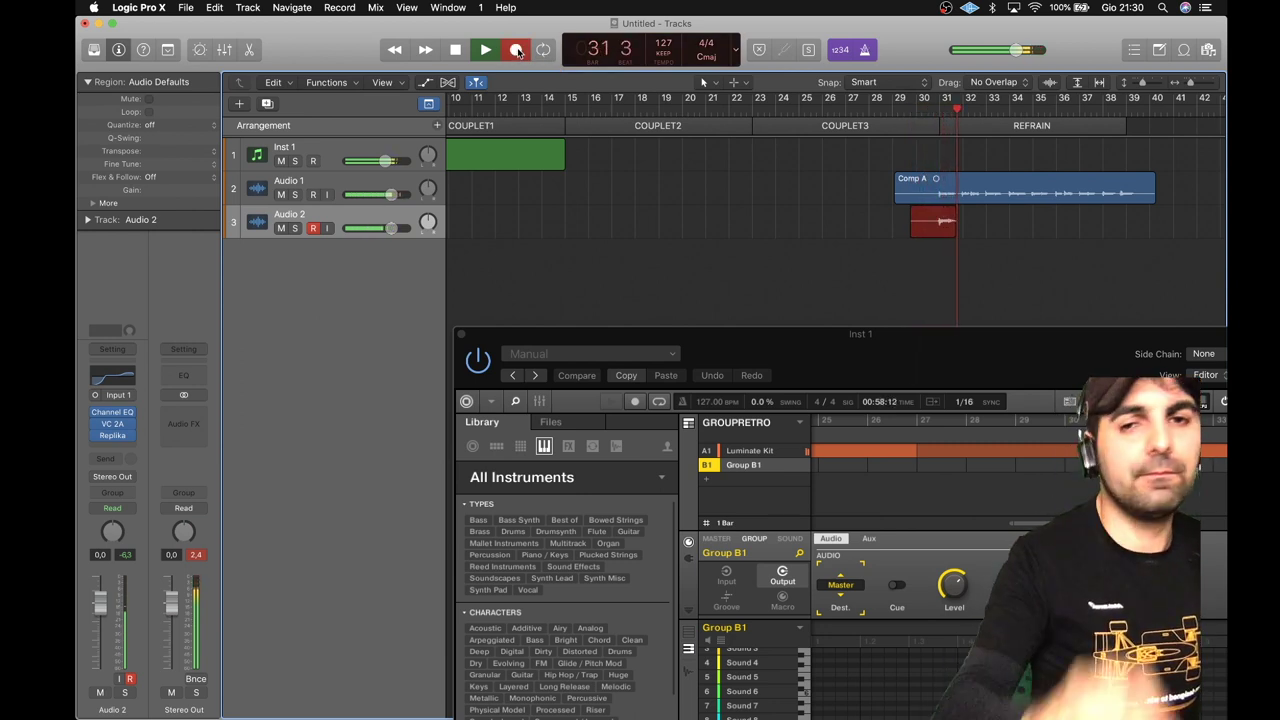
left_click(456, 51)
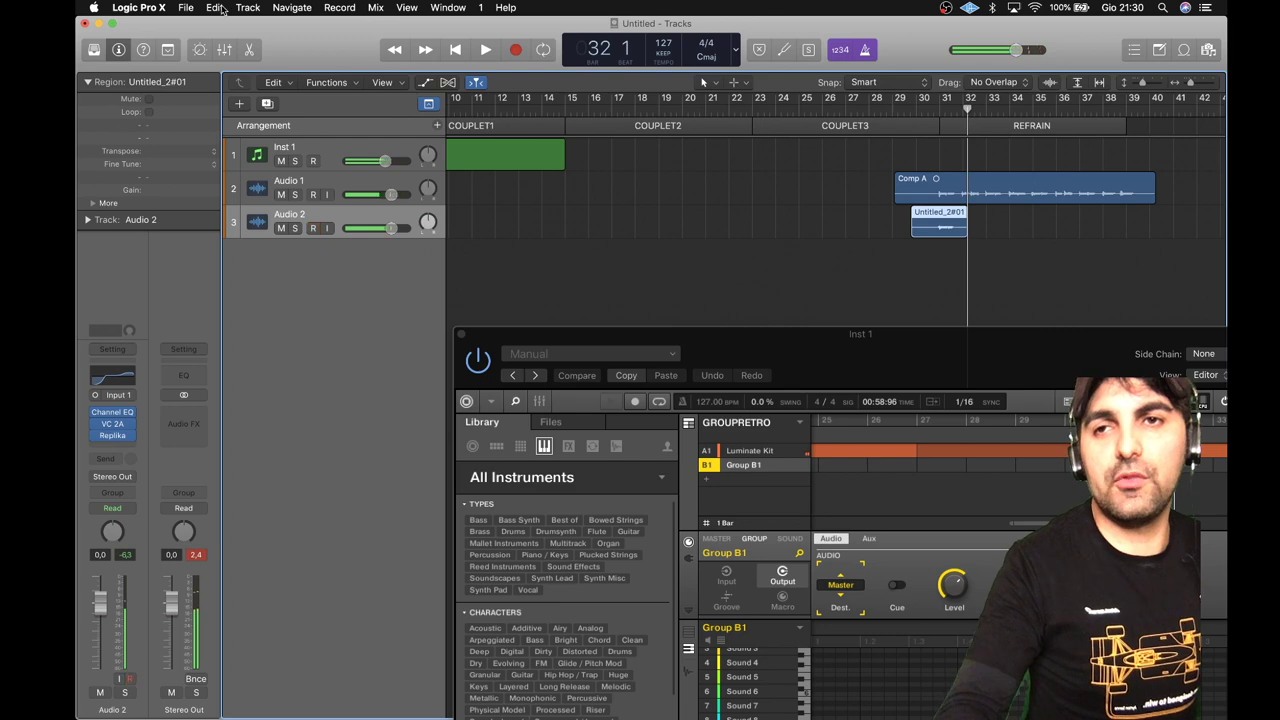
Undo the short Audio 2 recording and start playback again near bar 28
left_click(218, 9)
left_click(245, 24)
key("space")
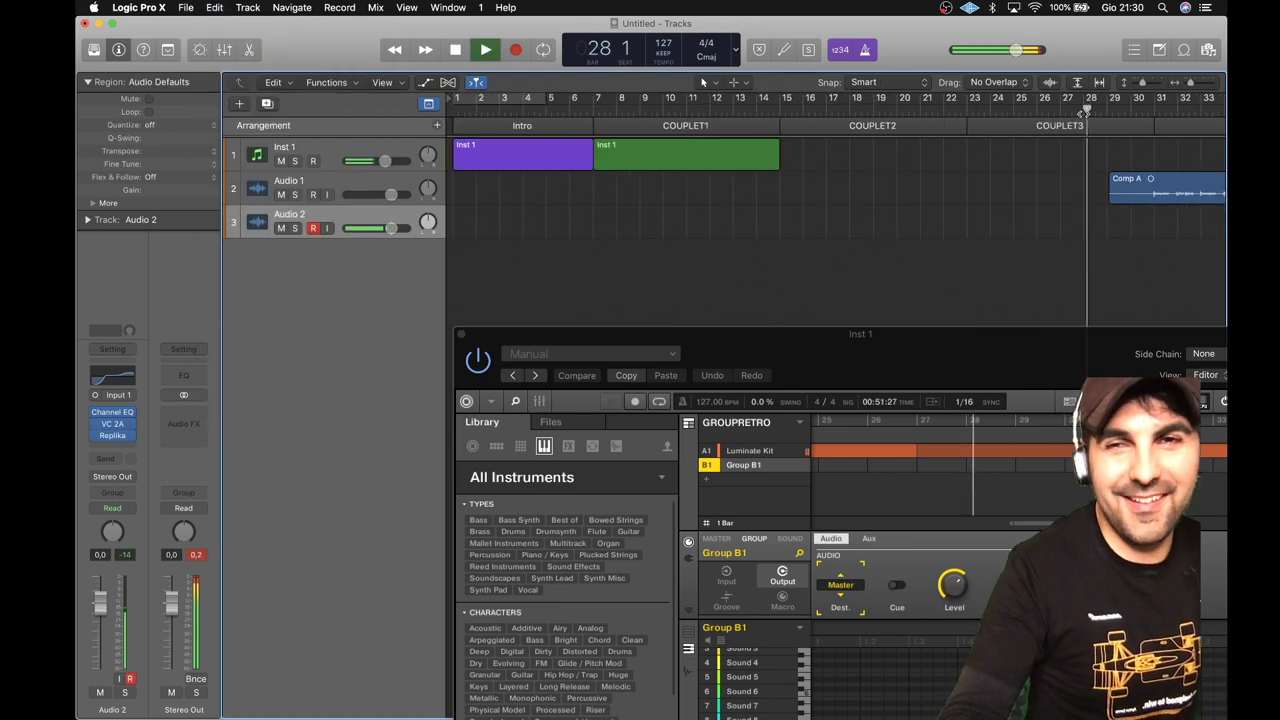
Record the refrain vocal on Audio 2 from about bar 30, stop past bar 40, and trim the region's end to just before bar 40
left_click(516, 52)
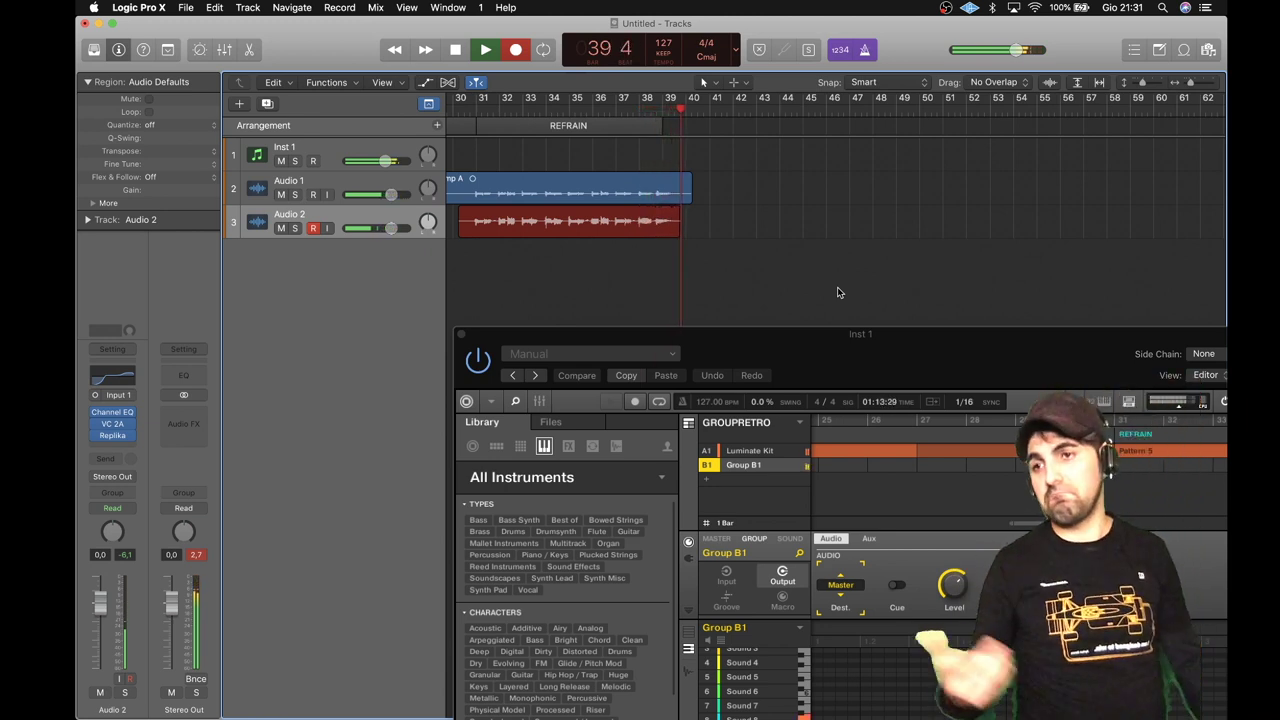
left_click(455, 49)
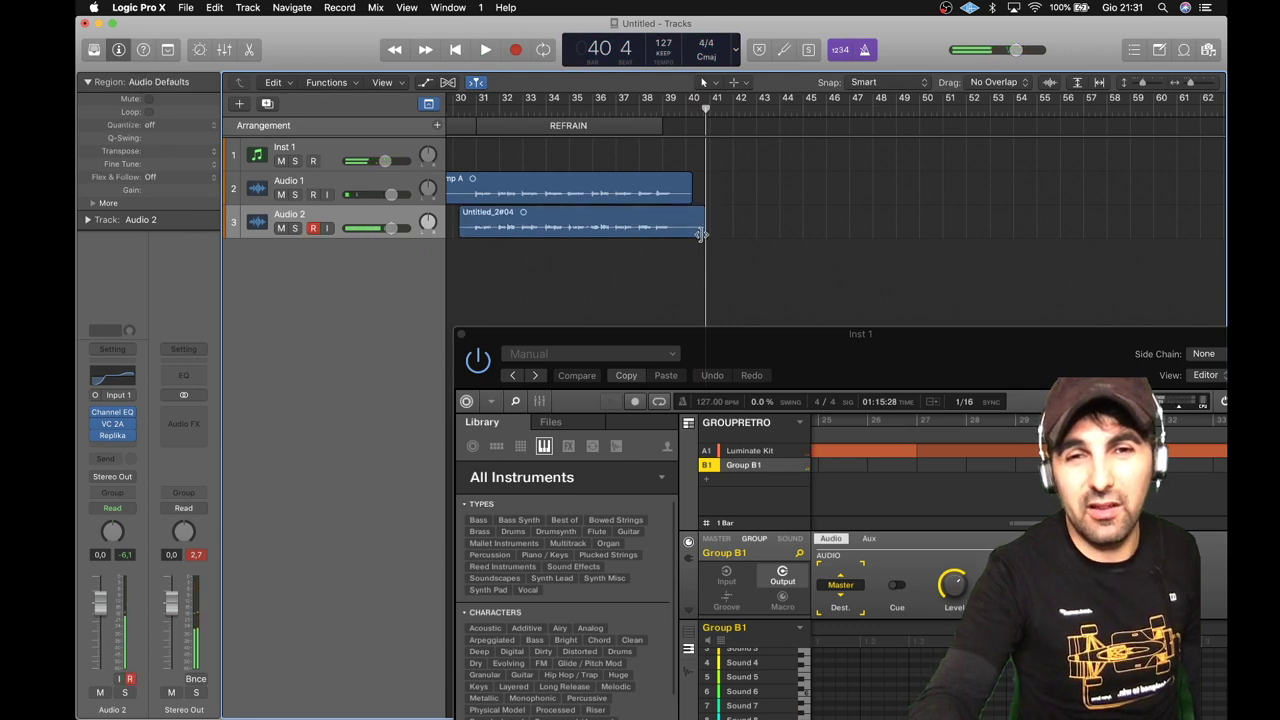
left_click_drag(705, 235, 684, 234)
scroll(568, 245, "left", 3)
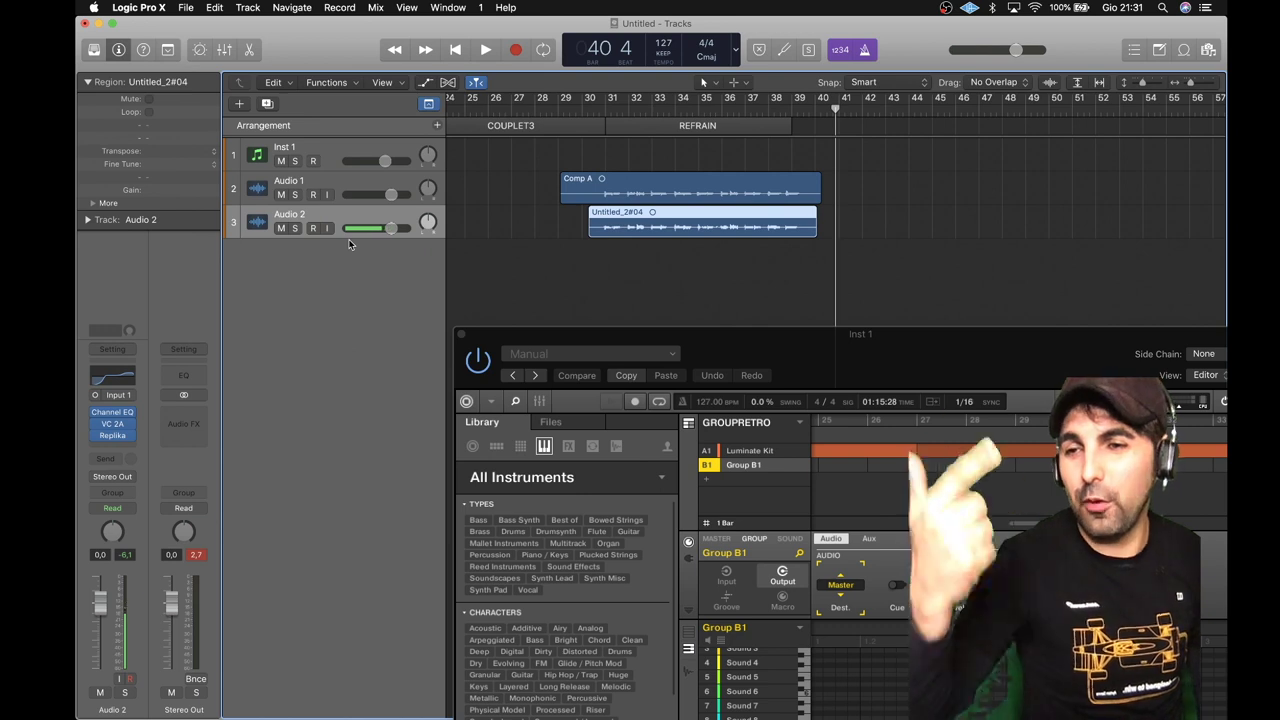
Record another refrain vocal on Audio 3 from just before bar 30, stop past bar 40, and trim the region's end to just before bar 40
left_click(514, 50)
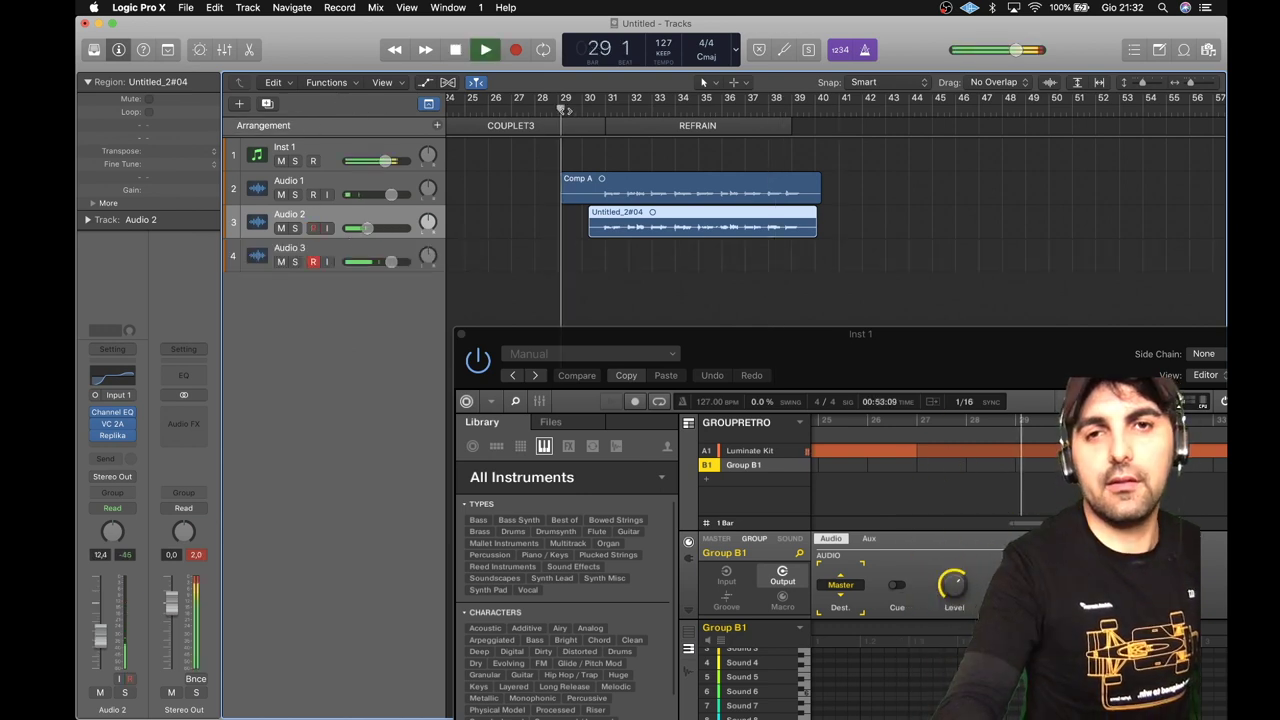
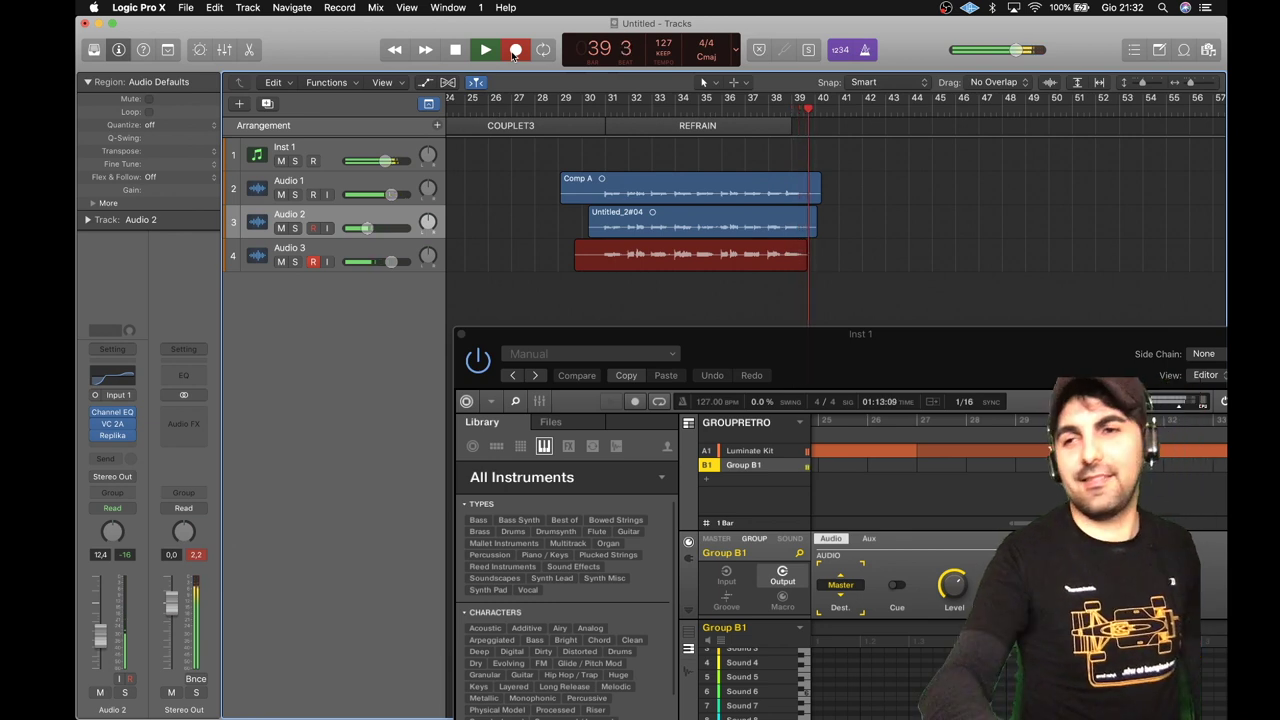
left_click(455, 50)
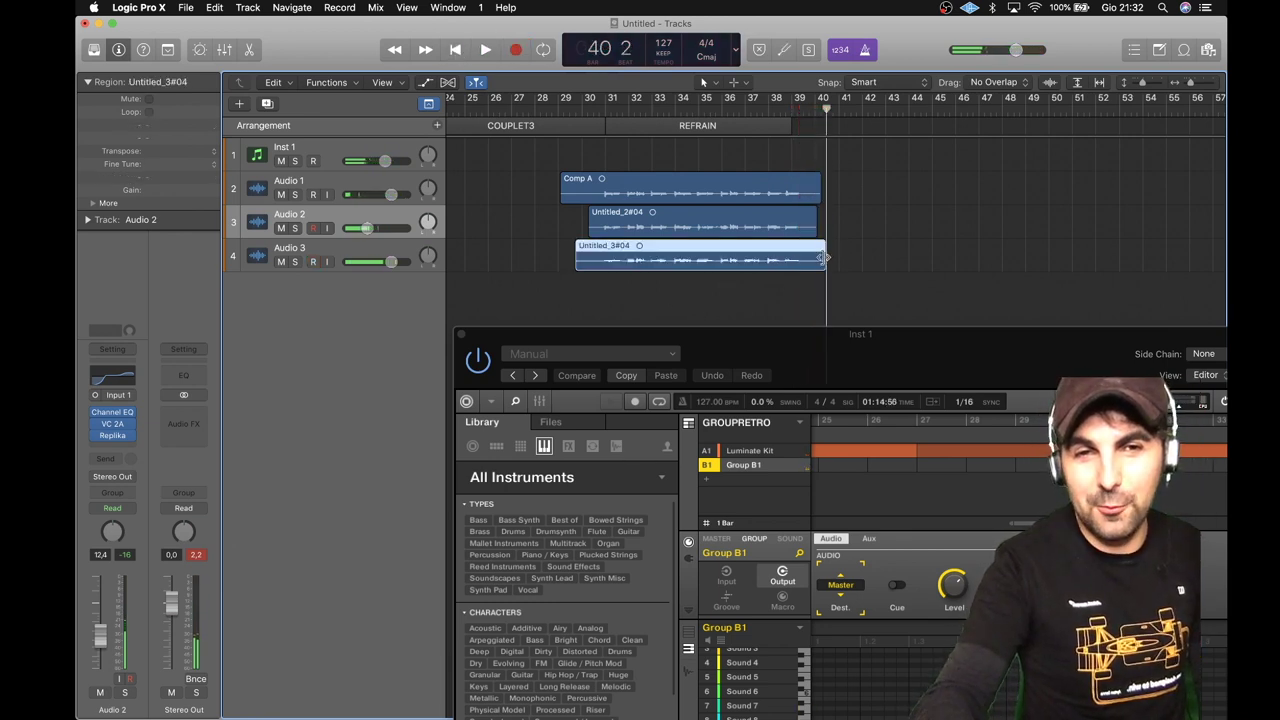
left_click_drag(826, 258, 806, 257)
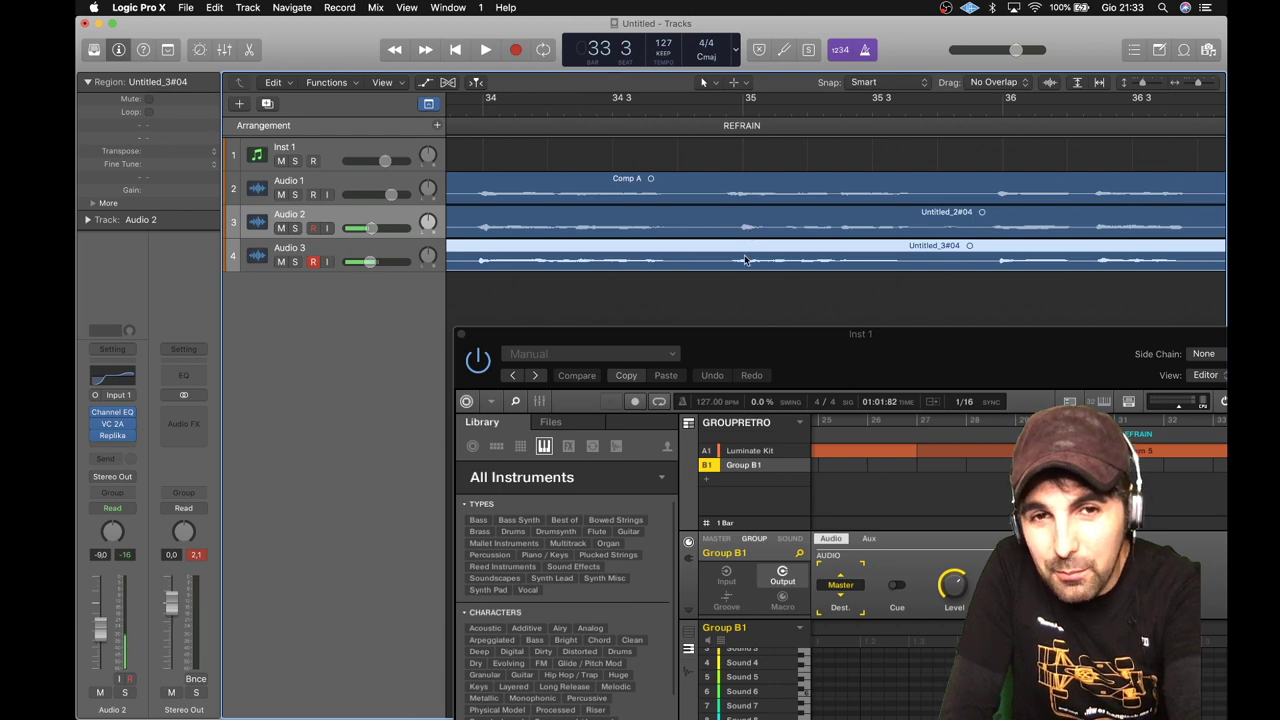
Show the Groove Track component in the track headers and make Audio 1 the groove track, with Audio 2 matching it
scroll(900, 260, "left", 5)
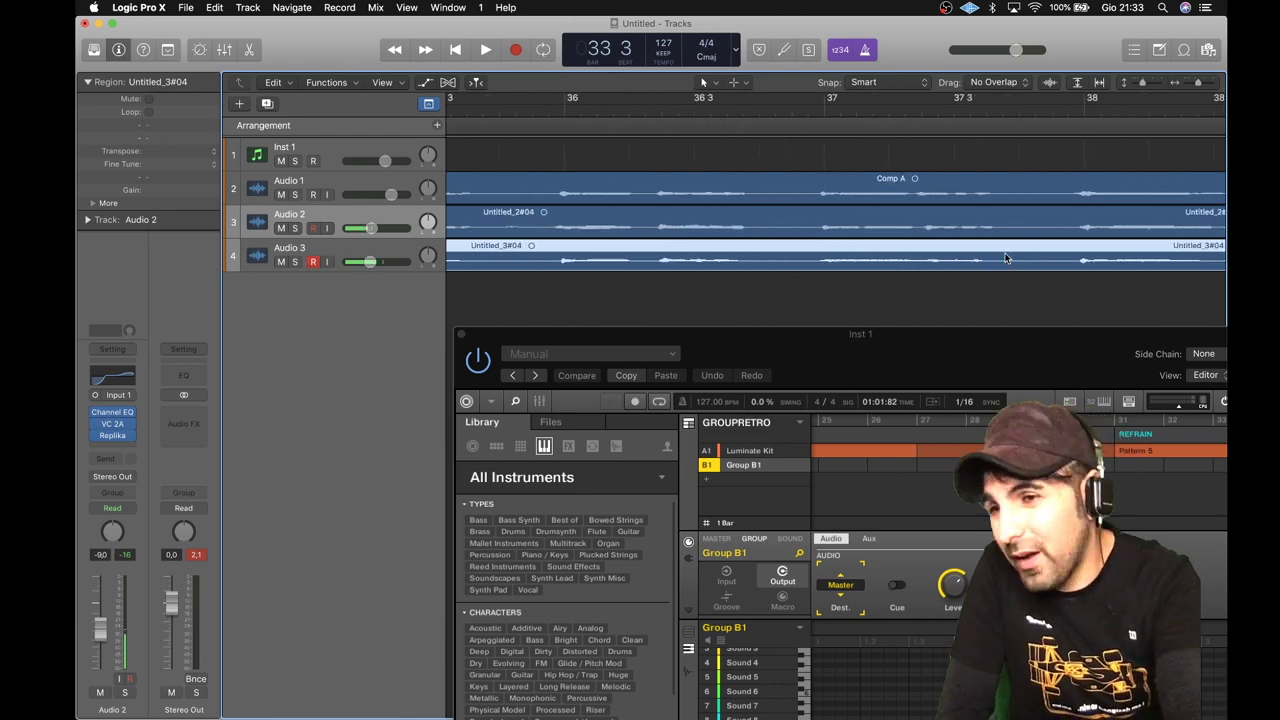
scroll(1006, 258, "left", 10)
scroll(1004, 270, "down", 3)
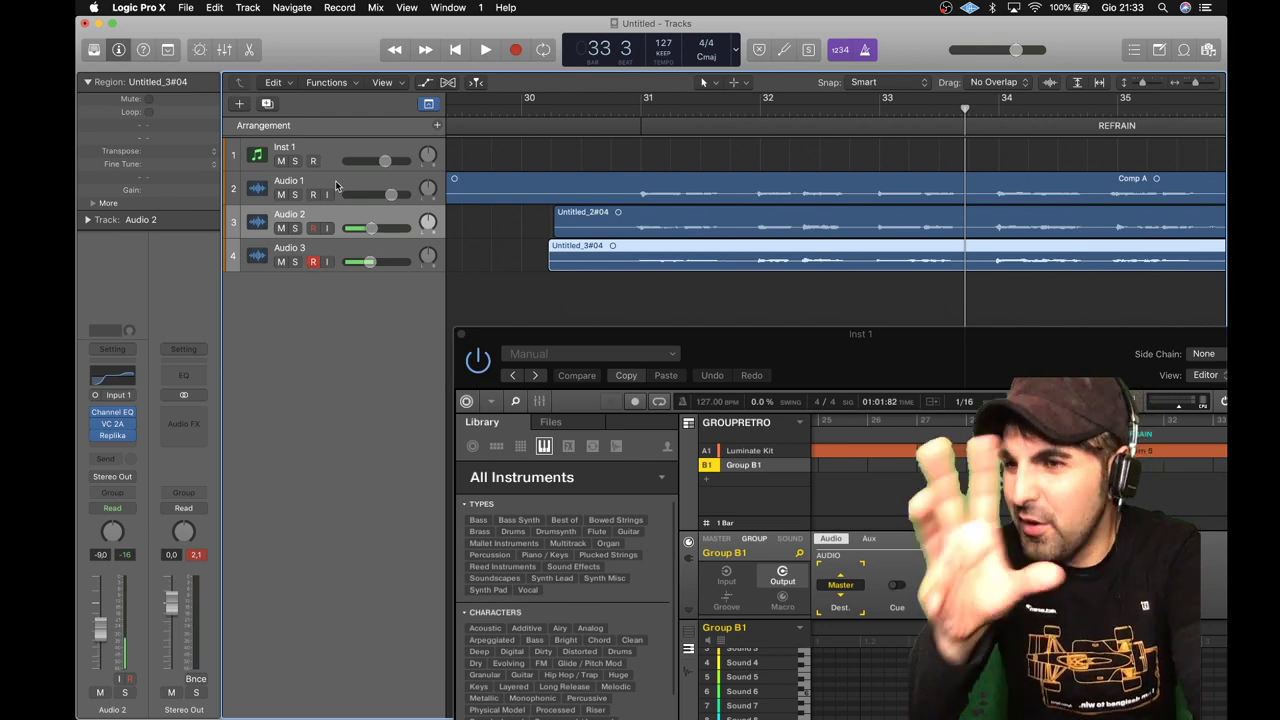
left_click(348, 186)
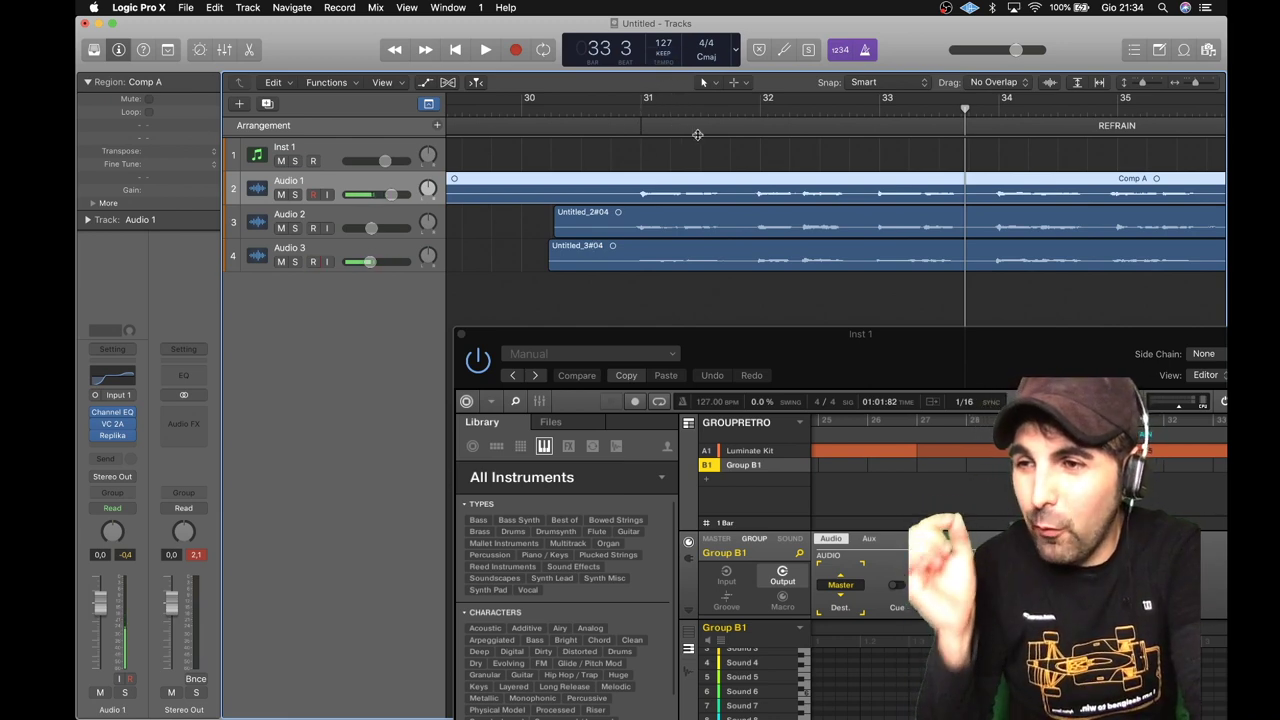
right_click(326, 183)
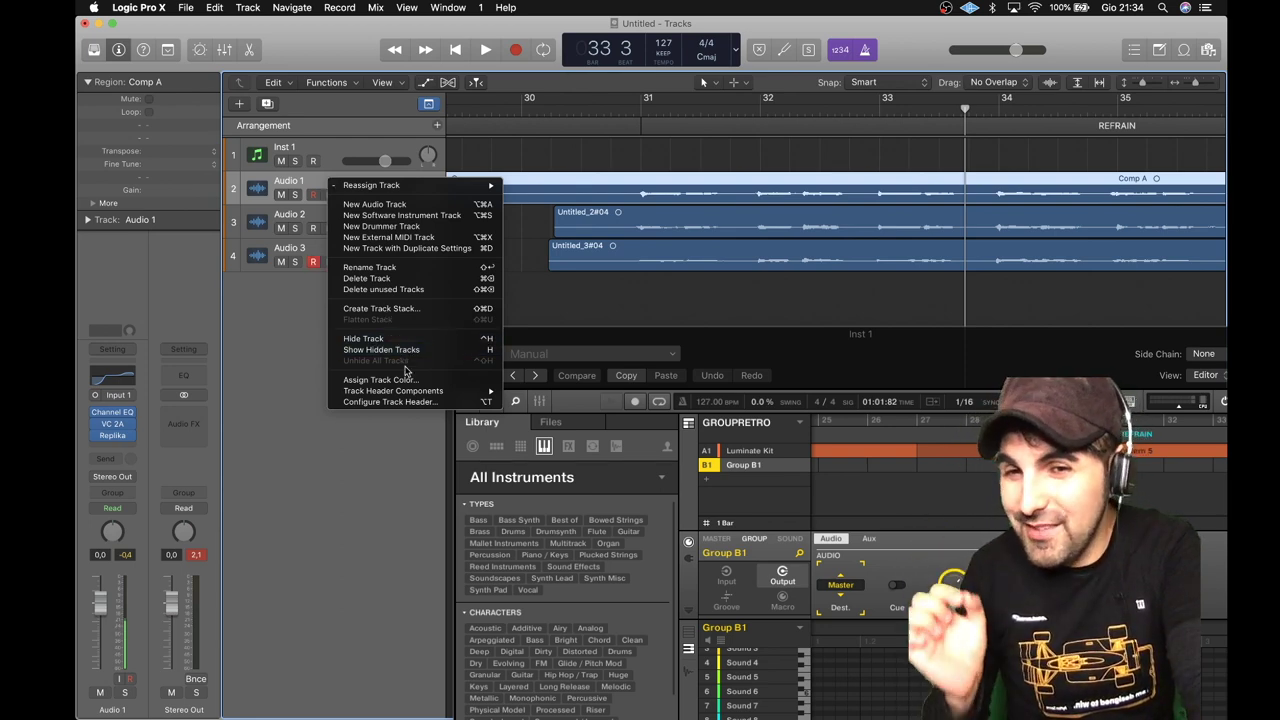
left_click(319, 176)
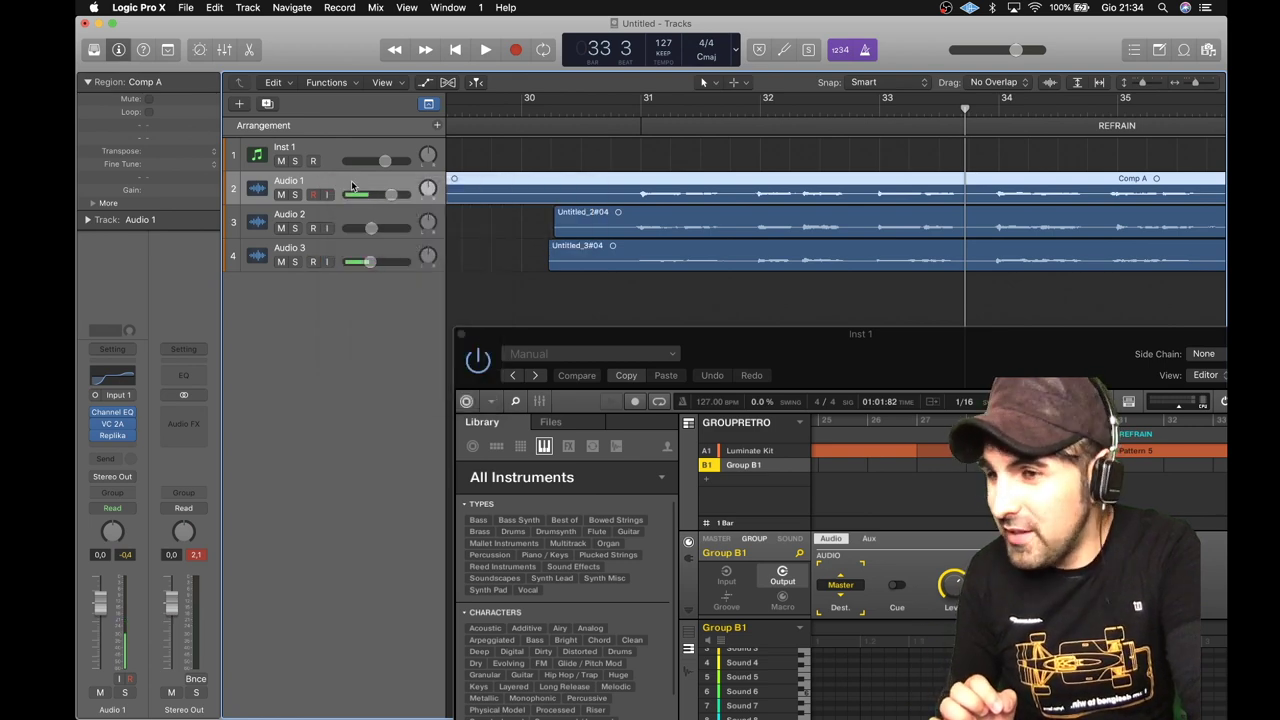
right_click(352, 186)
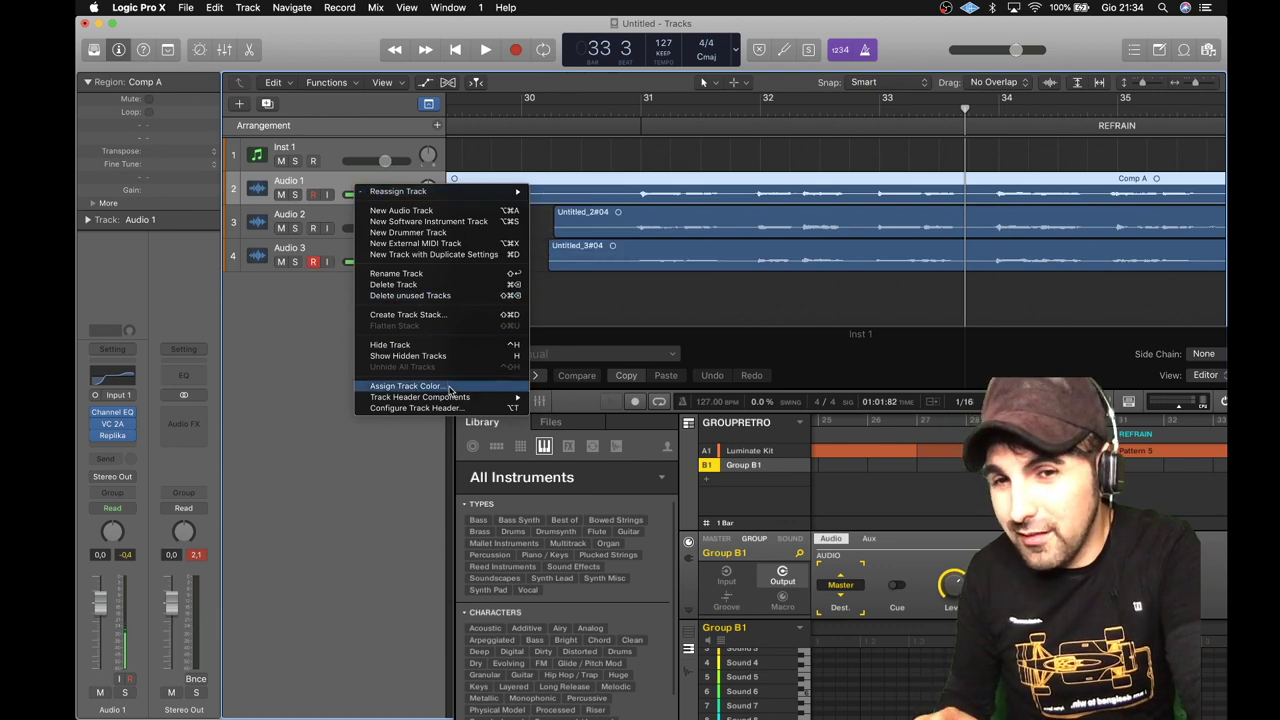
mouse_move(452, 398)
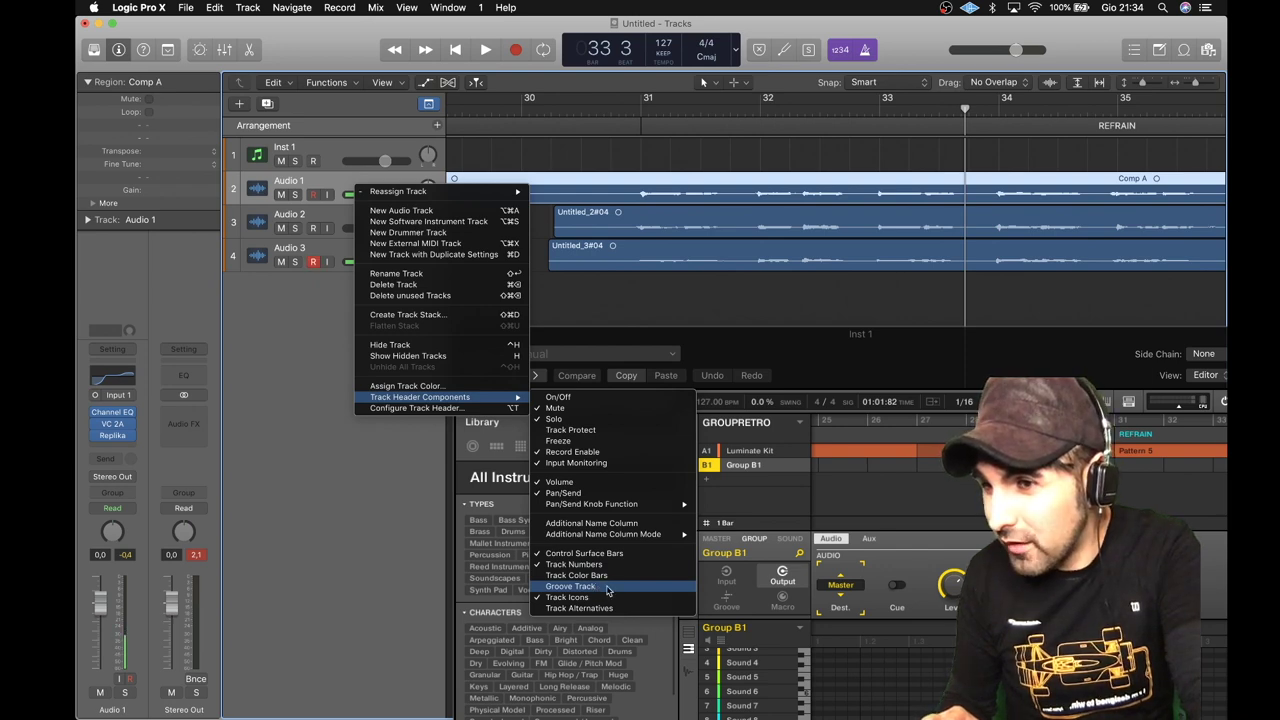
left_click(608, 591)
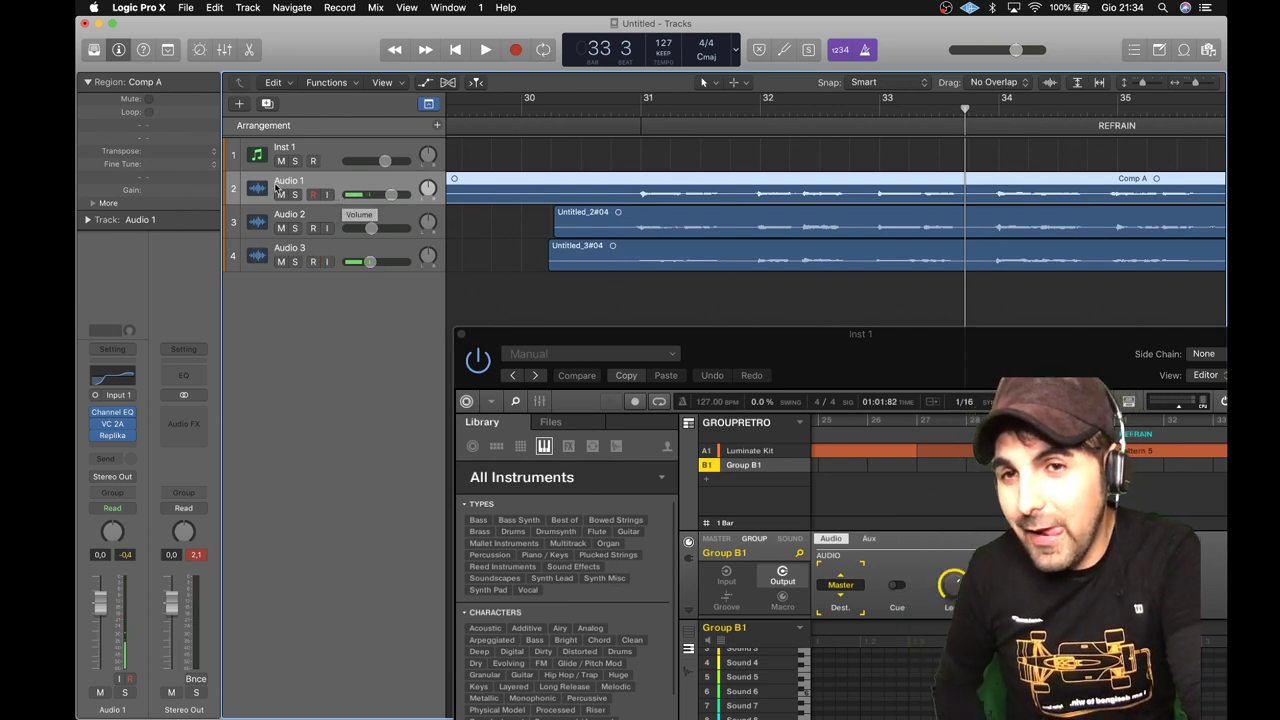
mouse_move(236, 196)
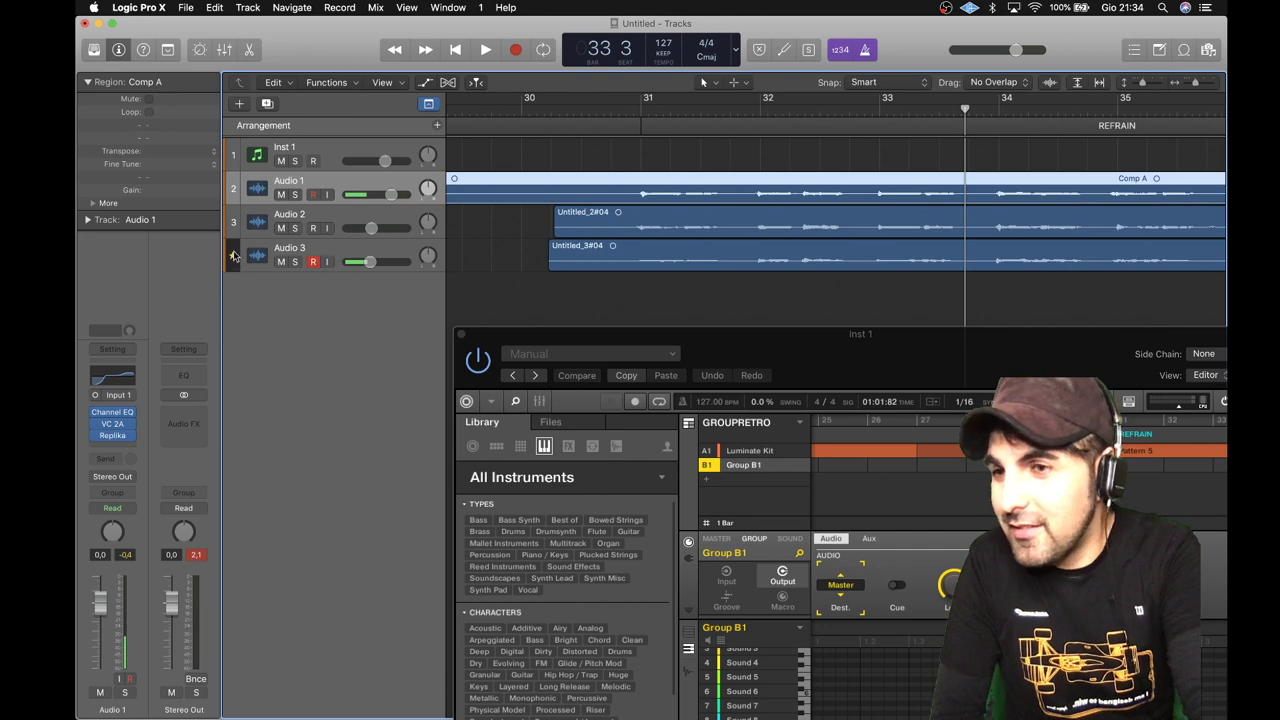
left_click(235, 193)
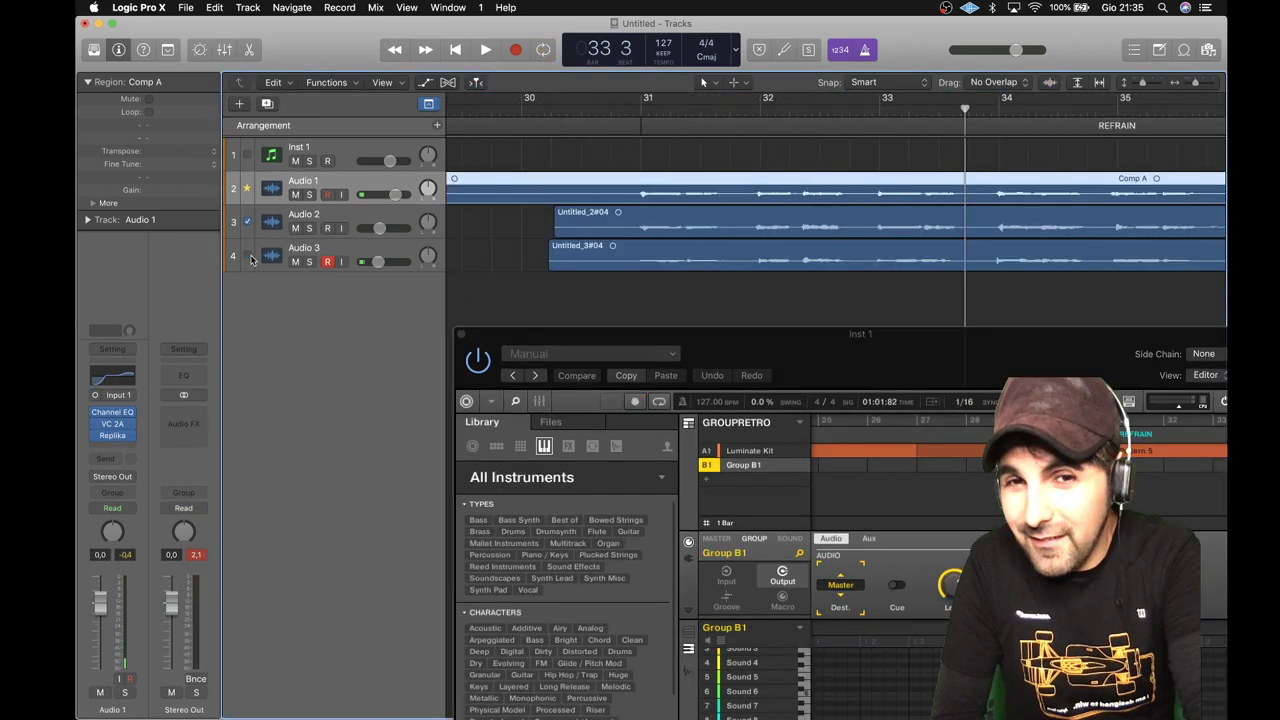
Turn on waveform zoom to enlarge the waveforms of the three vocal regions around bars 31 to 34
key("super+Right")
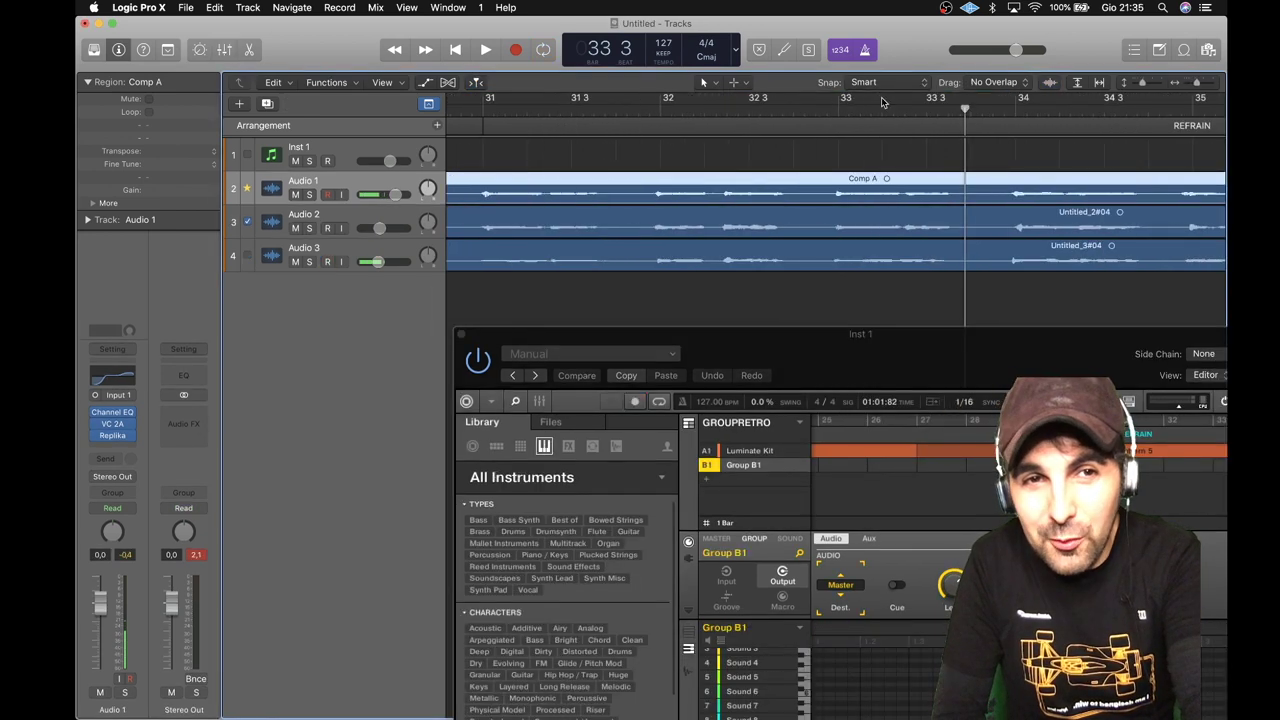
left_click(1052, 84)
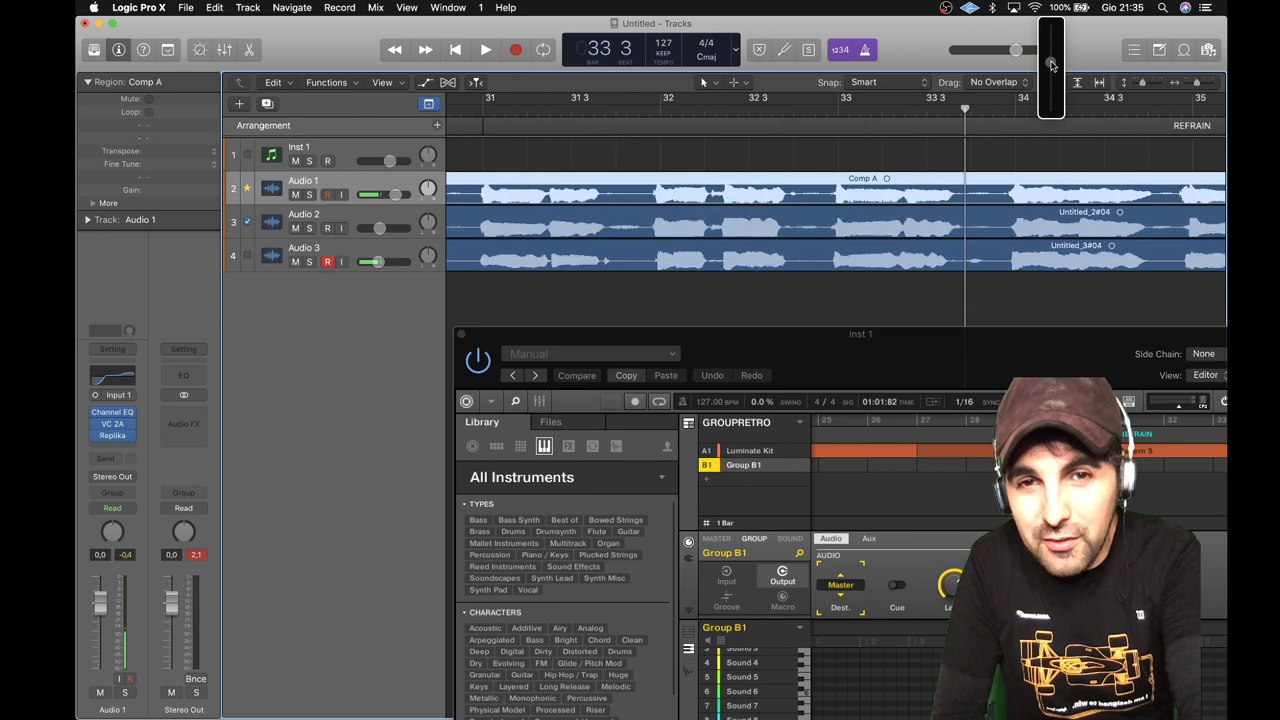
scroll(685, 281, "left", 5)
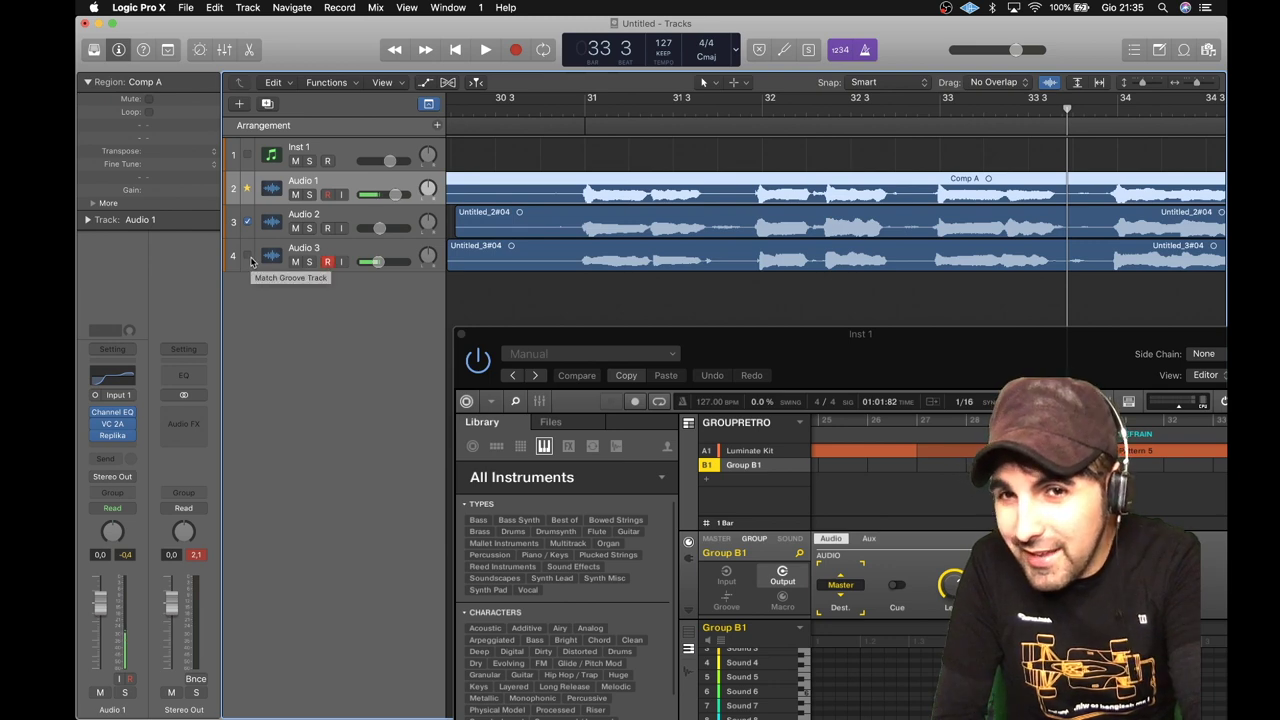
Match Audio 3 to the groove track, toggling it to compare, and play the refrain vocals until just past bar 40
left_click(249, 258)
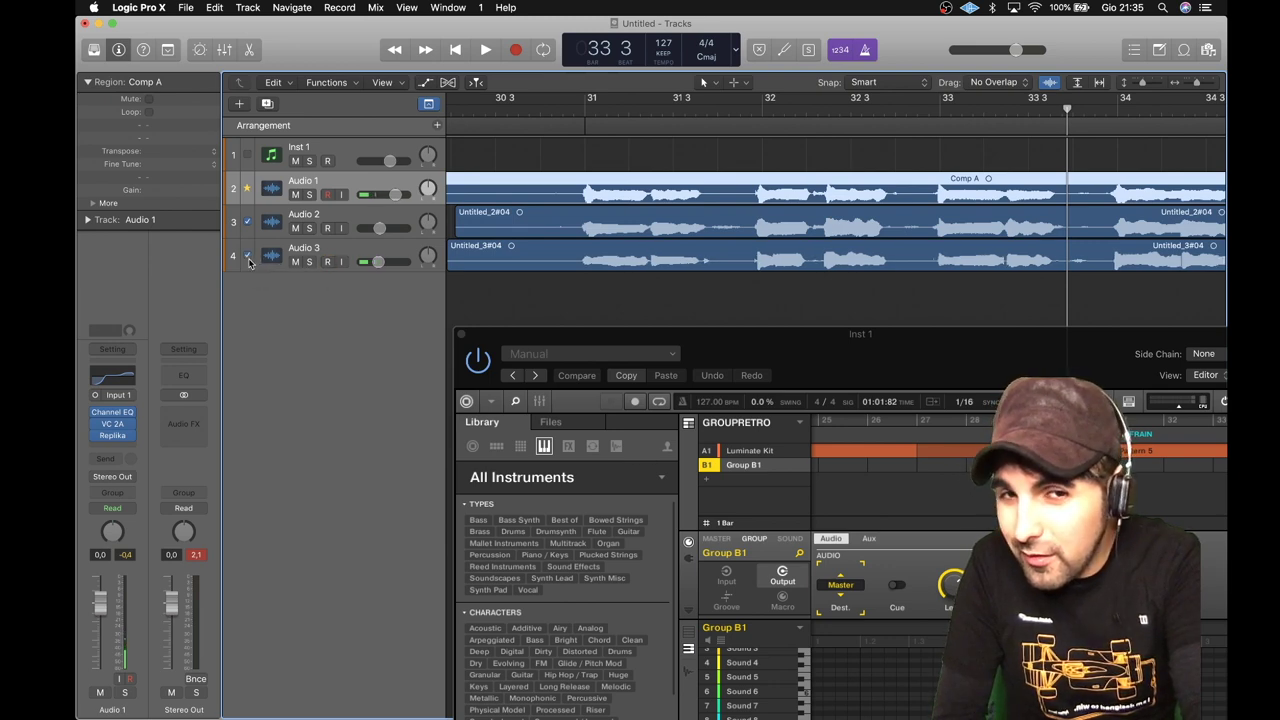
left_click(249, 258)
left_click(249, 258)
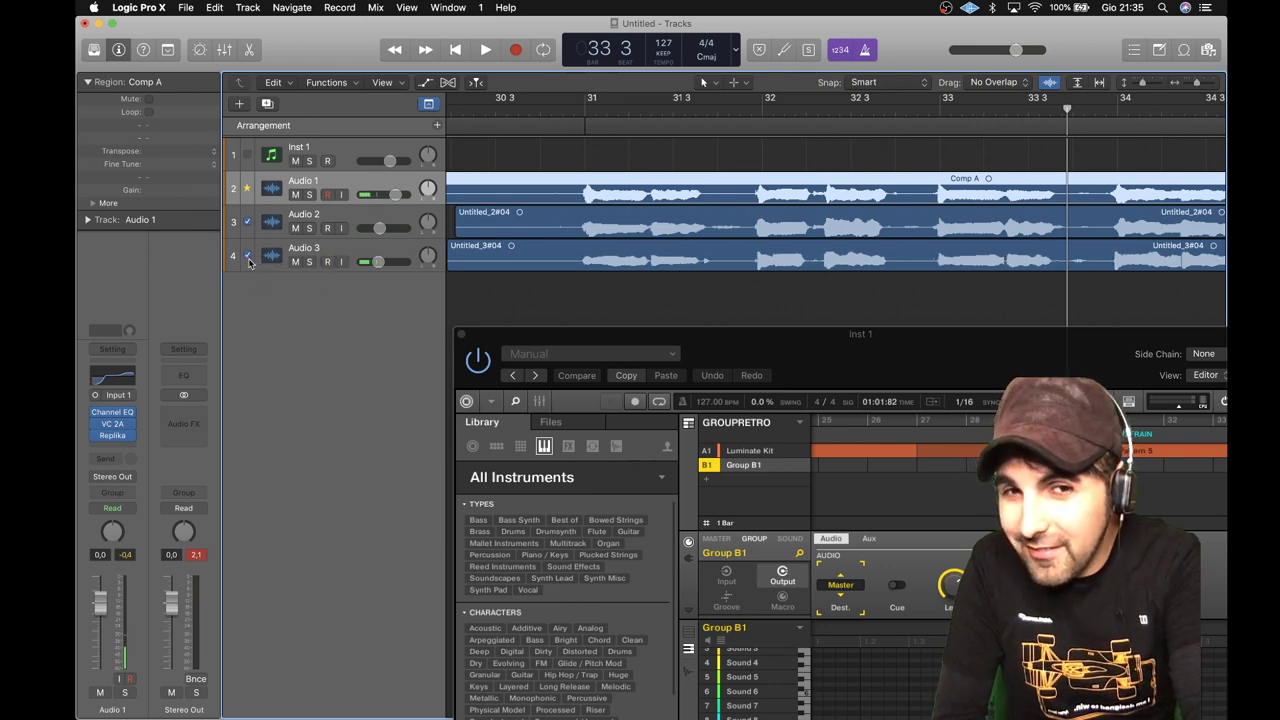
left_click(249, 258)
left_click(249, 258)
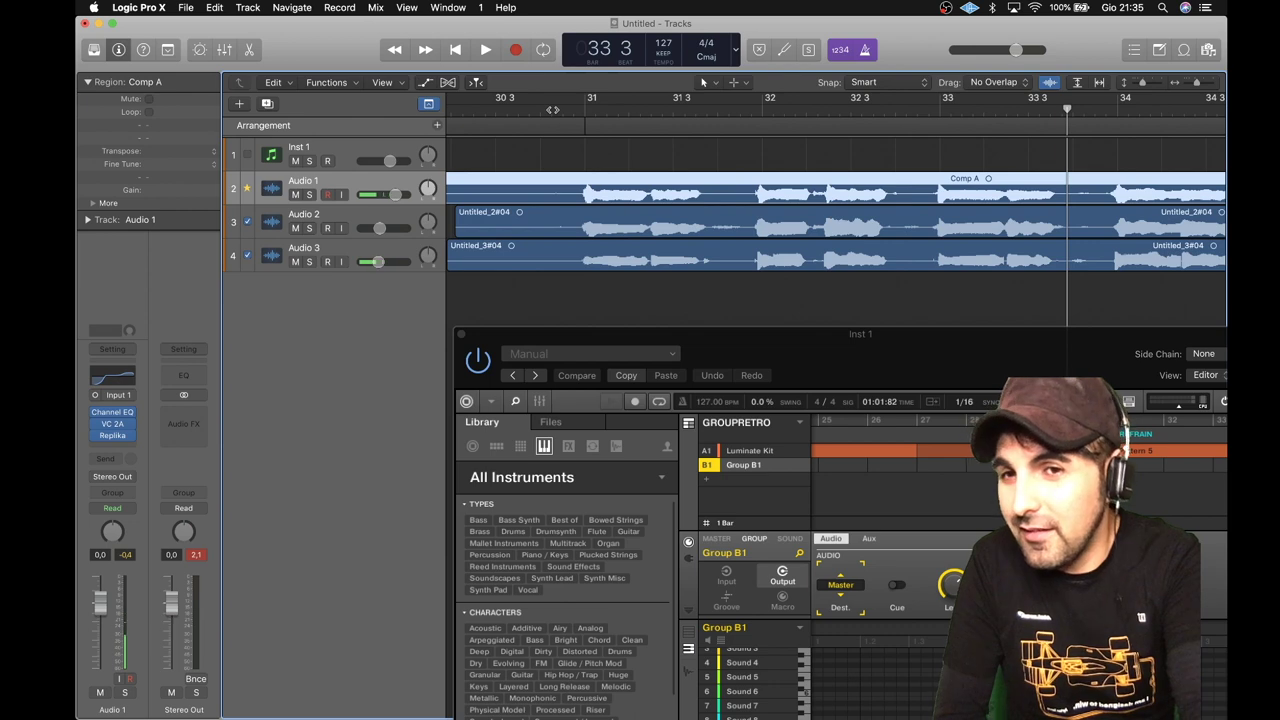
key("space")
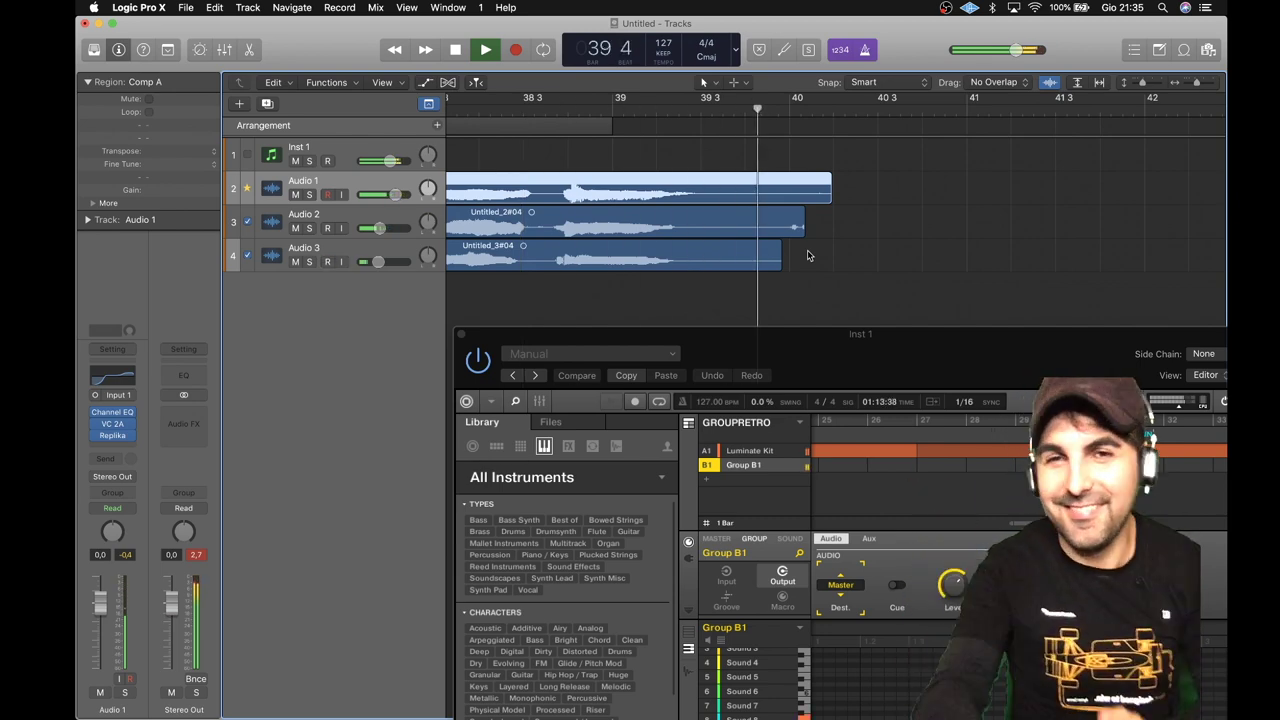
left_click(457, 50)
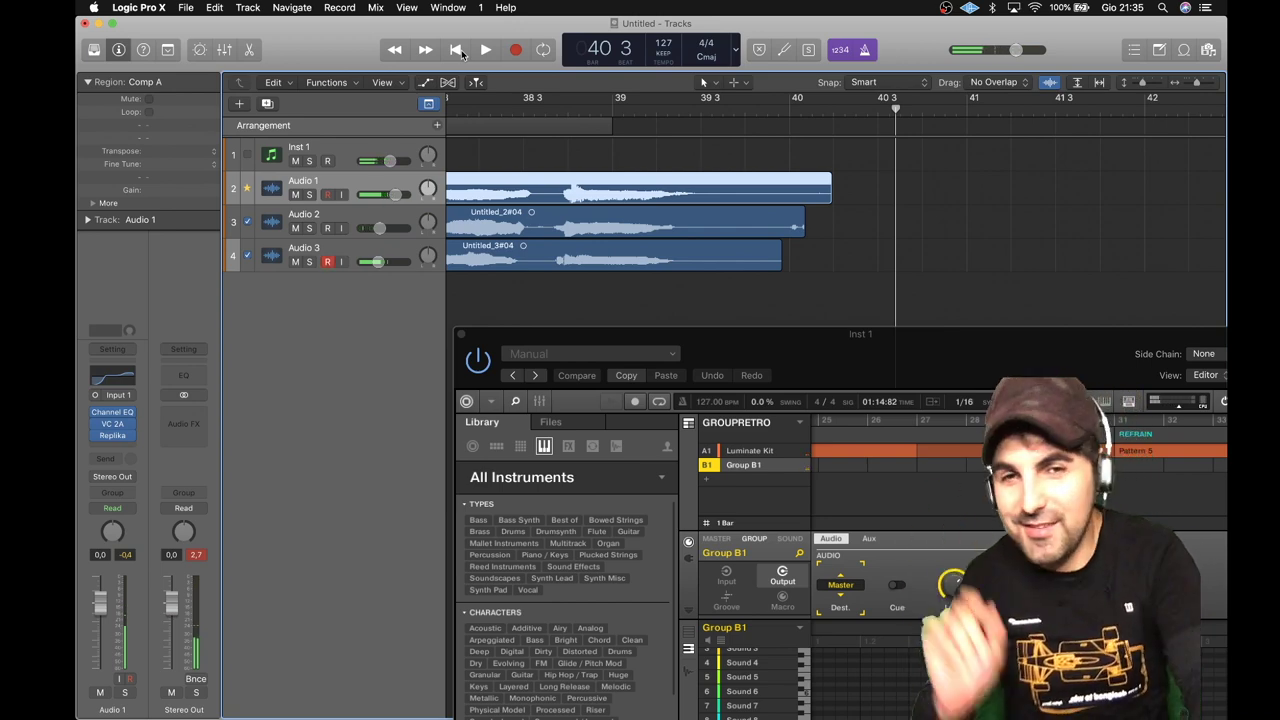
Set Audio 2's volume to -5.4 dB and play the start of the refrain, stopping around bar 32
scroll(574, 225, "down", 5)
scroll(574, 225, "left", 6)
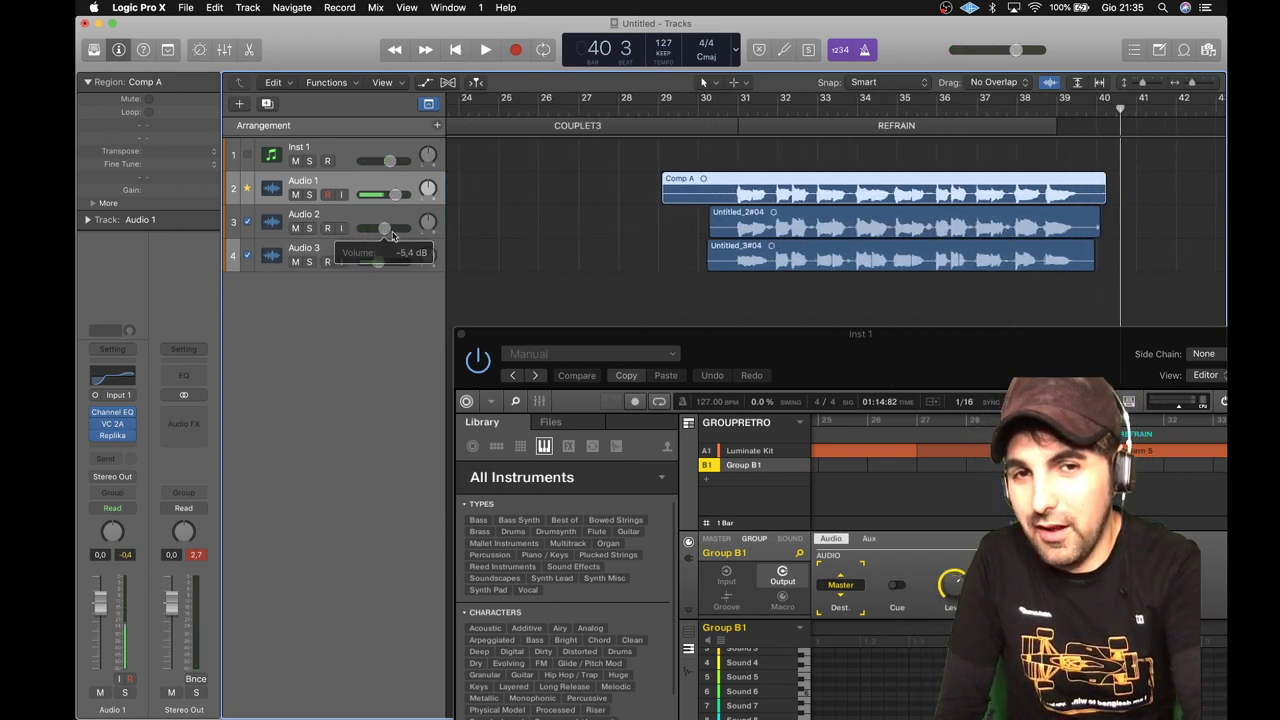
double_click(725, 110)
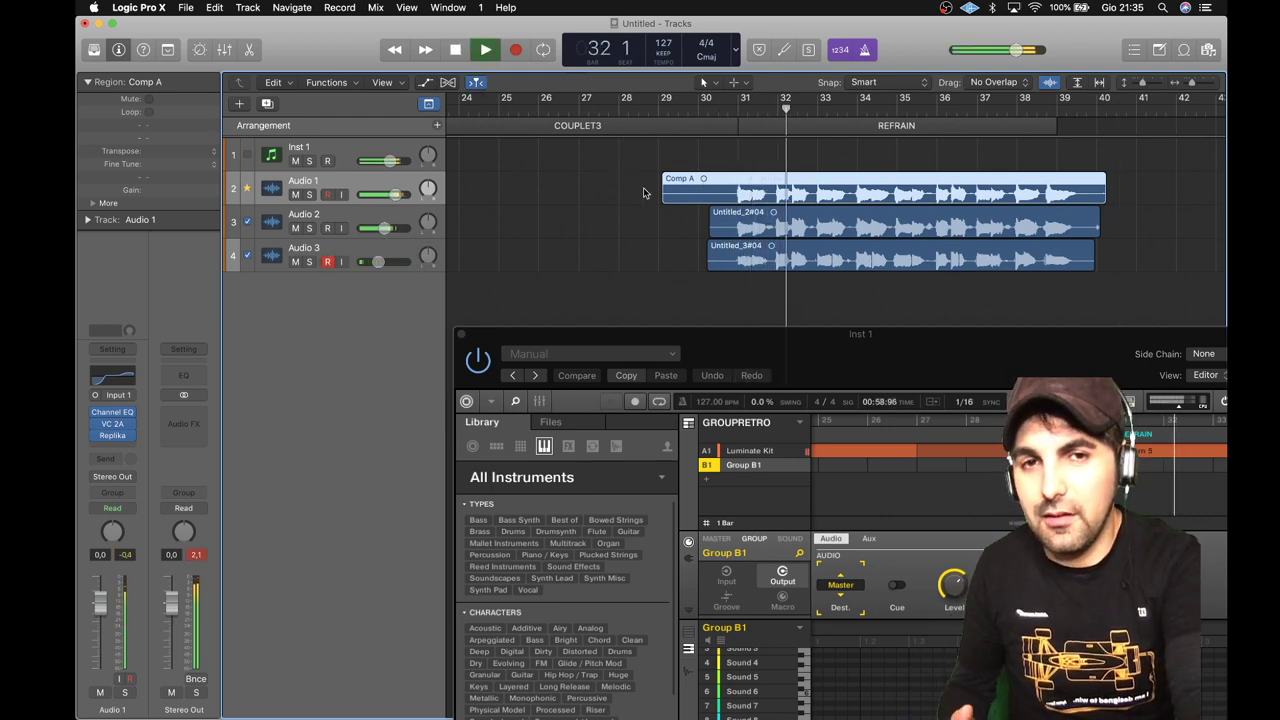
left_click(455, 50)
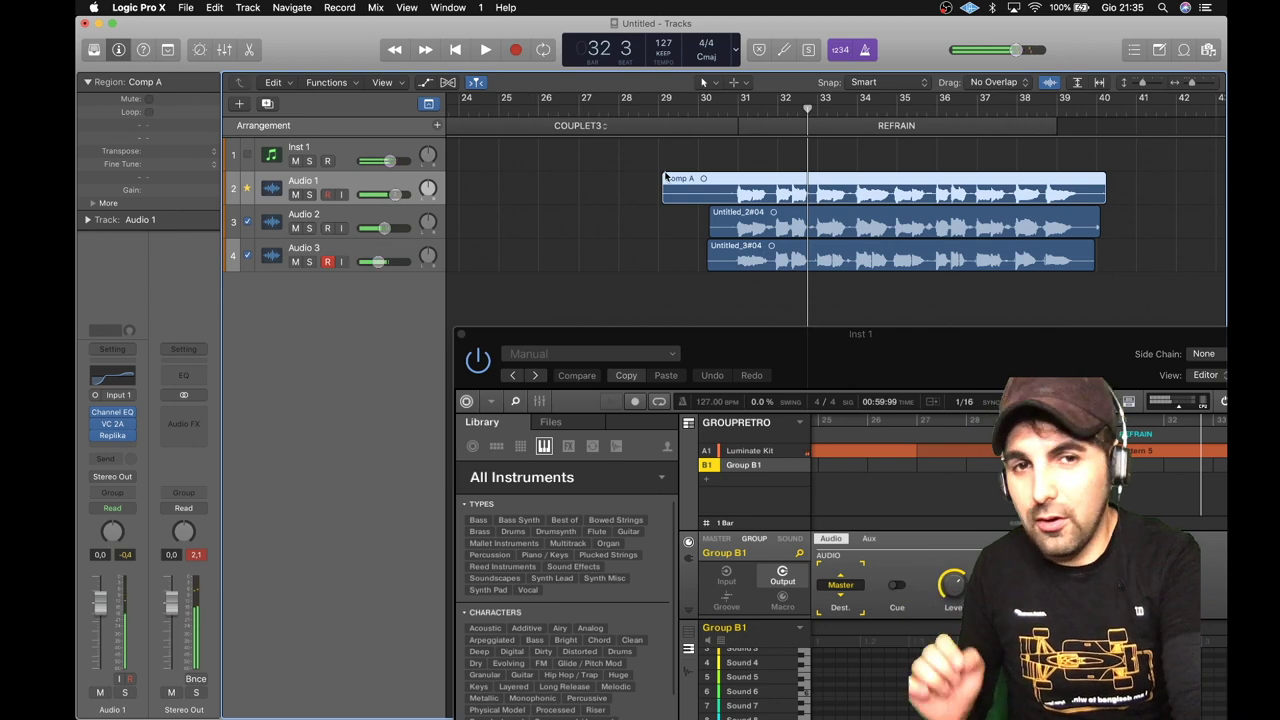
Trim the start of the Audio 2 region to just before bar 32 and play from about bar 34, stopping near the end of bar 35
left_click_drag(713, 230, 771, 231)
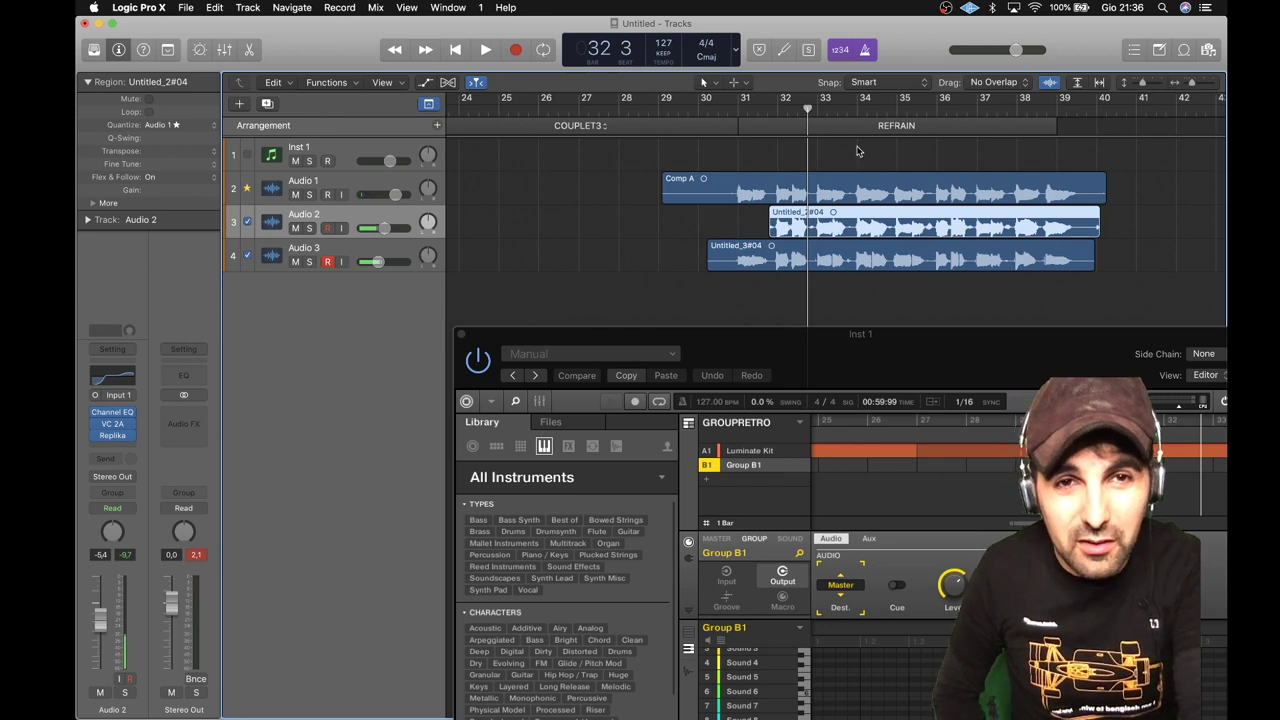
double_click(848, 112)
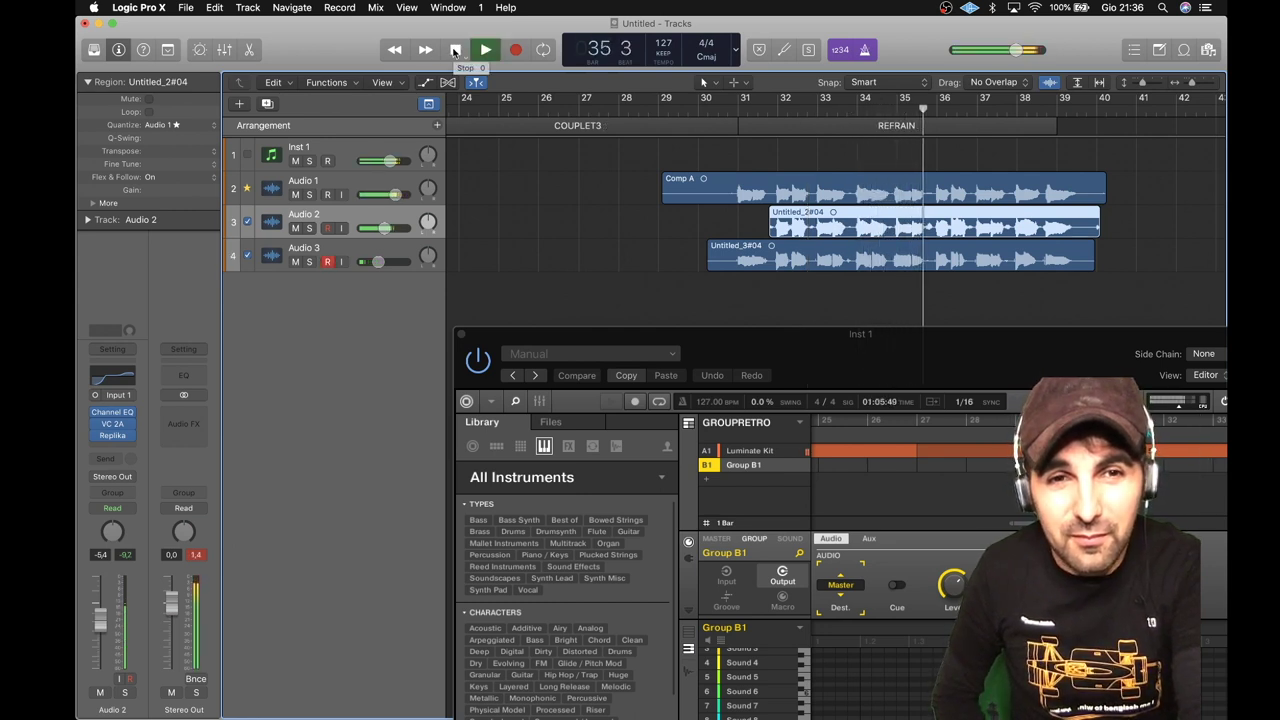
left_click(455, 52)
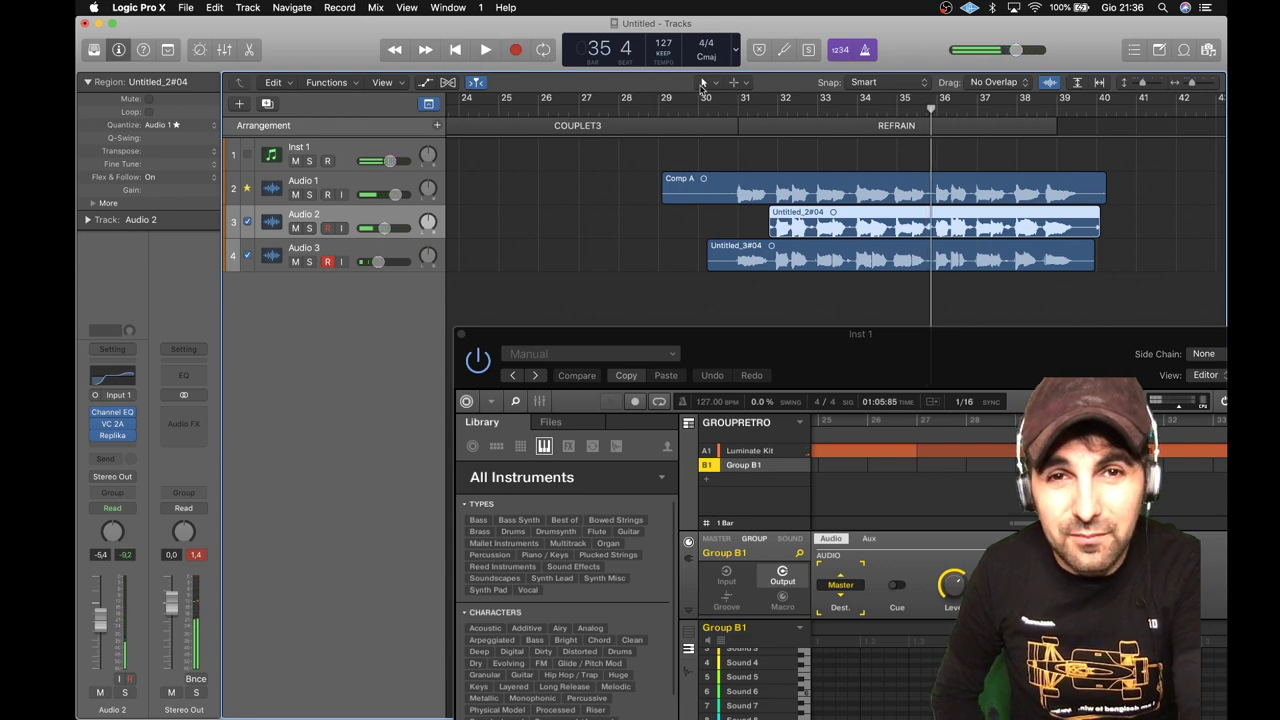
Split the Audio 2 region with the Scissors tool at about bar 35 and about bar 36
left_click(702, 86)
left_click(847, 211)
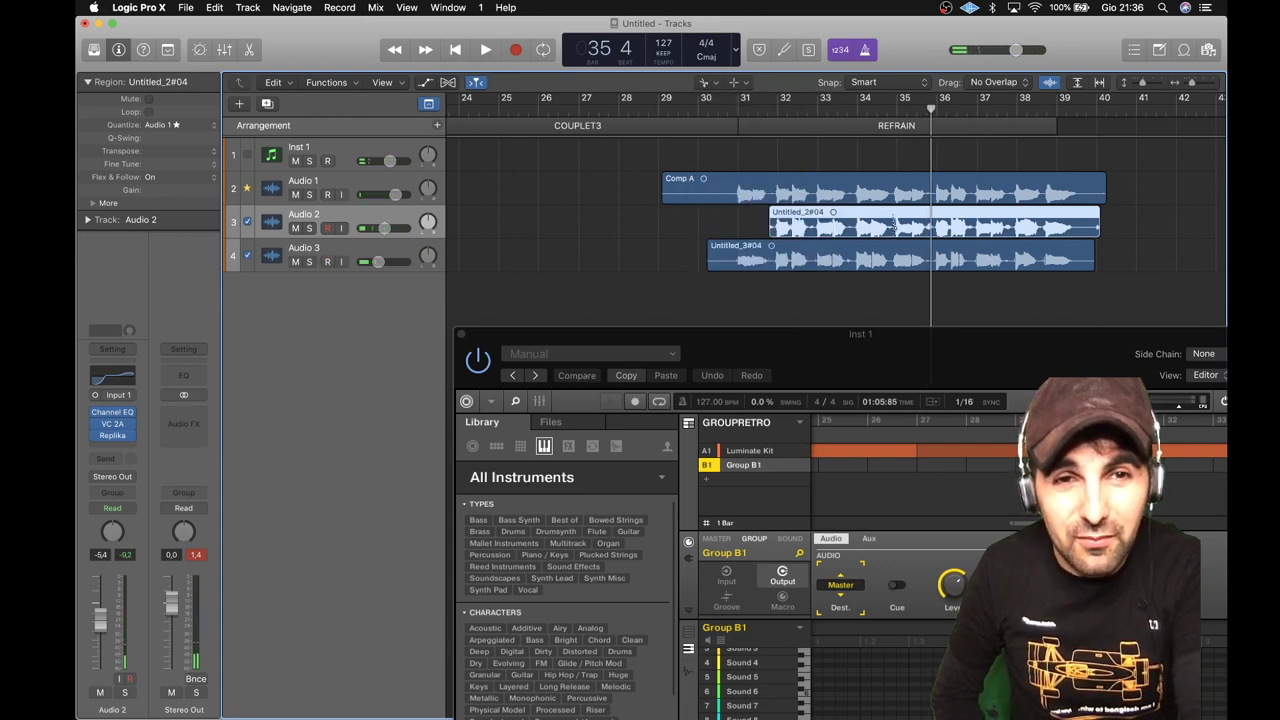
left_click(893, 226)
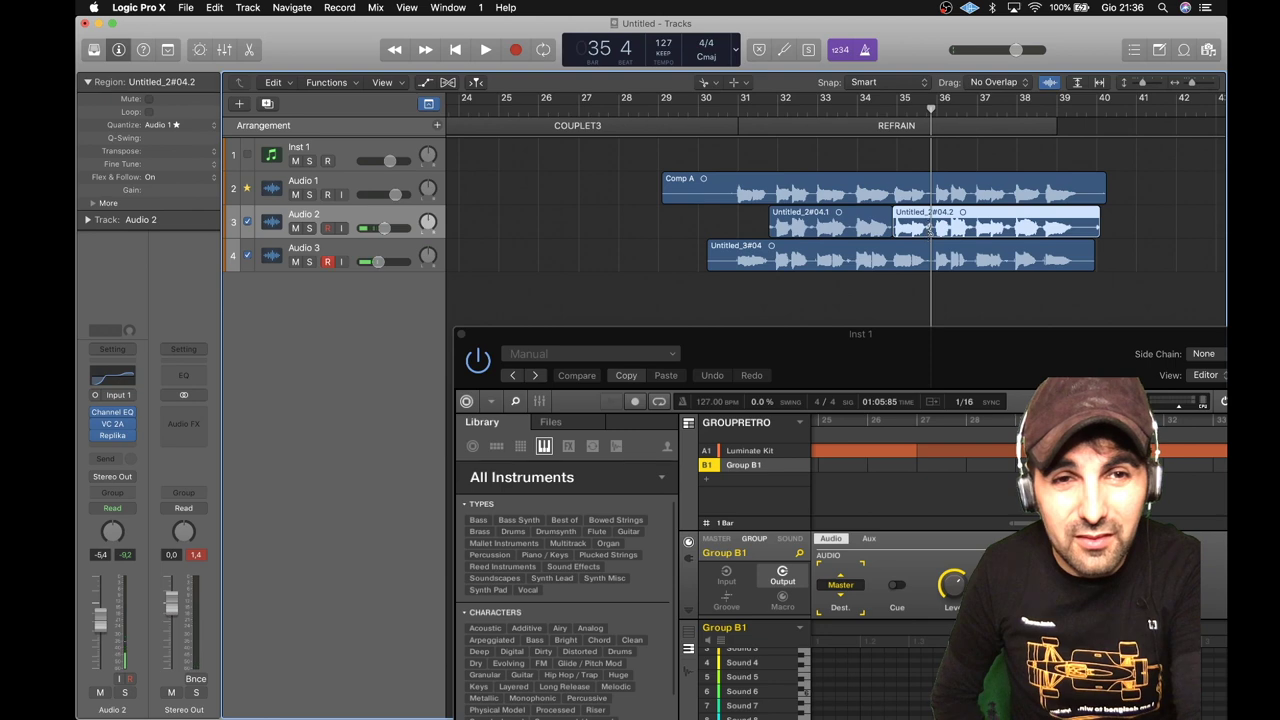
left_click(931, 226)
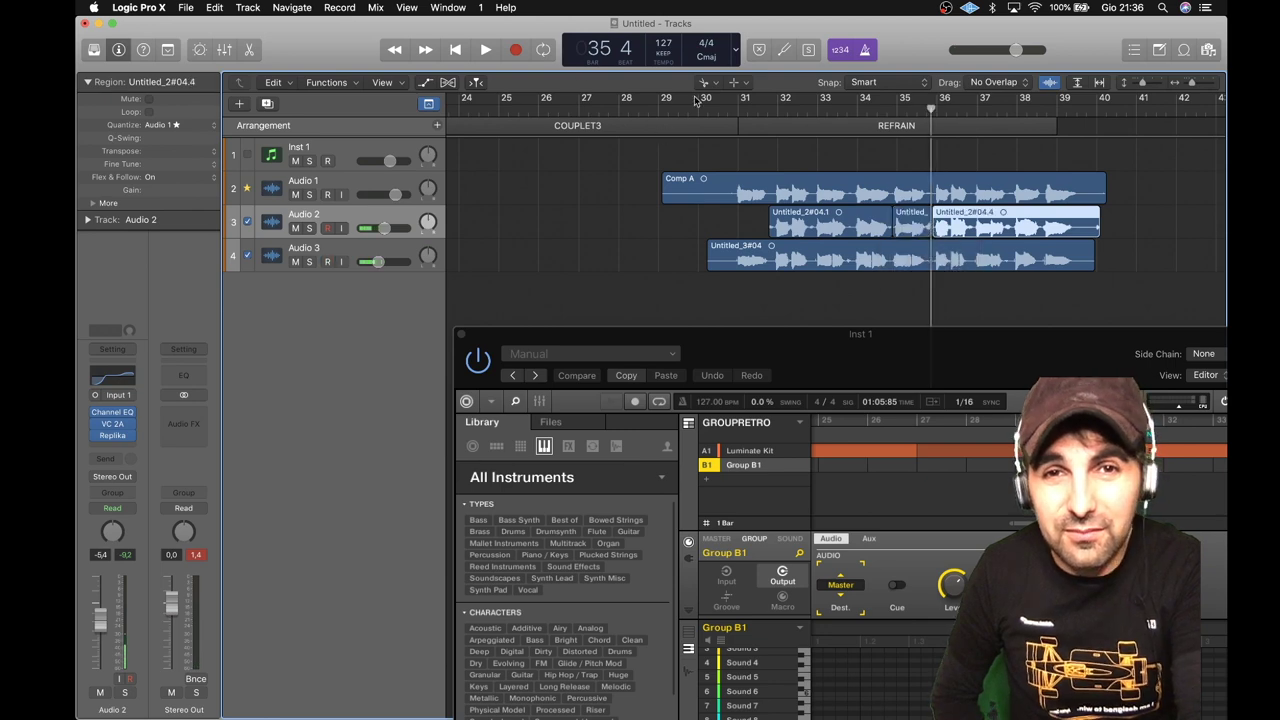
Move the short Audio 2 region from bar 35 to about bar 31 and extend the preceding phrase's region to about bar 36
left_click(703, 84)
left_click(745, 100)
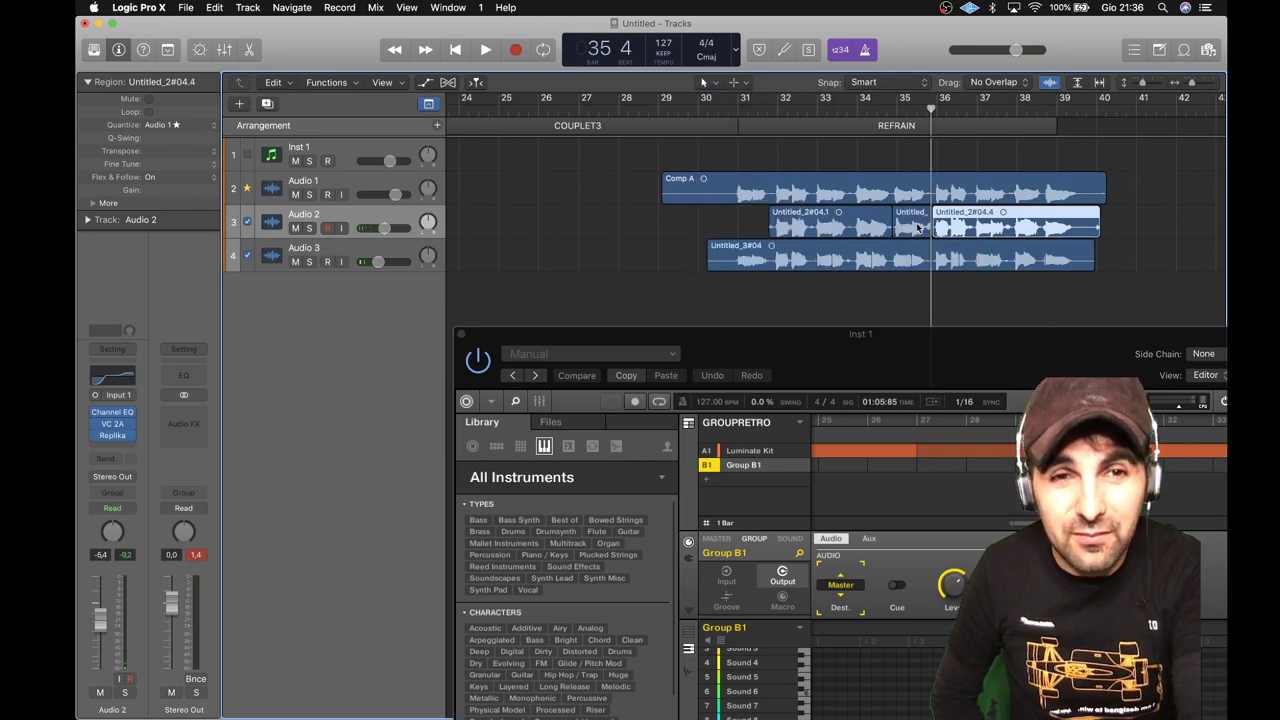
left_click_drag(917, 228, 759, 230)
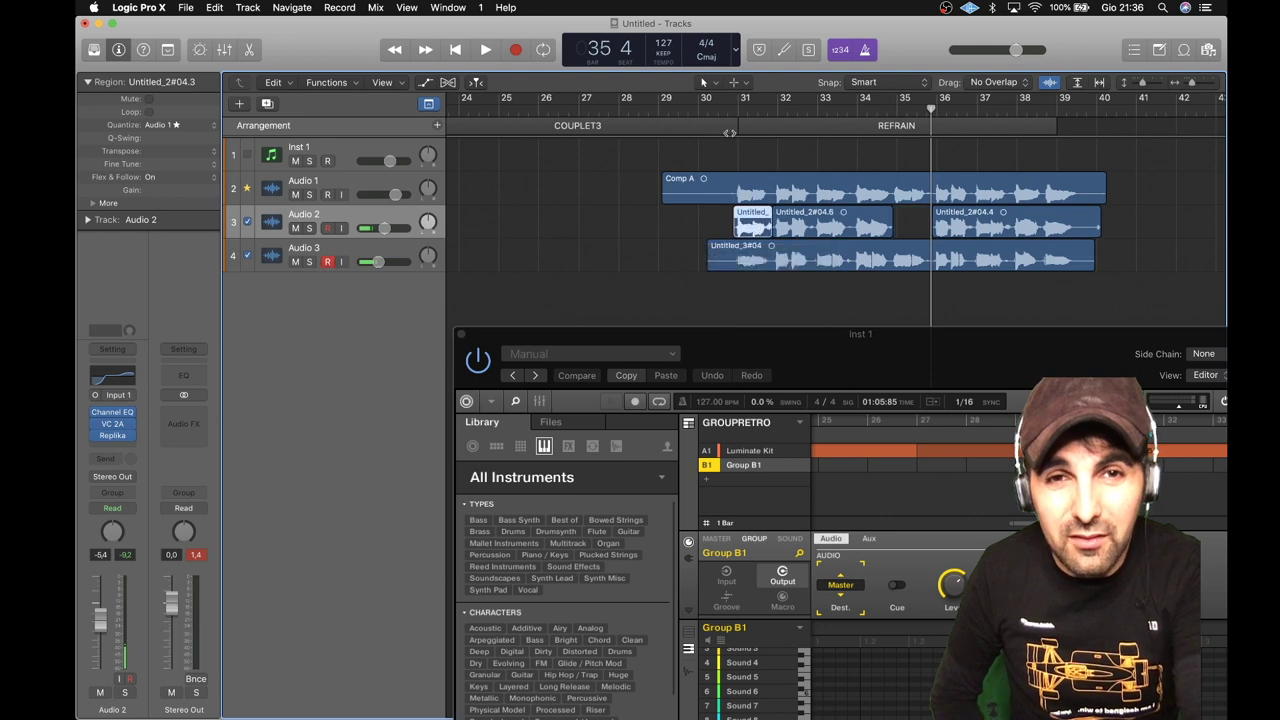
left_click_drag(892, 231, 930, 236)
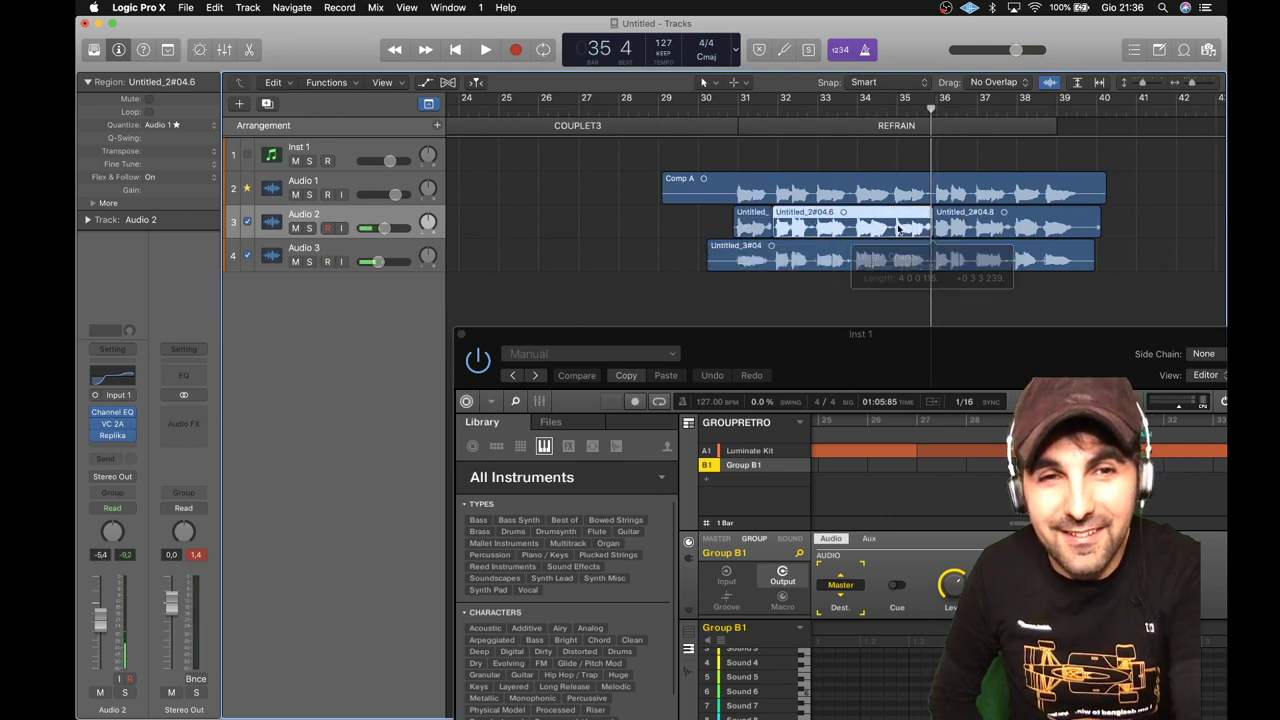
Play the refrain from about bar 31 to bar 39 while setting Audio 2's volume to -8.0 dB and raising Audio 3's slightly
left_click(722, 107)
key("space")
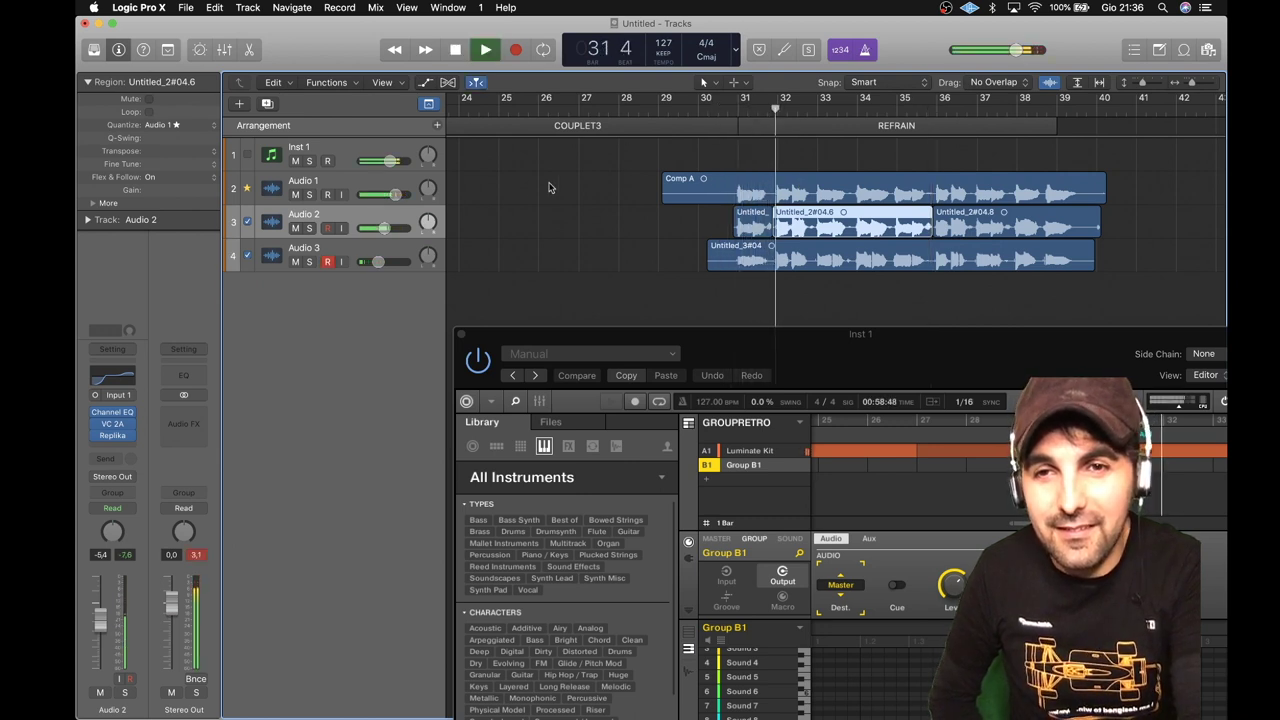
left_click_drag(378, 262, 378, 229)
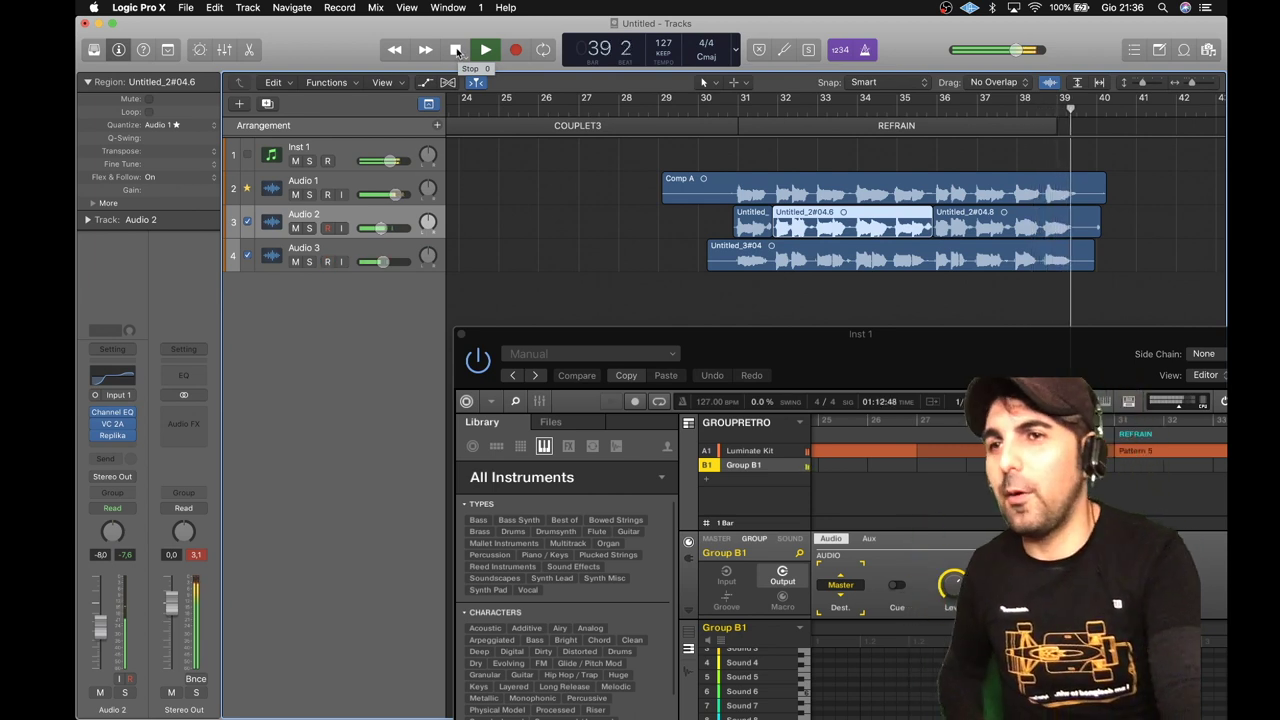
left_click(456, 50)
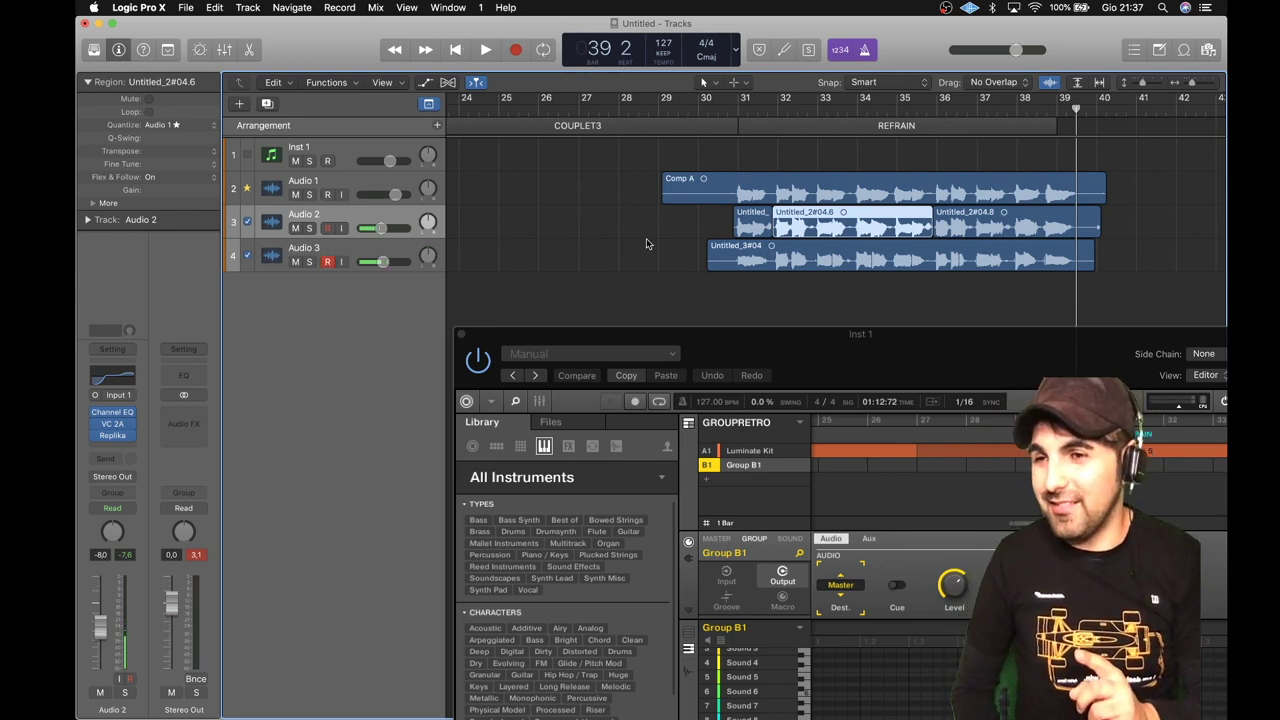
Set a cycle range from bar 31 to about bar 40 and play to bar 34 with Maschine's song arrangement shown
left_click_drag(802, 335, 632, 179)
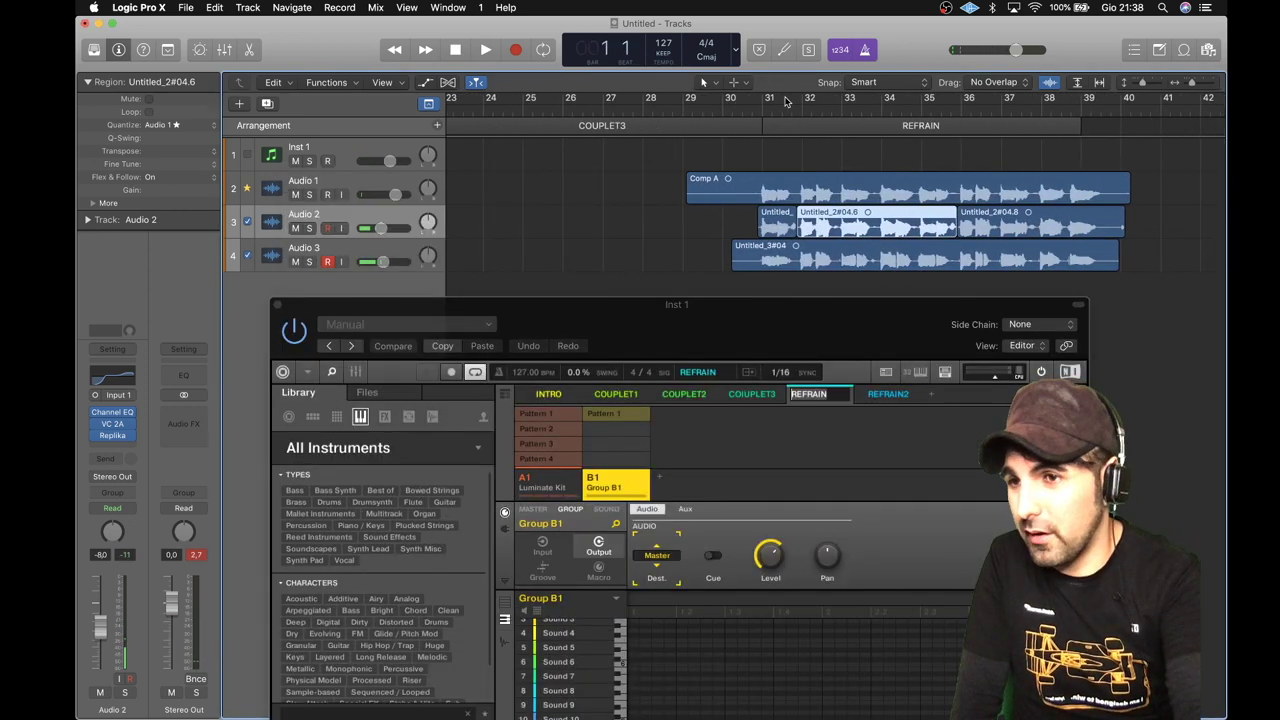
left_click_drag(765, 102, 1122, 108)
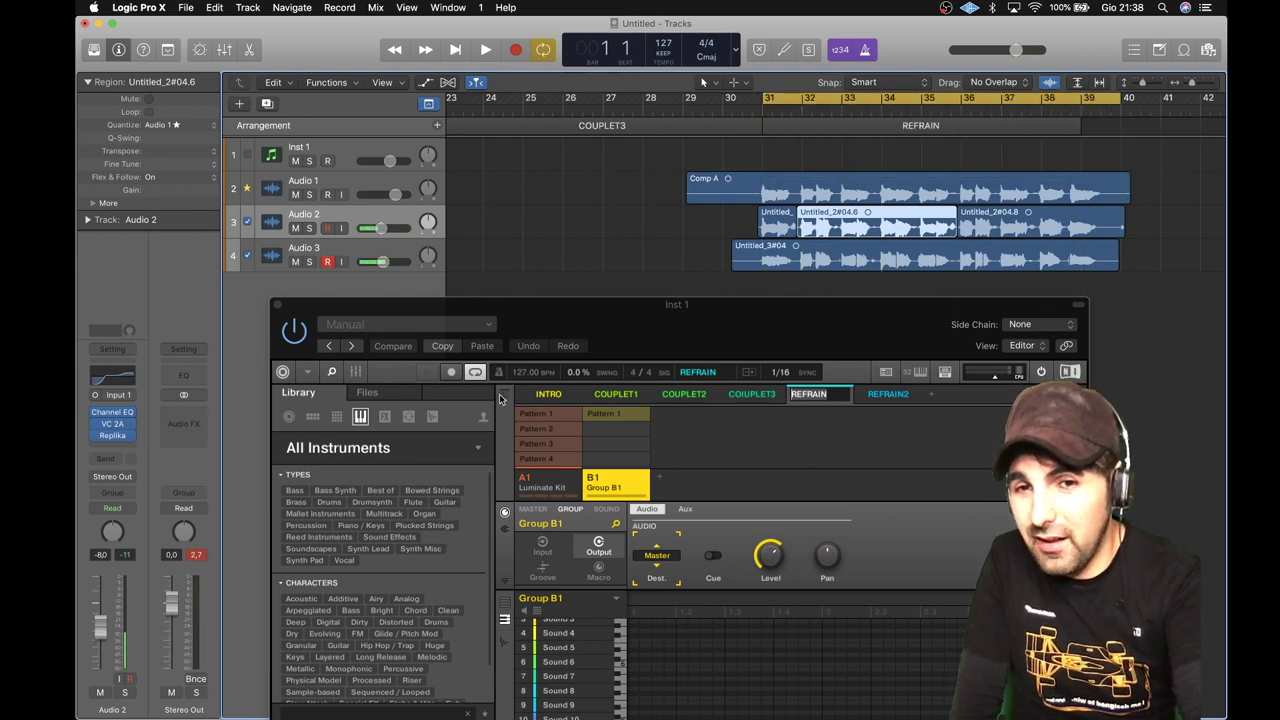
left_click(475, 372)
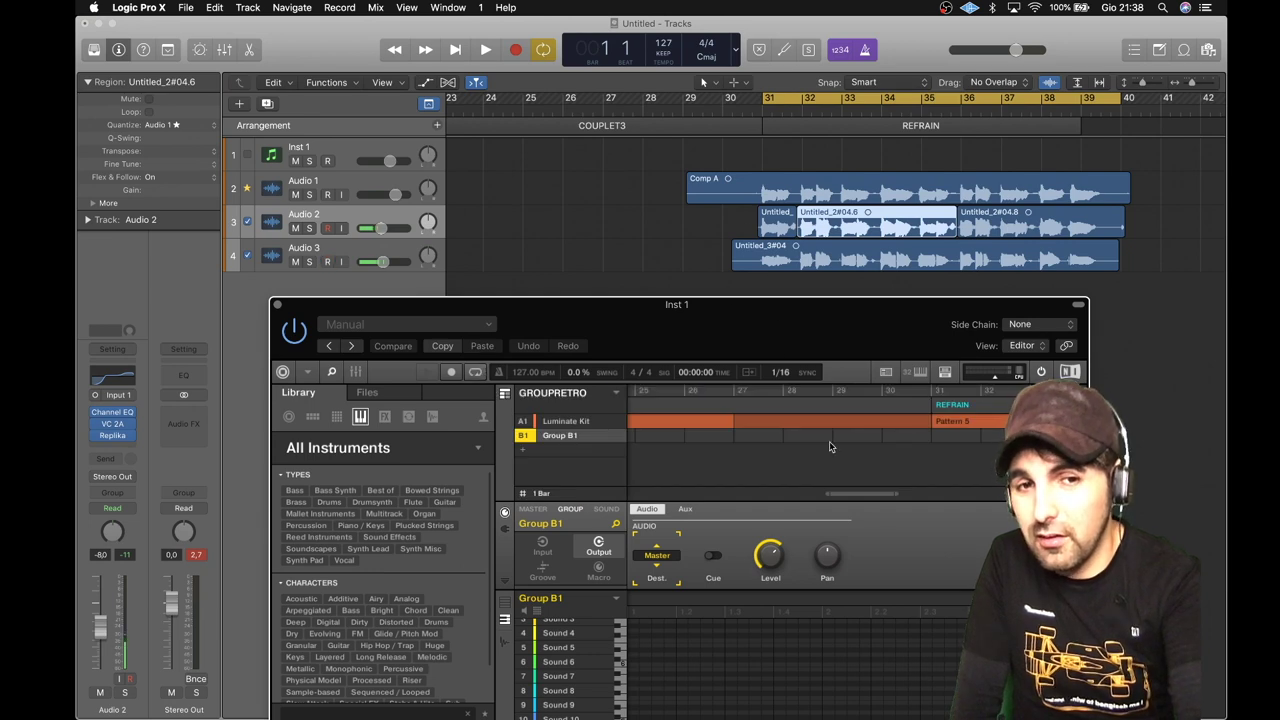
scroll(830, 447, "right", 9)
scroll(830, 447, "left", 2)
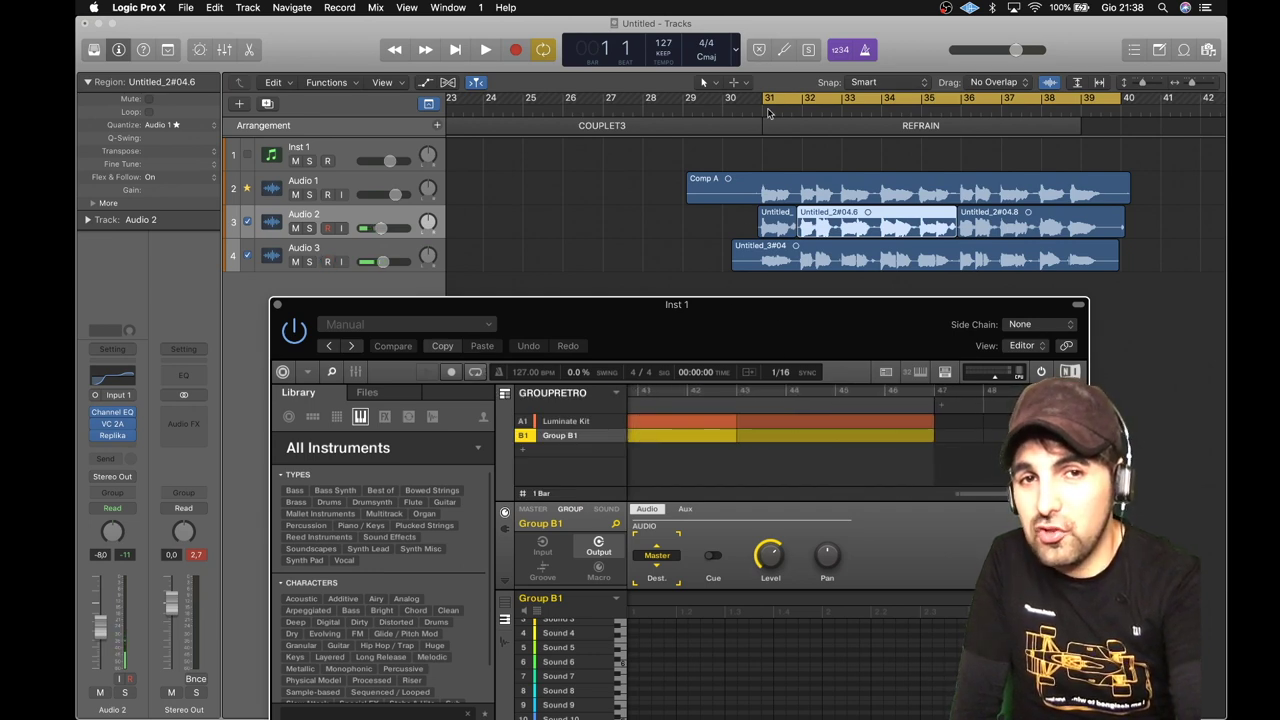
key("space")
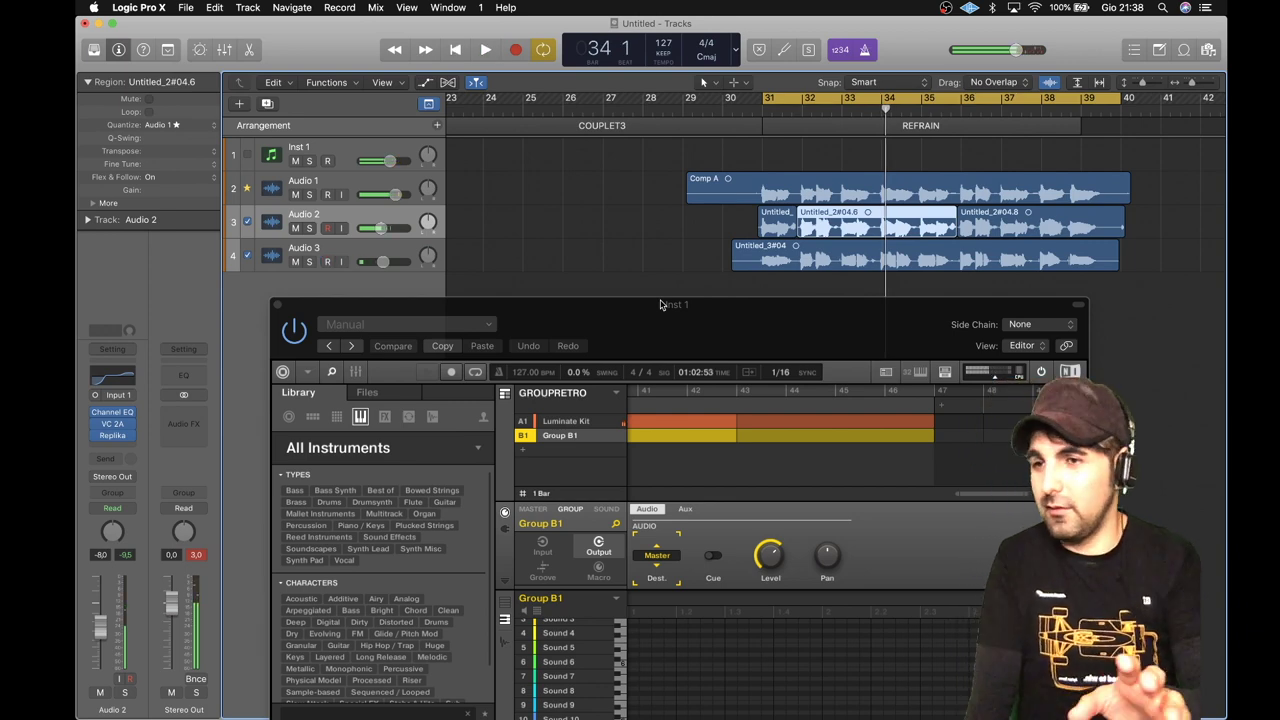
Add a third group in Maschine and create a pattern for it in the REFRAIN2 section
left_click(522, 450)
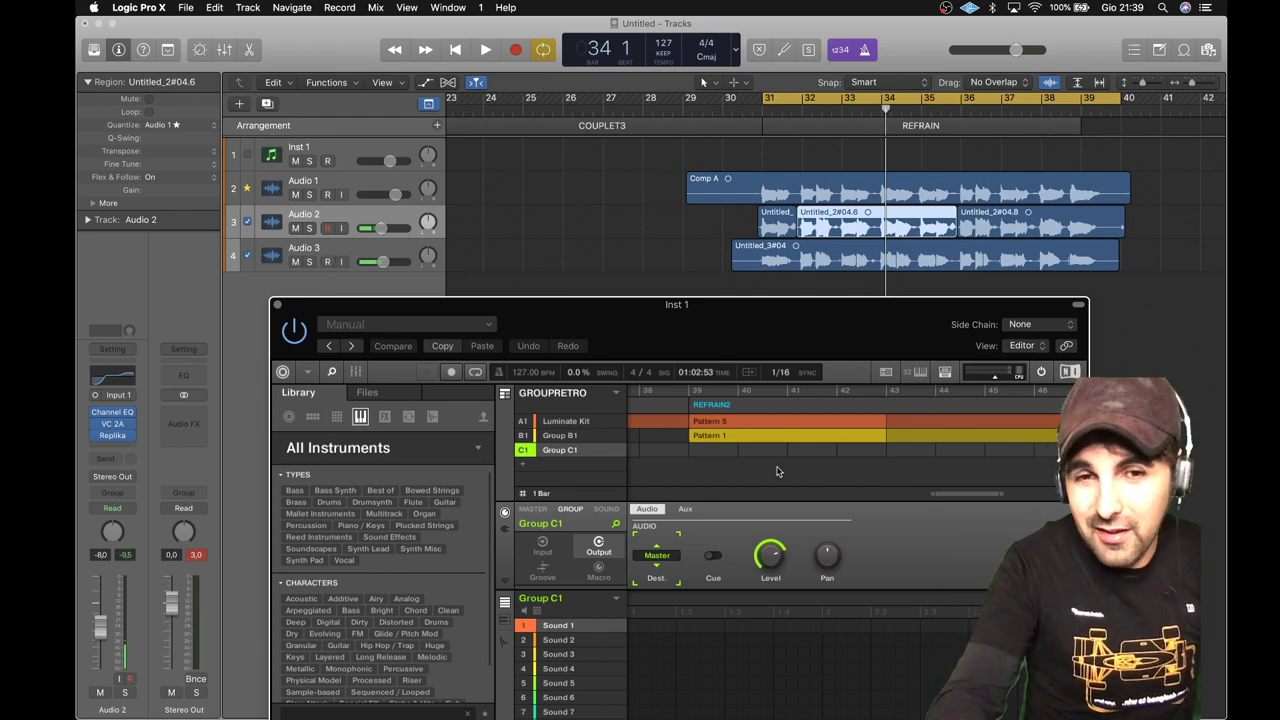
right_click(720, 457)
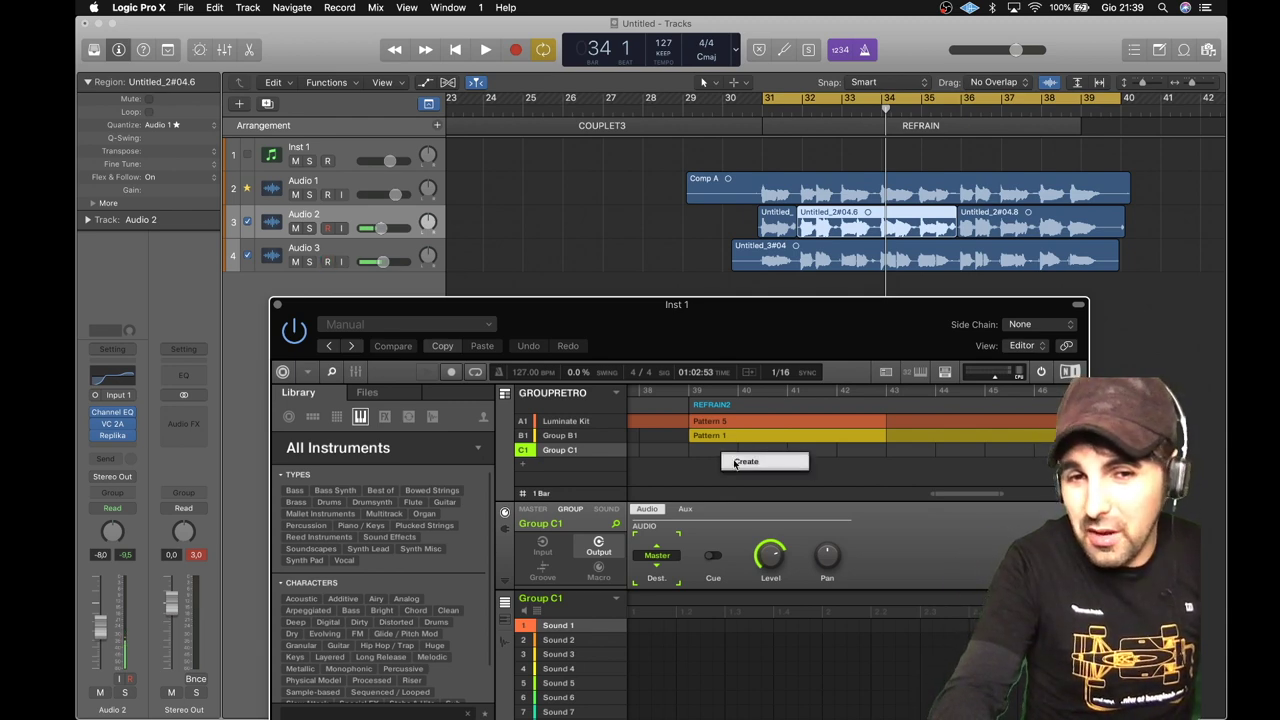
left_click(734, 461)
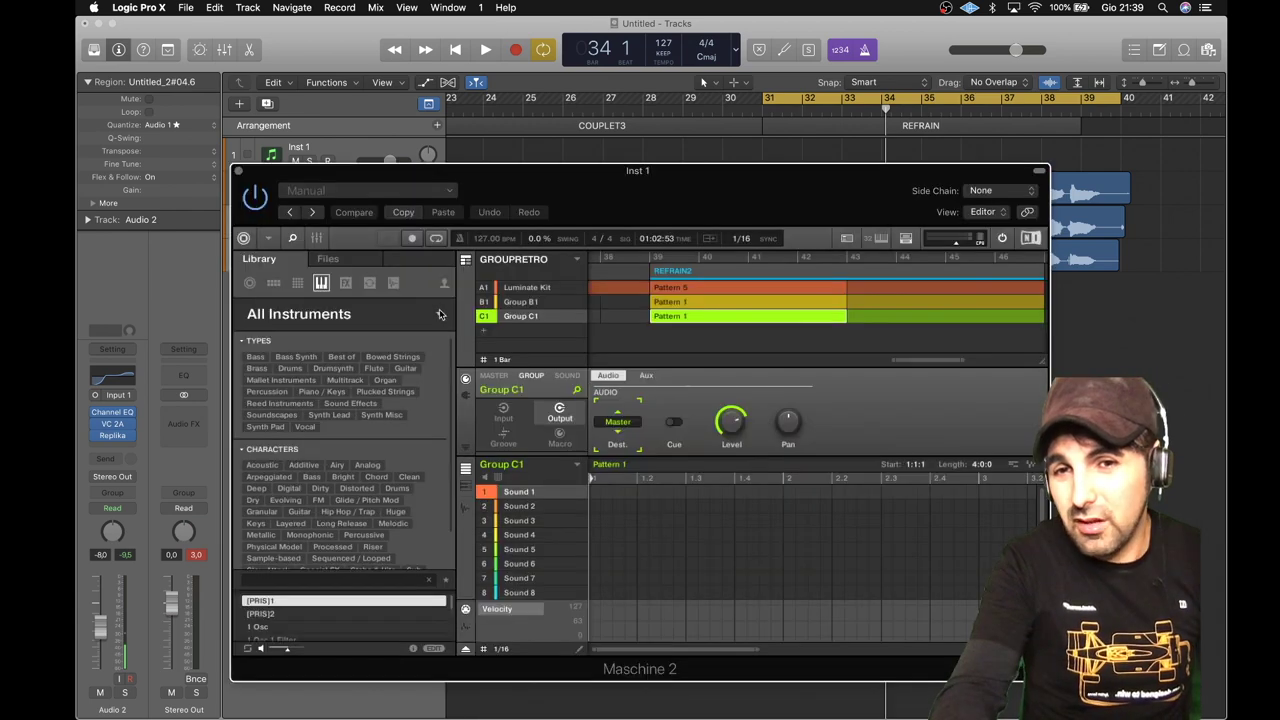
Load the Clavichord preset of the Clavinet instrument onto Sound 1 of Group C1
left_click(440, 314)
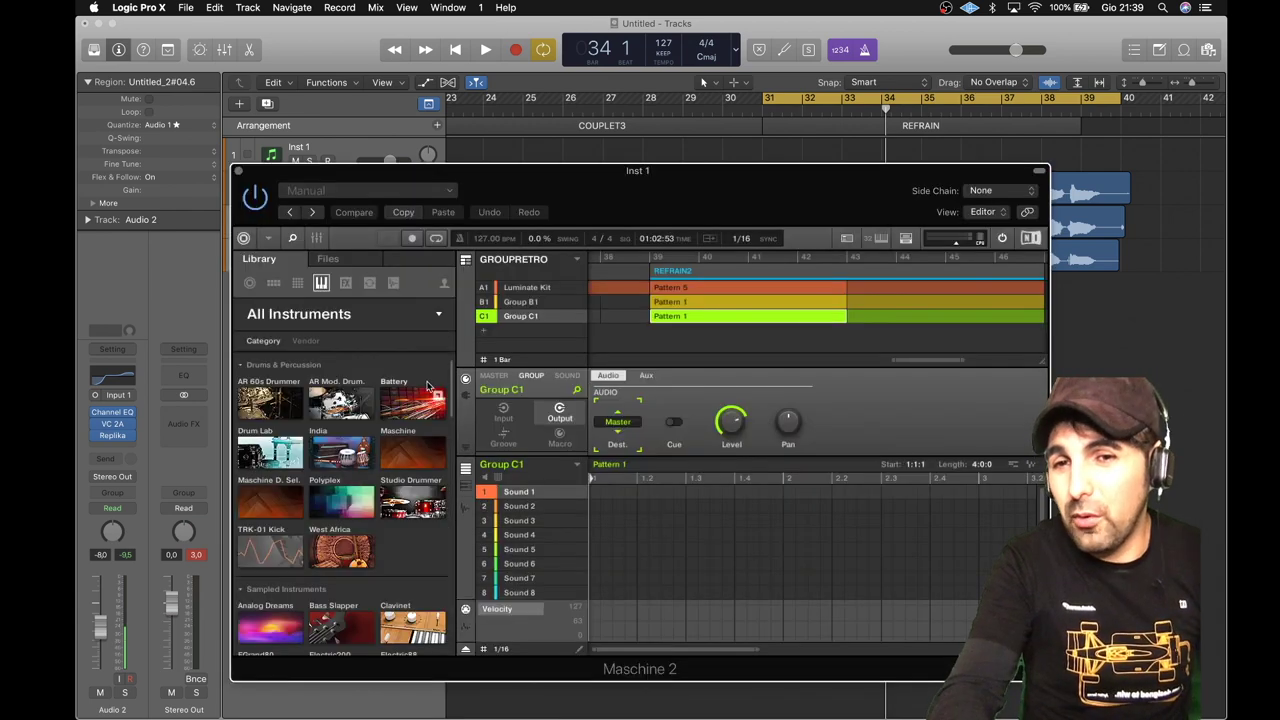
left_click(410, 626)
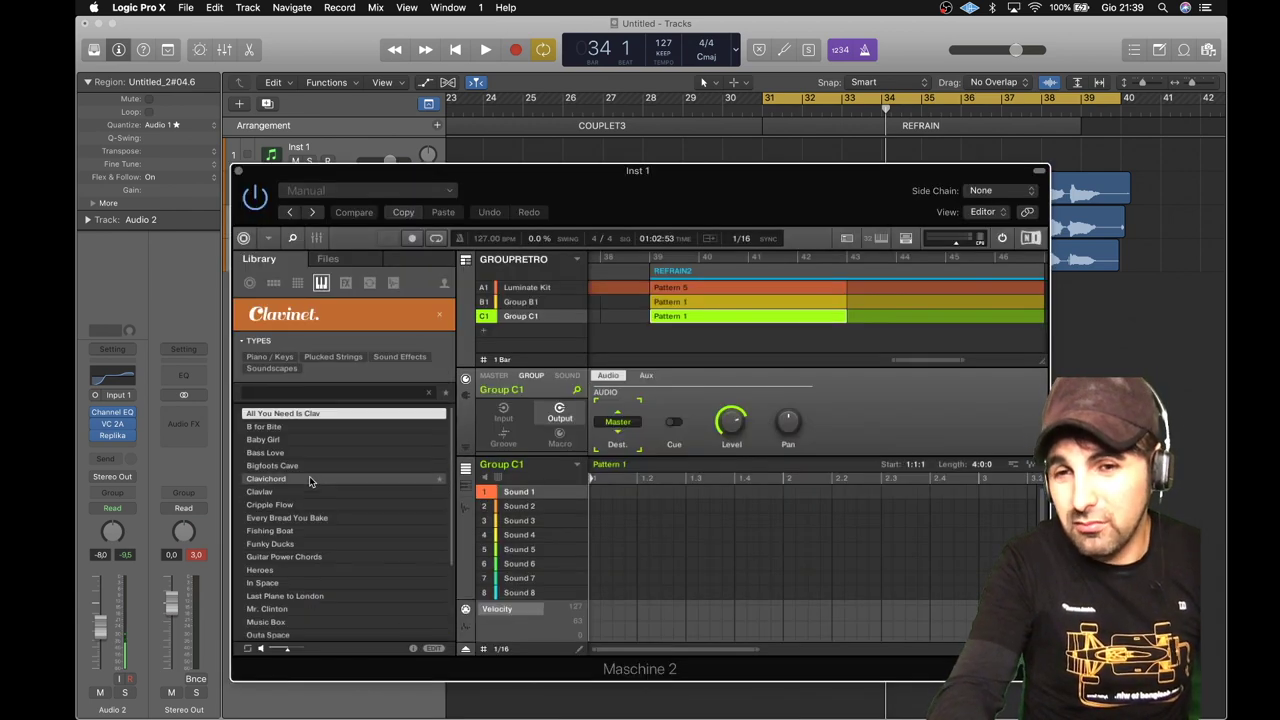
left_click_drag(314, 485, 502, 495)
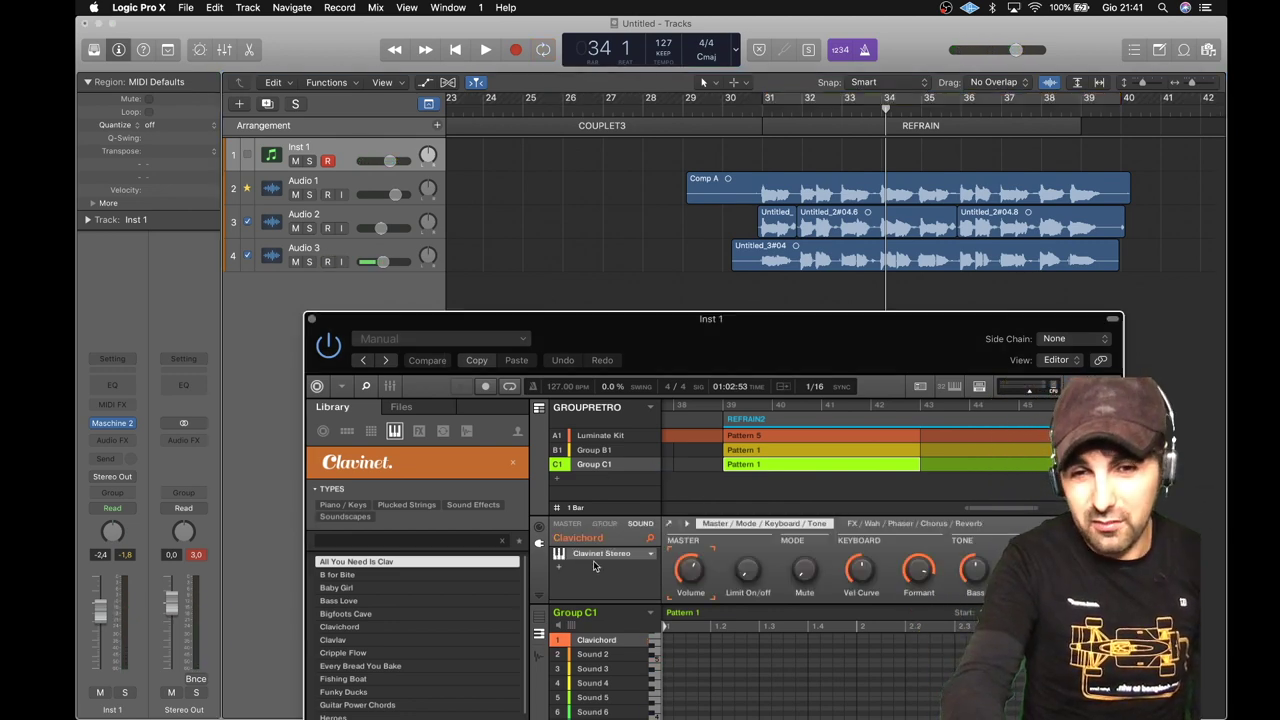
Add Guitar Rig 5 as an effect on the Clavichord sound and load the One May preset from Guitar Amps, AC Box
left_click(586, 566)
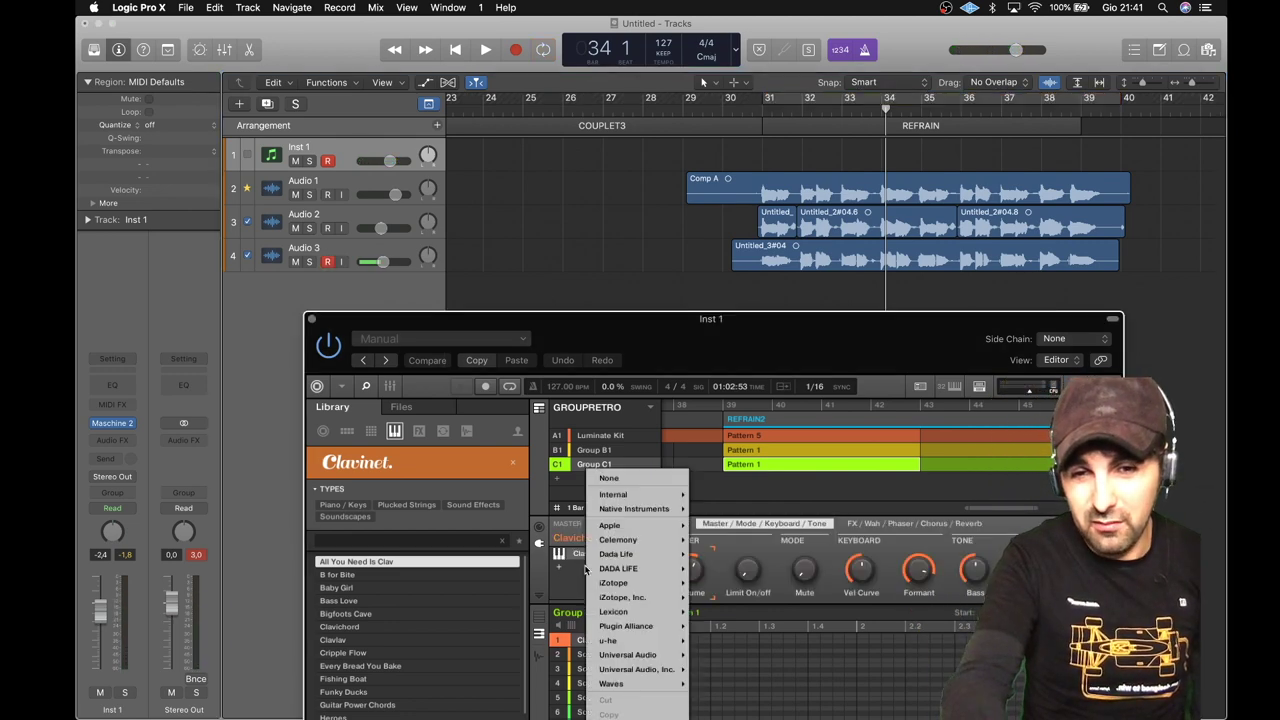
mouse_move(634, 513)
left_click(735, 604)
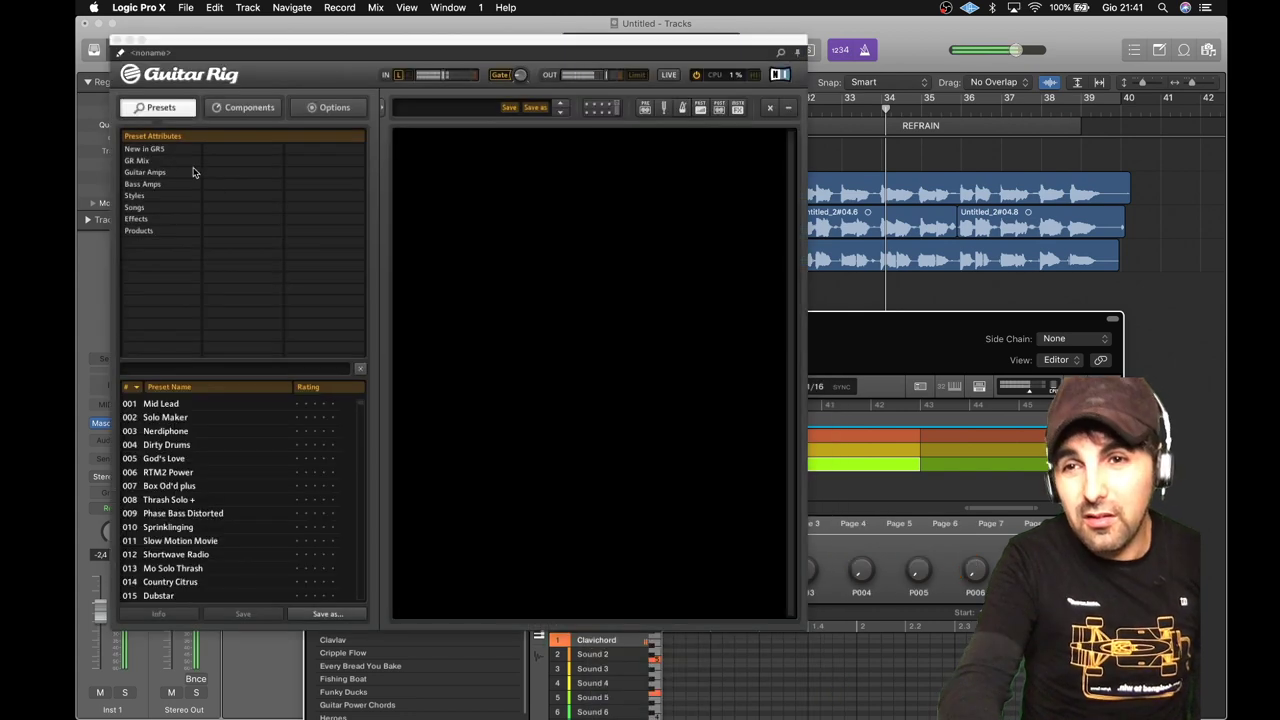
left_click(144, 173)
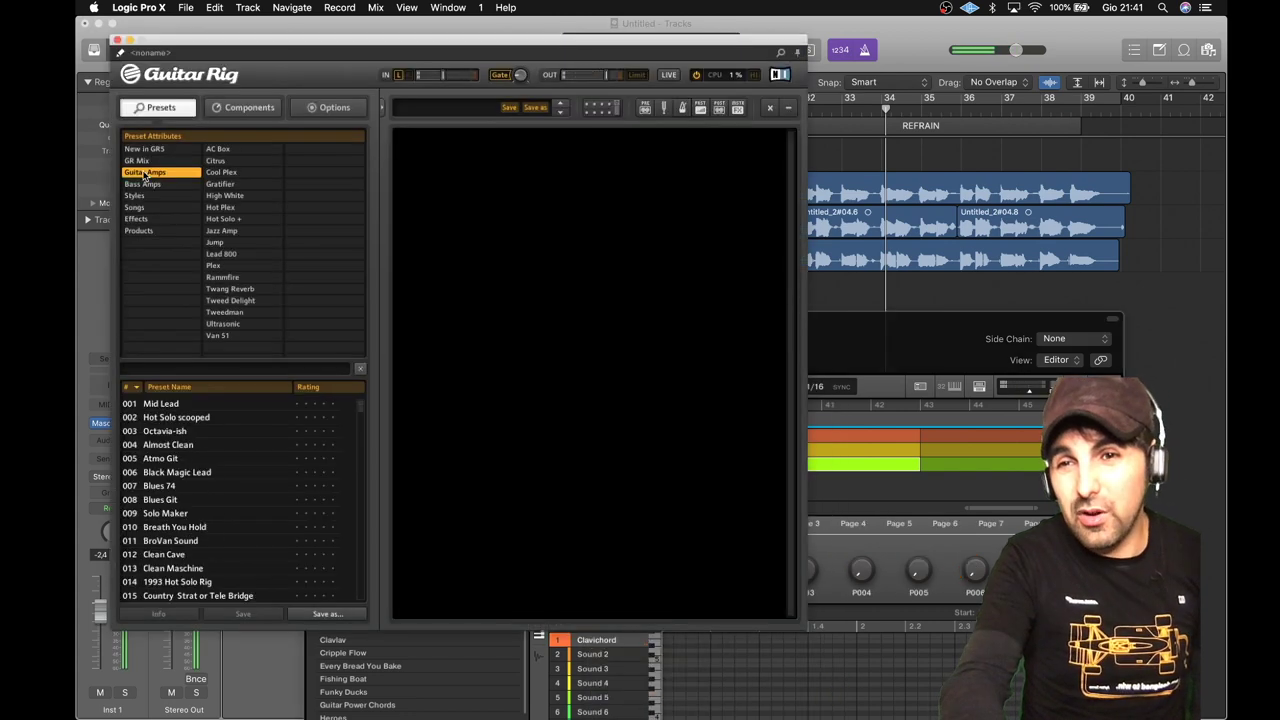
left_click(220, 149)
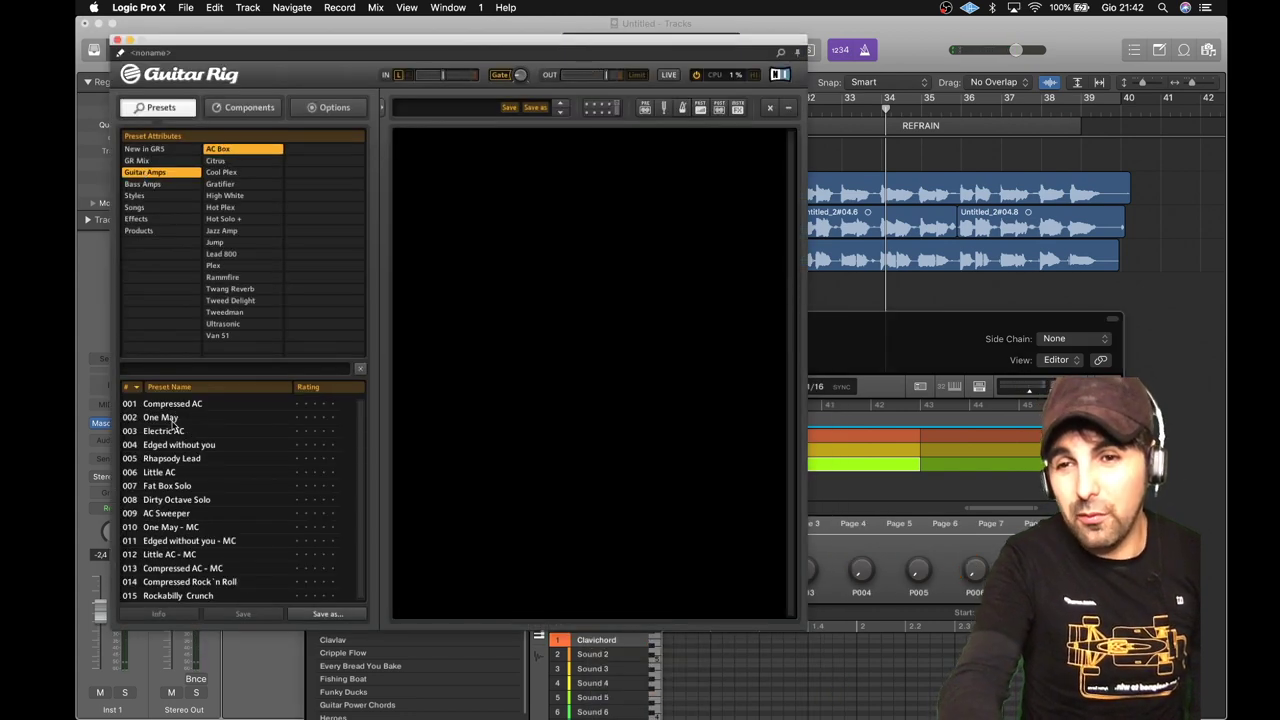
left_click(165, 418)
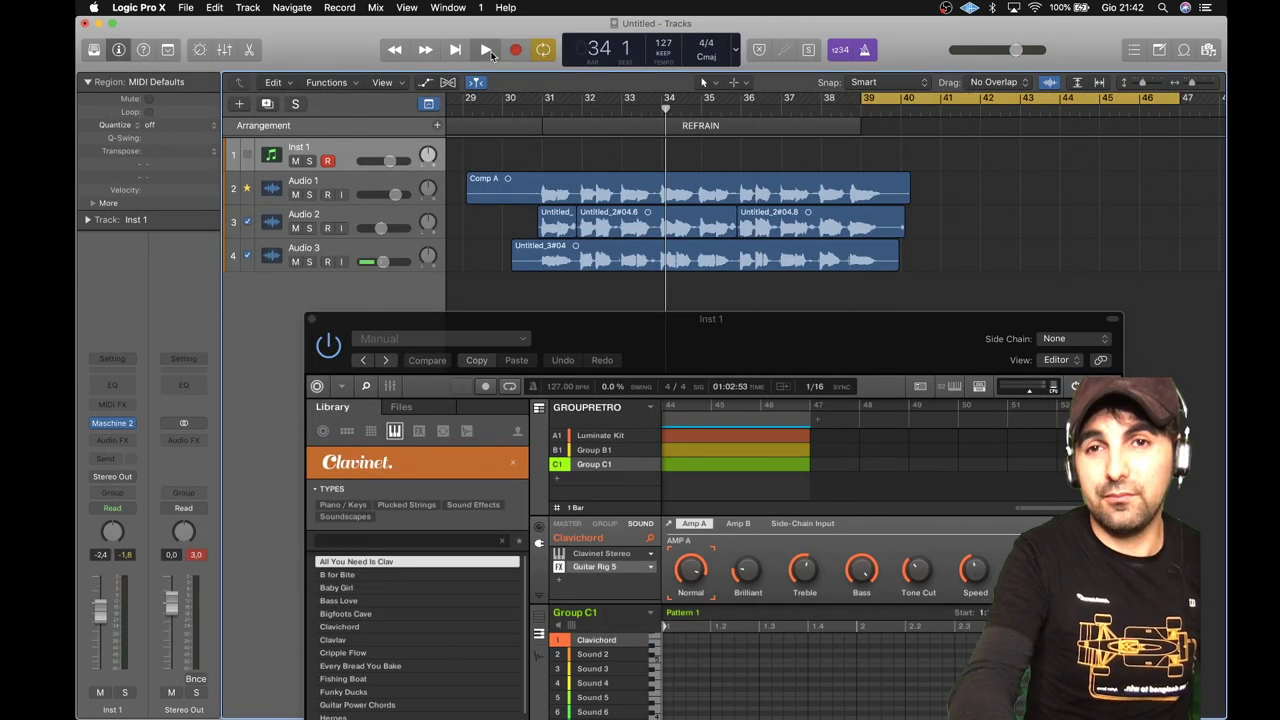
Play the second refrain until about bar 41 to rehearse the Clavichord, and create another pattern for Group C1
left_click(487, 50)
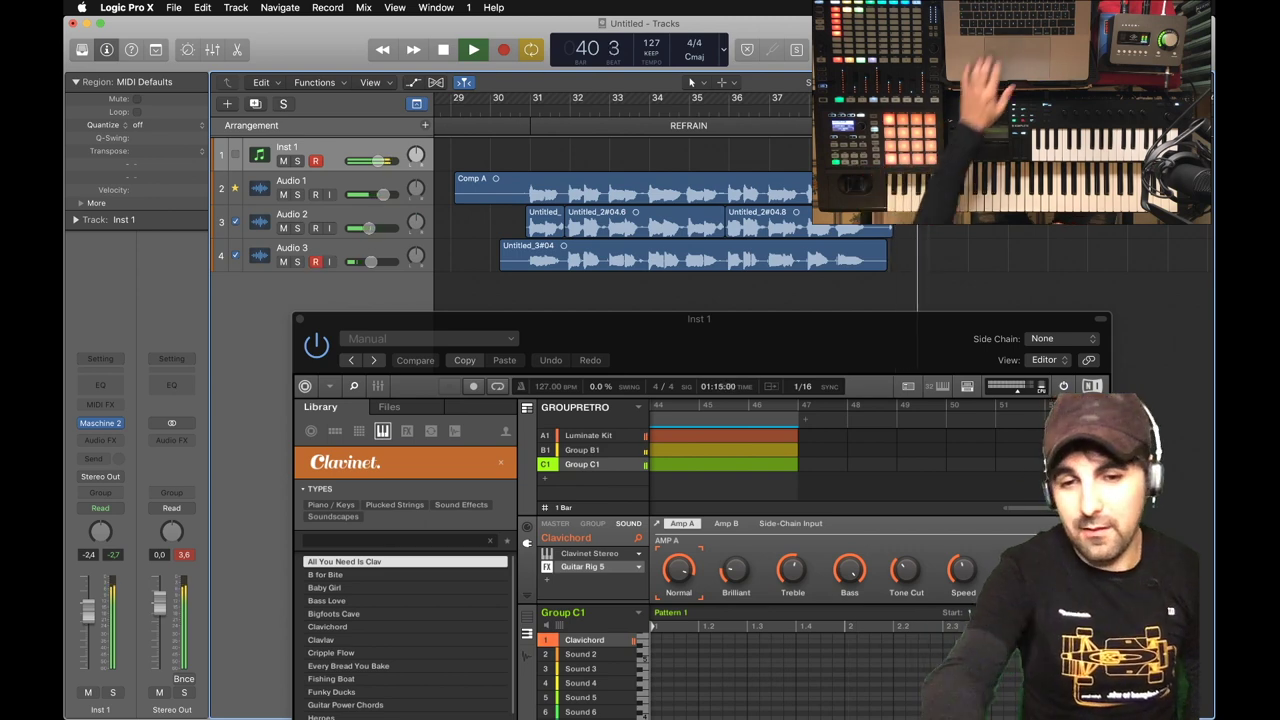
key("space")
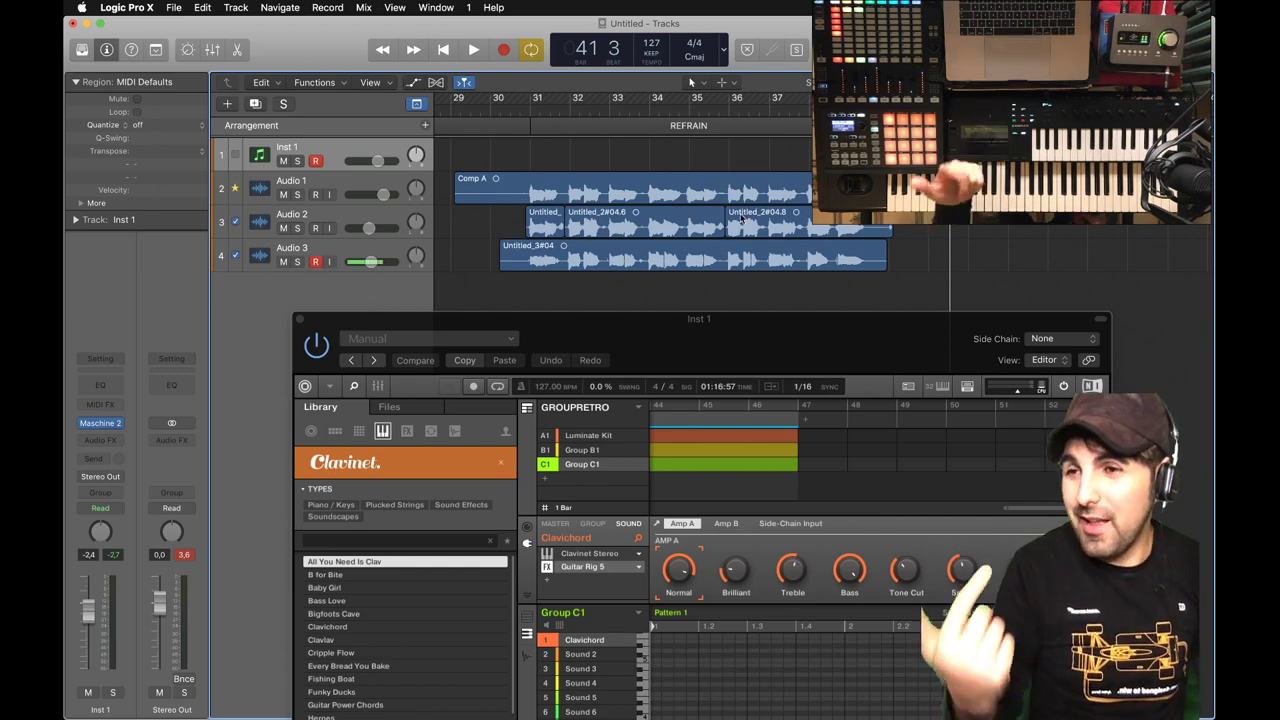
right_click(766, 466)
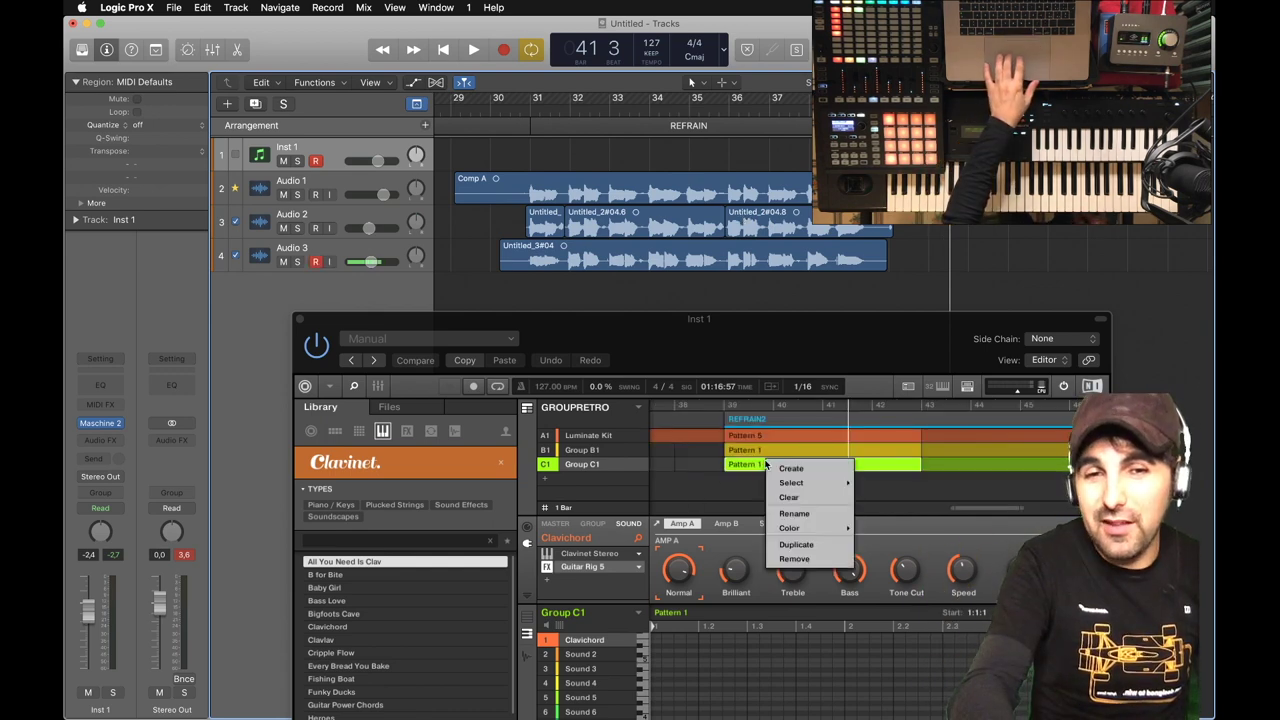
left_click(818, 472)
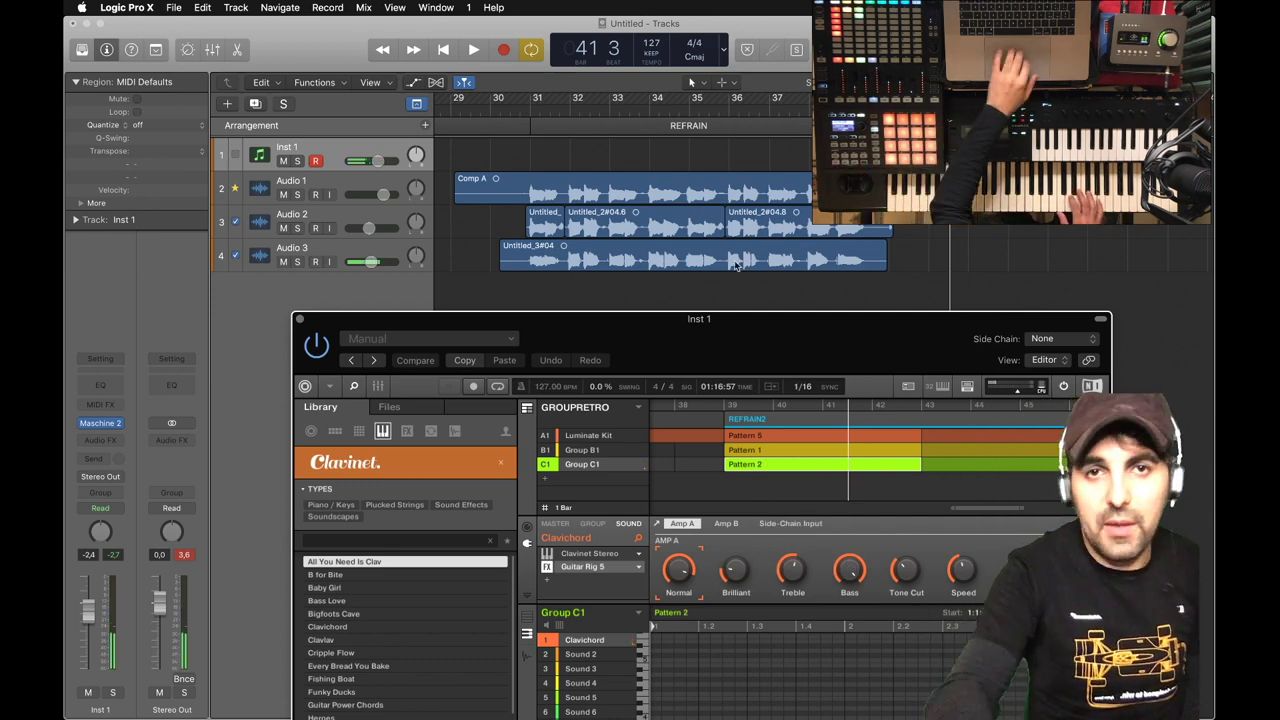
Record a Clavichord part into Group C1's Pattern 2 from bar 39 and play it back, stopping around bar 42
left_click(444, 50)
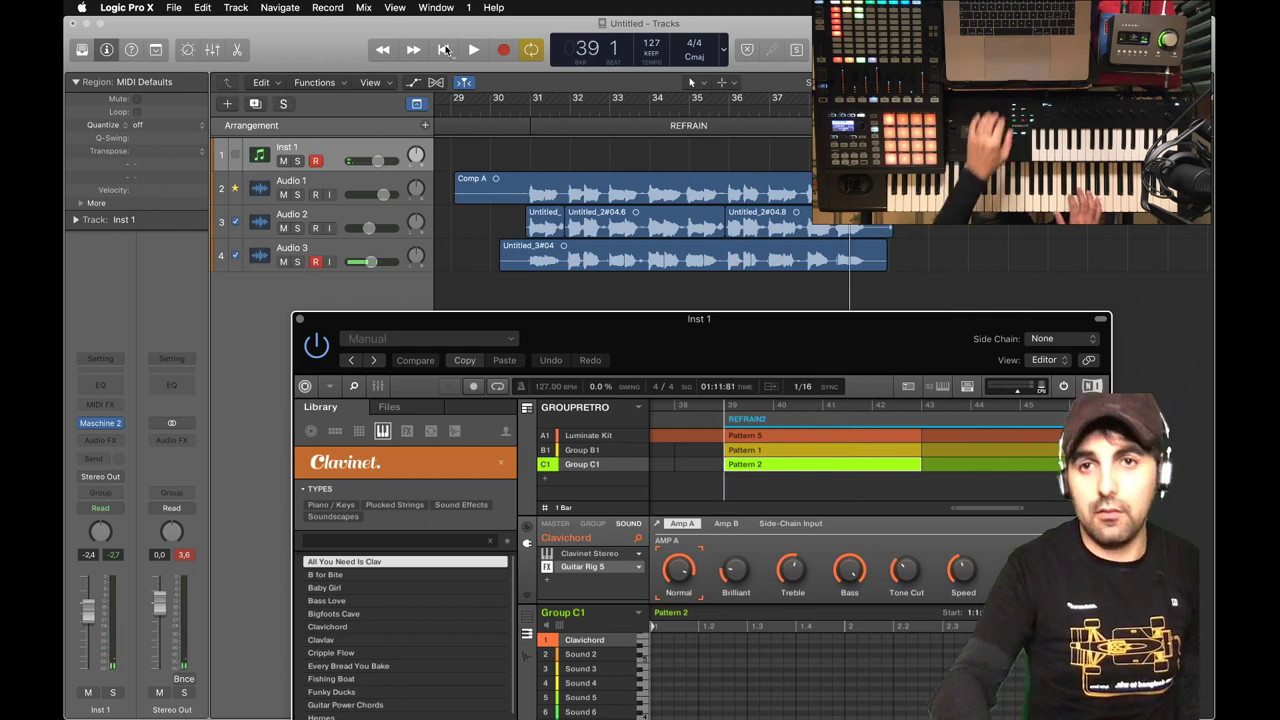
left_click(474, 50)
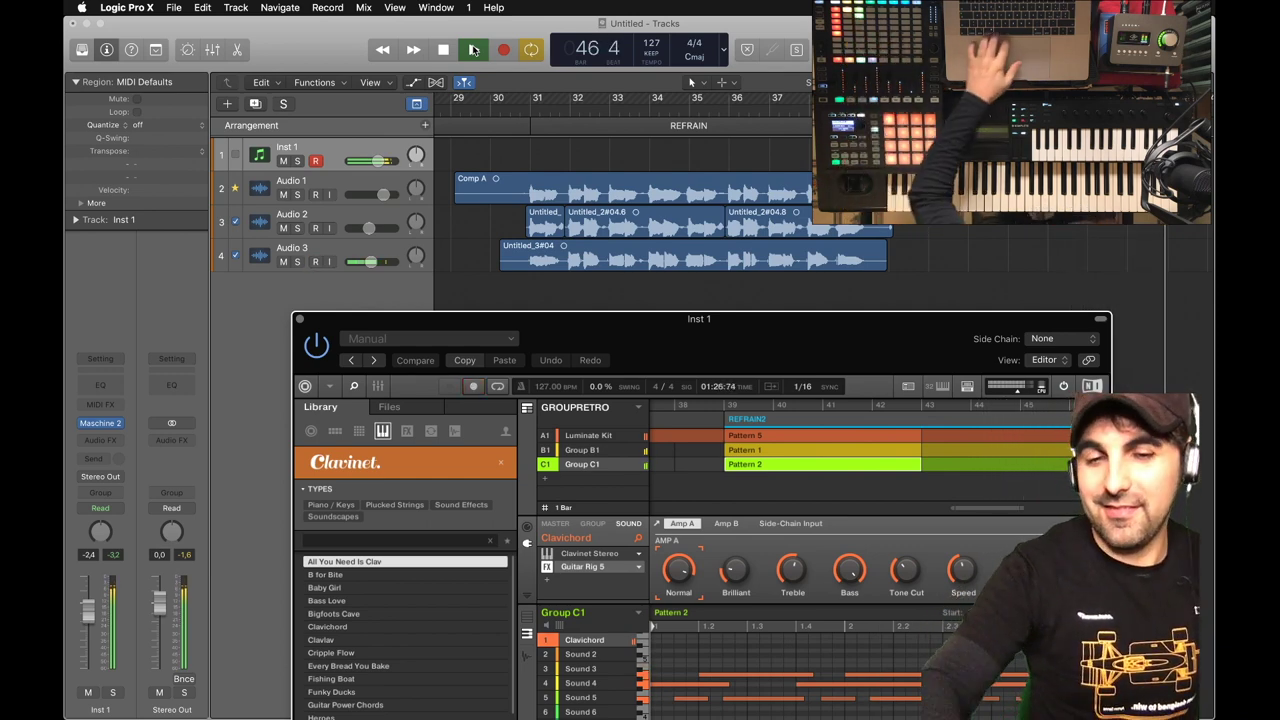
left_click(474, 50)
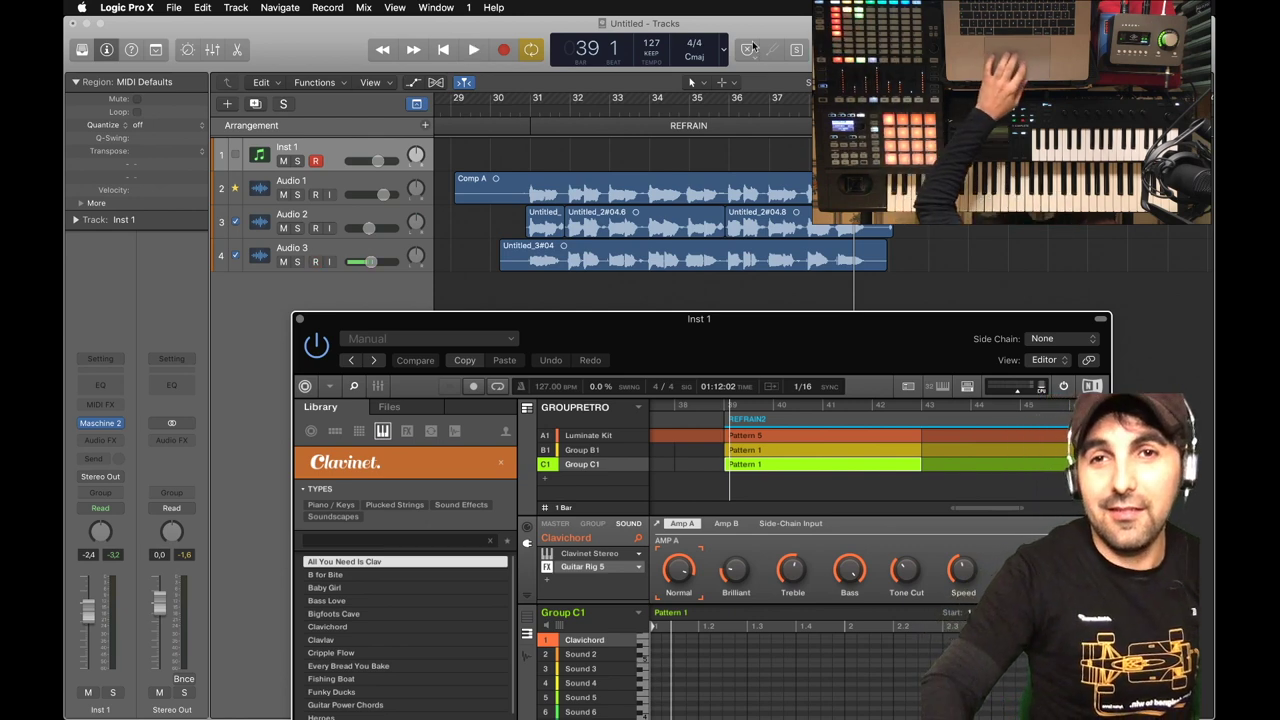
left_click(474, 50)
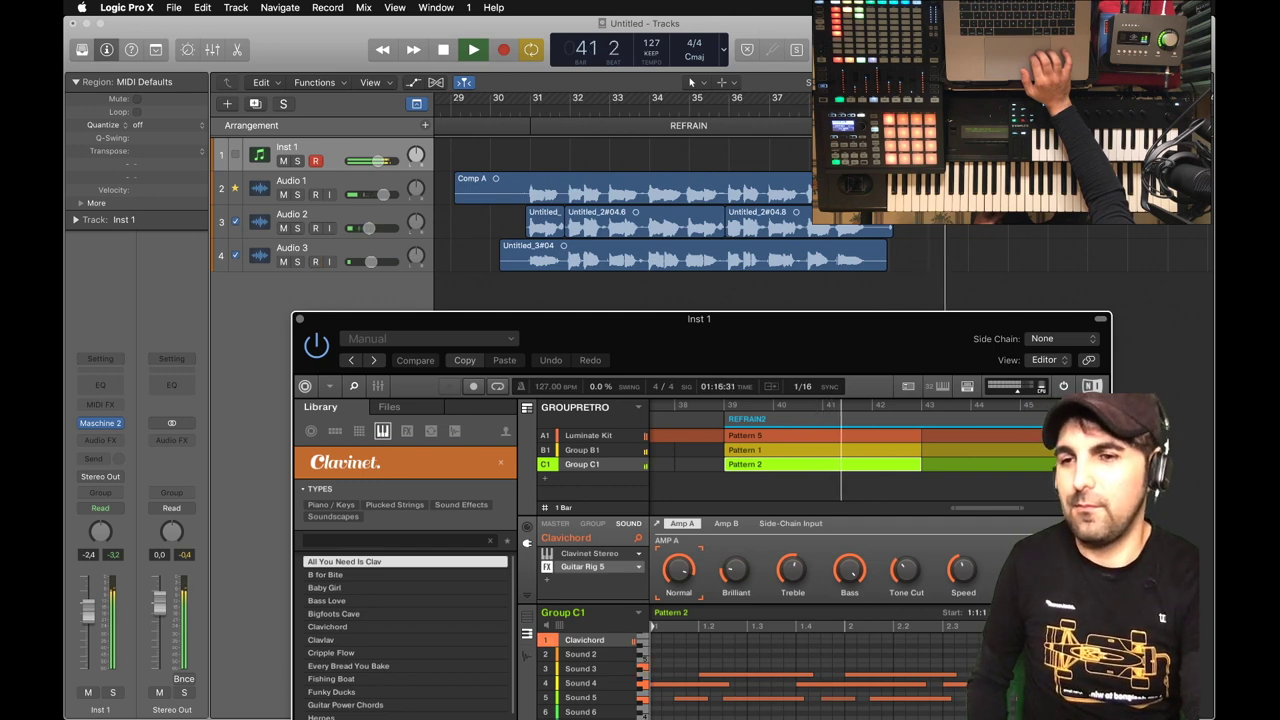
left_click(446, 52)
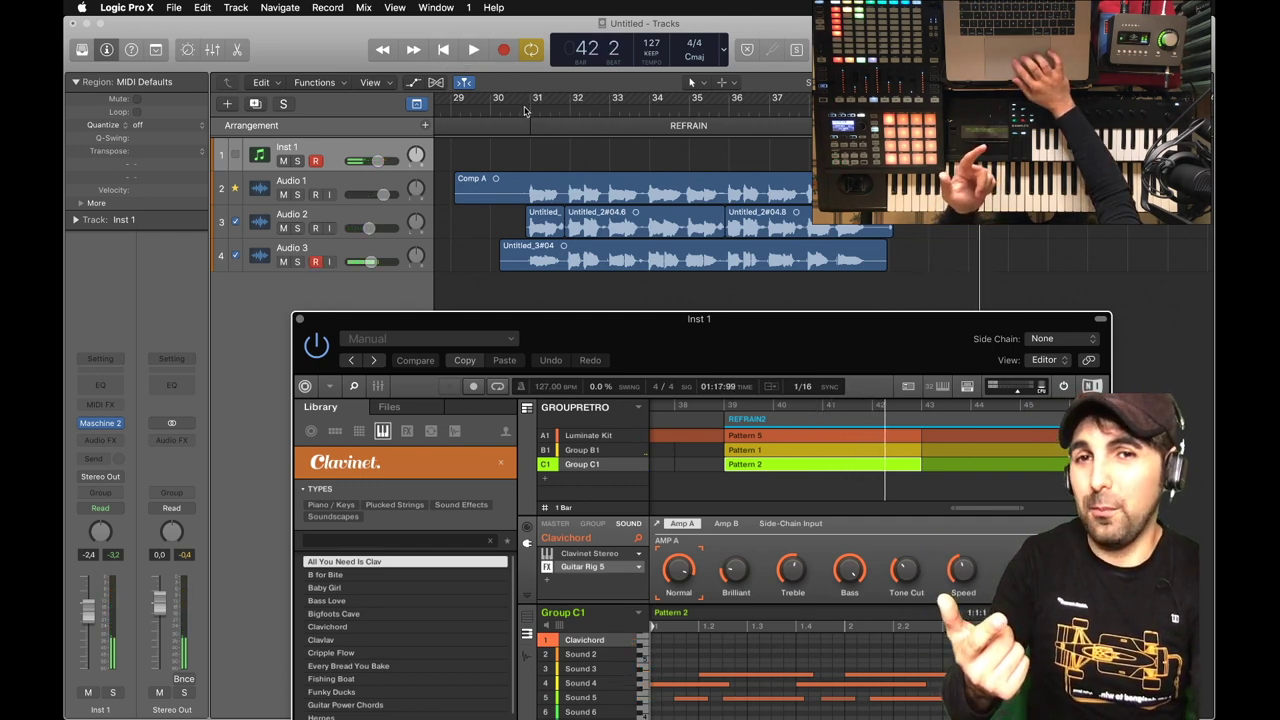
Play from bar 31 without the cycle while lowering Audio 3's volume slightly, and show Maschine's scene and pattern grid
left_click(524, 108)
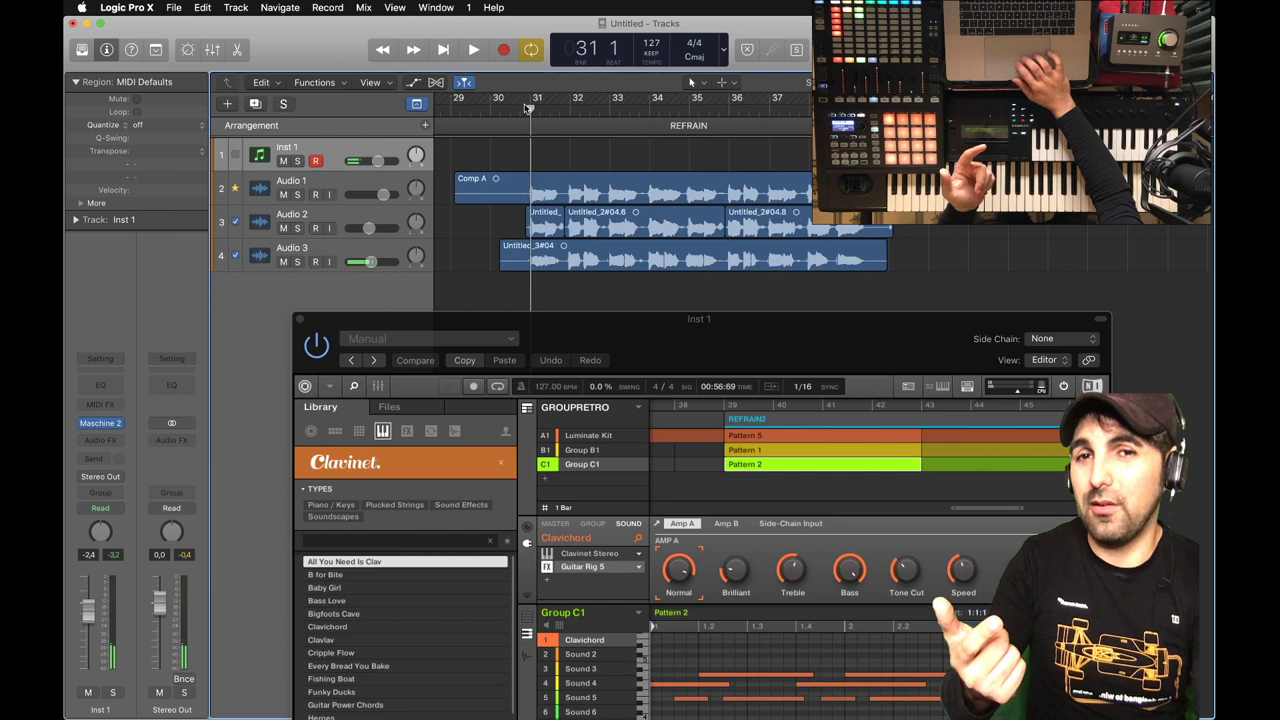
left_click(474, 50)
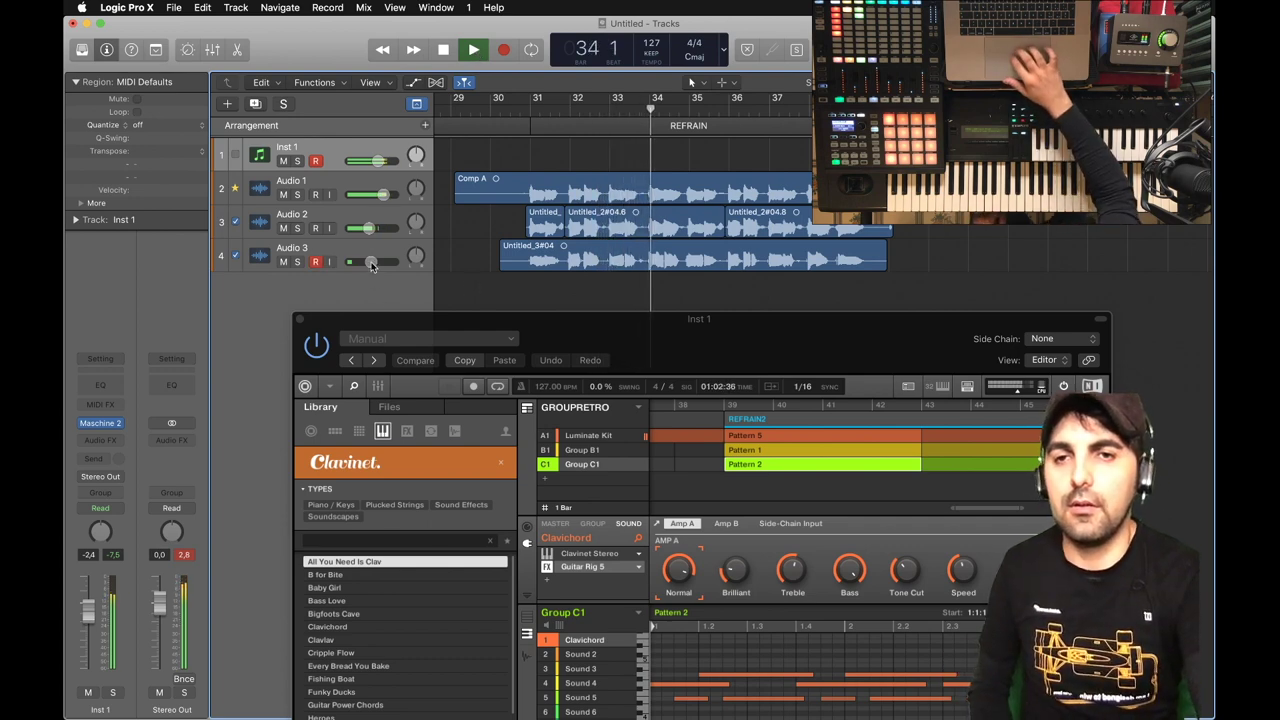
left_click_drag(371, 262, 367, 262)
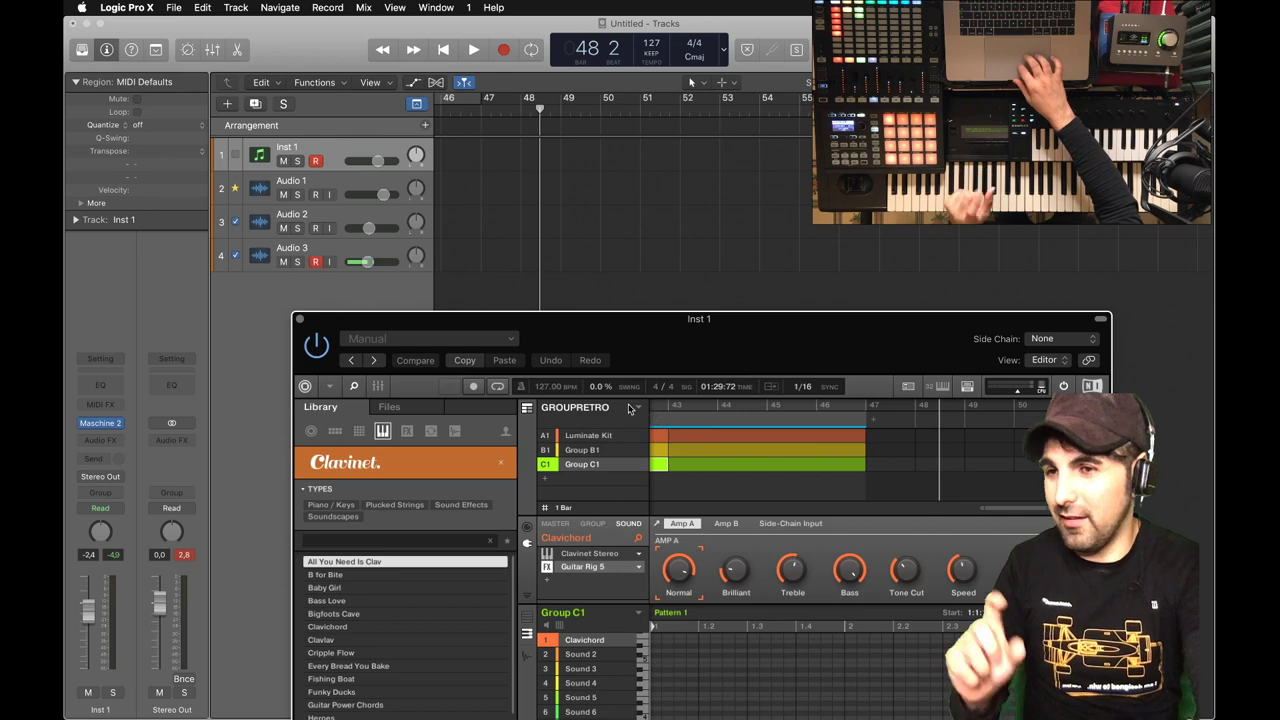
left_click(527, 411)
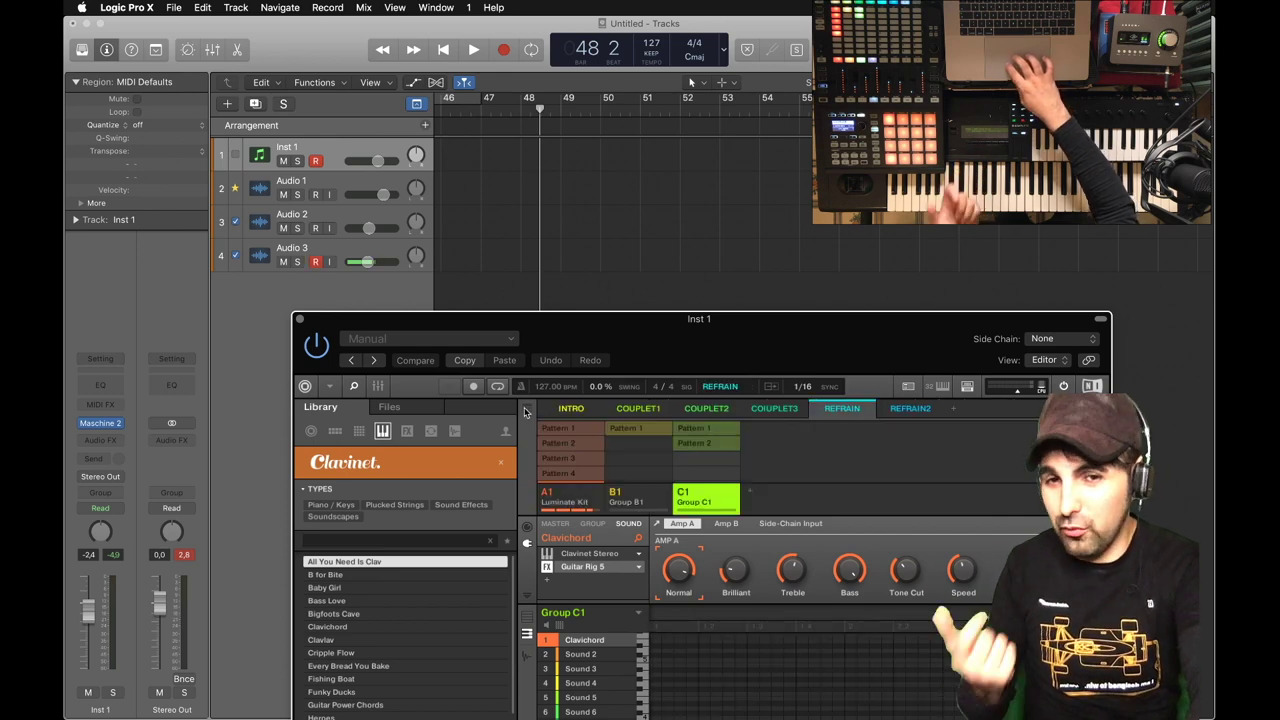
Duplicate the REFRAIN2 scene in Maschine and rename the copy REFRAIN3
left_click(919, 410)
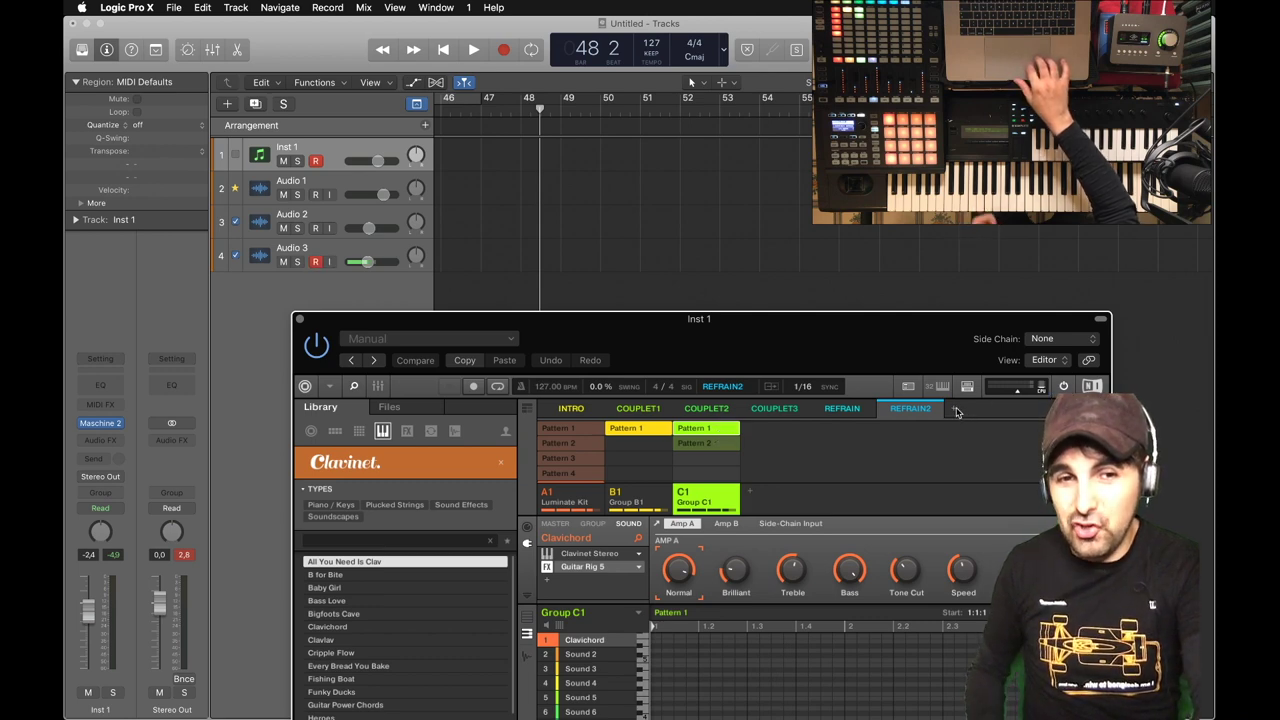
right_click(921, 414)
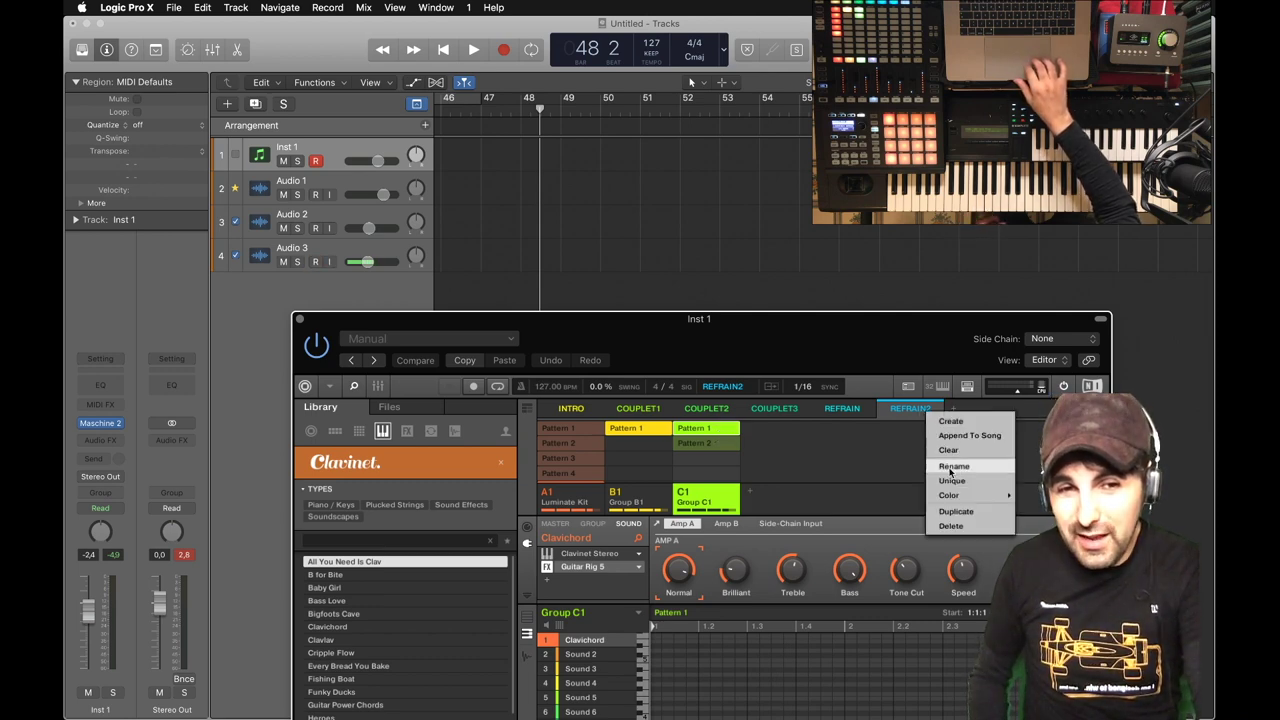
left_click(955, 512)
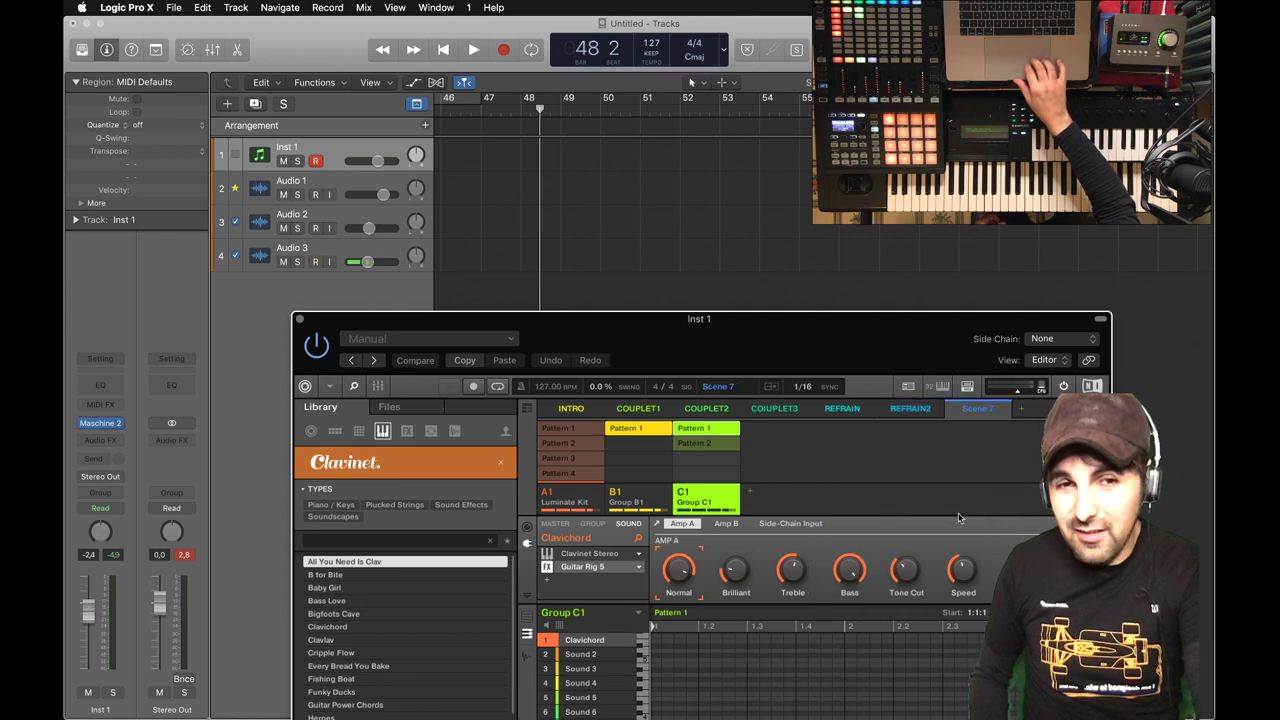
right_click(976, 410)
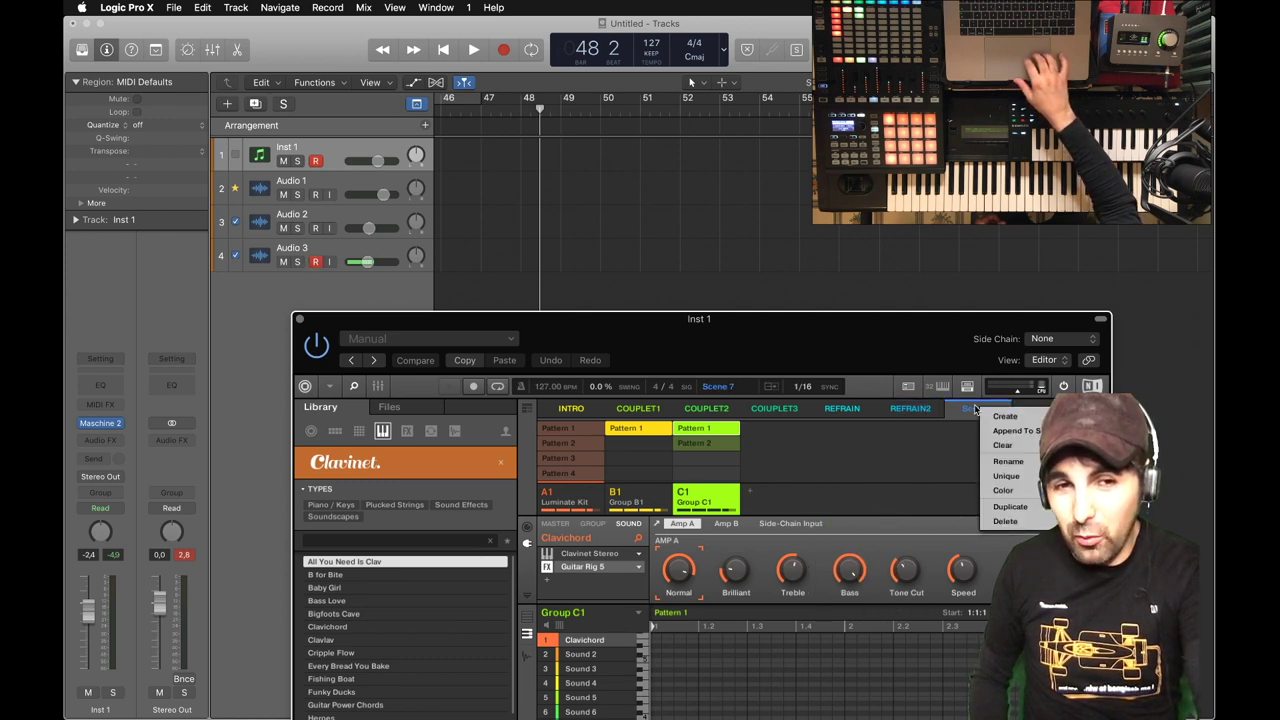
left_click(1009, 463)
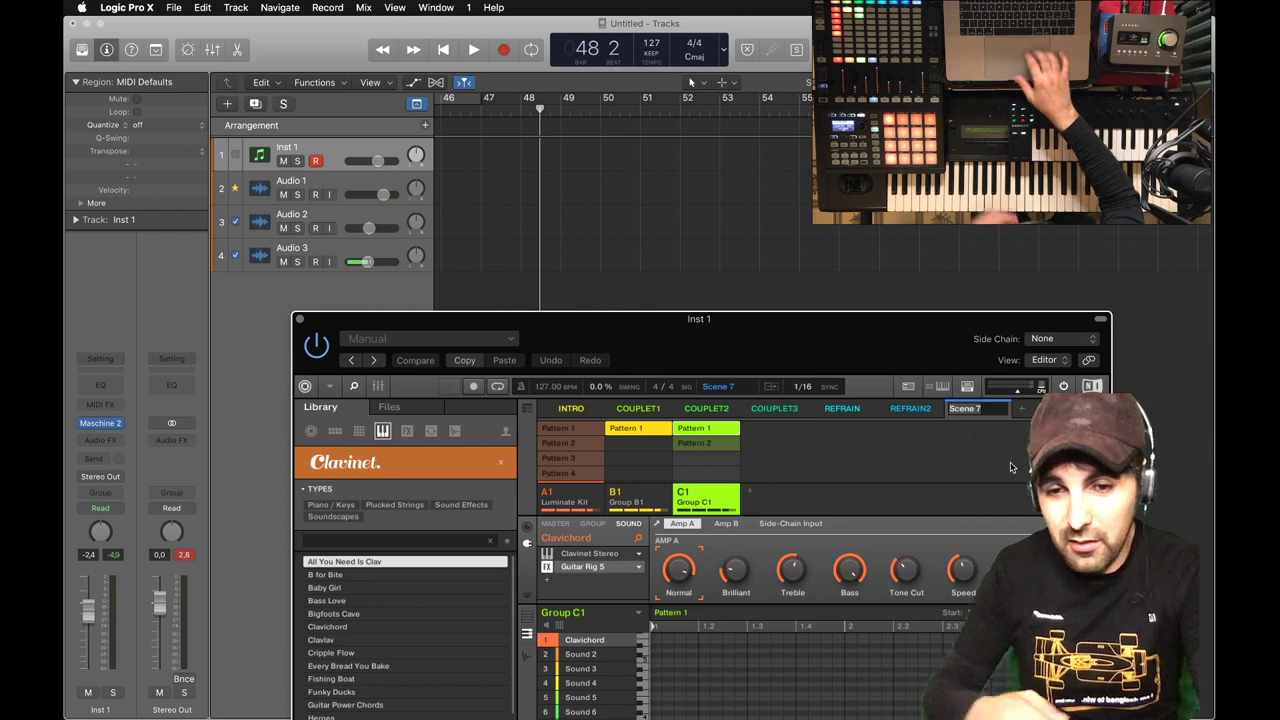
type("REFRAIN3")
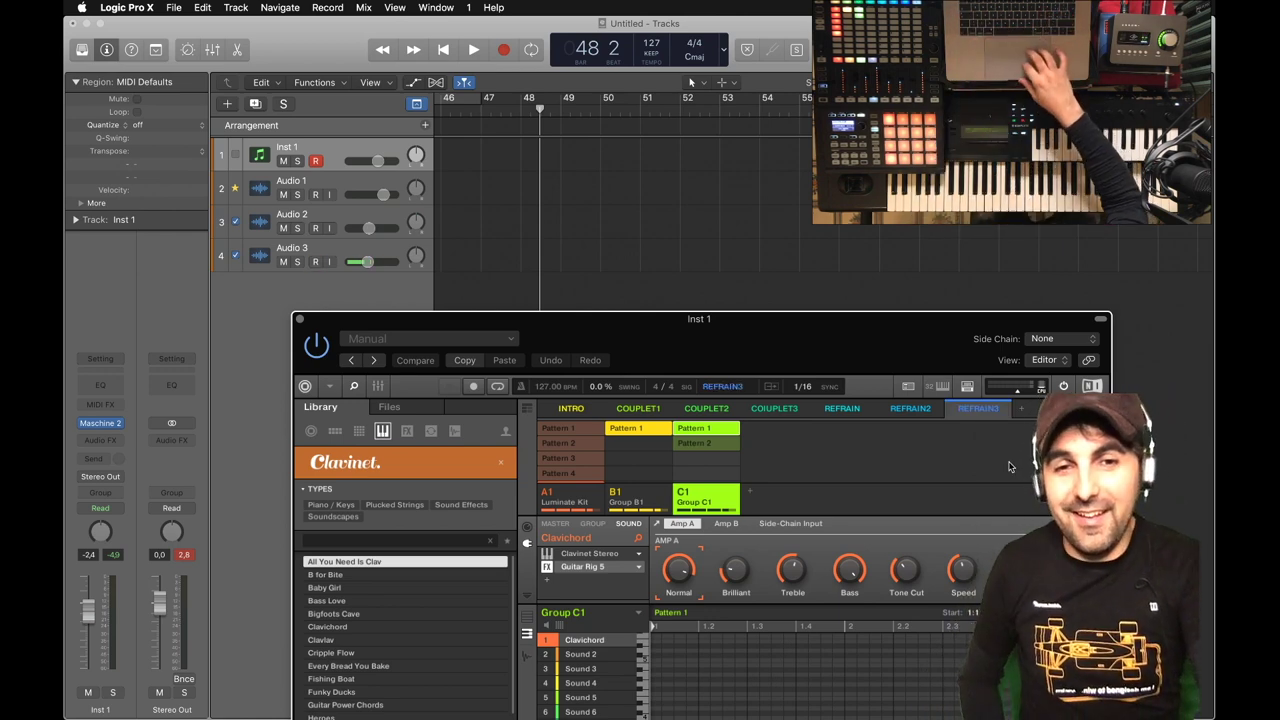
Assign Group C1's Pattern 2 to the REFRAIN3 scene and place that scene in the song arrangement at bar 47
left_click(719, 448)
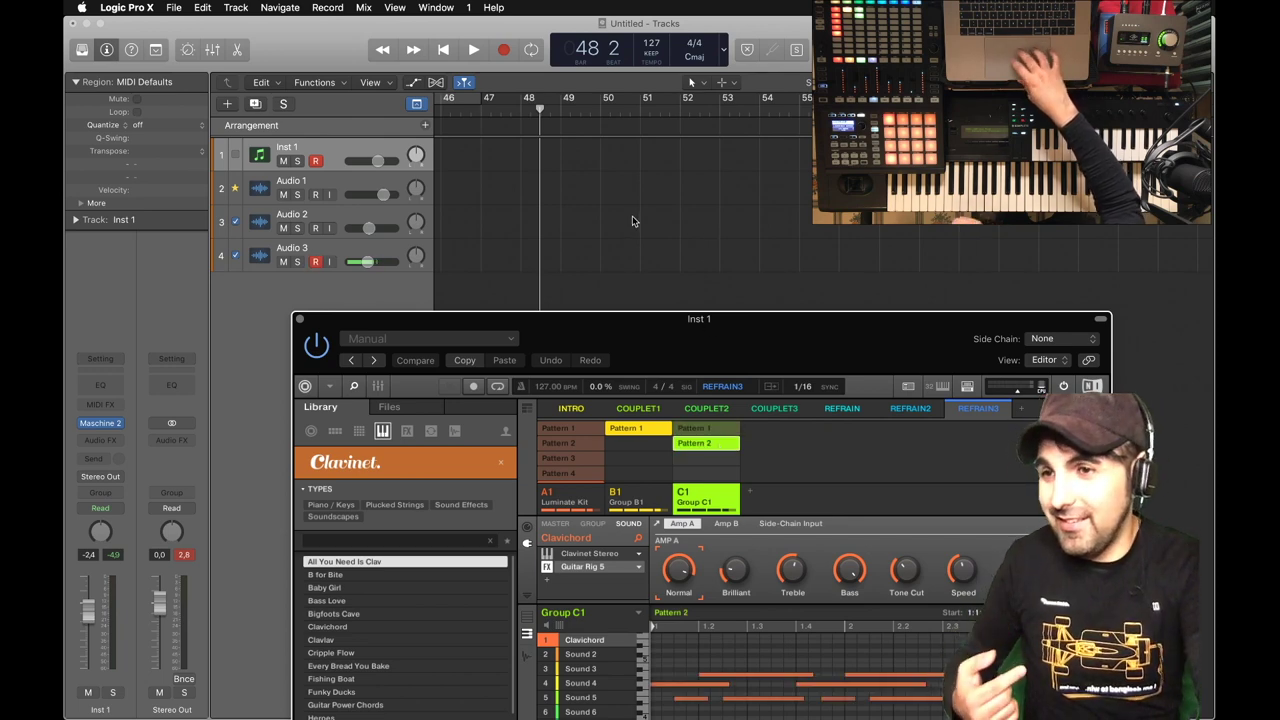
scroll(632, 221, "left", 3)
scroll(632, 221, "left", 3)
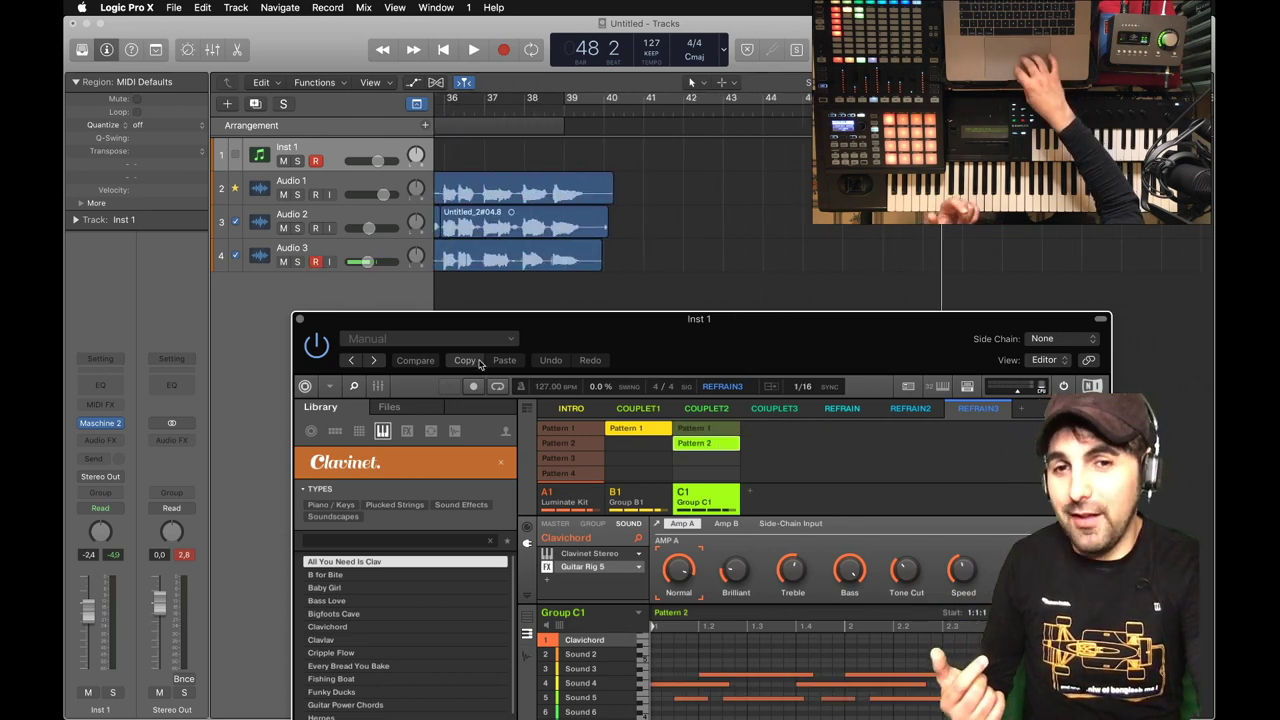
left_click(526, 408)
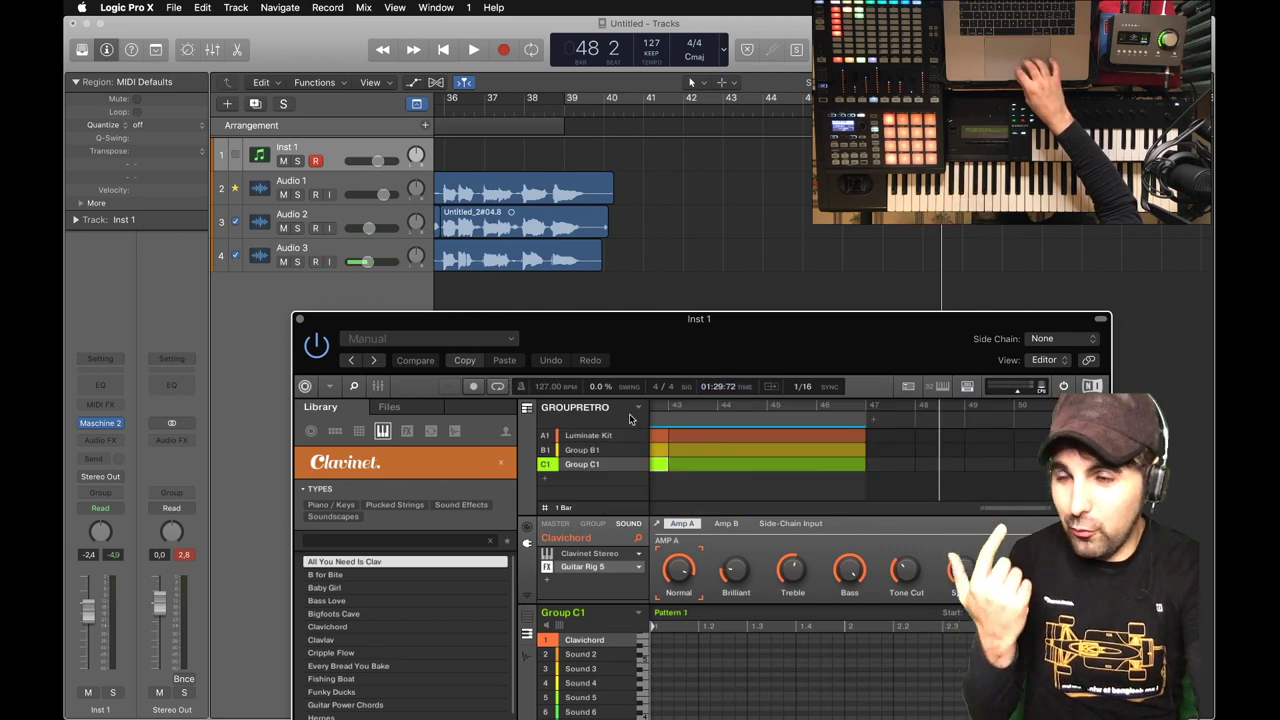
scroll(845, 445, "left", 5)
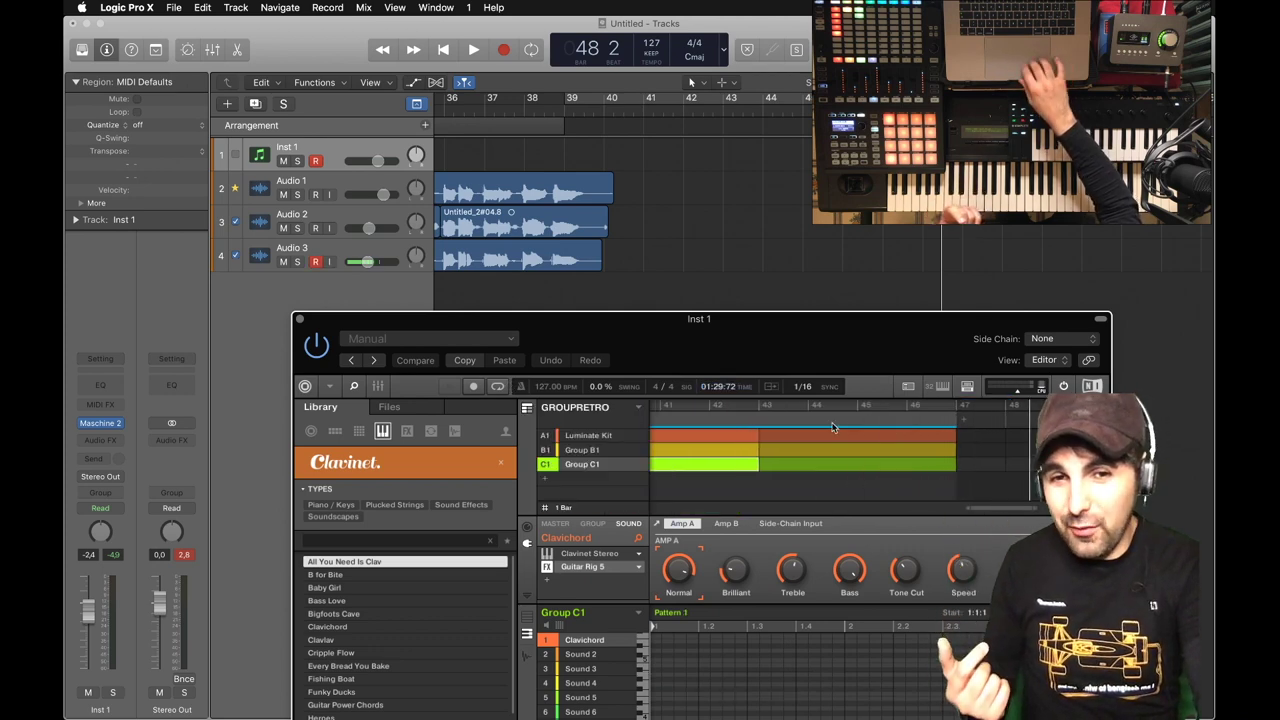
scroll(850, 465, "right", 5)
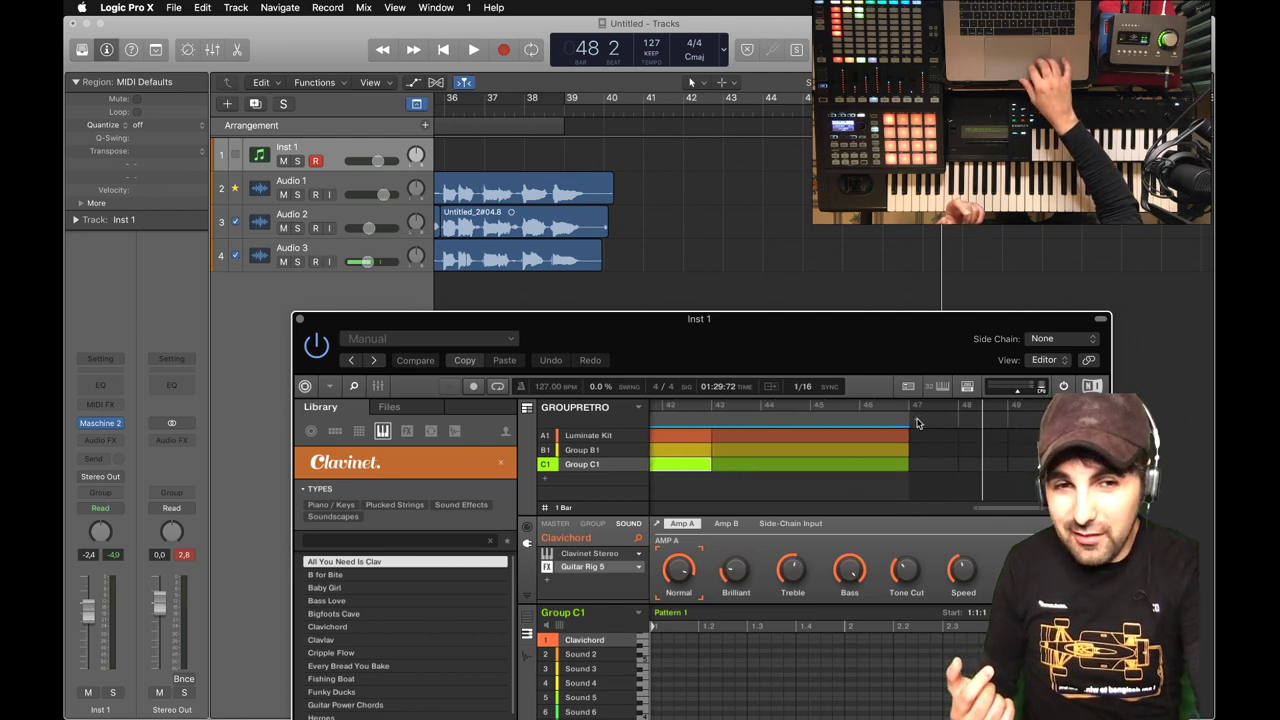
left_click(917, 422)
right_click(931, 421)
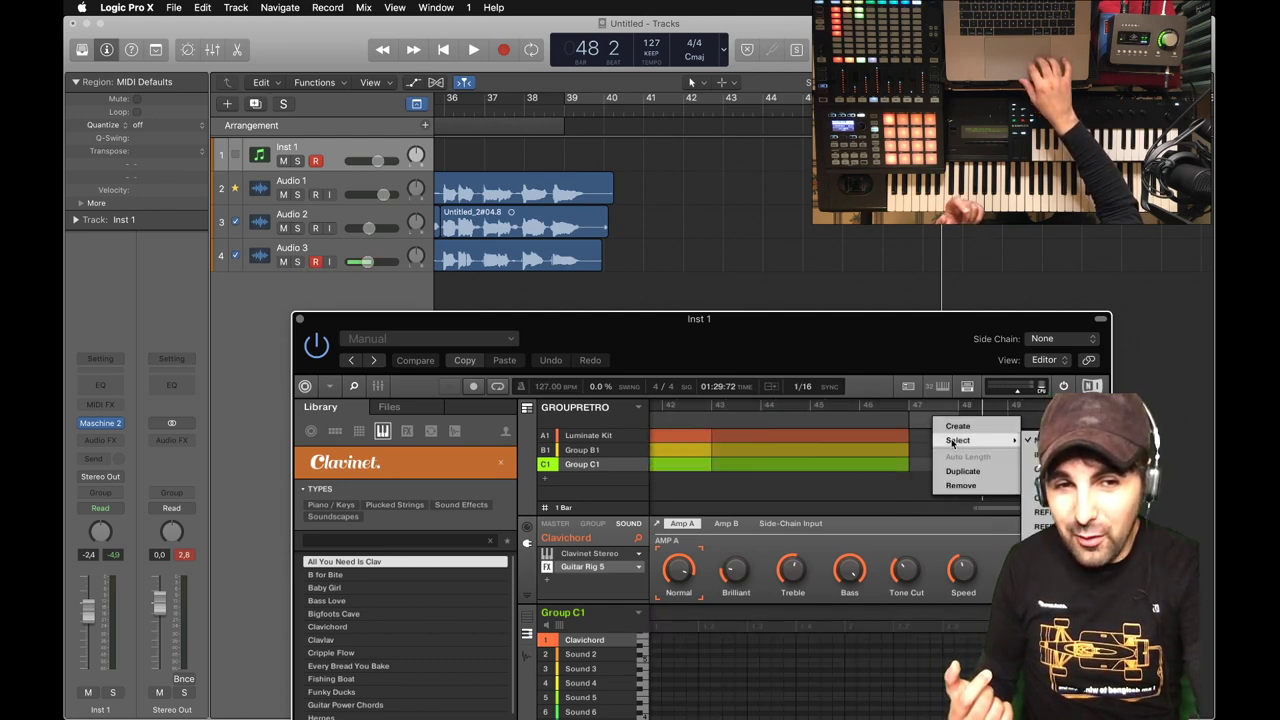
mouse_move(957, 440)
left_click(1052, 541)
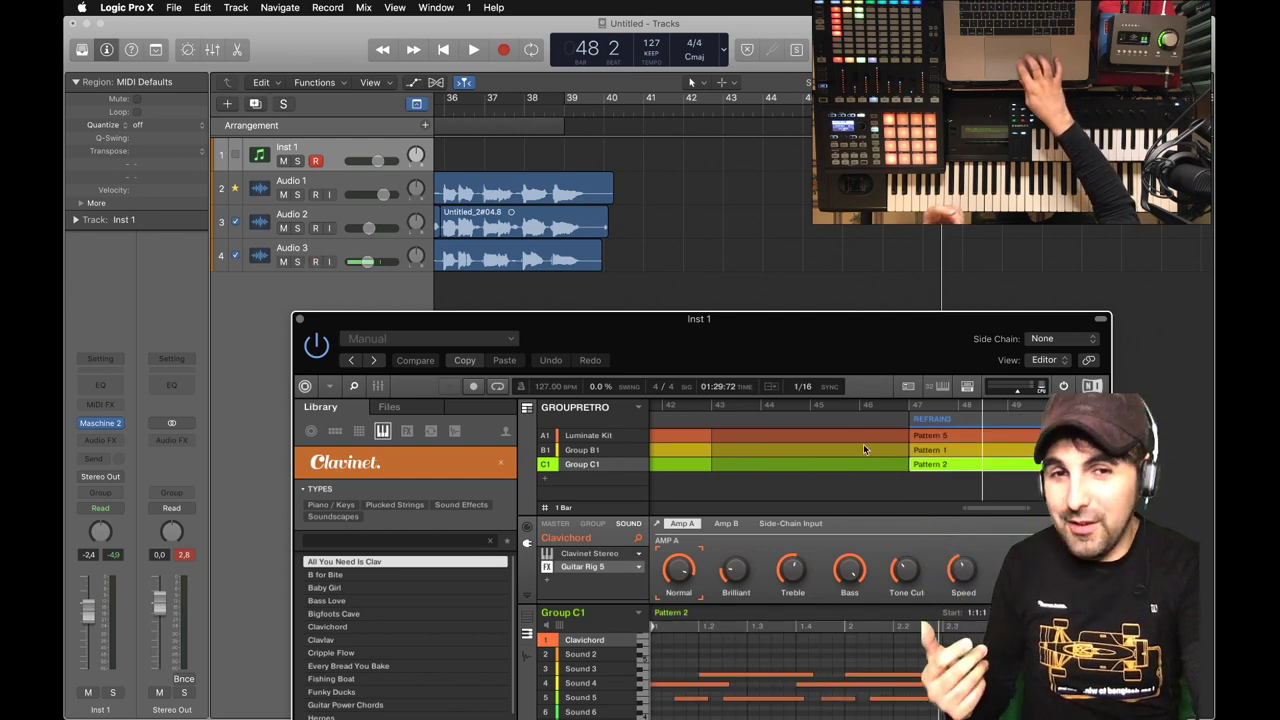
Play the song from bar 31 to about bar 55 and extend Maschine's REFRAIN3 section to bar 55
scroll(760, 430, "left", 5)
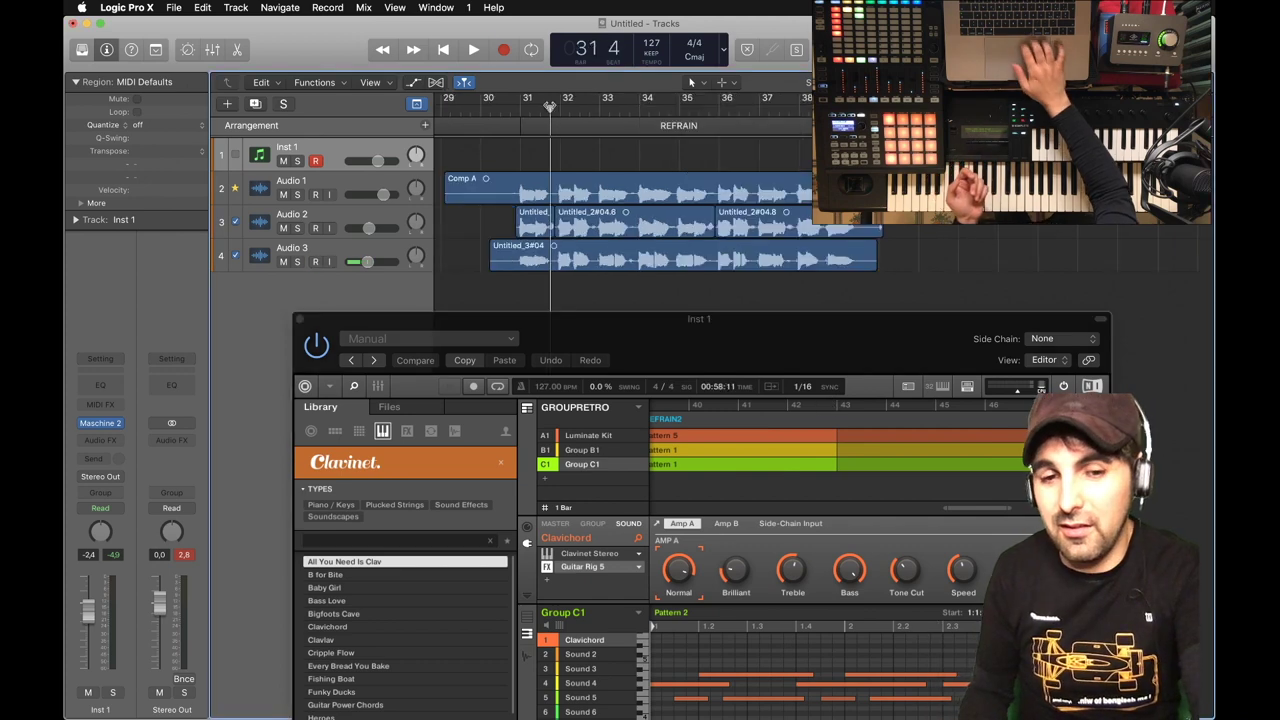
key("space")
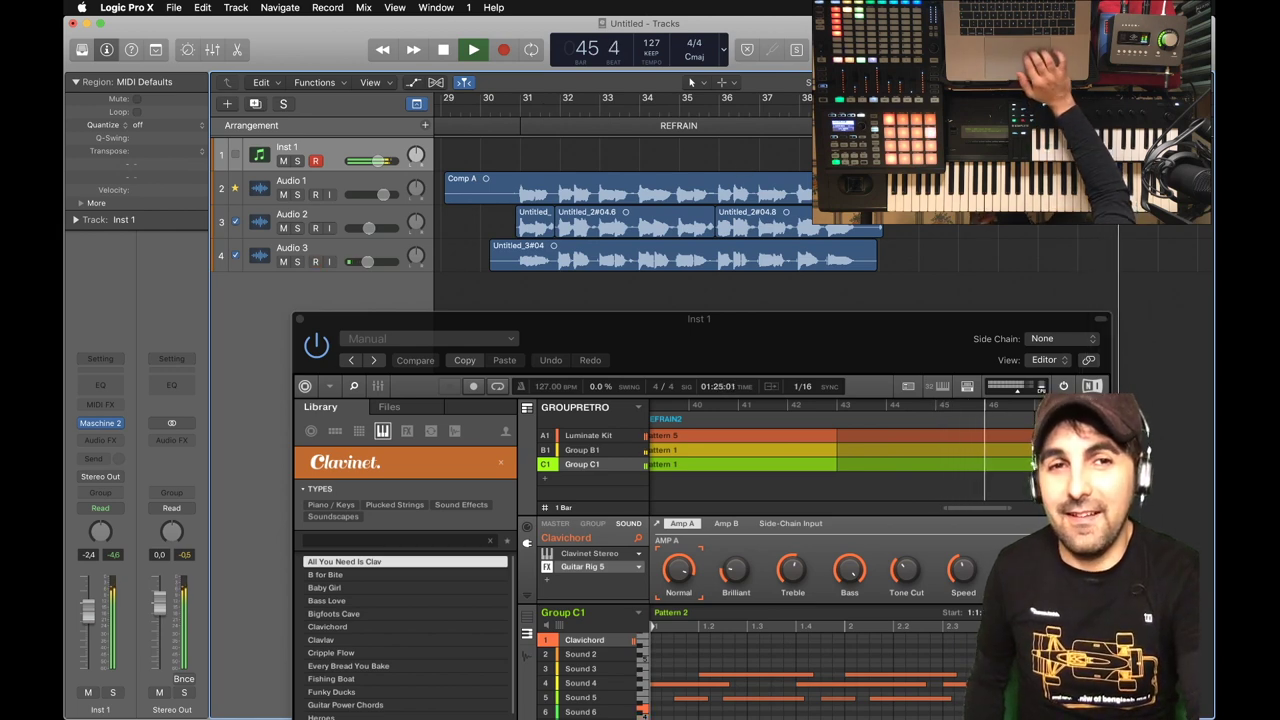
key("c")
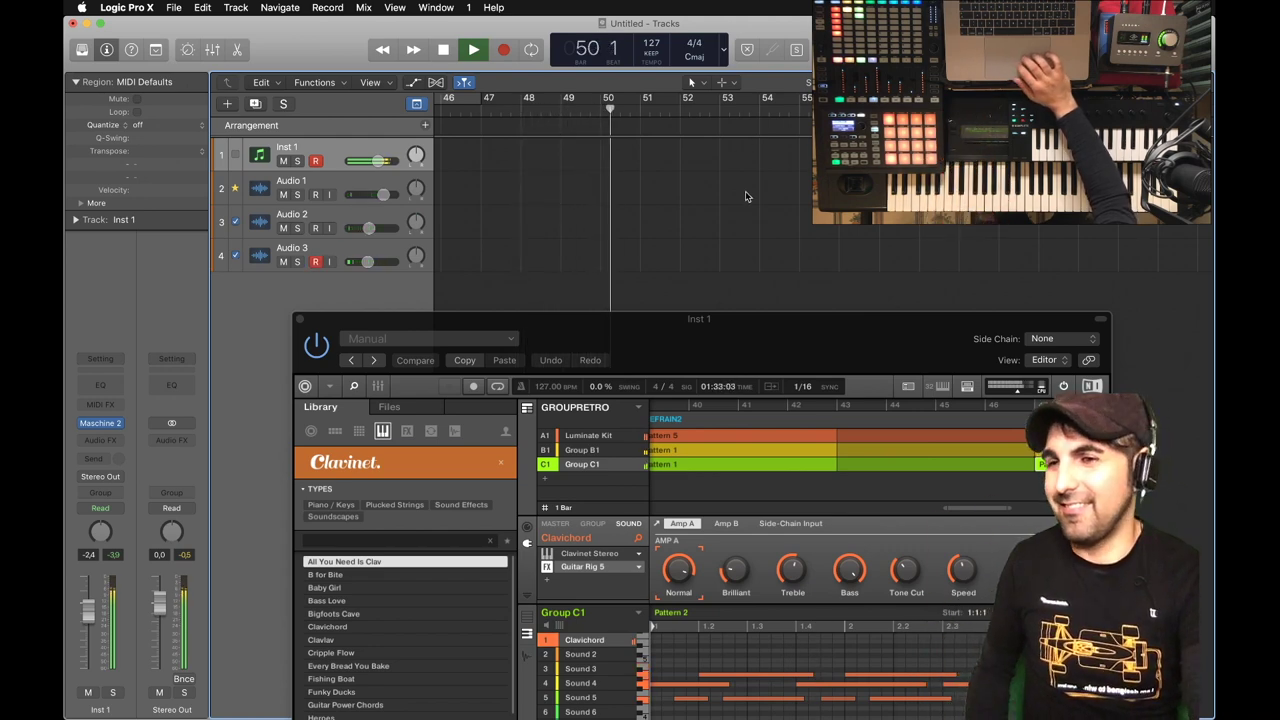
scroll(745, 125, "left", 10)
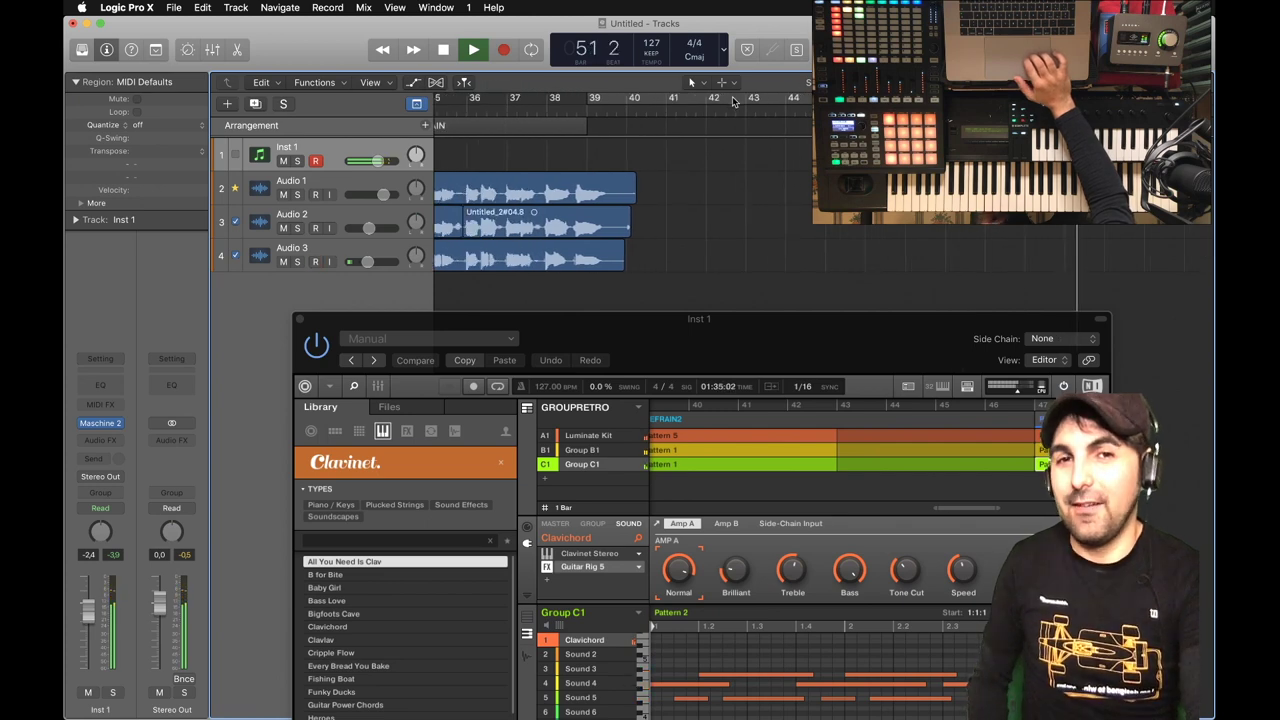
scroll(870, 445, "right", 6)
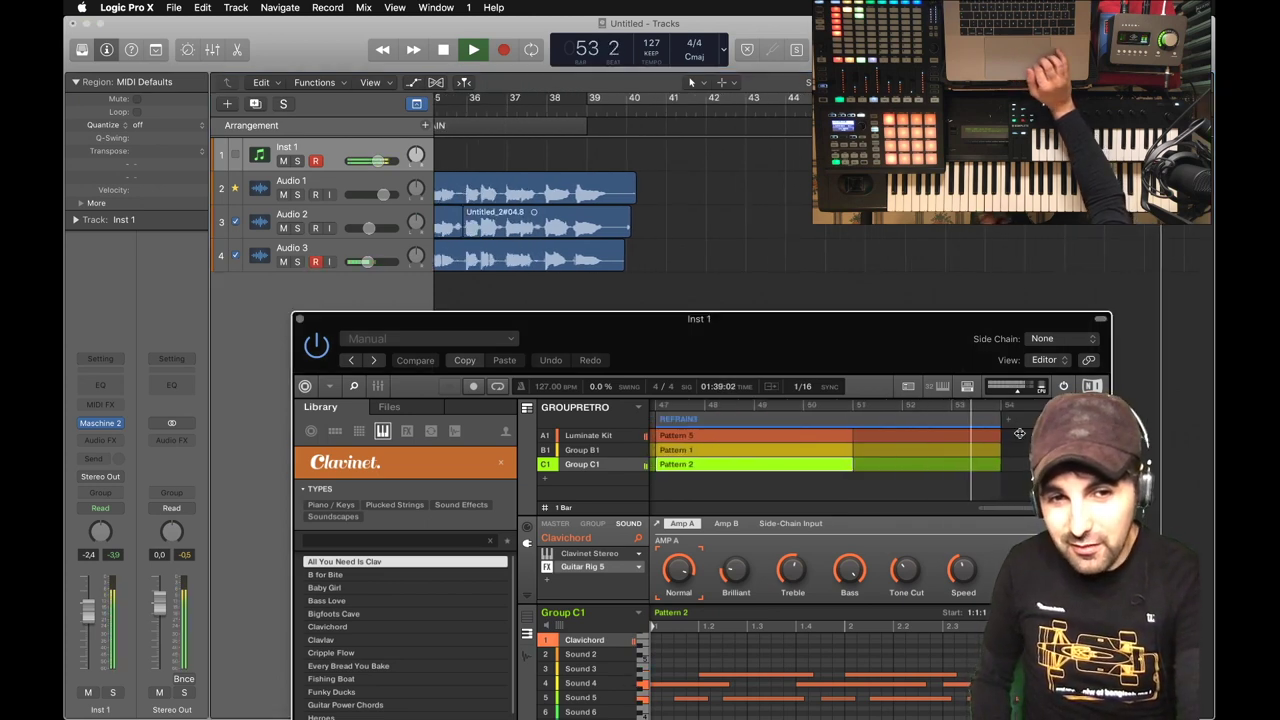
scroll(620, 210, "left", 8)
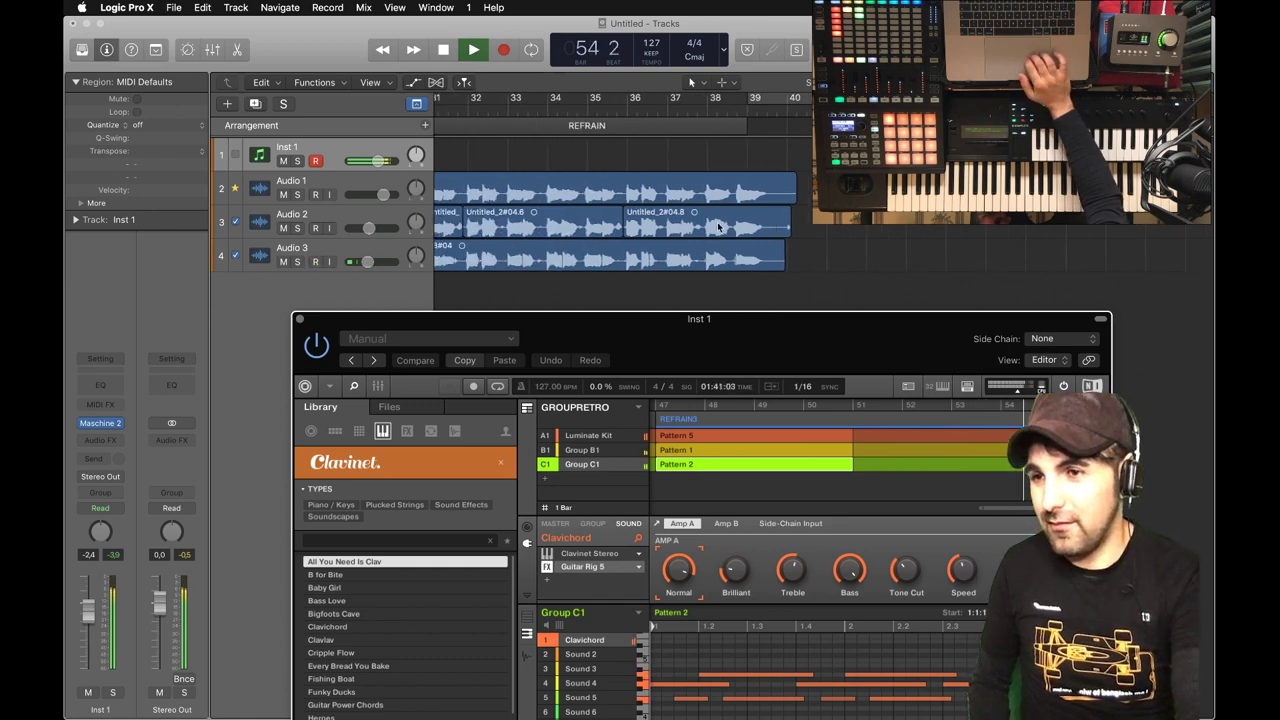
left_click(443, 49)
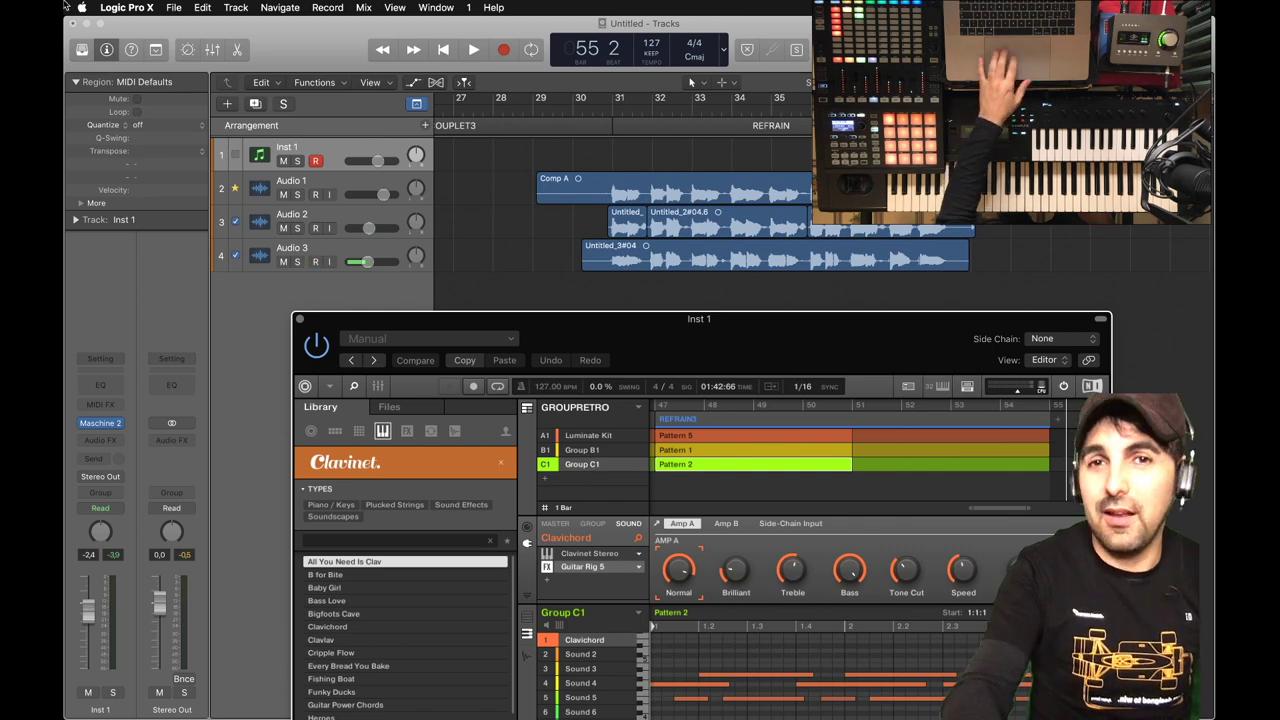
Save the Logic project as GROUPRETRO in the Logic folder, organized as a folder with its audio files copied
left_click(171, 8)
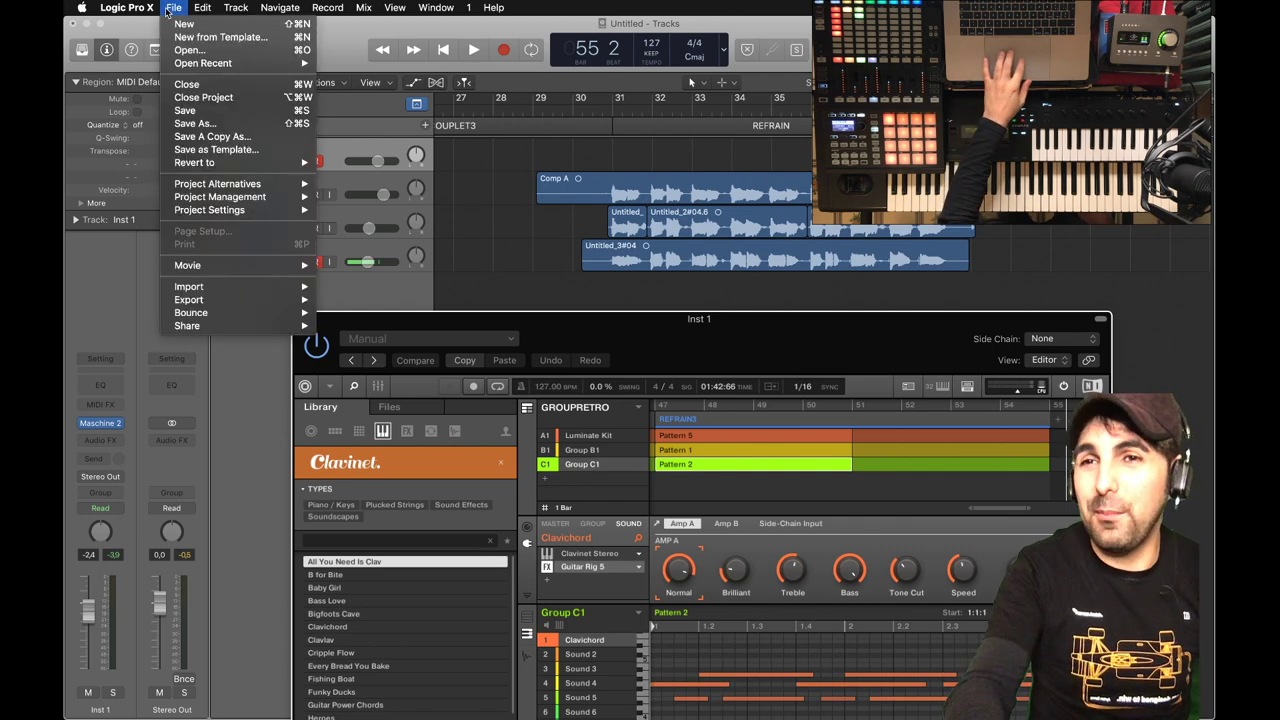
left_click(220, 112)
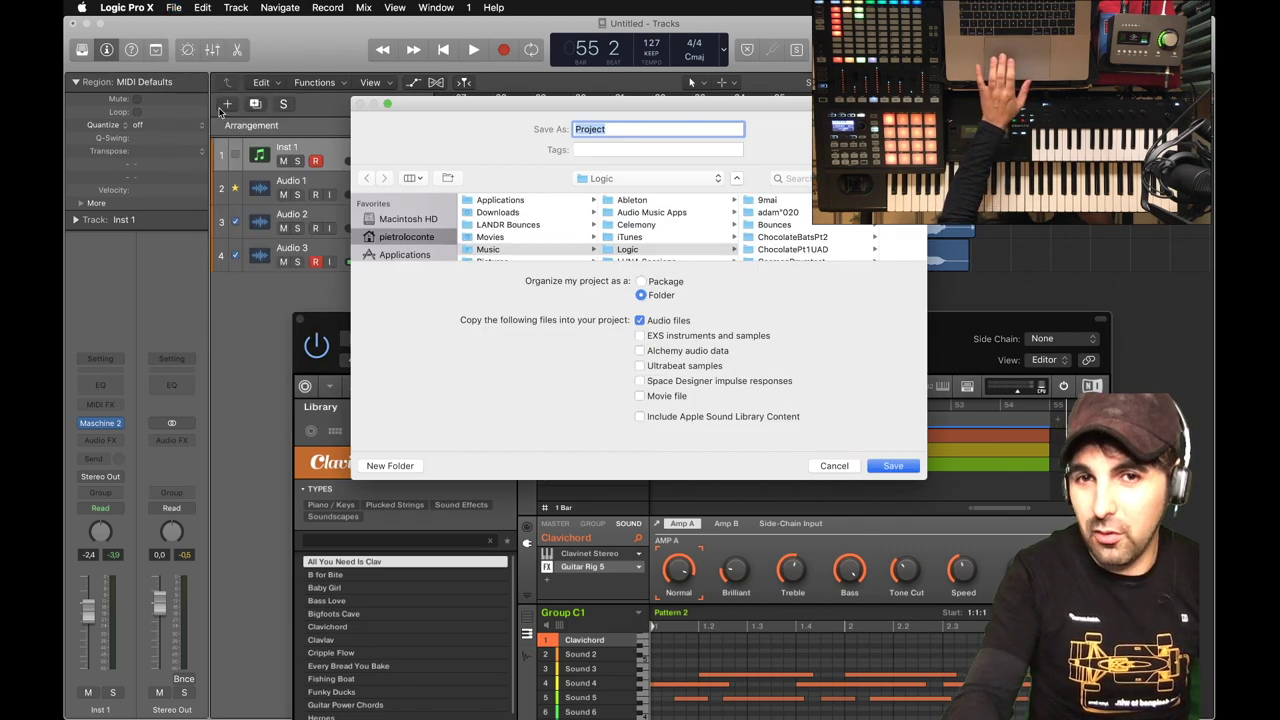
left_click_drag(734, 118, 772, 177)
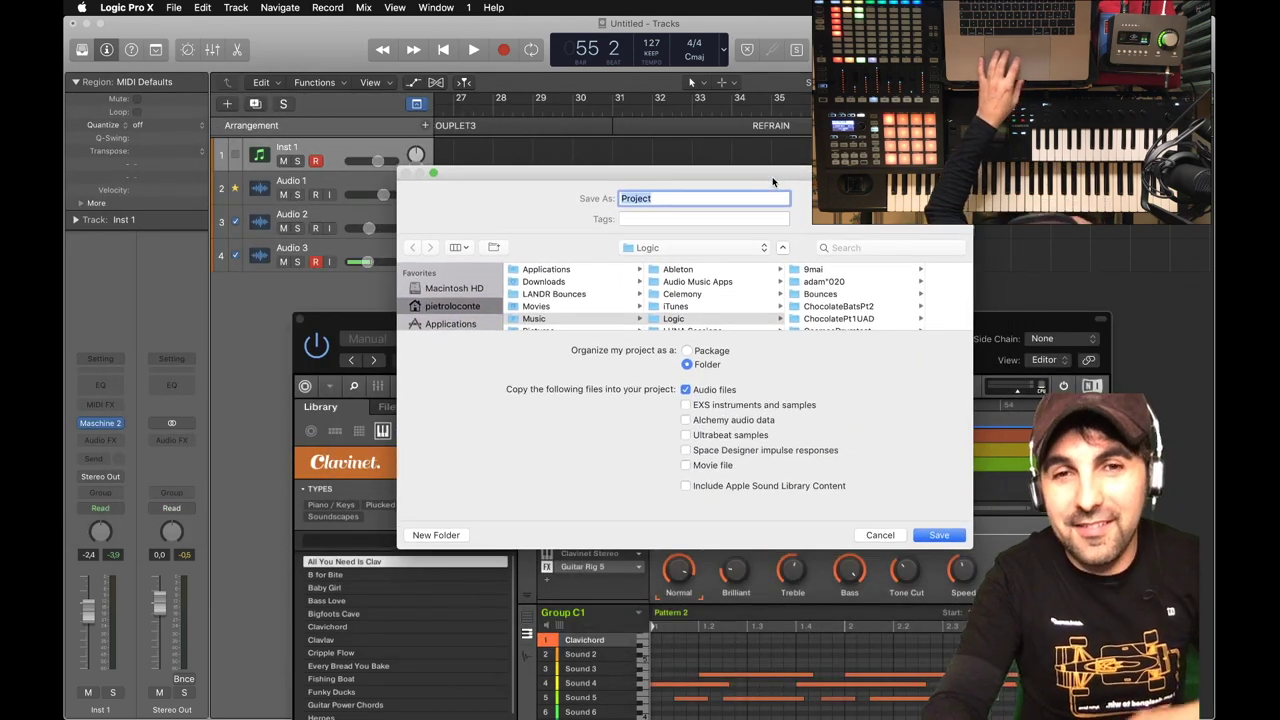
double_click(689, 200)
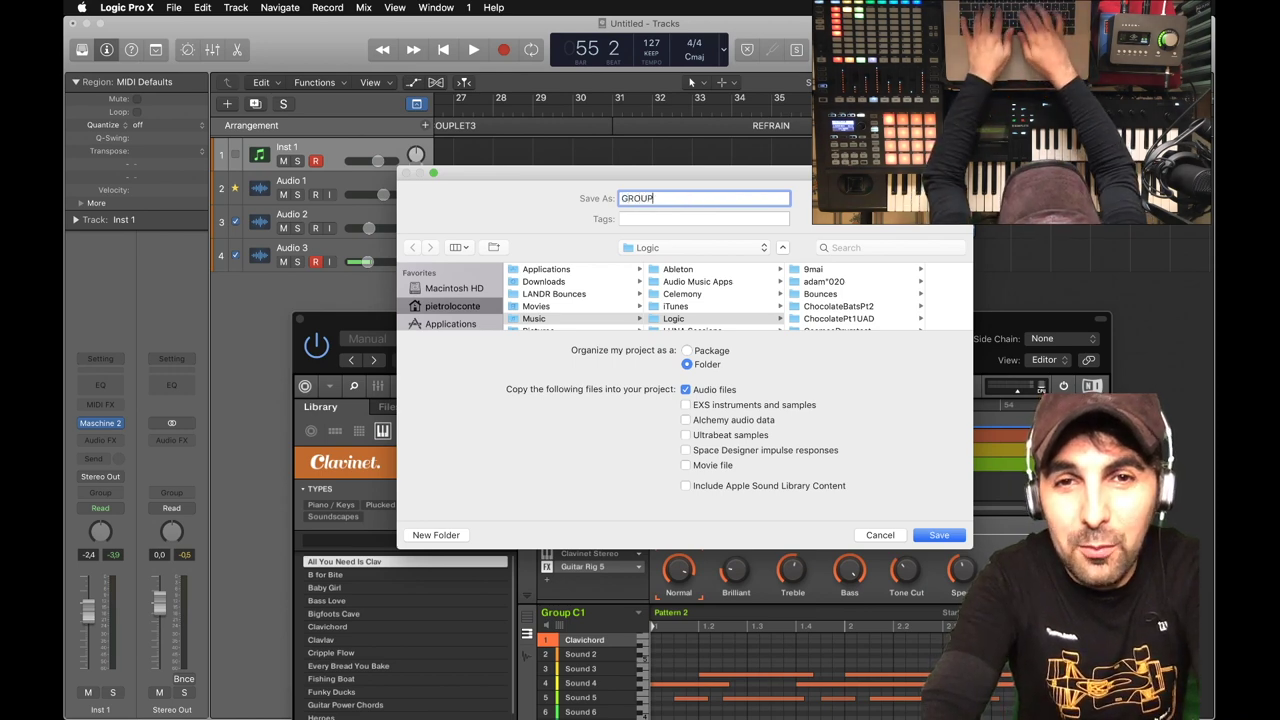
type("RETRO")
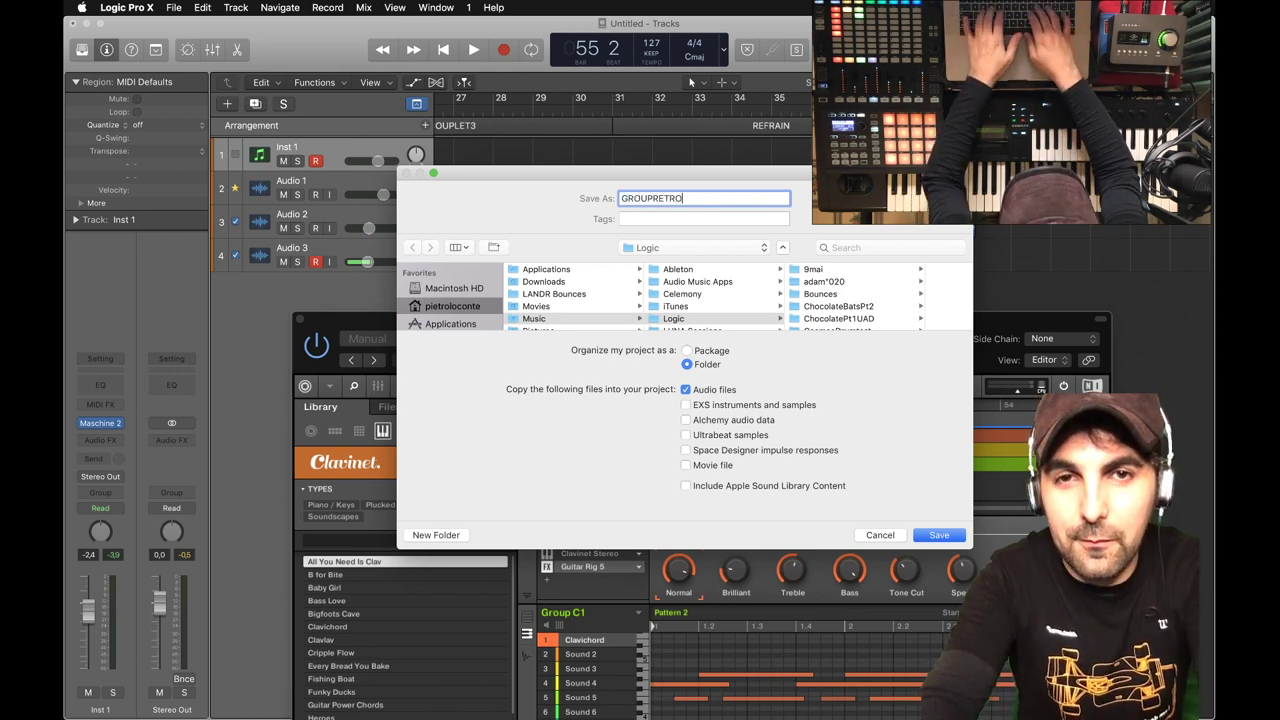
key("Return")
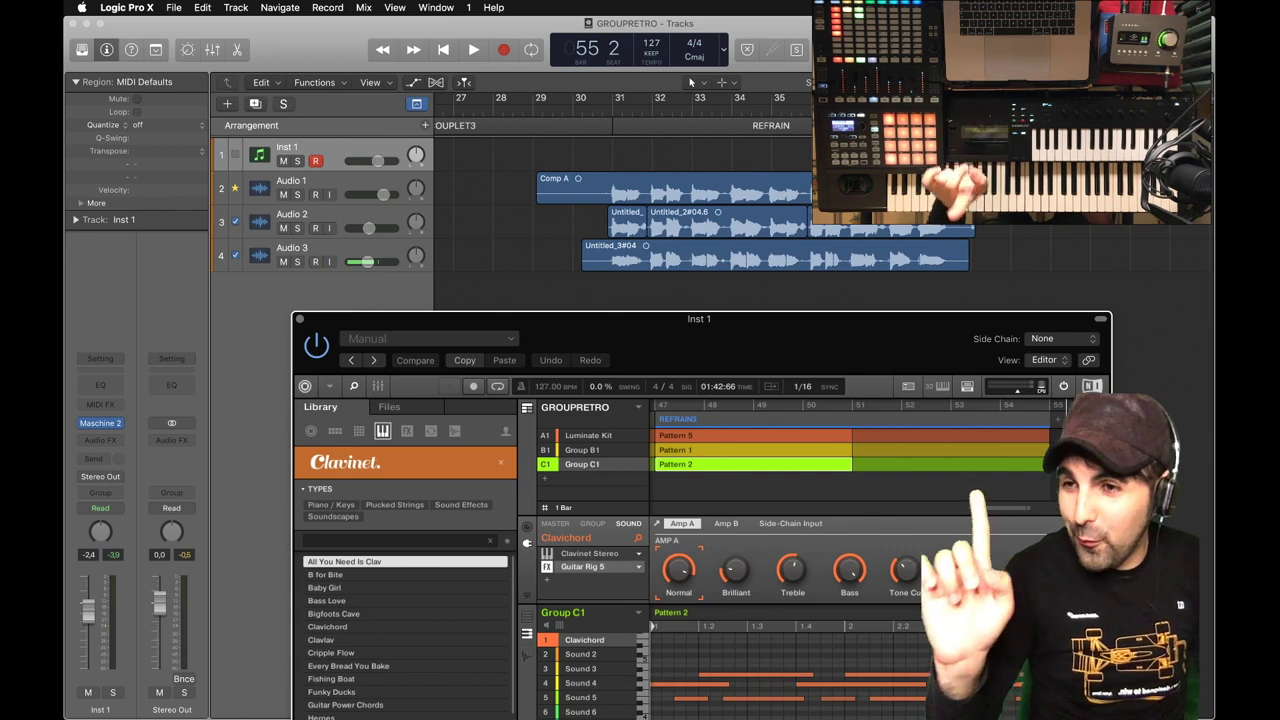
Review Maschine's file commands, list all projects in its library, and examine the arrangement around the first refrain
left_click(330, 389)
mouse_move(338, 409)
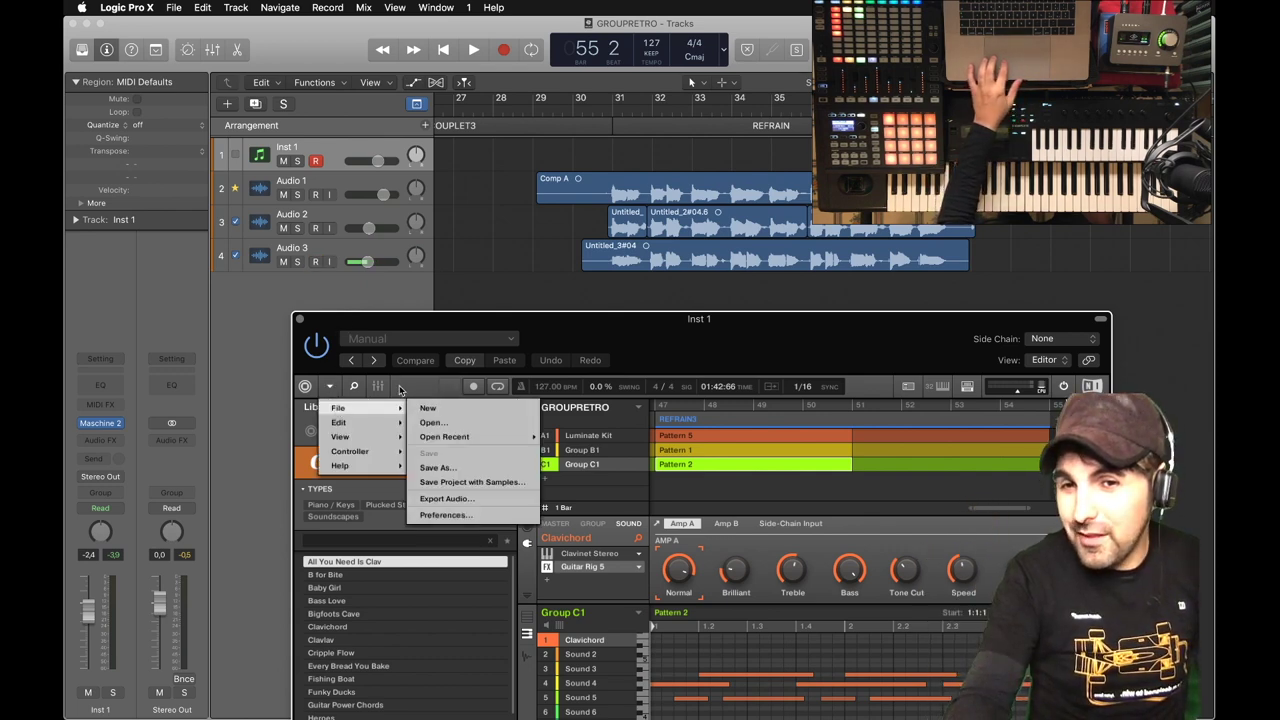
left_click(430, 386)
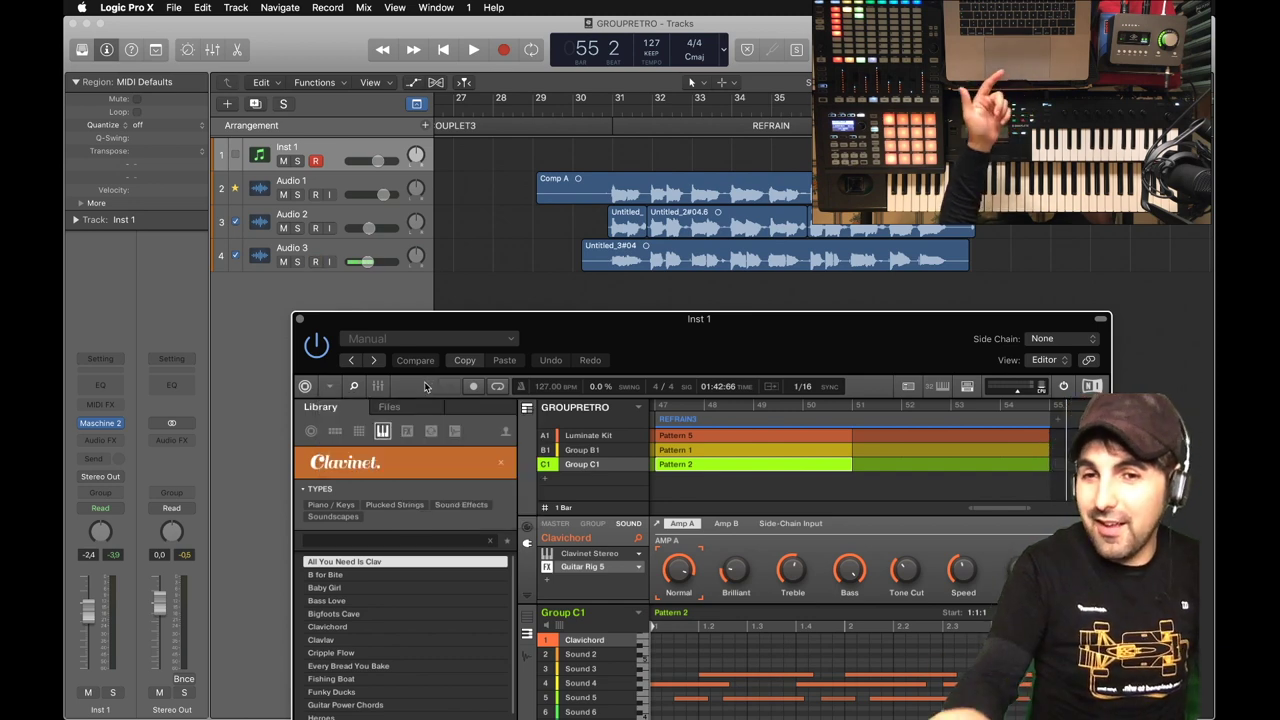
left_click(311, 431)
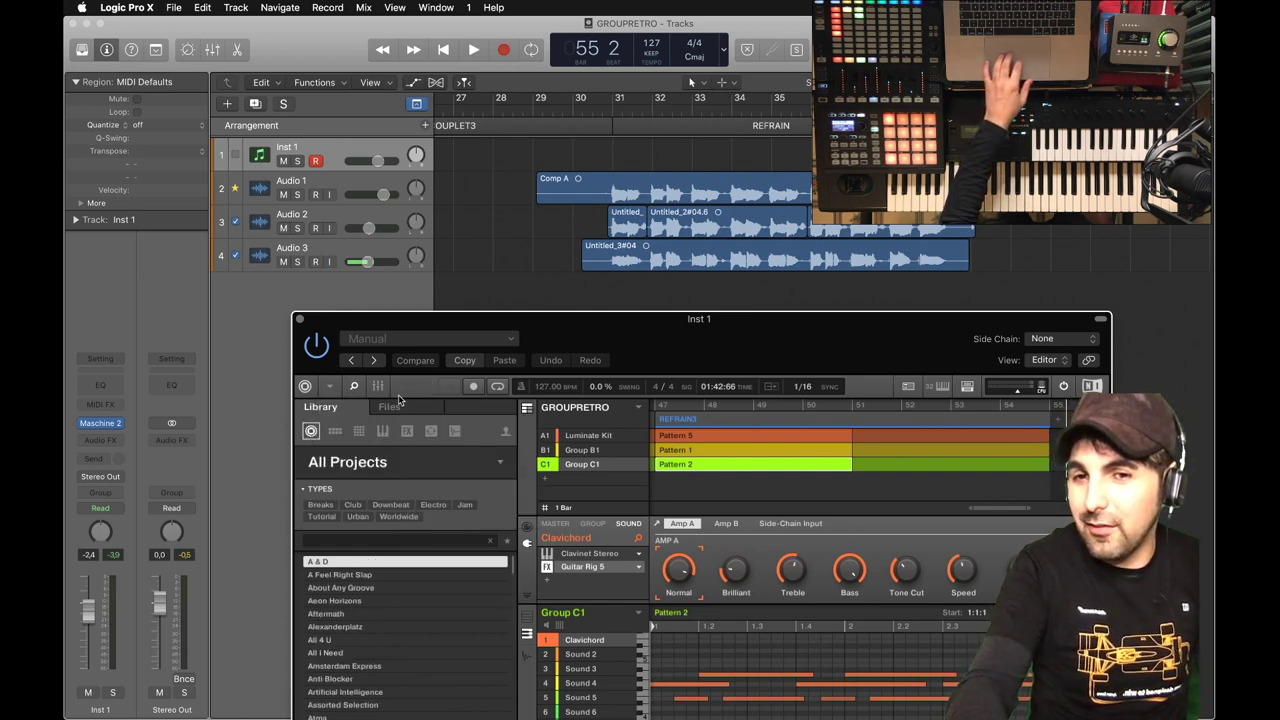
left_click(331, 388)
scroll(591, 284, "left", 5)
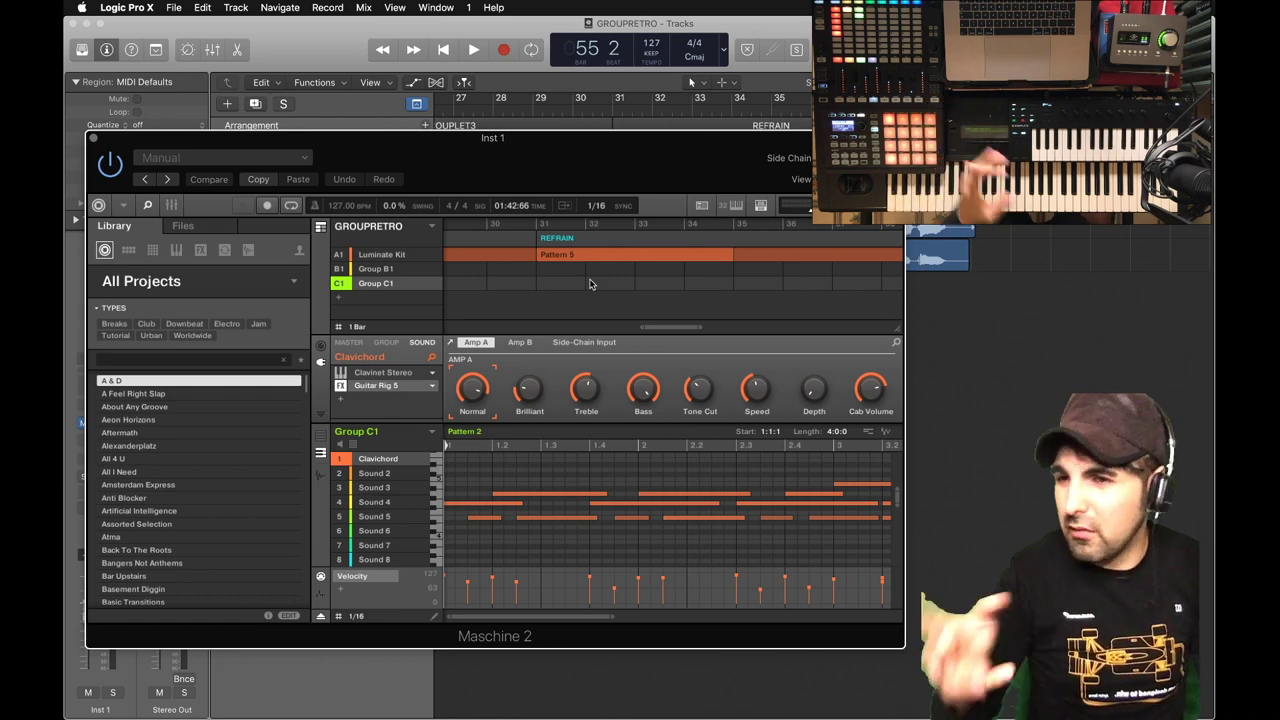
left_click_drag(332, 156, 548, 190)
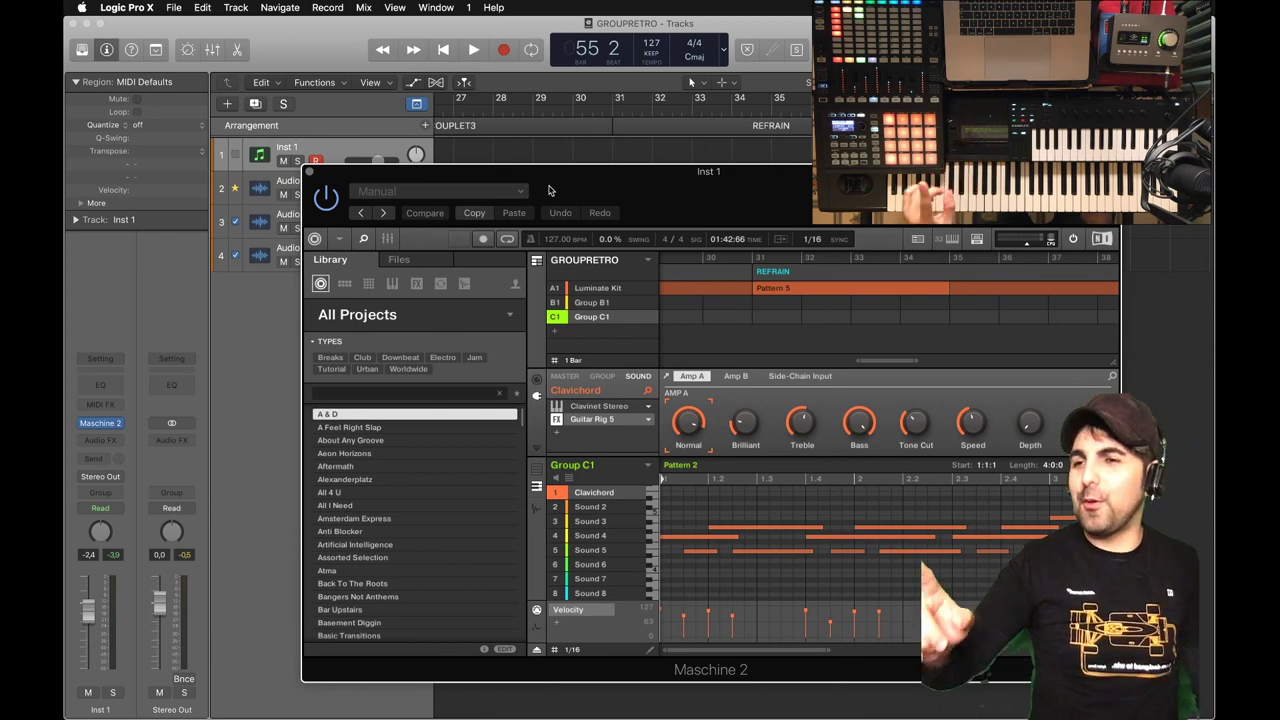
Close the Maschine plug-in window and show the mixer below the tracks
left_click(310, 172)
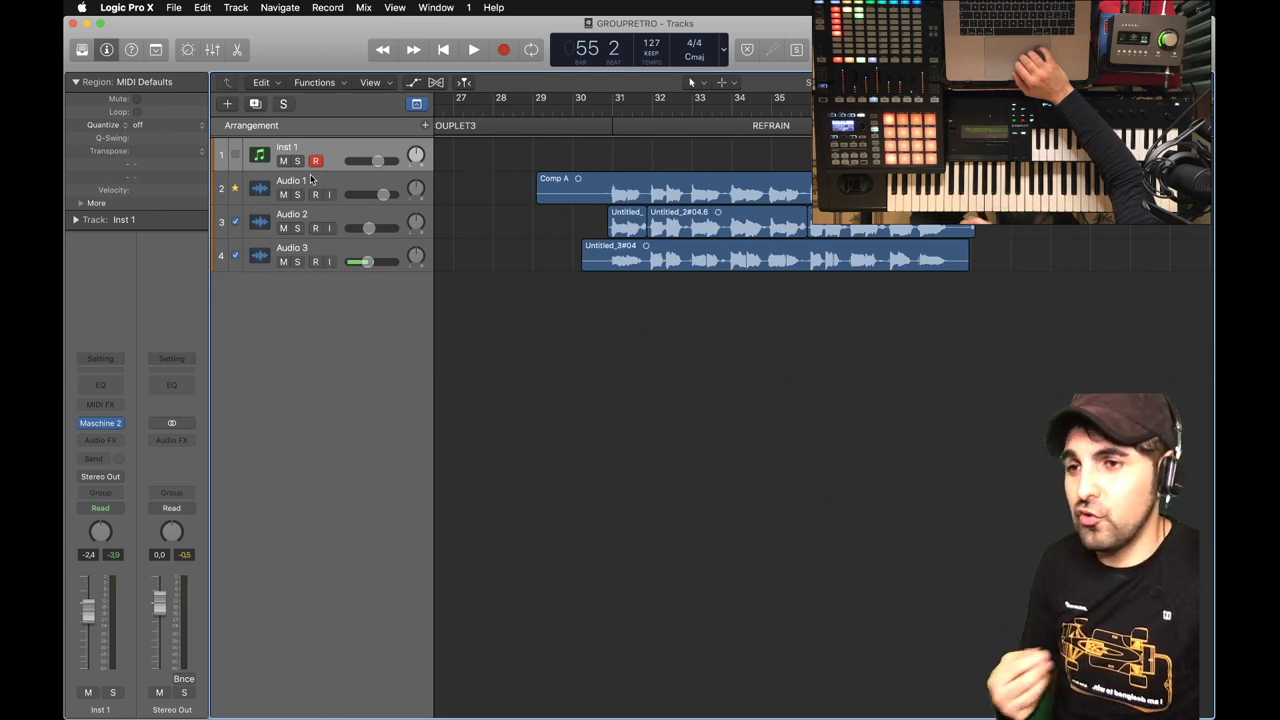
scroll(637, 260, "left", 10)
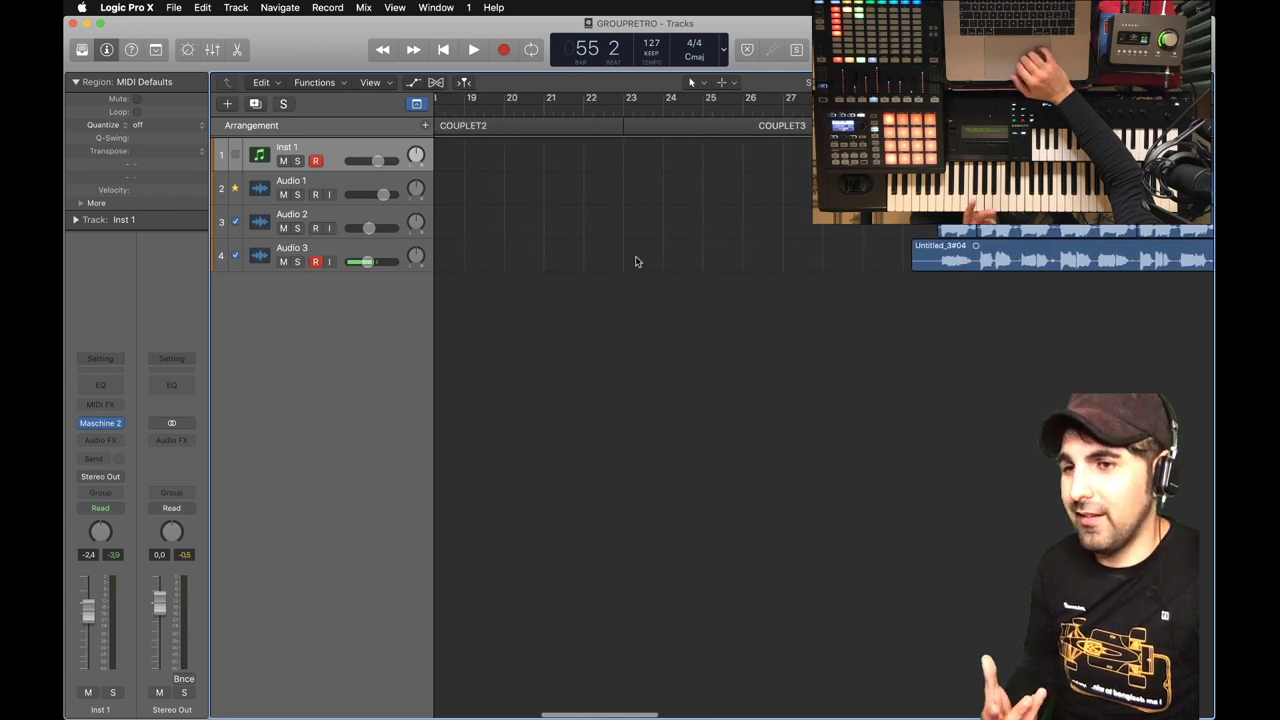
scroll(637, 262, "right", 1)
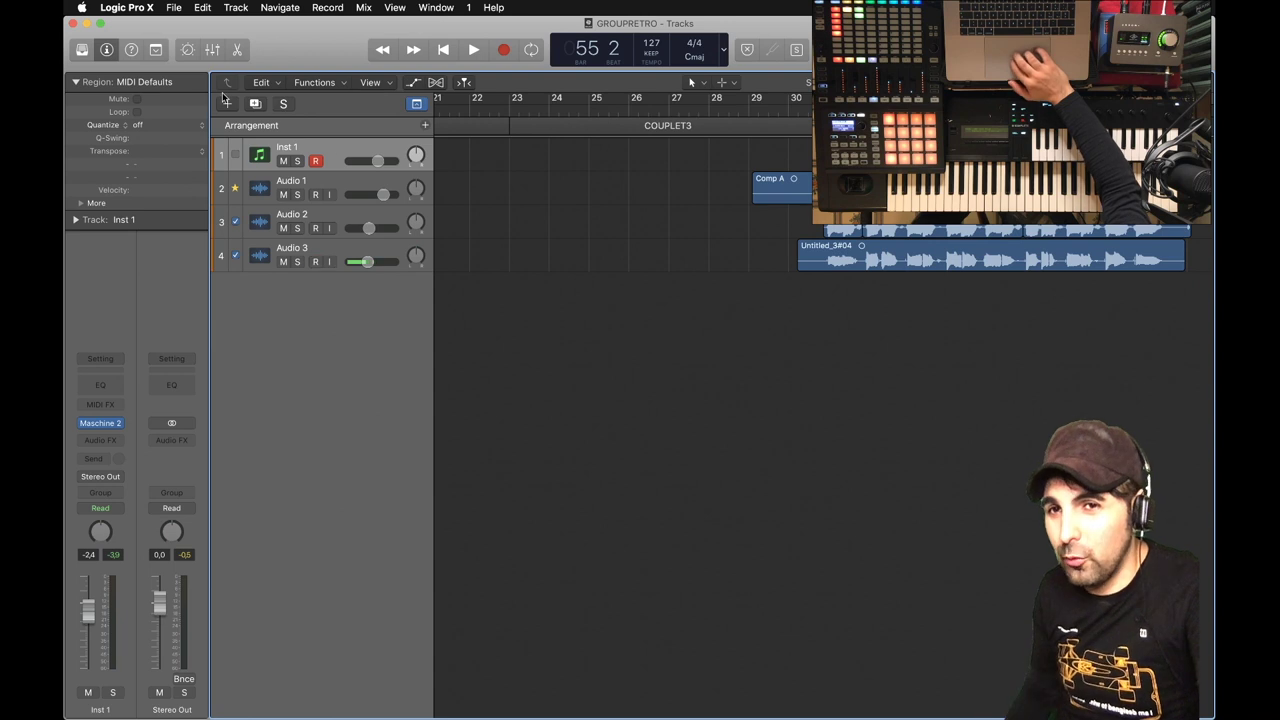
left_click(211, 51)
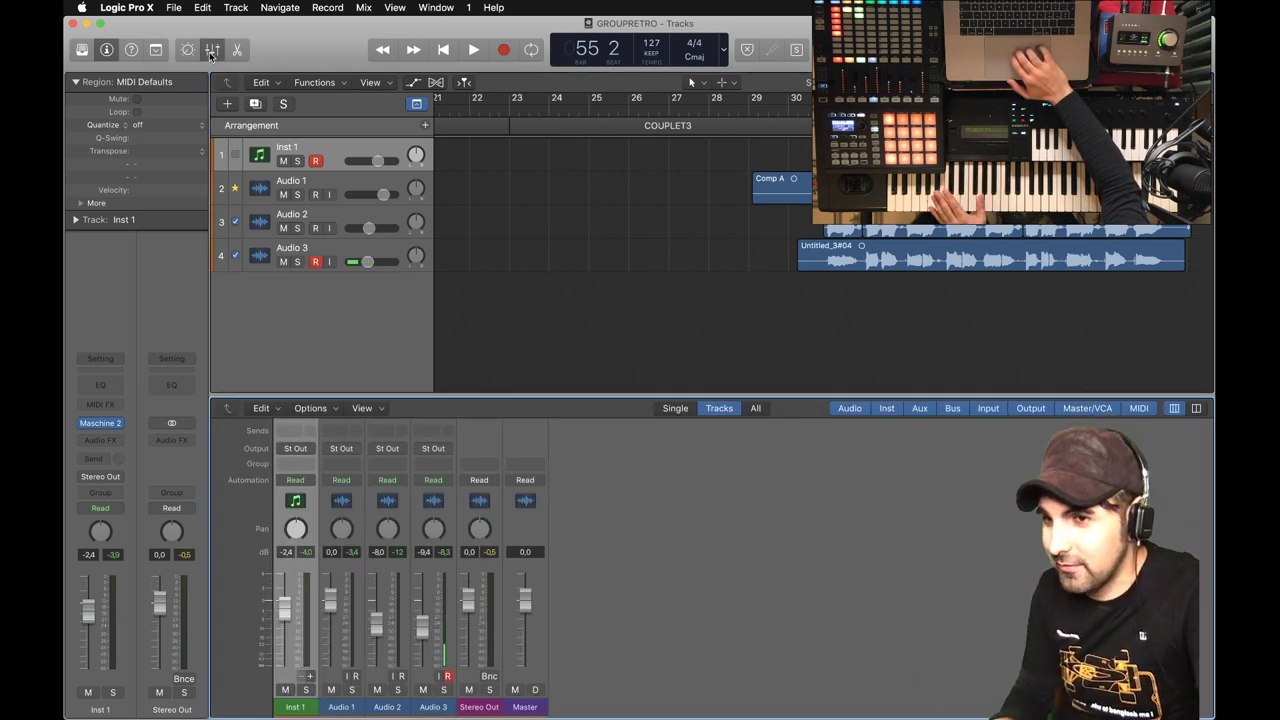
Add two aux channels to the Inst 1 Maschine strip and select Aux 1 to check its input assignment
left_click(310, 677)
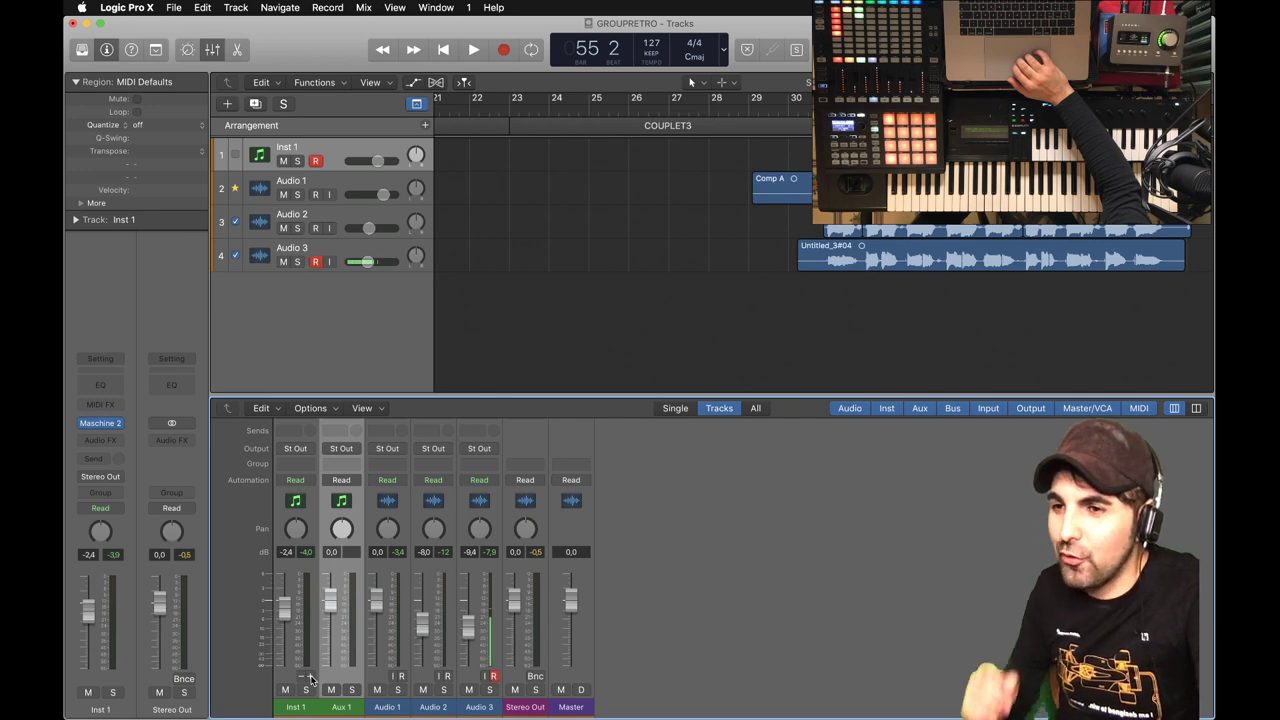
left_click(311, 679)
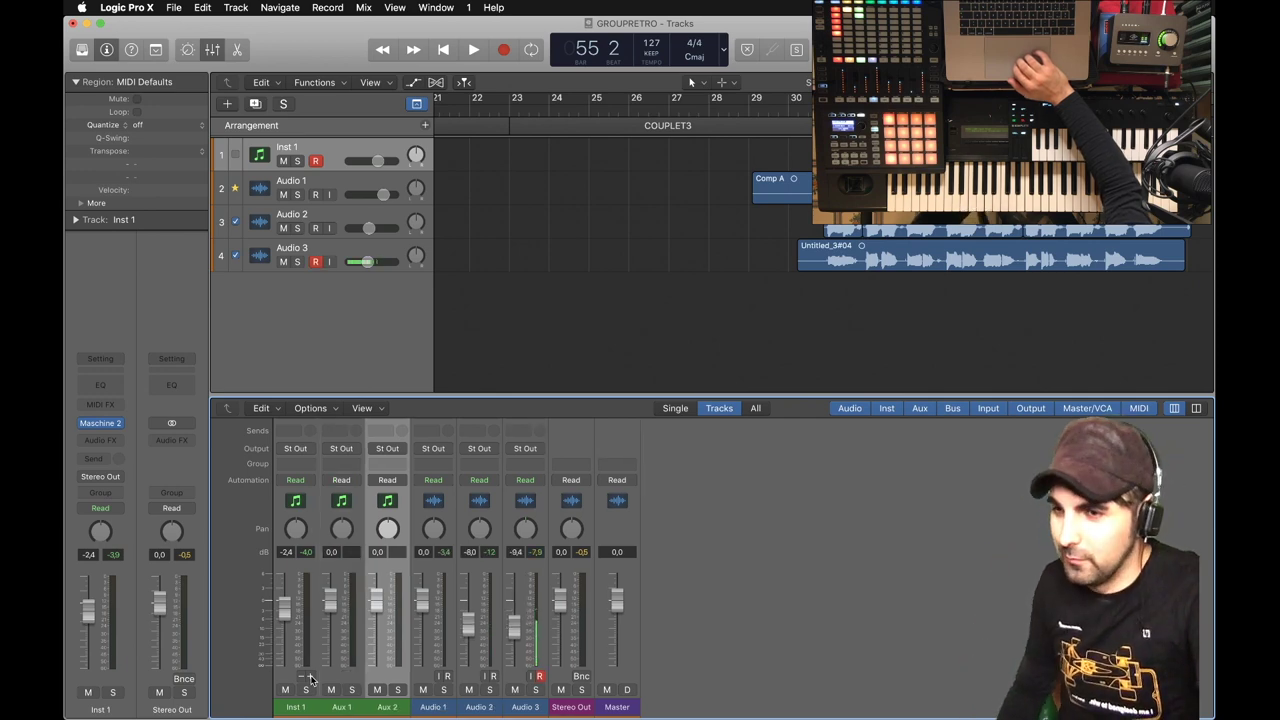
left_click(355, 513)
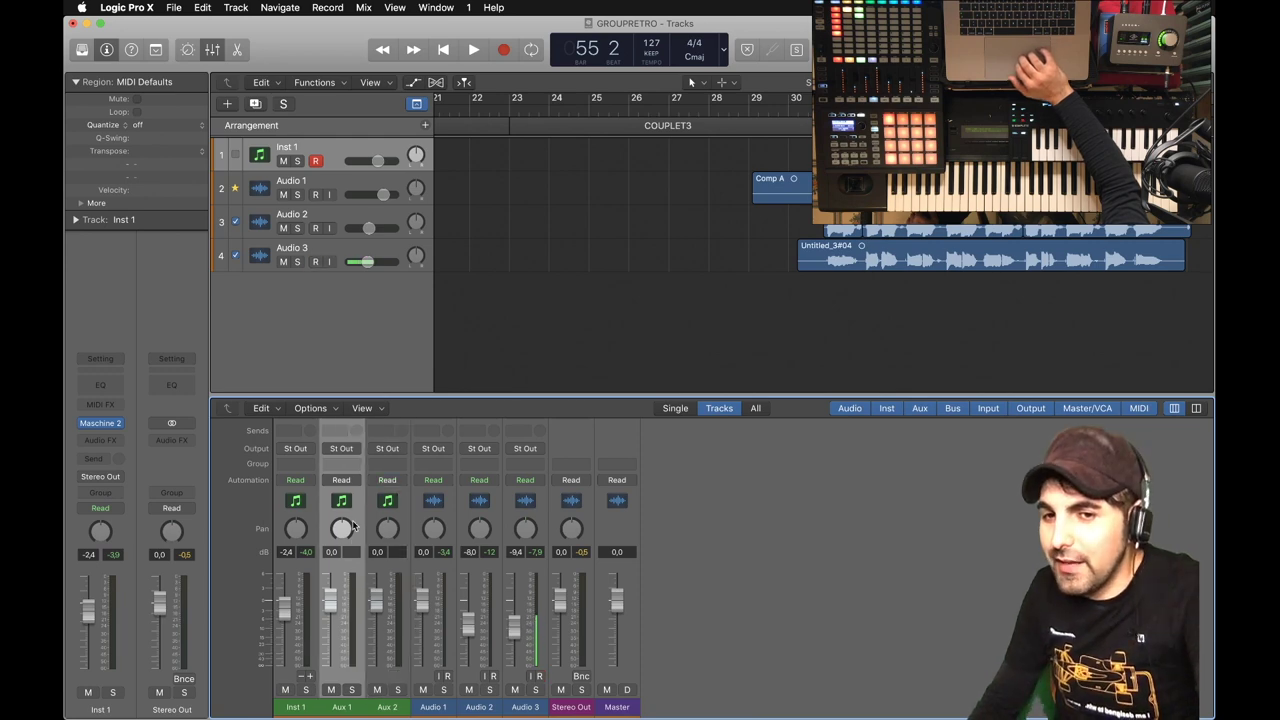
scroll(345, 504, "up", 4)
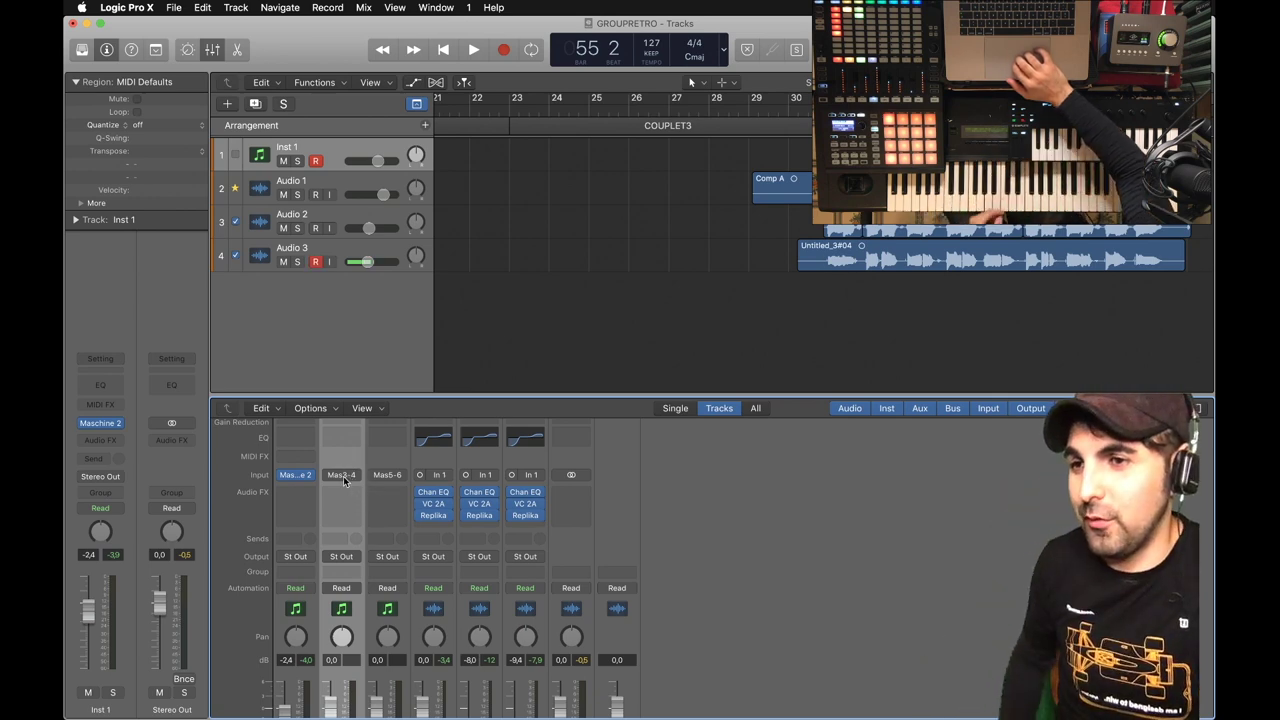
Open Maschine 2 and route the WAVESTATION sound in Group B1 to output destination Ext. 2
left_click(105, 424)
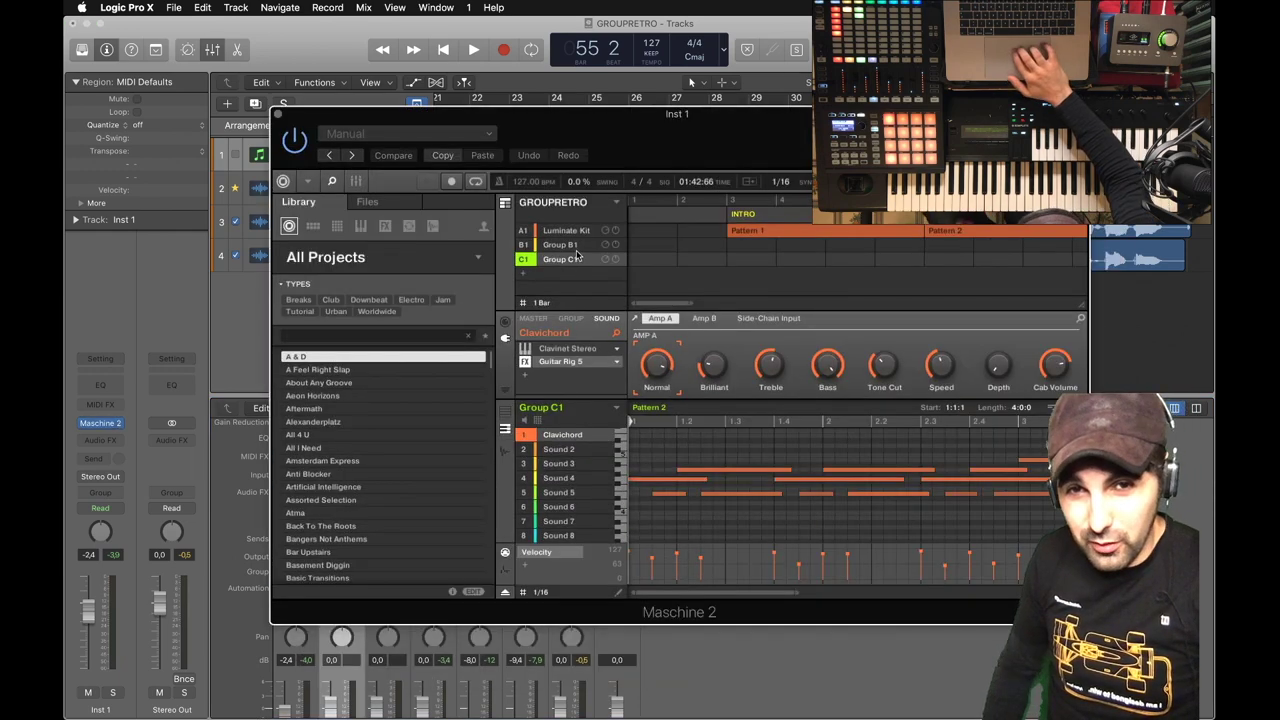
left_click(570, 245)
scroll(575, 460, "up", 2)
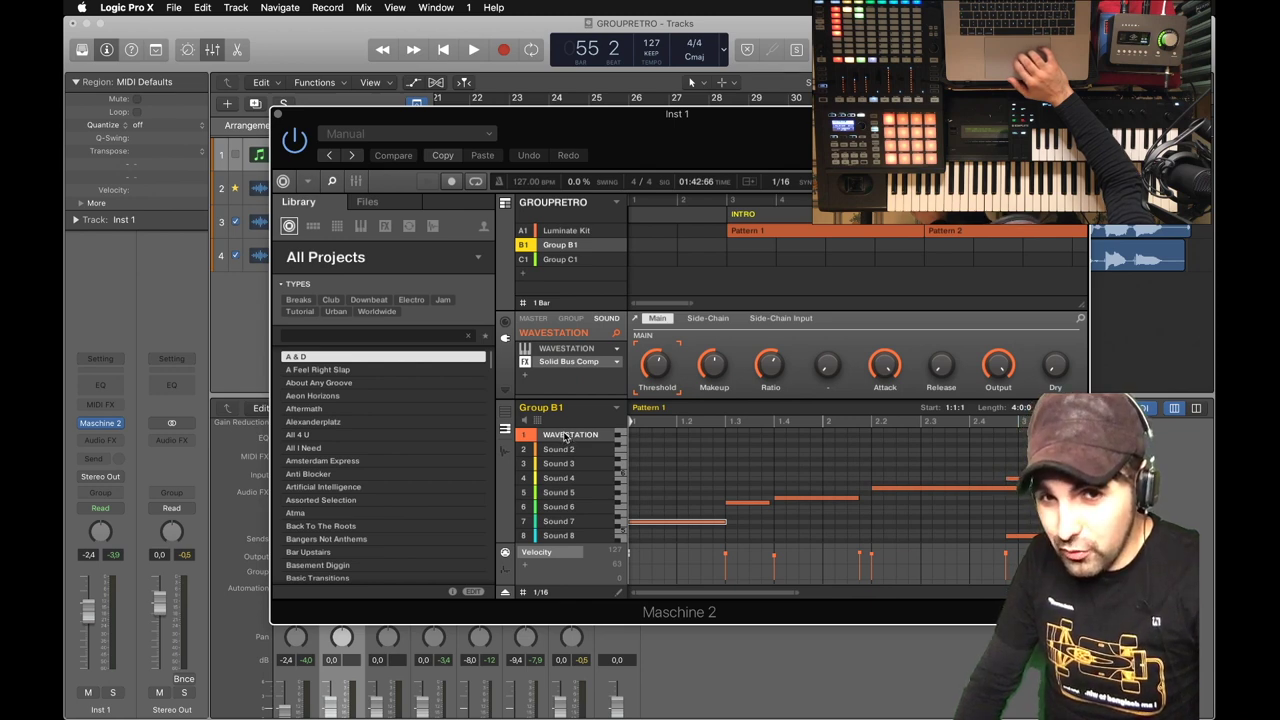
left_click(505, 419)
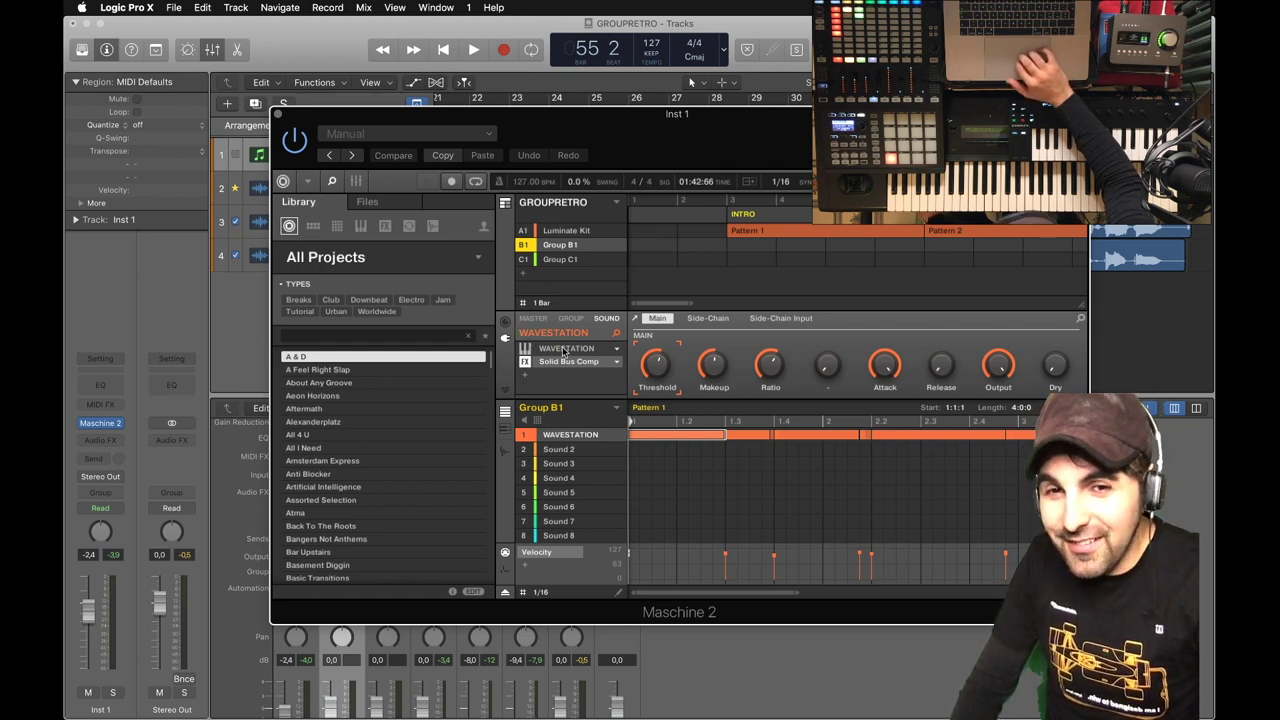
left_click(504, 324)
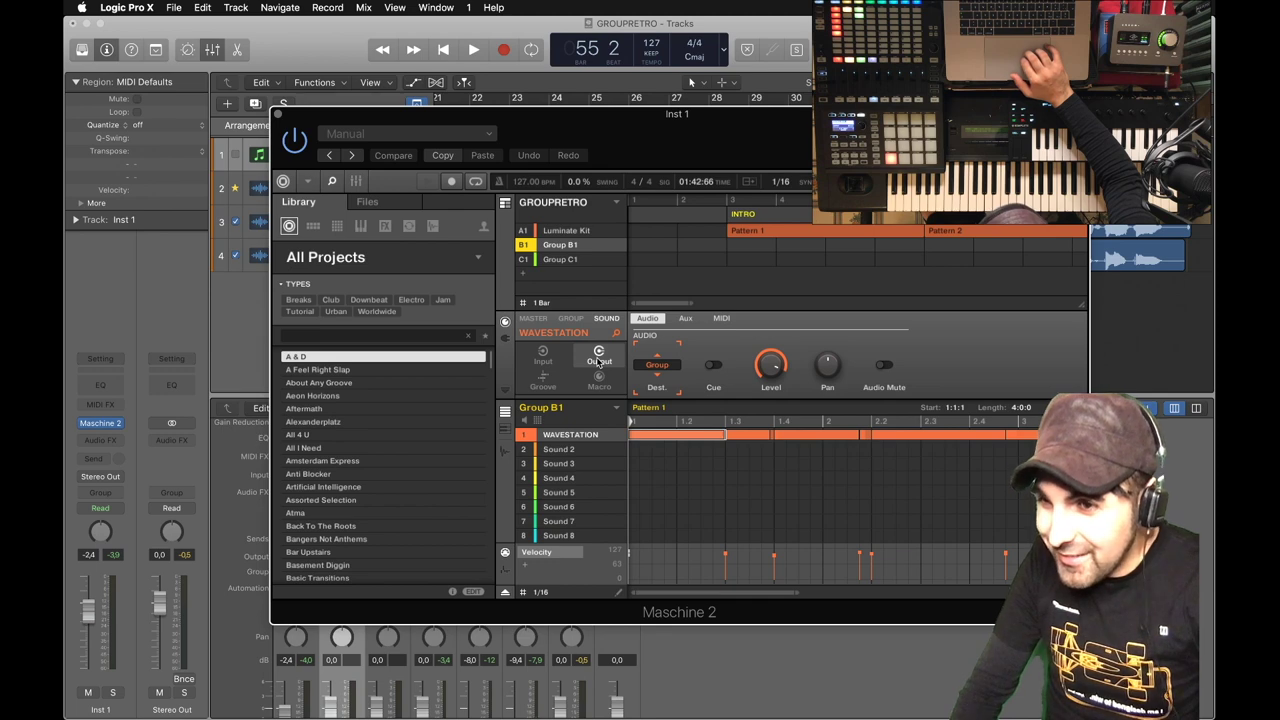
left_click(657, 366)
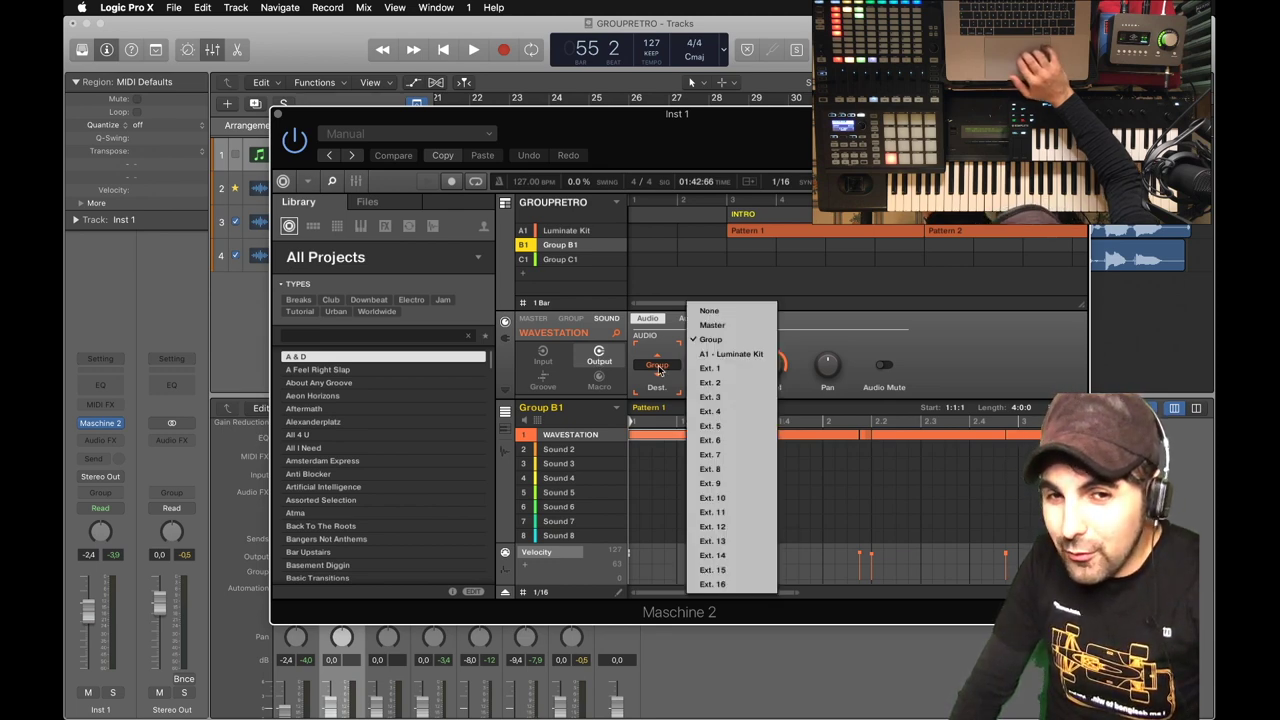
left_click(709, 383)
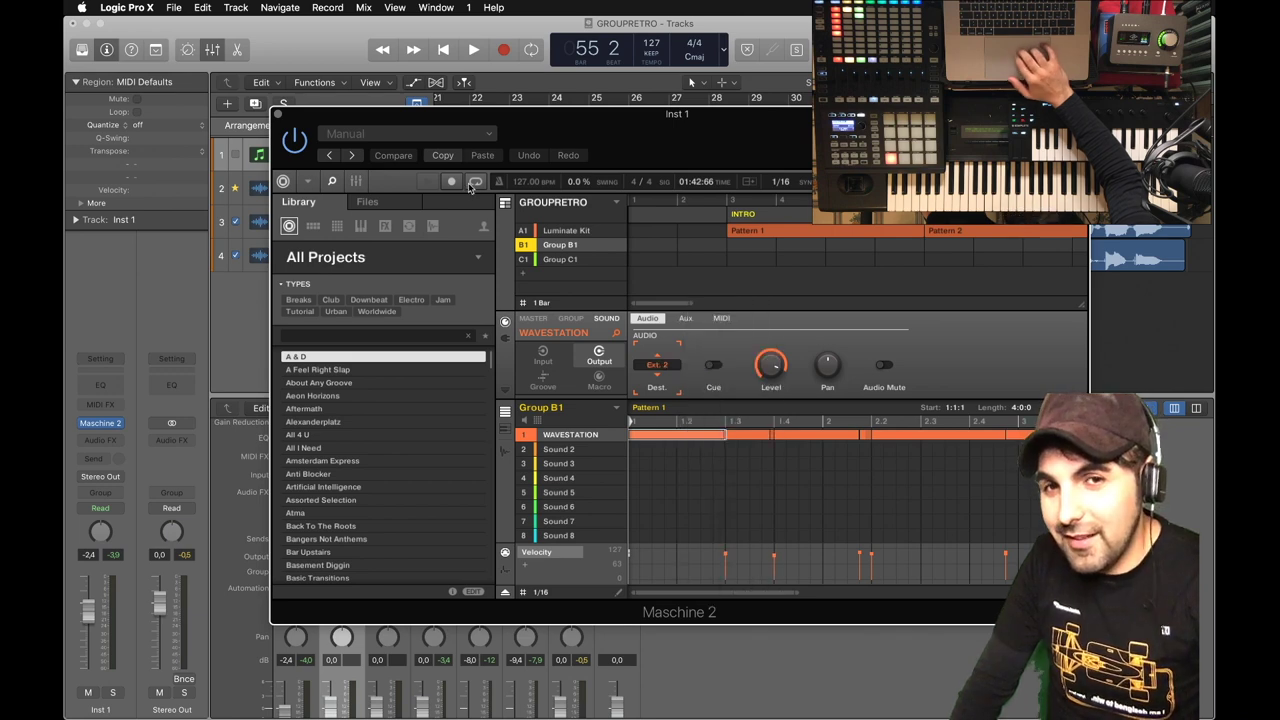
Play the song from around bar 39 and lower the Inst 1 fader to −∞ to hear Aux 1 separately
left_click_drag(494, 120, 676, 110)
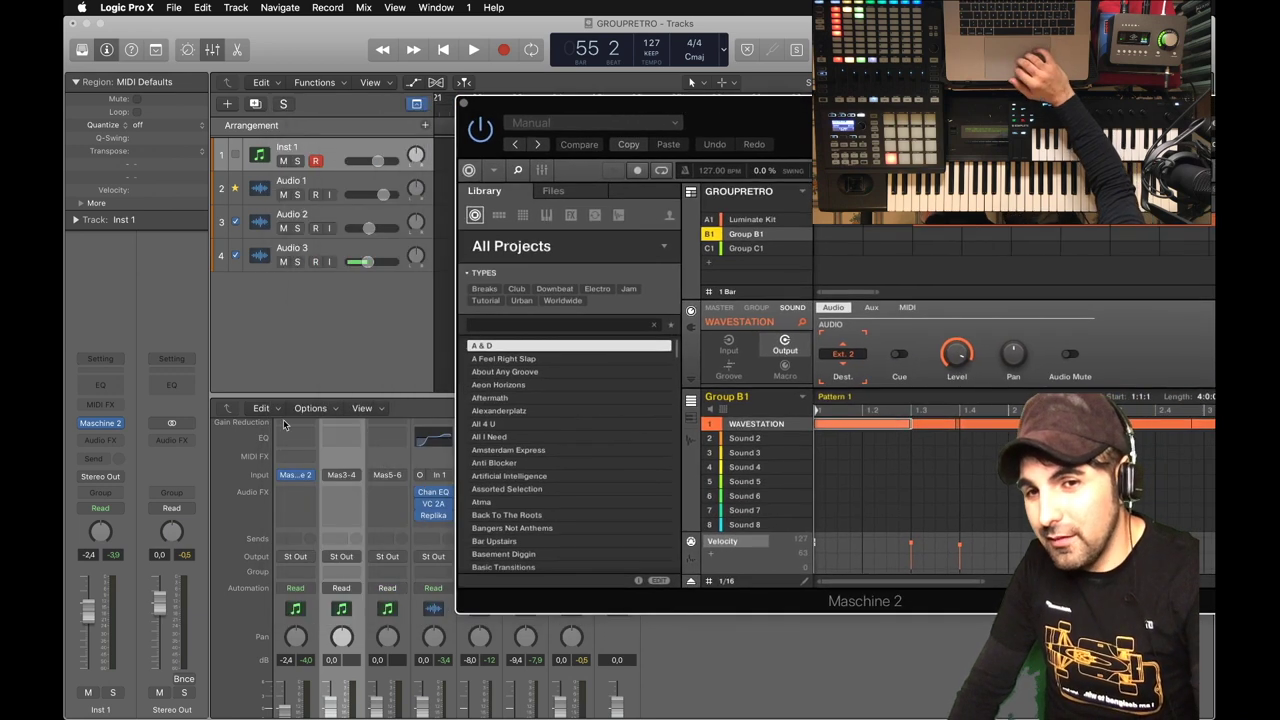
scroll(284, 424, "down", 5)
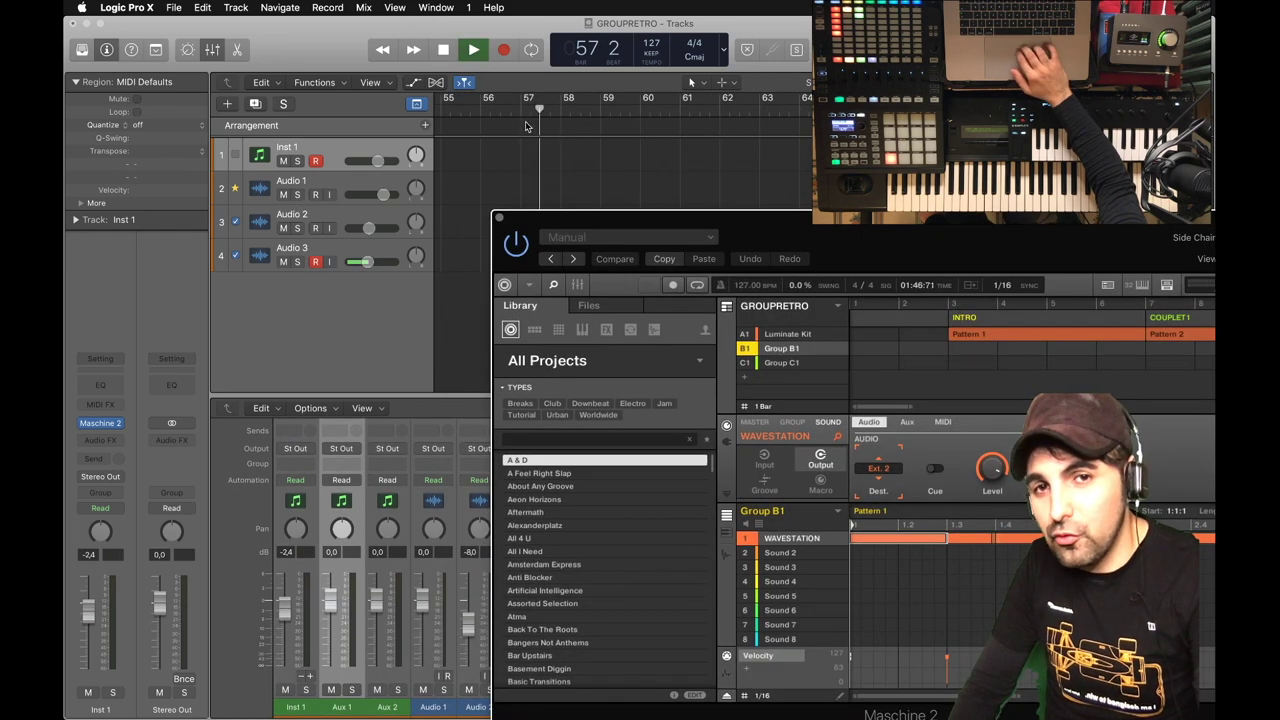
scroll(527, 130, "left", 10)
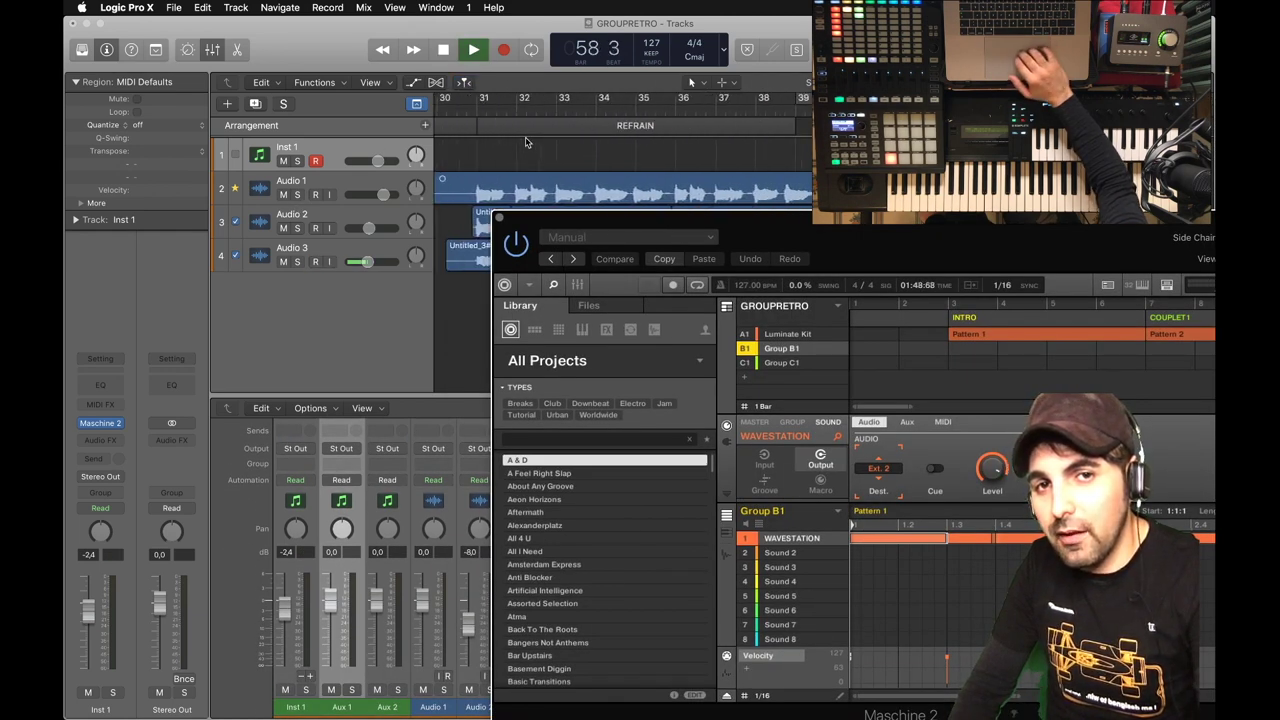
scroll(660, 107, "right", 3)
left_click(735, 110)
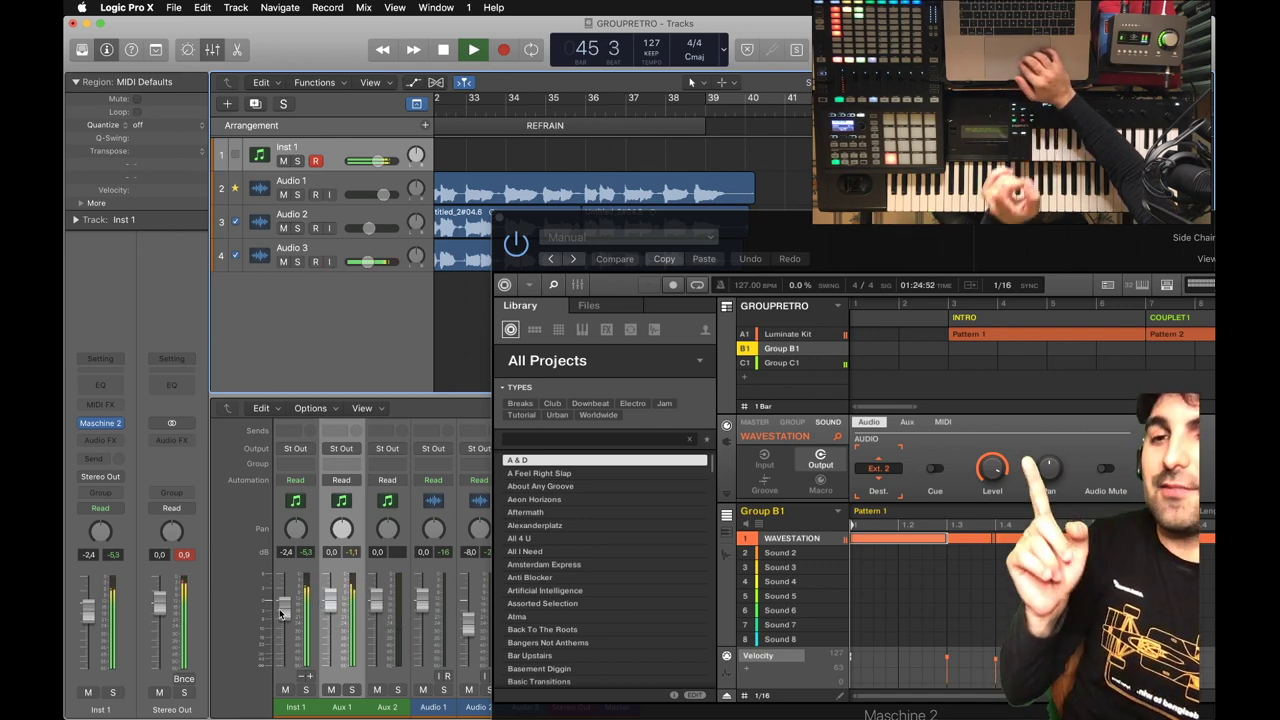
left_click_drag(283, 608, 286, 668)
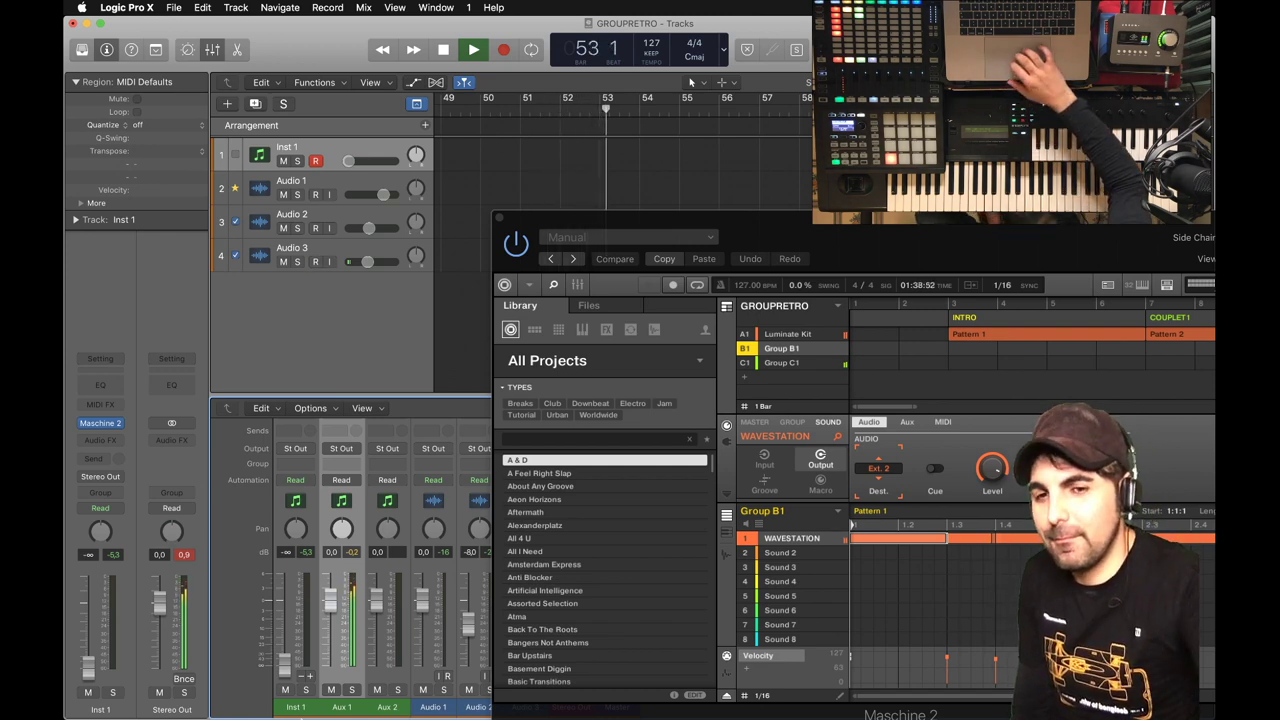
mouse_move(306, 718)
left_mouse_down()
mouse_move(306, 686)
mouse_move(306, 711)
left_mouse_up()
key("space")
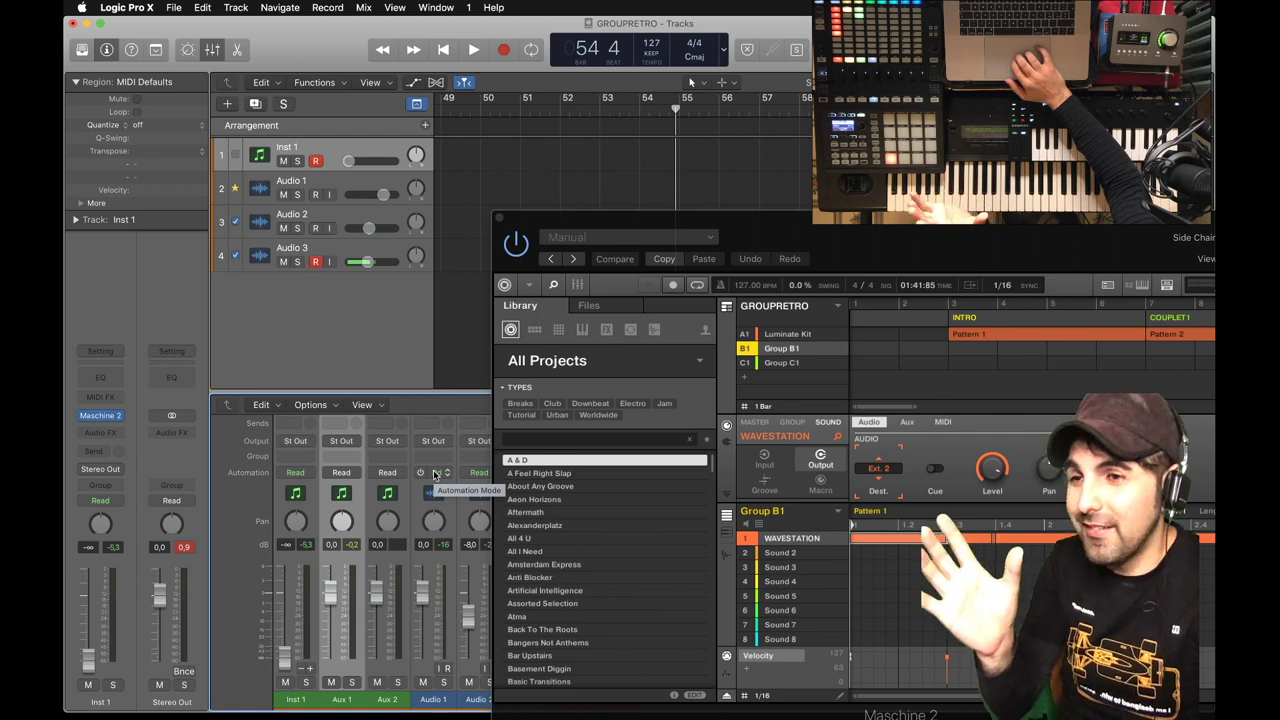
Route Maschine's Group C1 to output destination Ext. 3 at group level
left_click_drag(764, 241, 626, 196)
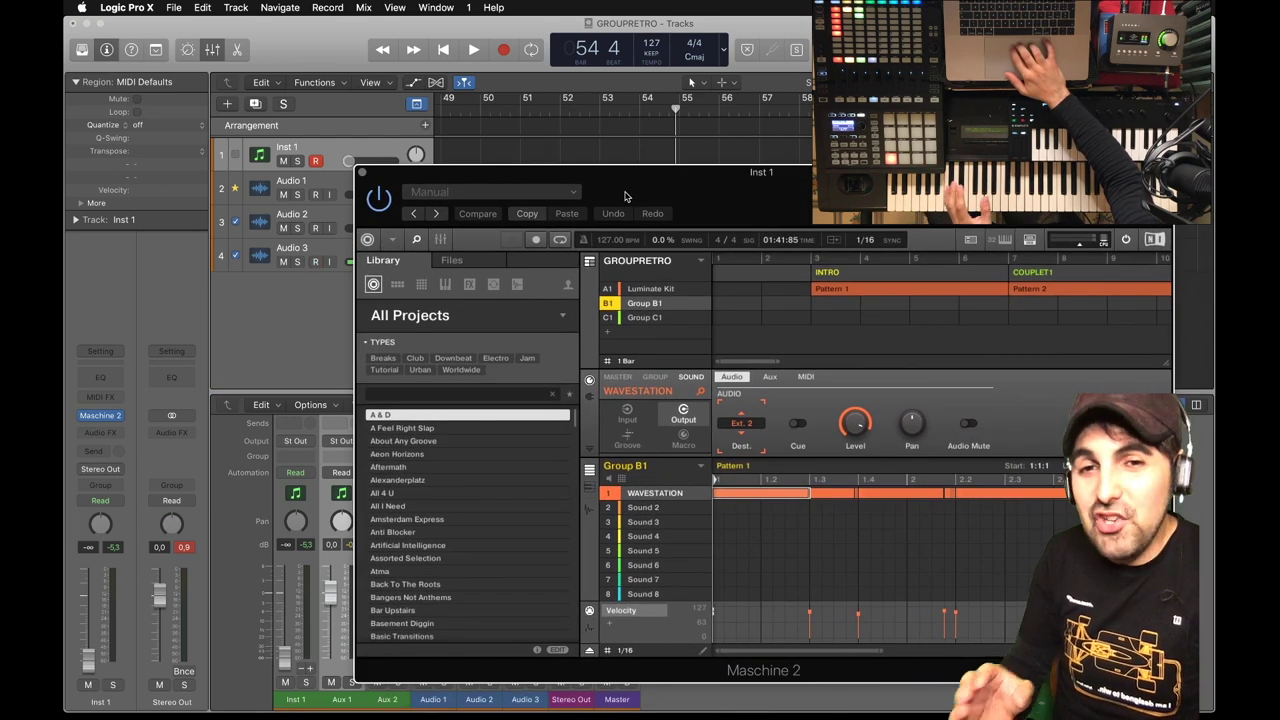
left_click(647, 318)
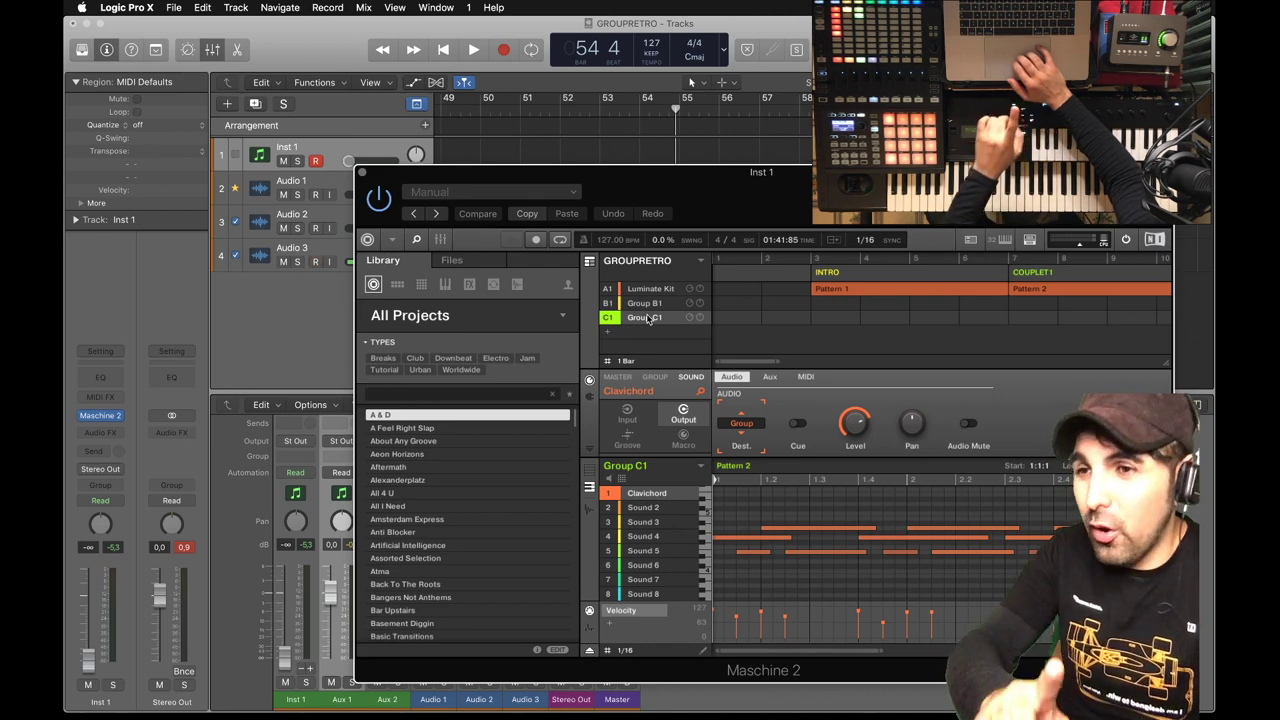
left_click(739, 425)
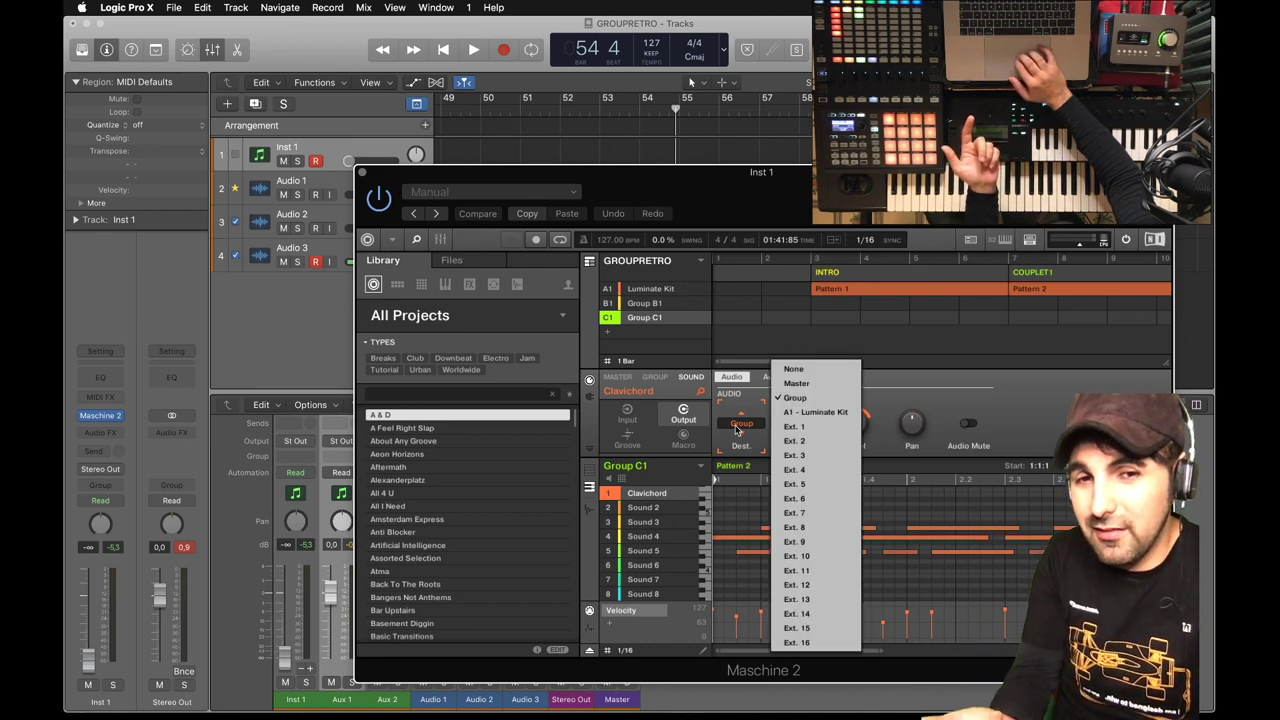
left_click(657, 381)
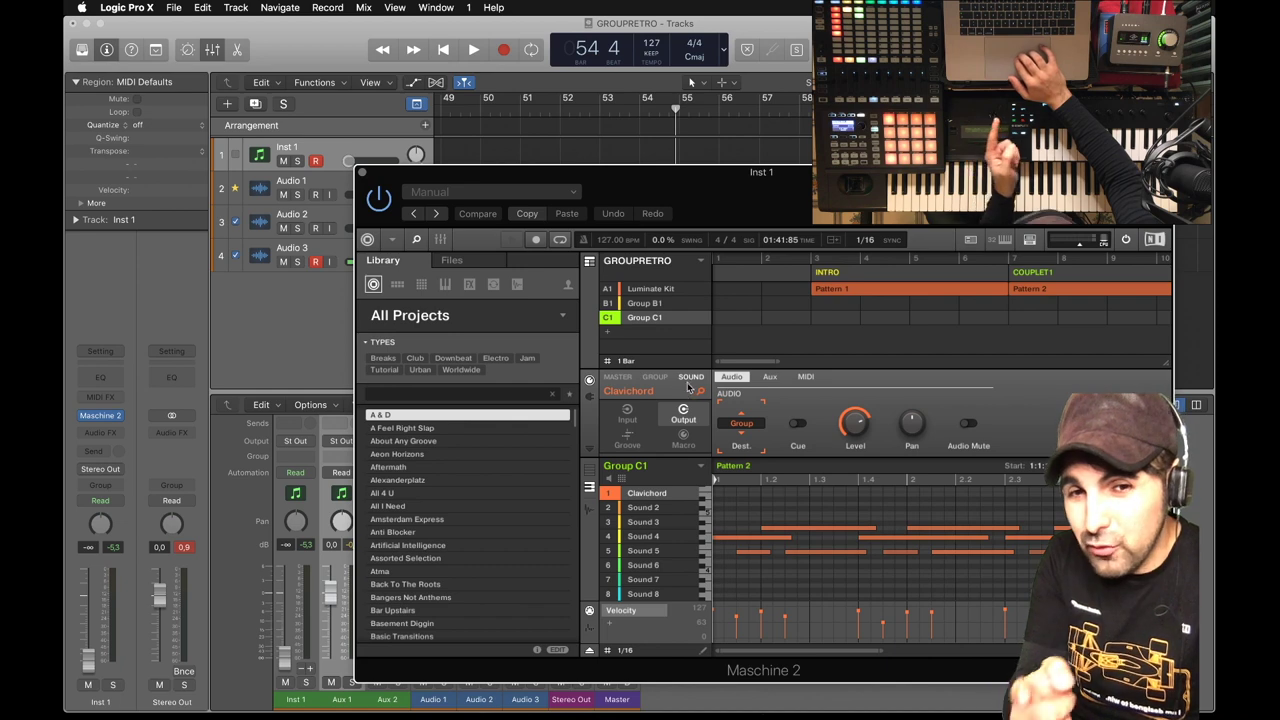
left_click(655, 379)
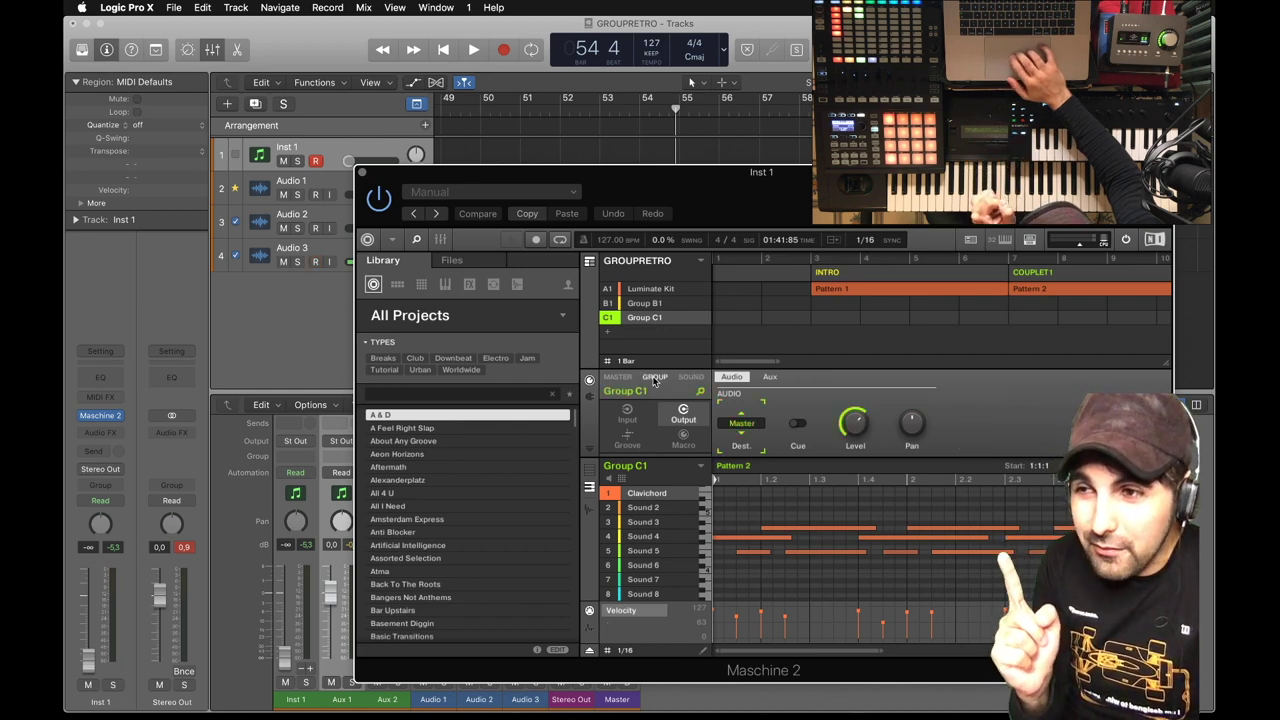
left_click(742, 425)
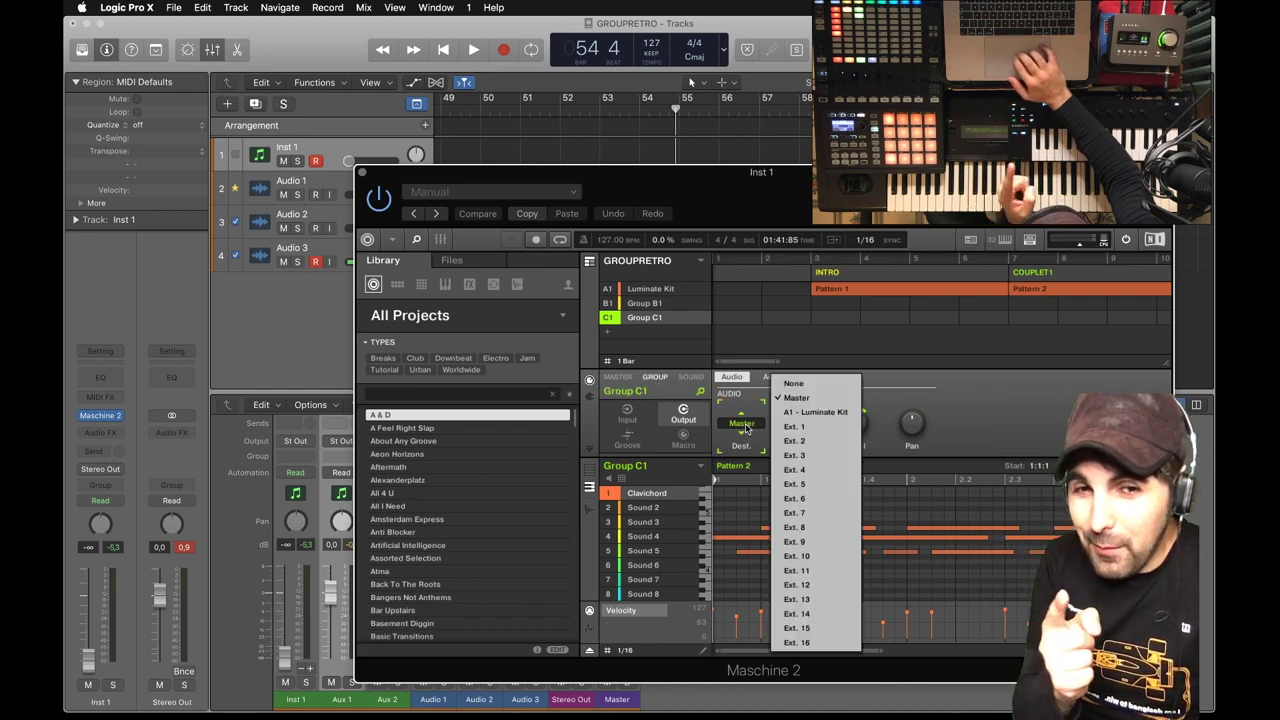
left_click(795, 456)
Play the song from around bar 39, pull the Aux 1 fader fully down, and set Aux 2 to −3.0 dB
left_click_drag(687, 193, 859, 111)
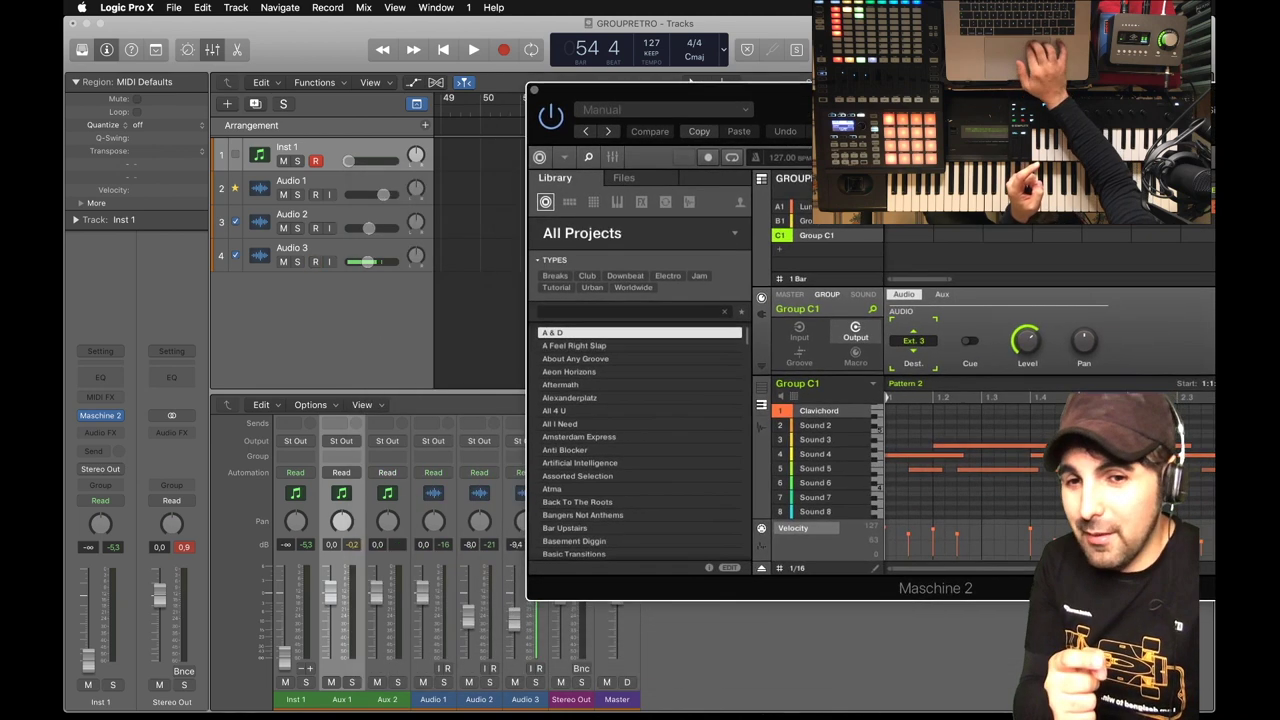
scroll(517, 271, "left", 9)
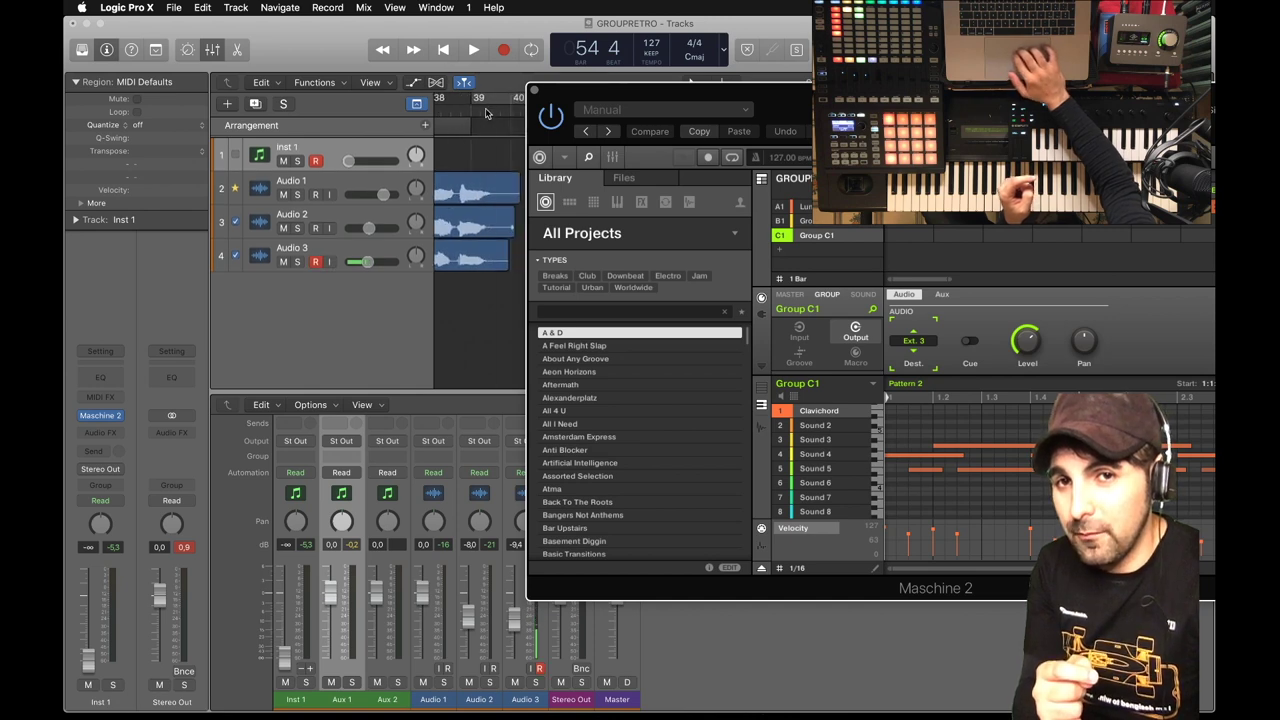
double_click(487, 113)
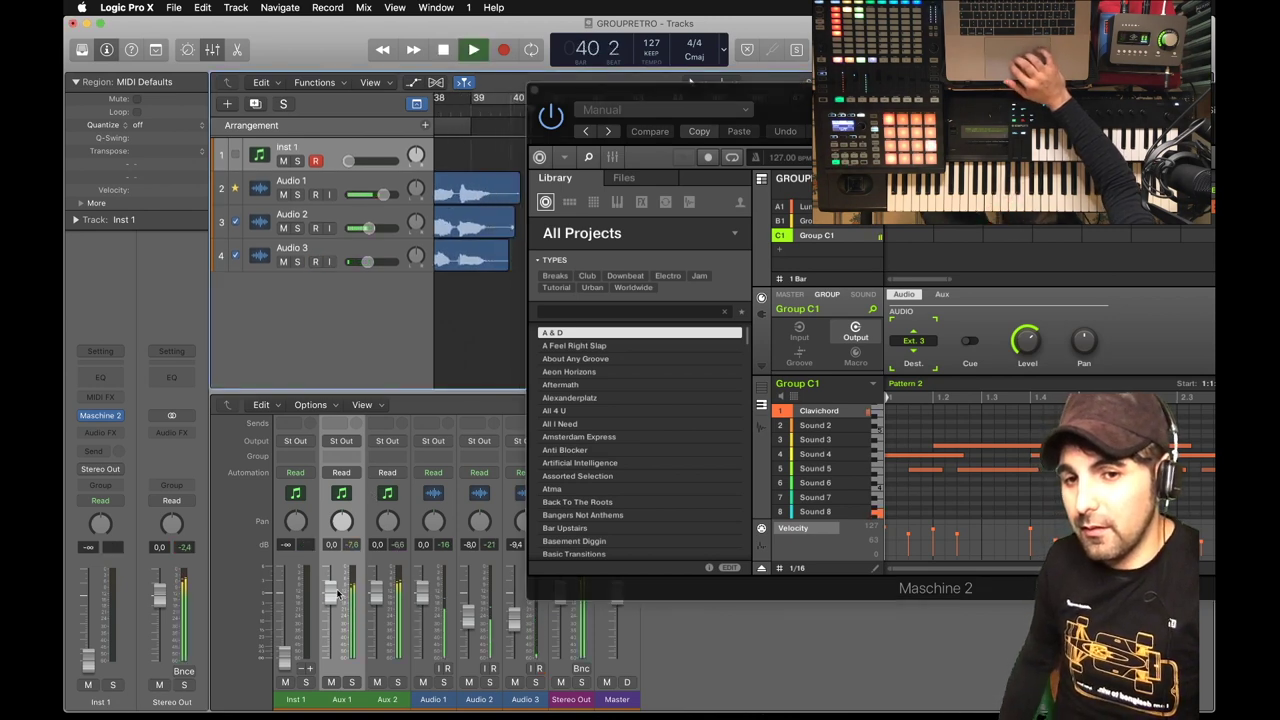
left_click_drag(338, 595, 335, 708)
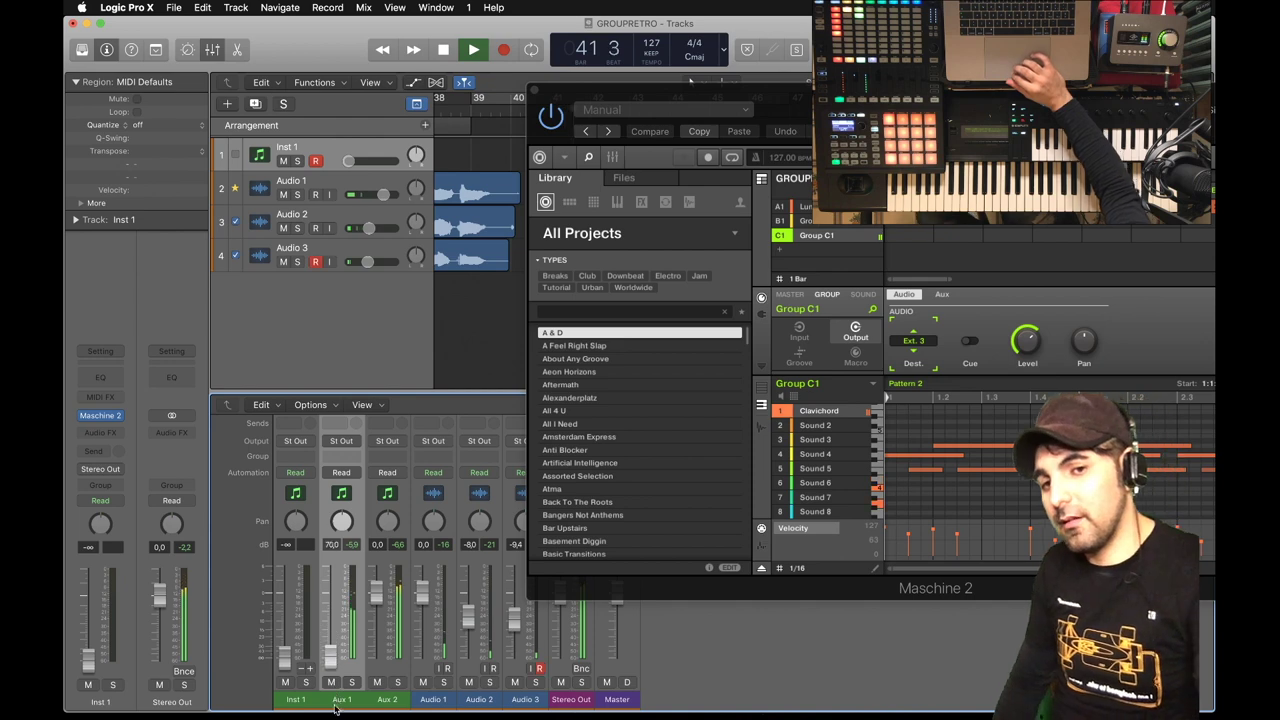
left_click_drag(377, 594, 377, 604)
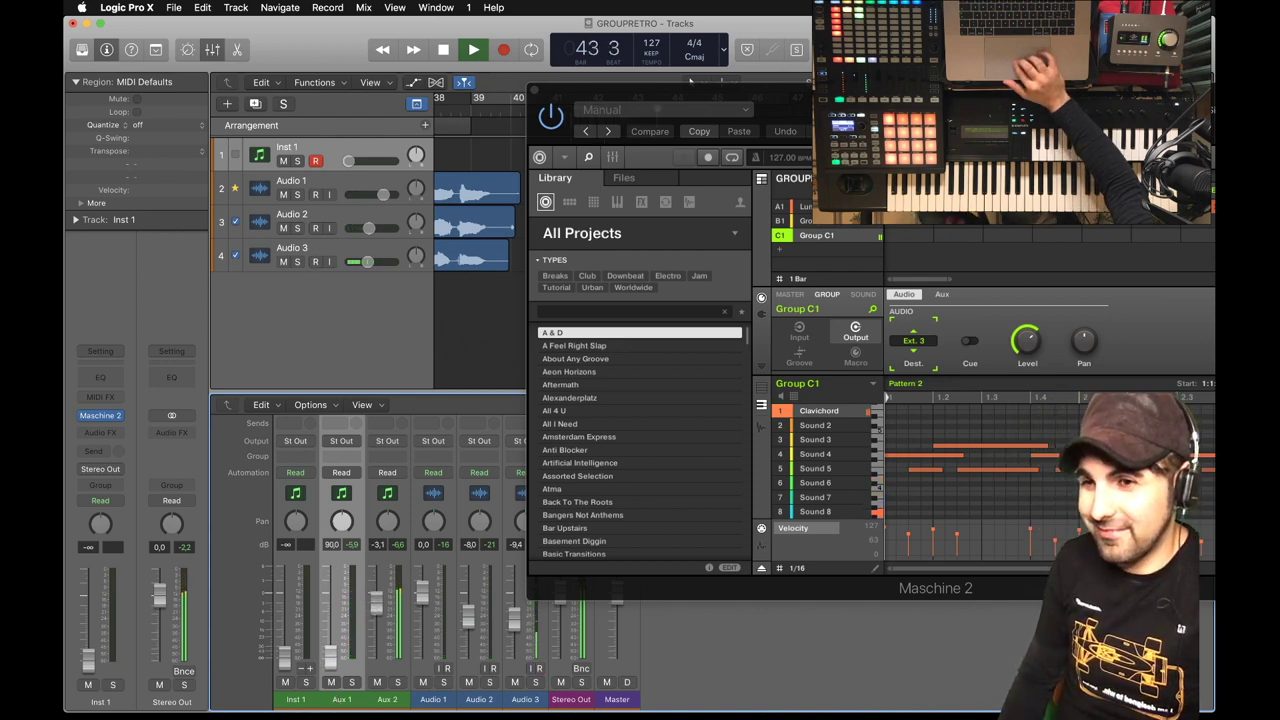
key("space")
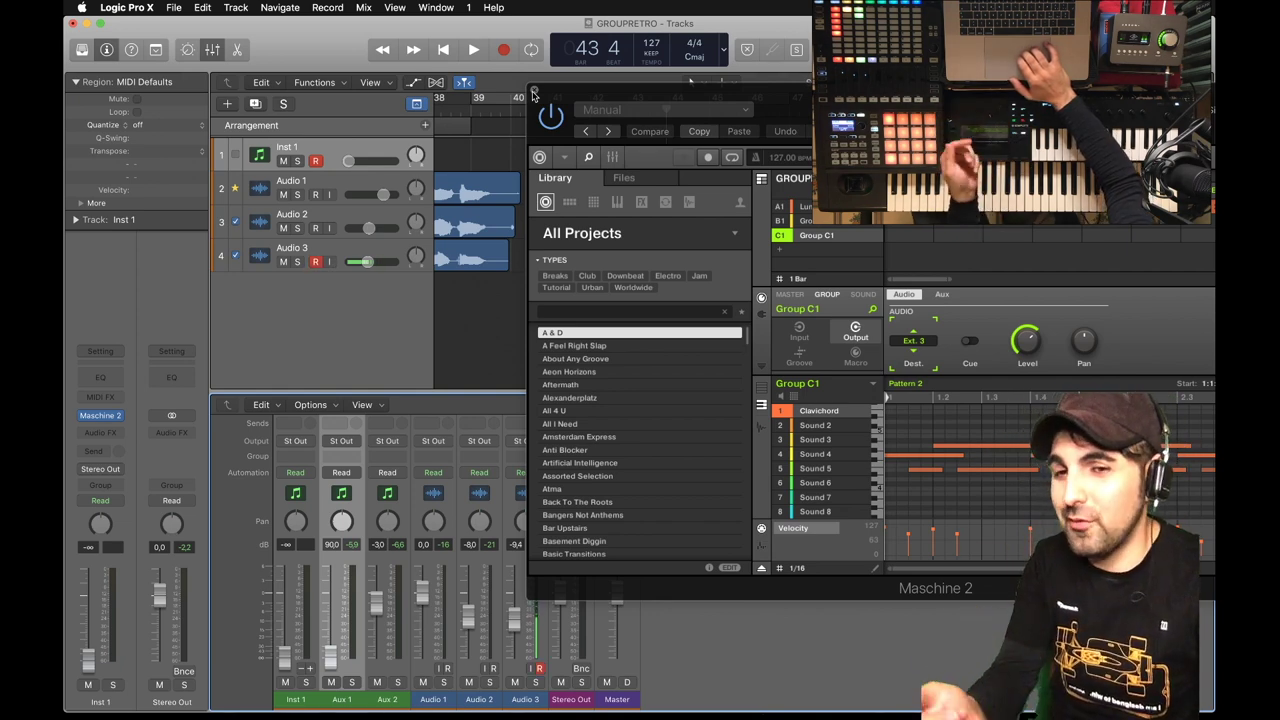
Close the Maschine window, insert a stereo AutoFilter on Aux 1, and place its window clear of the tracks
left_click(534, 91)
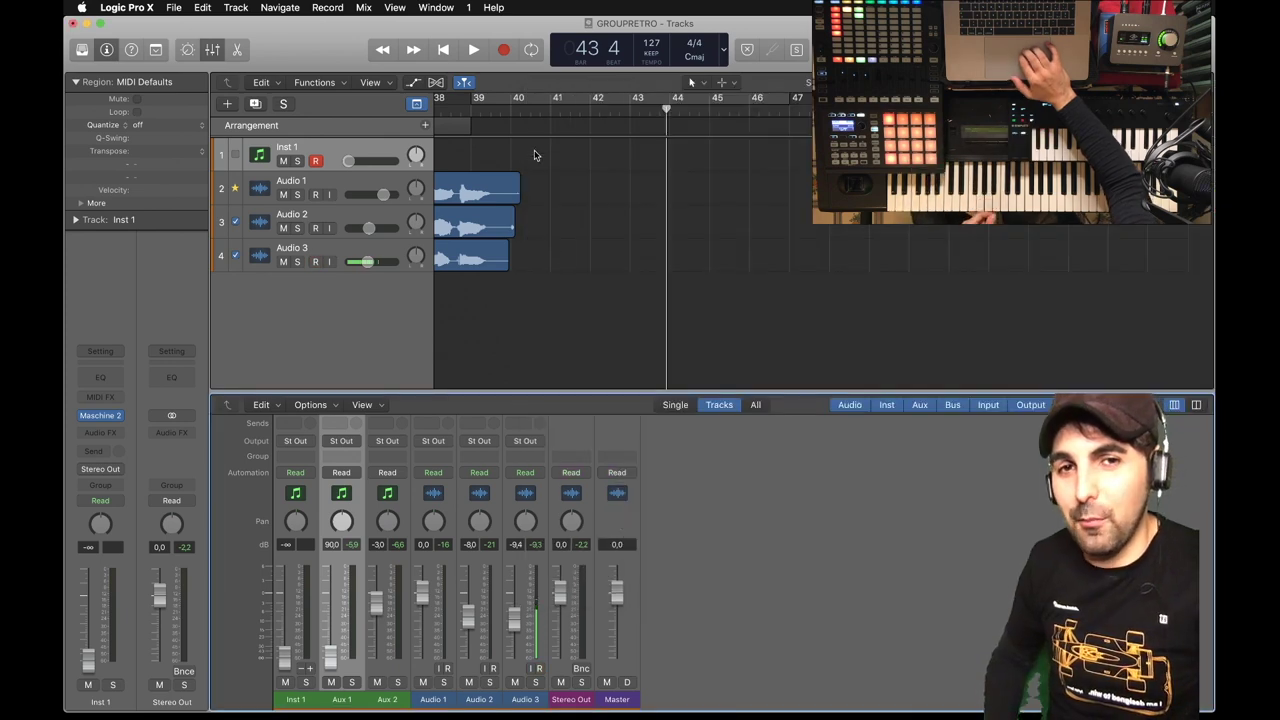
scroll(562, 255, "left", 5)
scroll(562, 255, "right", 5)
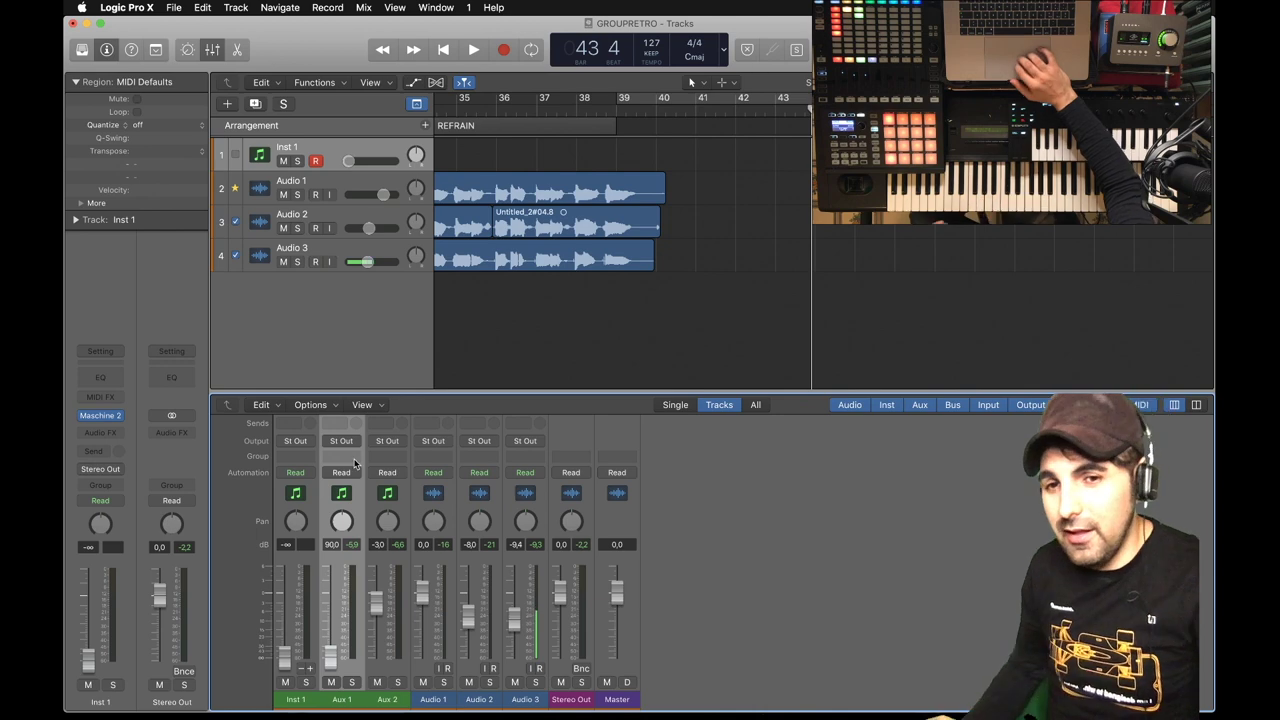
scroll(345, 450, "up", 3)
scroll(354, 463, "down", 2)
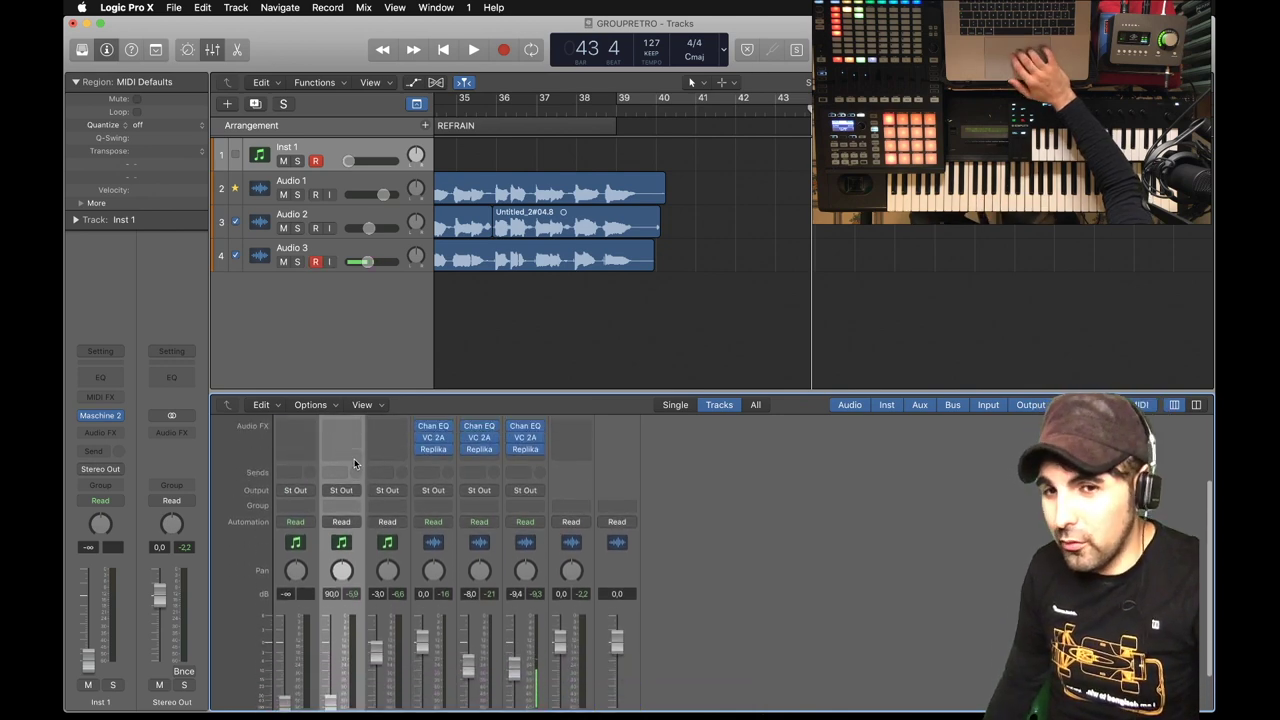
scroll(354, 463, "up", 2)
left_click(345, 485)
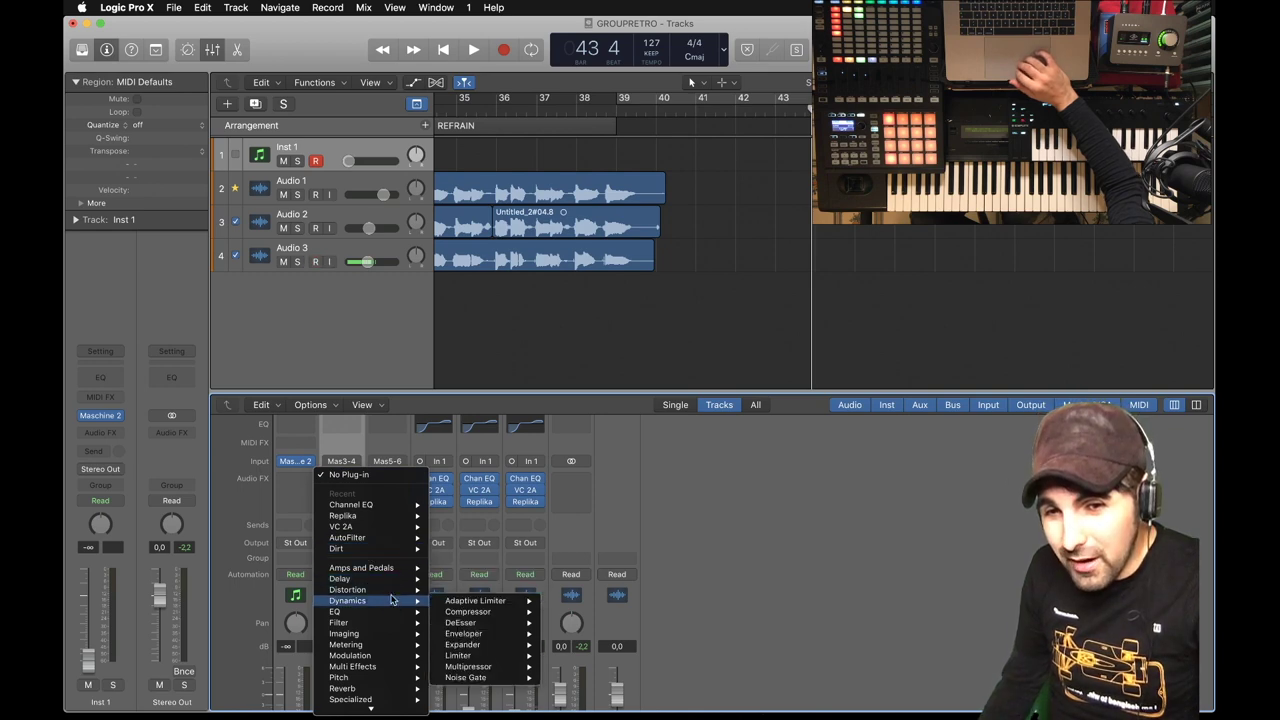
mouse_move(393, 627)
mouse_move(455, 624)
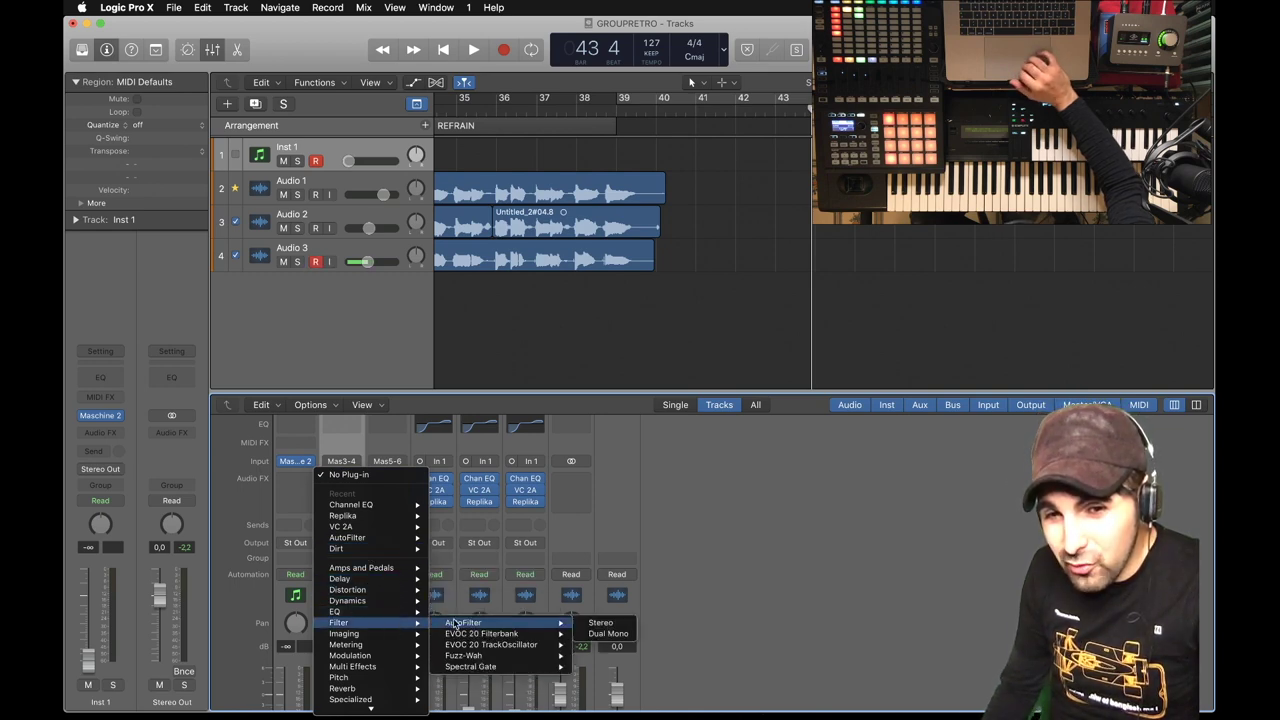
left_click(600, 623)
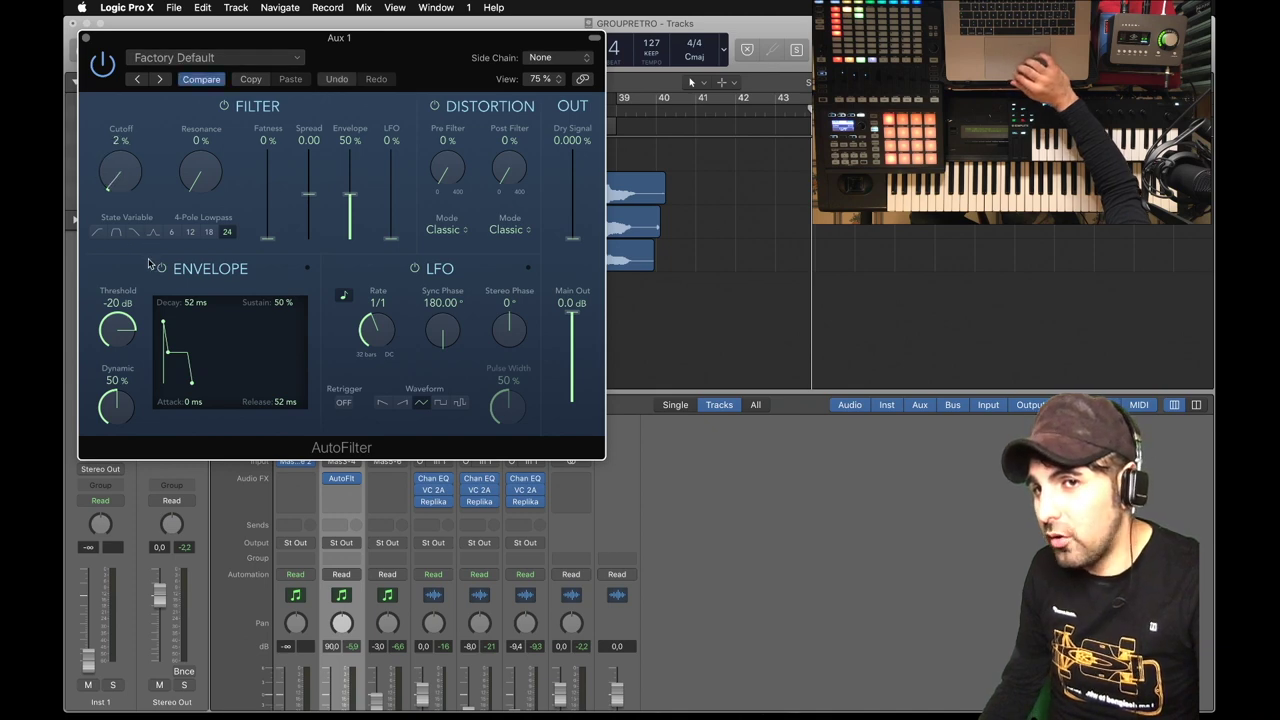
left_click_drag(187, 42, 552, 285)
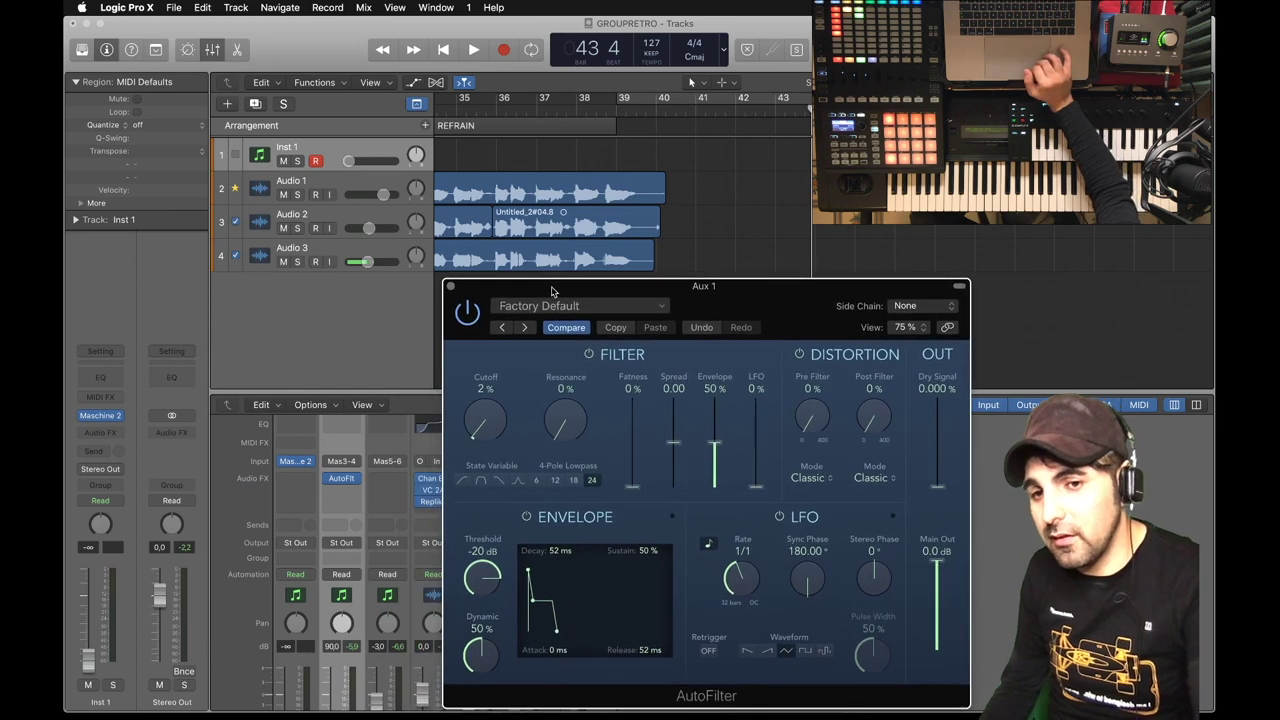
Solo the Aux 1 channel in the mixer and raise its fader to about 0.2 dB
scroll(386, 510, "down", 5)
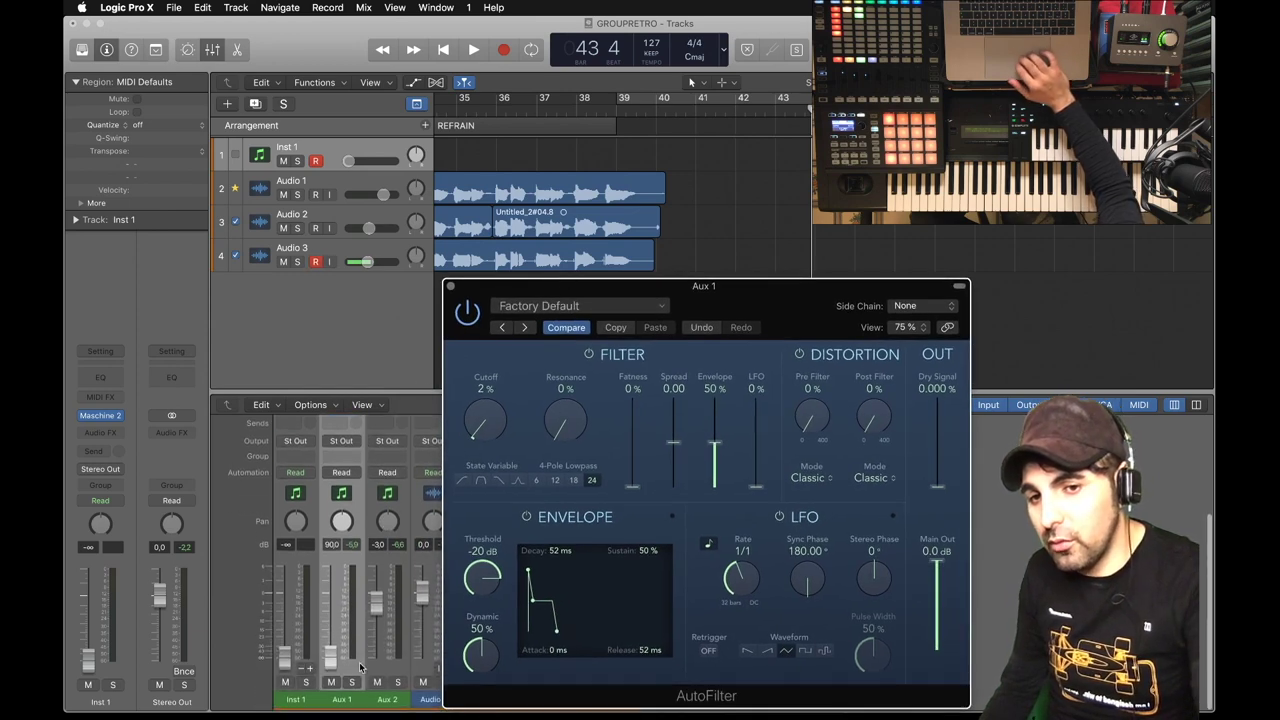
left_click(355, 683)
left_click_drag(332, 657, 334, 562)
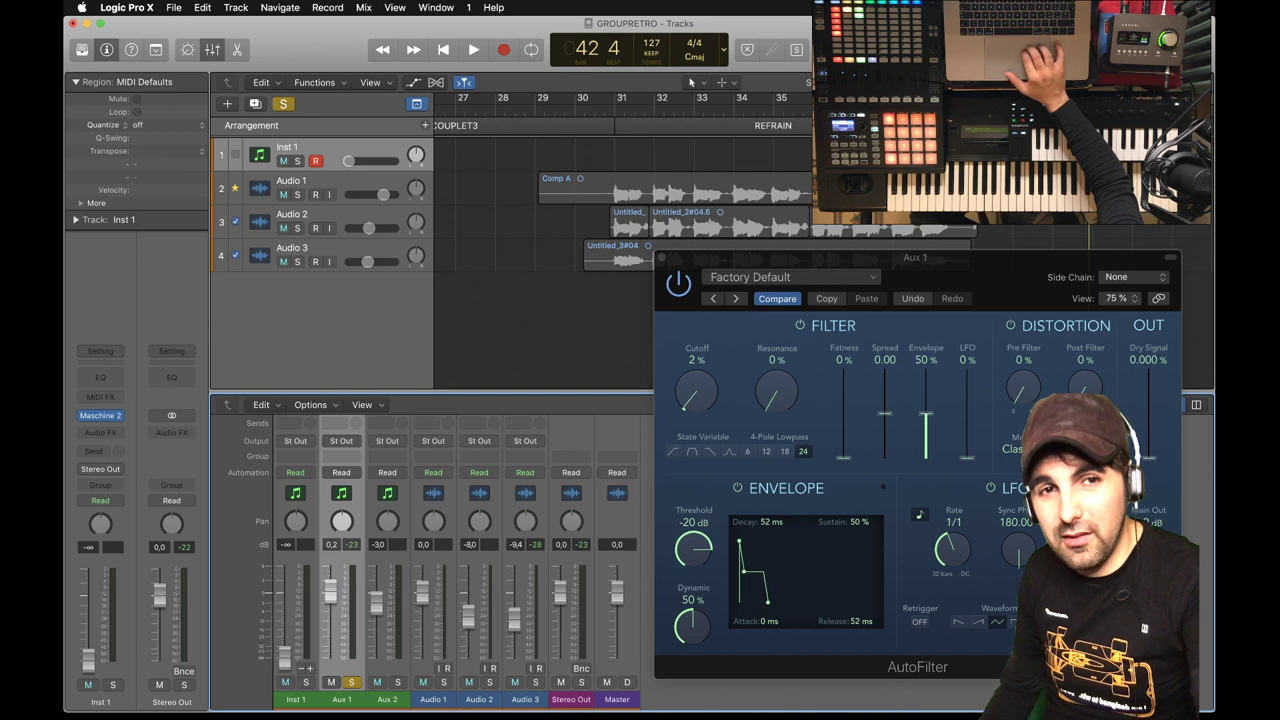
Play the soloed Aux 1 from around bar 39 while sweeping the AutoFilter cutoff up to 77%
key("space")
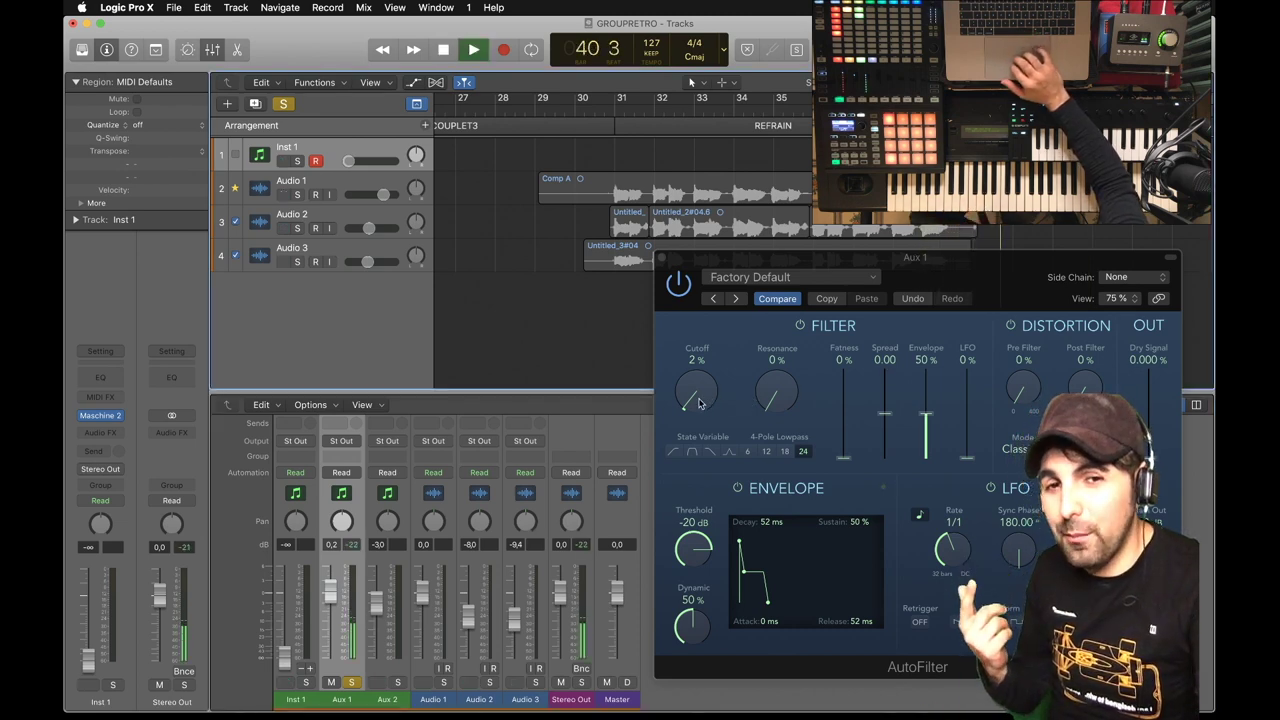
left_click_drag(697, 401, 686, 345)
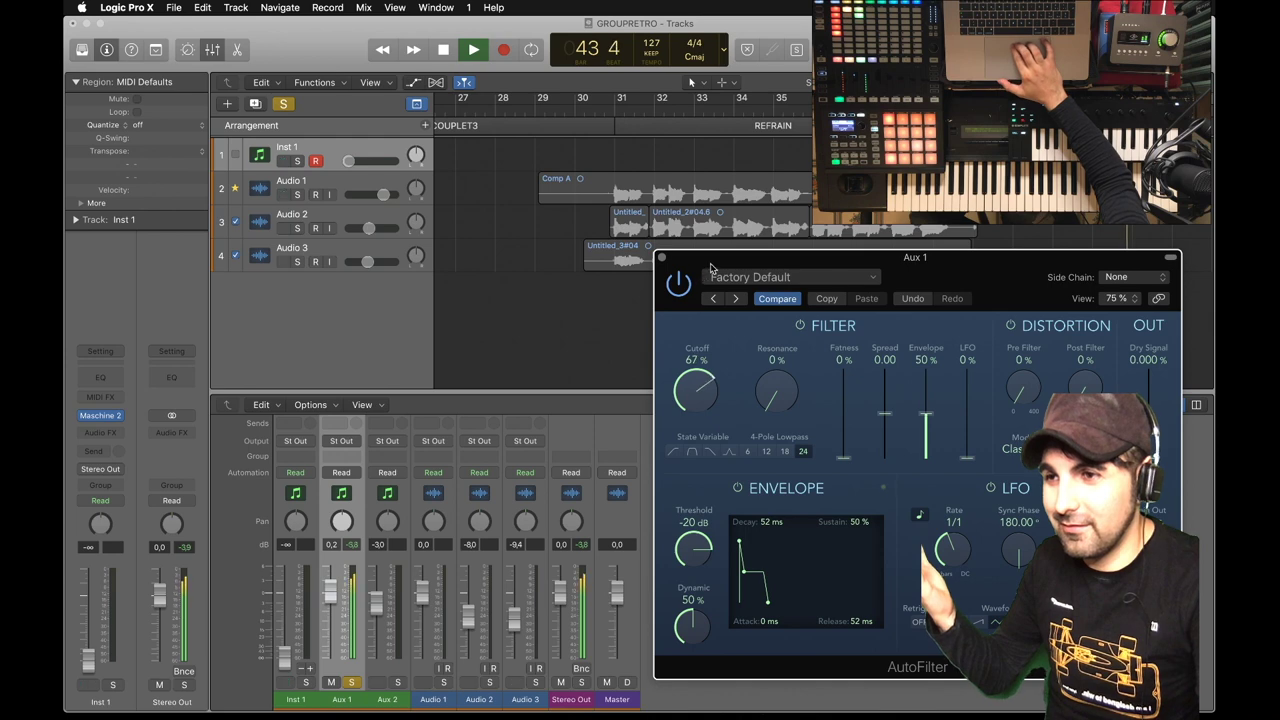
left_click_drag(711, 268, 780, 248)
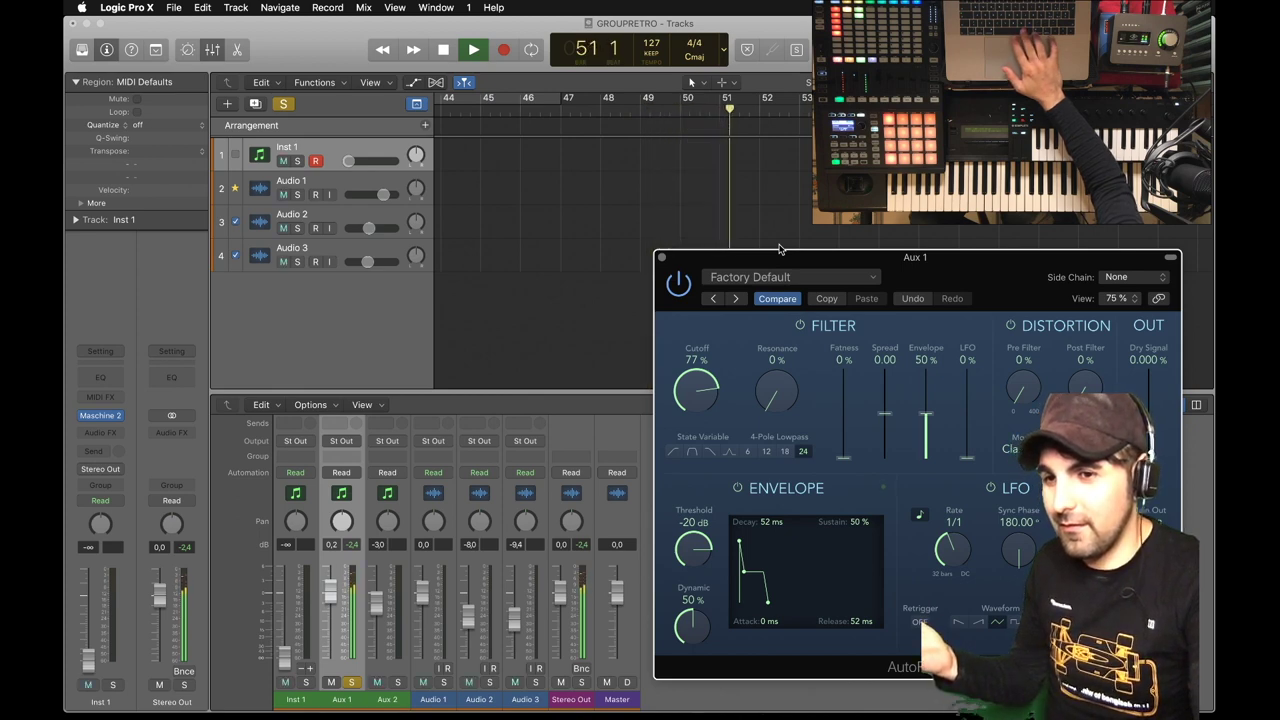
key("space")
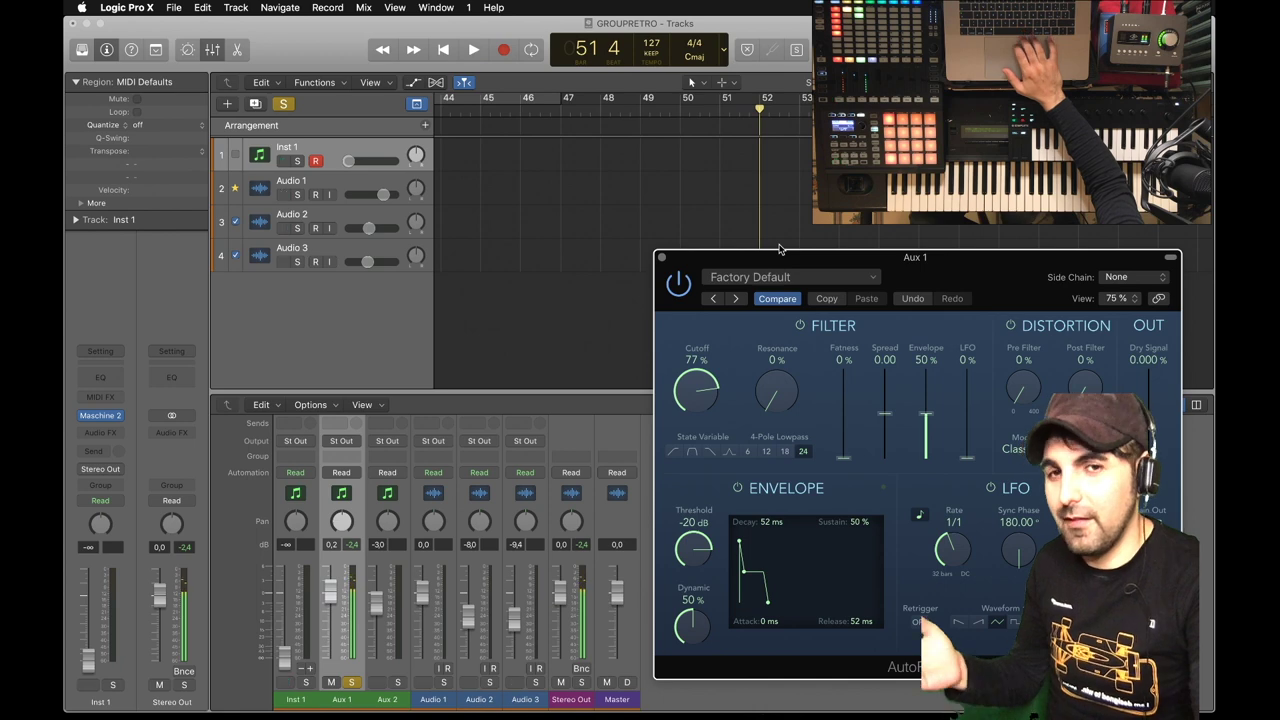
Shift the AutoFilter window aside, play from bar 39, and set the cutoff to 42%
left_click_drag(756, 260, 790, 266)
scroll(517, 263, "left", 5)
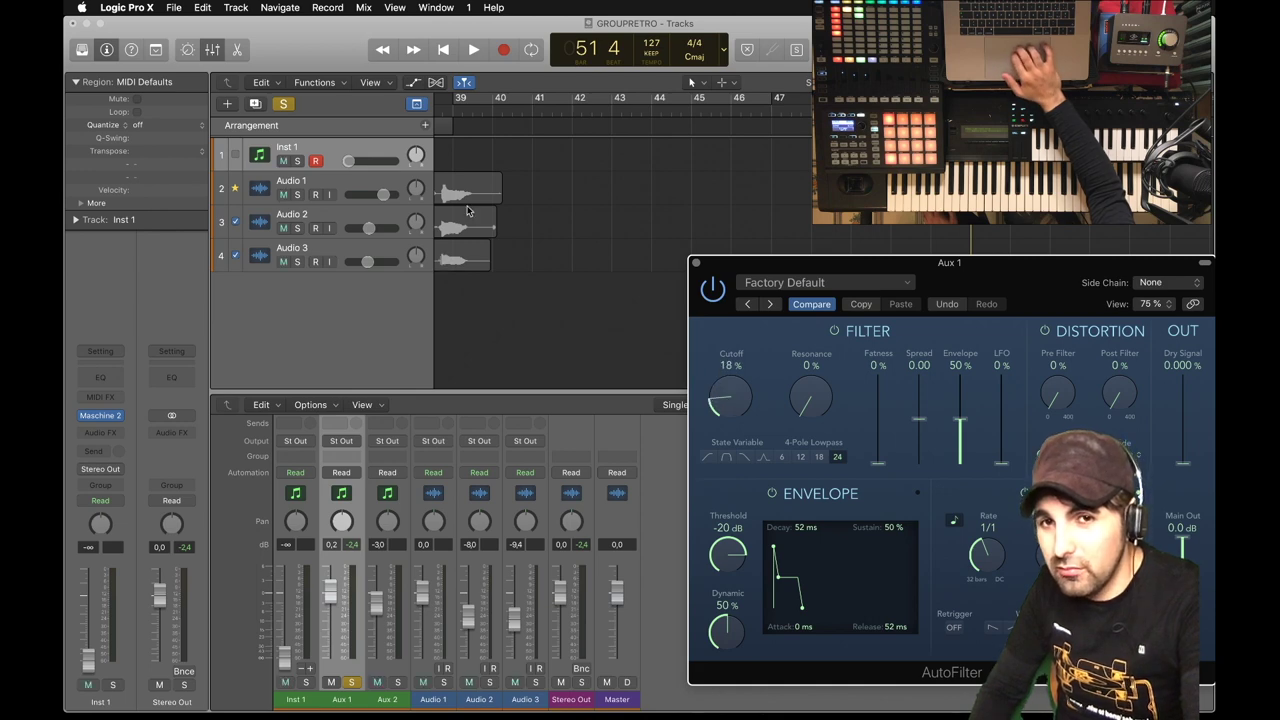
scroll(467, 210, "left", 3)
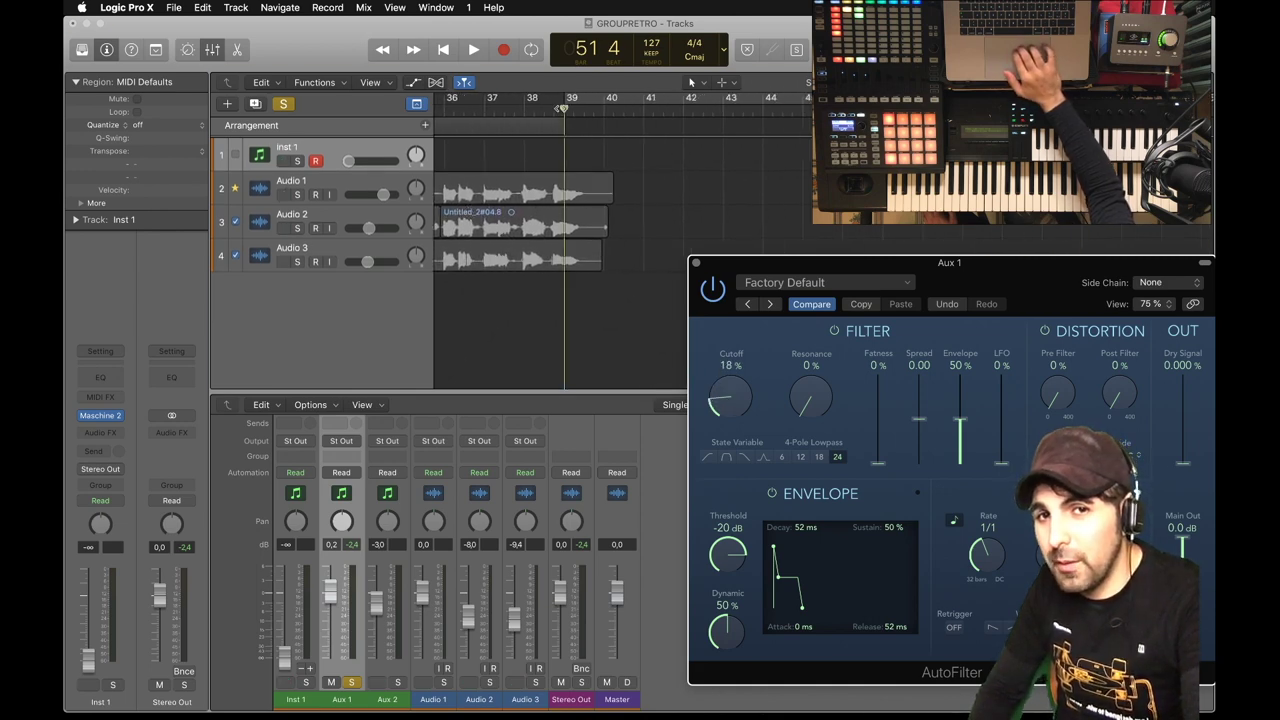
double_click(563, 108)
left_click_drag(717, 397, 716, 381)
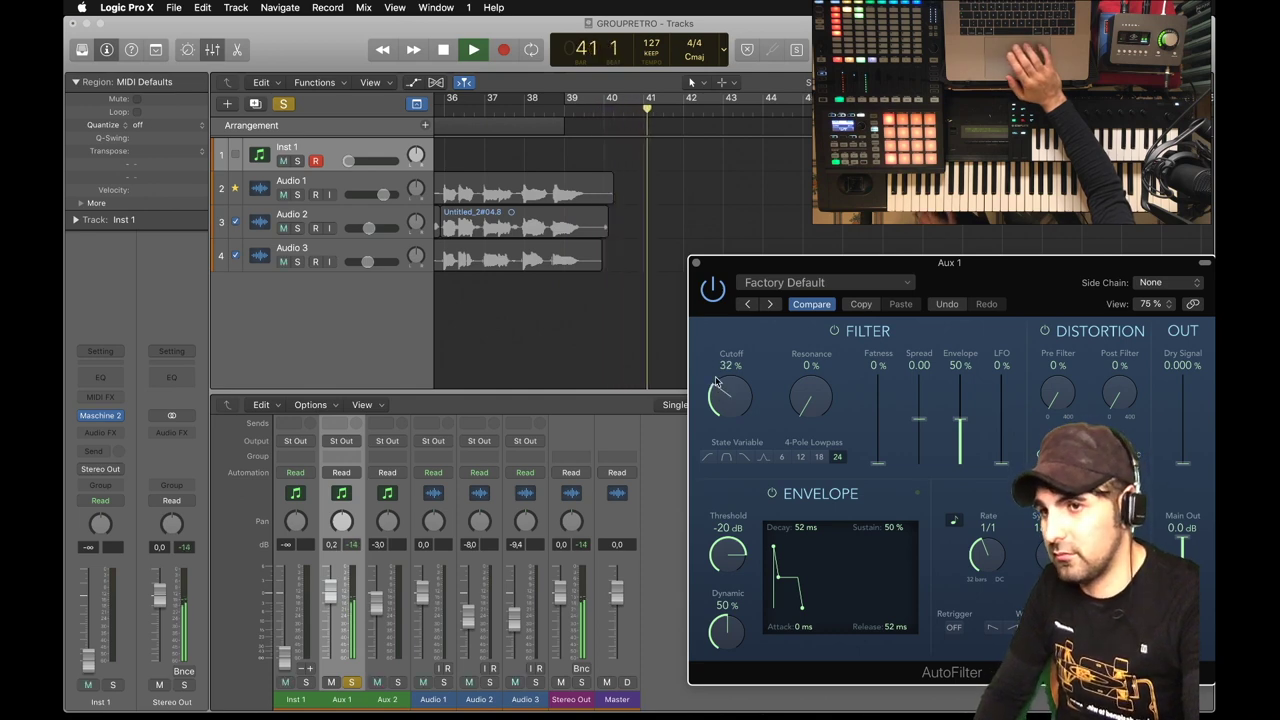
left_click_drag(716, 381, 726, 378)
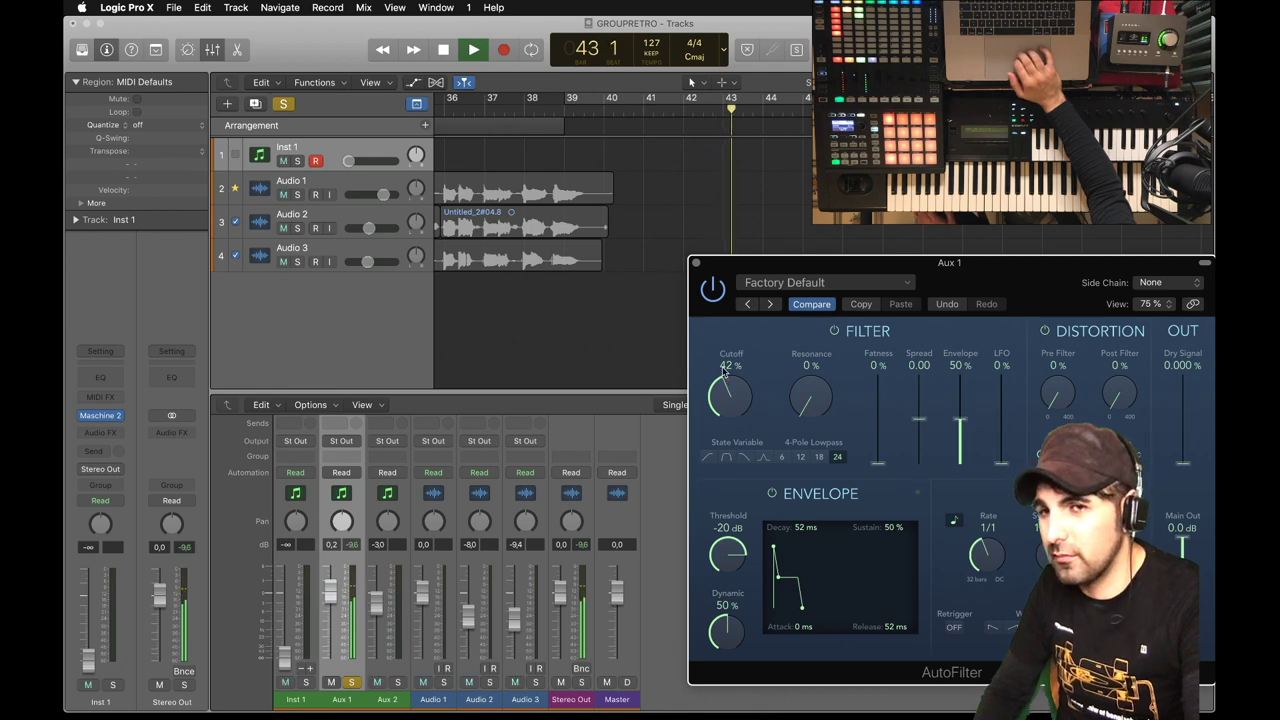
left_click(444, 50)
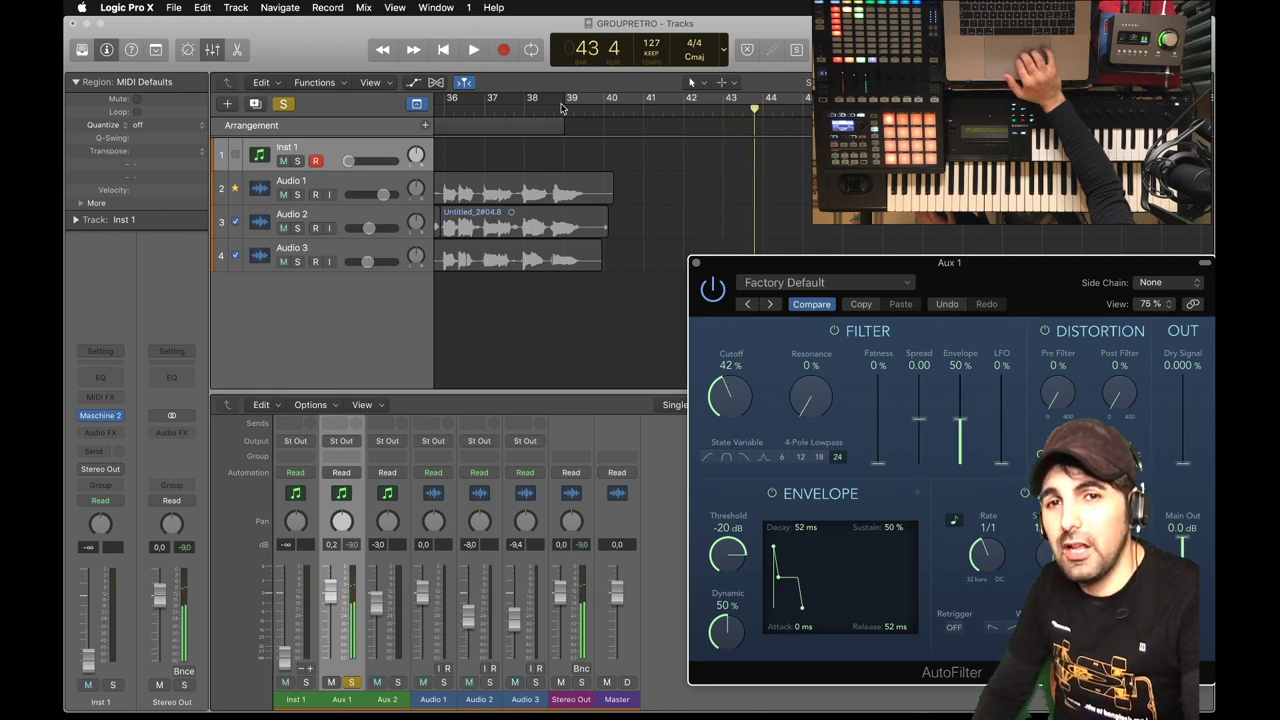
Set the automation mode of the Aux 1 channel to Write and accept the warning
left_click(345, 473)
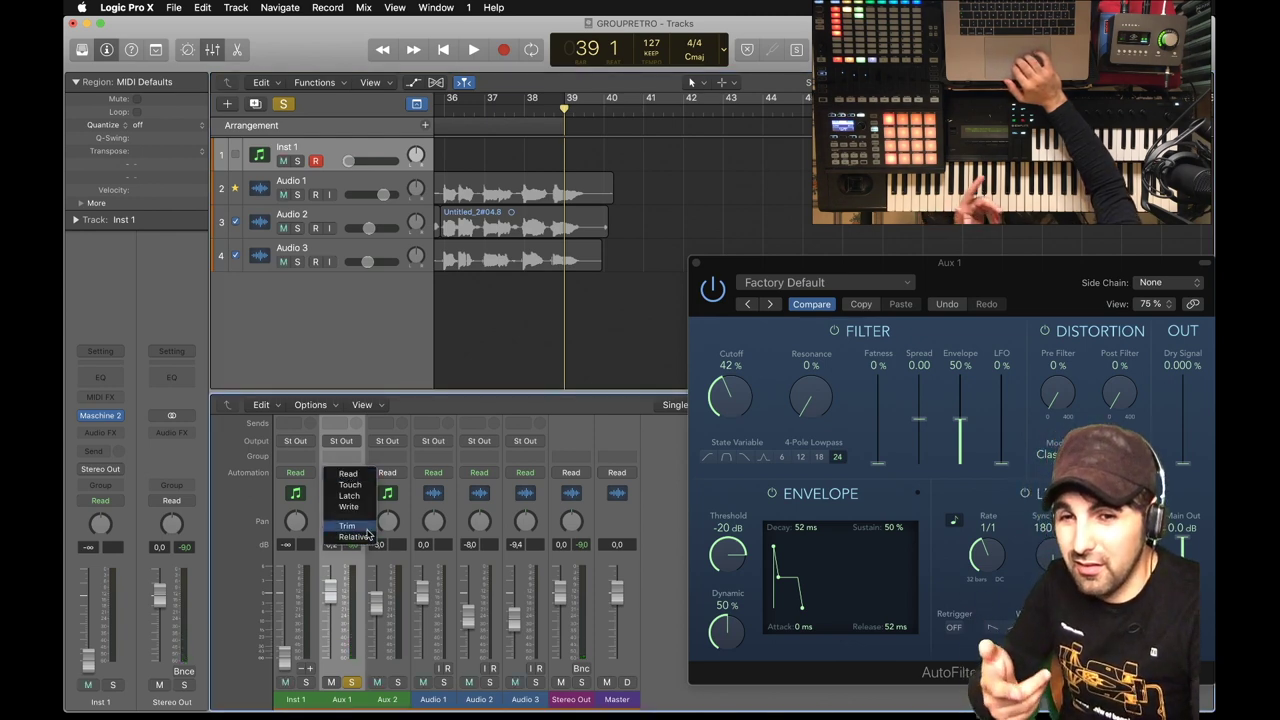
left_click(365, 508)
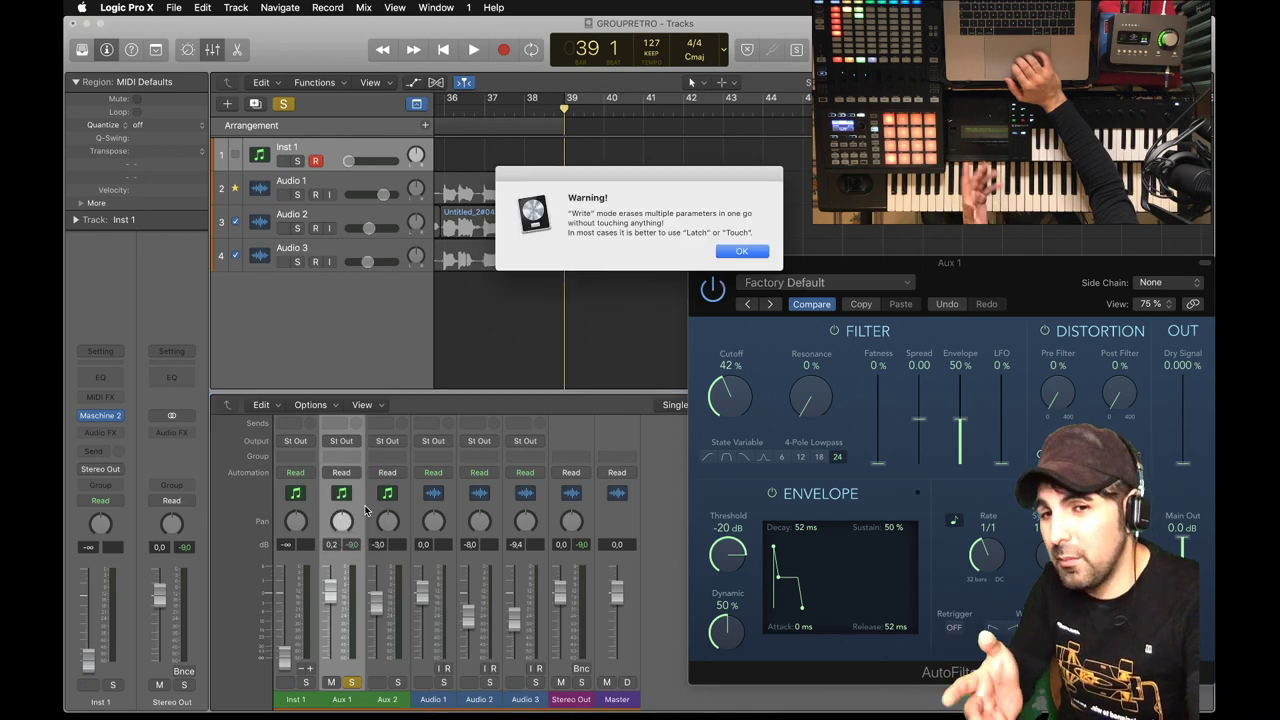
left_click(741, 251)
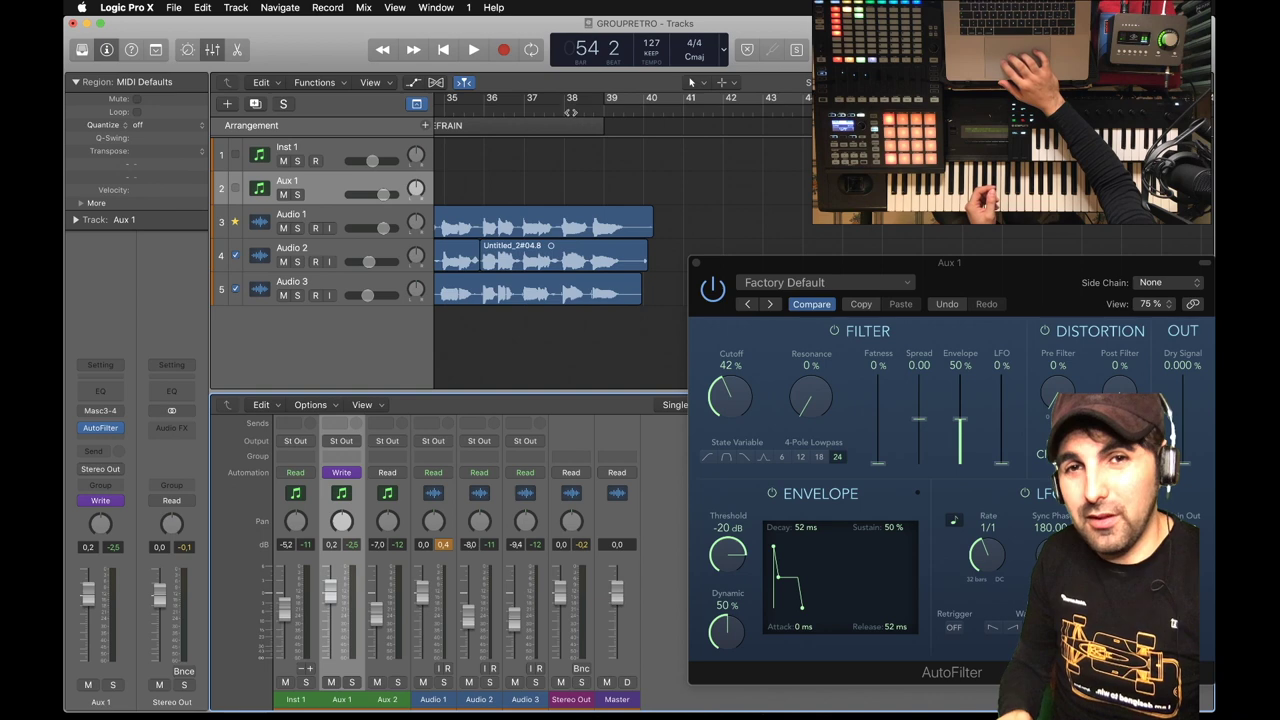
Play the song from around bar 38 and record AutoFilter automation on Aux 1 by gradually raising the cutoff to 97%
key("space")
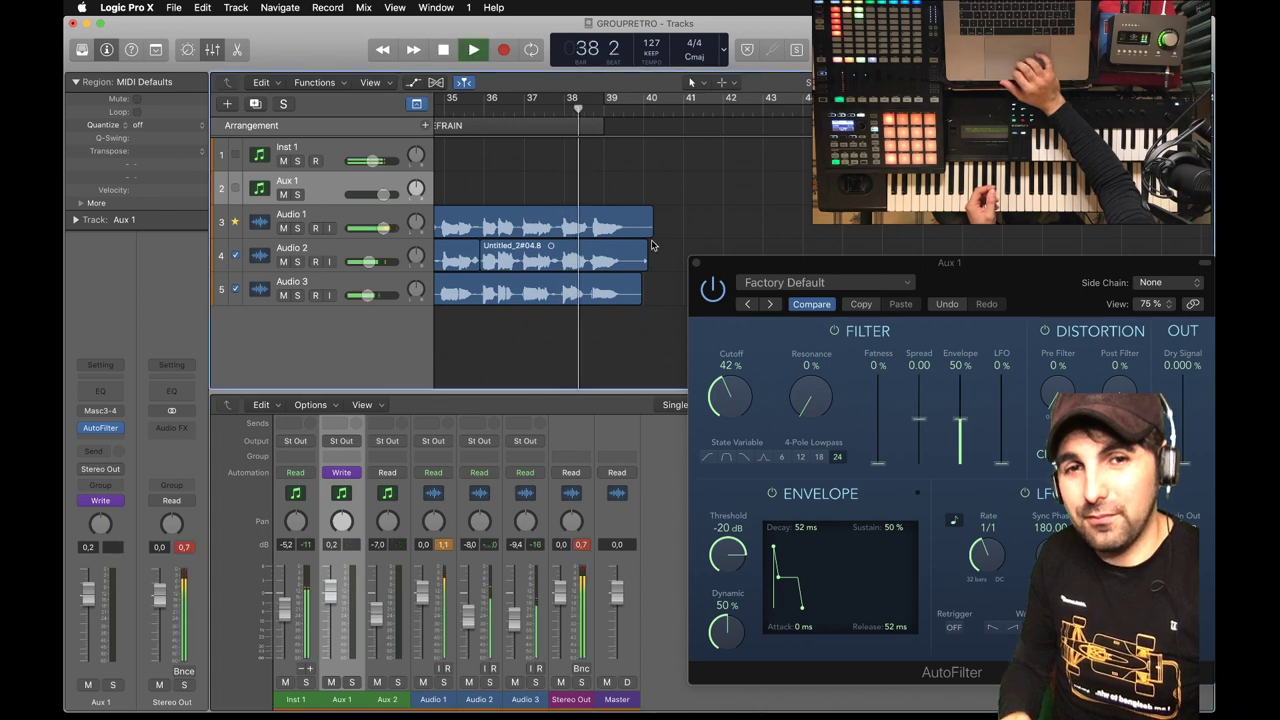
left_click_drag(730, 413, 725, 397)
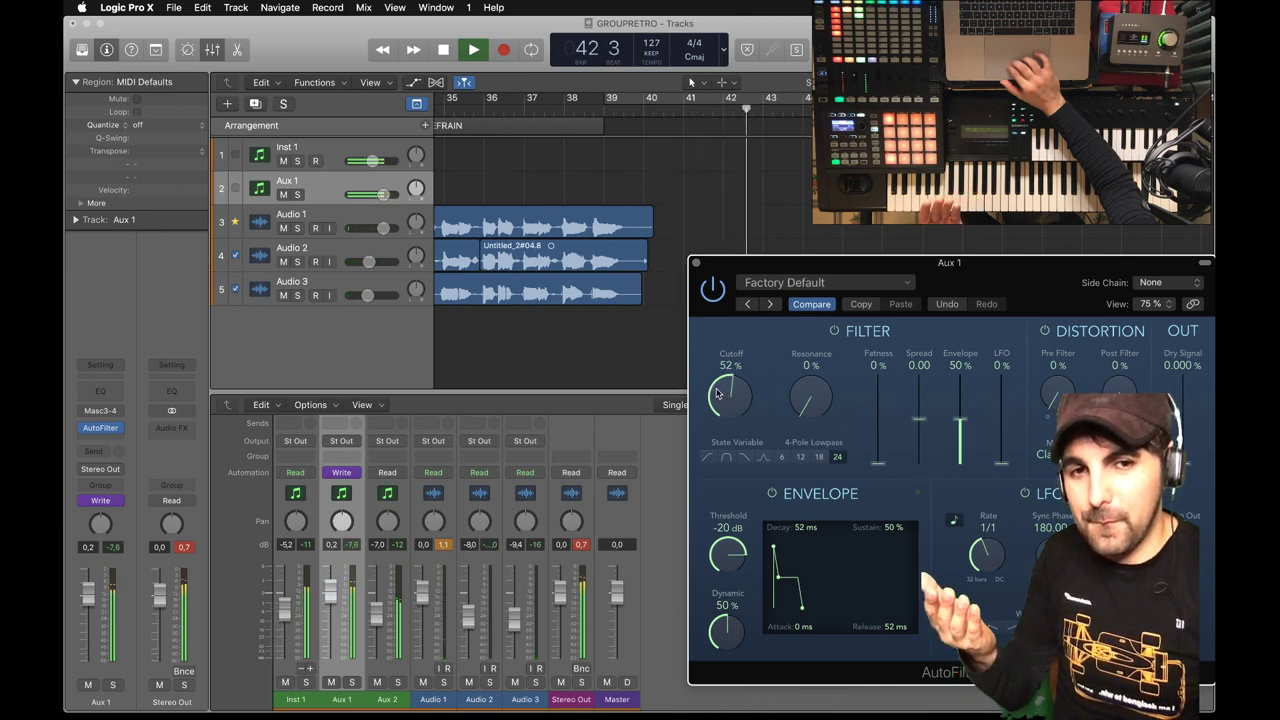
left_click_drag(716, 393, 718, 389)
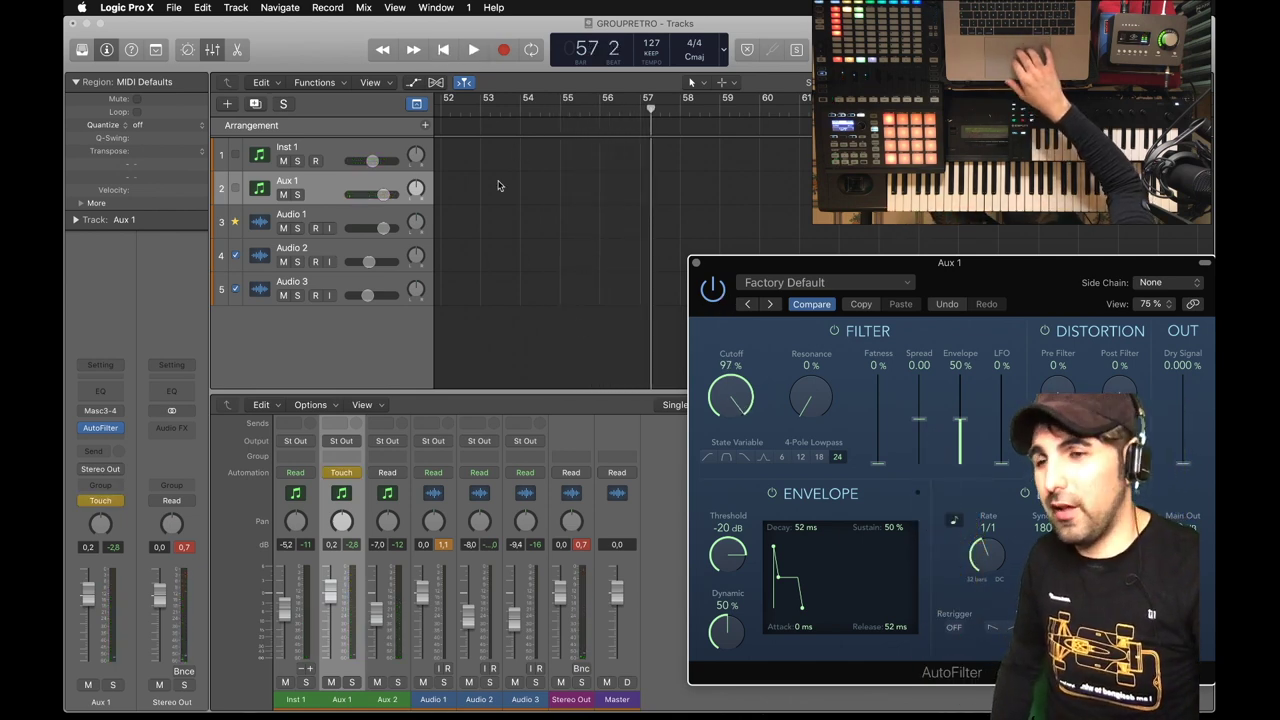
Play from bar 39 and display the AutoFilter Cutoff automation curve on the Aux 1 track
scroll(499, 185, "left", 15)
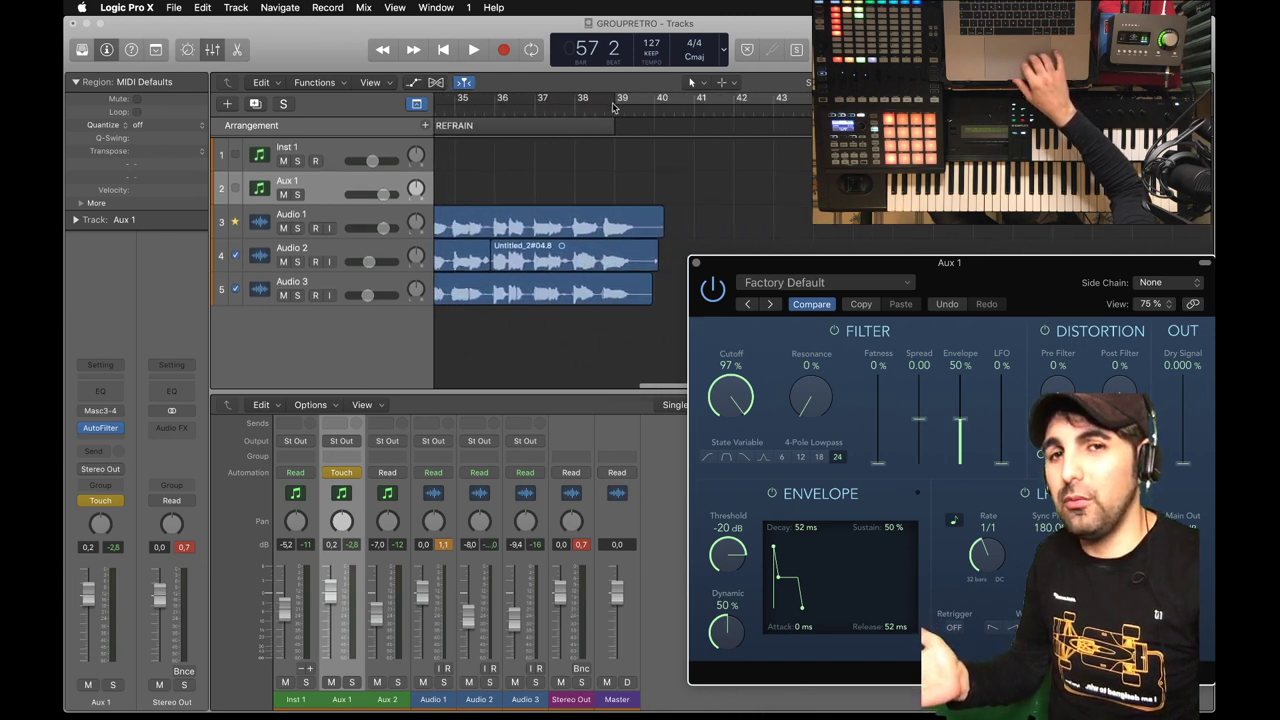
double_click(614, 107)
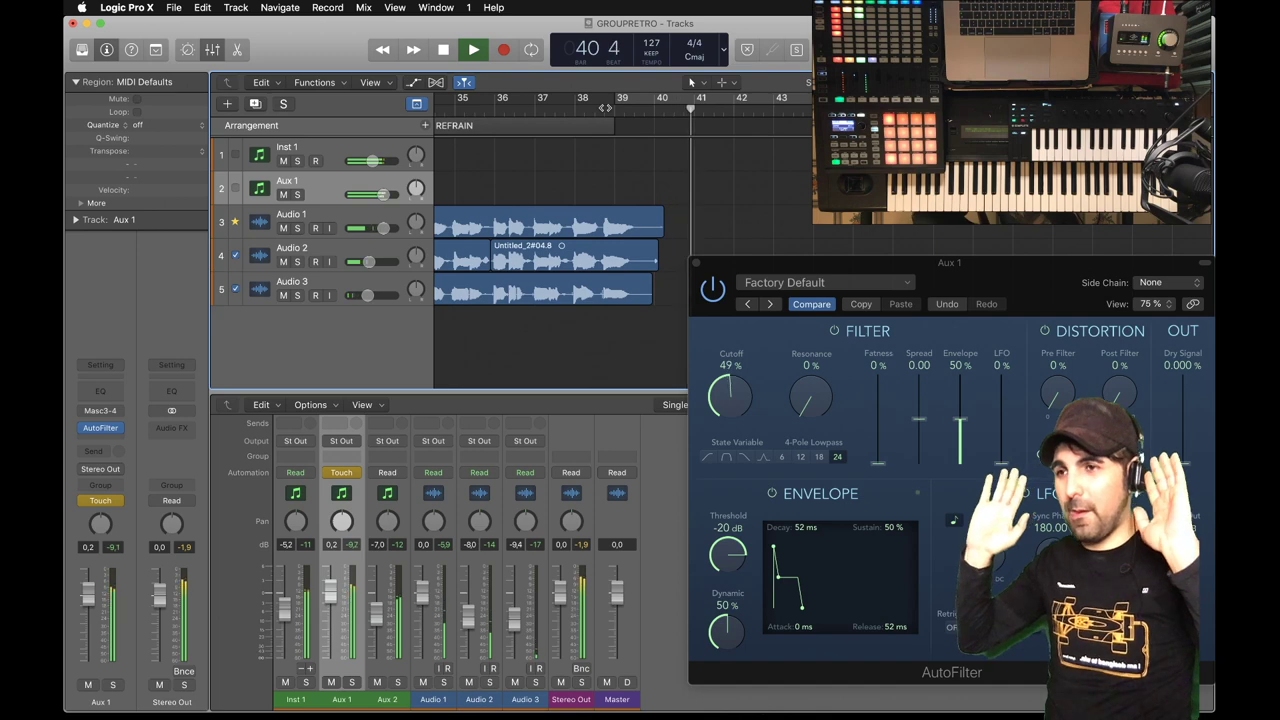
left_click(415, 85)
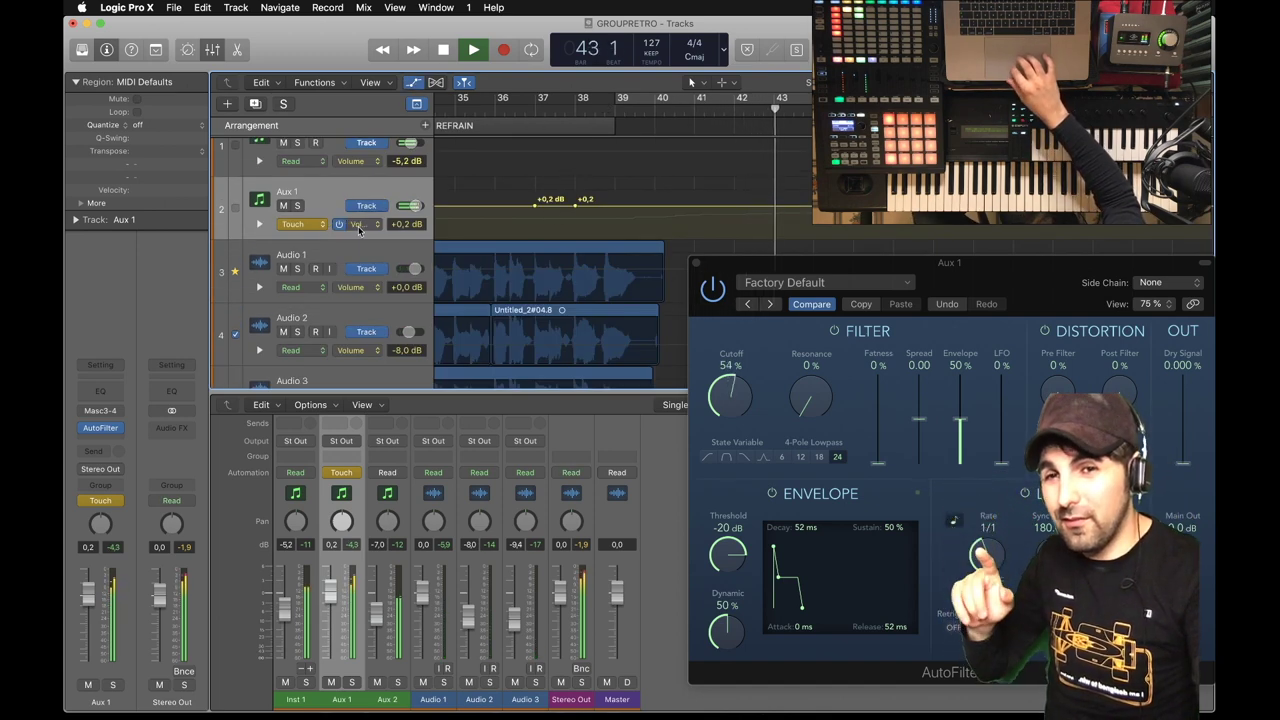
left_click(368, 225)
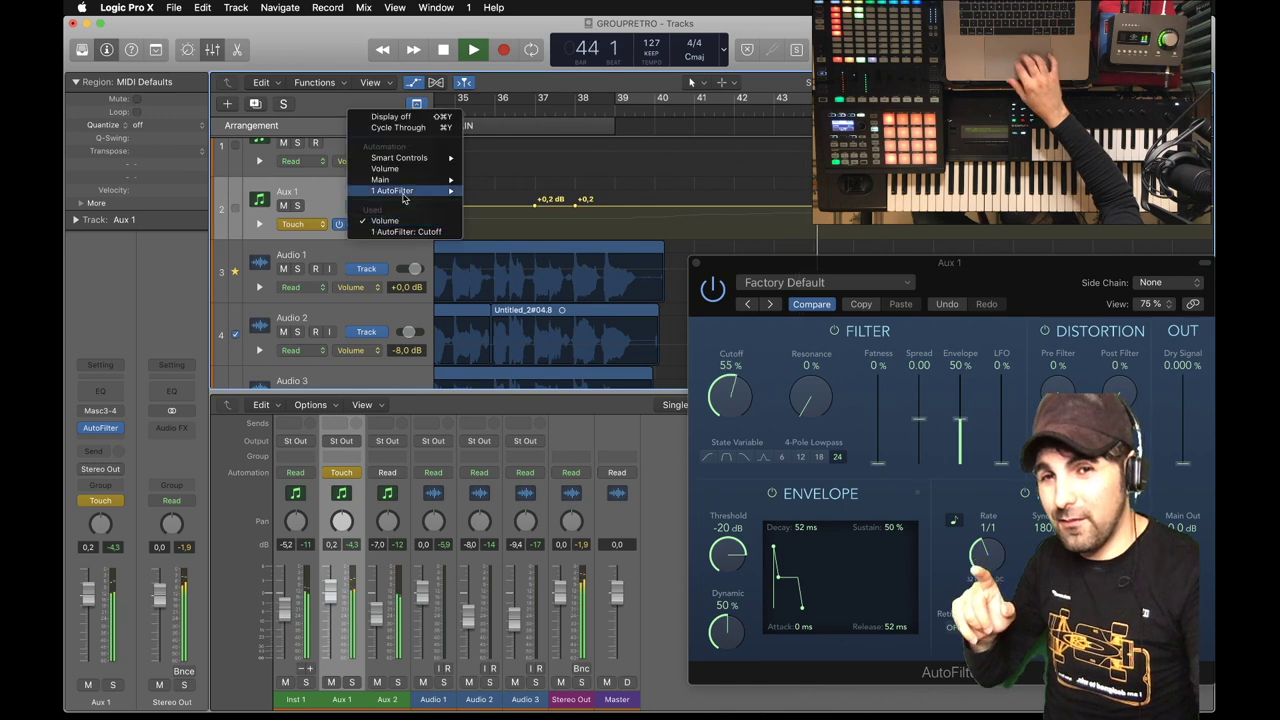
mouse_move(406, 195)
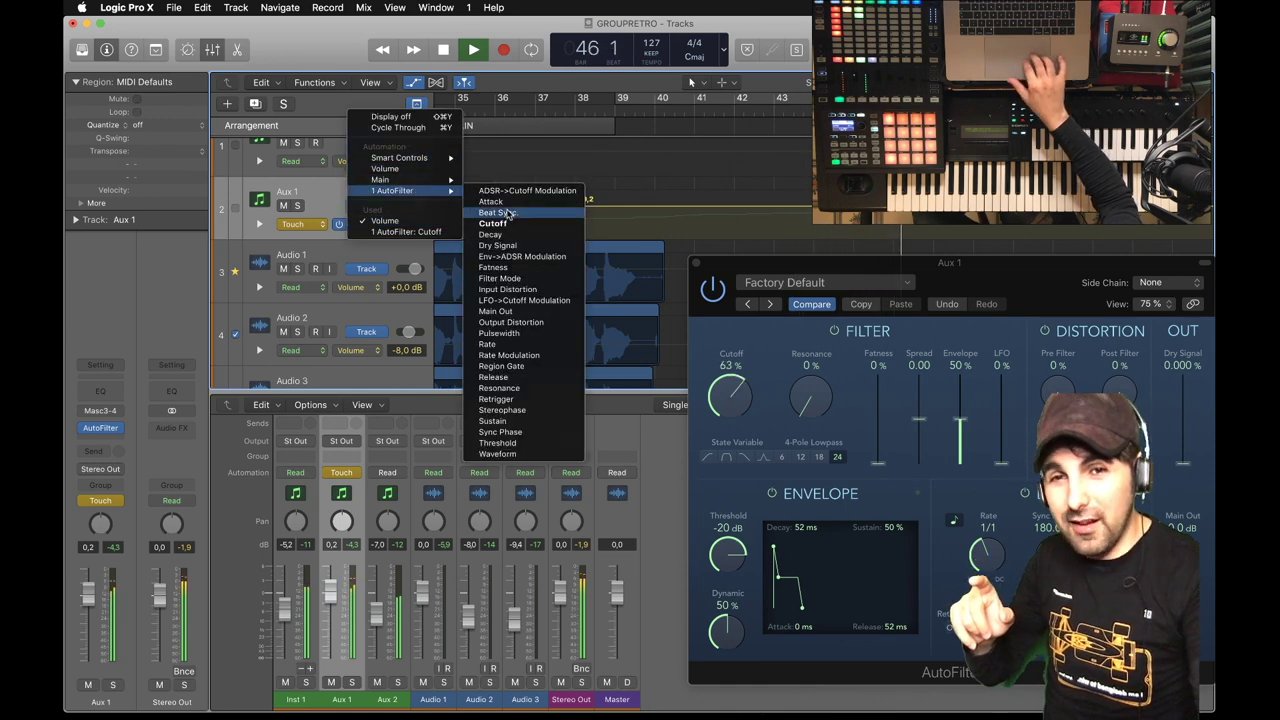
left_click(517, 226)
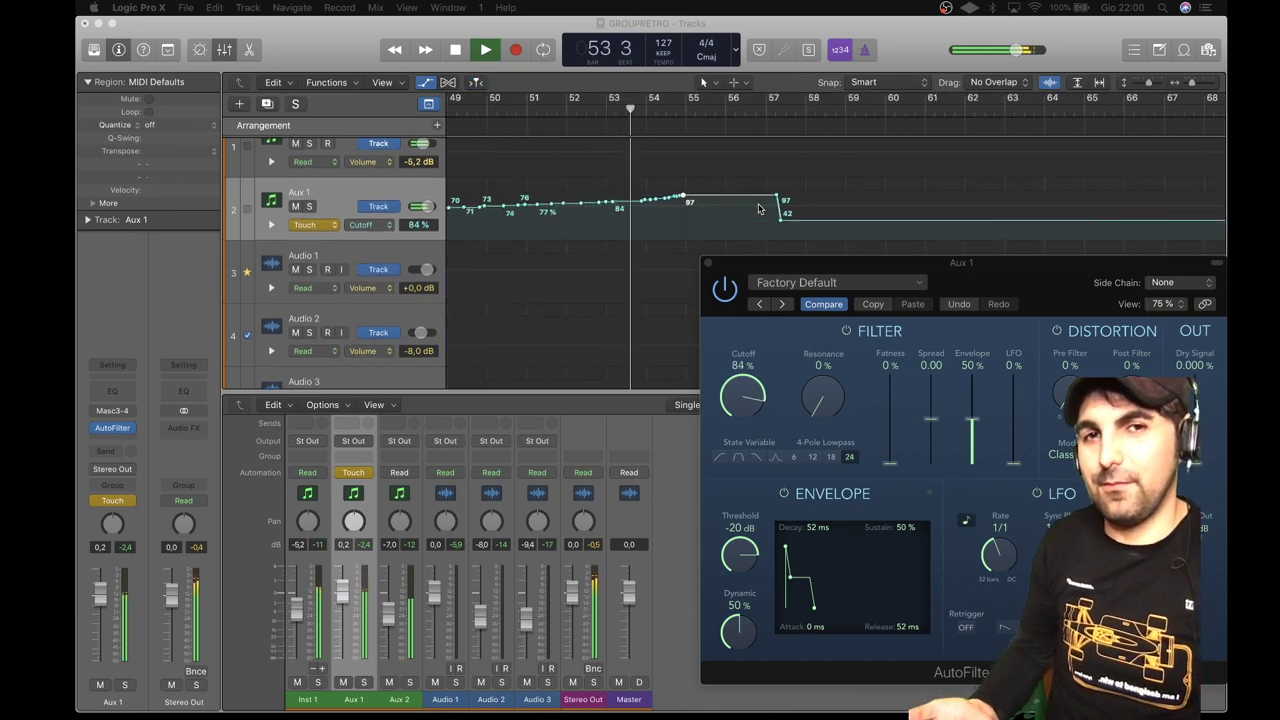
Stop playback after nudging the Aux 1 fader, set the channel's automation mode to Read, and undo the recorded volume move
left_click_drag(335, 615, 345, 617)
key("space")
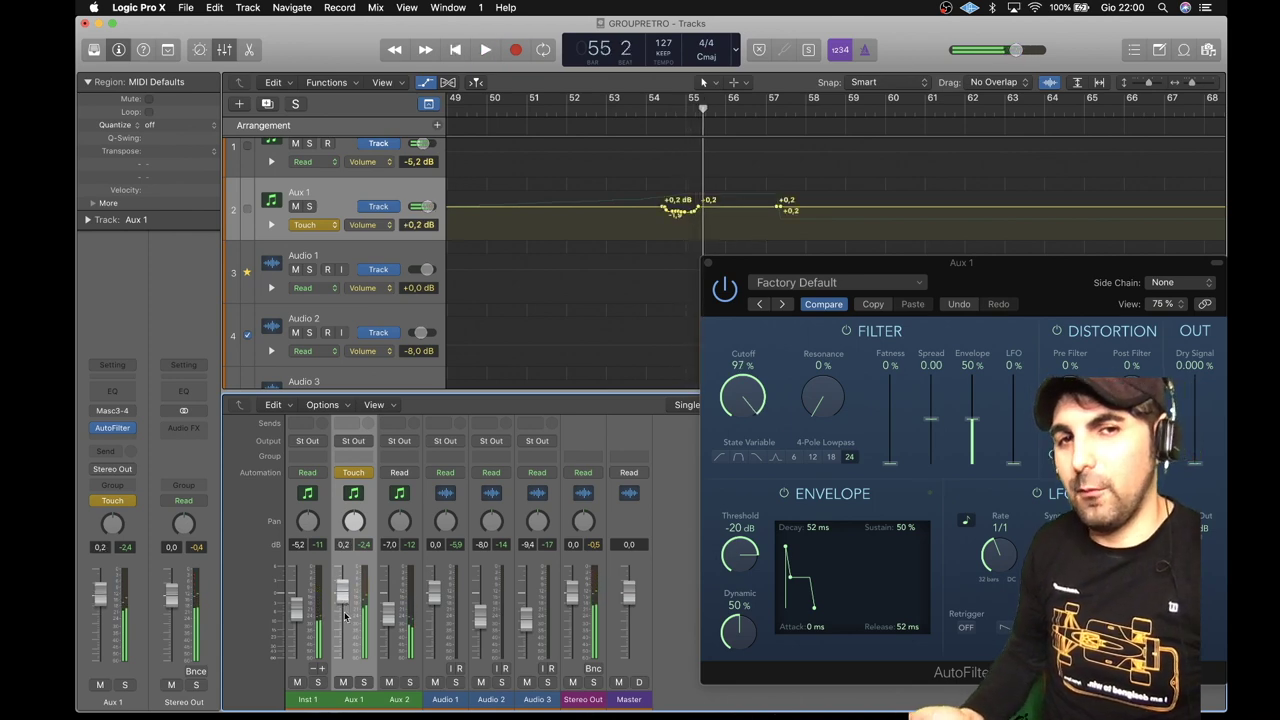
left_click(360, 472)
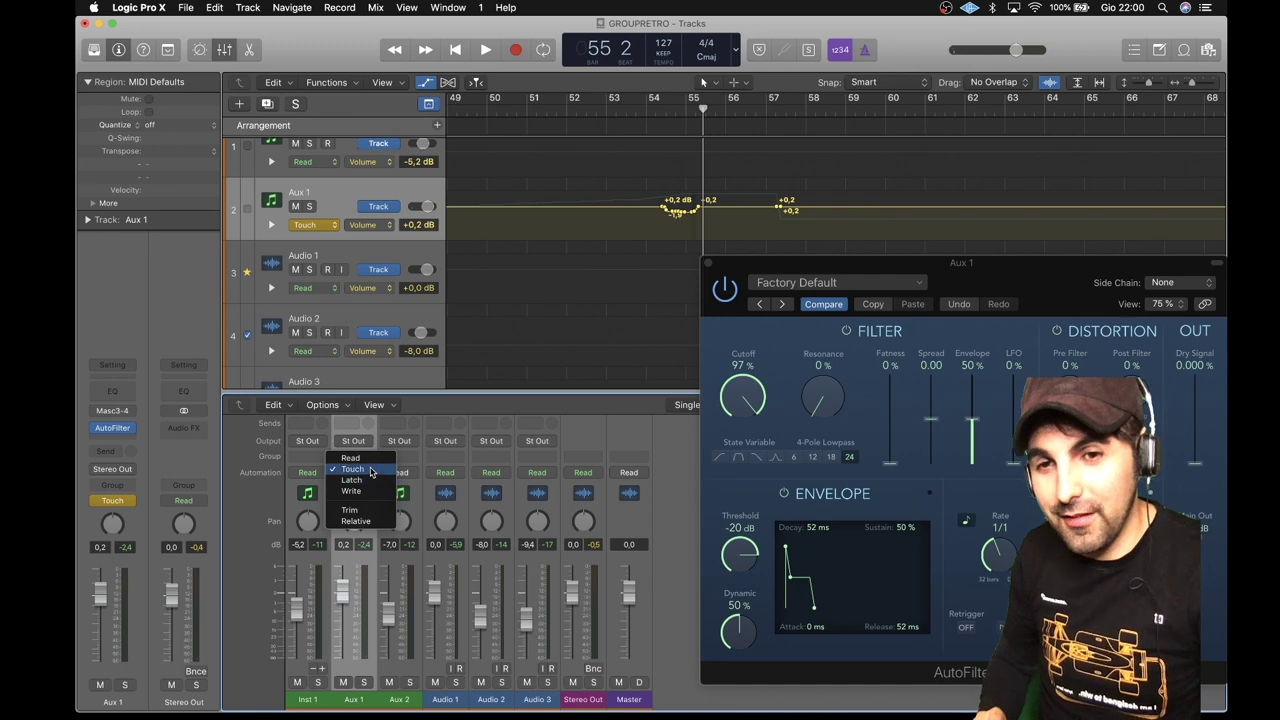
left_click(352, 458)
left_click(214, 8)
left_click(218, 23)
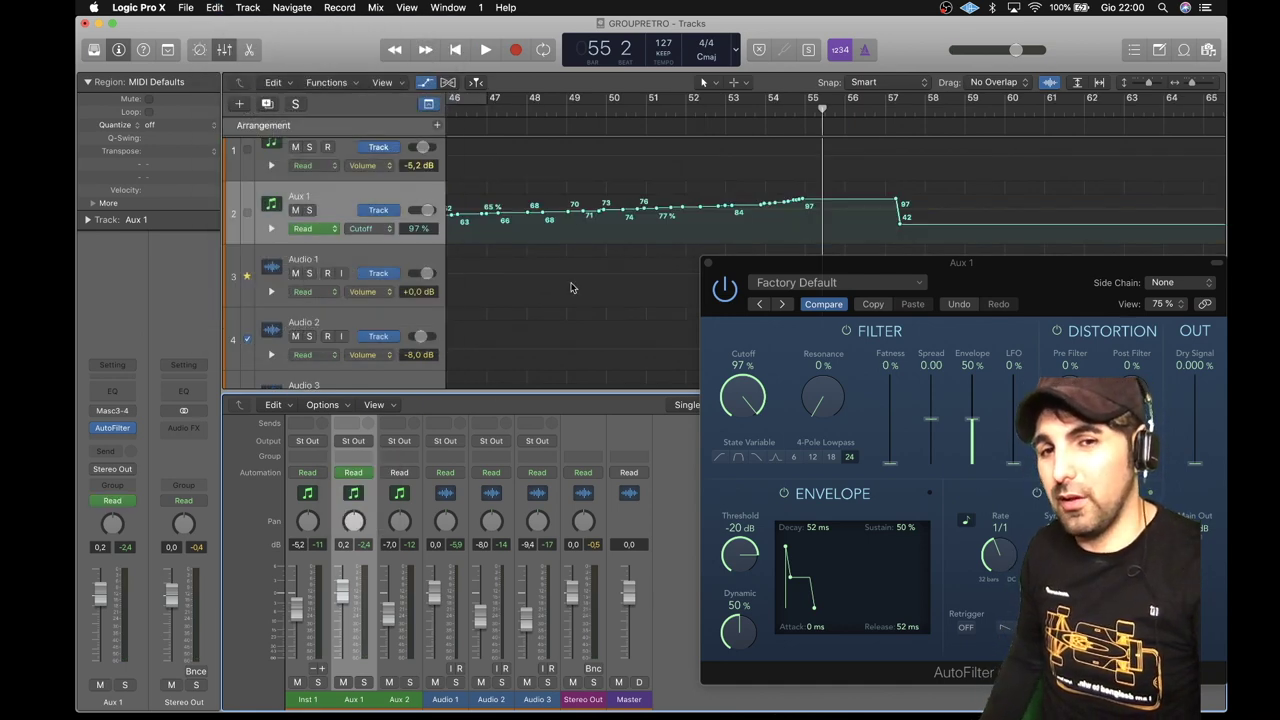
Play the song from shortly before the refrain to hear the vocals with the beat, and stop around bar 33
scroll(571, 288, "left", 10)
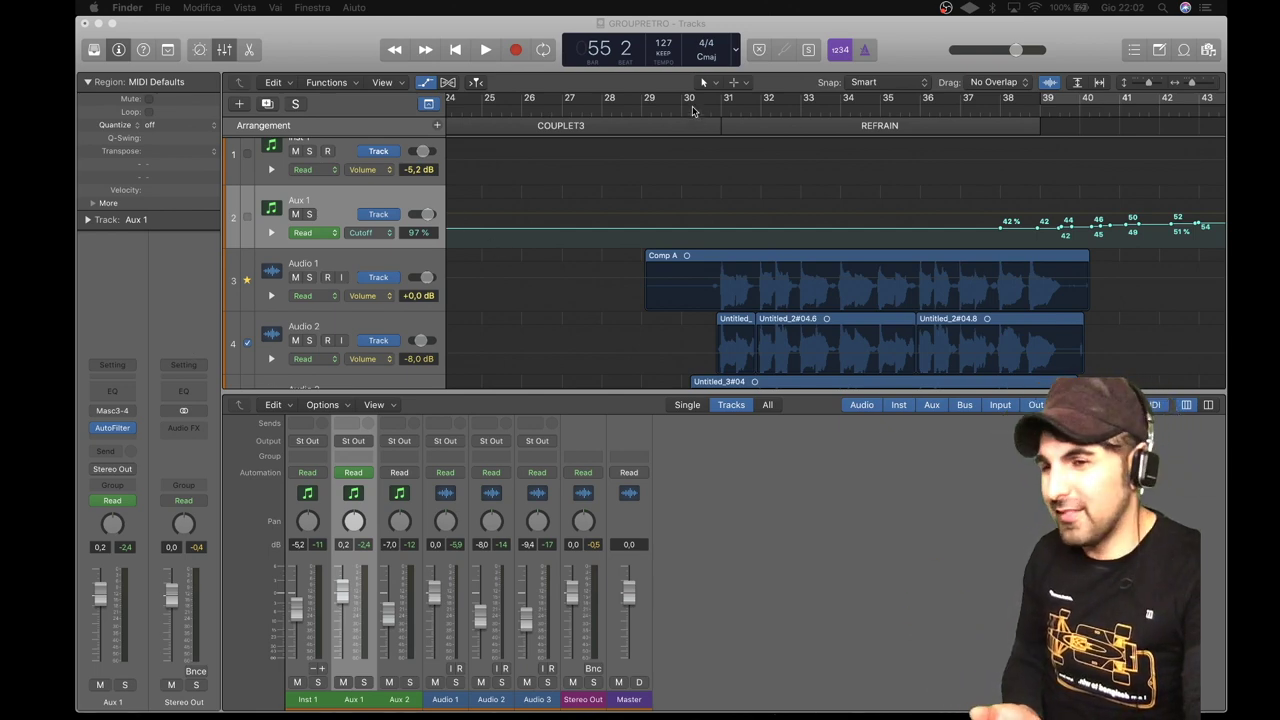
left_click(659, 117)
key("space")
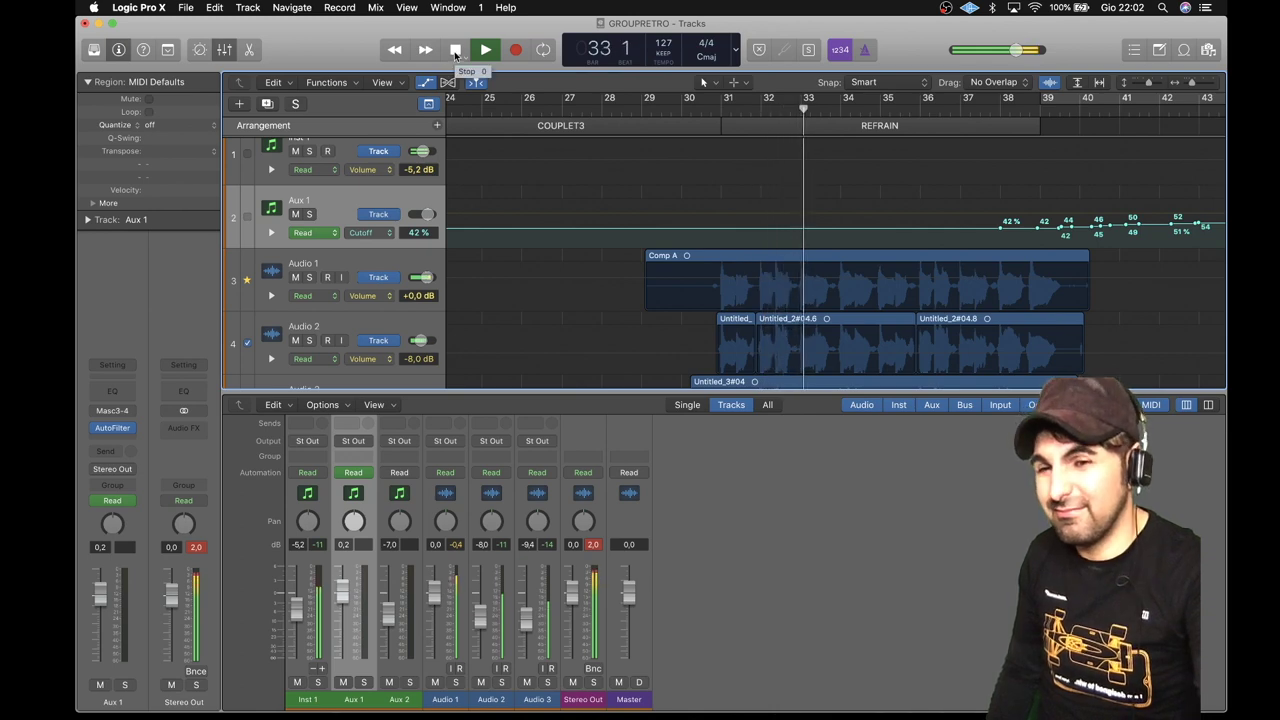
left_click(455, 54)
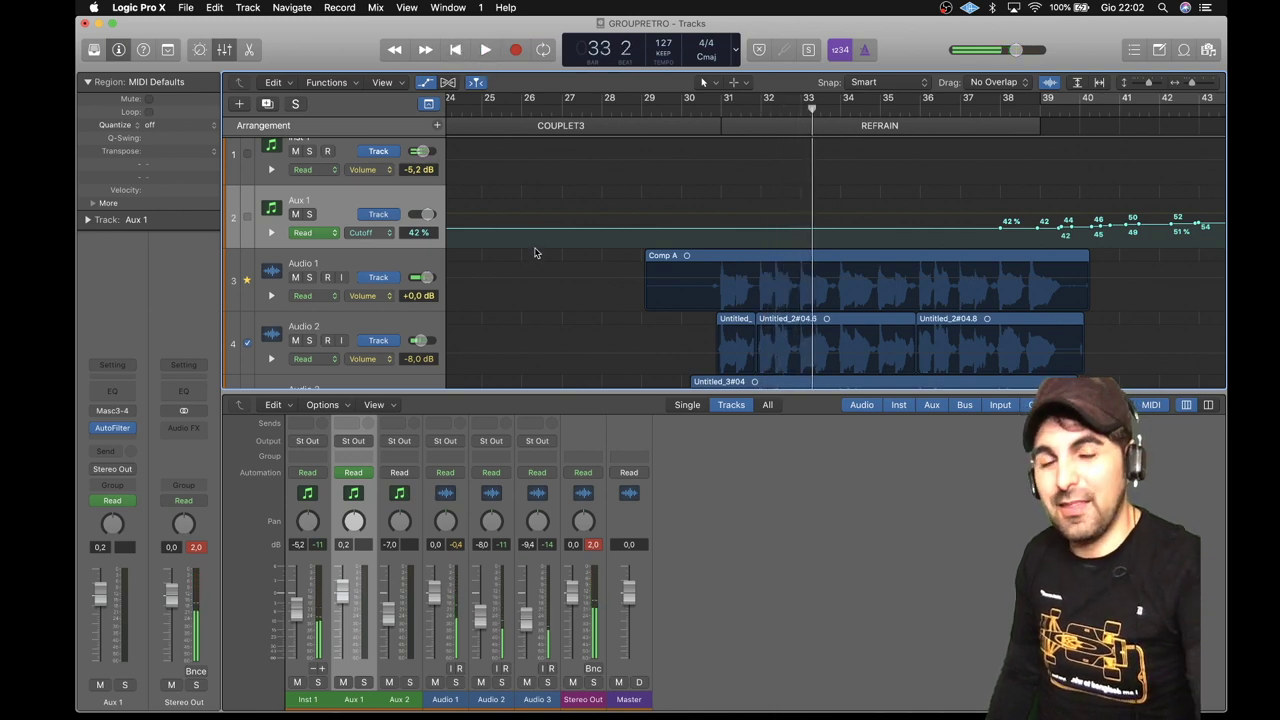
scroll(534, 253, "down", 4)
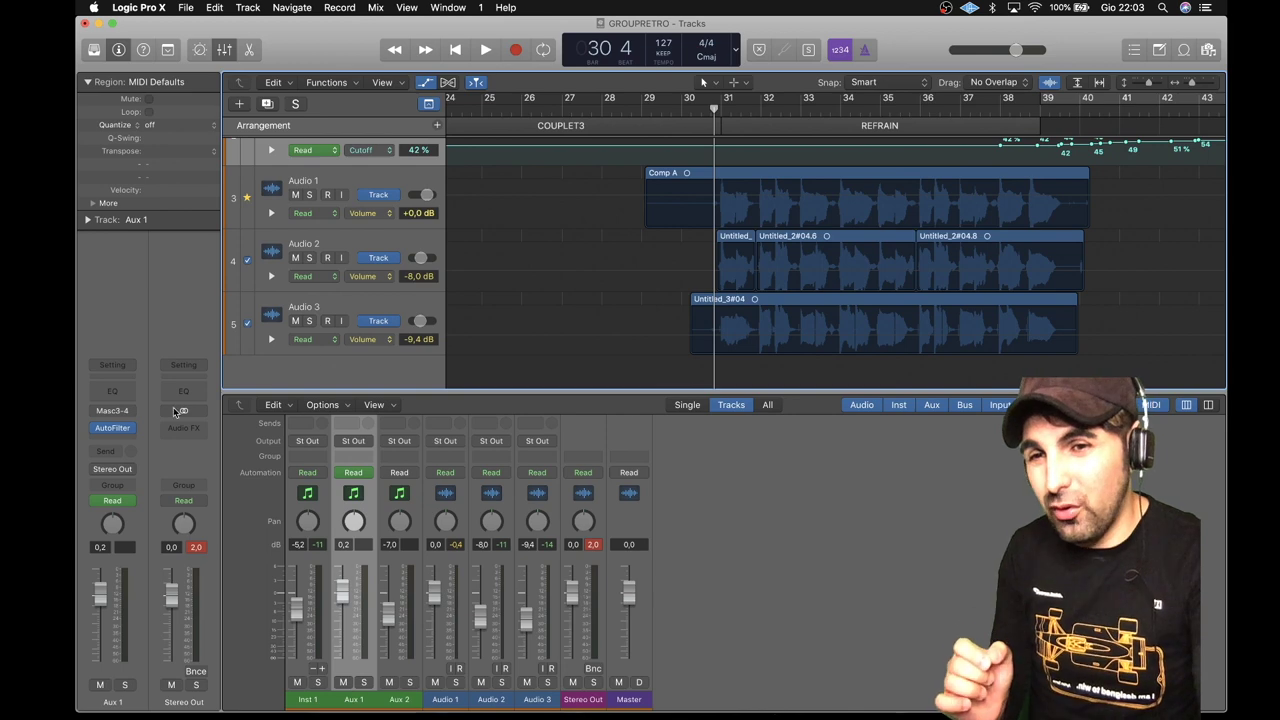
Open the Maschine 2 instrument on Inst 1 and place its window below the audio tracks
scroll(289, 465, "up", 5)
left_click(307, 509)
scroll(716, 321, "right", 5)
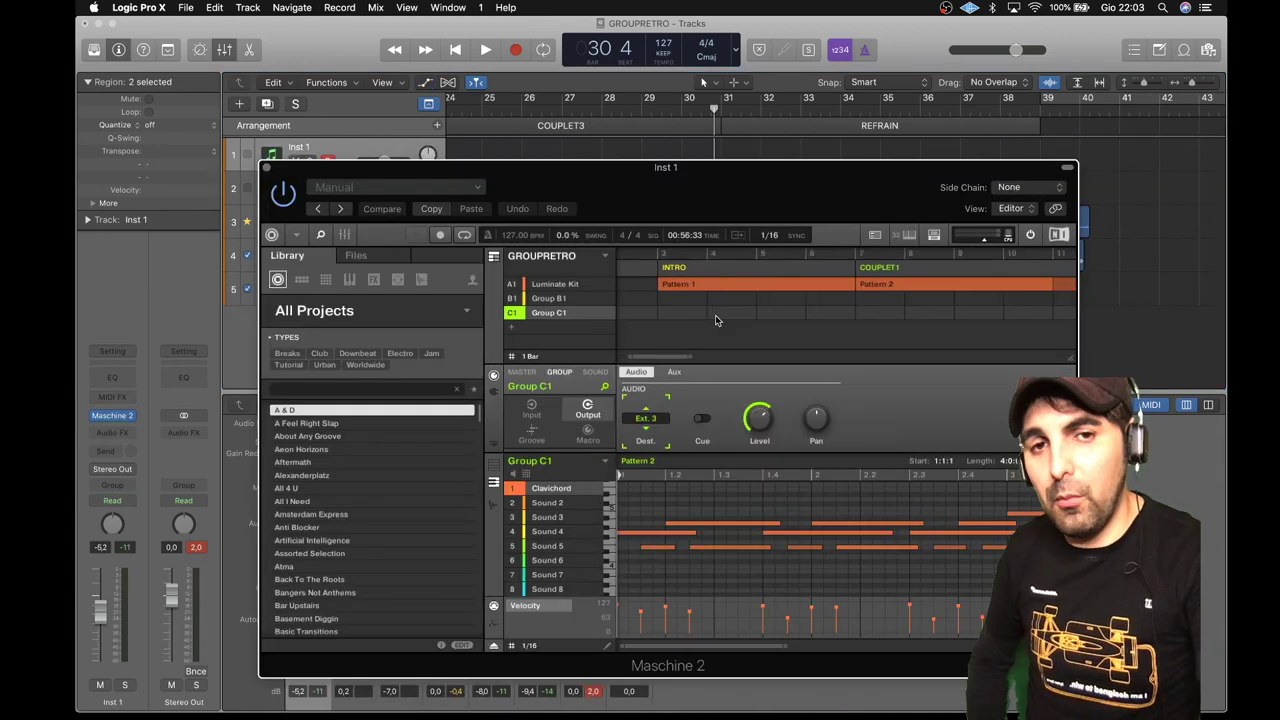
left_click_drag(716, 168, 707, 366)
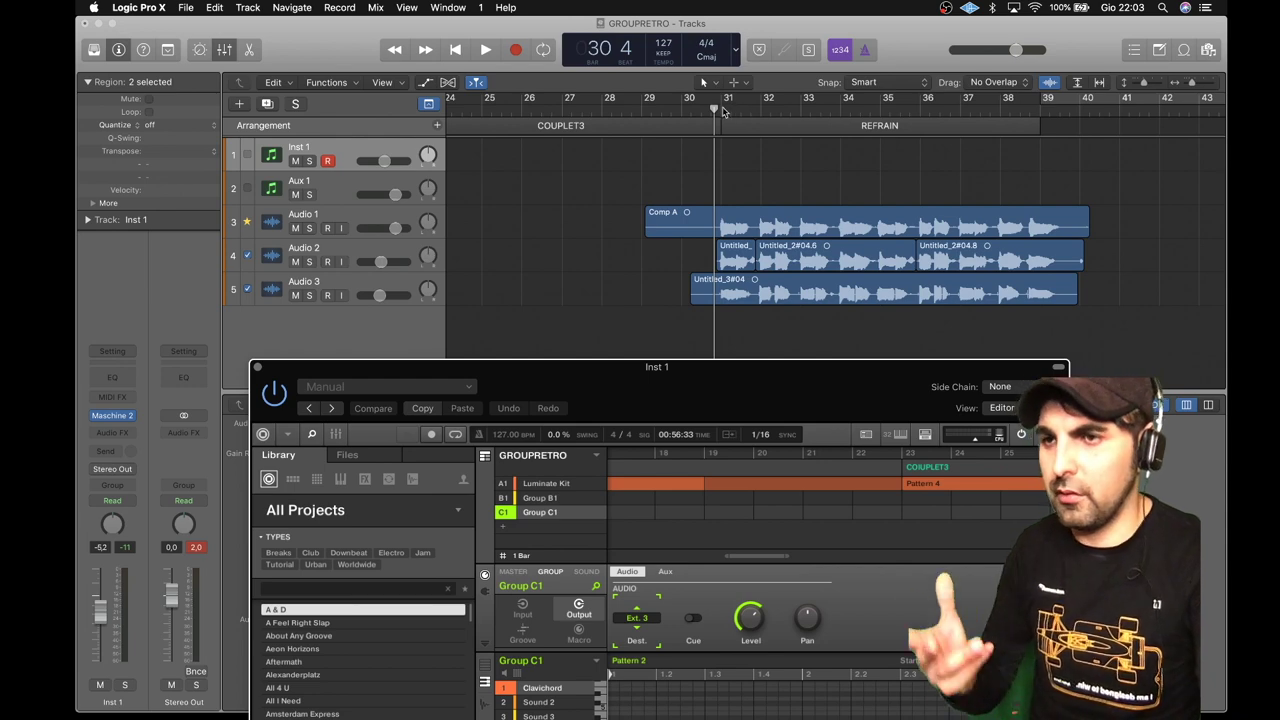
Play the refrain, lower the volume of the Audio 1 track, and set Audio 3 to −8.2 dB
key("space")
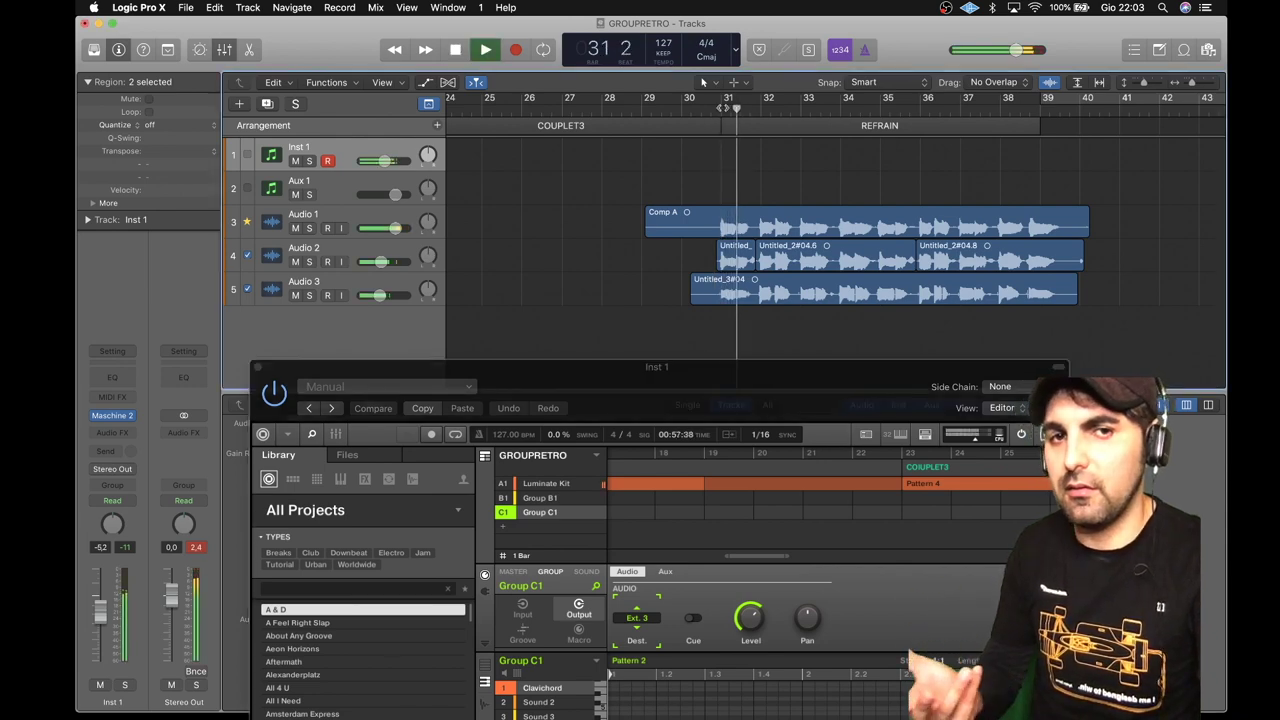
left_click_drag(729, 372, 733, 362)
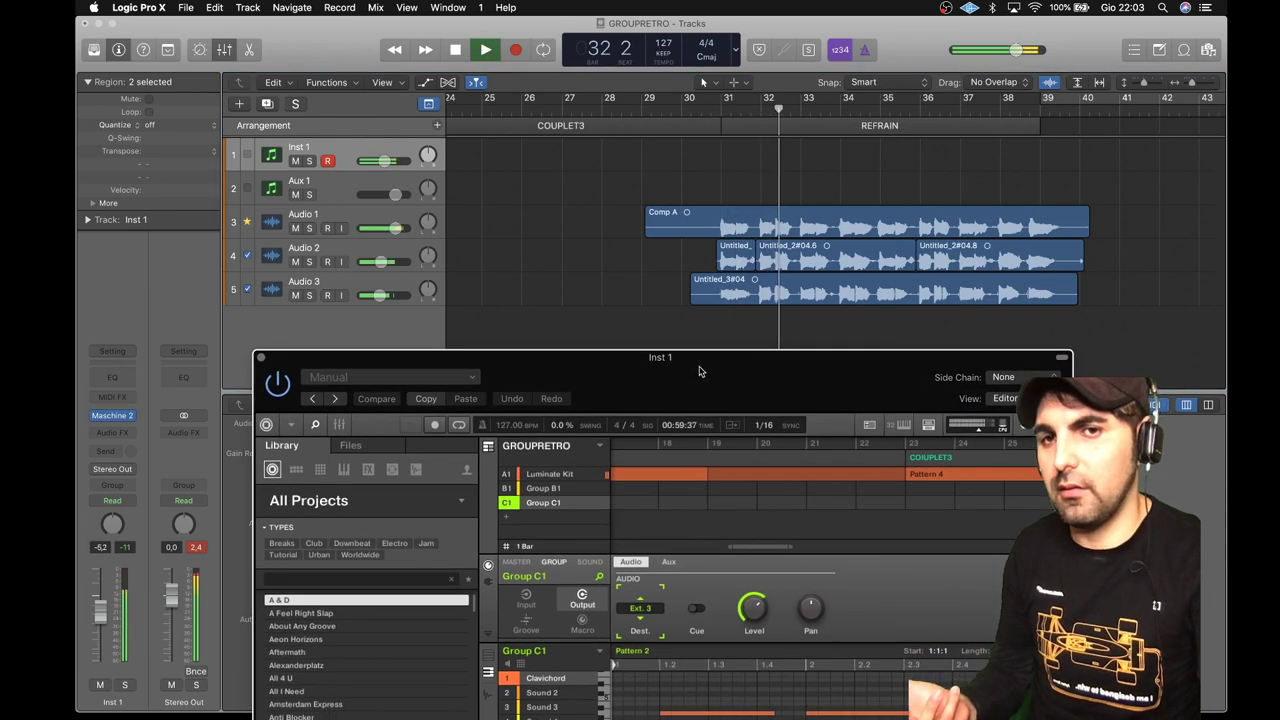
mouse_move(394, 231)
left_mouse_down()
mouse_move(371, 230)
mouse_move(376, 262)
mouse_move(378, 229)
left_mouse_up()
left_click_drag(378, 297, 380, 297)
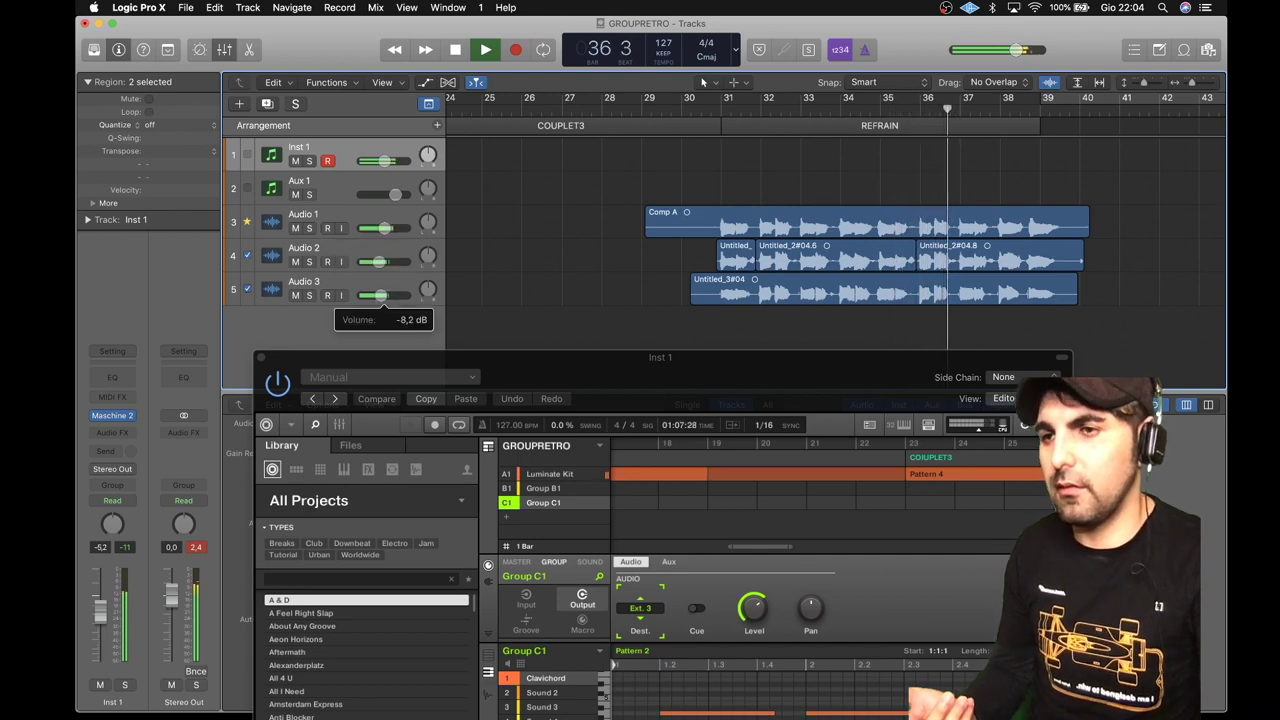
Stop playback and set a cycle range over the REFRAIN section from bar 31 to bar 39
left_click(456, 50)
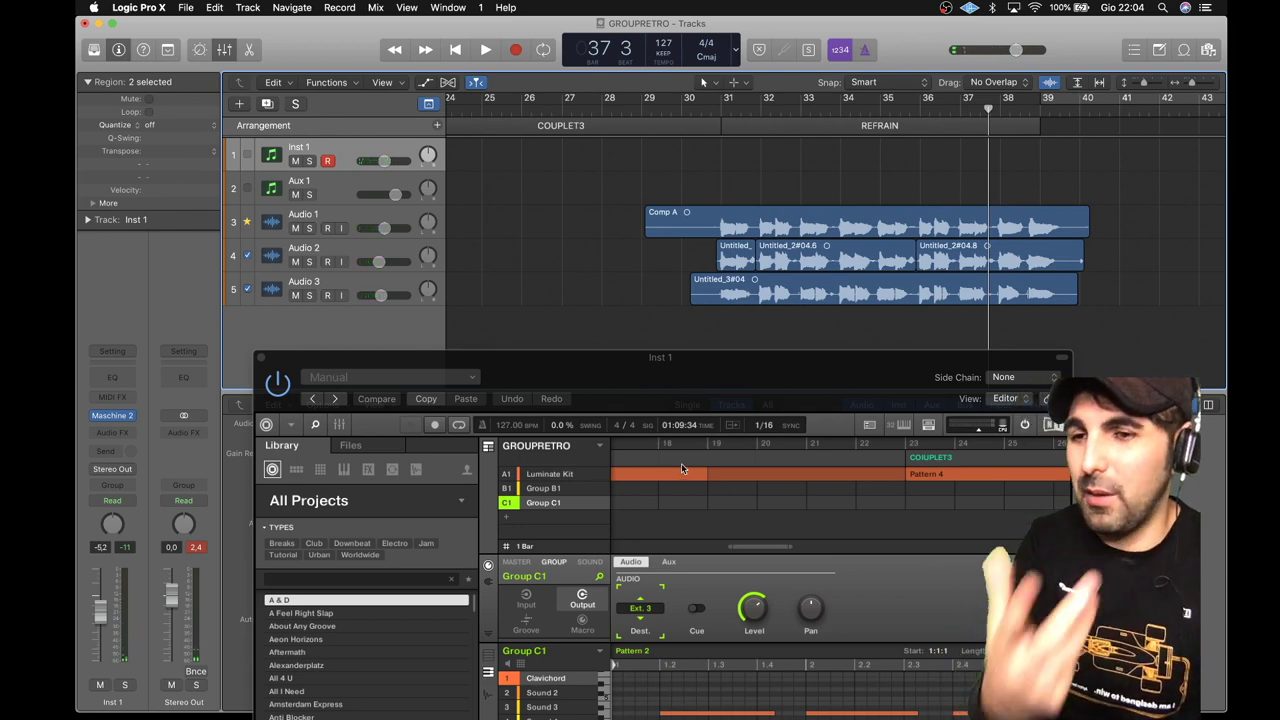
left_click(724, 113)
left_click_drag(728, 100, 1037, 111)
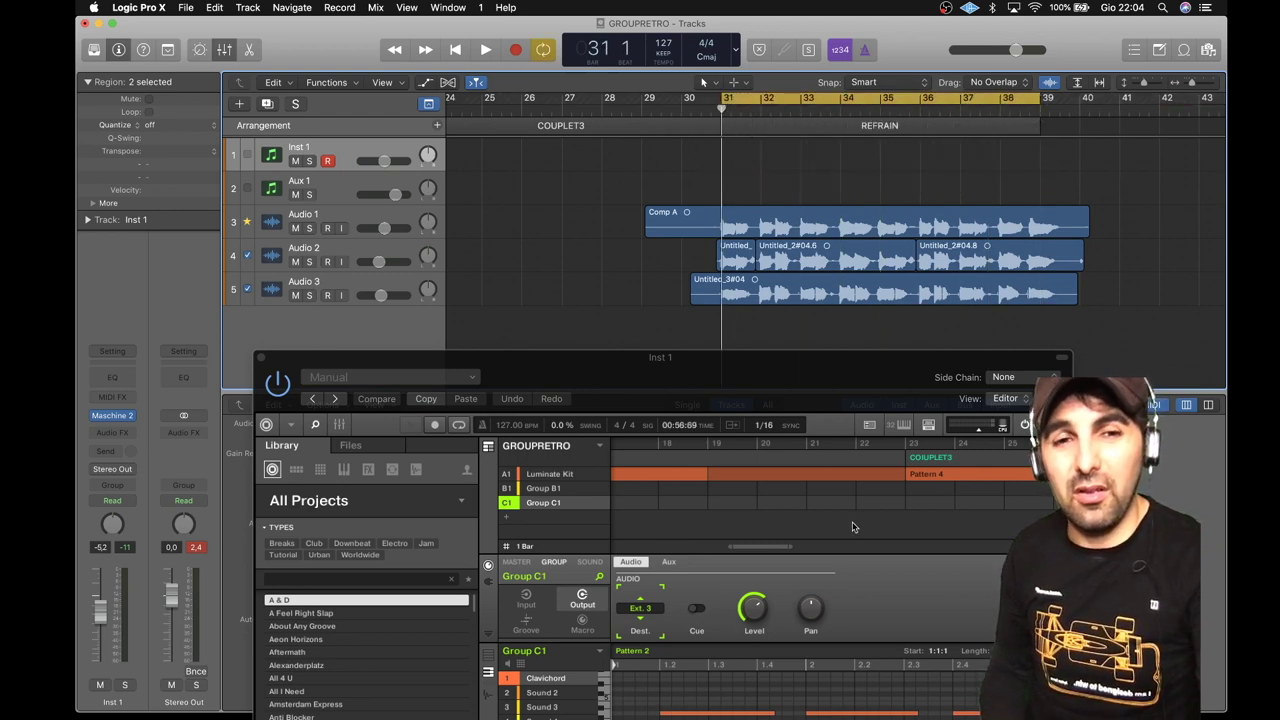
Create an empty pattern for the Luminate Kit group at bar 31 of the Maschine arrangement
scroll(853, 527, "right", 10)
scroll(853, 527, "left", 5)
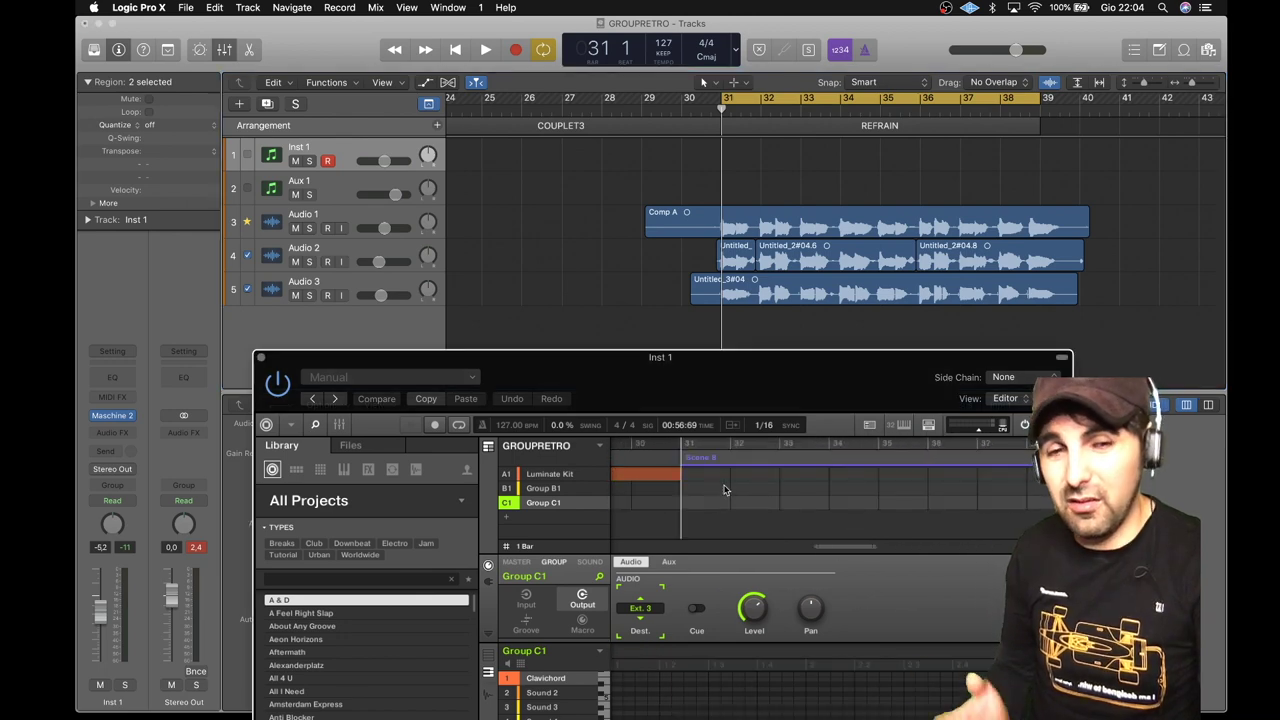
left_click(698, 481)
right_click(698, 481)
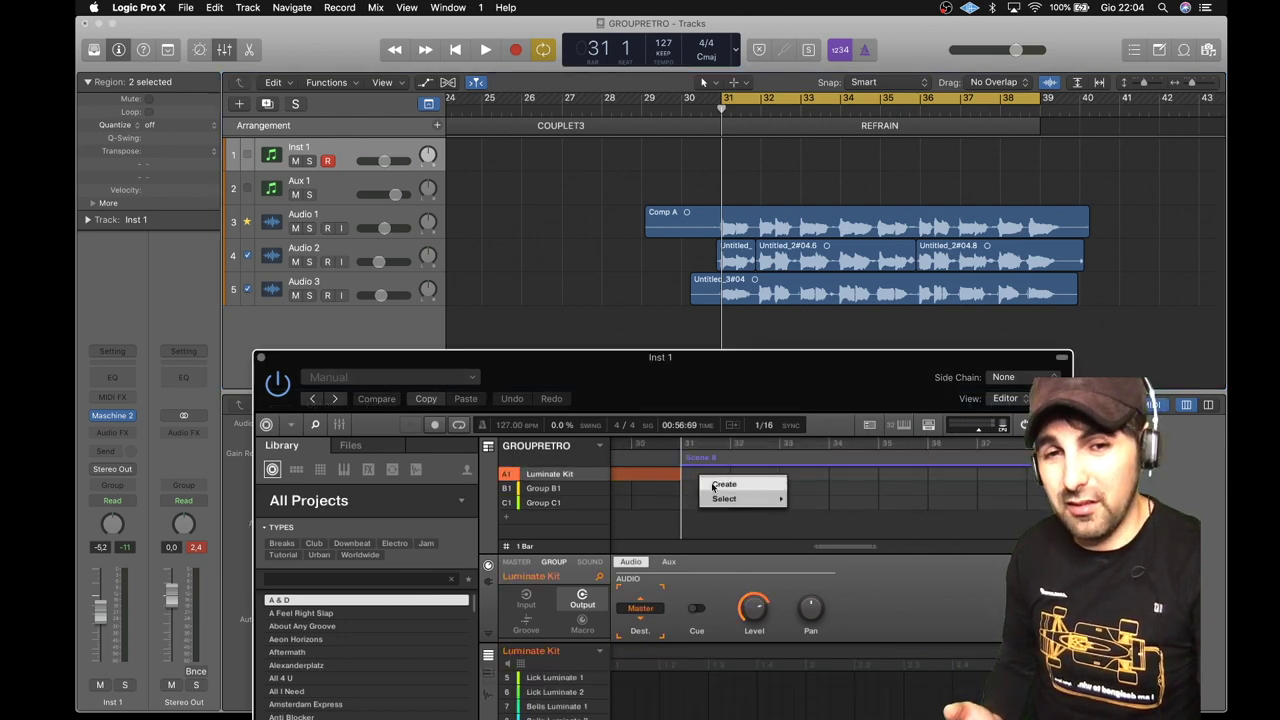
left_click(723, 484)
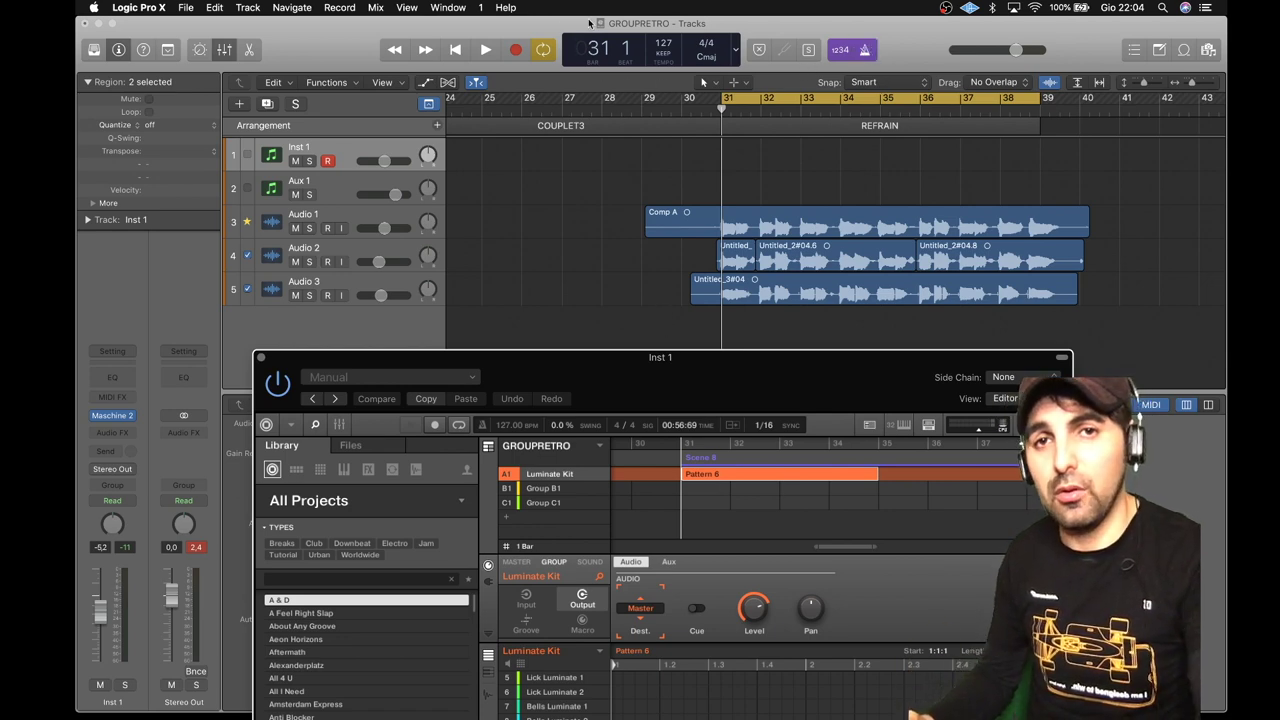
Play from about bar 28 to record a Kick Luminate part into Pattern 6 over the cycled refrain
double_click(618, 114)
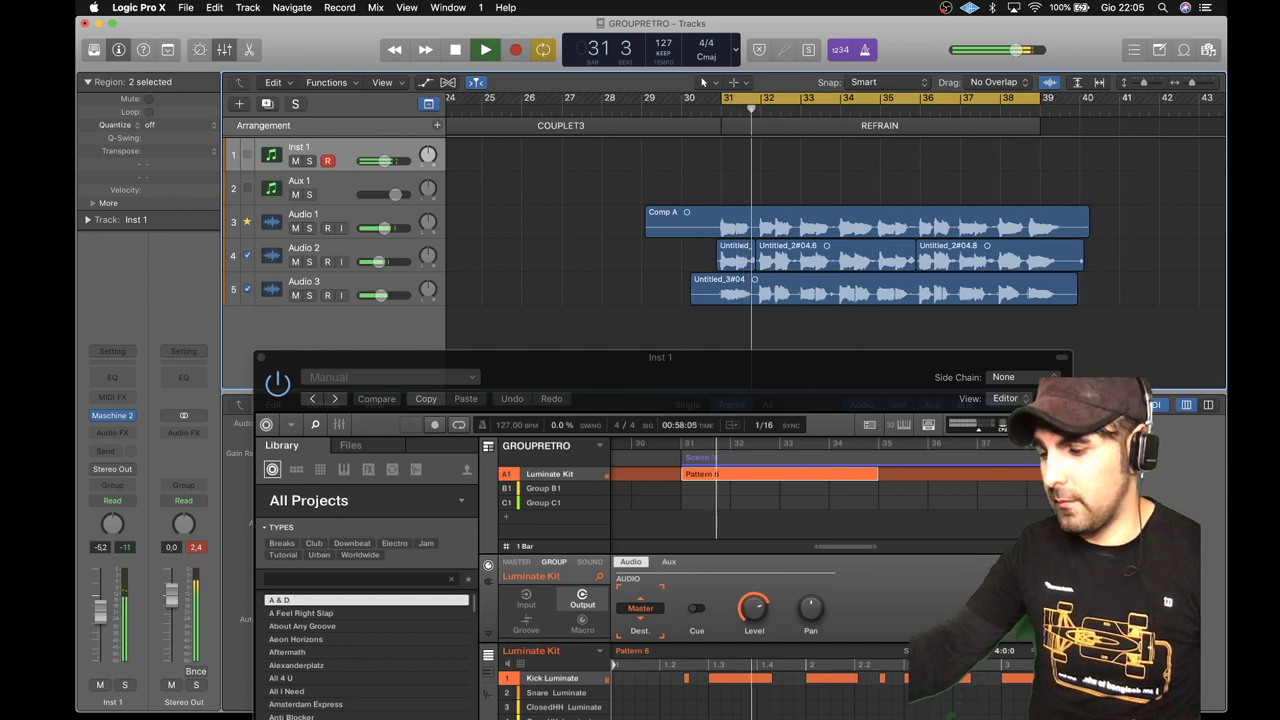
key("space")
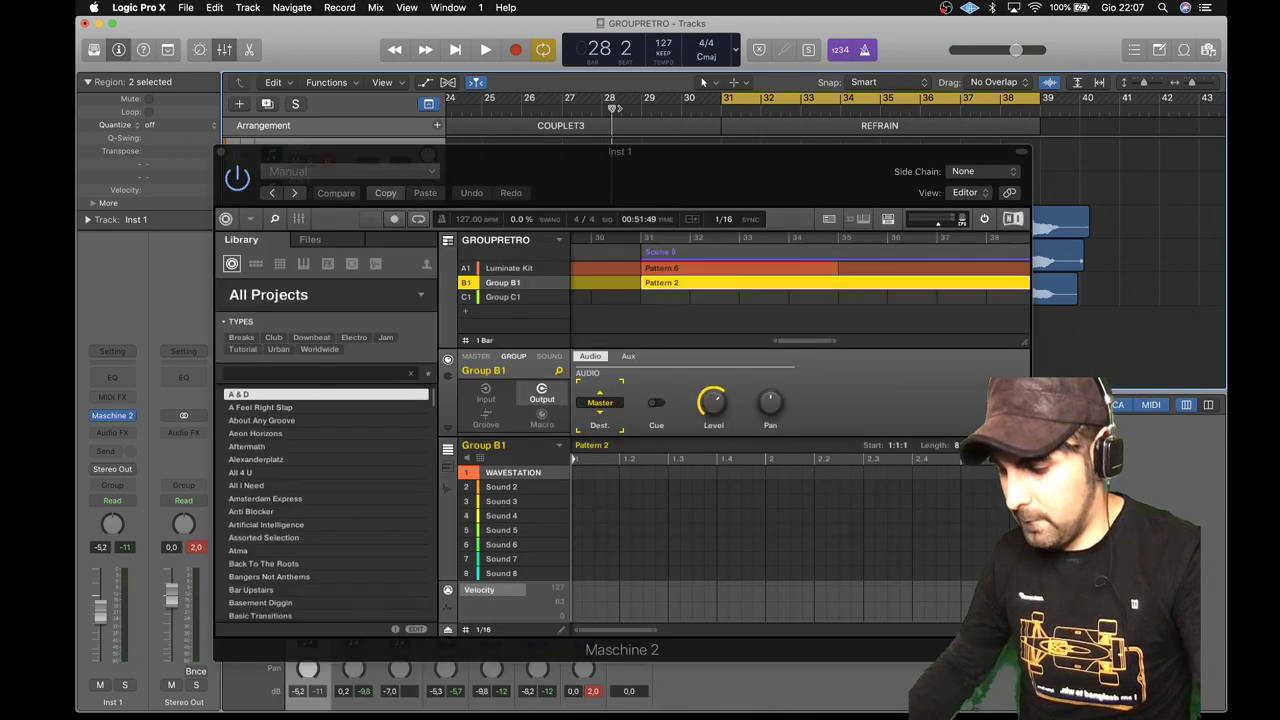
Play from about bar 28, record WAVESTATION notes into Group B1's eight-bar Pattern 2, and stop playback
left_click(488, 52)
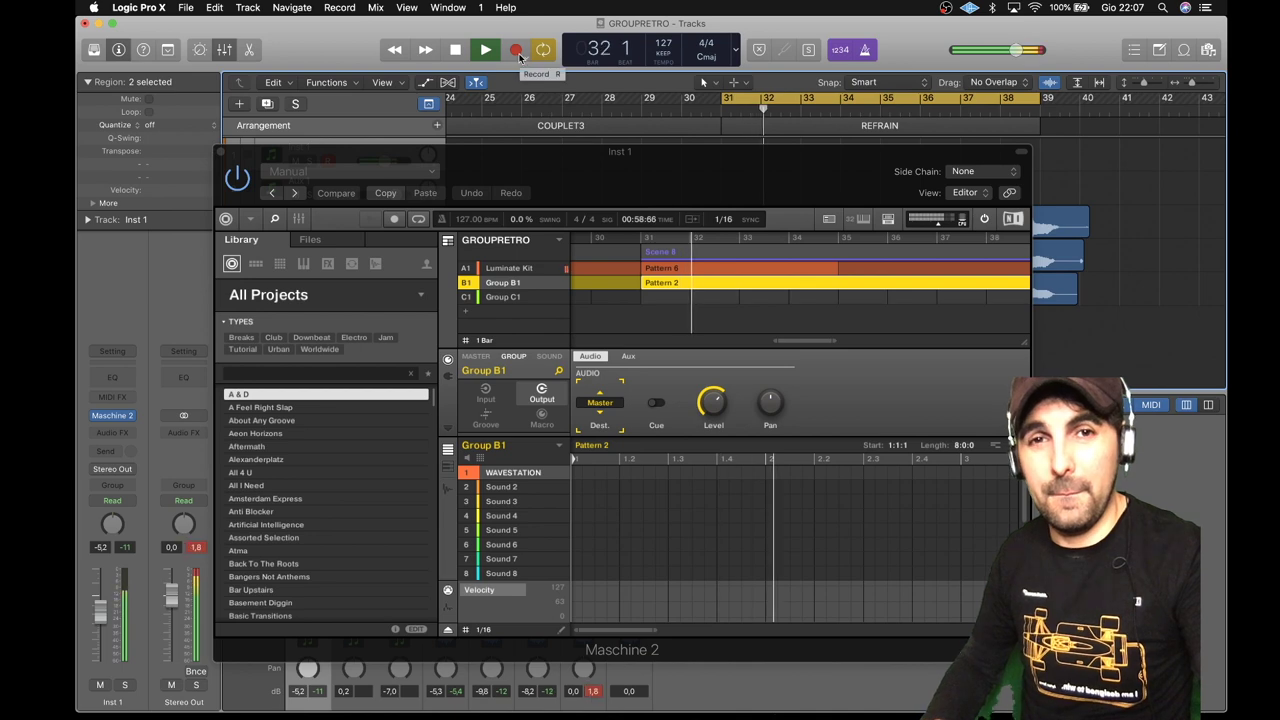
left_click(620, 108)
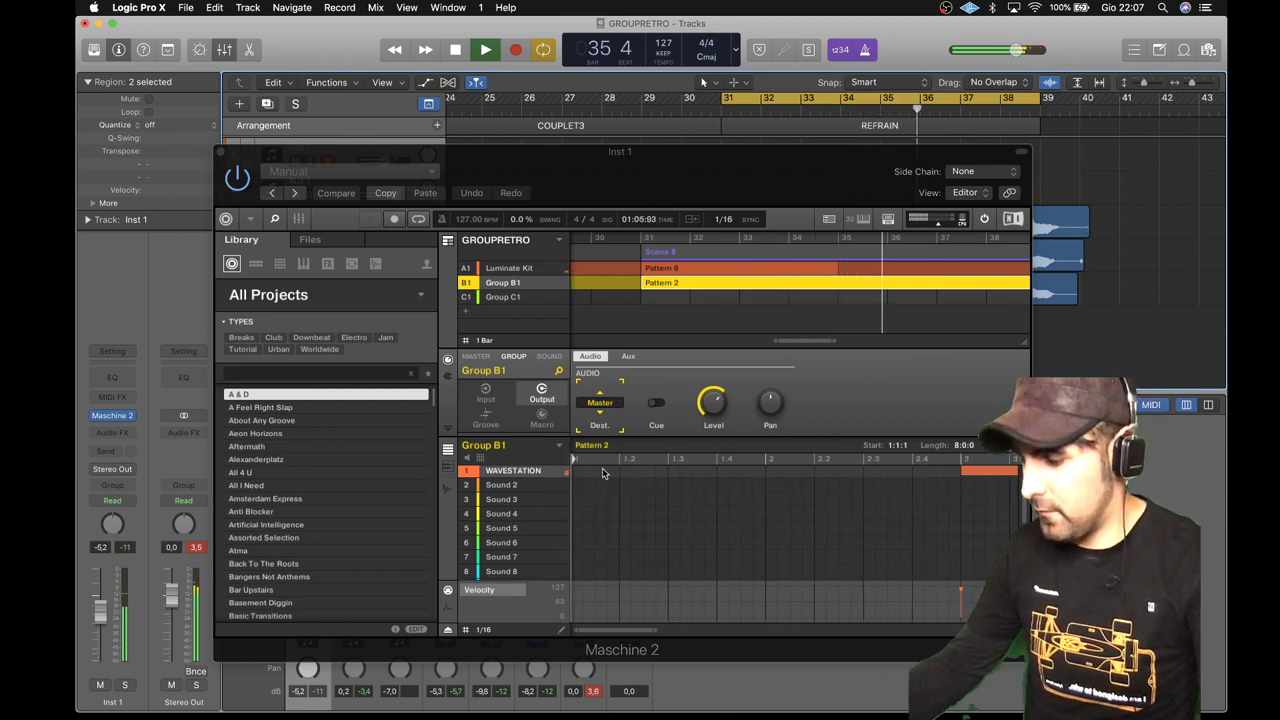
key("r")
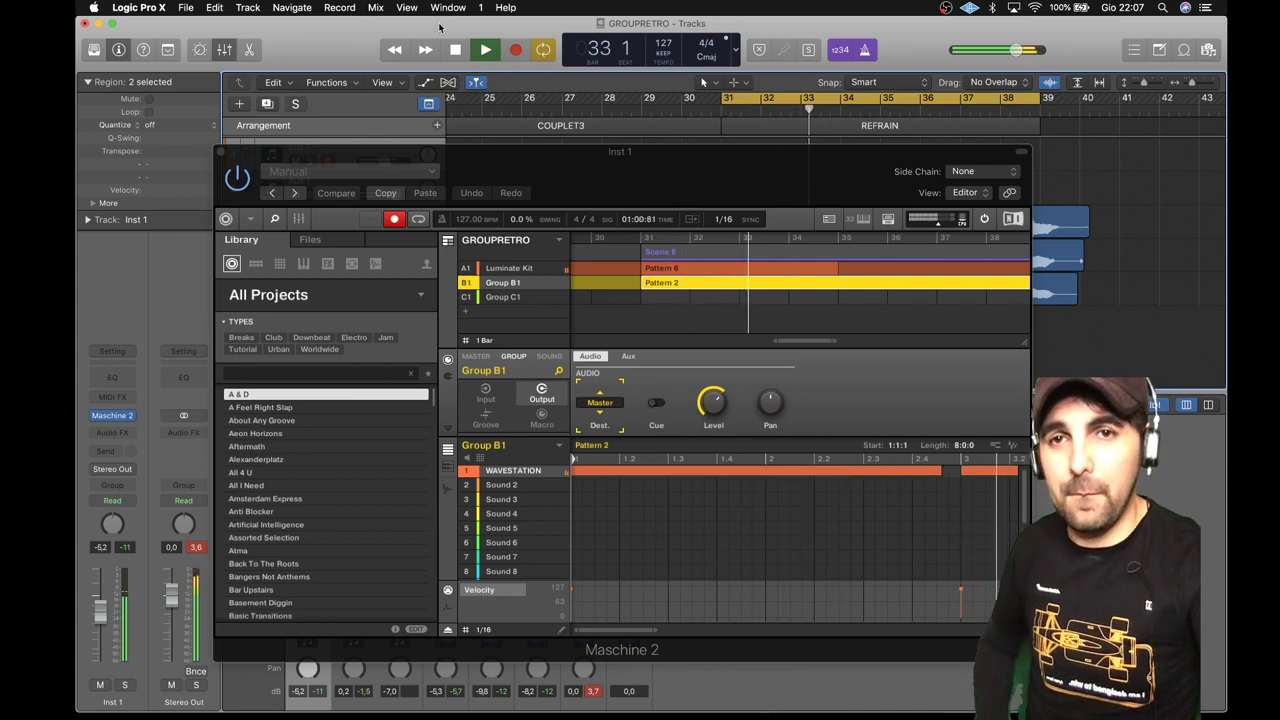
left_click(455, 52)
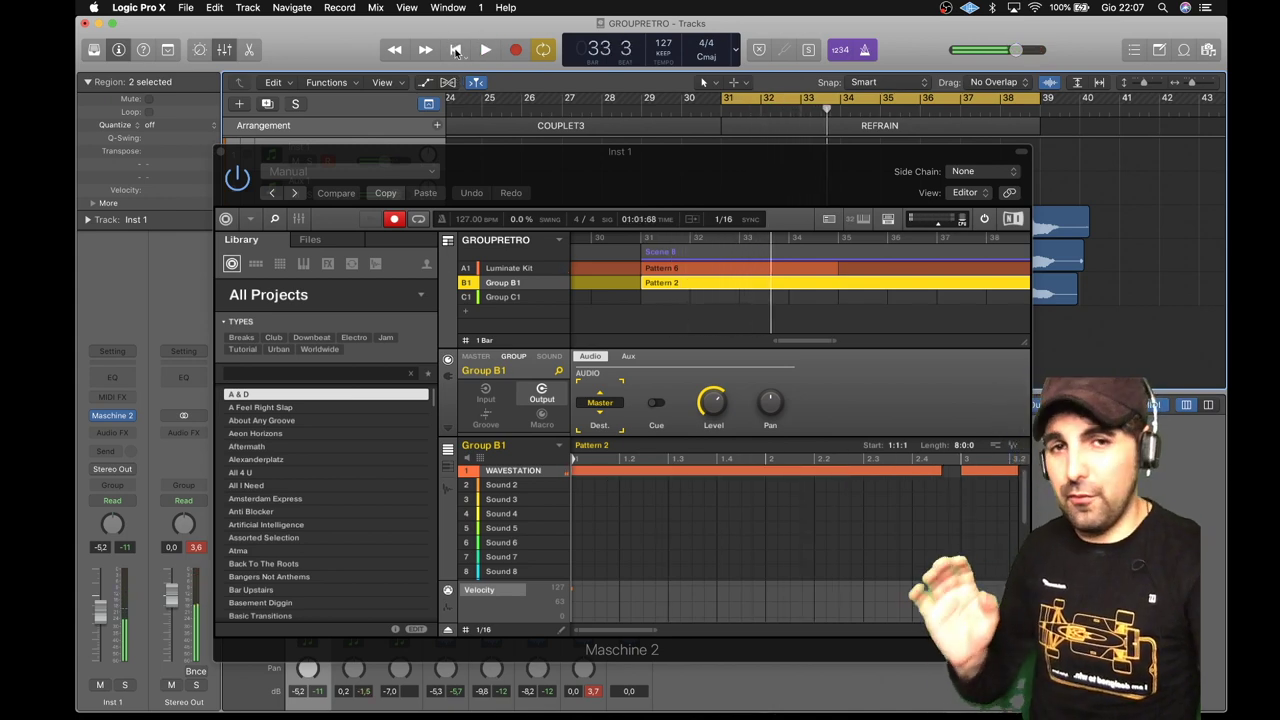
Select the Luminate Kit group, lower the Maschine window to uncover the upper tracks, and play the refrain from about bar 28
left_click(490, 270)
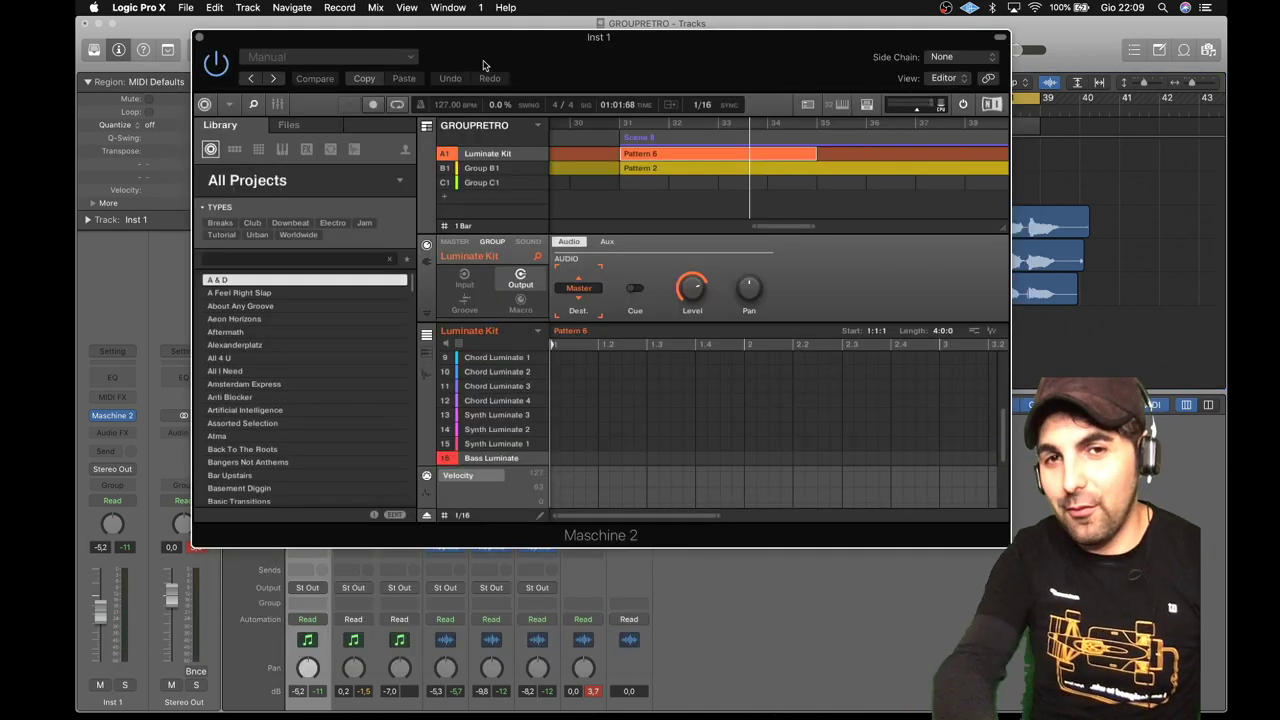
left_click_drag(555, 59, 540, 298)
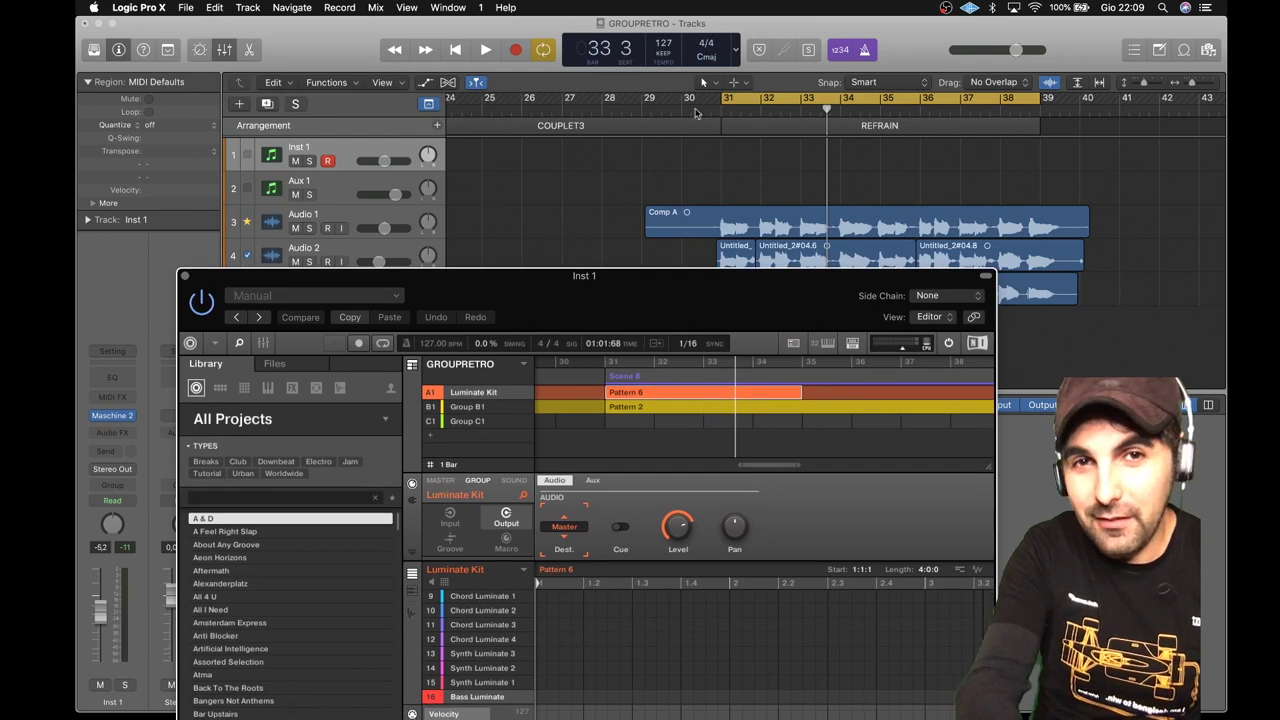
left_click(618, 108)
key("space")
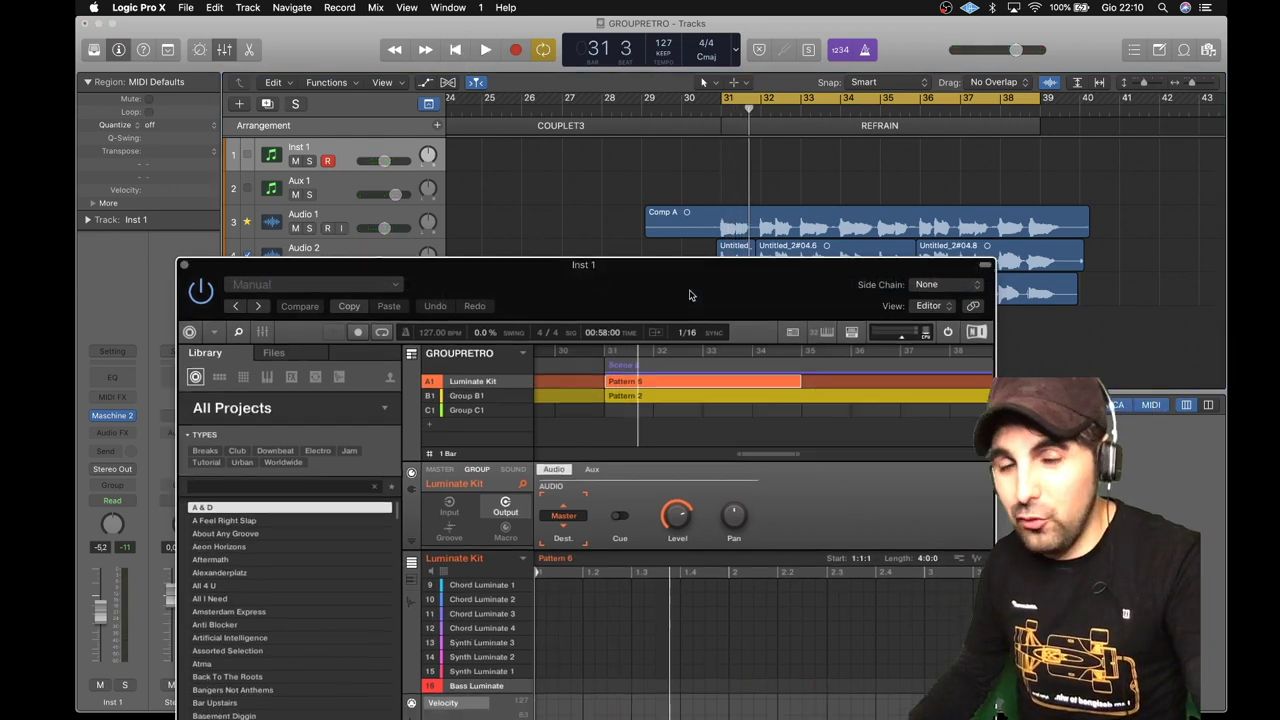
Move the Maschine window below the ruler and play from bar 28 with recording armed for Luminate Kit's eight-bar Pattern 6
left_click_drag(689, 289, 690, 75)
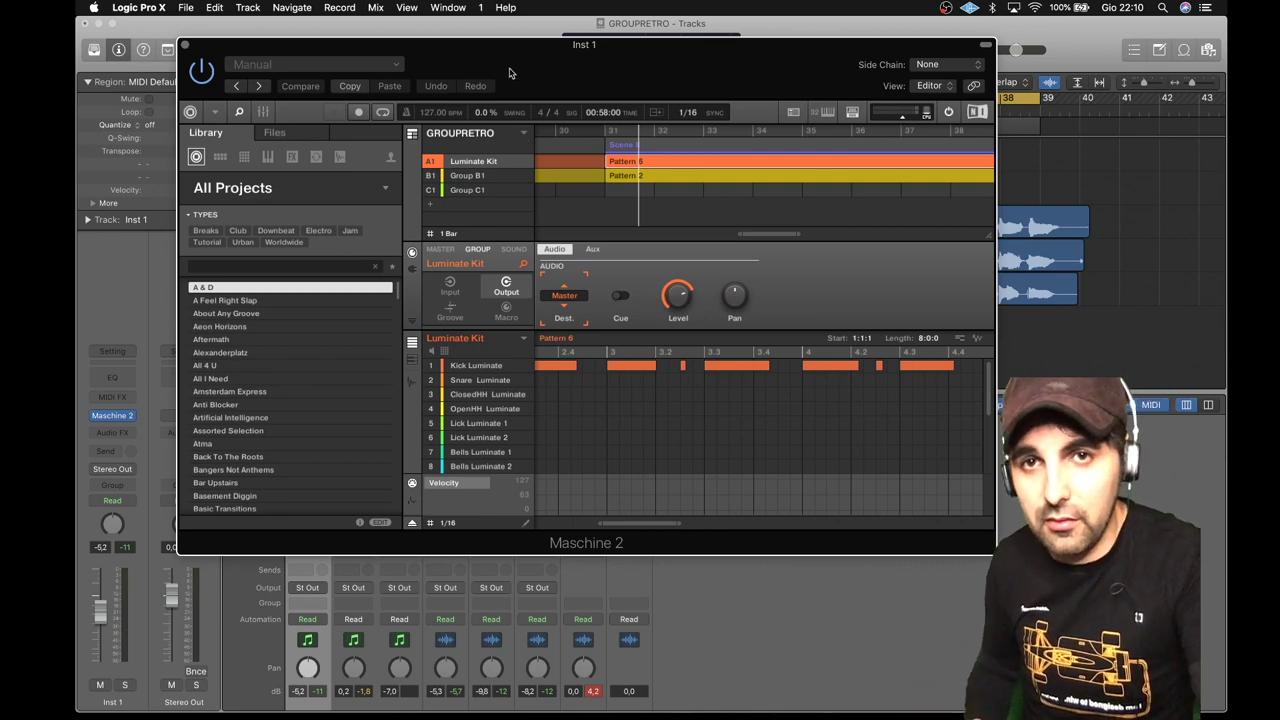
left_click_drag(510, 62, 540, 91)
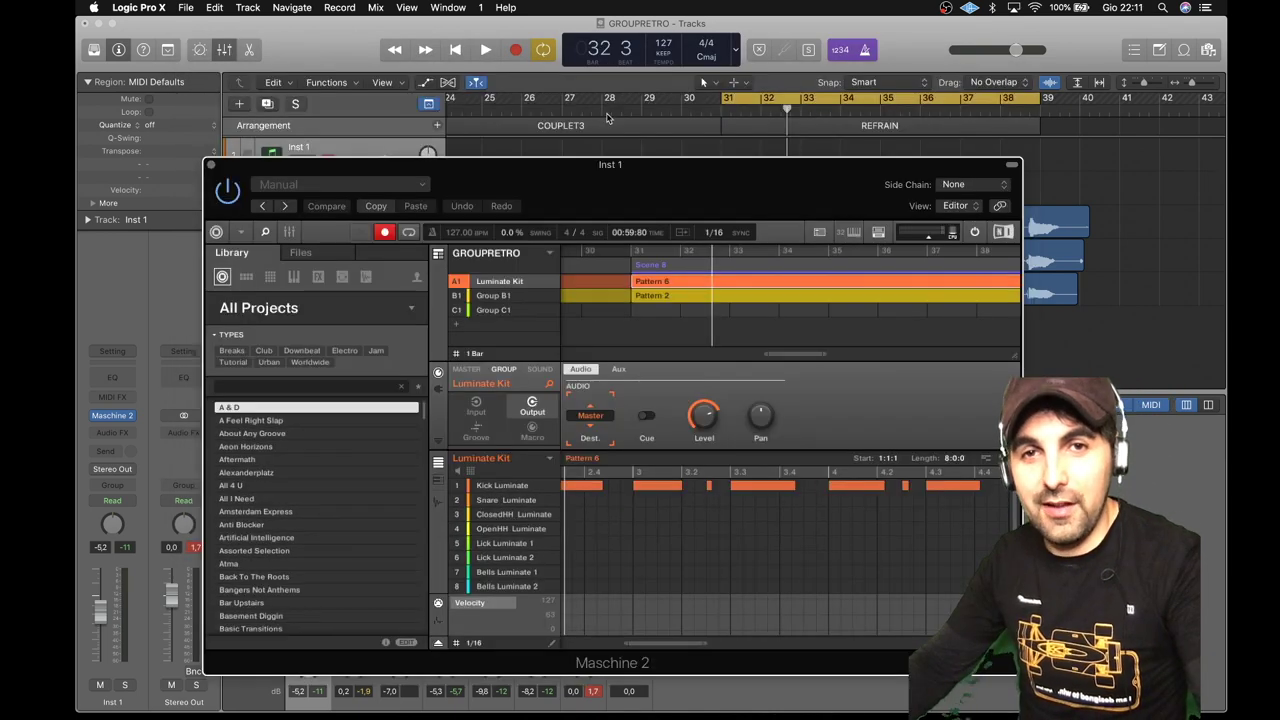
left_click(608, 107)
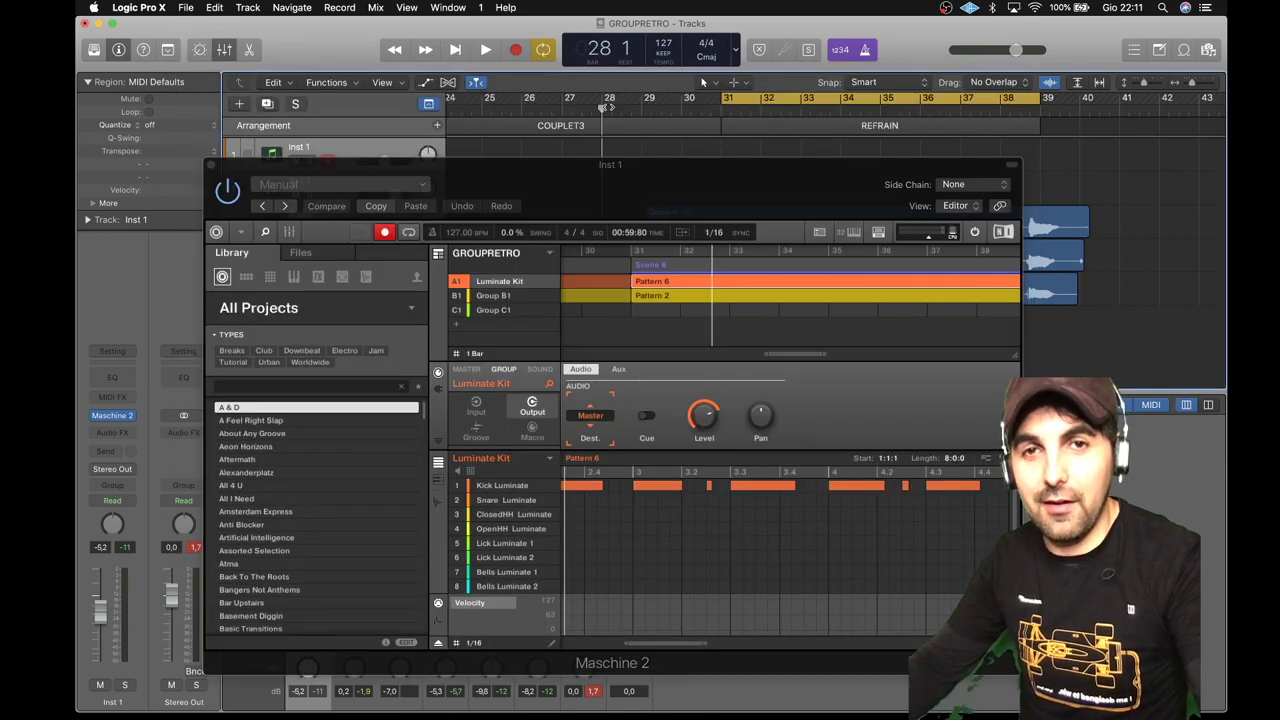
key("space")
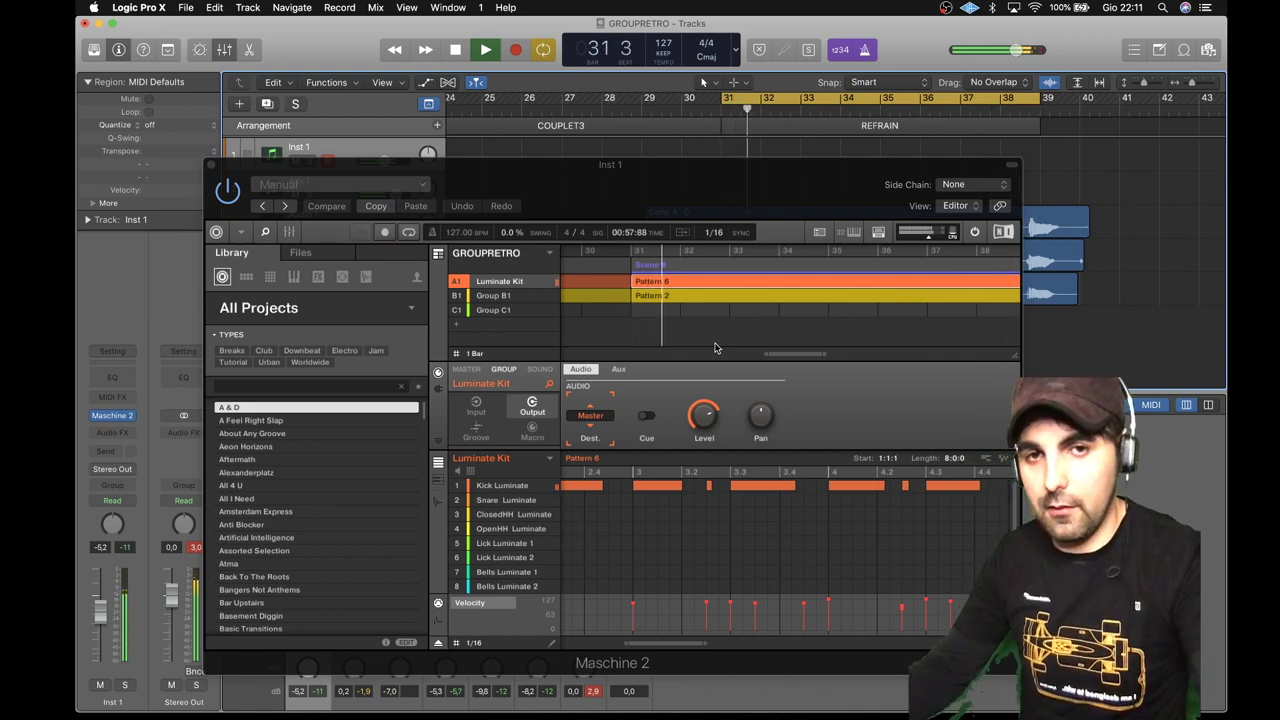
Select Group B1's Pattern 2 during the looped refrain, move the Maschine window lower, and stop playback
left_click(680, 296)
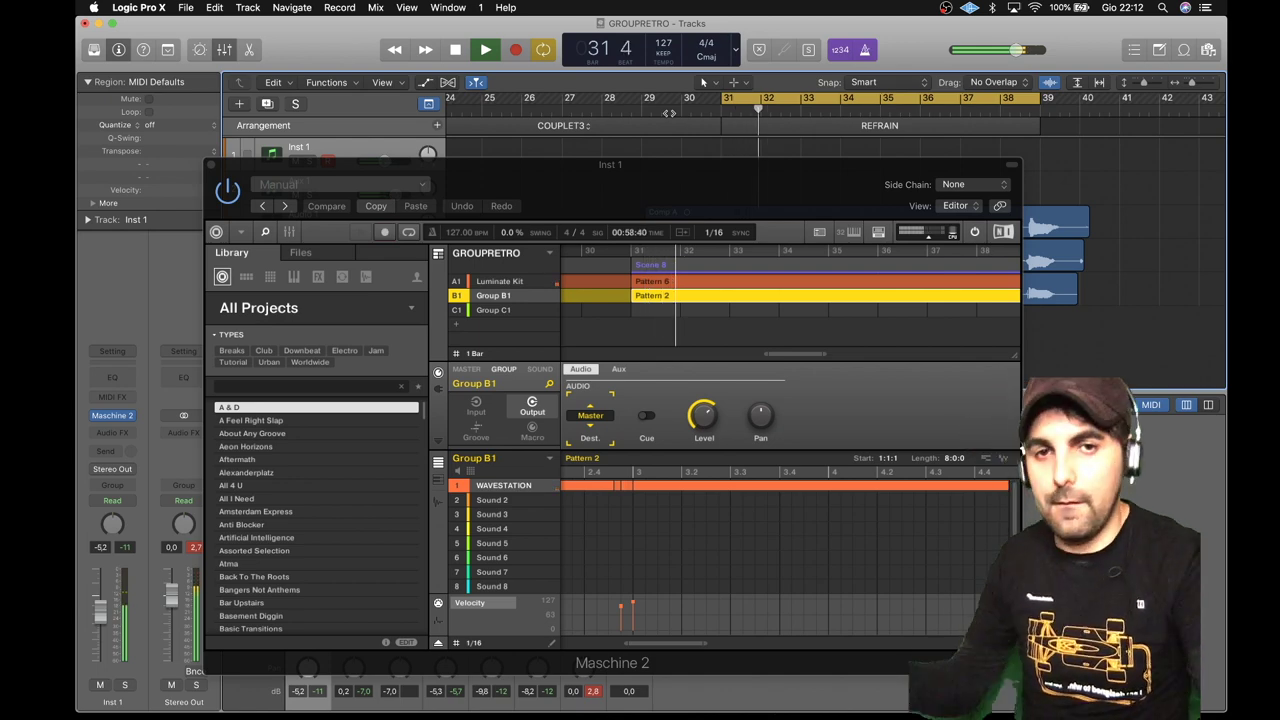
left_click_drag(626, 188, 645, 227)
key("space")
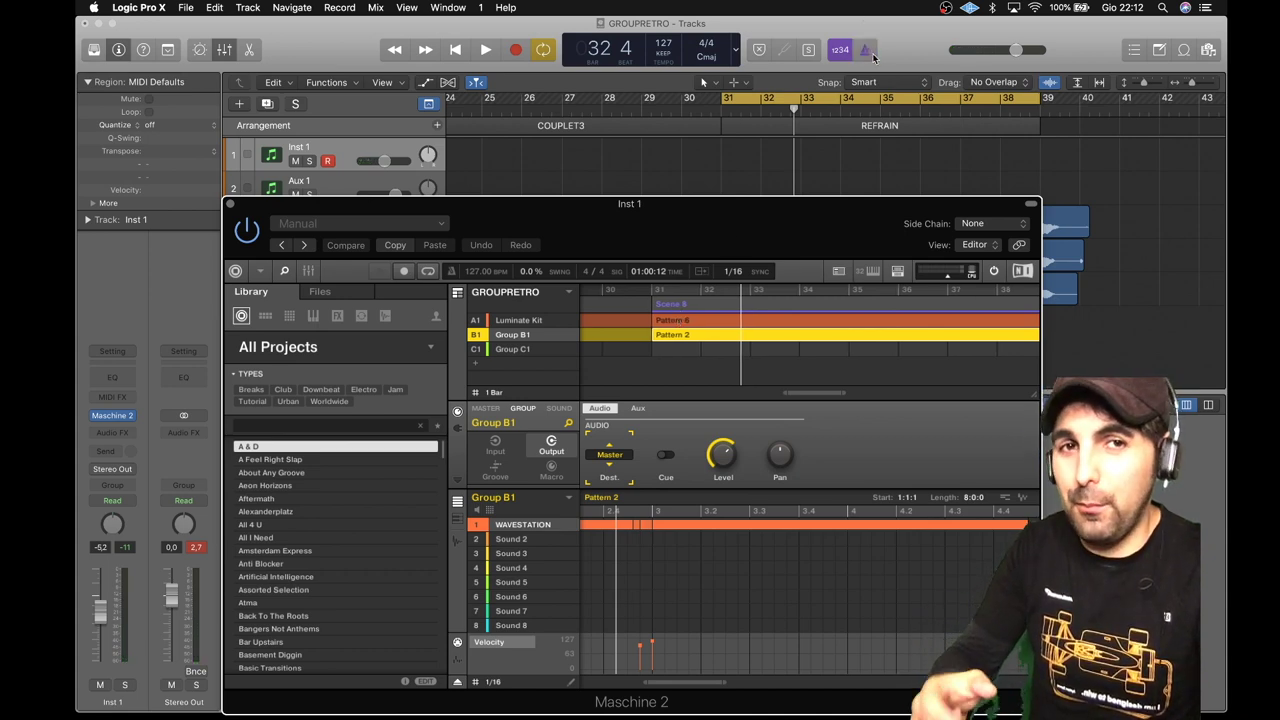
Place the Maschine window below the audio tracks, play from about bar 28 through the refrain into REFRAIN2, and stop at bar 44
scroll(766, 291, "right", 8)
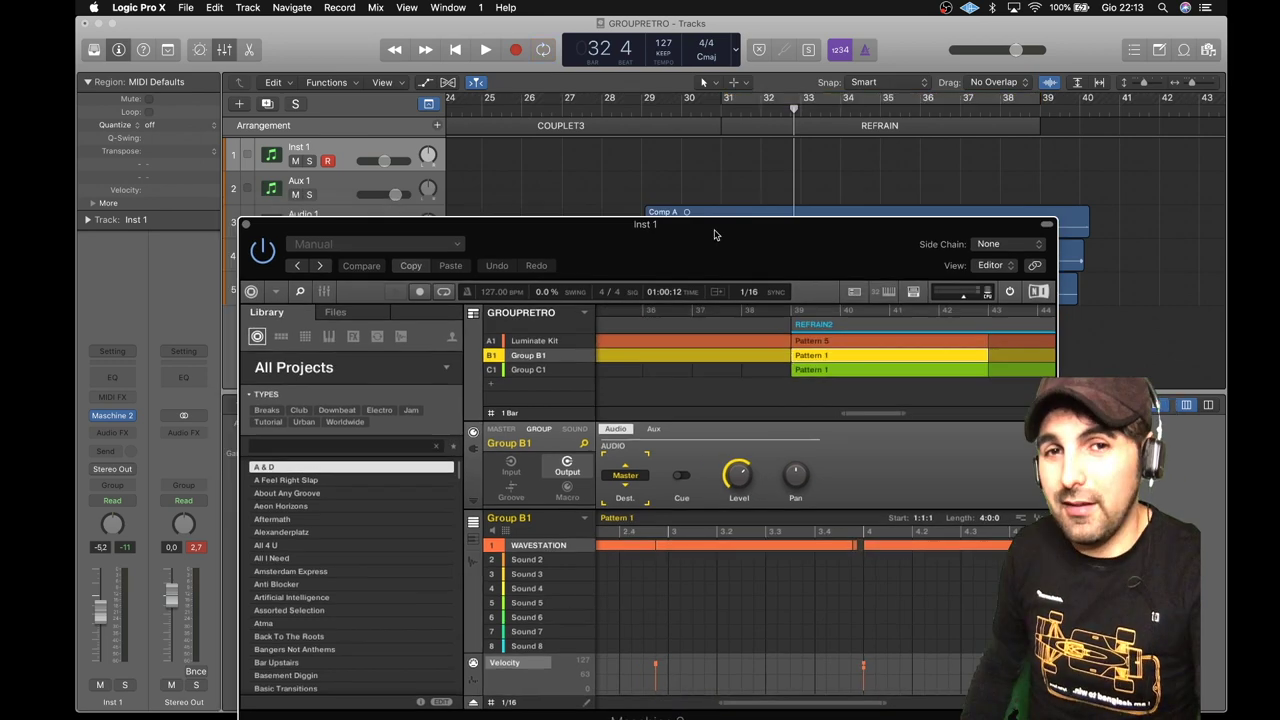
left_click_drag(714, 235, 764, 275)
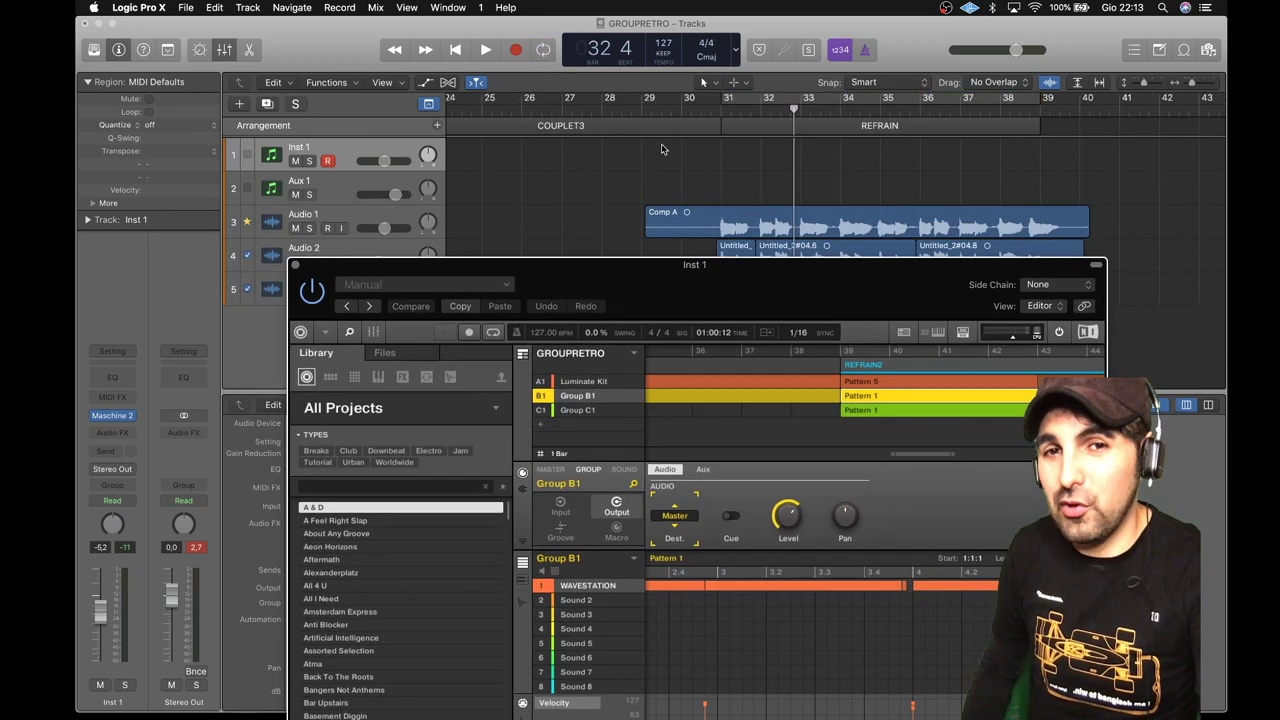
left_click(590, 108)
key("space")
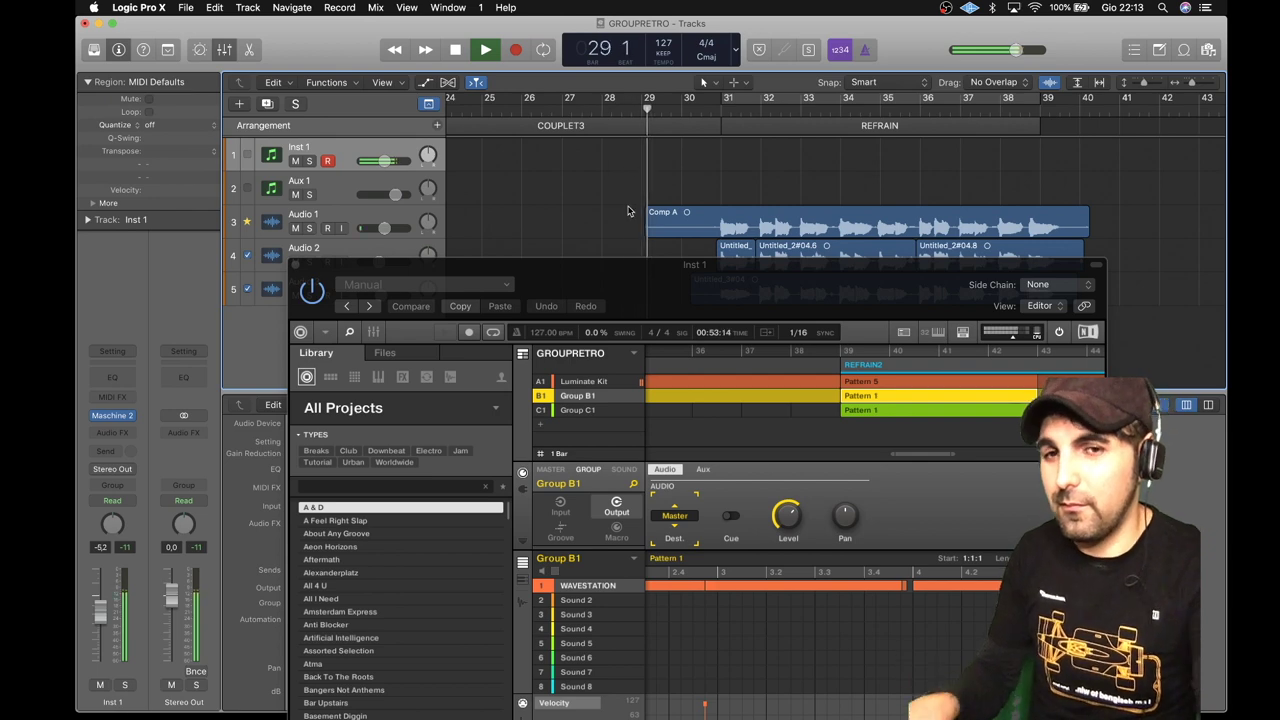
left_click_drag(634, 268, 664, 406)
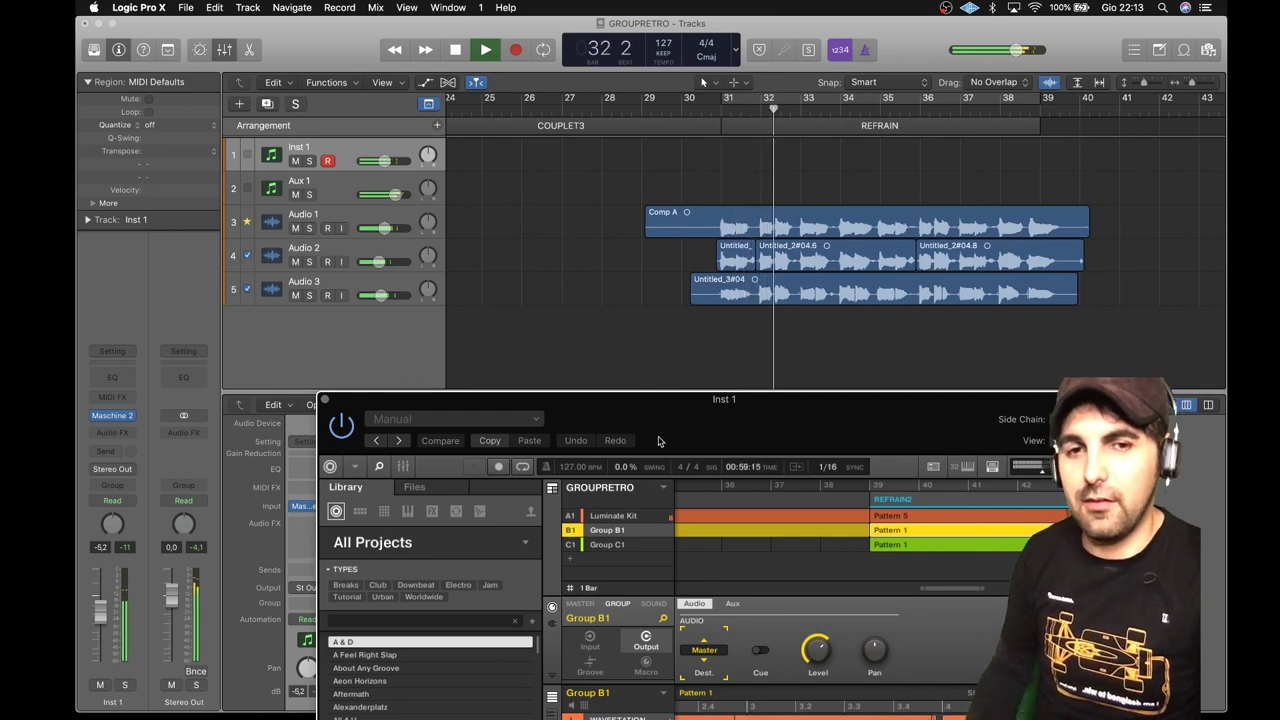
left_click_drag(662, 409, 661, 385)
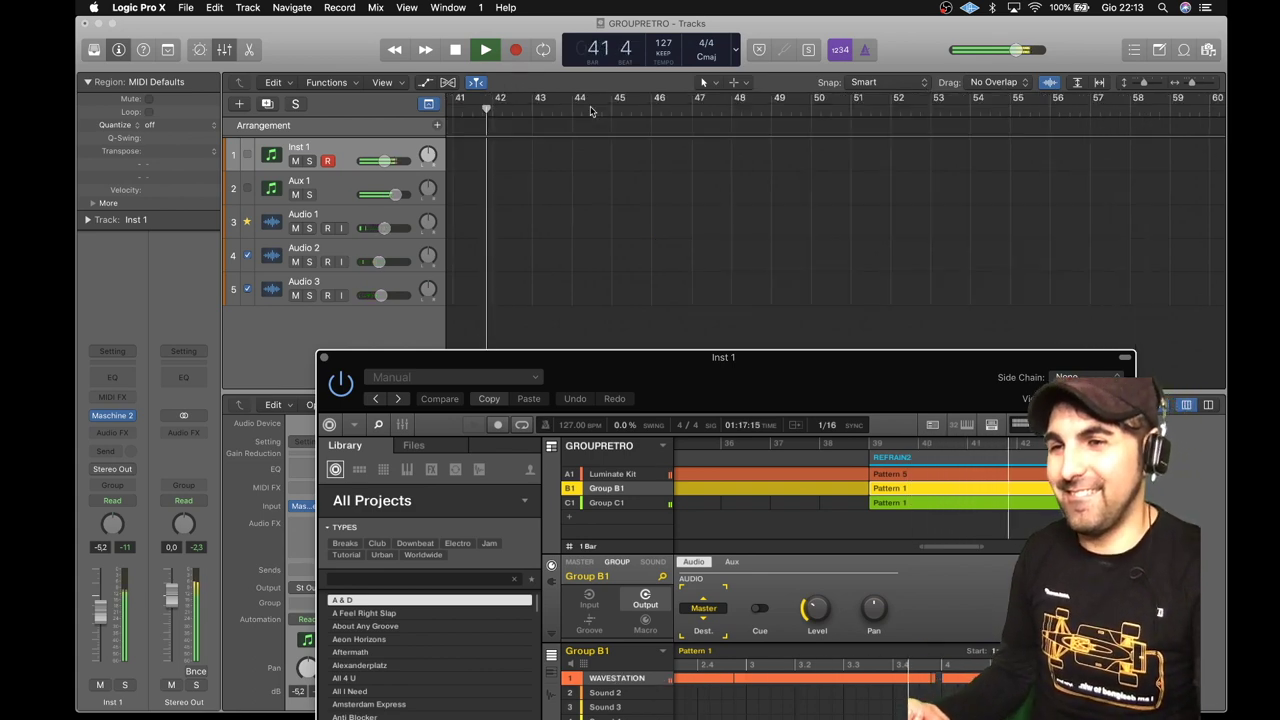
scroll(586, 218, "left", 15)
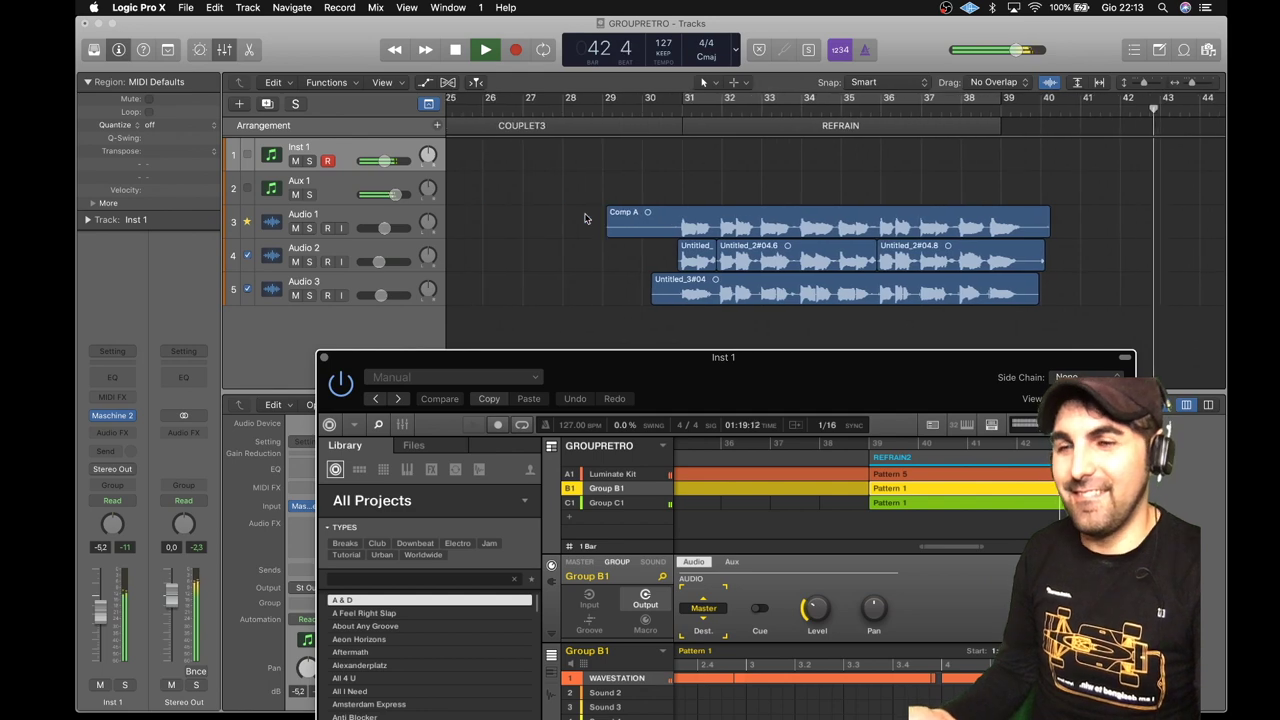
left_click(455, 55)
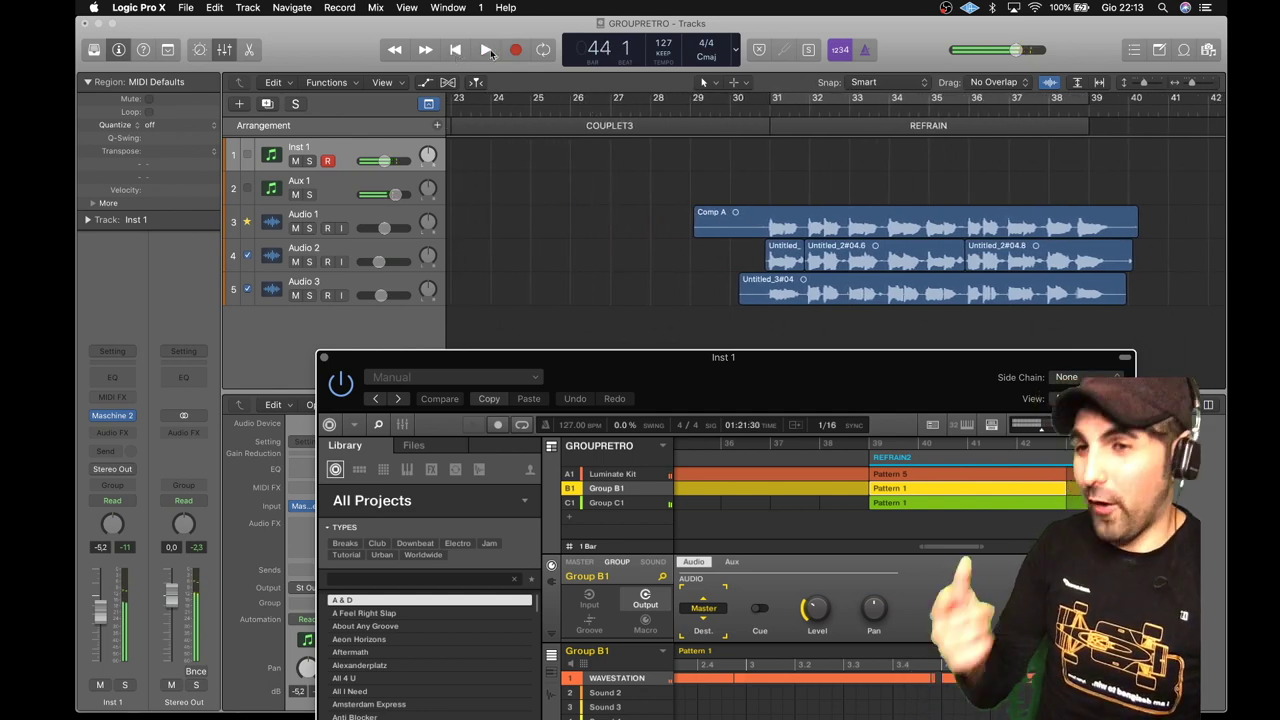
Replay the song from the end of COUPLET3 through both refrains, stop at bar 47, and move the Maschine window back up
left_click(612, 106)
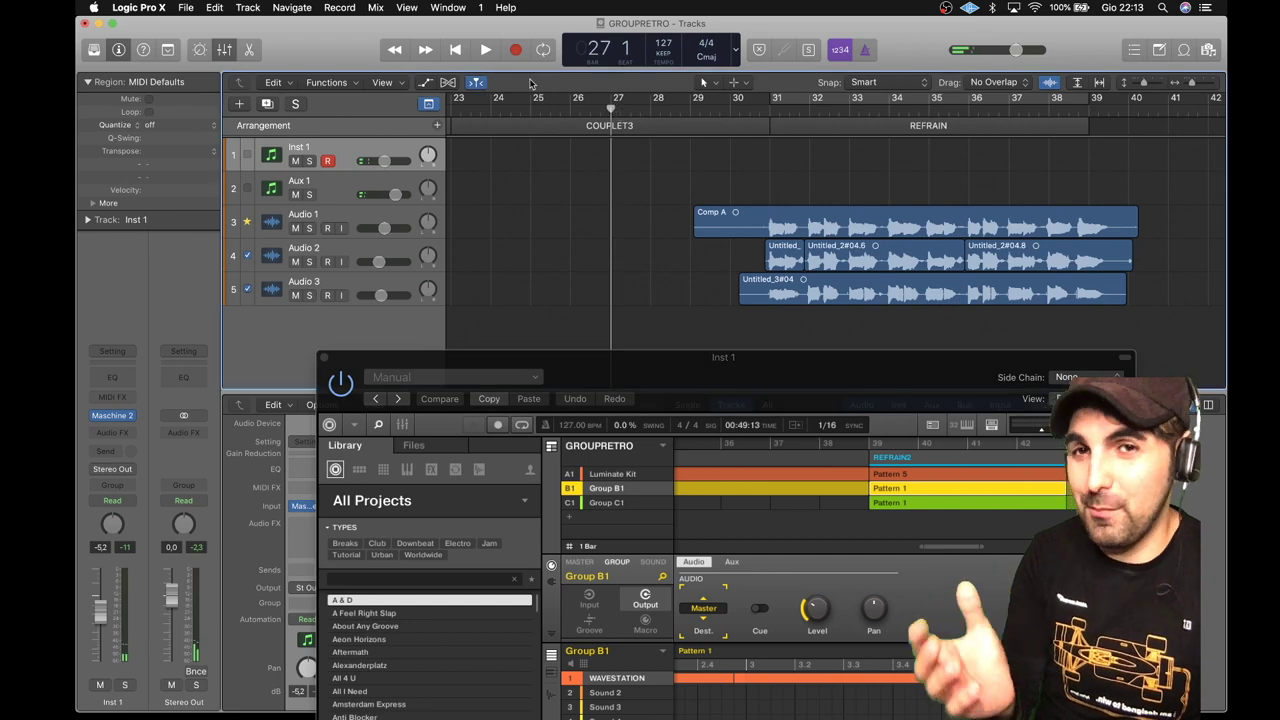
left_click(486, 50)
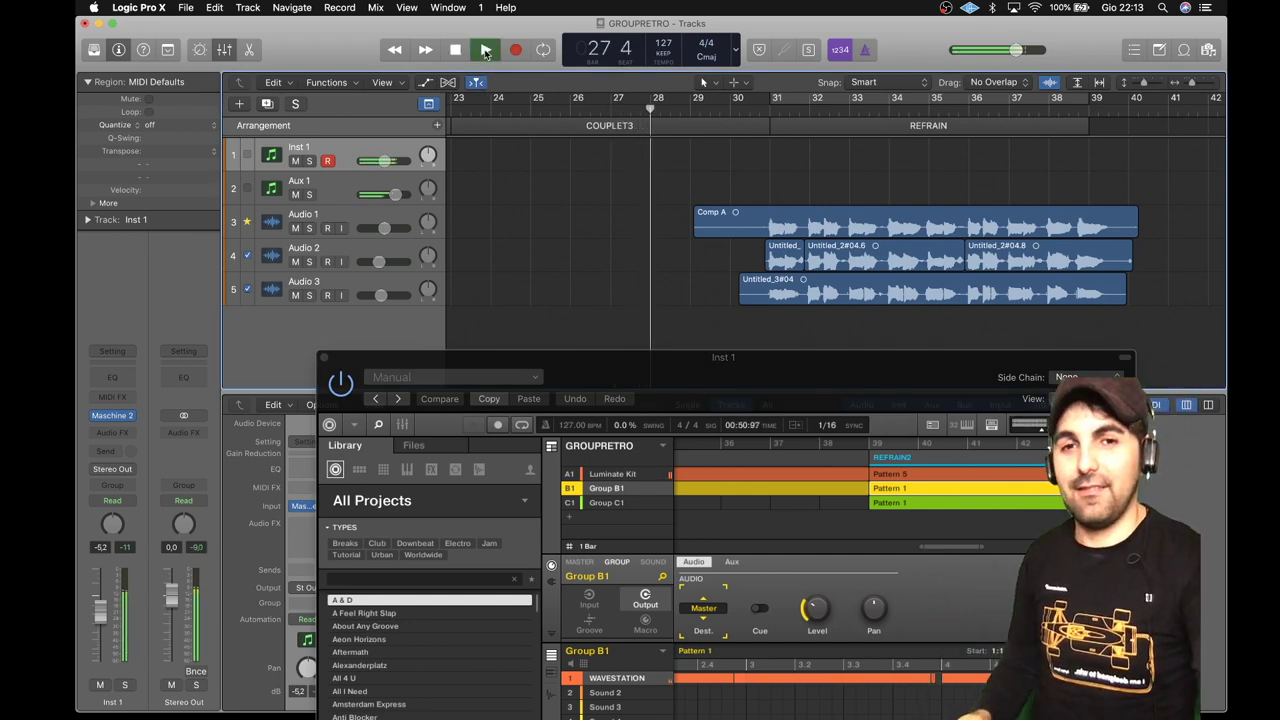
left_click(551, 111)
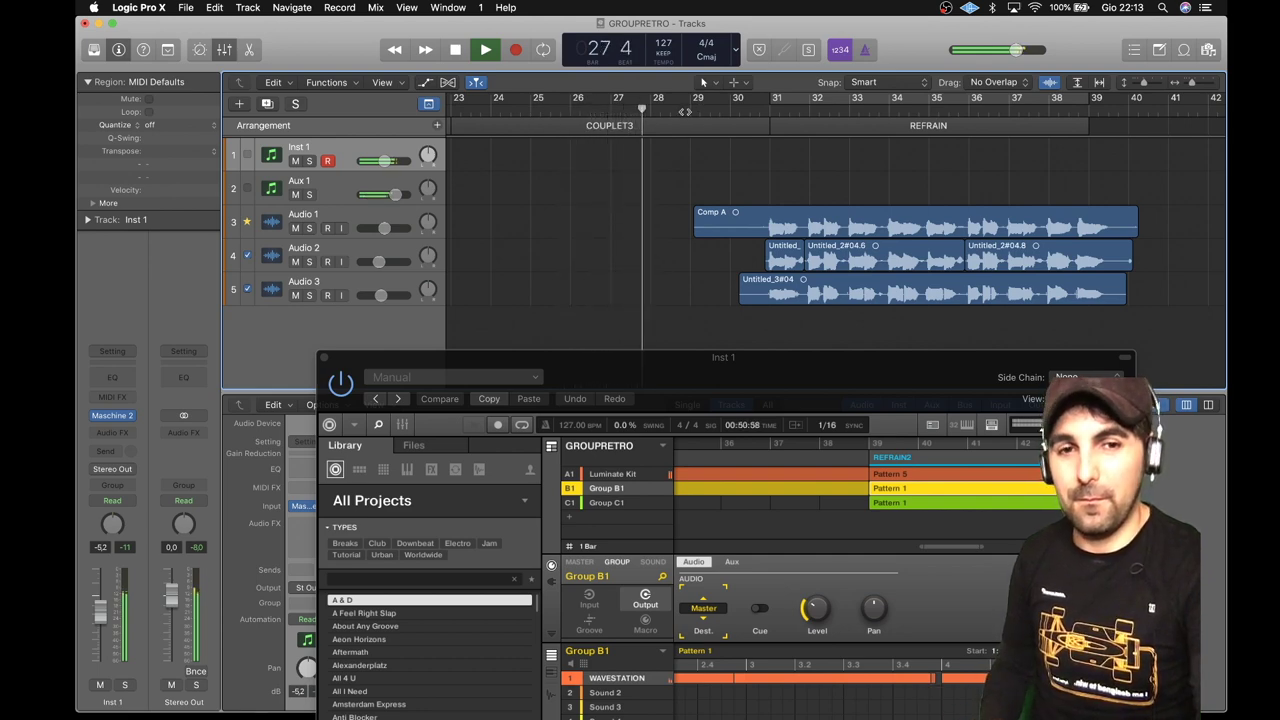
scroll(789, 510, "left", 5)
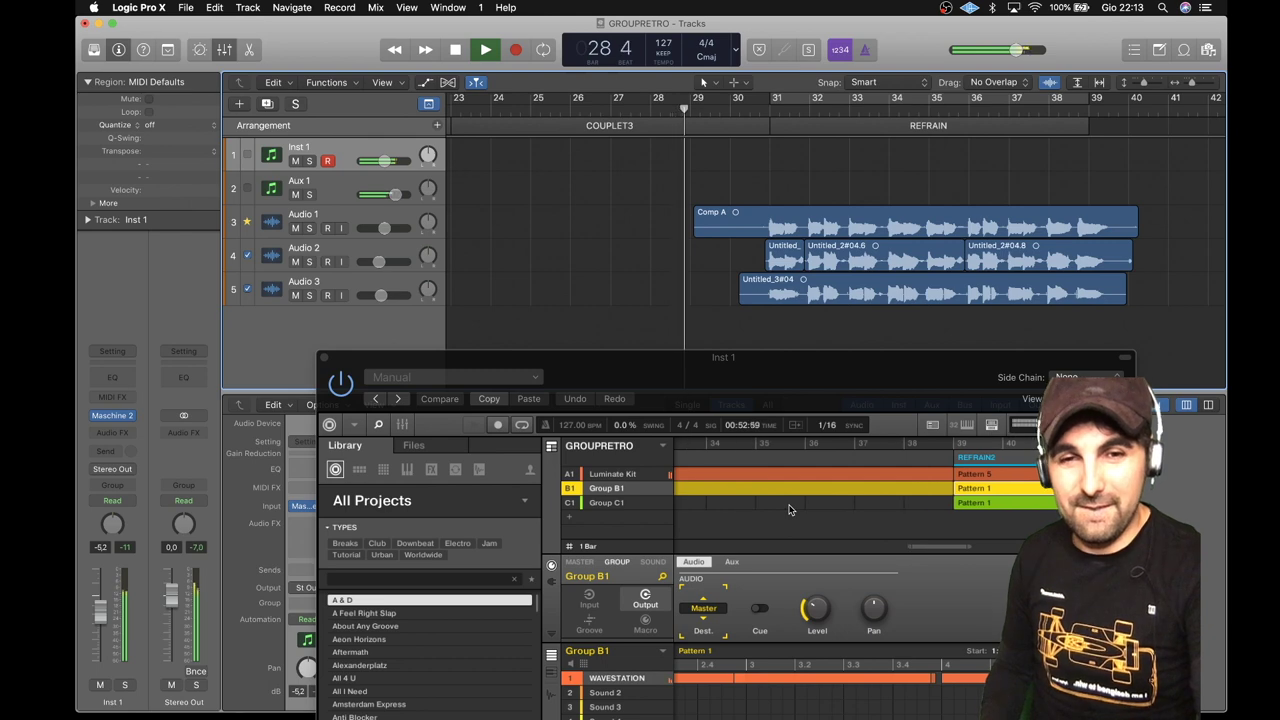
left_click_drag(651, 488, 651, 460)
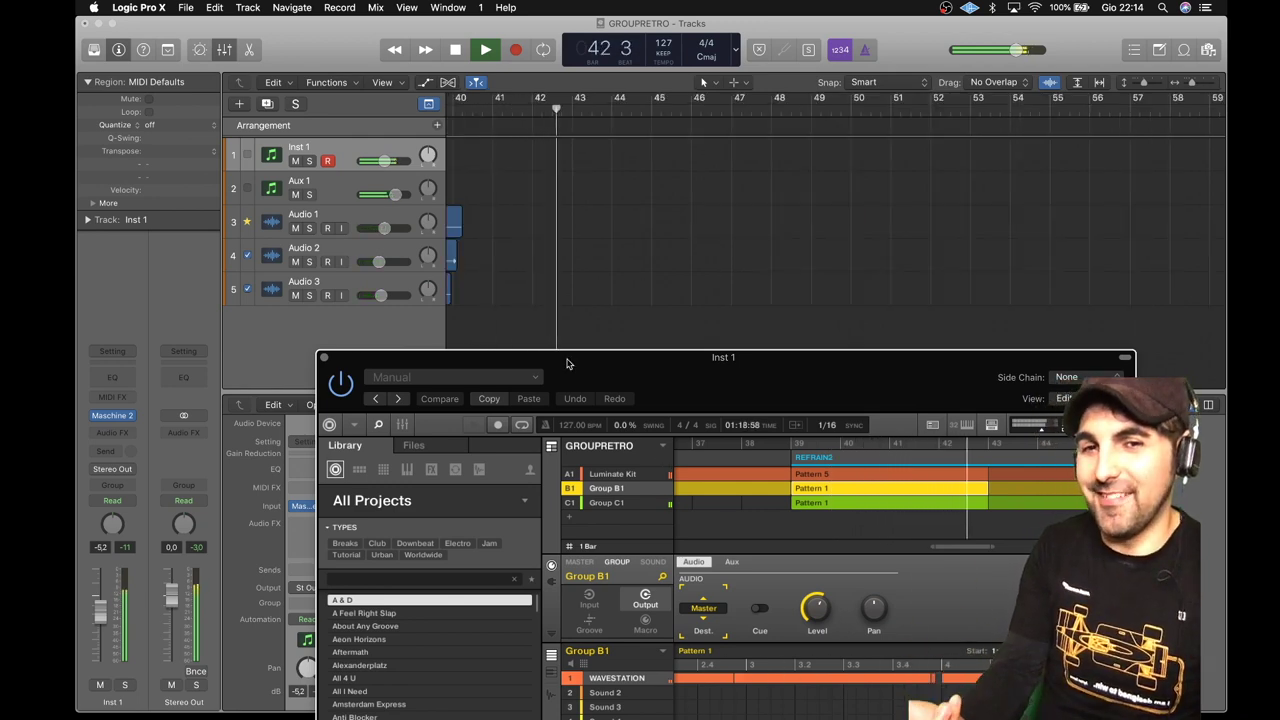
left_click_drag(566, 365, 594, 326)
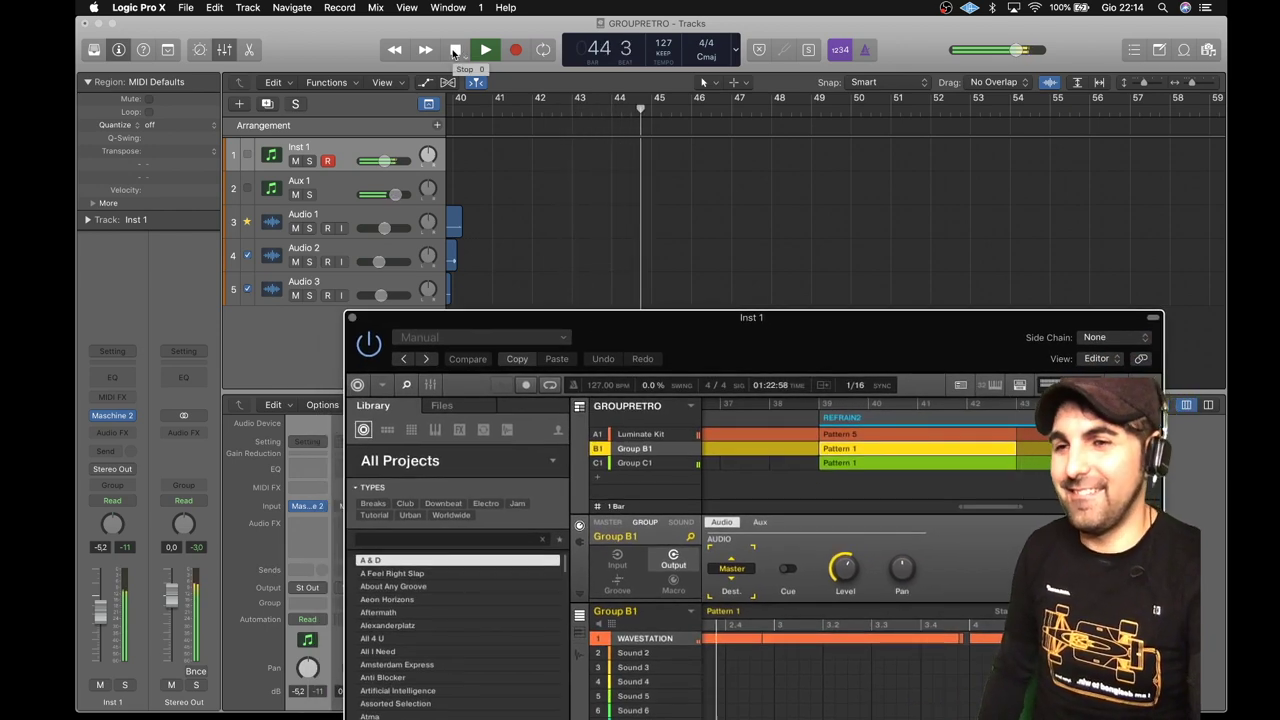
left_click(455, 50)
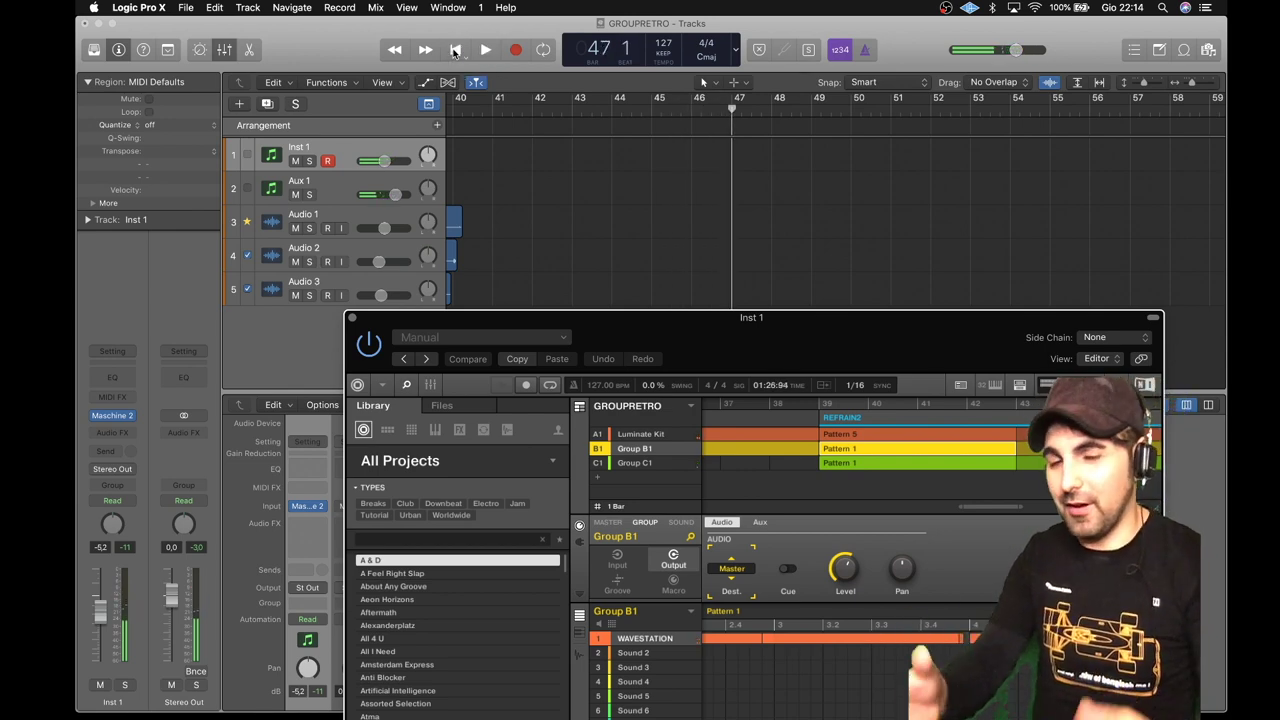
left_click_drag(606, 318, 596, 194)
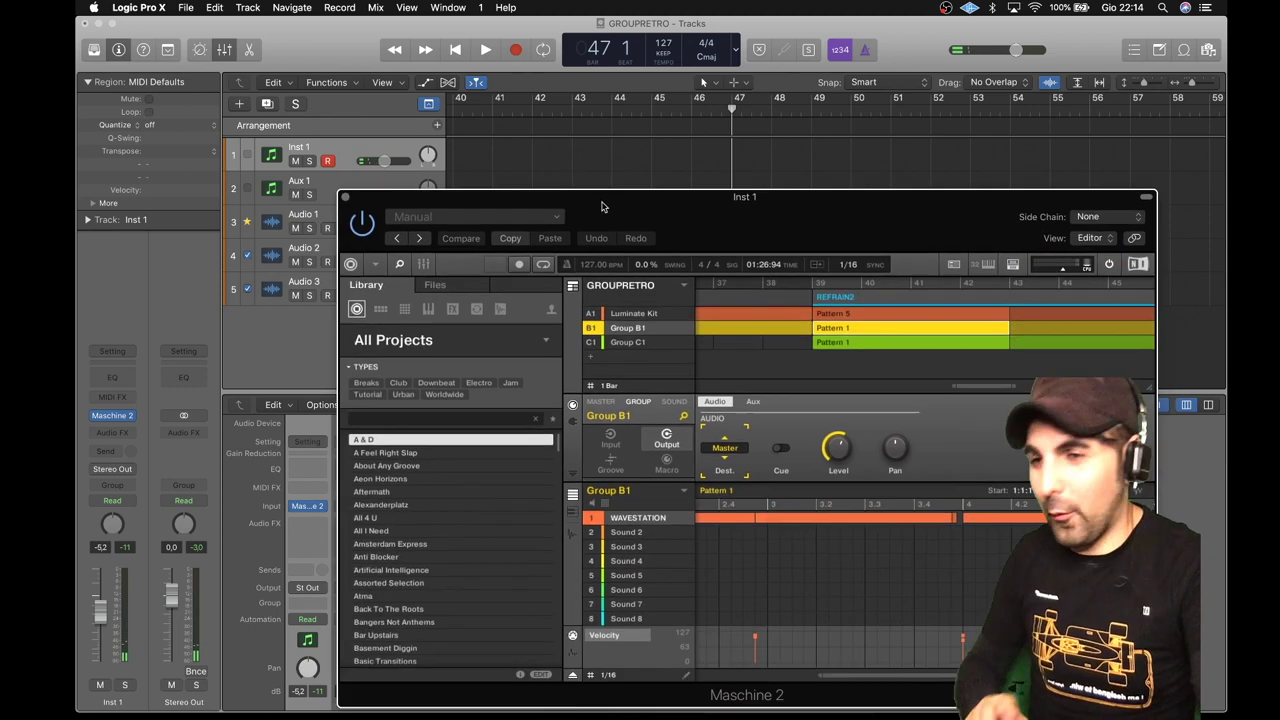
Save the GROUPRETRO project, quit Logic Pro X, and launch the standalone Maschine 2 application
left_click(180, 7)
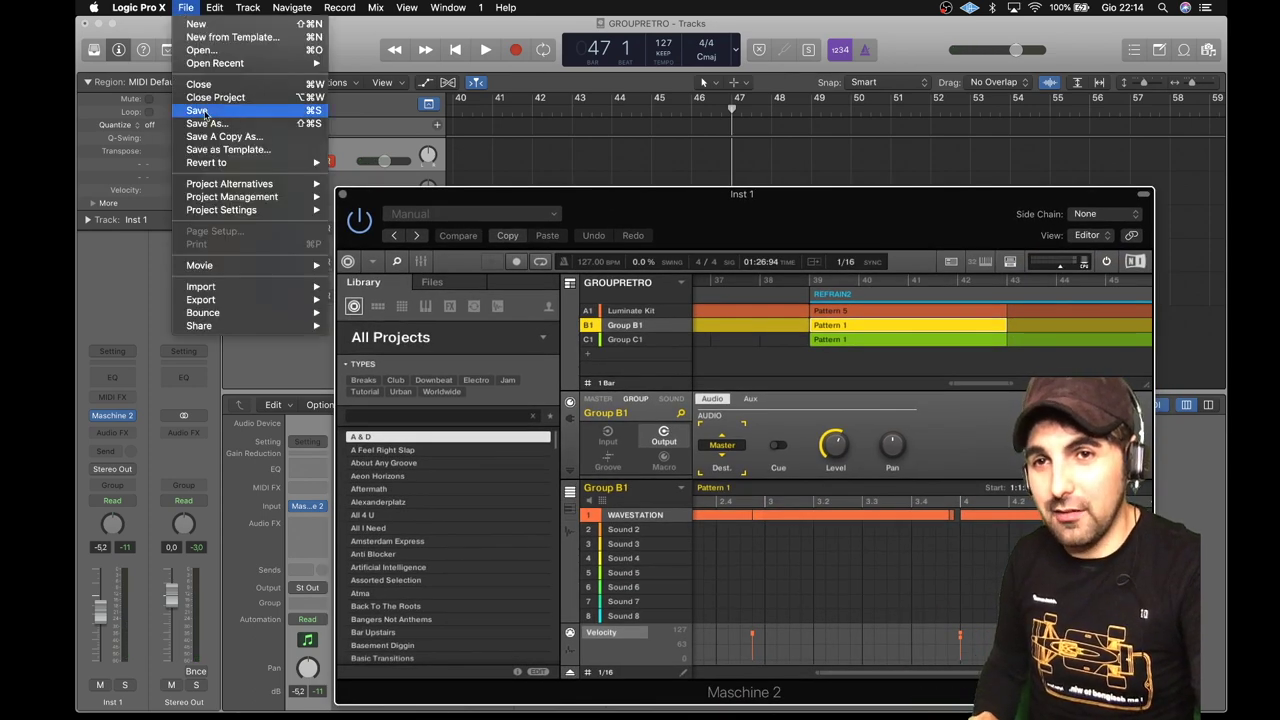
left_click(176, 6)
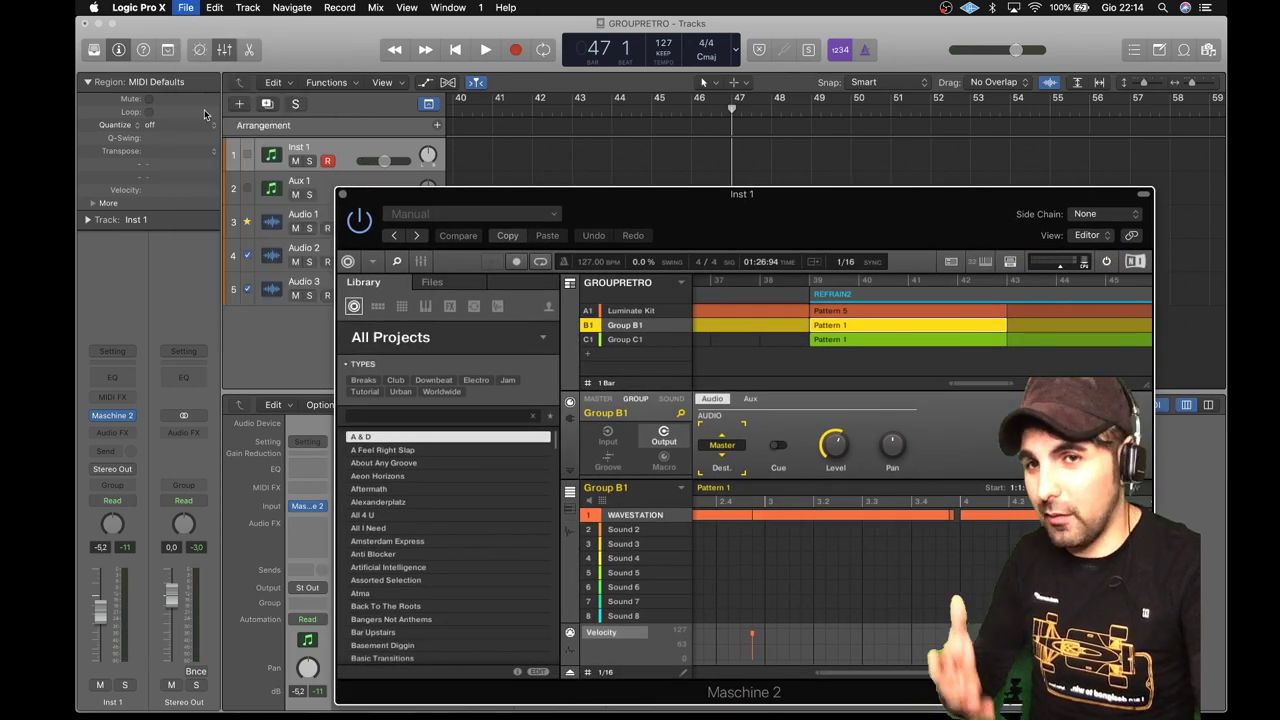
left_click(183, 8)
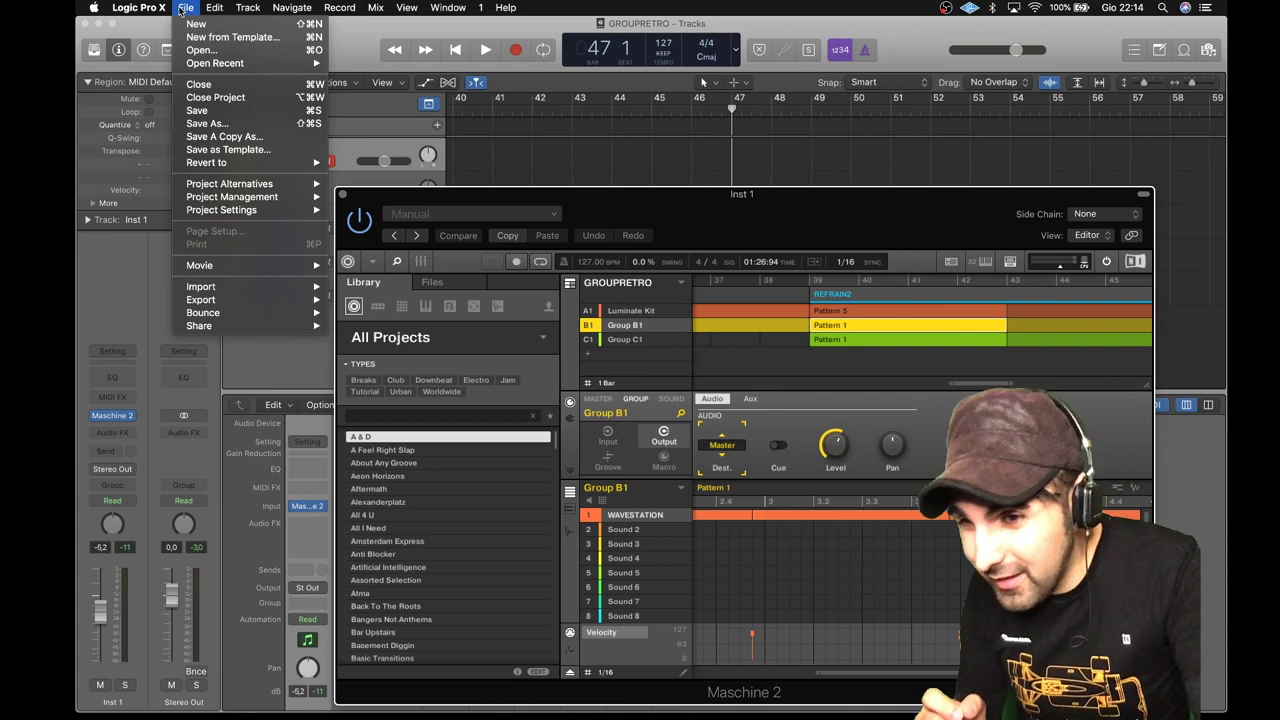
mouse_move(170, 8)
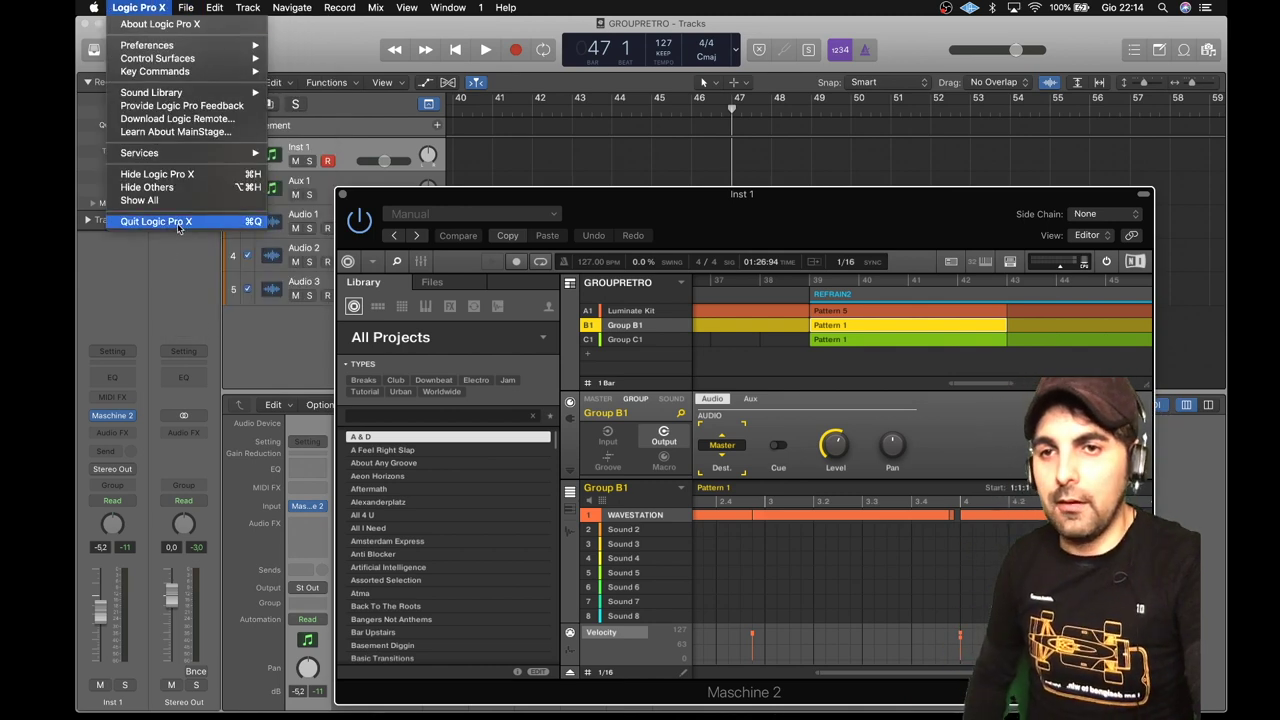
left_click(178, 224)
mouse_move(400, 690)
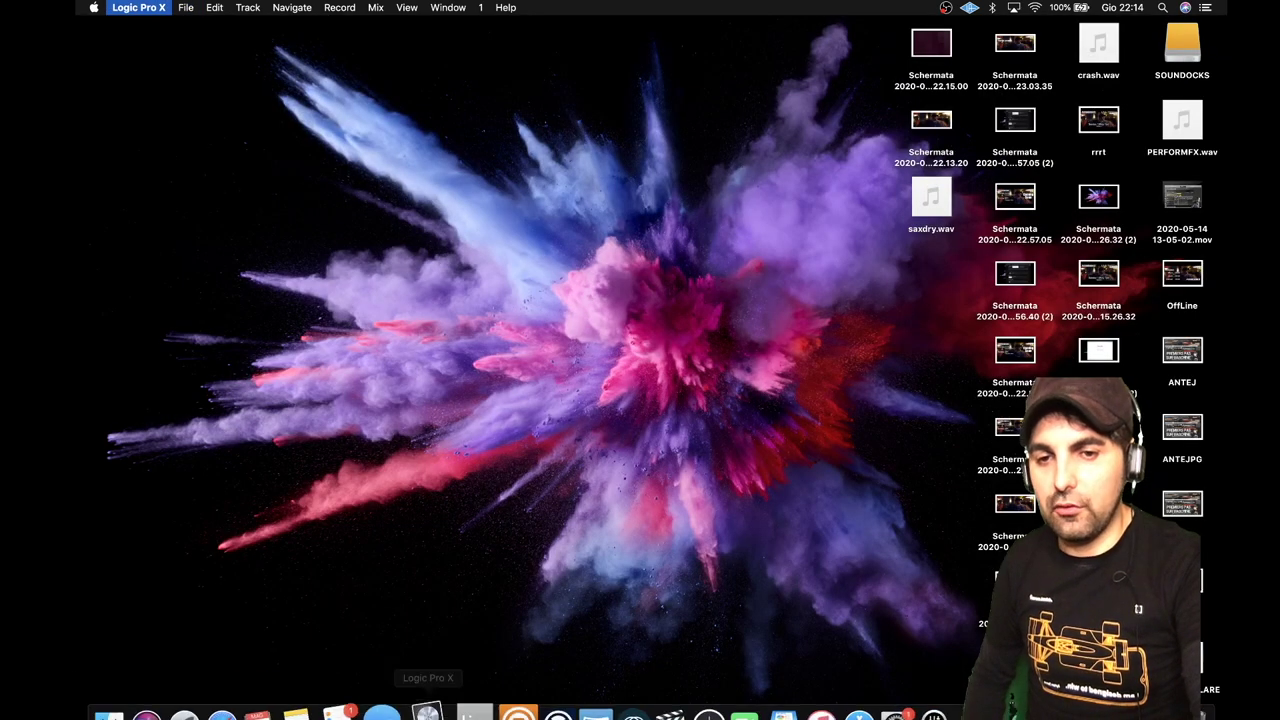
left_click(495, 703)
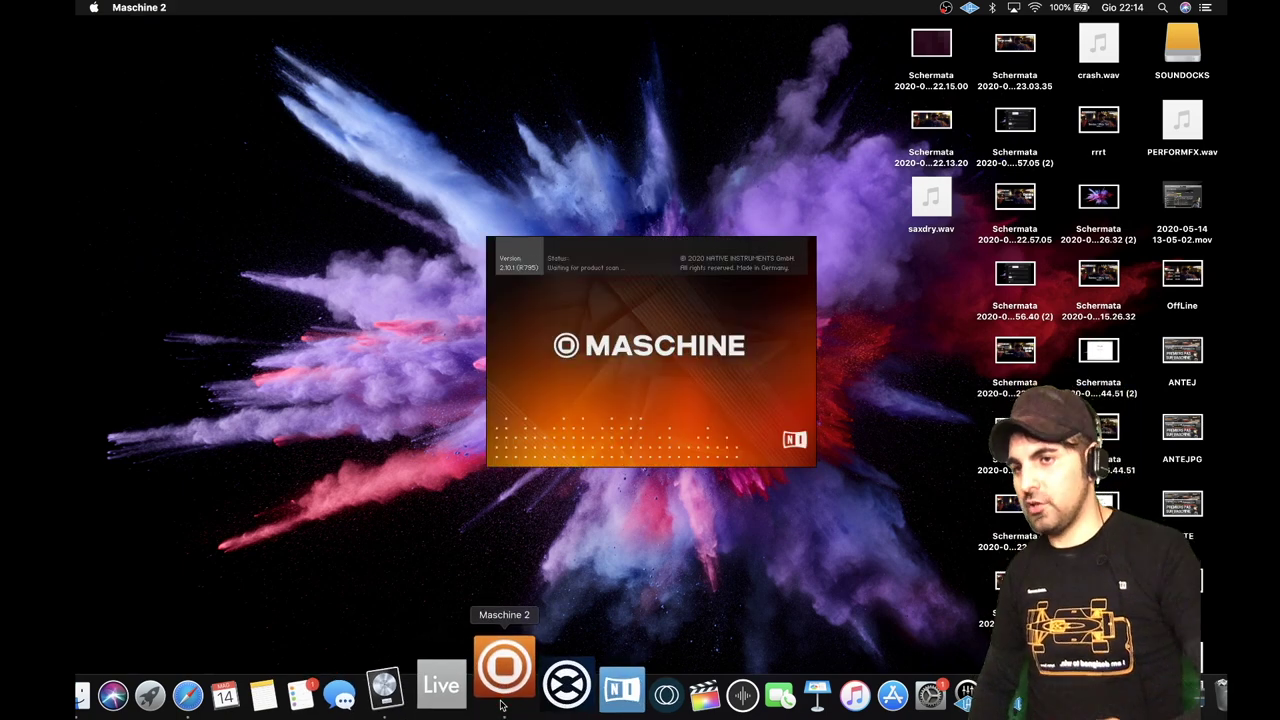
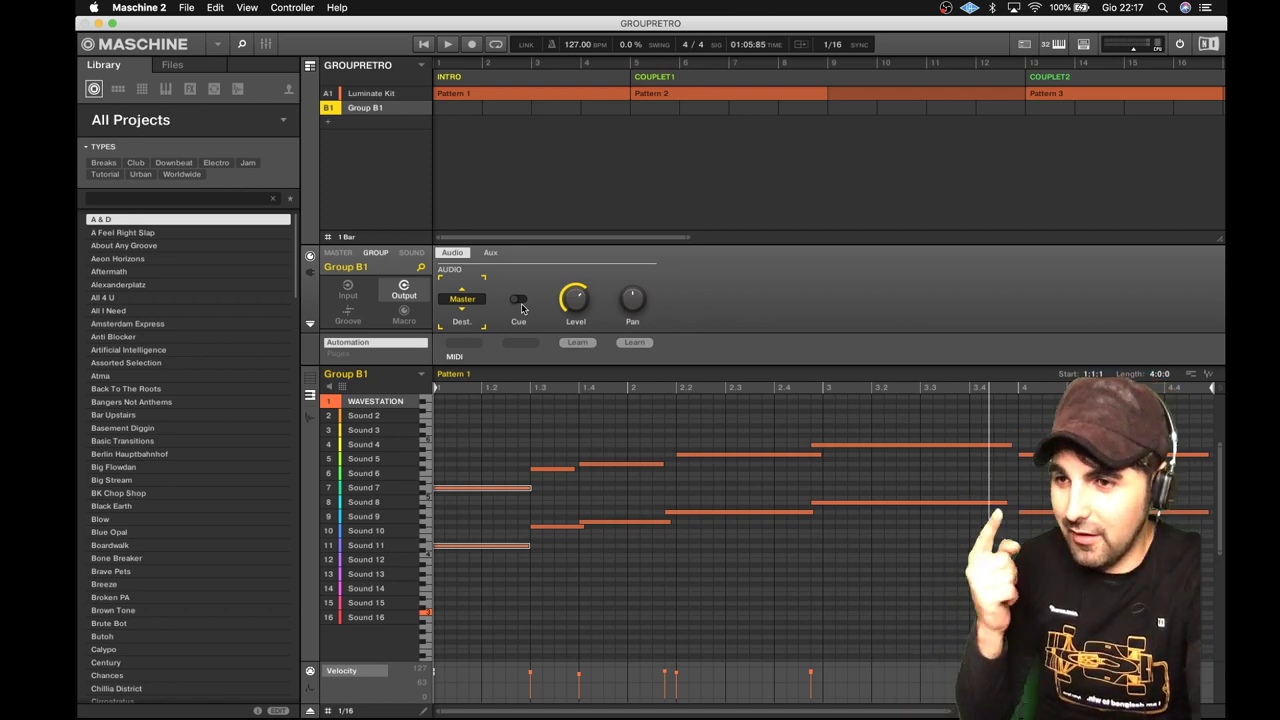
Set the Cue output of the GROUPRETRO master channel to Ext. 2
left_click(351, 257)
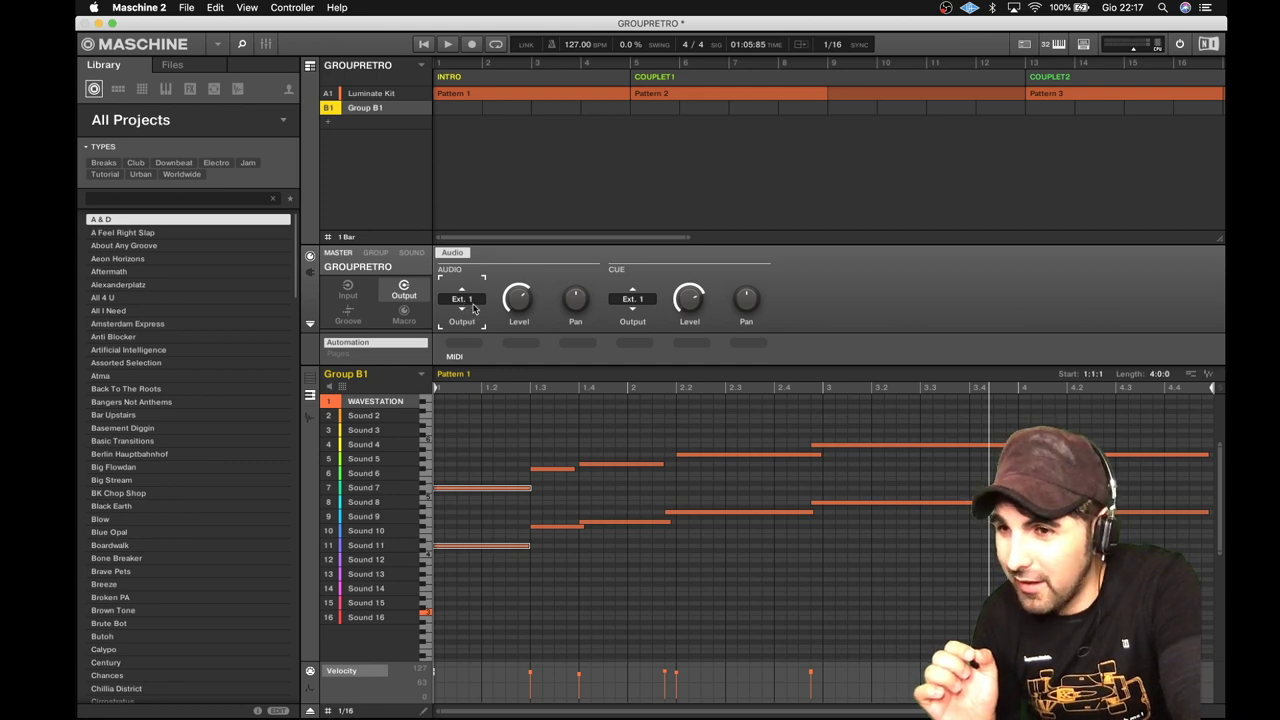
left_click(645, 311)
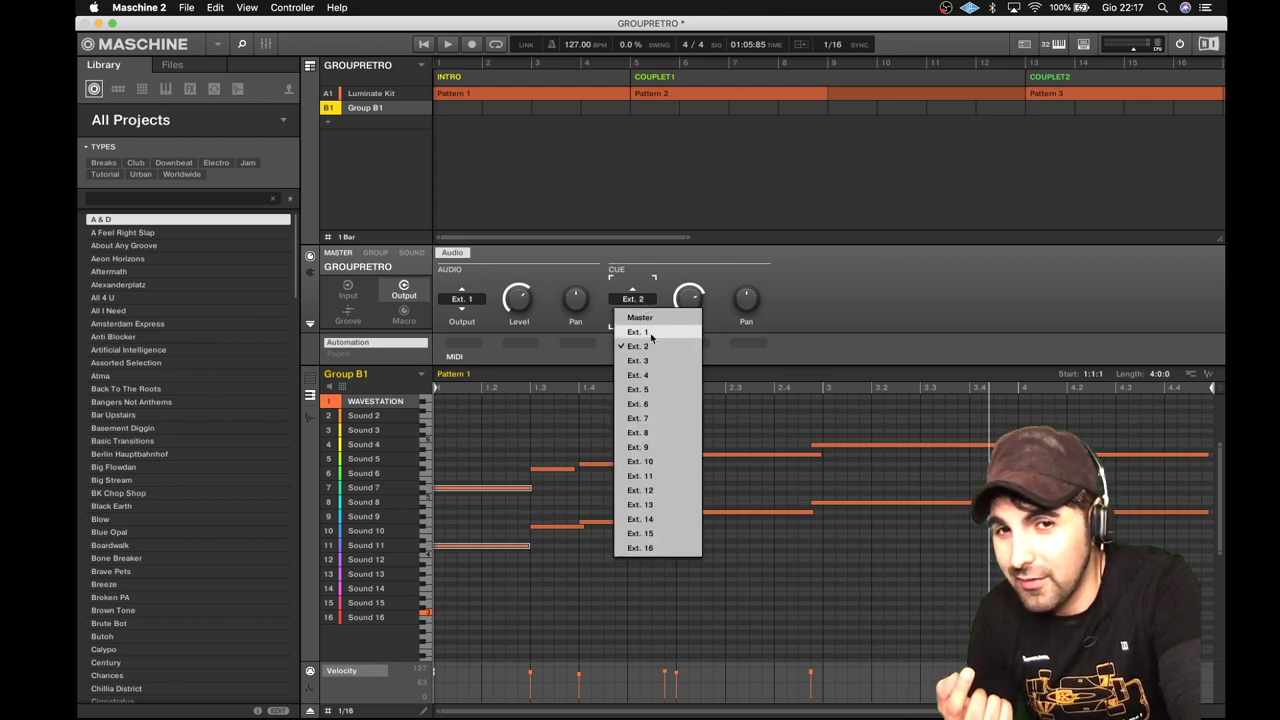
left_click(655, 347)
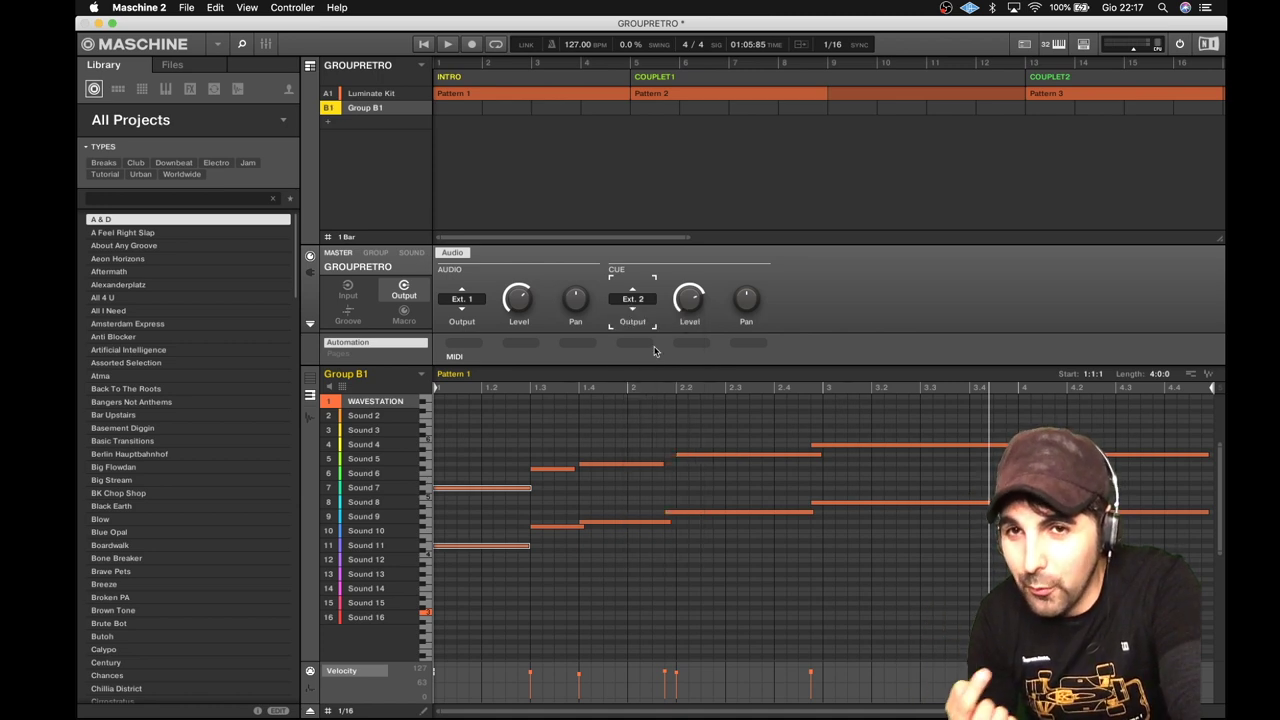
Open the audio preferences and examine Maschine's output routings
left_click(161, 7)
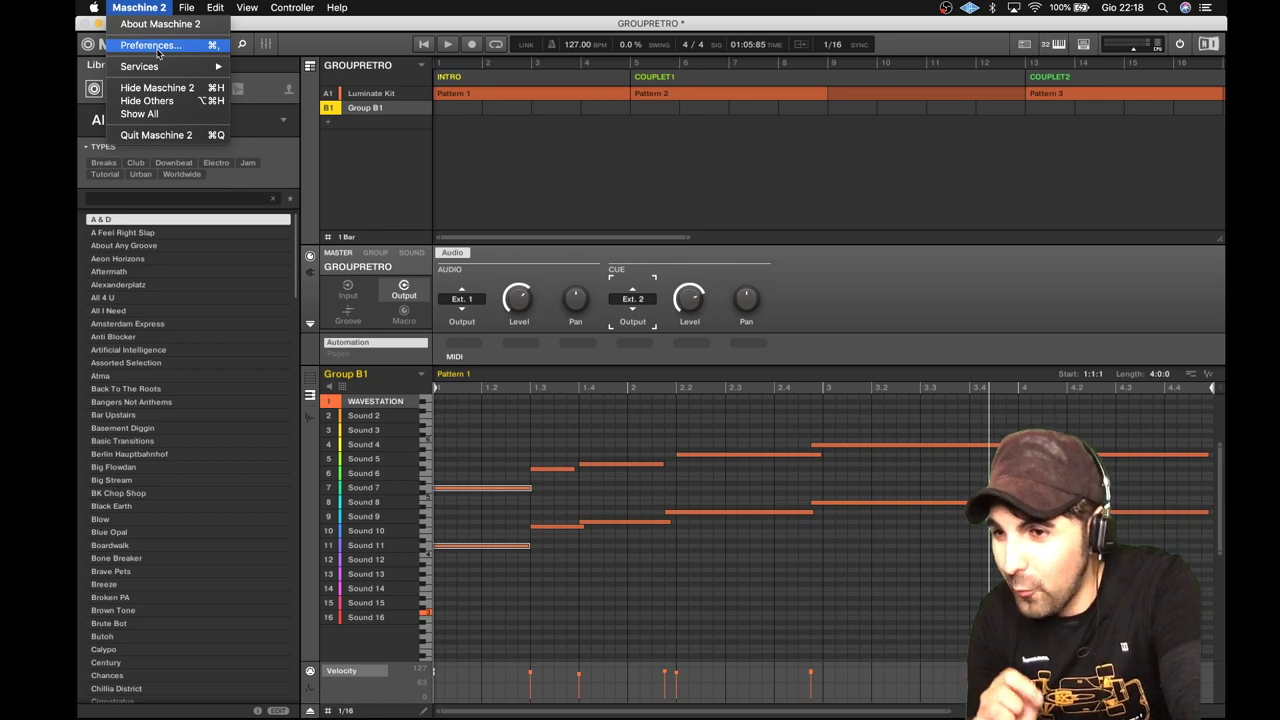
left_click(152, 46)
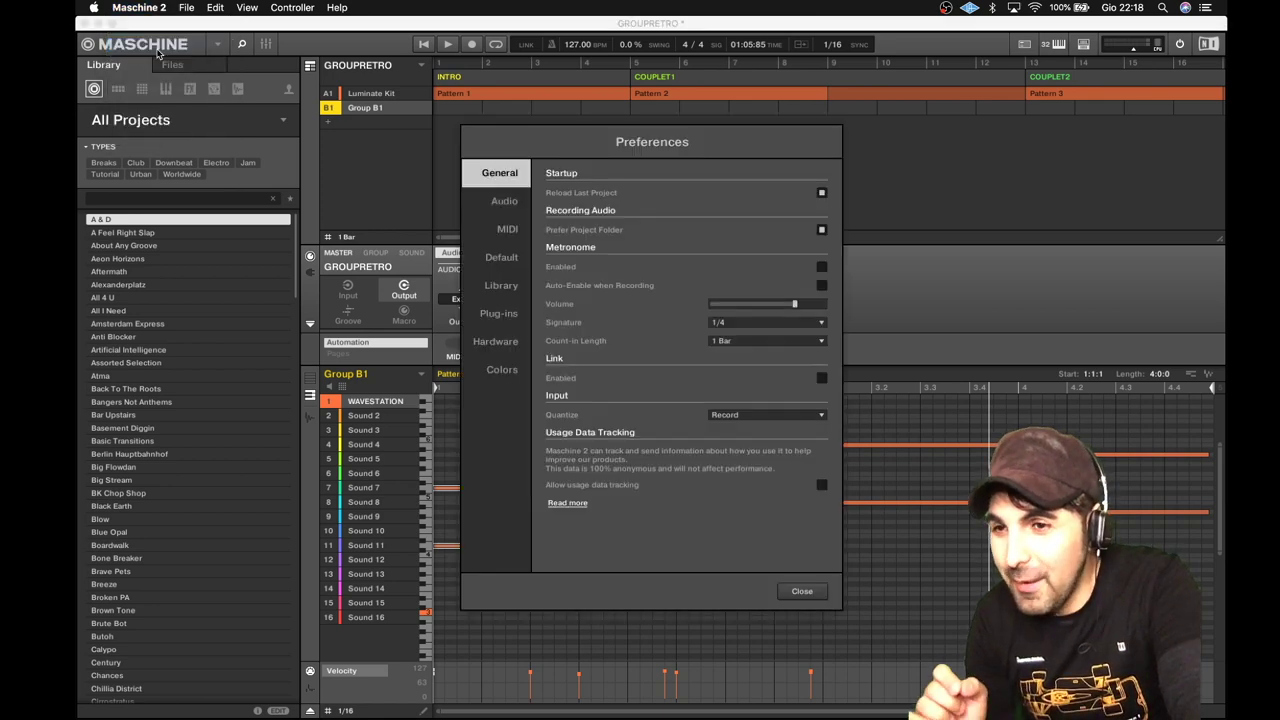
left_click(501, 203)
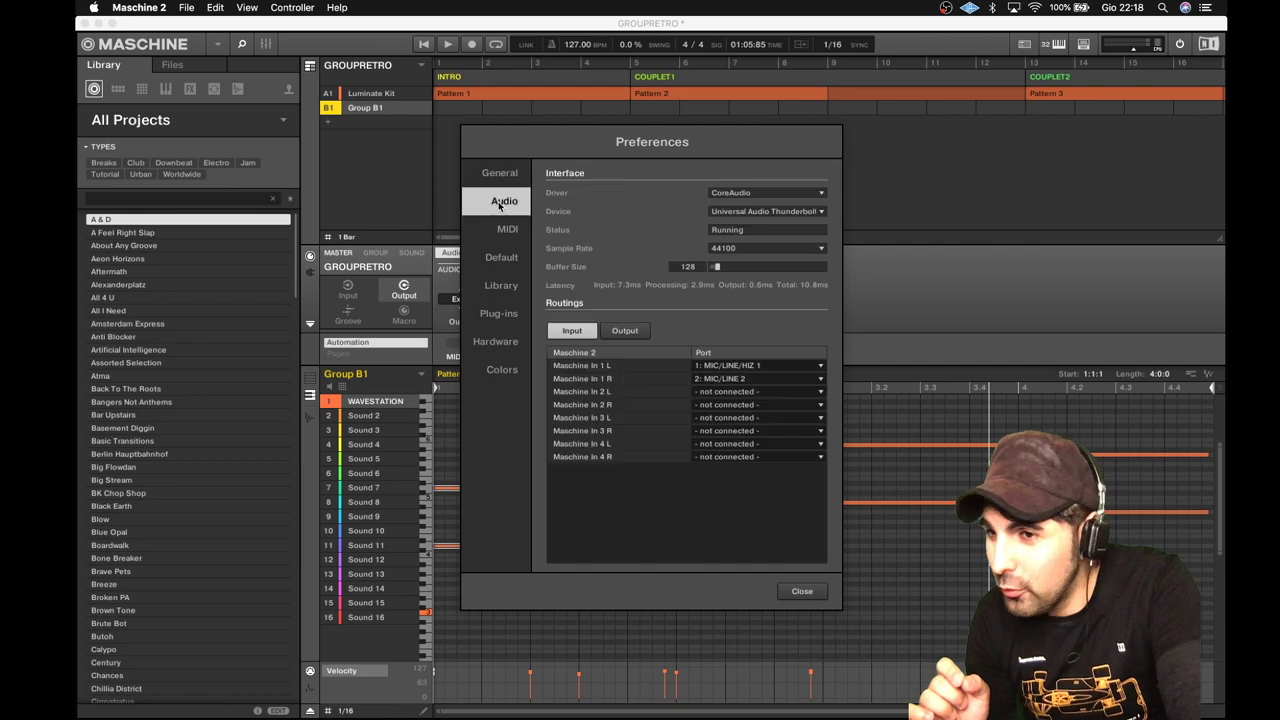
left_click(624, 331)
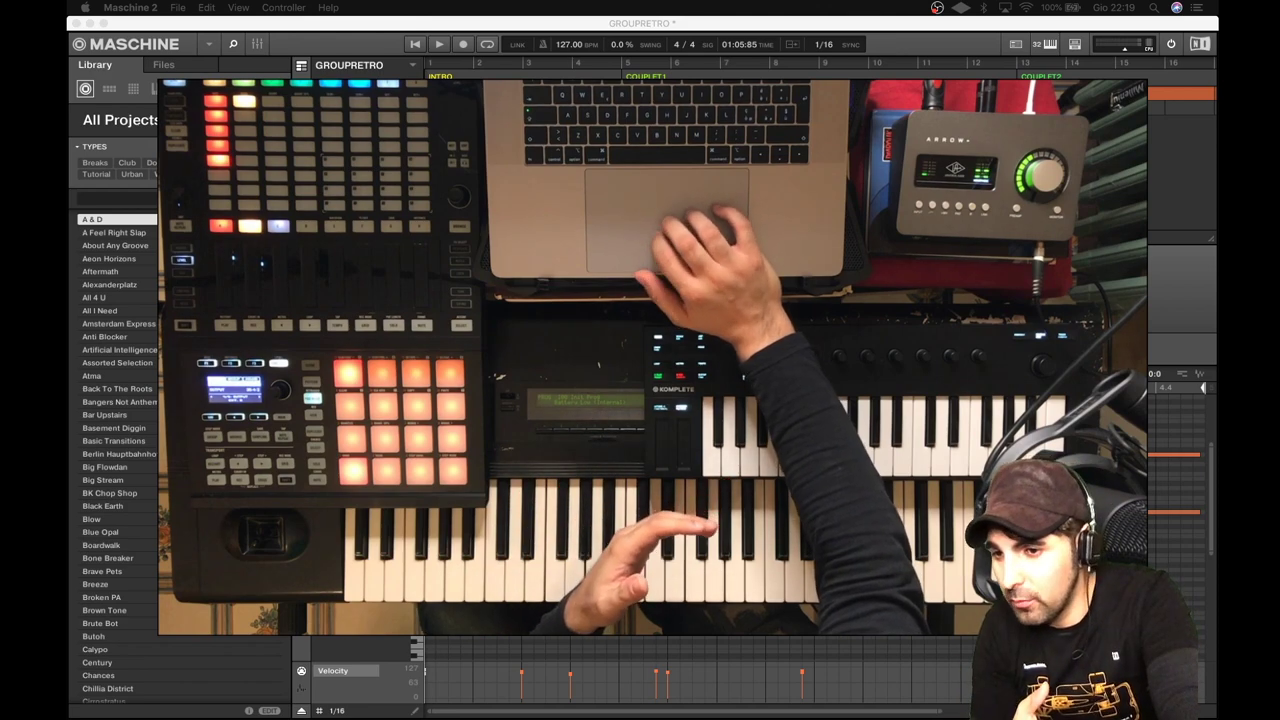
Switch to the Console app, set the HP cue output's source to HP, and raise the ANALOG 1 headphone send to about 8.4 dB
key("super+Tab")
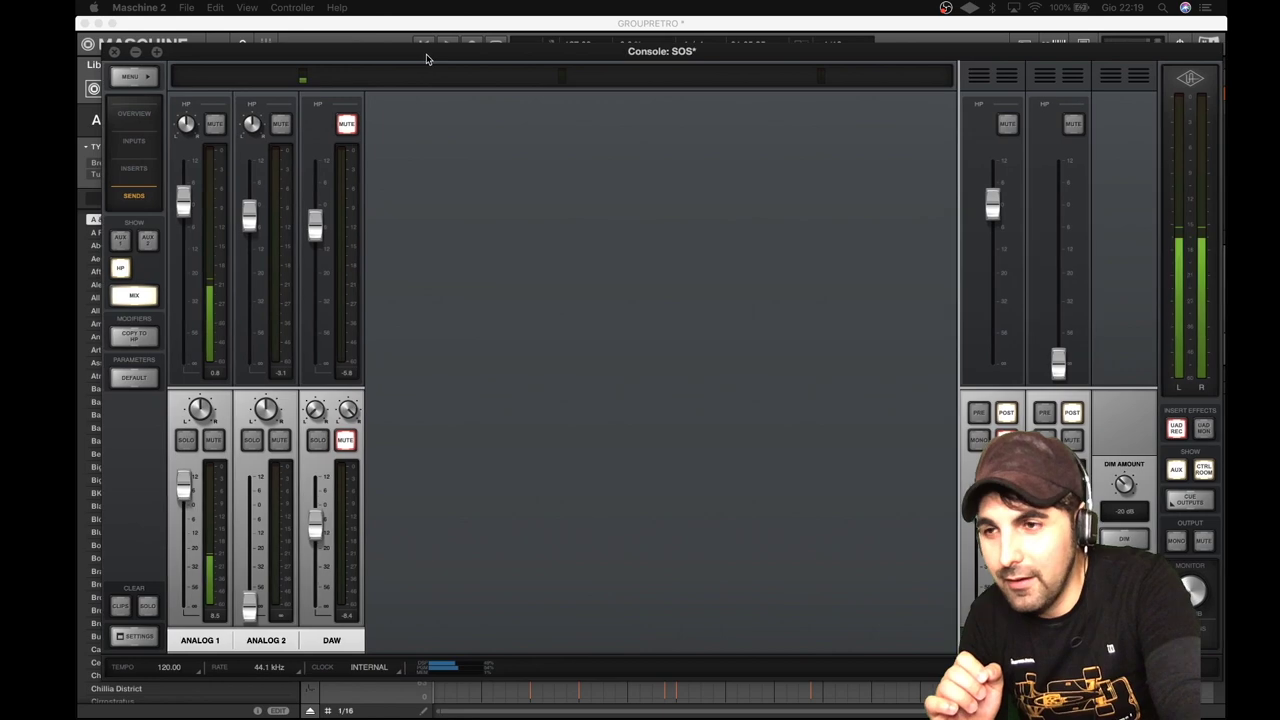
left_click_drag(426, 59, 420, 8)
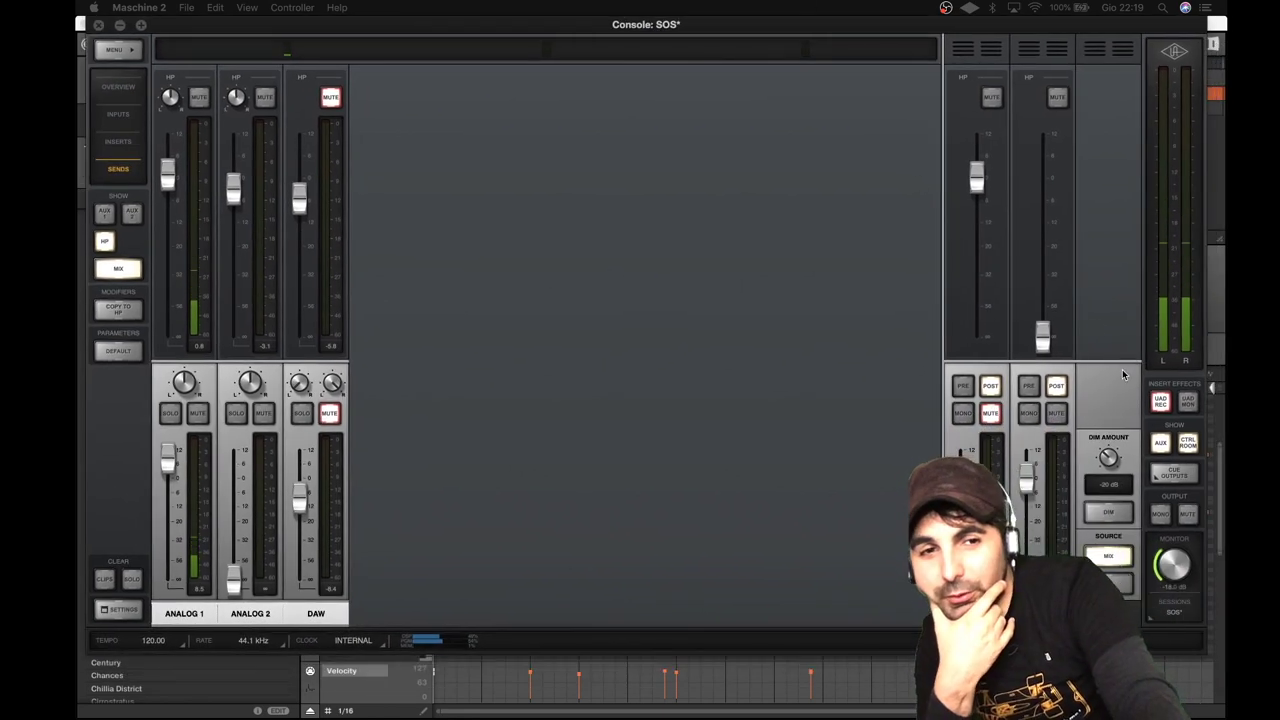
left_click(1187, 477)
left_click(1187, 477)
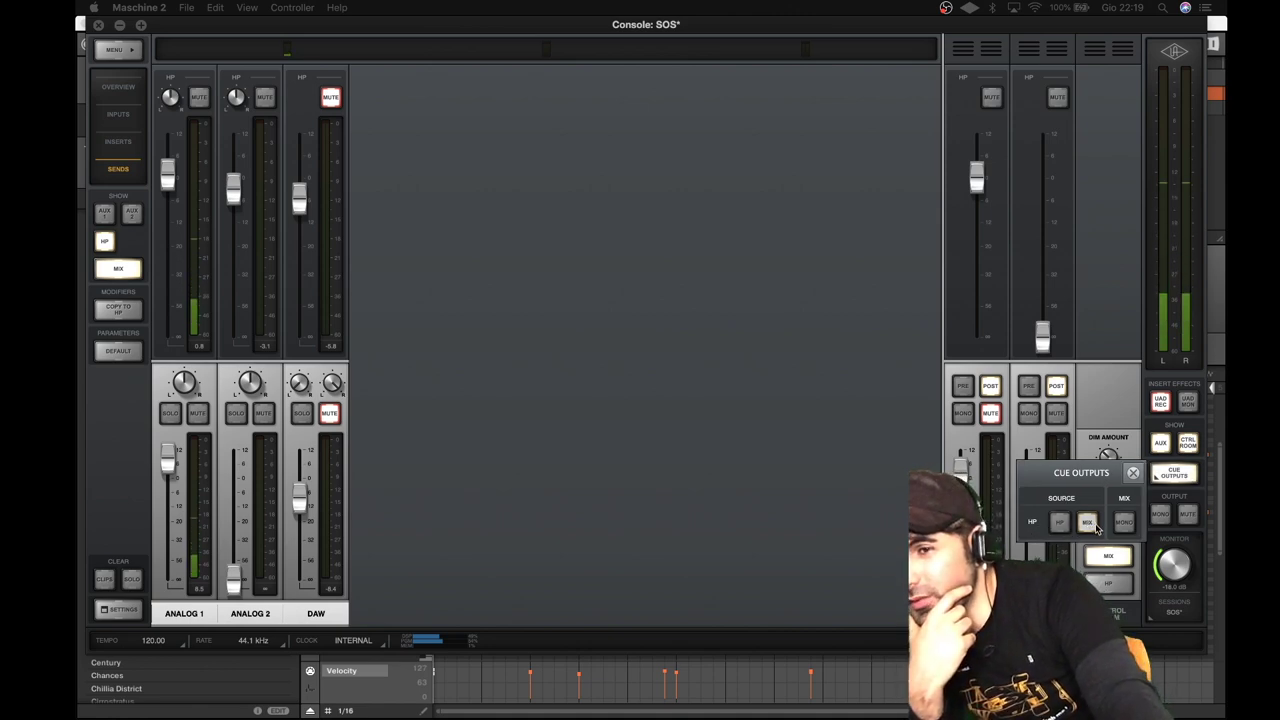
left_click(1061, 524)
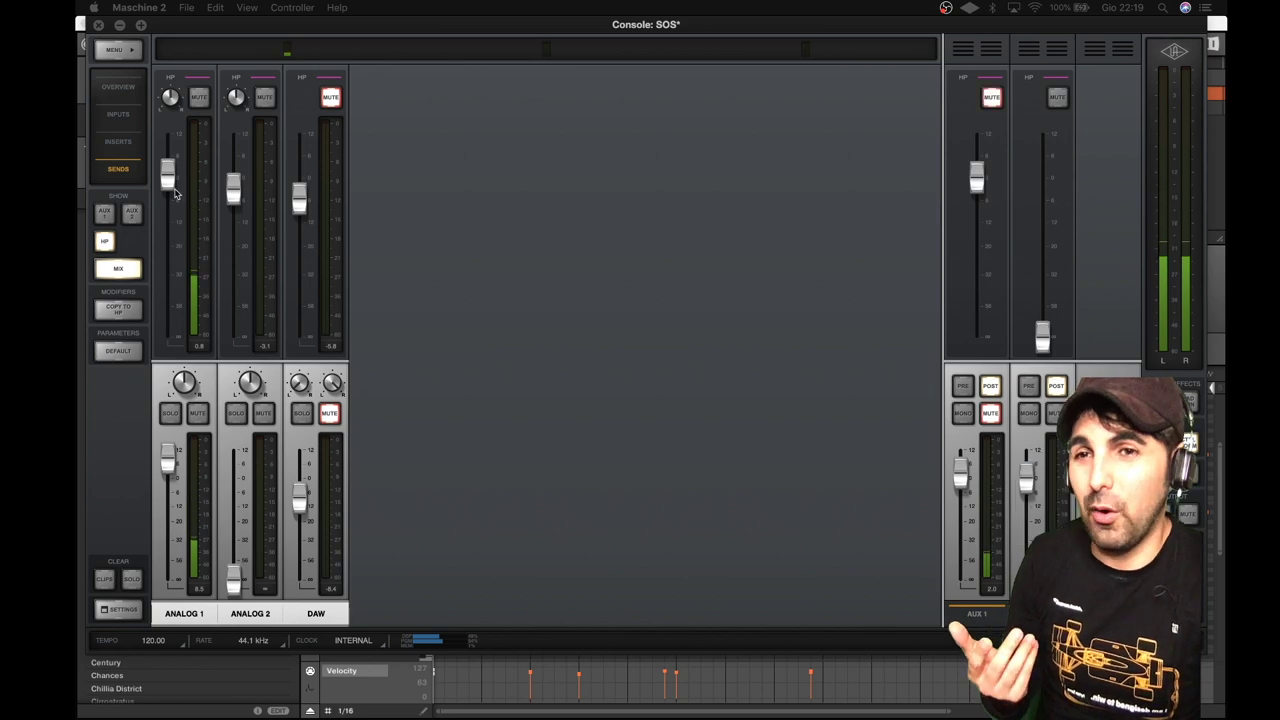
left_click_drag(170, 180, 162, 155)
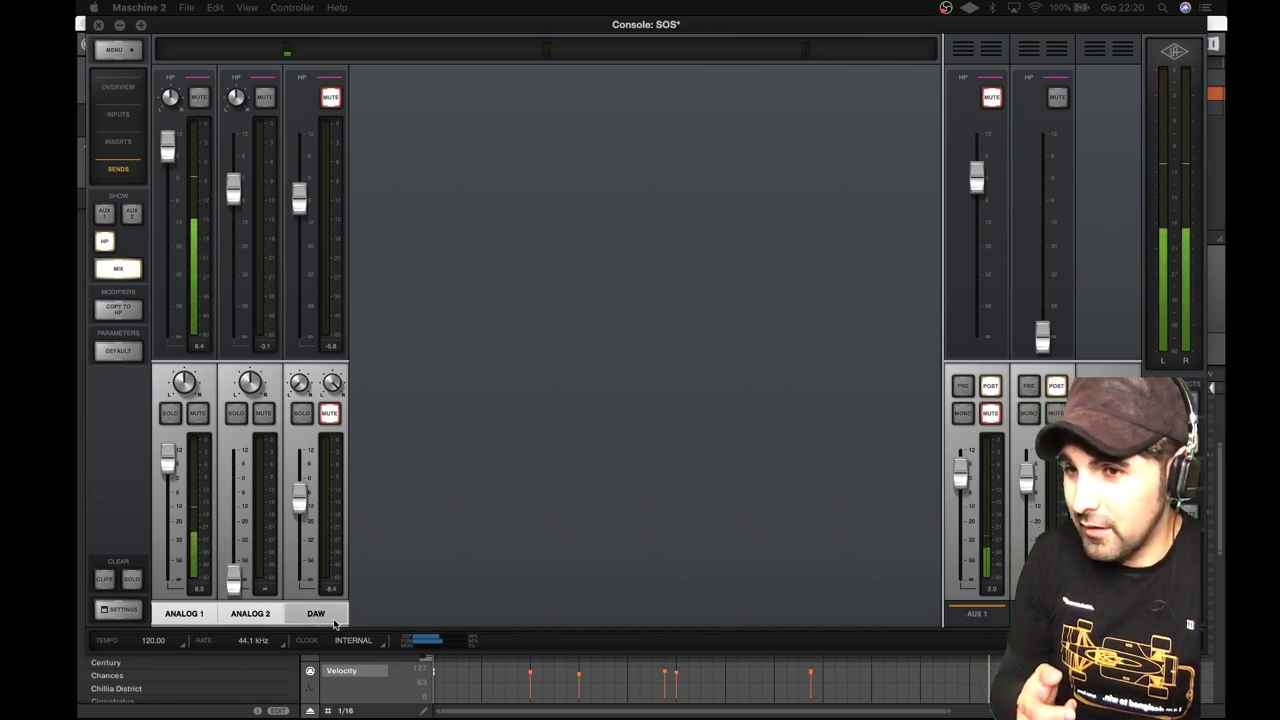
In Maschine's audio output routings, assign Maschine Out 1 L to VIRTUAL 1 and Maschine Out 1 R to VIRTUAL 2
key("super+comma")
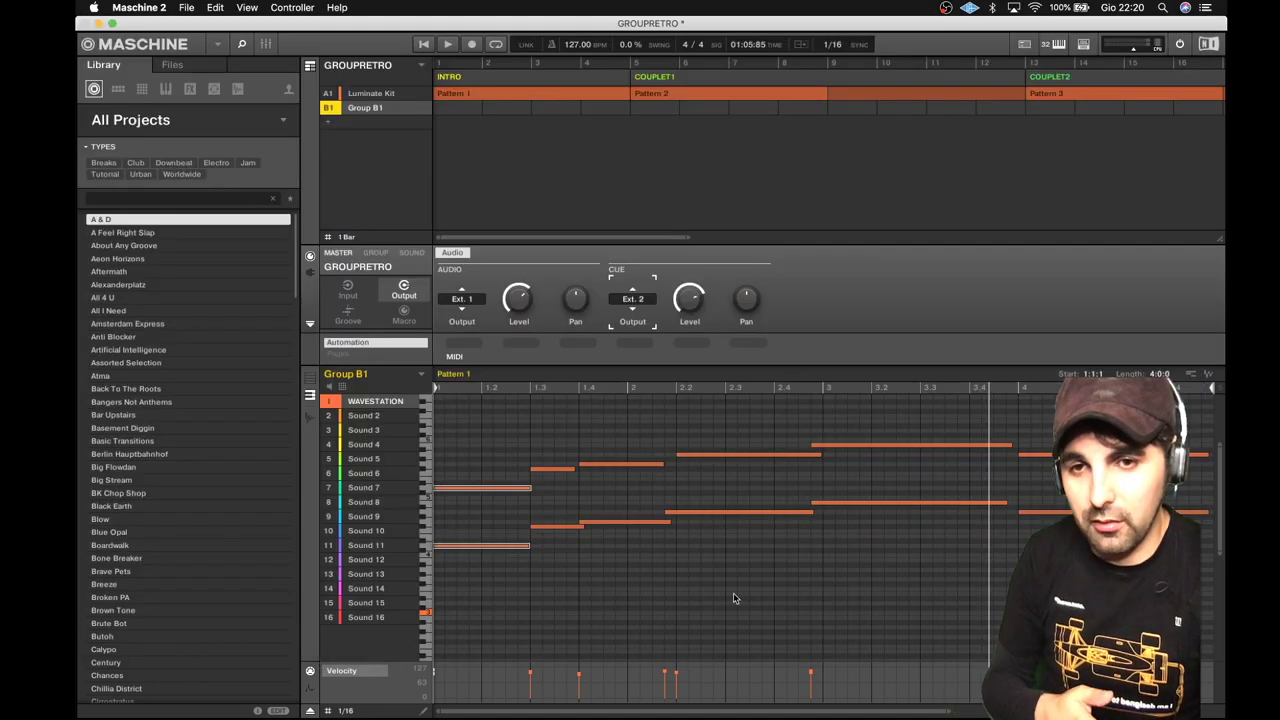
key("super+comma")
left_click(504, 203)
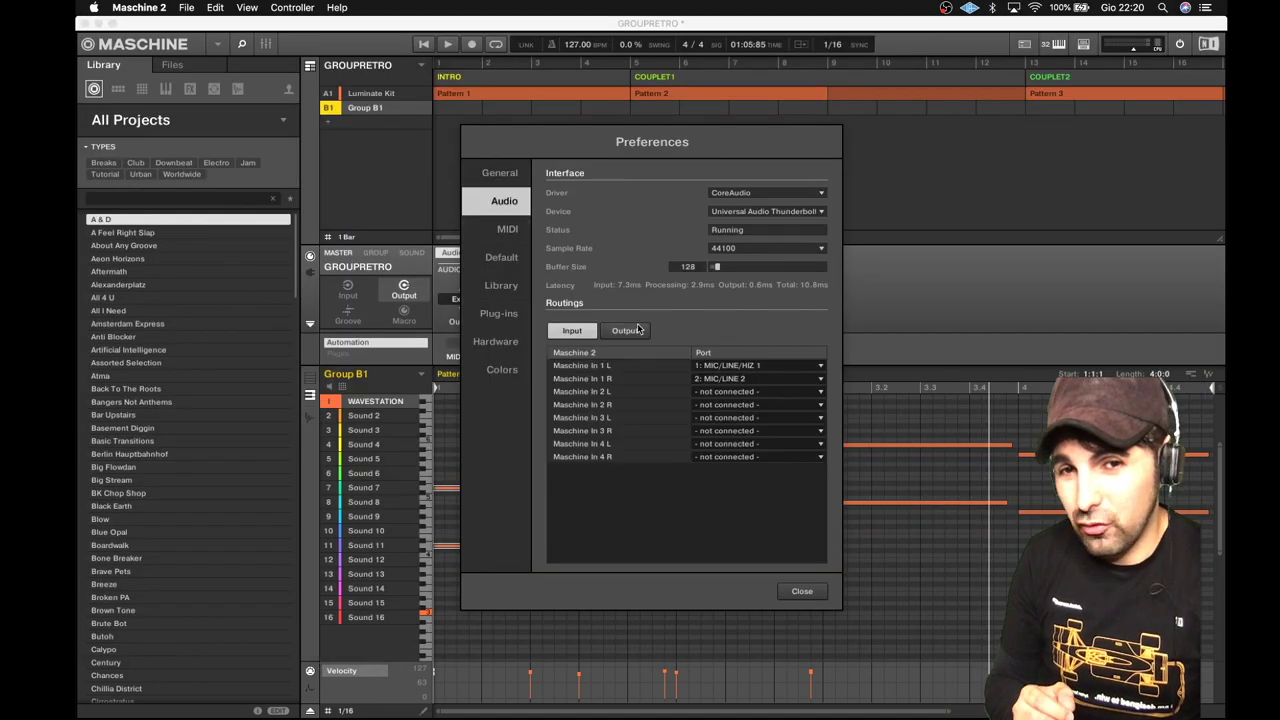
left_click(628, 333)
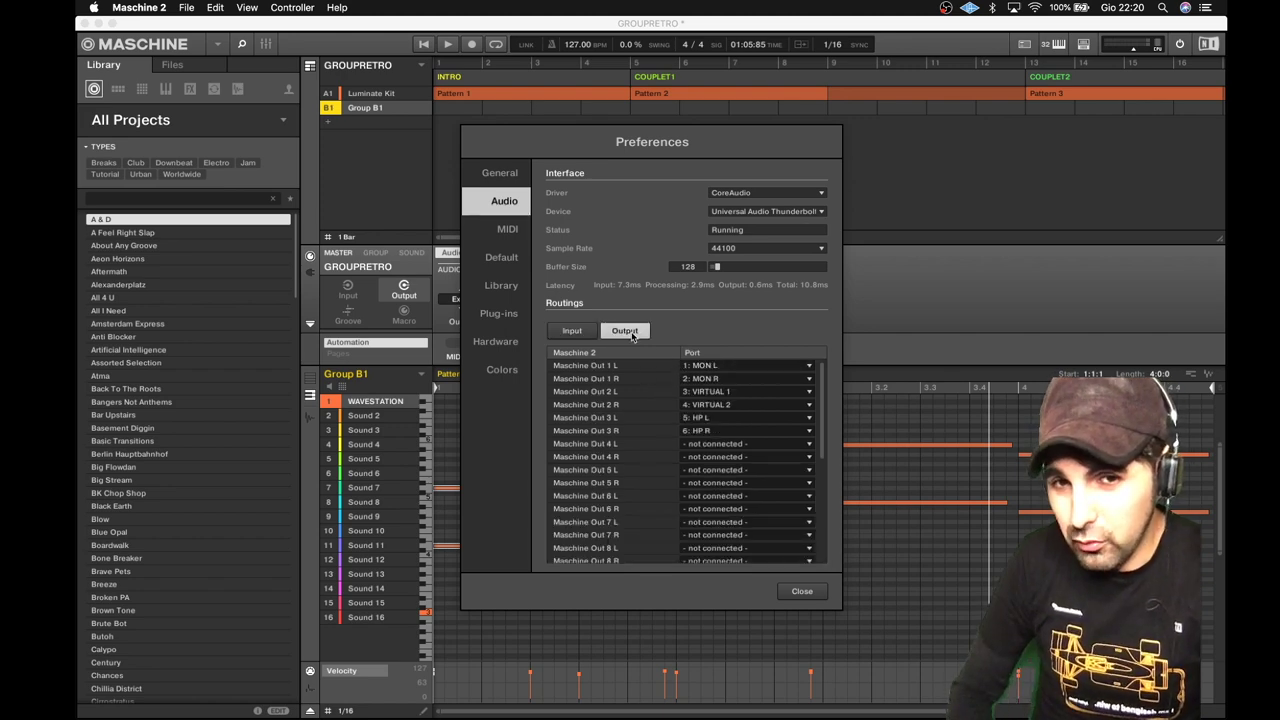
left_click(730, 372)
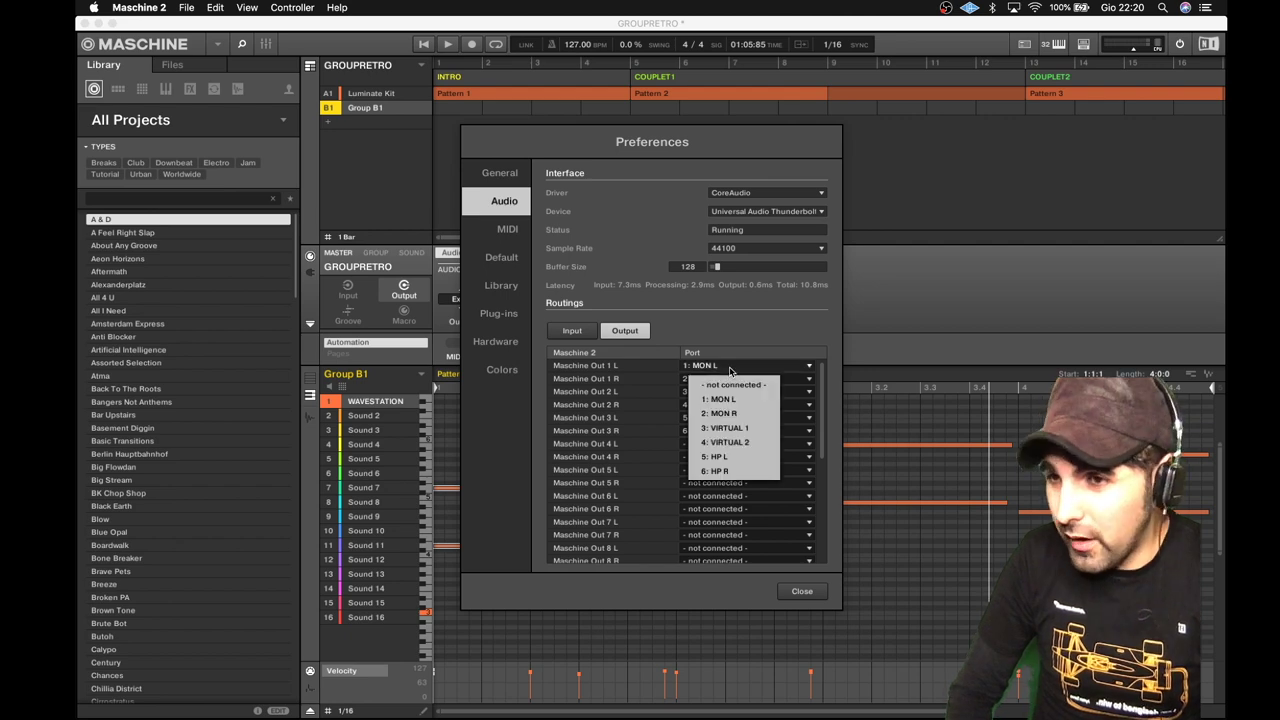
left_click(741, 430)
left_click(741, 379)
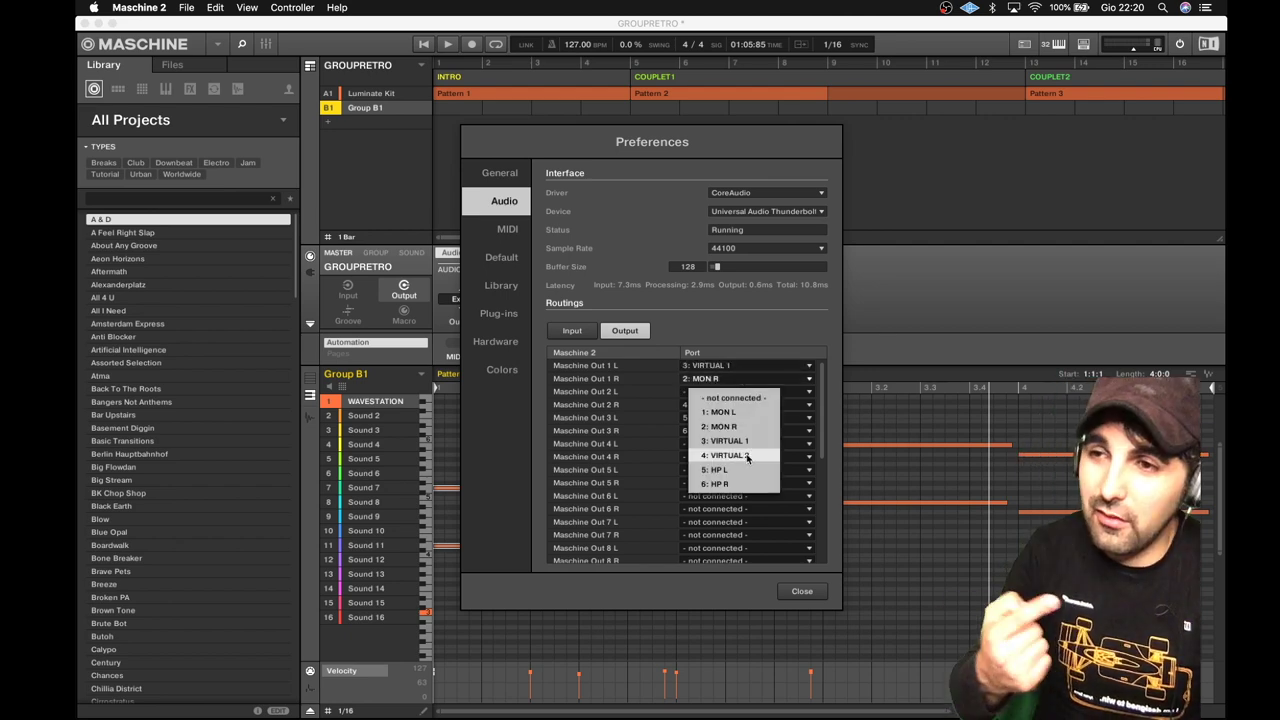
left_click(748, 456)
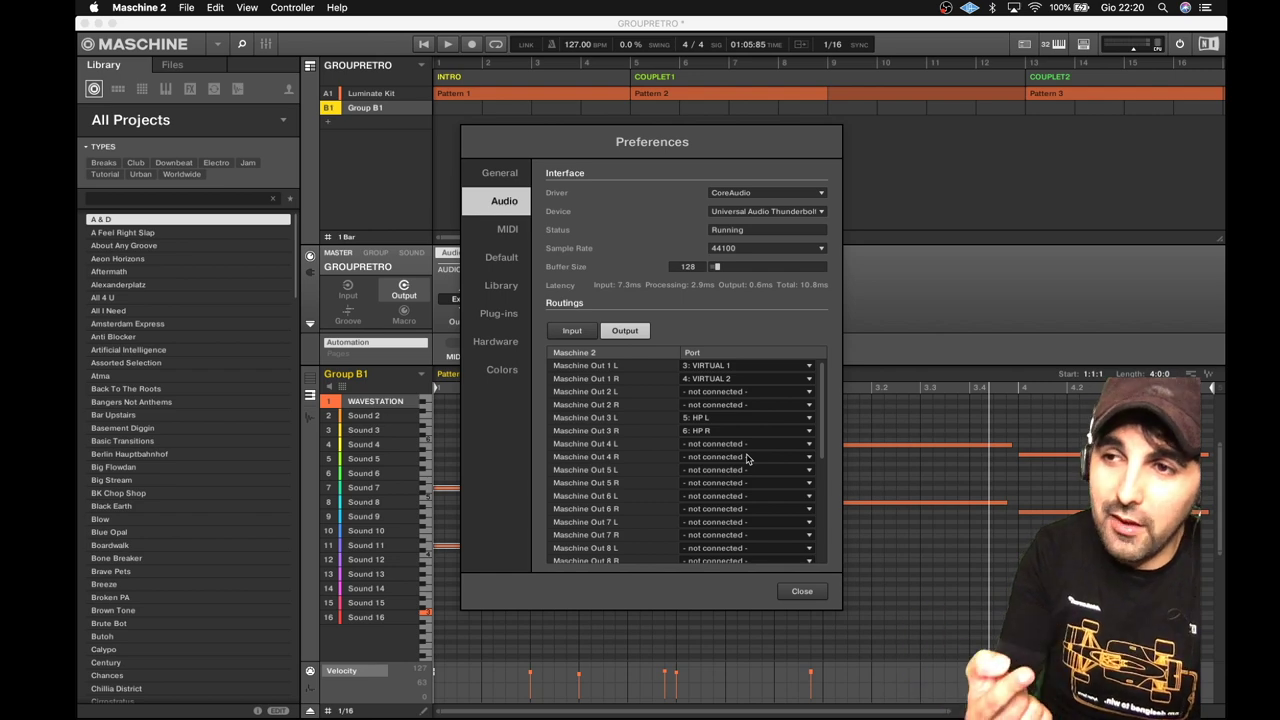
Assign Maschine Out 2 L to HP L and Maschine Out 2 R to HP R, and close the preferences
left_click(722, 392)
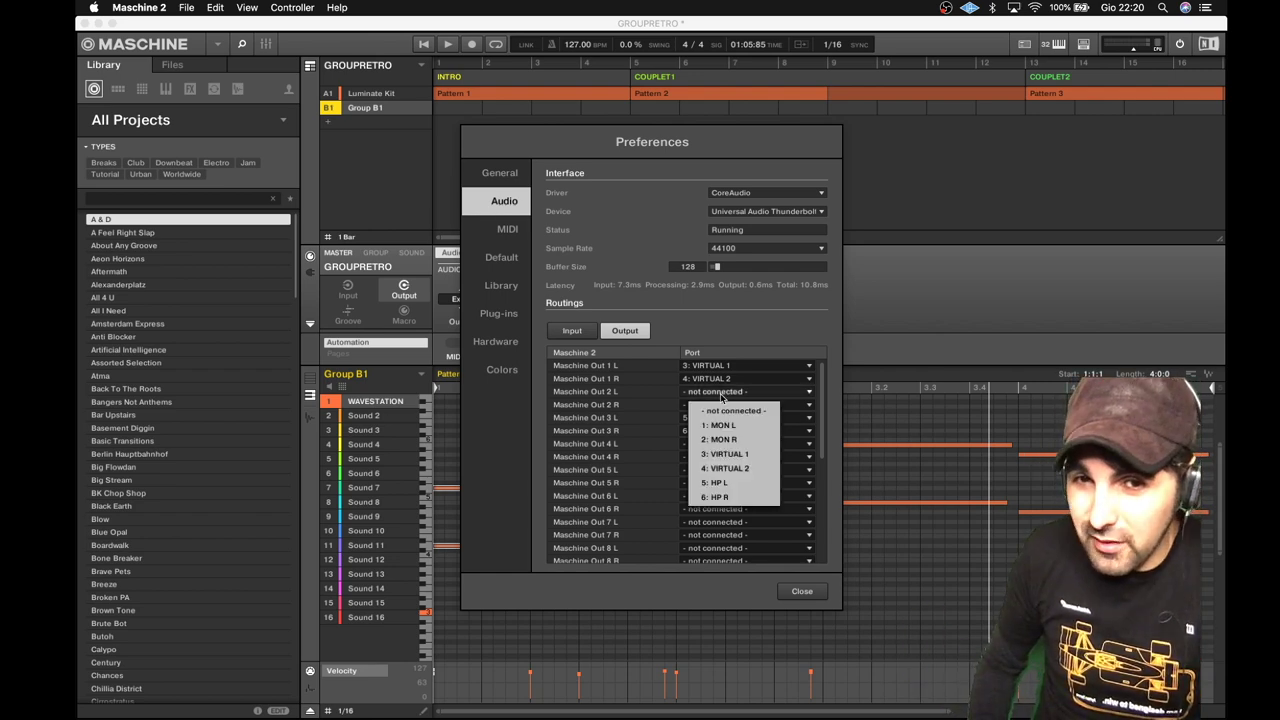
left_click(735, 482)
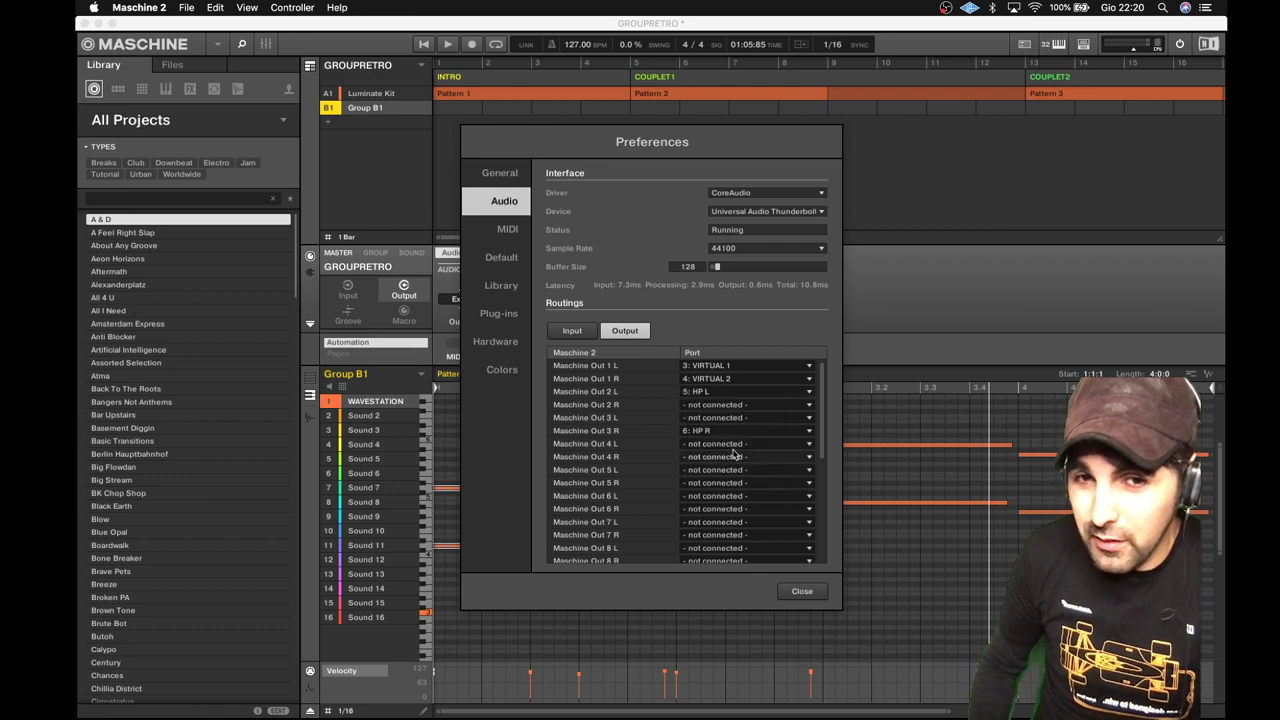
left_click(730, 405)
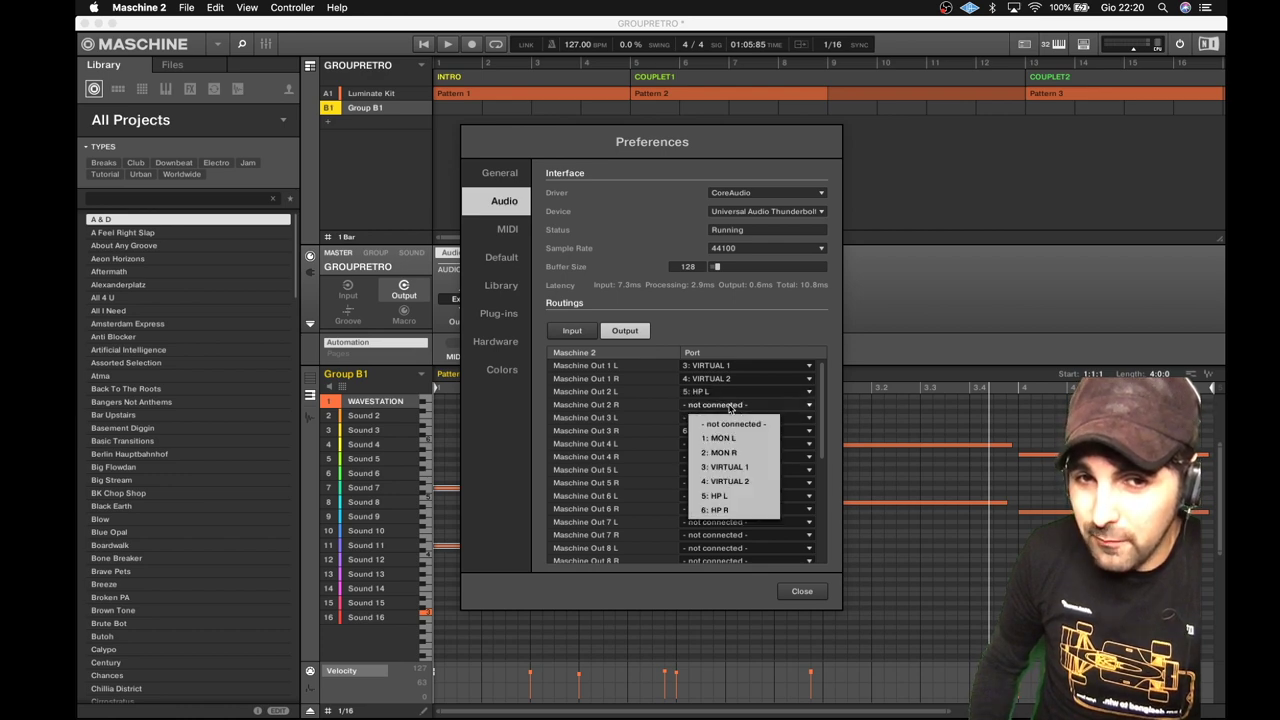
left_click(740, 515)
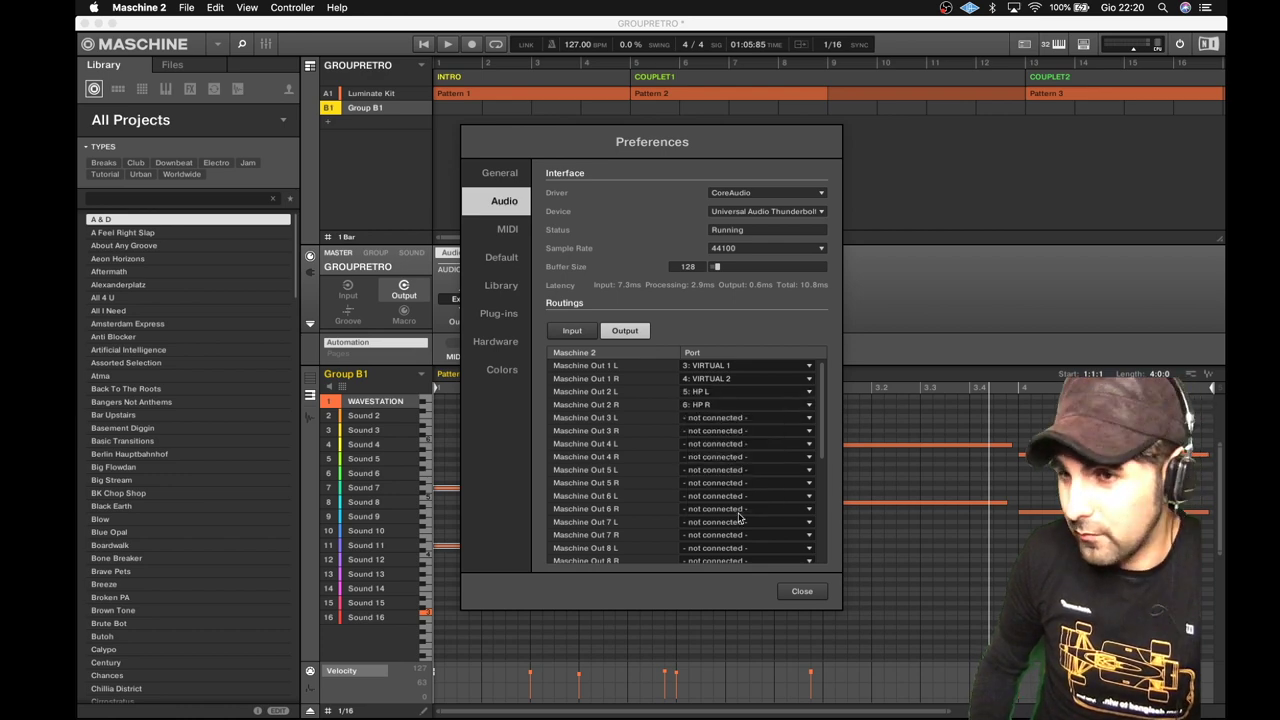
left_click(802, 592)
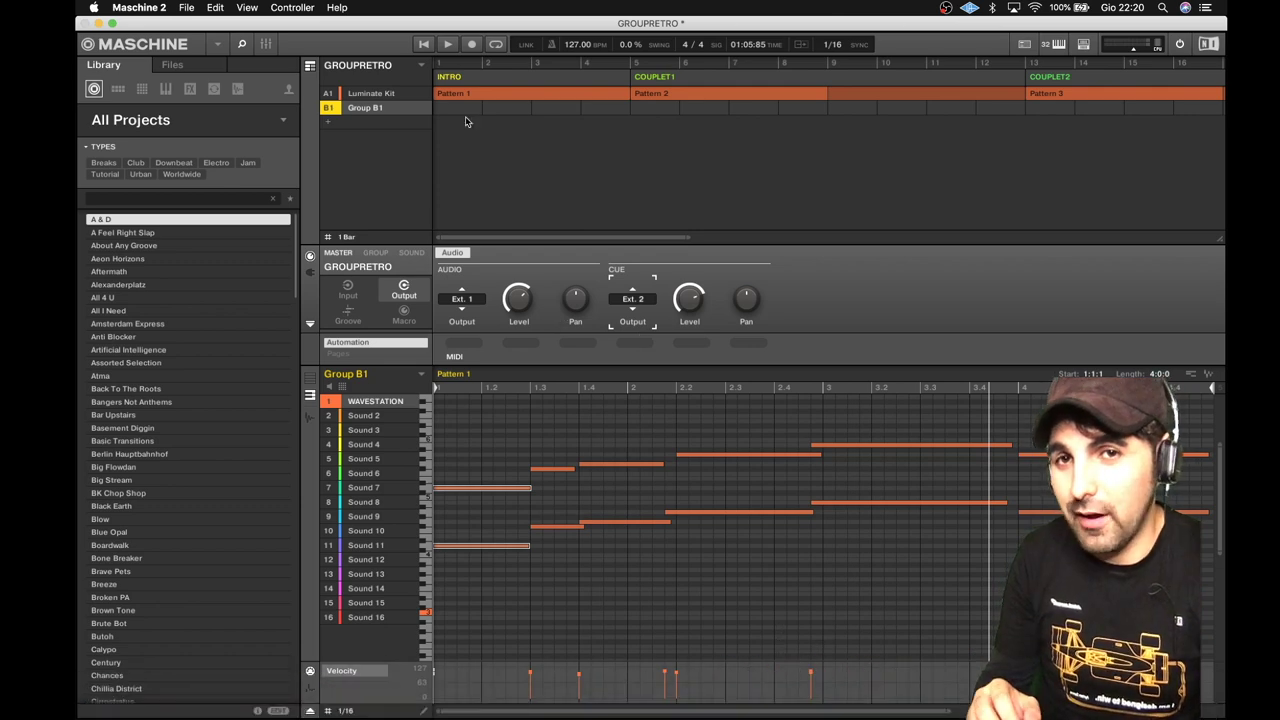
Start Maschine playback, switch to Console, unmute the DAW channel in the main mix, and set its fader to about -11.8 dB
left_click(447, 45)
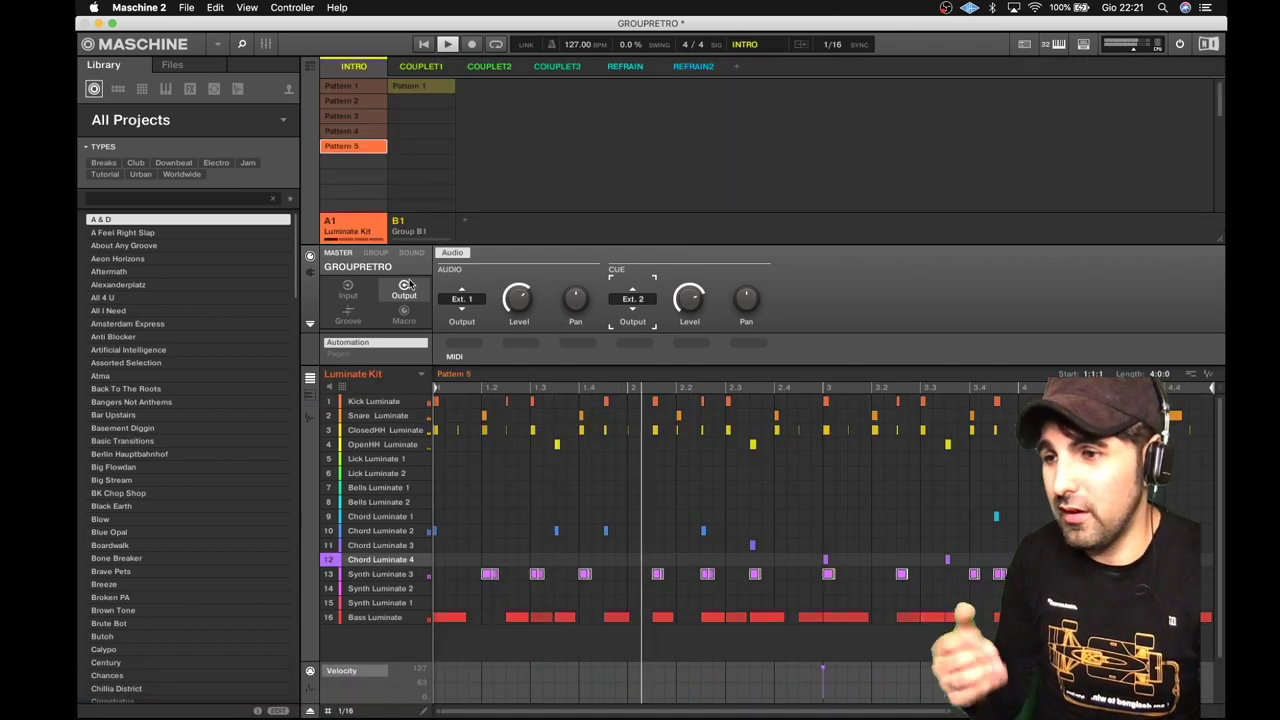
mouse_move(765, 704)
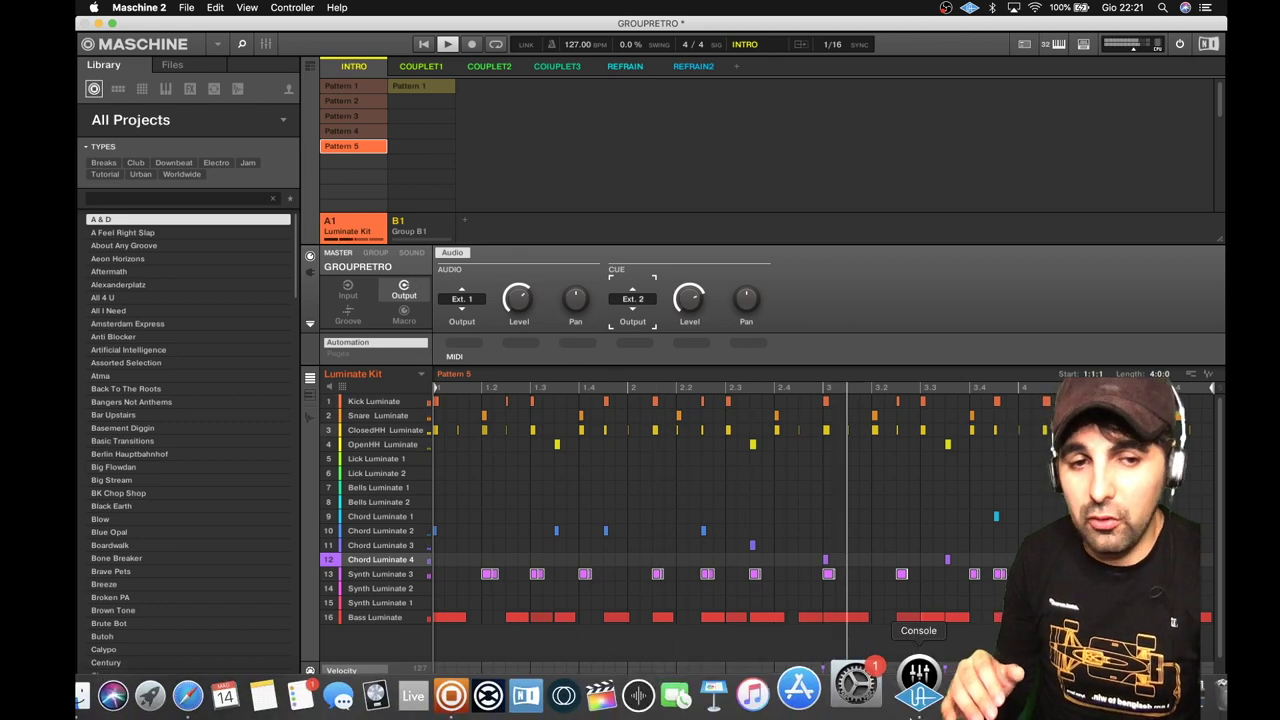
left_click(919, 688)
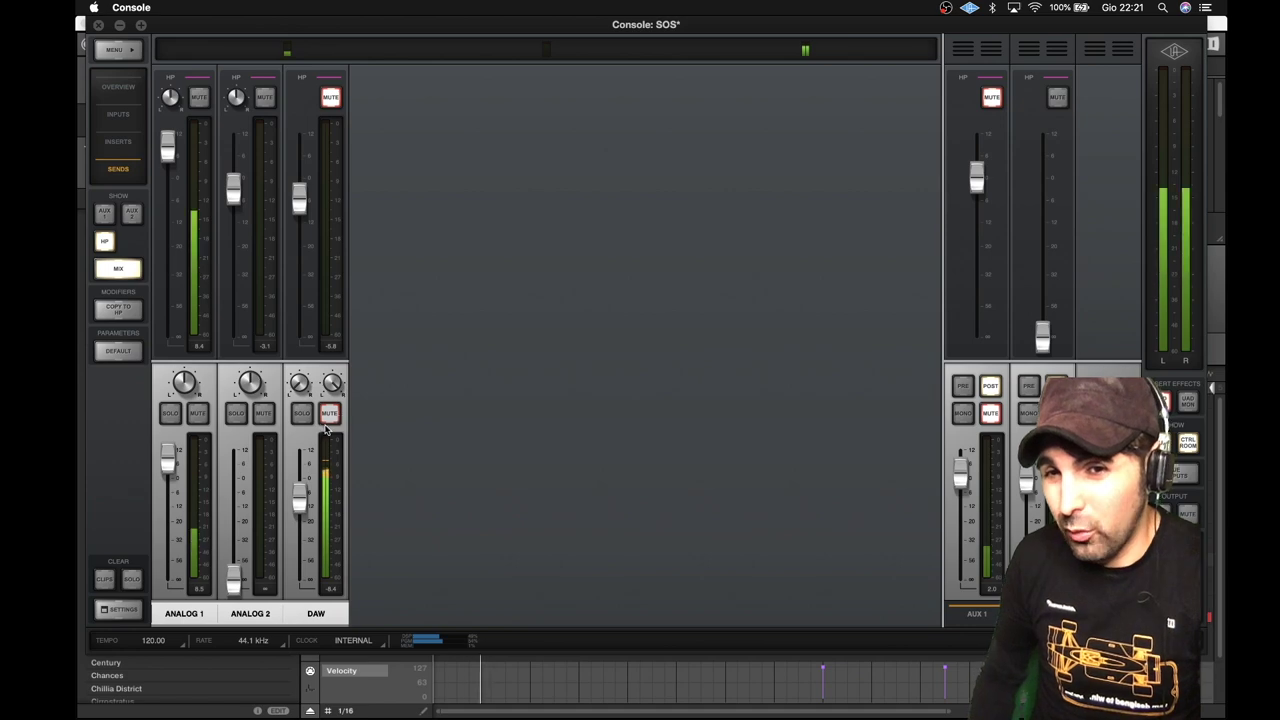
left_click_drag(299, 497, 304, 527)
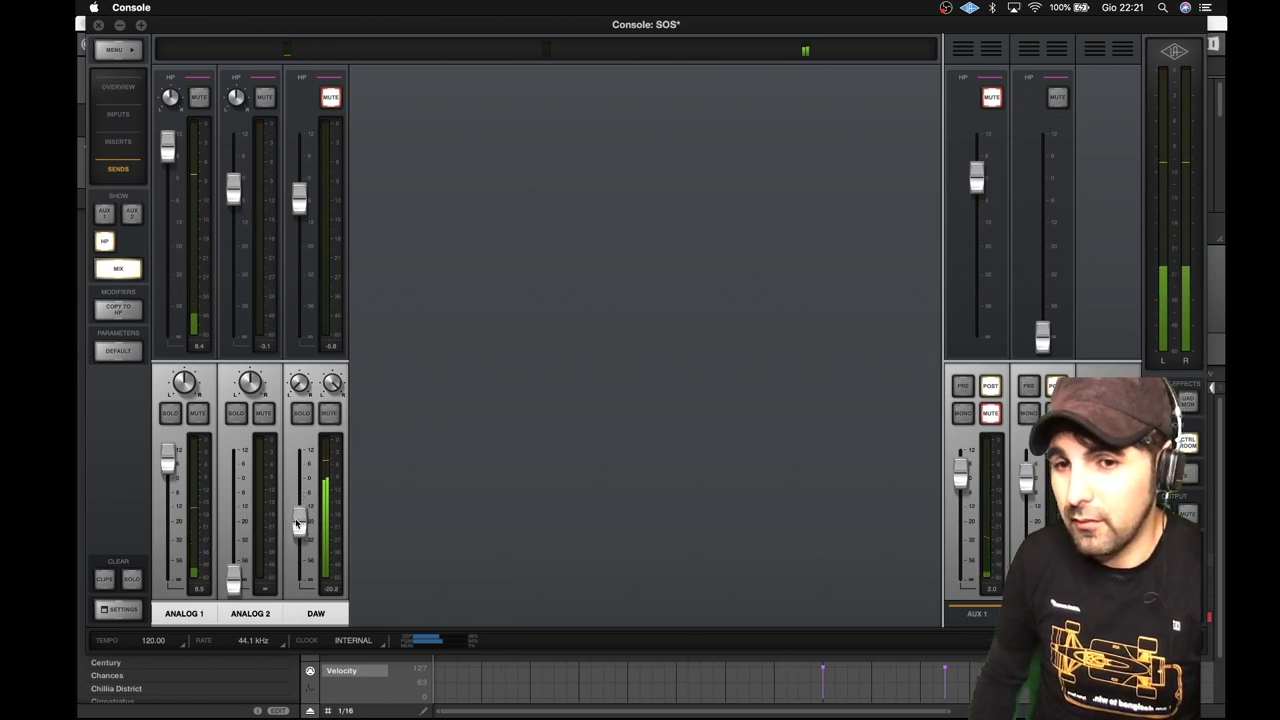
mouse_move(297, 523)
left_mouse_down()
mouse_move(296, 483)
mouse_move(296, 510)
left_mouse_up()
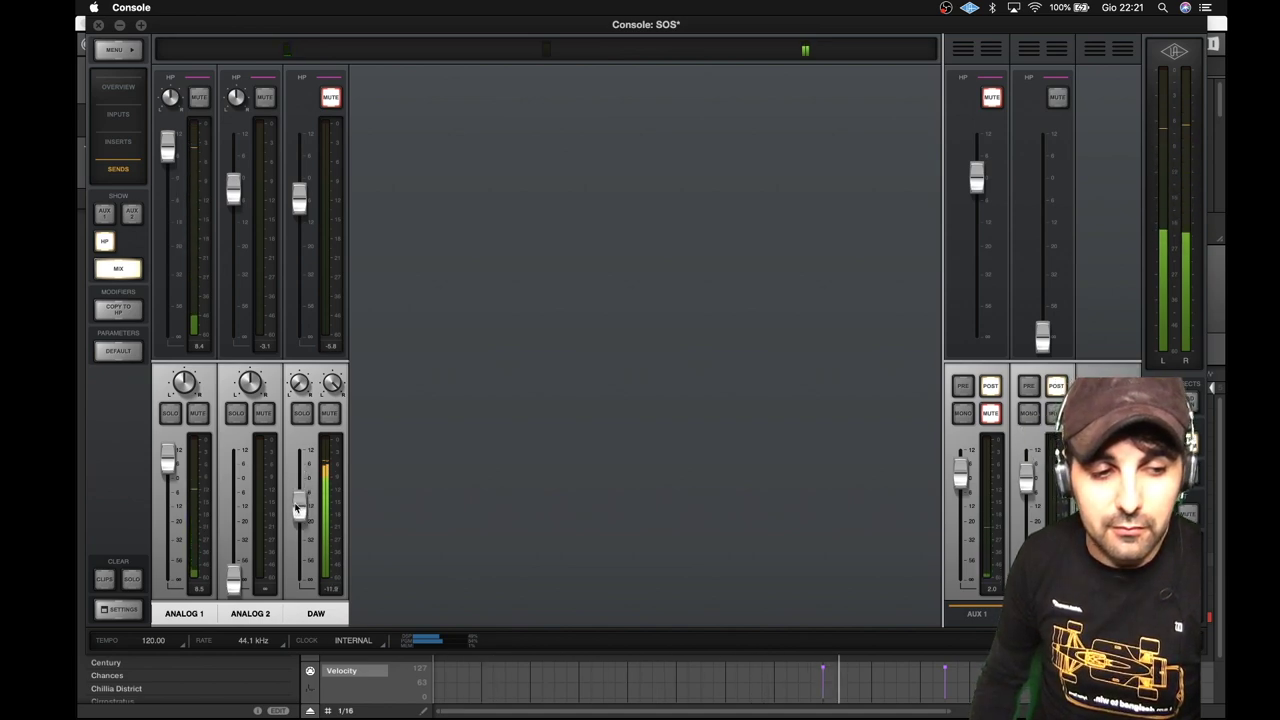
Raise the DAW main fader to about -1.4 dB, and unmute the DAW headphone send at about -15.8 dB
left_click_drag(296, 510, 296, 484)
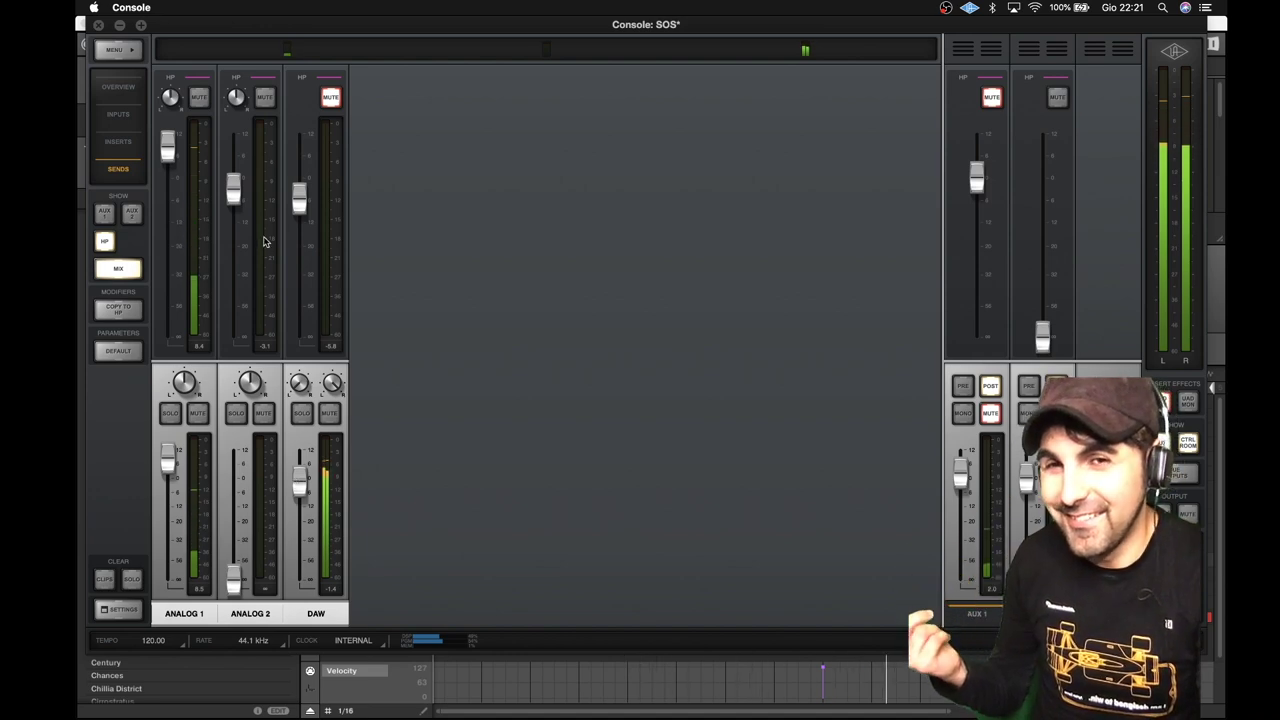
left_click(331, 97)
left_click_drag(300, 196, 300, 232)
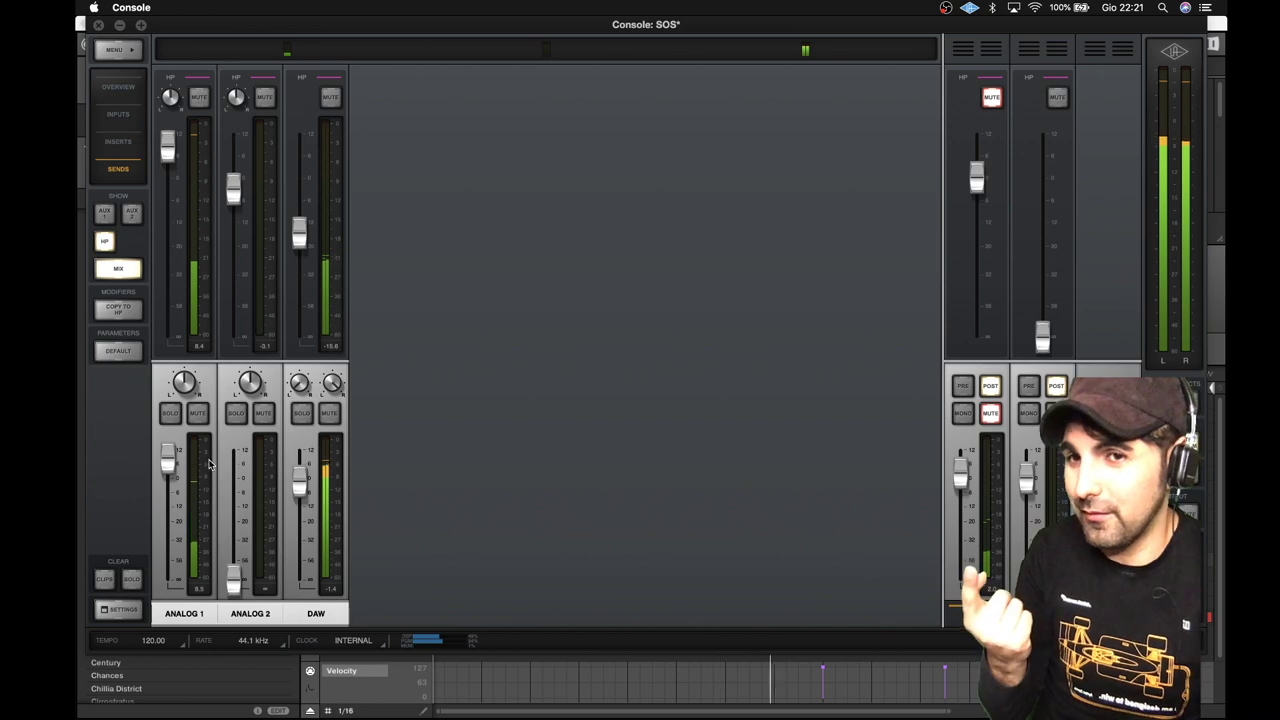
Pull ANALOG 2's headphone send fully down, and rebalance DAW with its headphone send at about -11.5 dB and main fader at about -14.6 dB
left_click_drag(233, 188, 233, 335)
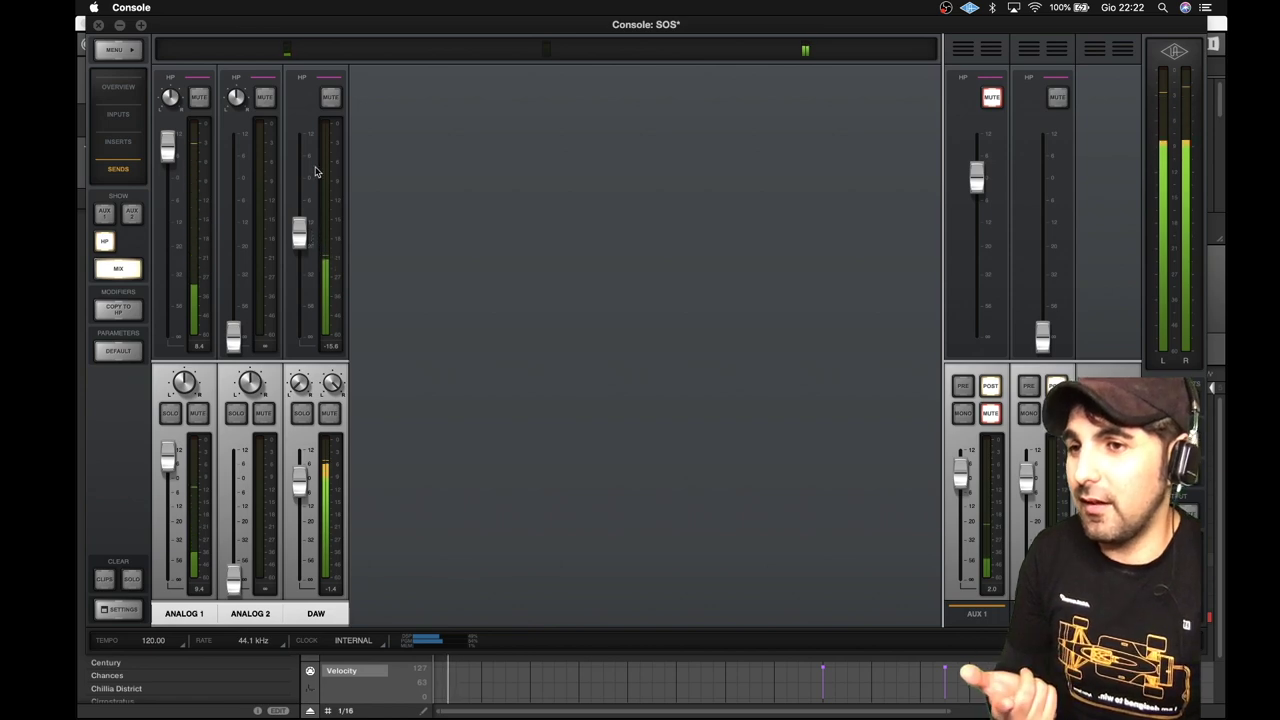
left_click_drag(299, 234, 303, 228)
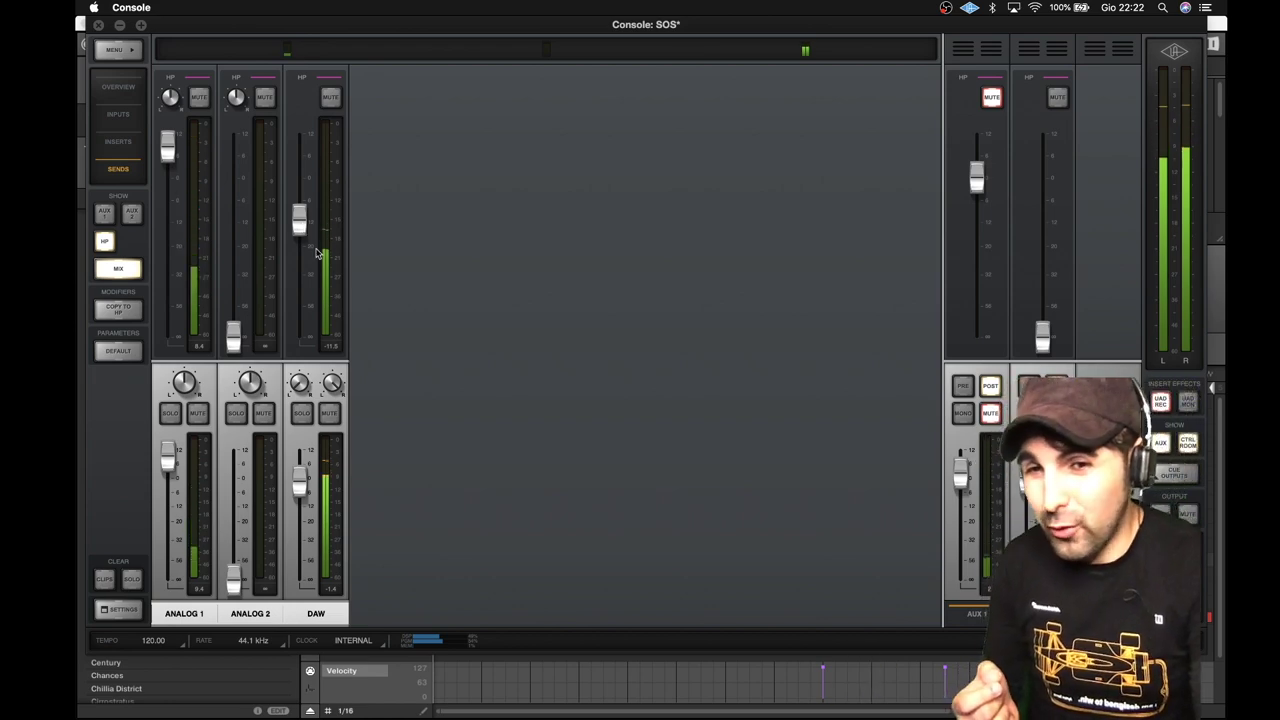
left_click_drag(299, 484, 298, 524)
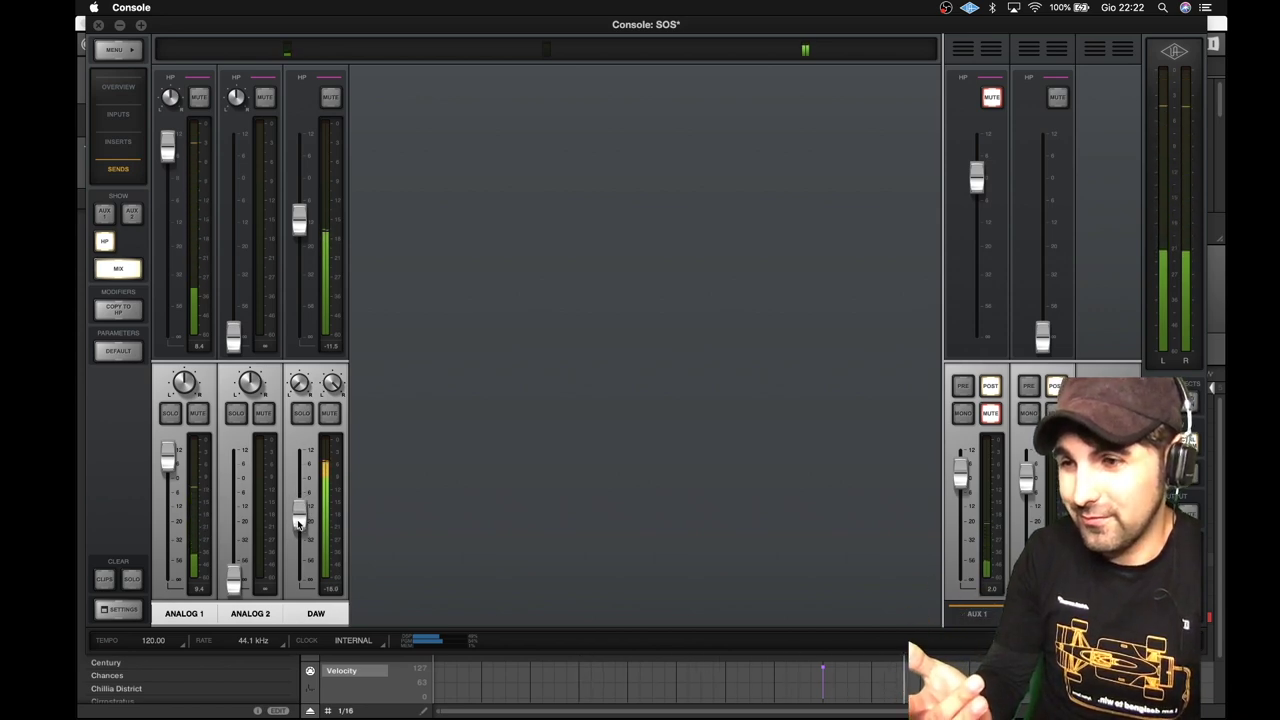
left_click_drag(298, 524, 299, 519)
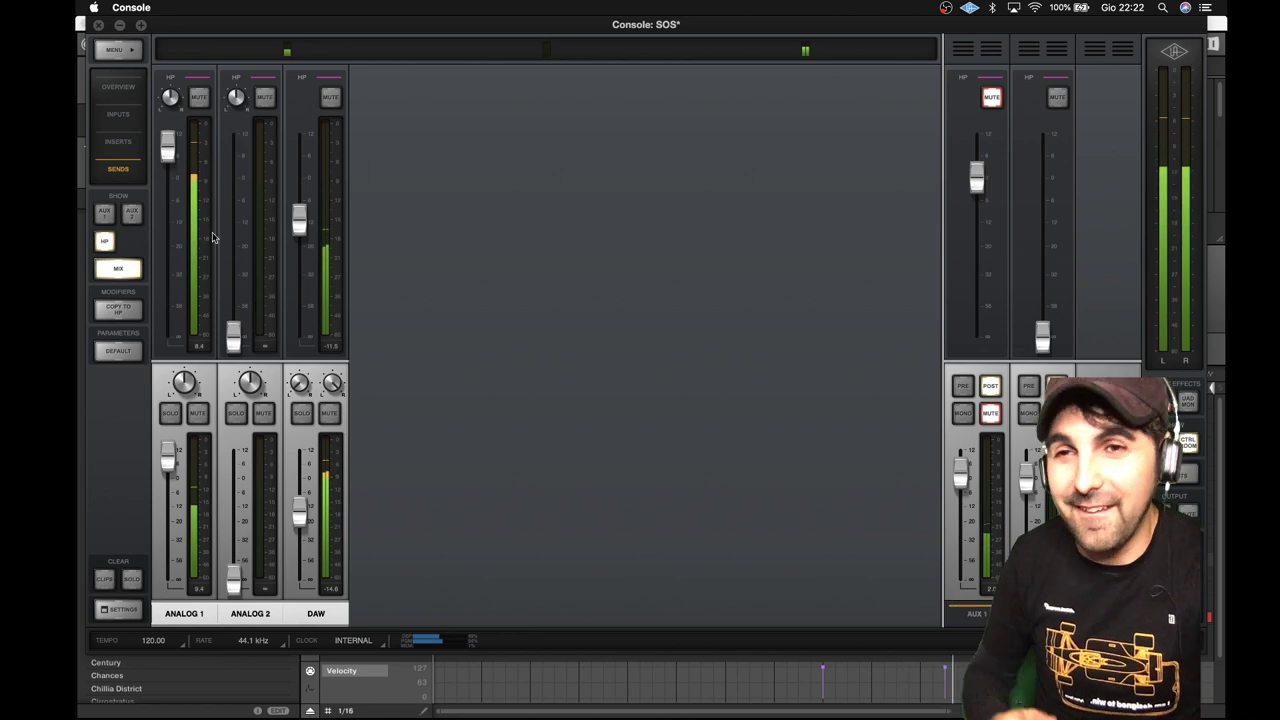
Close the Console window to return to Maschine, and enable Cue in the audio output settings of the Synth Luminate 3 sound
left_click(100, 26)
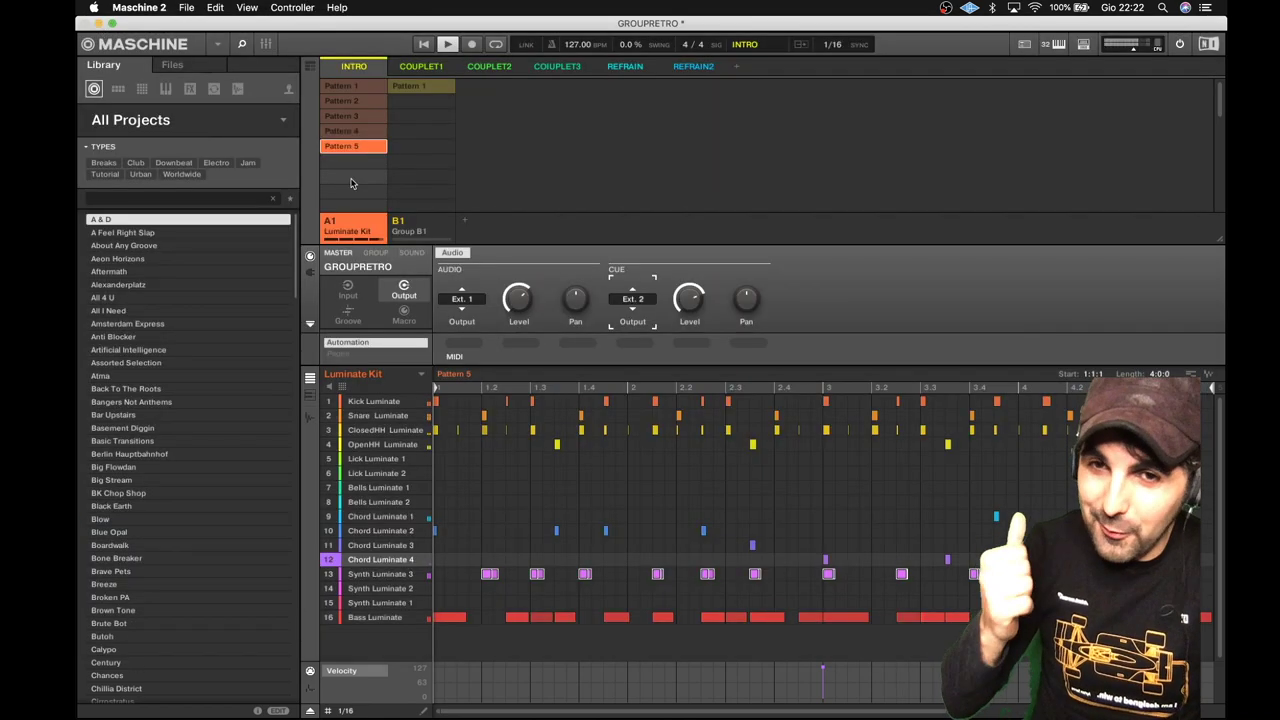
key("space")
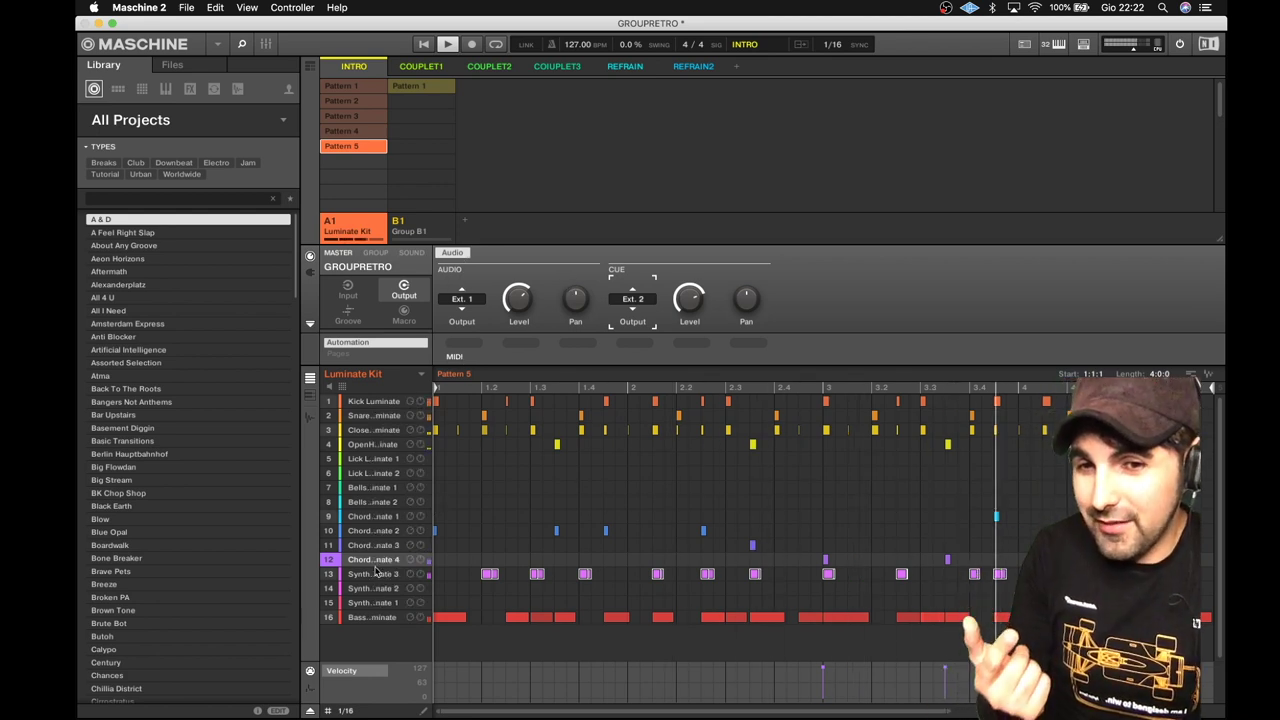
left_click(411, 253)
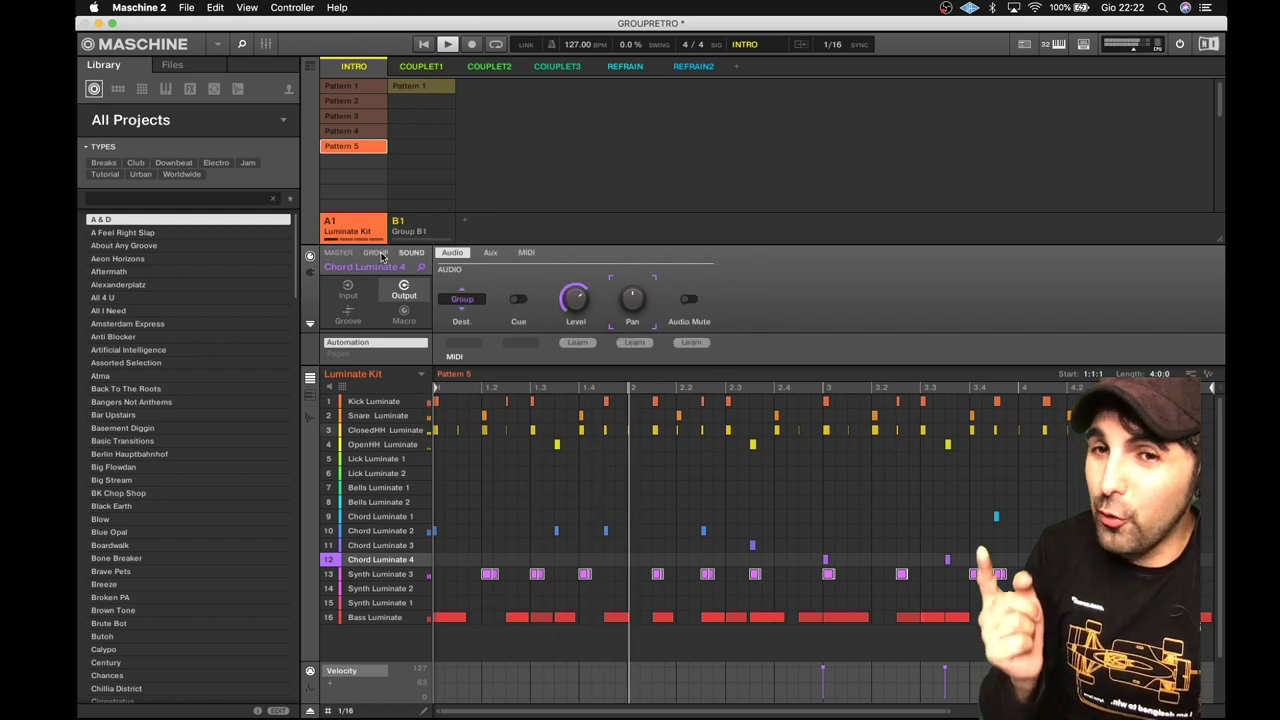
left_click(376, 253)
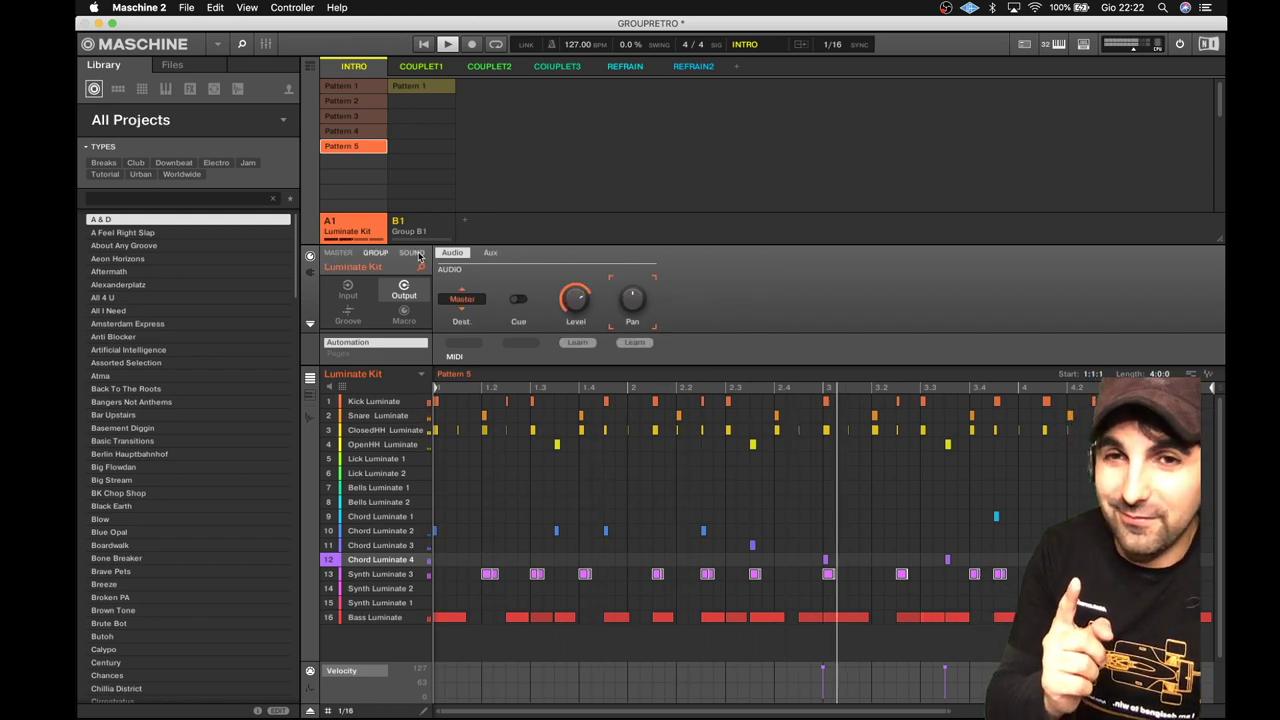
left_click(413, 253)
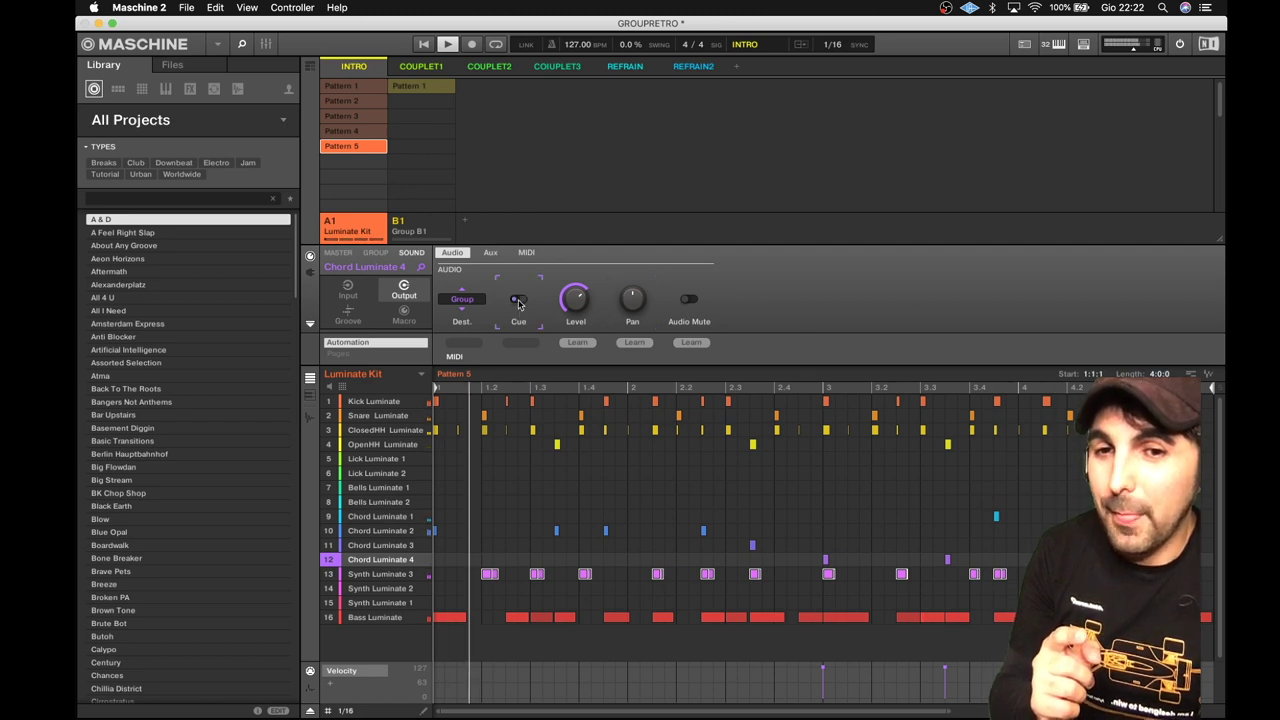
left_click(412, 574)
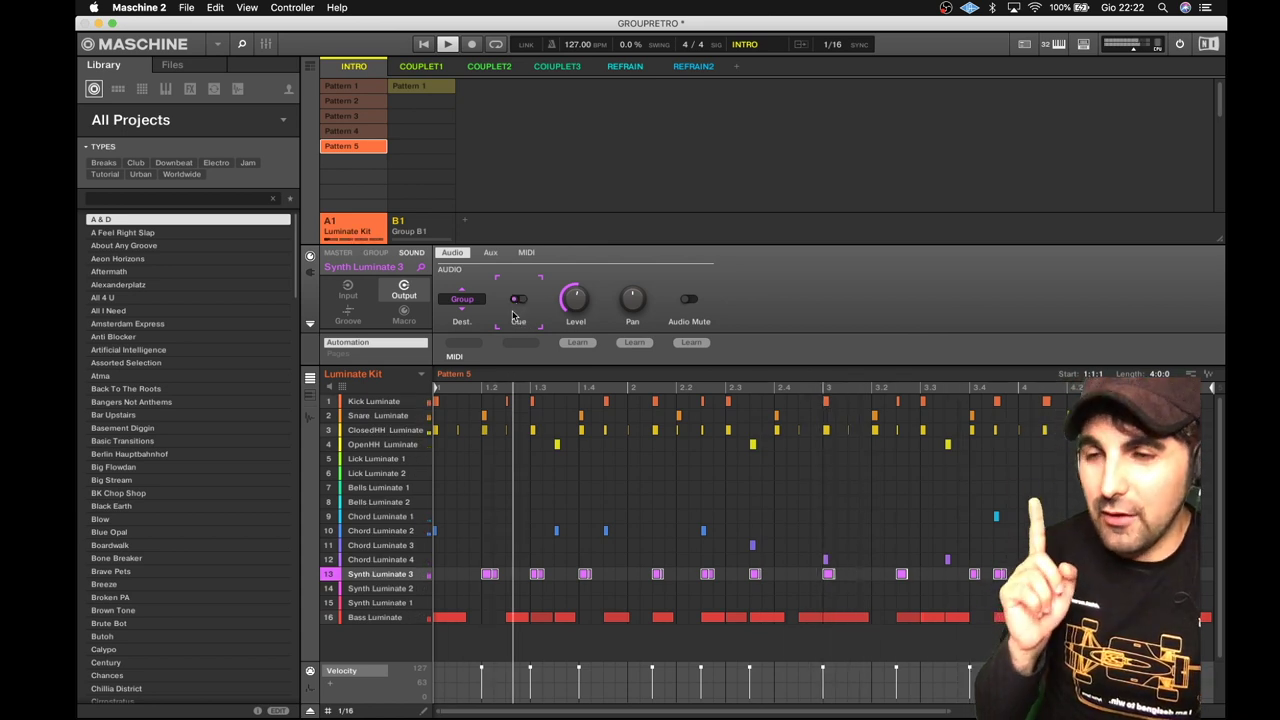
Solo Synth Luminate 3 and play it with Cue on and off to compare the routing, then stop and clear the solo
right_click(331, 579)
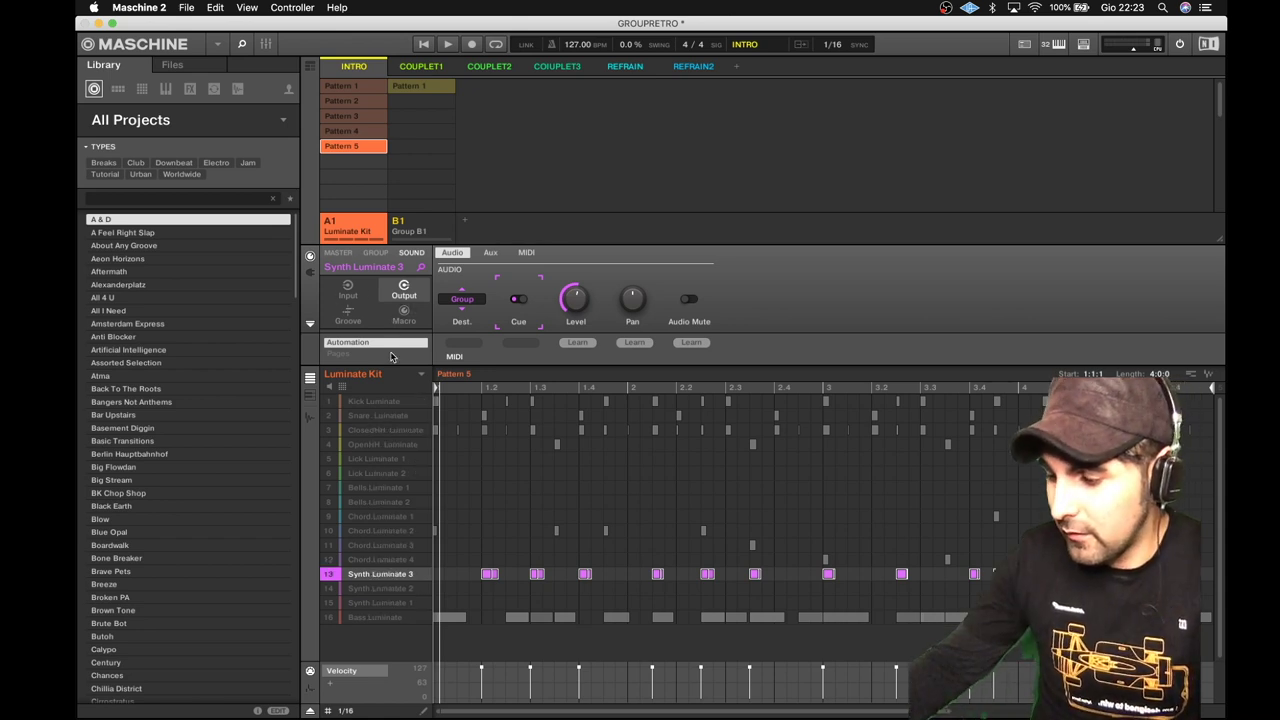
key("space")
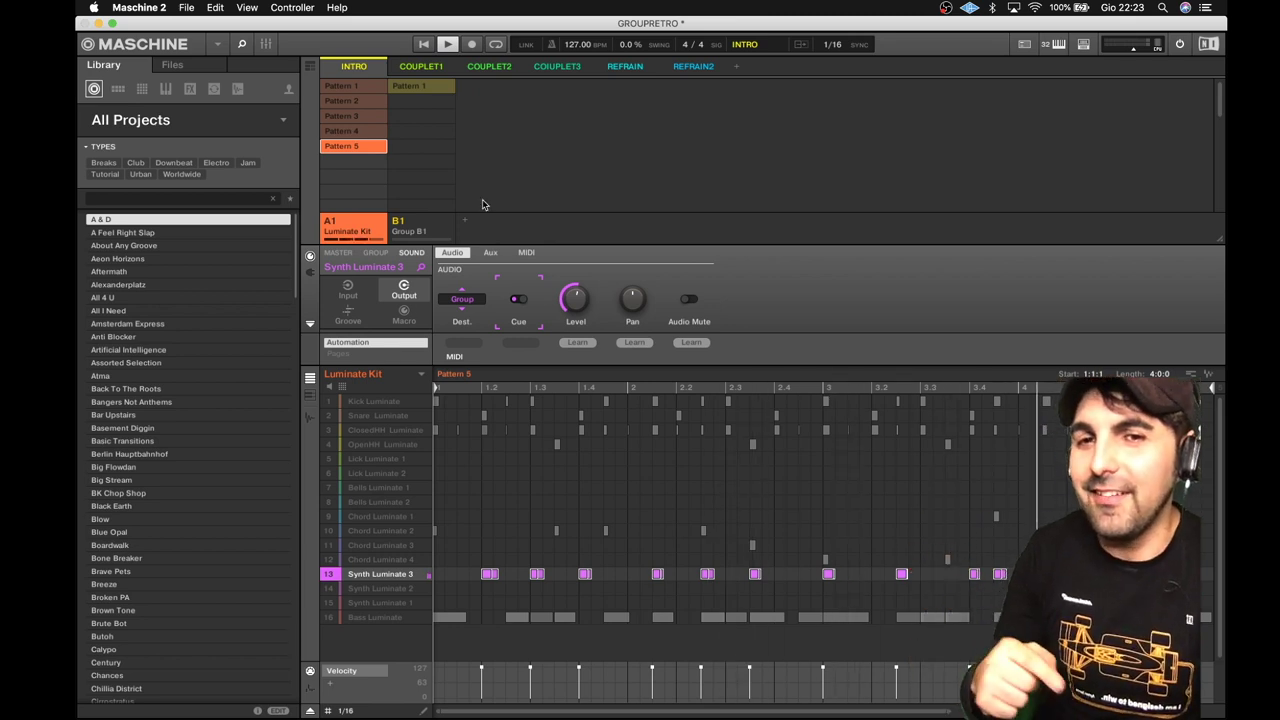
left_click(519, 301)
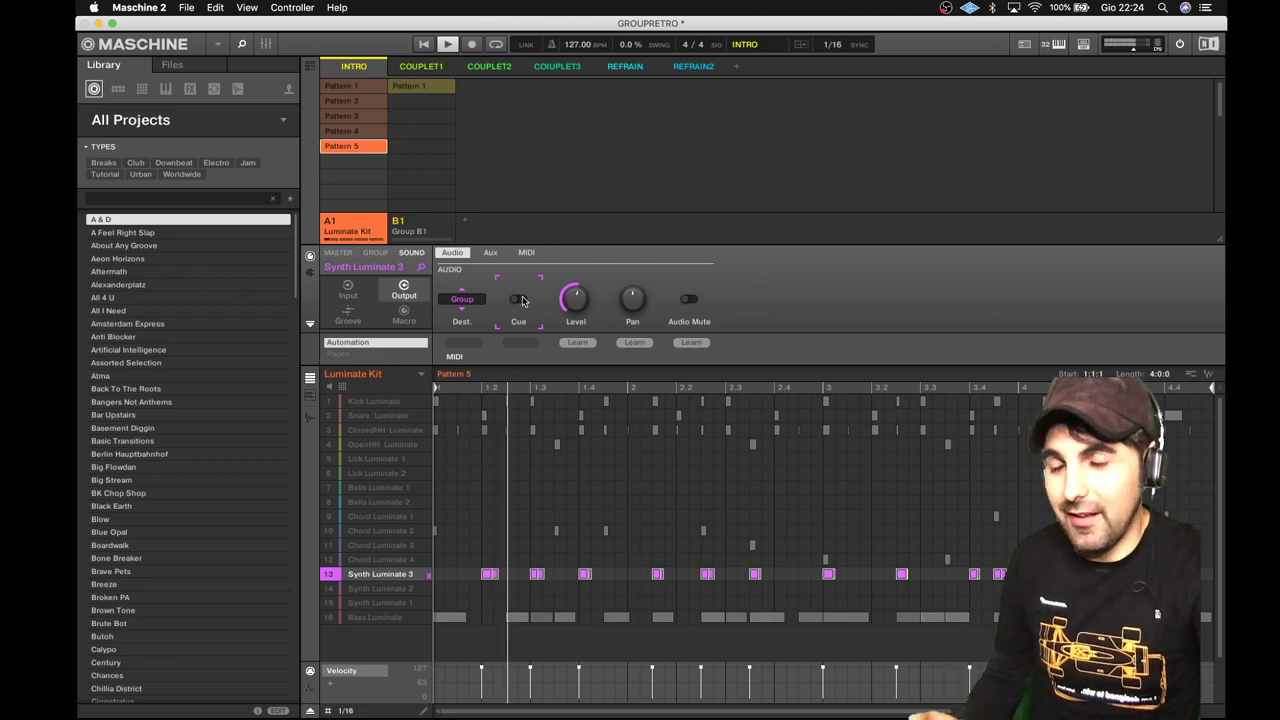
key("space")
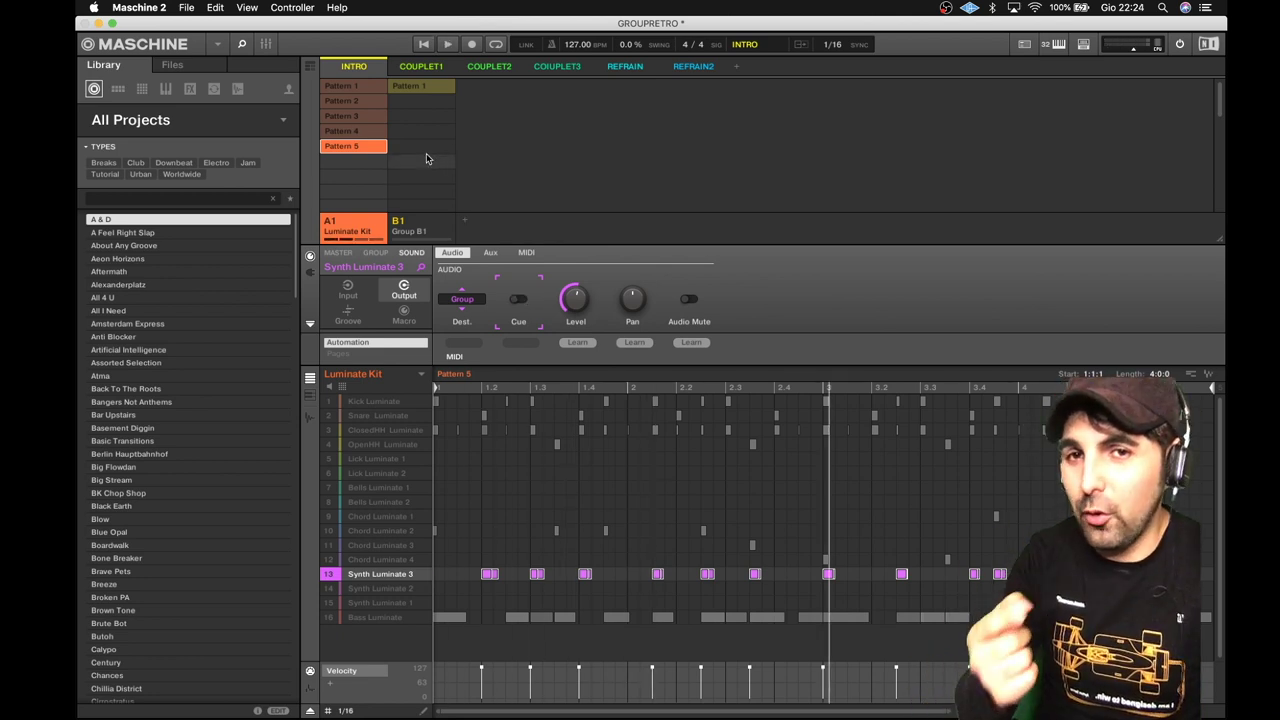
mouse_move(349, 611)
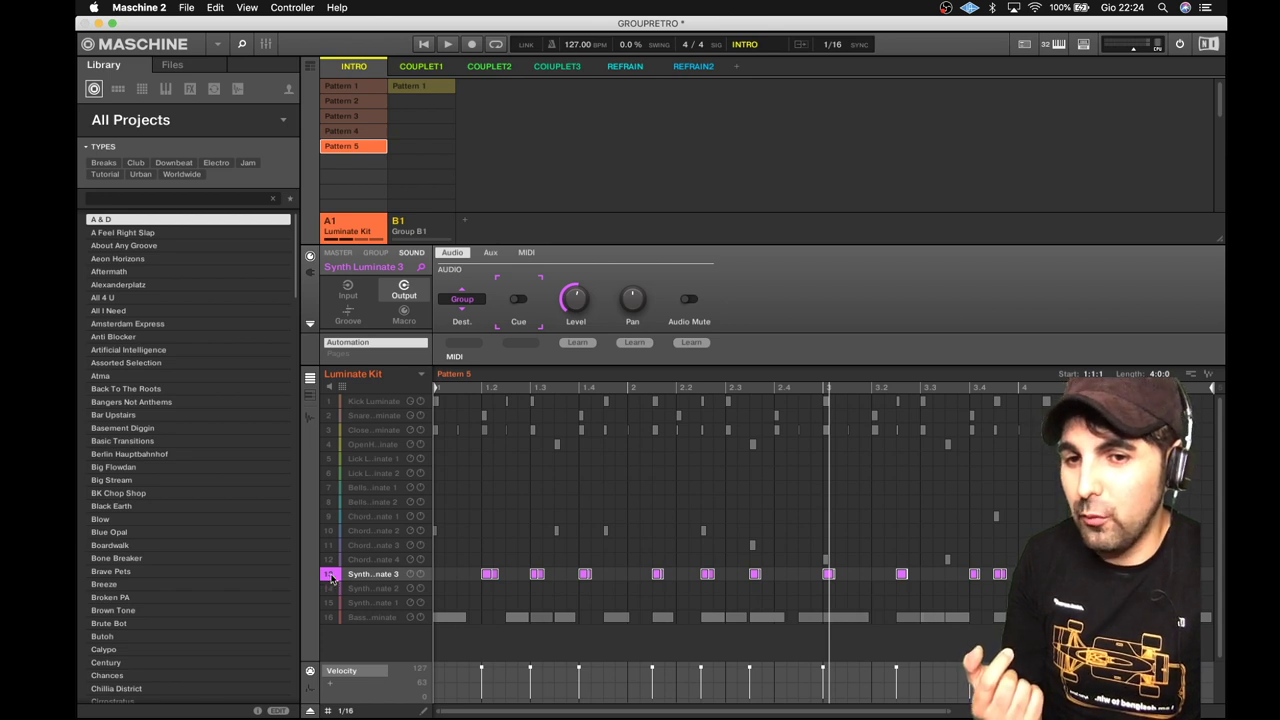
left_click(332, 577)
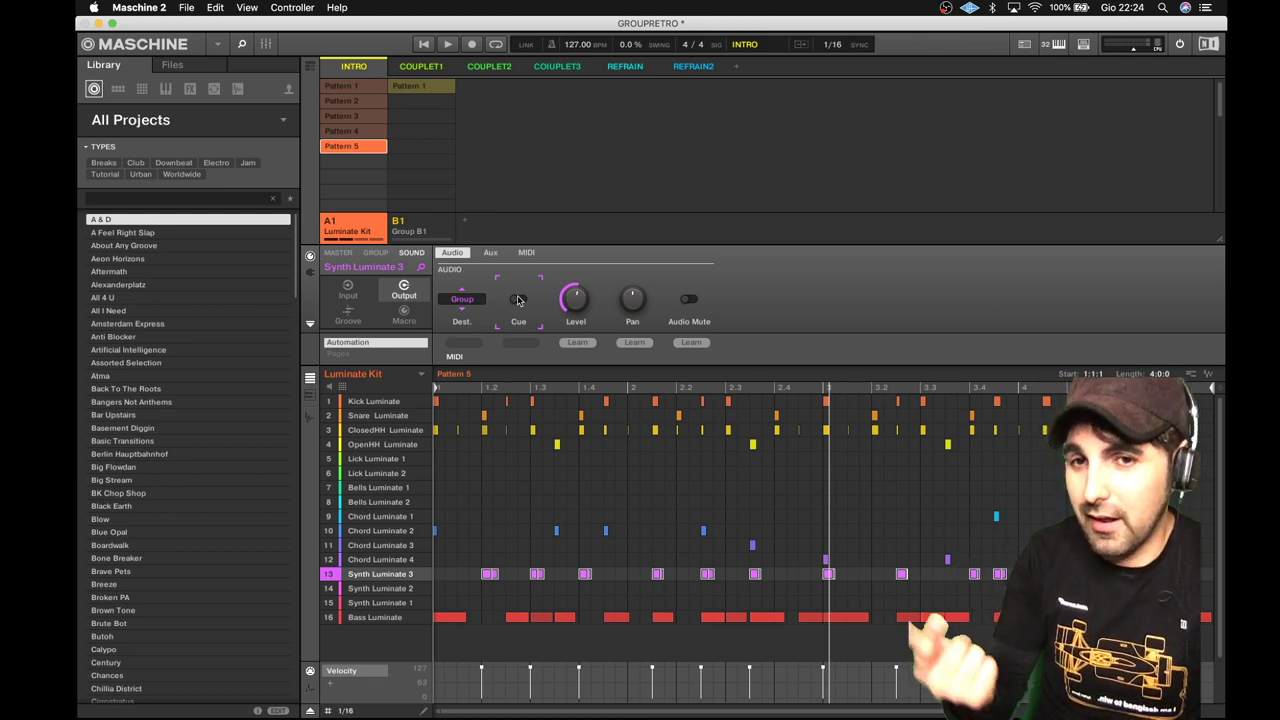
Play the full pattern from the start and enable Cue for Synth Luminate 3 during playback
left_click(447, 44)
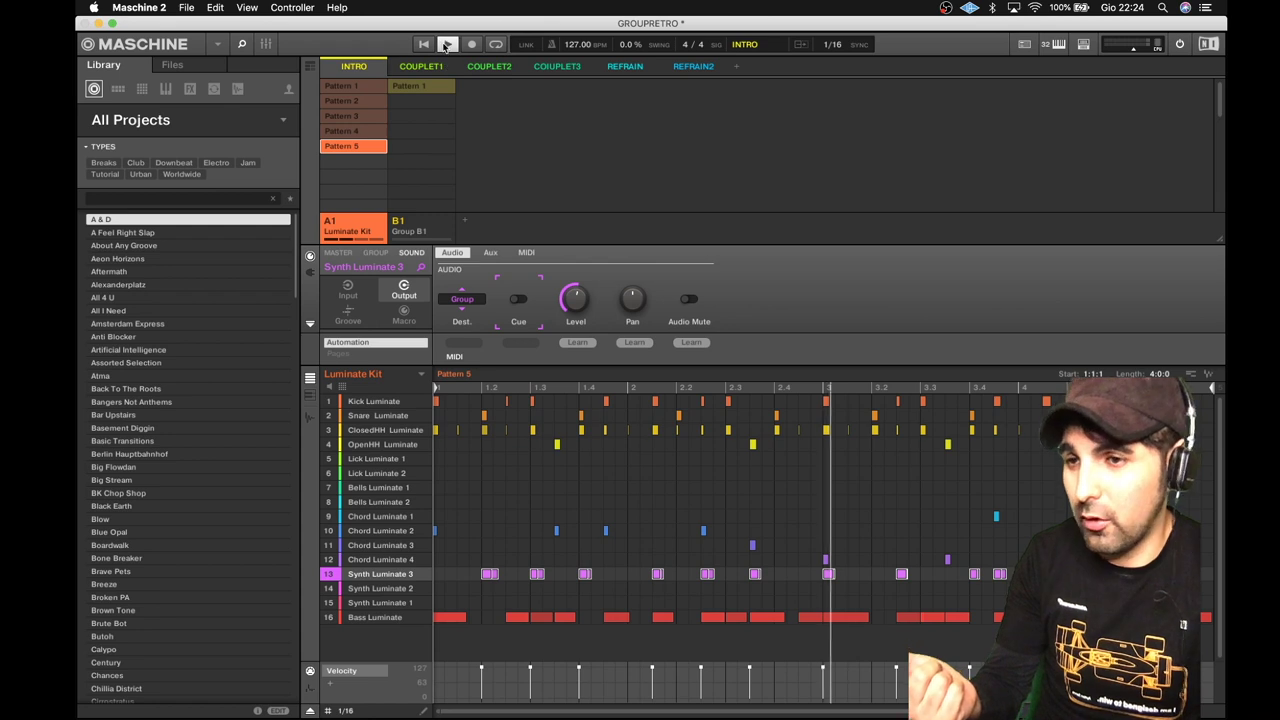
left_click(427, 45)
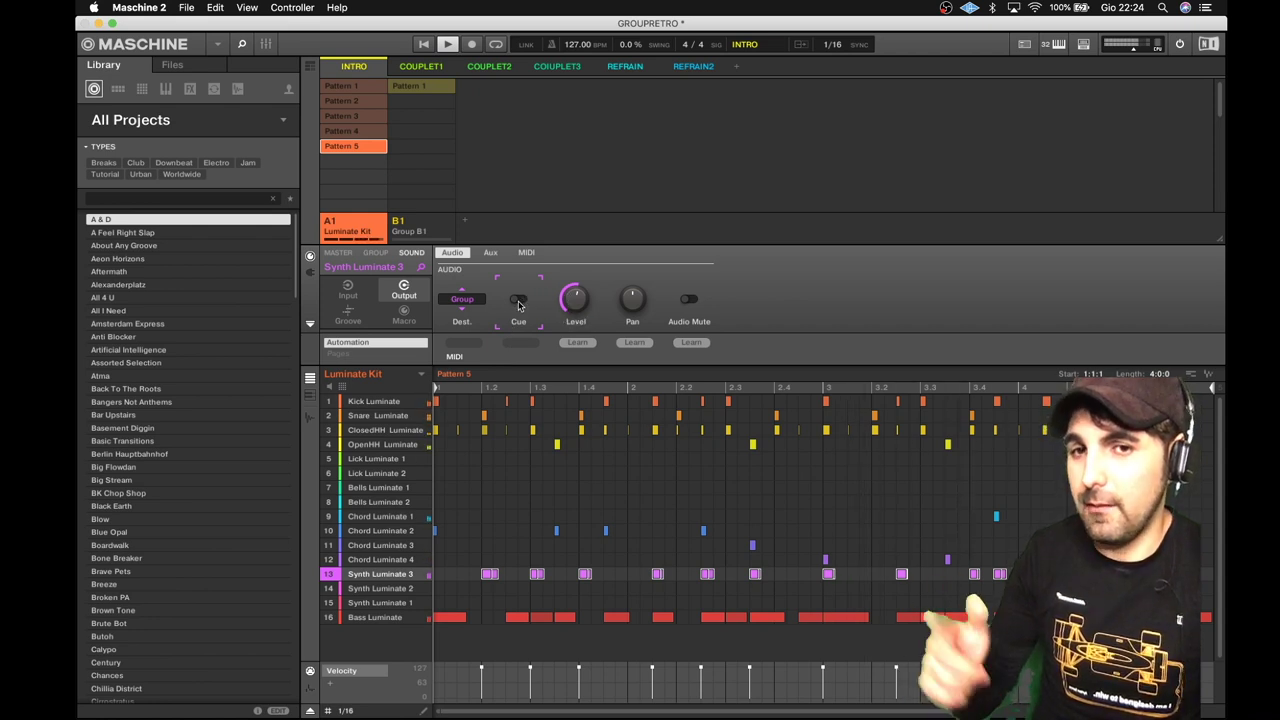
key("space")
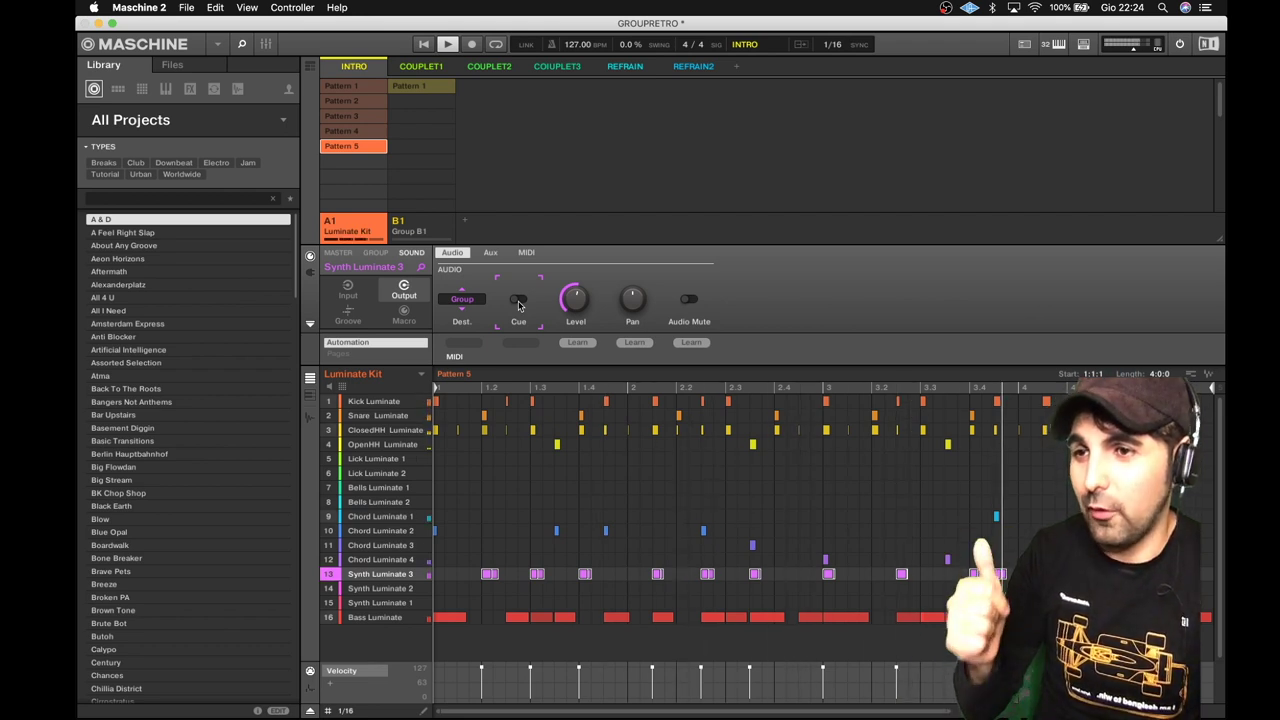
left_click(518, 300)
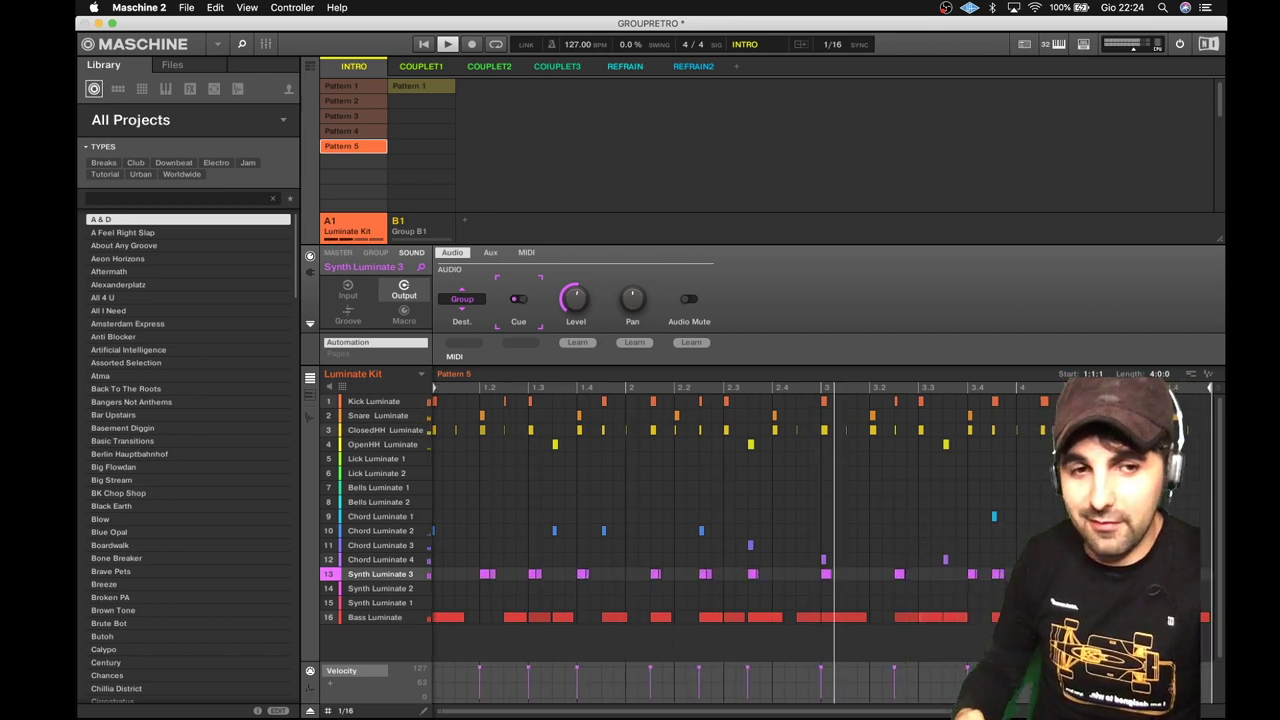
Delete all Synth Luminate 3 notes in Pattern 5 and record a new part for that sound
left_click_drag(1005, 567, 421, 589)
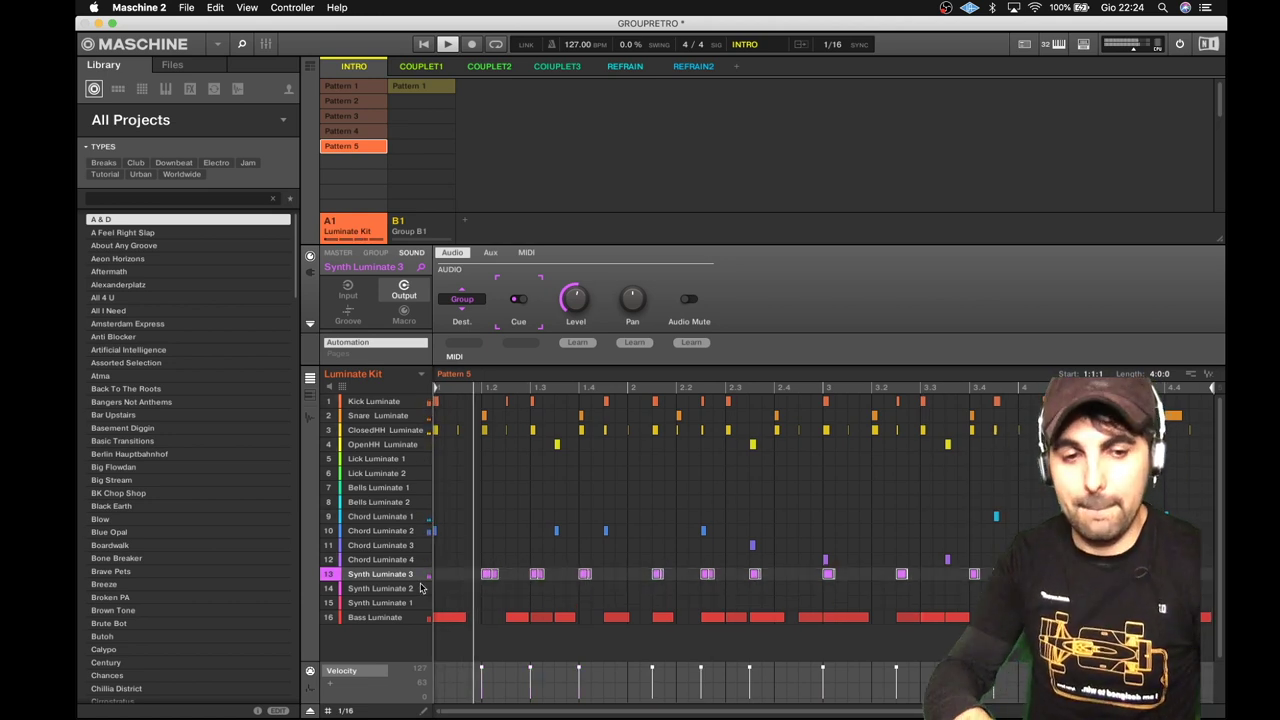
key("Delete")
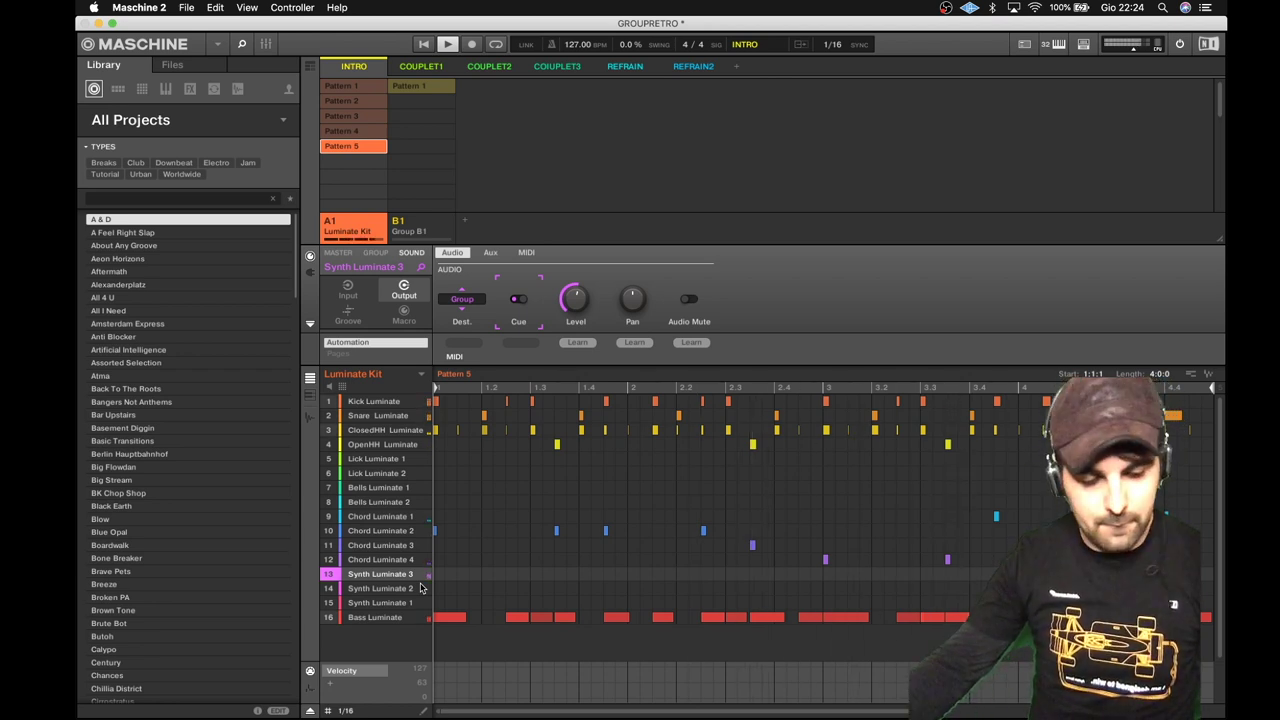
key("r")
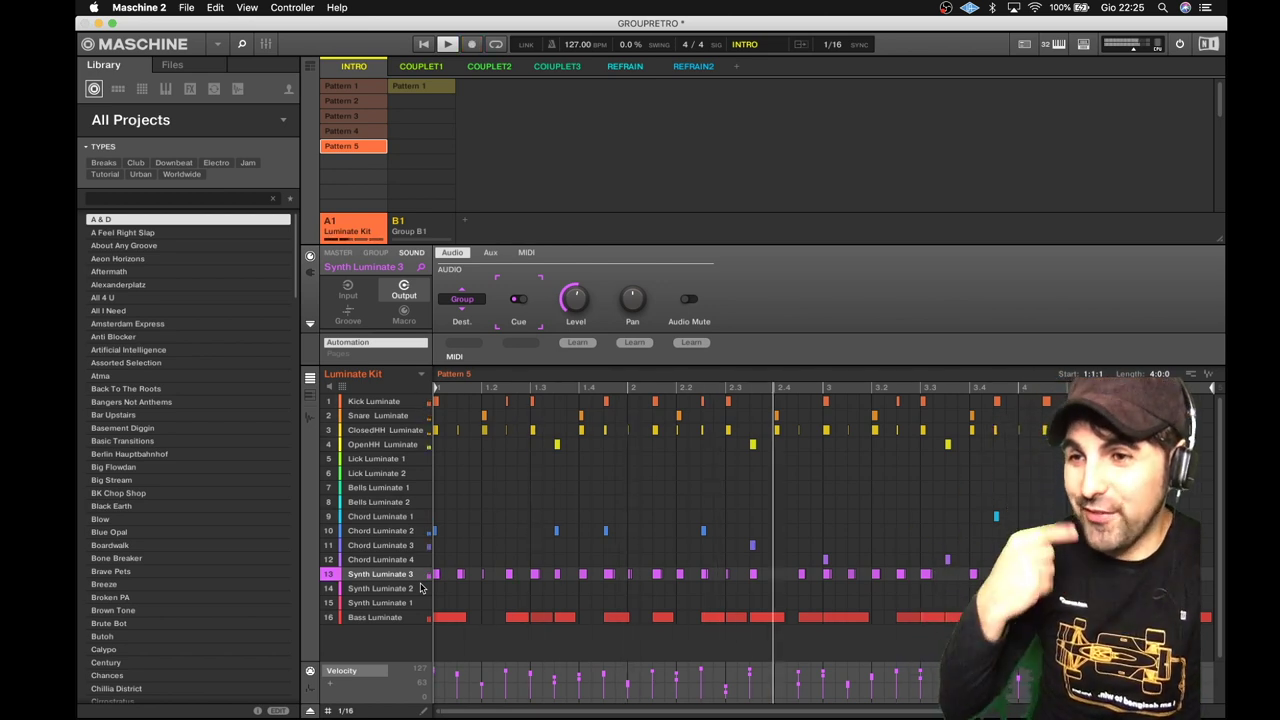
Turn off Cue for Synth Luminate 3 to send the new part to the main output, and stop playback
left_click(518, 300)
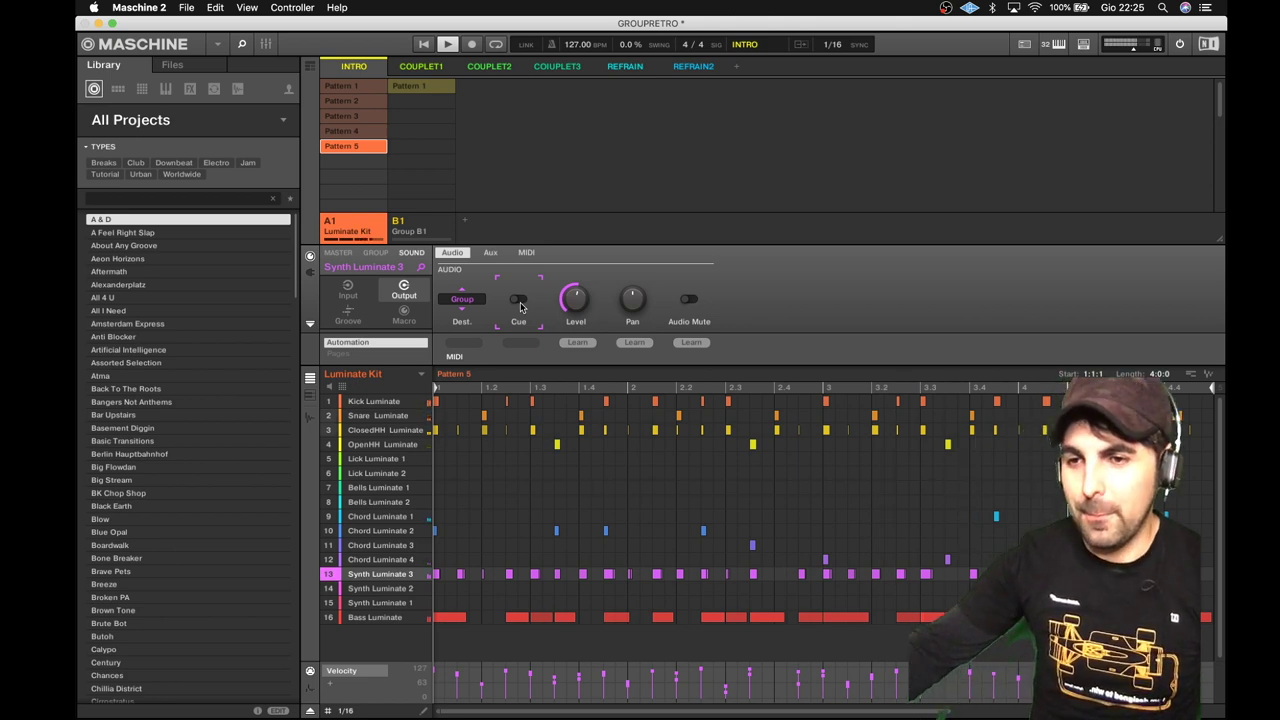
key("space")
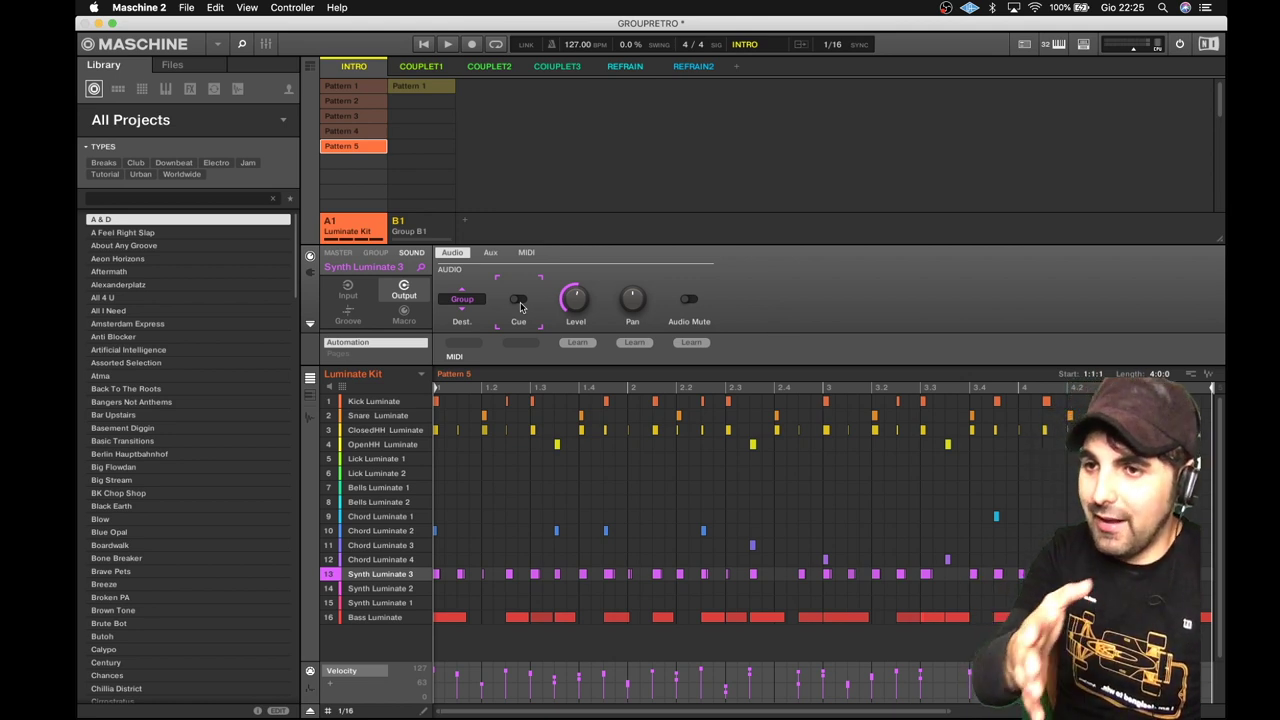
Examine the GROUPRETRO master and Luminate Kit group output settings, playing Pattern 5 from the start and stopping it in between
left_click(338, 252)
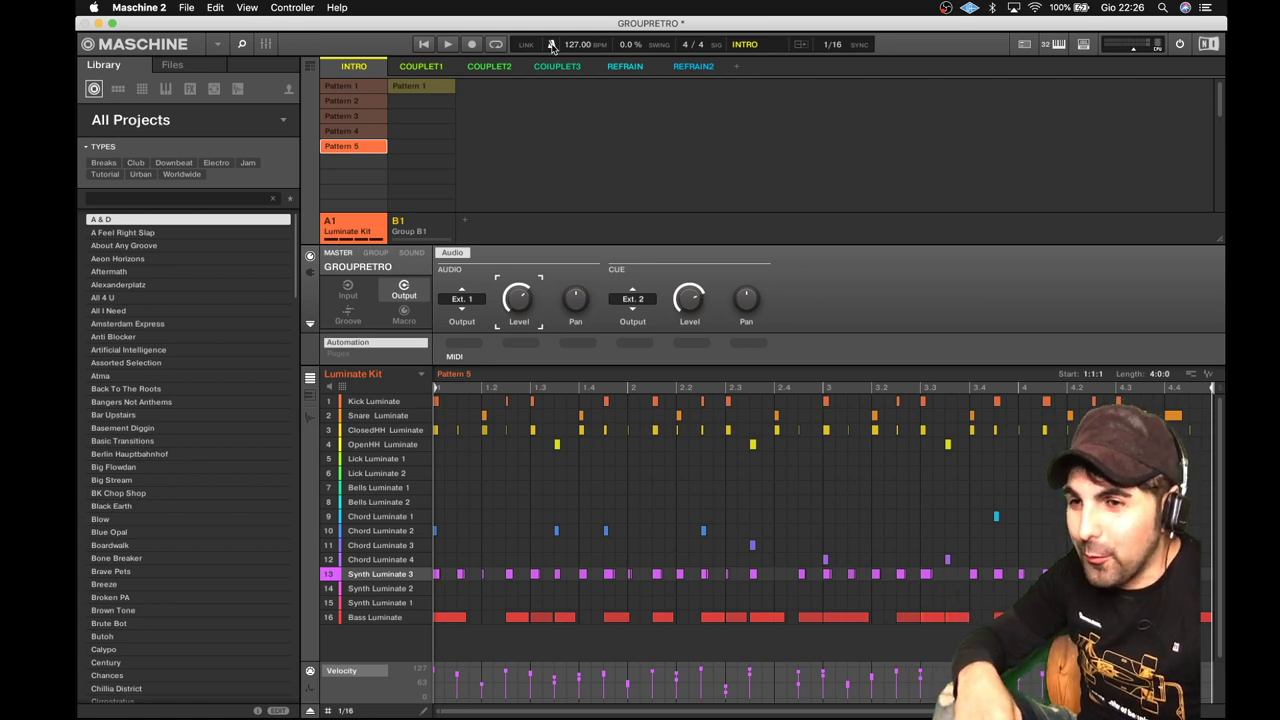
left_click(429, 46)
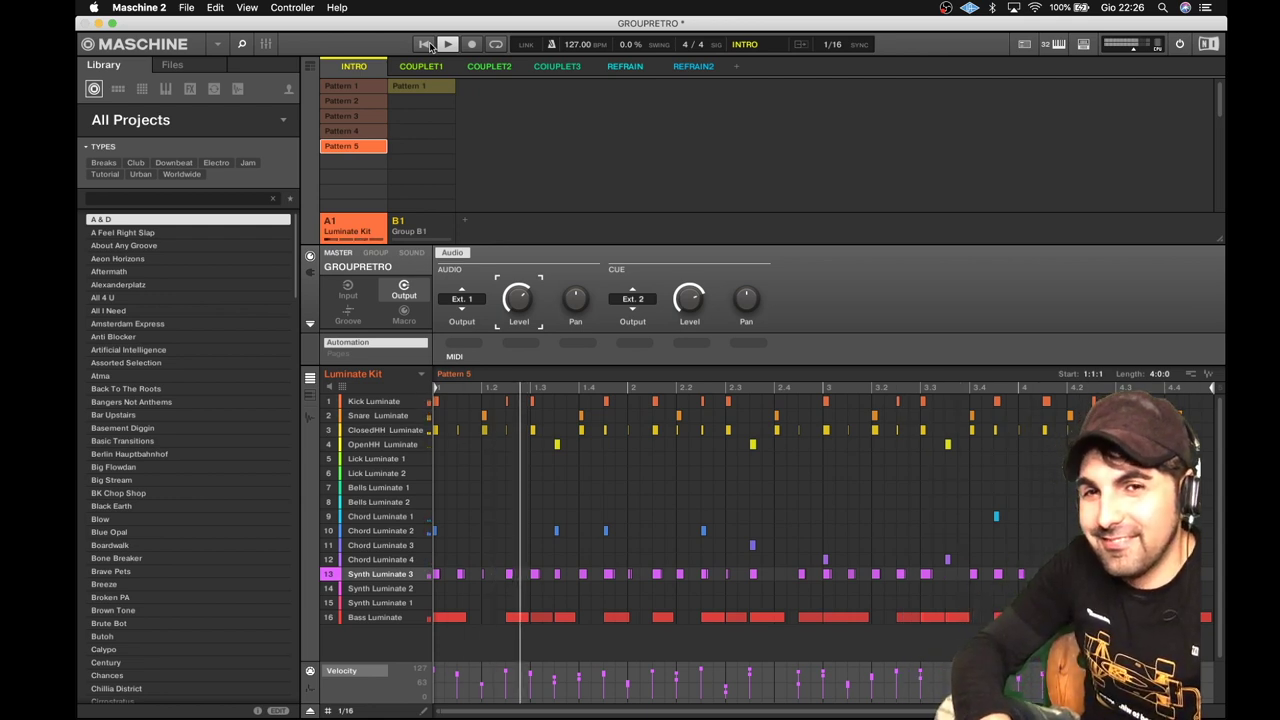
left_click(448, 44)
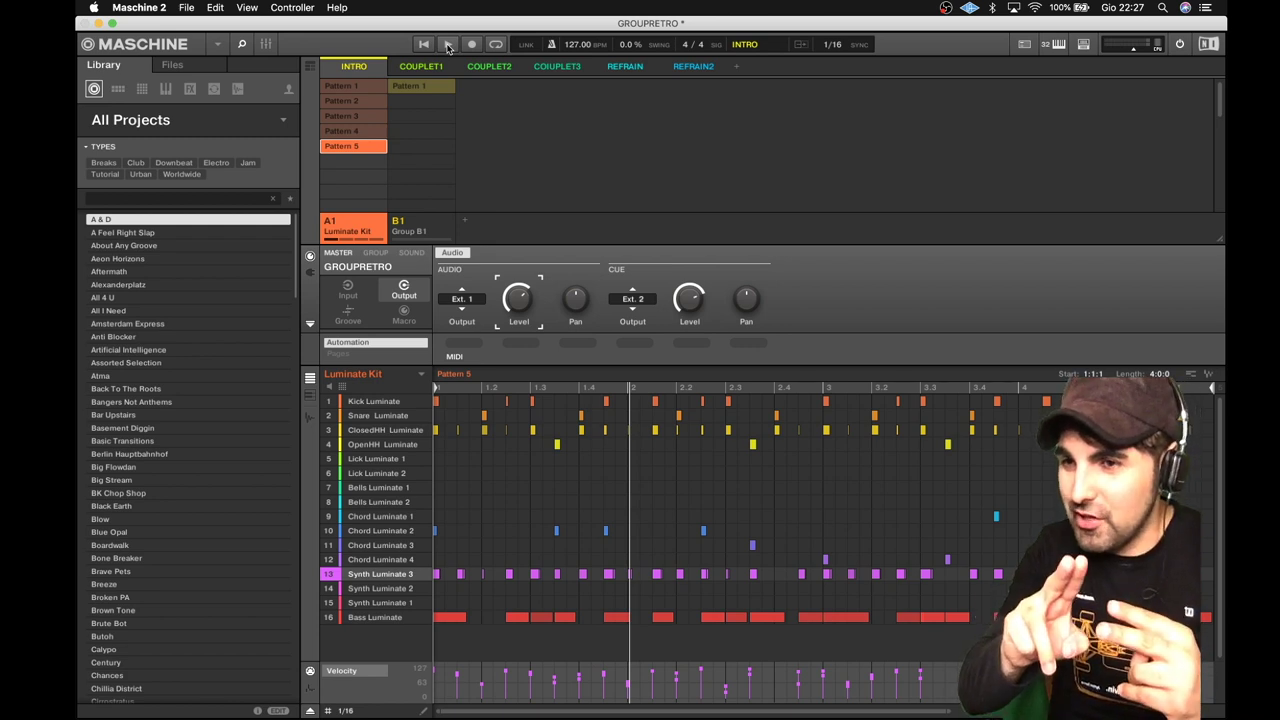
left_click(374, 253)
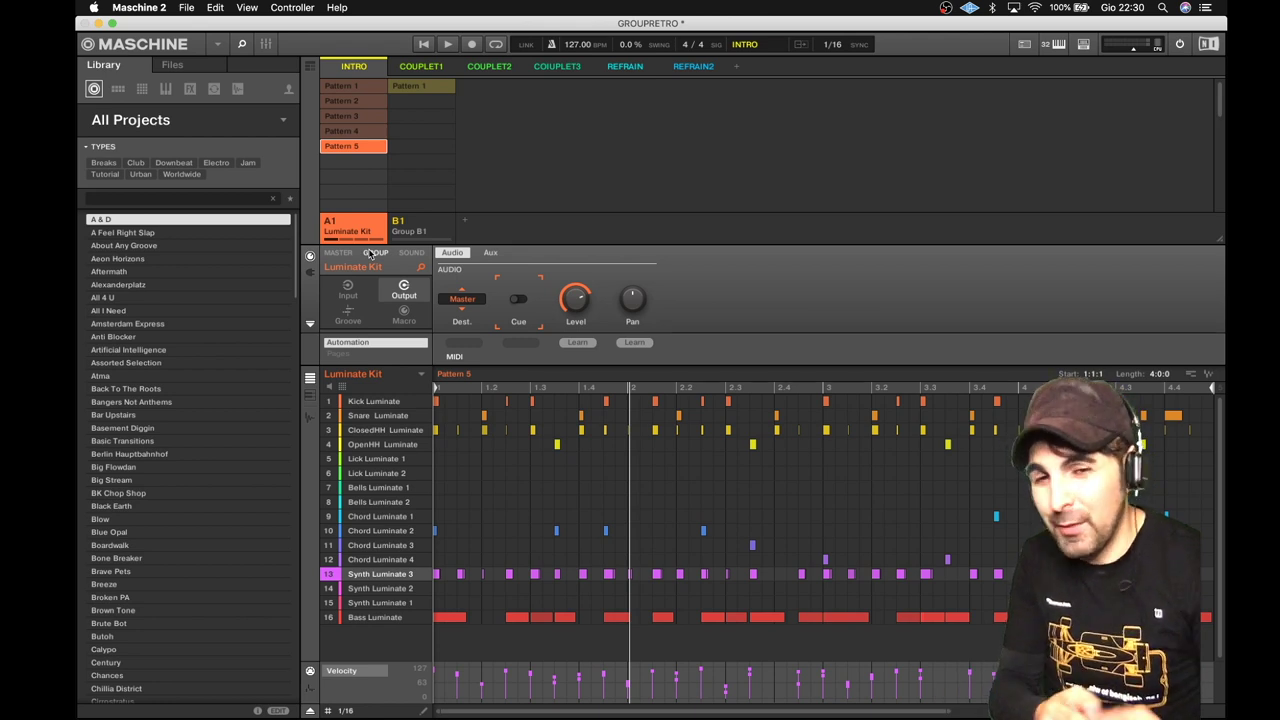
Switch to Console and rebalance the main mix, with the DAW fader at about -24.7 dB and ANALOG 1 at about 7.9 dB
mouse_move(680, 705)
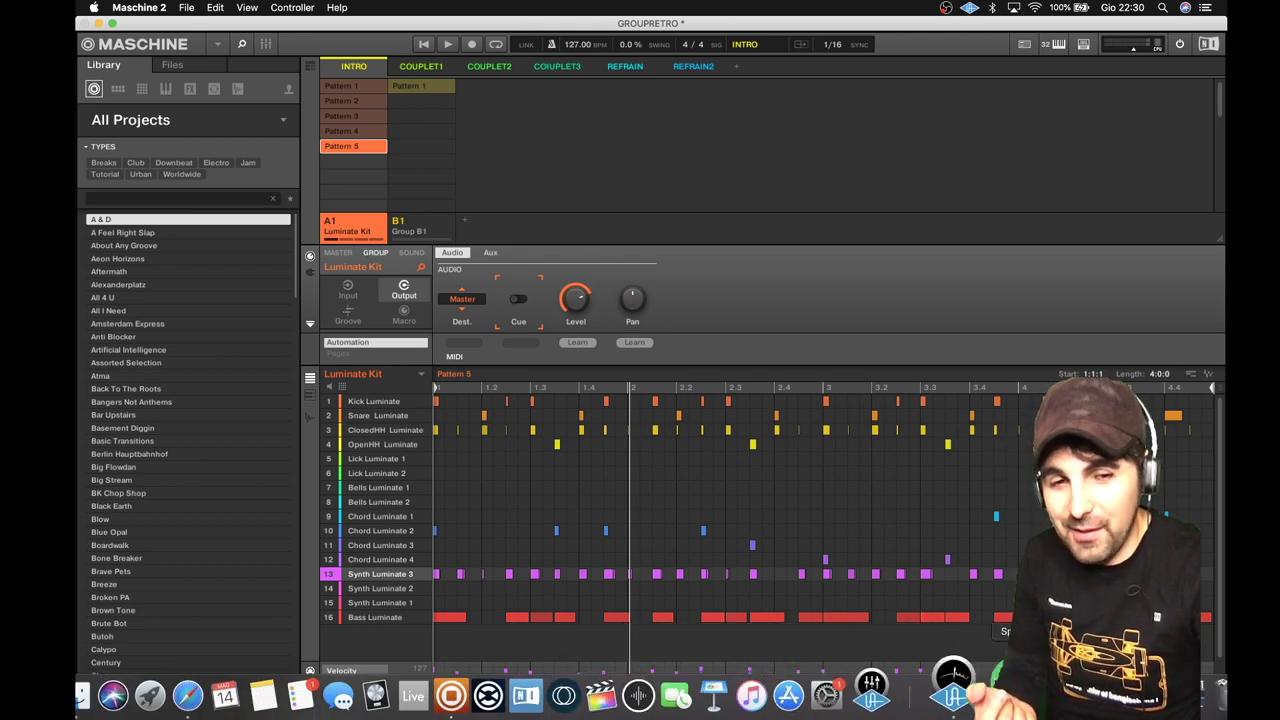
left_click(912, 685)
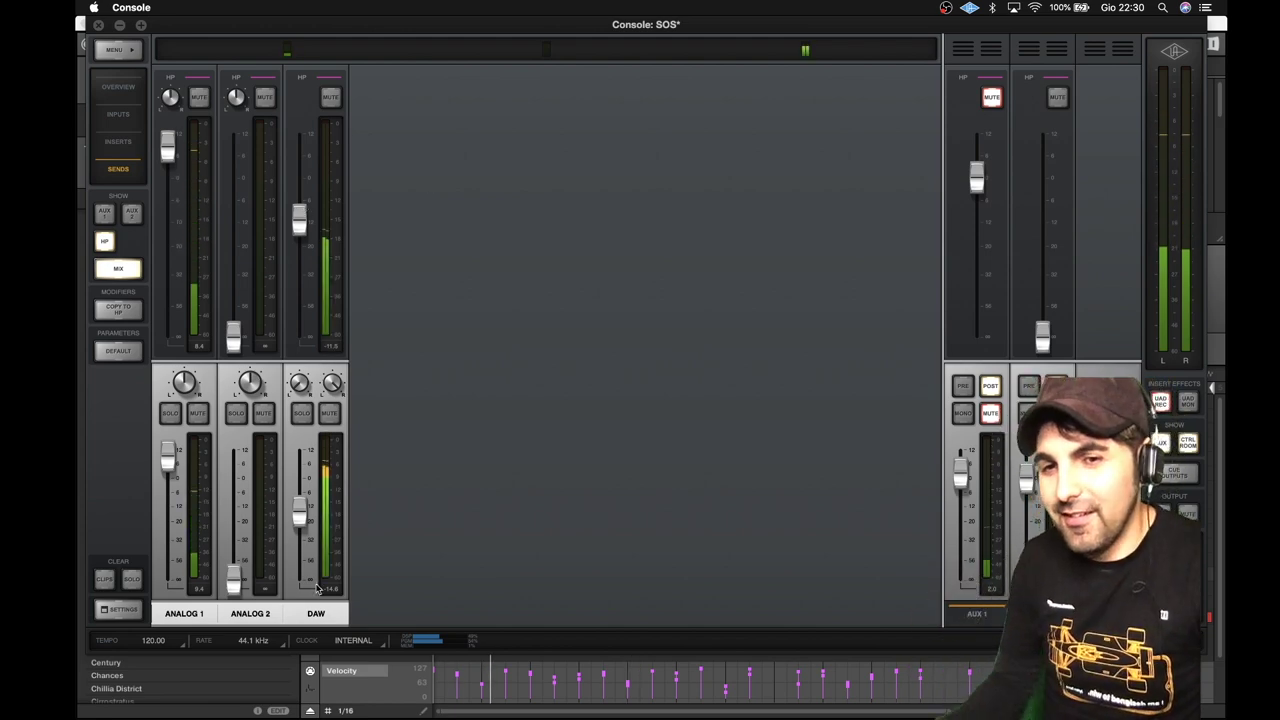
left_click_drag(305, 517, 302, 566)
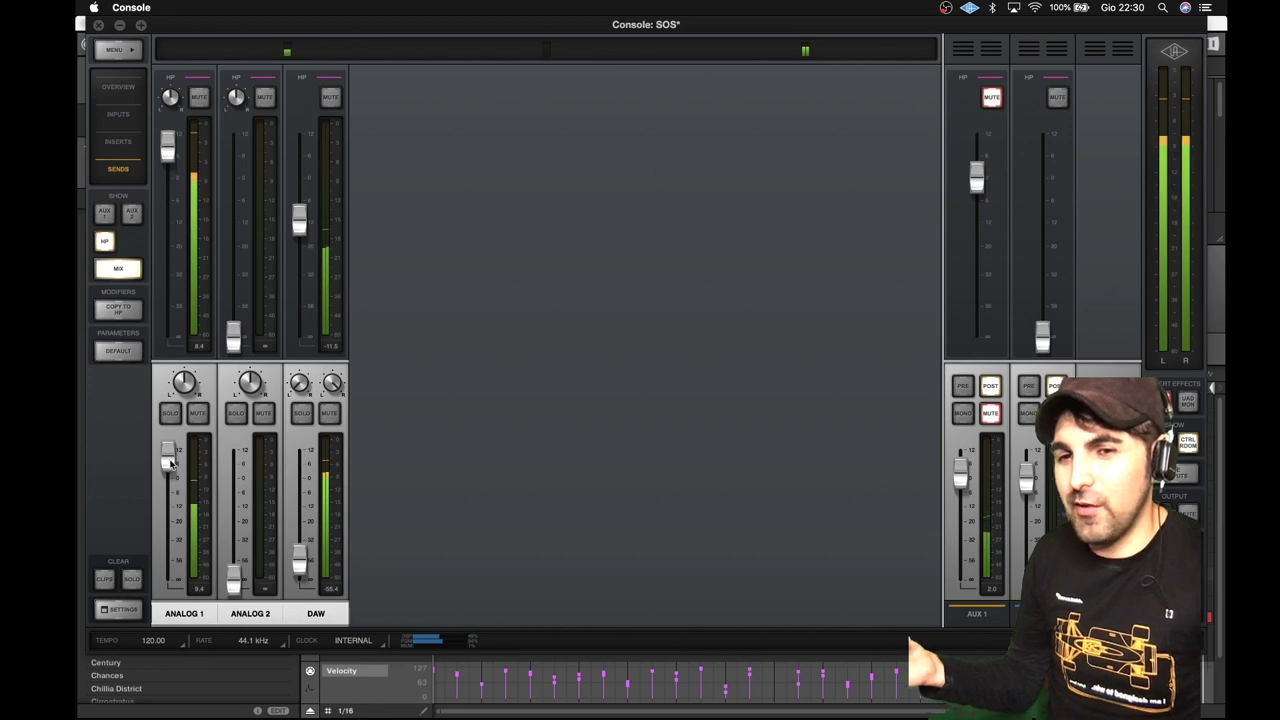
mouse_move(167, 455)
left_mouse_down()
mouse_move(181, 542)
mouse_move(167, 456)
left_mouse_up()
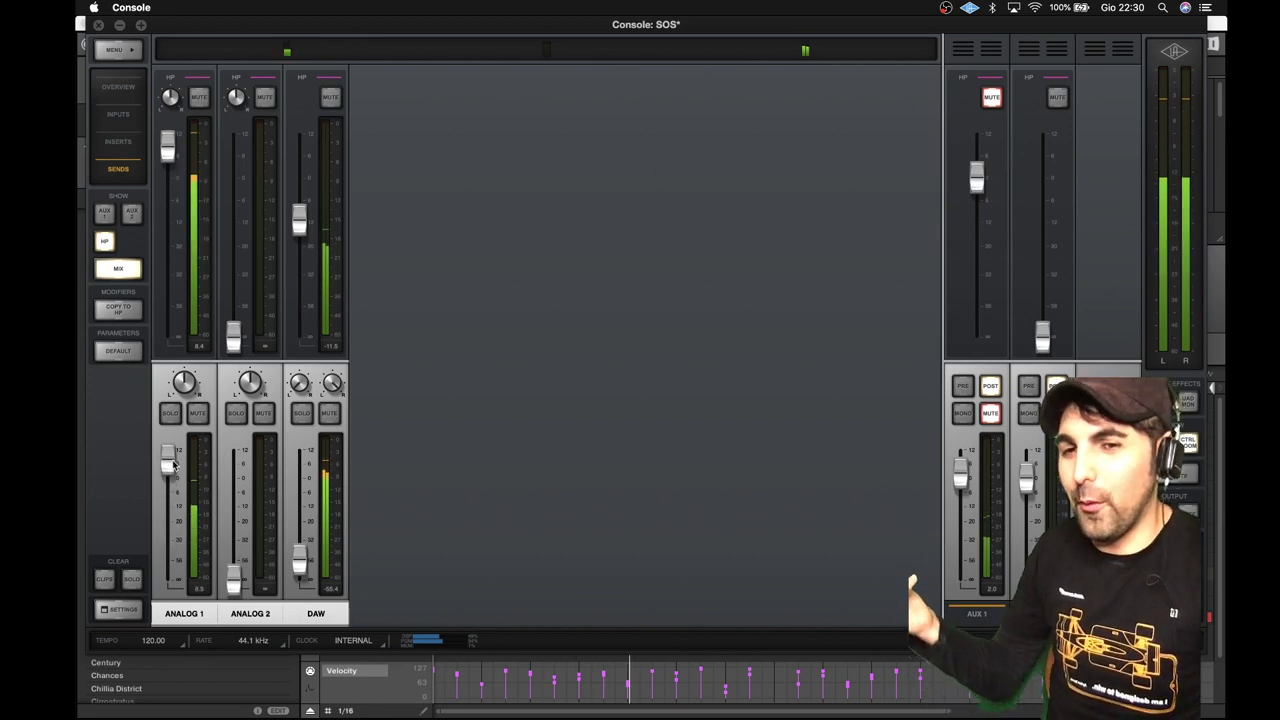
left_click_drag(299, 565, 296, 538)
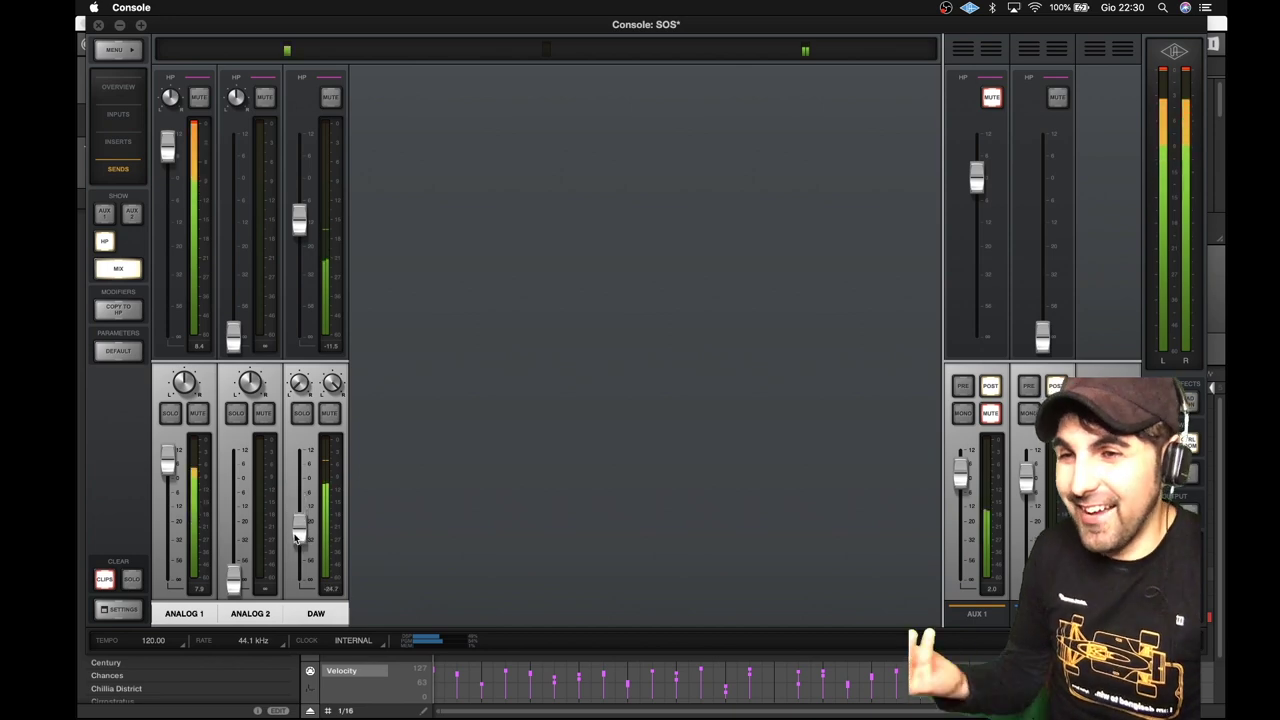